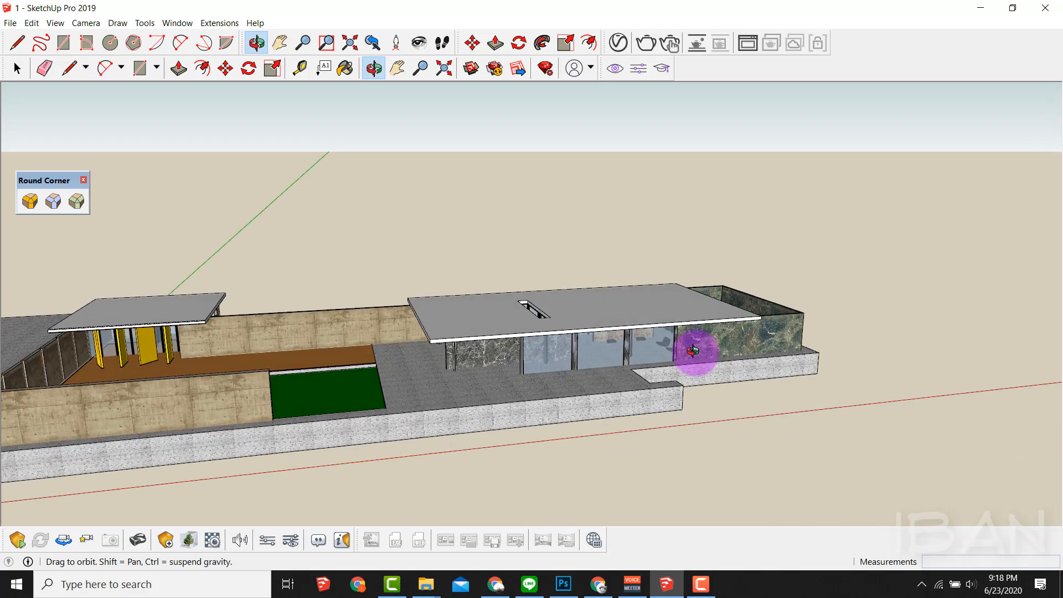
- Place a section plane with the default name Section 1 and symbol 1 through the front of the pavilion model
scroll(600, 351, up, 3)
key(space)
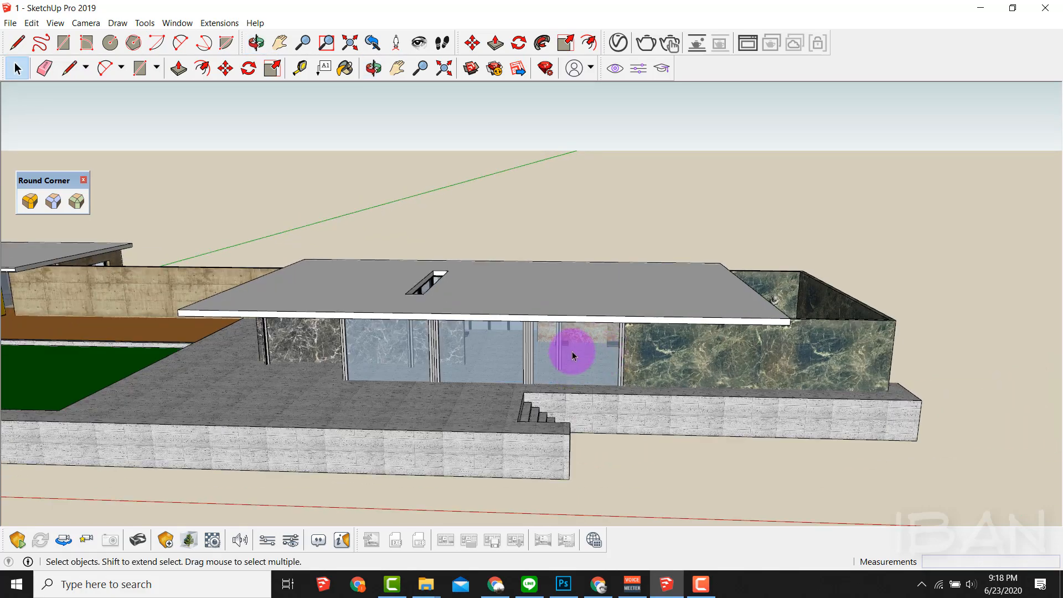
scroll(380, 410, down, 3)
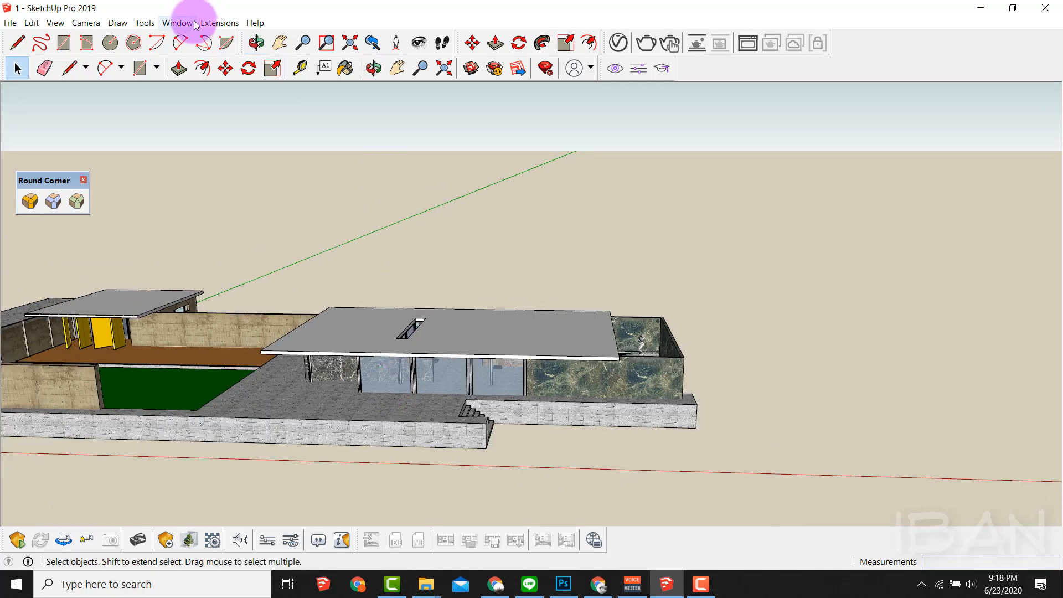
click(195, 24)
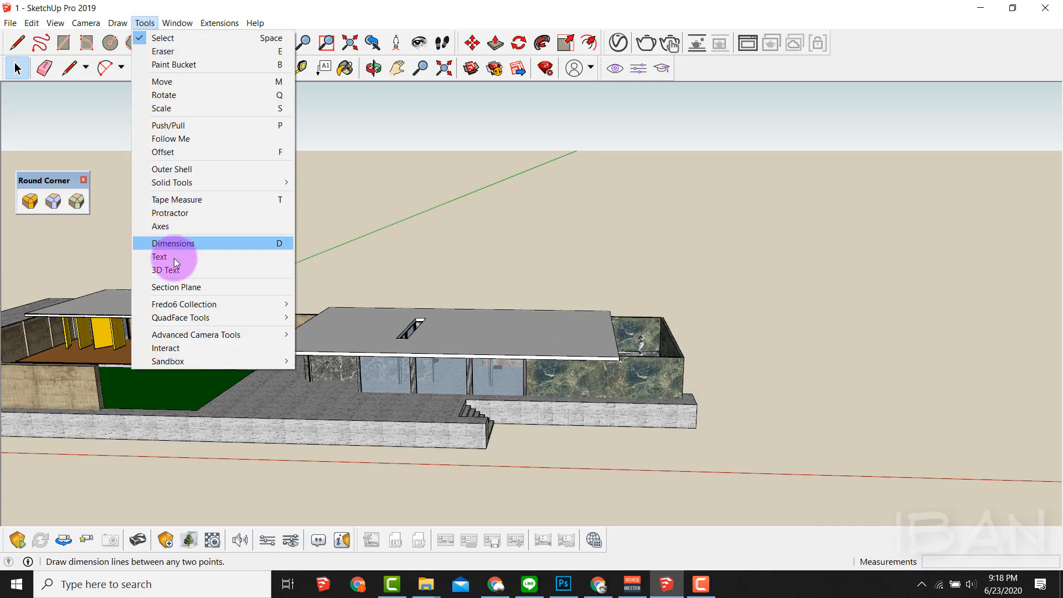
click(175, 286)
click(174, 284)
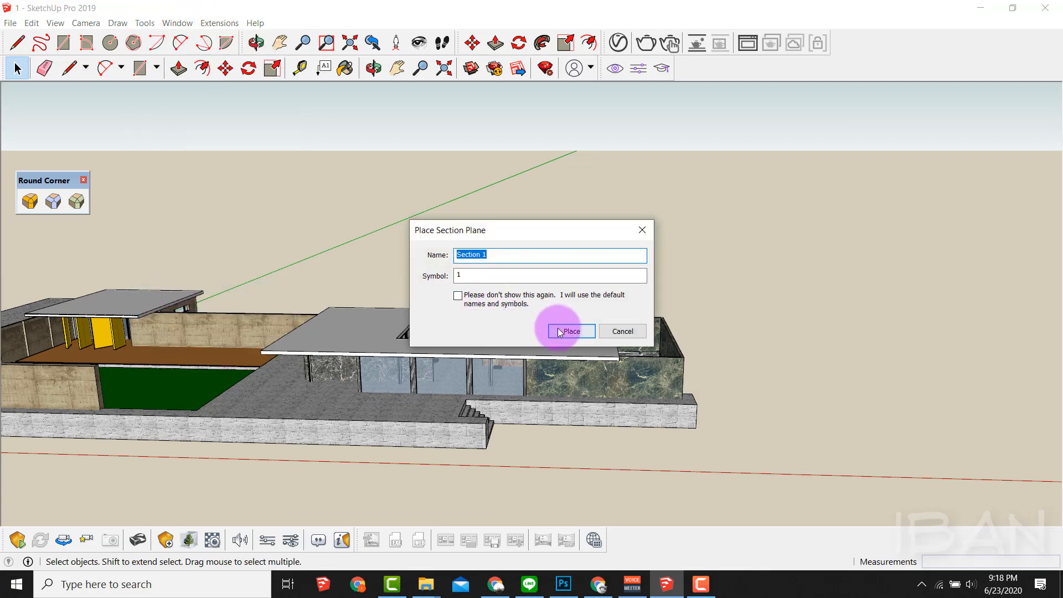
click(560, 332)
click(577, 408)
scroll(527, 394, down, 3)
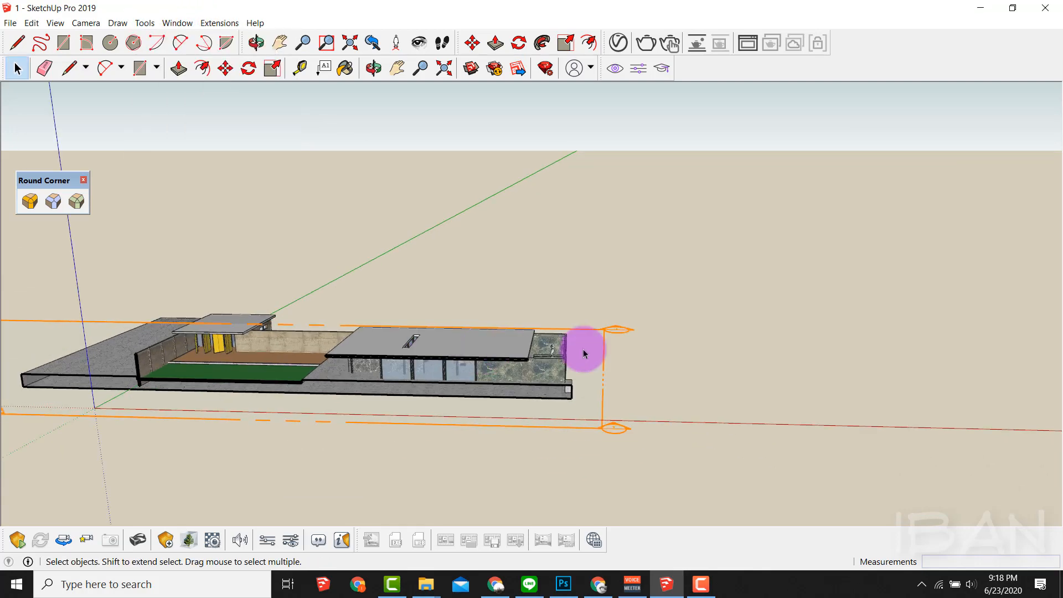
- View the section cut from the building's front and change the camera to parallel projection
scroll(458, 292, up, 3)
drag(475, 294, 518, 278)
key(space)
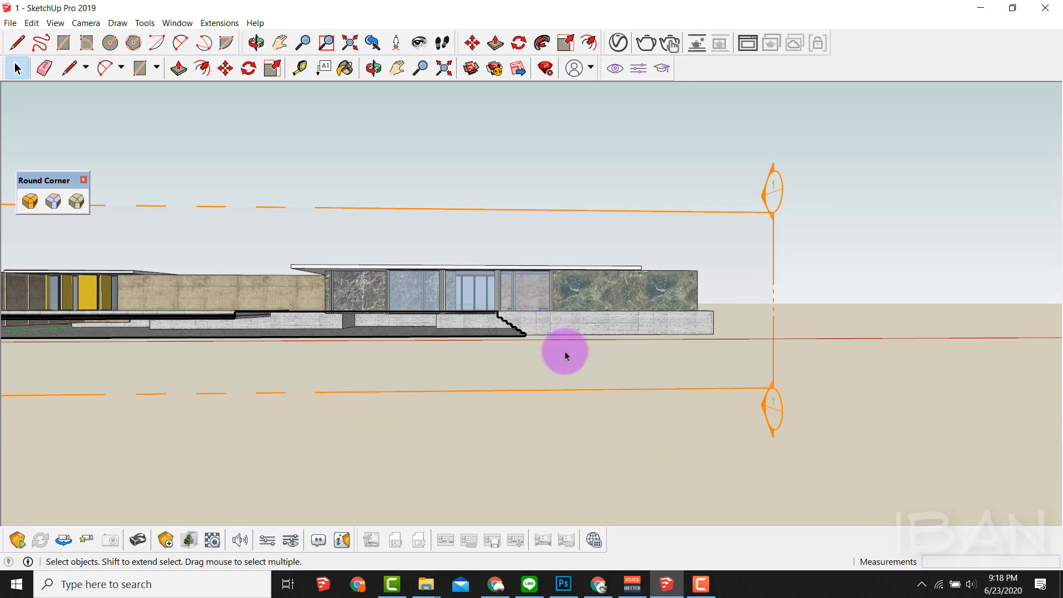
scroll(573, 310, up, 2)
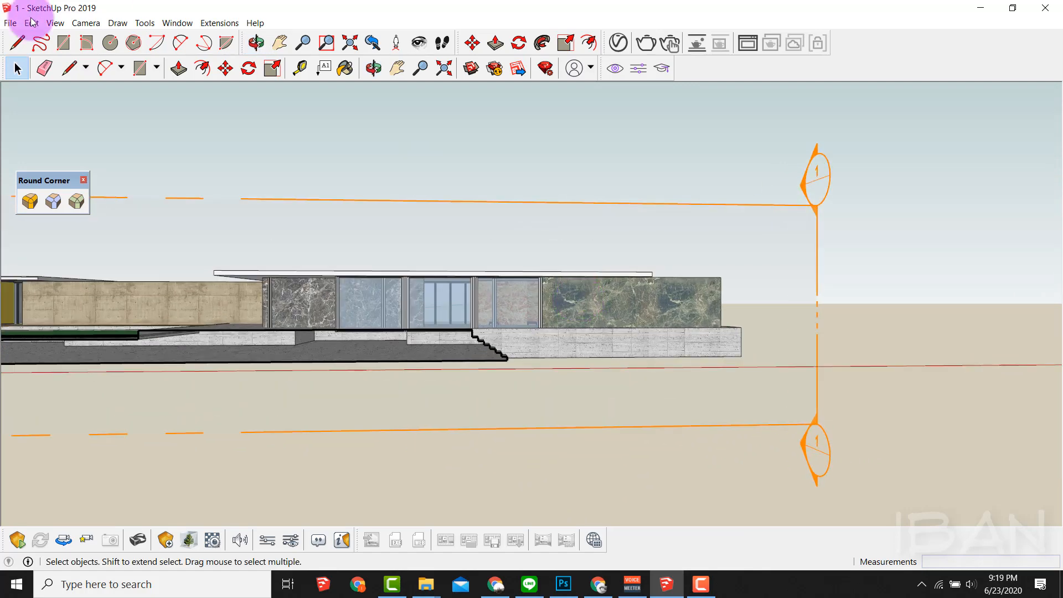
click(81, 23)
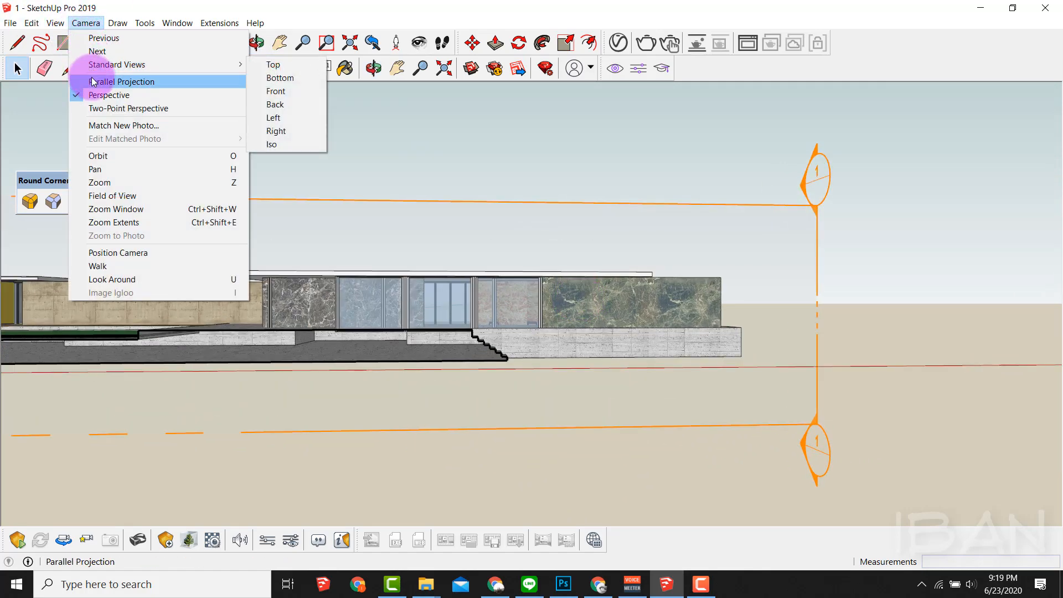
click(97, 79)
scroll(327, 286, up, 3)
key(o)
mouse_move(442, 299)
mouse_down()
mouse_move(435, 293)
mouse_move(452, 291)
mouse_up()
key(1)
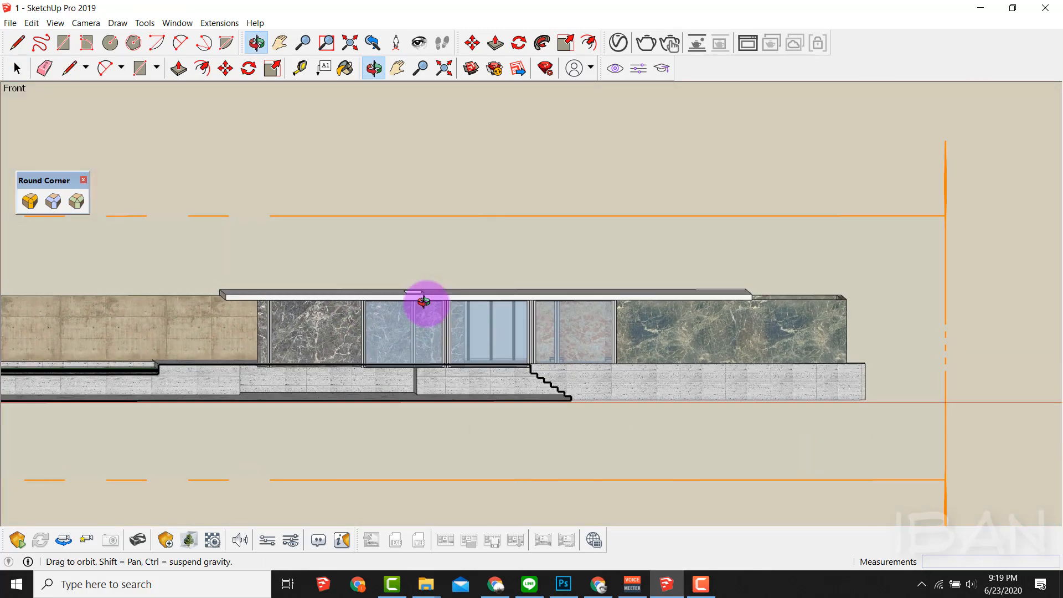
- Set the camera to the standard Front view and hide the section planes
key(space)
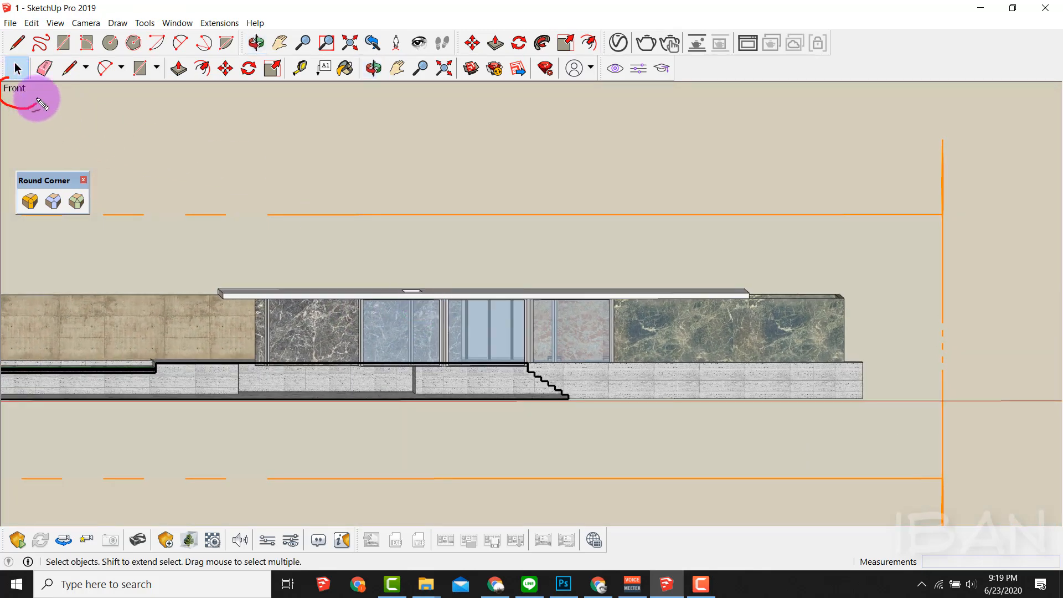
click(86, 23)
mouse_move(107, 64)
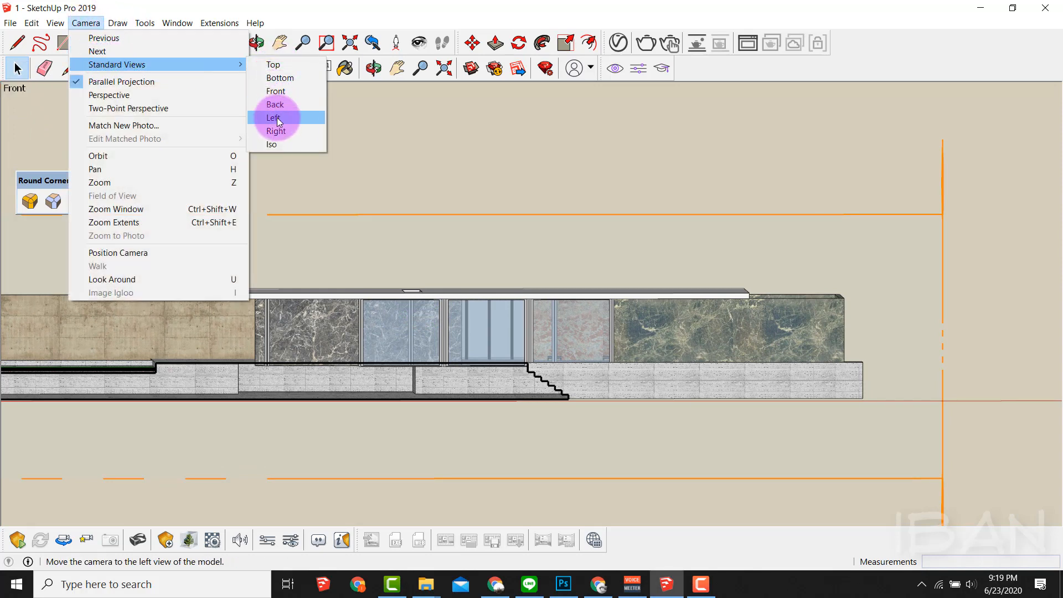
click(279, 94)
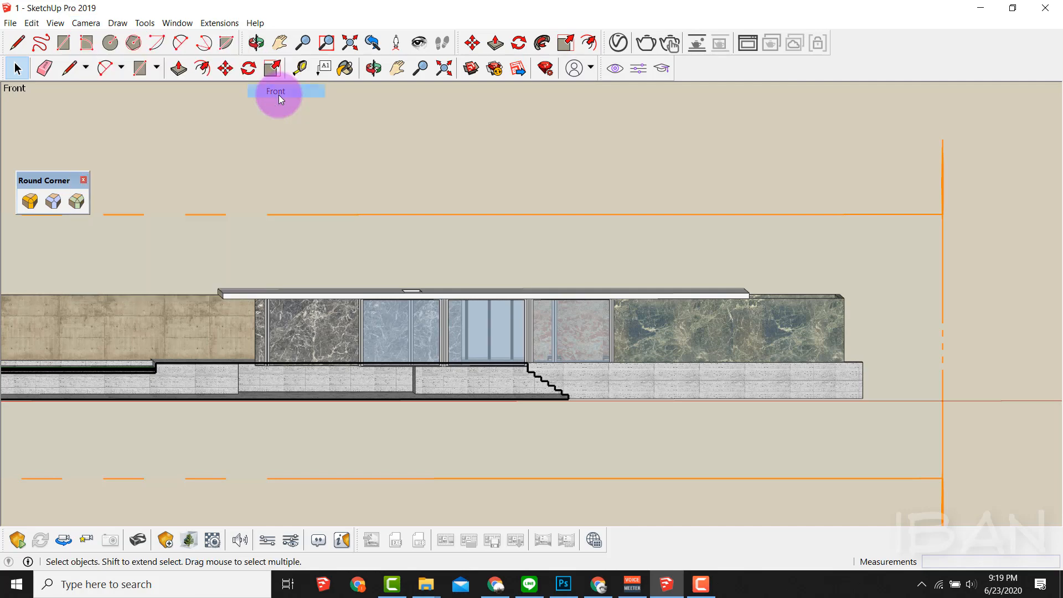
scroll(743, 363, down, 5)
scroll(478, 305, up, 4)
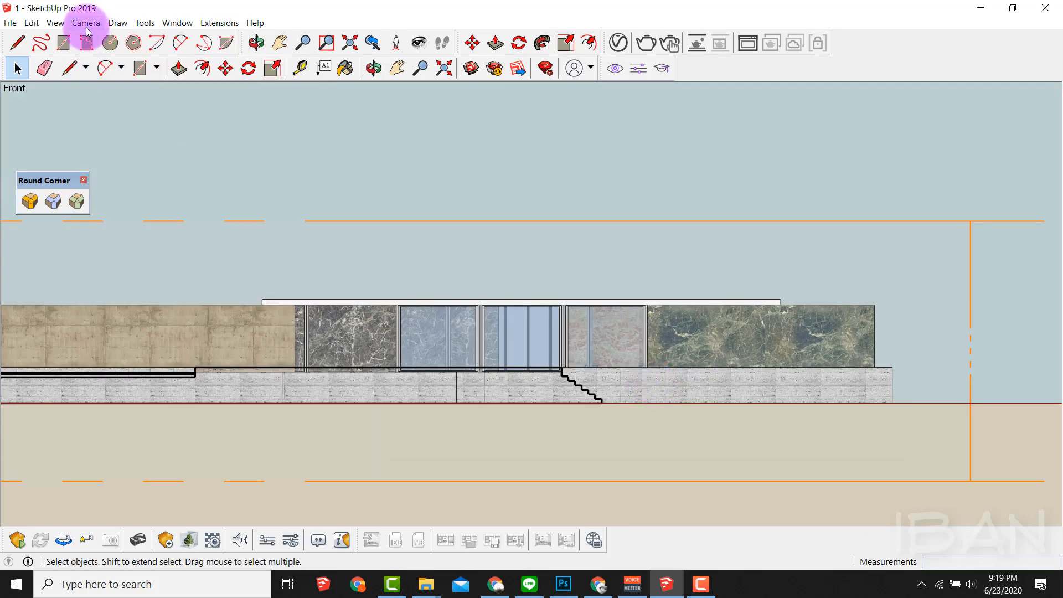
click(55, 24)
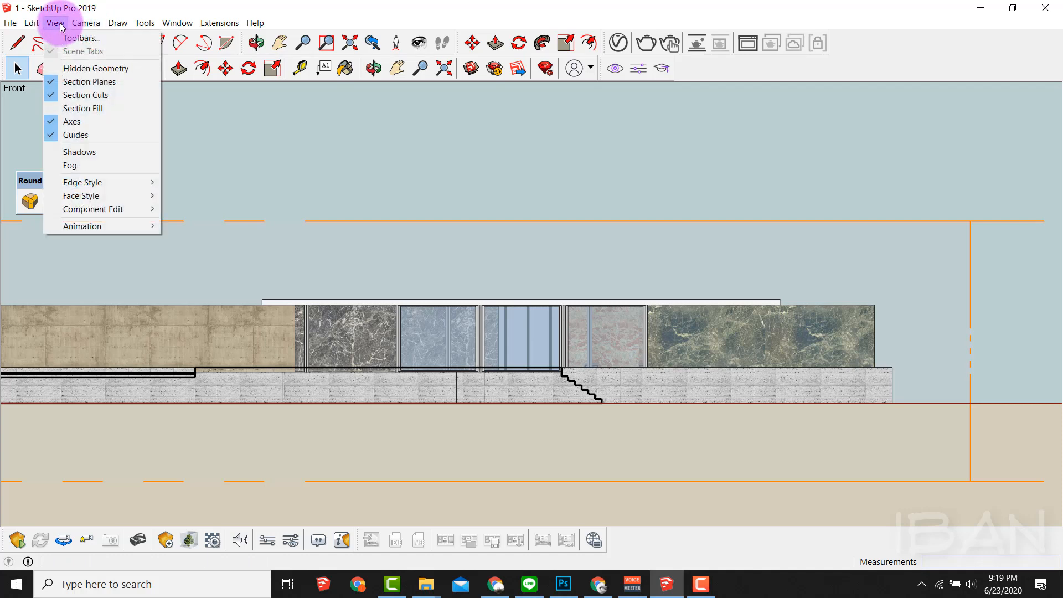
click(75, 85)
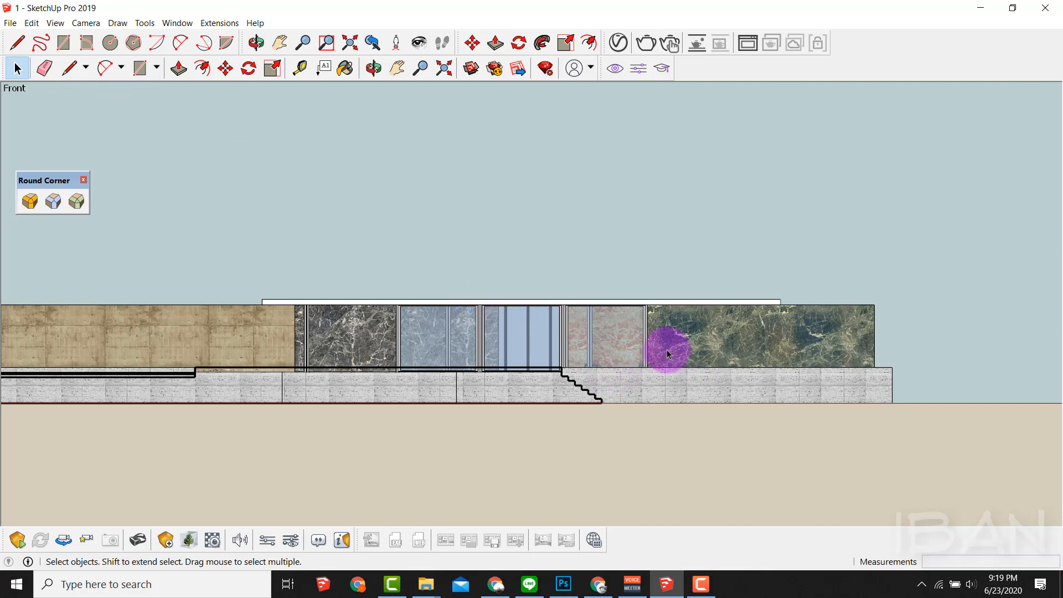
- Start exporting the front section view as a 2D graphic
click(15, 26)
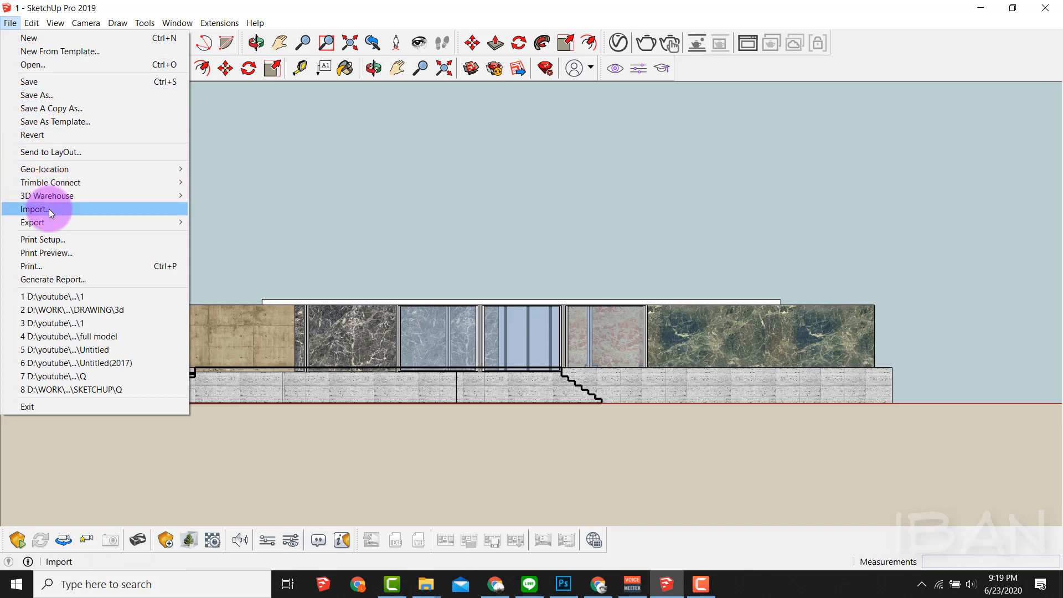
mouse_move(34, 222)
click(233, 235)
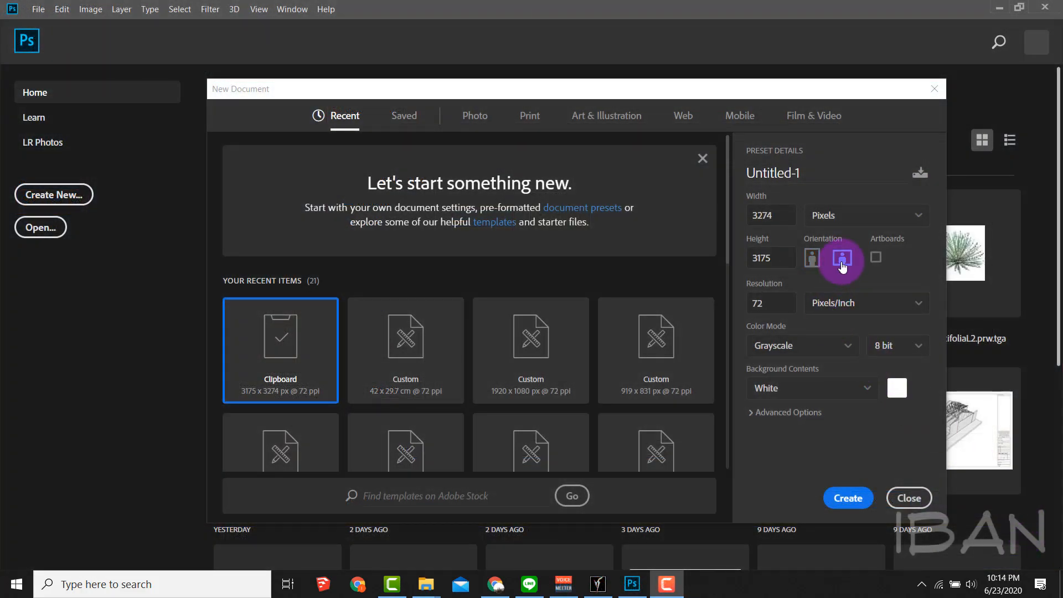
- In Photoshop, create a new landscape document 42 cm wide and 29.7 cm high
click(784, 219)
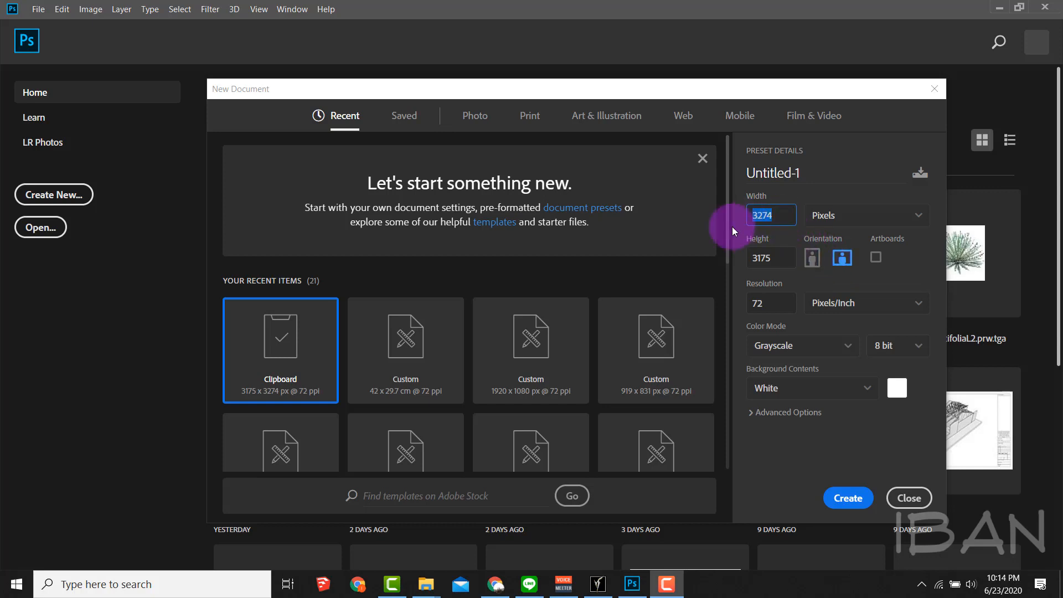
click(872, 222)
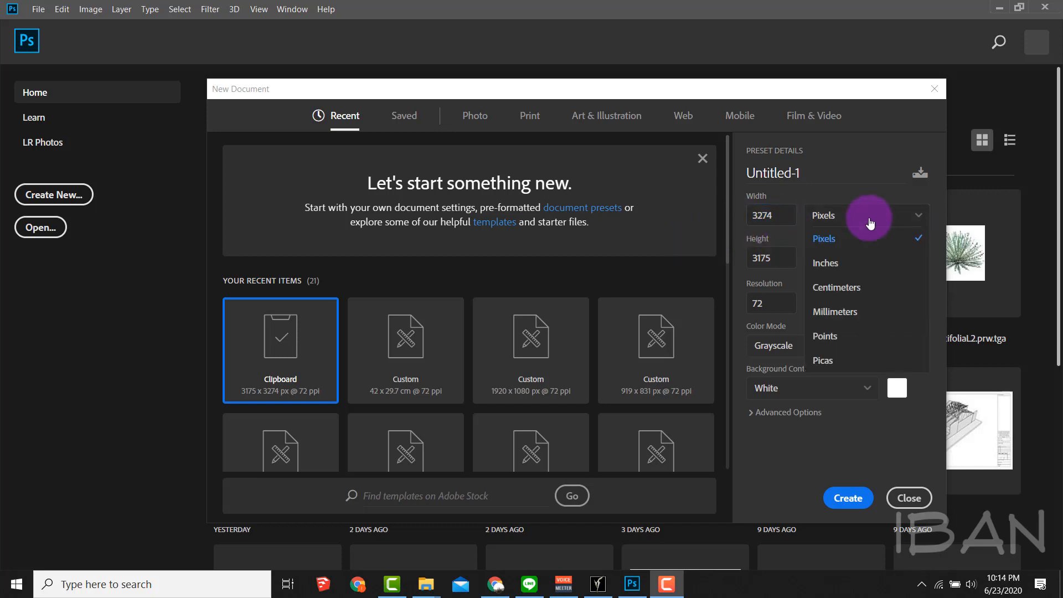
click(845, 288)
click(783, 218)
text(42)
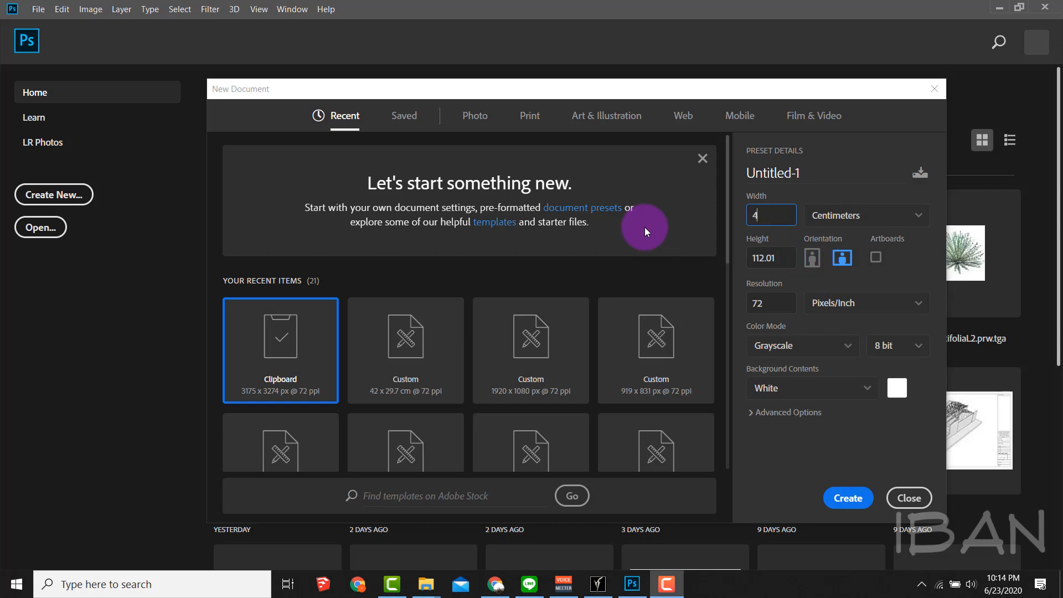
click(762, 255)
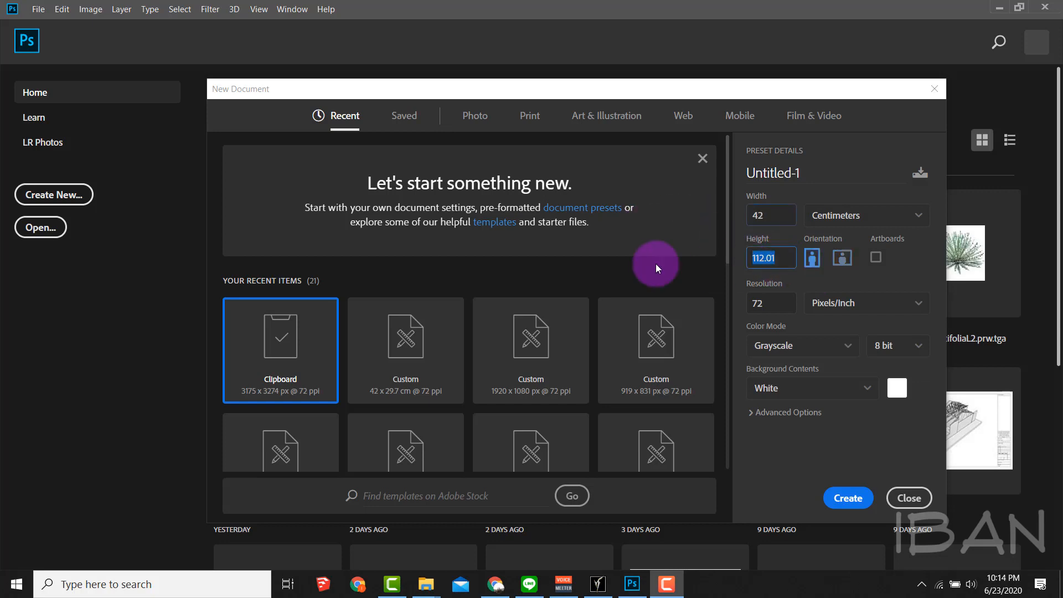
text(29.7)
click(860, 315)
click(839, 502)
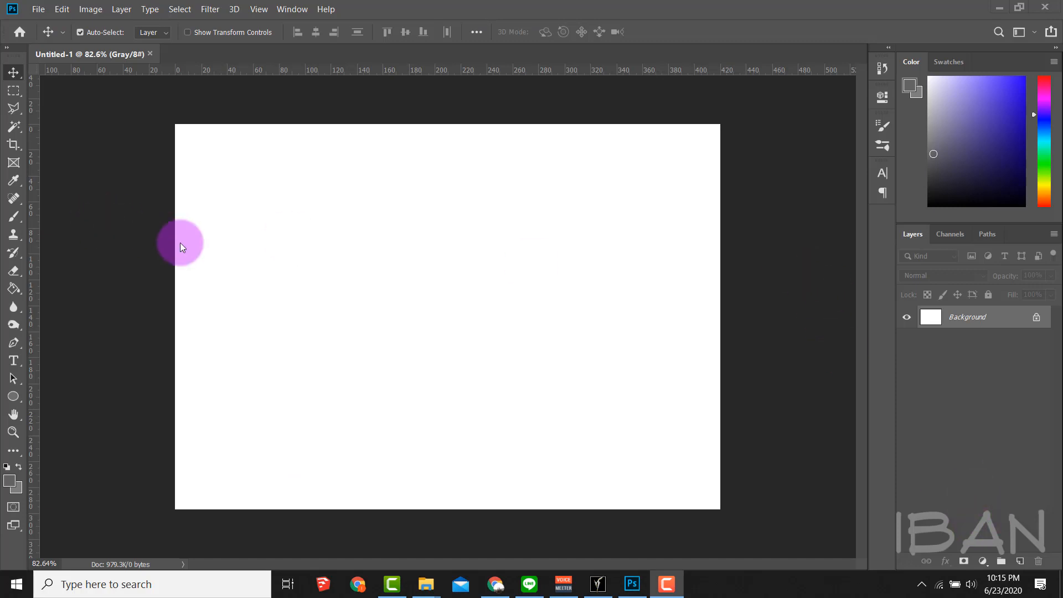
- Place a vertical guide along the left edge of the white canvas
scroll(377, 260, down, 2)
scroll(312, 256, up, 1)
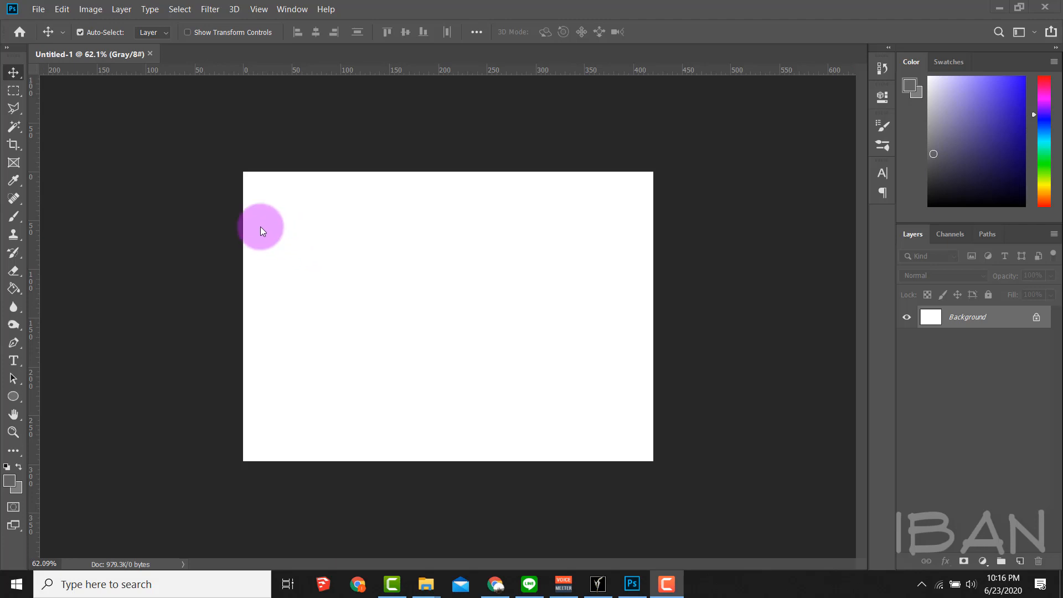
click(63, 138)
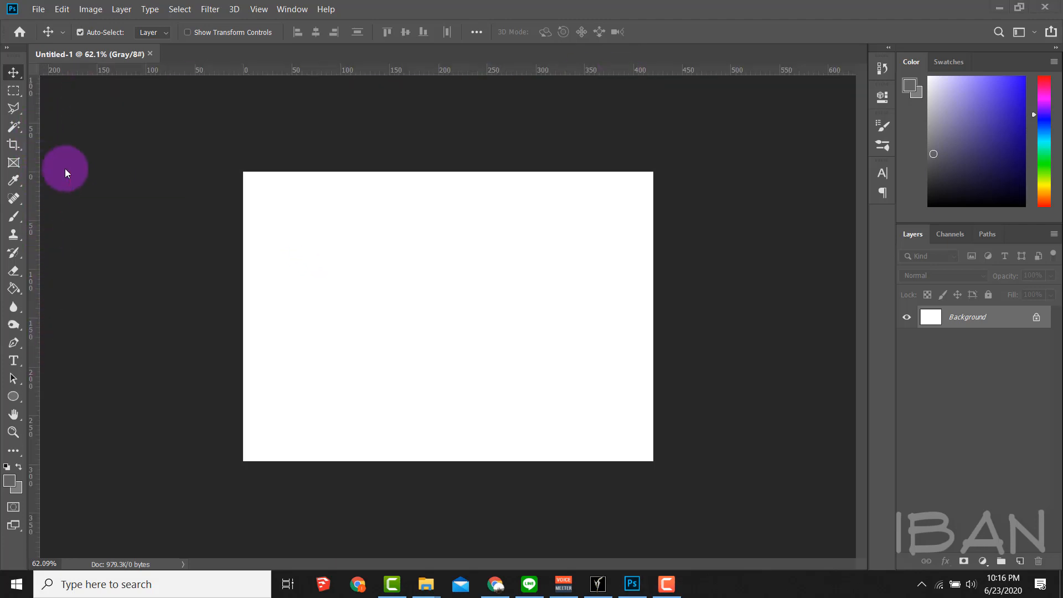
drag(49, 168, 243, 195)
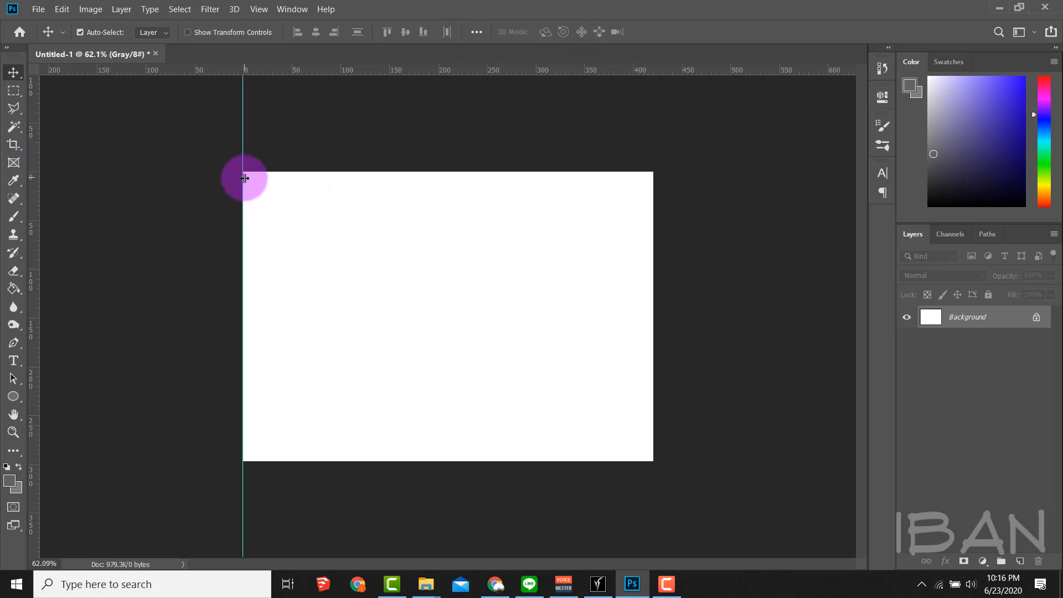
- Set the canvas width to 800 mm, anchored at the middle of the right side so it extends to the left
scroll(221, 221, down, 2)
click(102, 11)
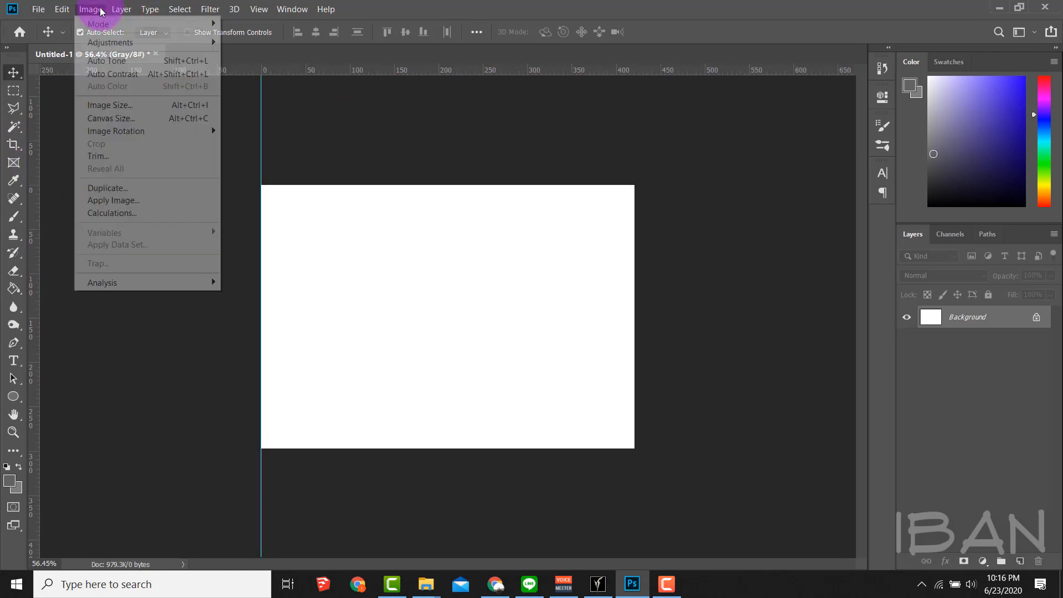
mouse_move(121, 8)
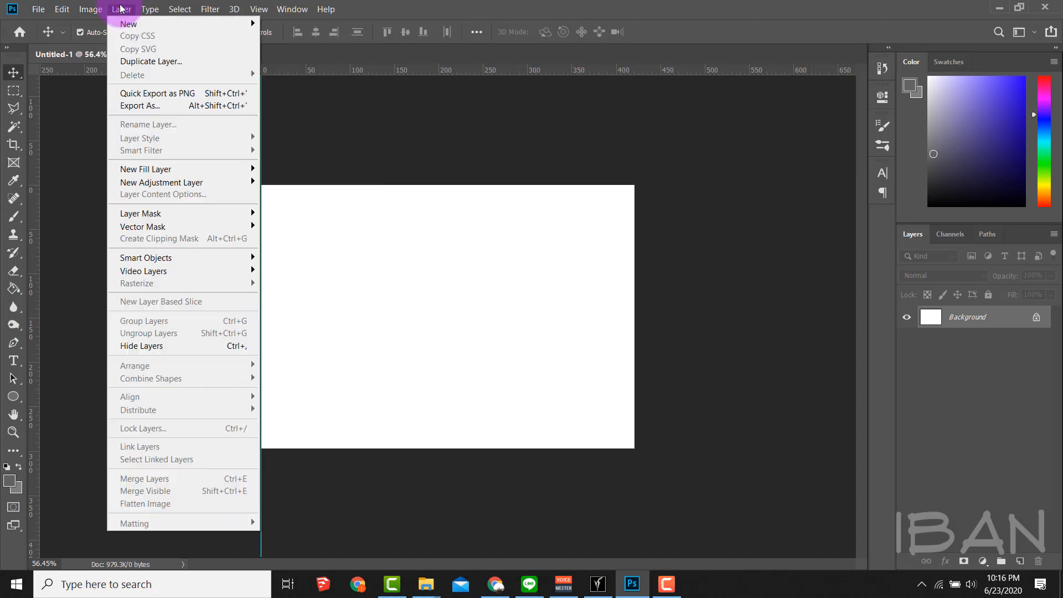
click(106, 109)
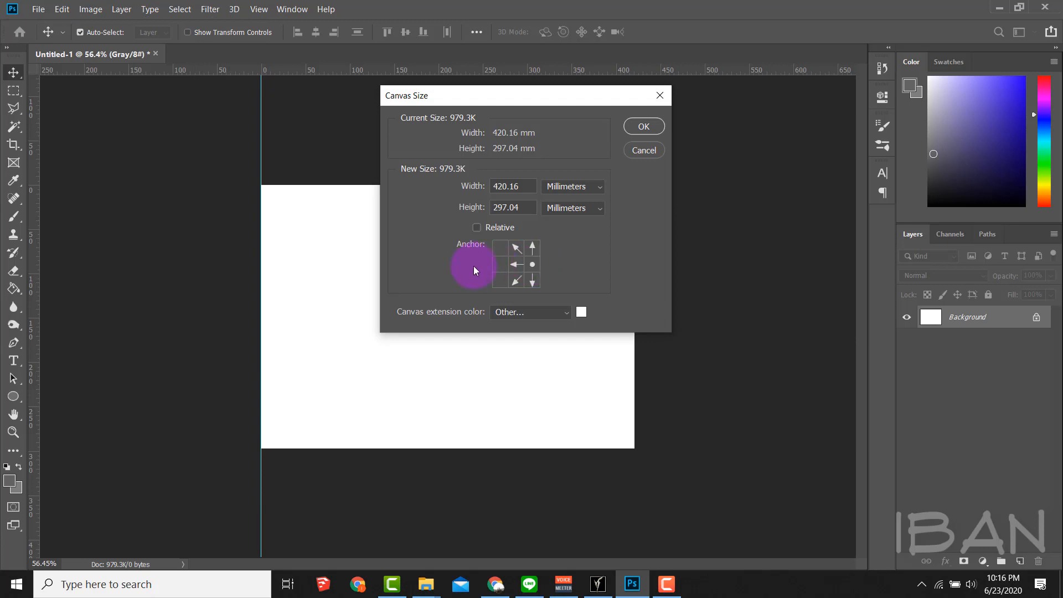
mouse_move(255, 258)
mouse_down()
mouse_move(174, 259)
mouse_move(184, 245)
mouse_move(180, 274)
mouse_up()
drag(234, 334, 153, 331)
drag(188, 319, 162, 349)
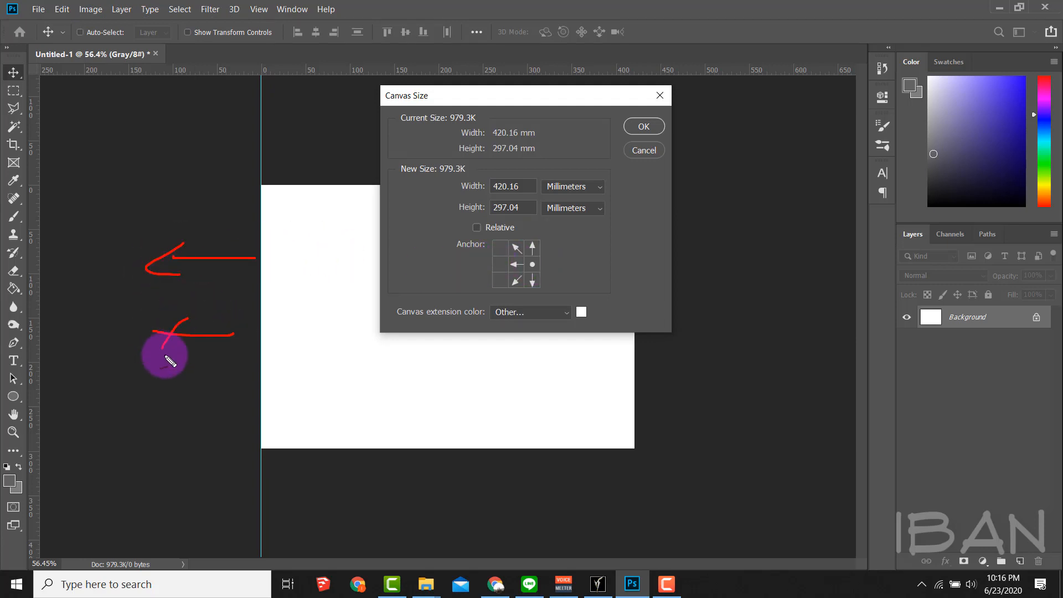
mouse_move(233, 380)
mouse_down()
mouse_move(172, 381)
mouse_move(183, 389)
mouse_up()
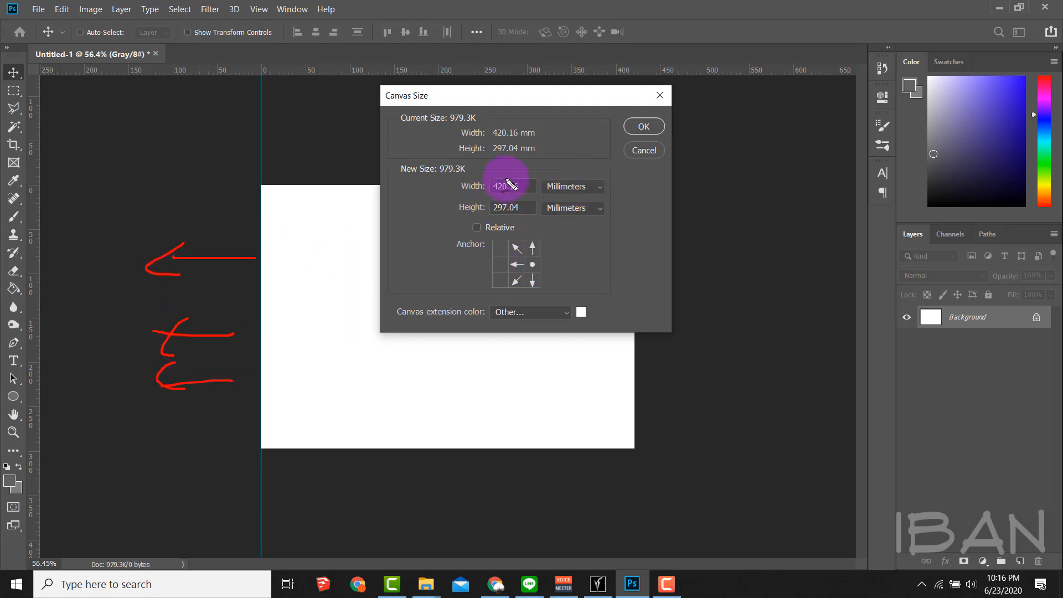
key(Escape)
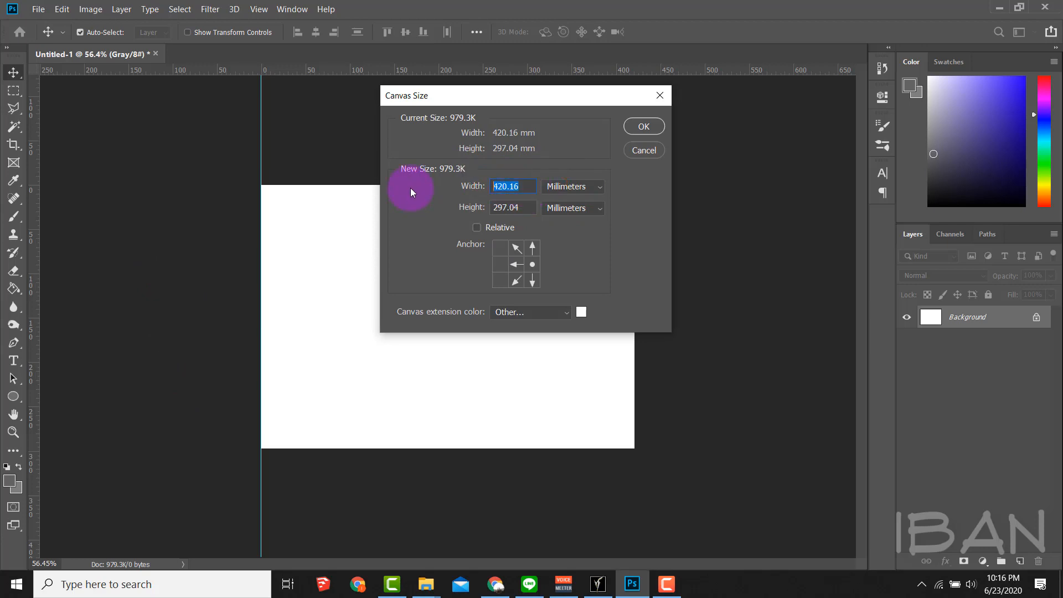
text(800)
click(644, 127)
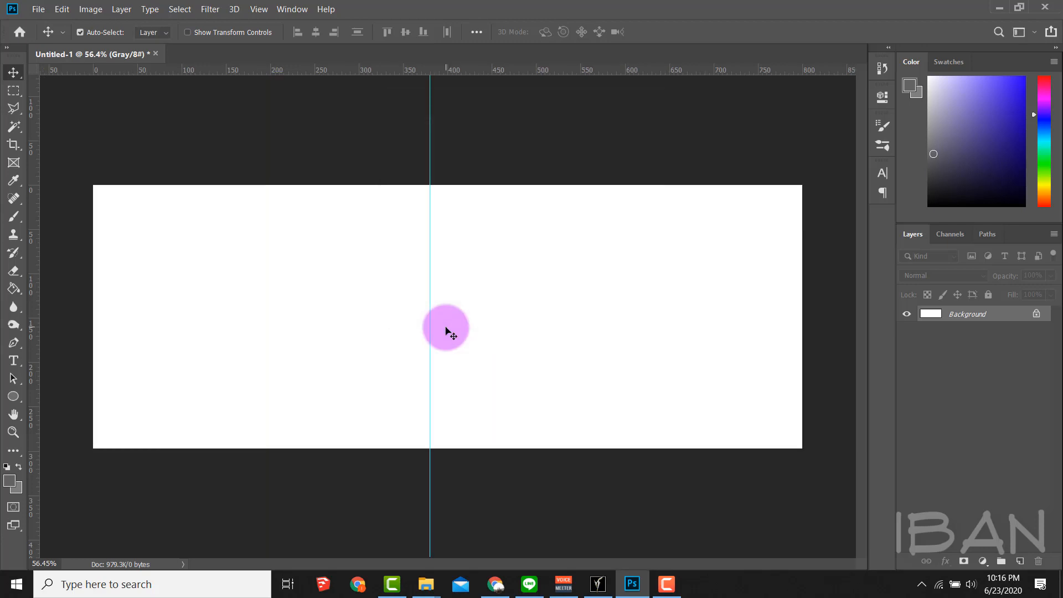
scroll(447, 325, down, 2)
scroll(448, 311, up, 1)
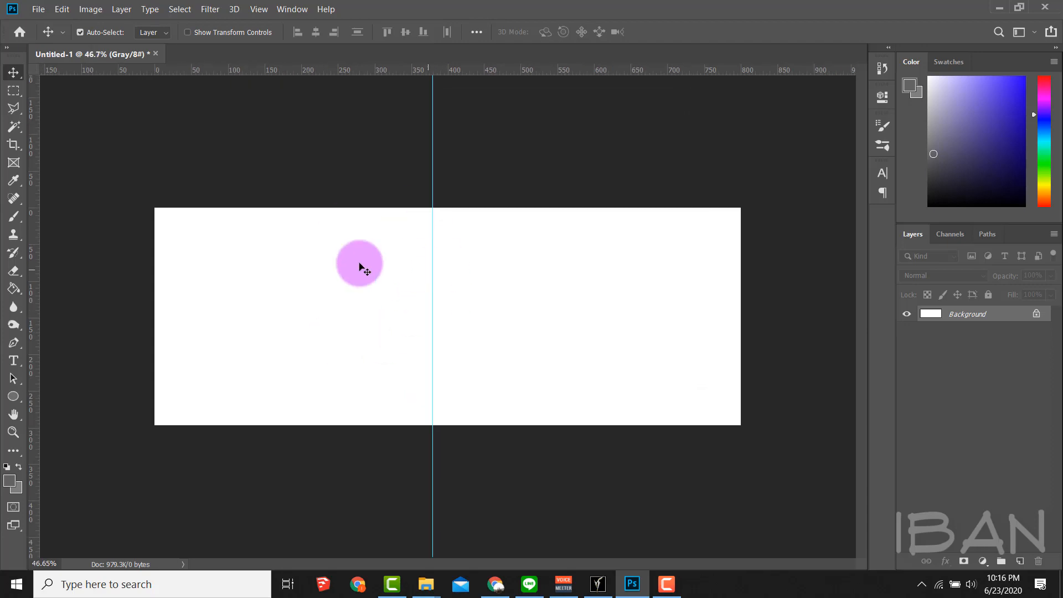
click(433, 585)
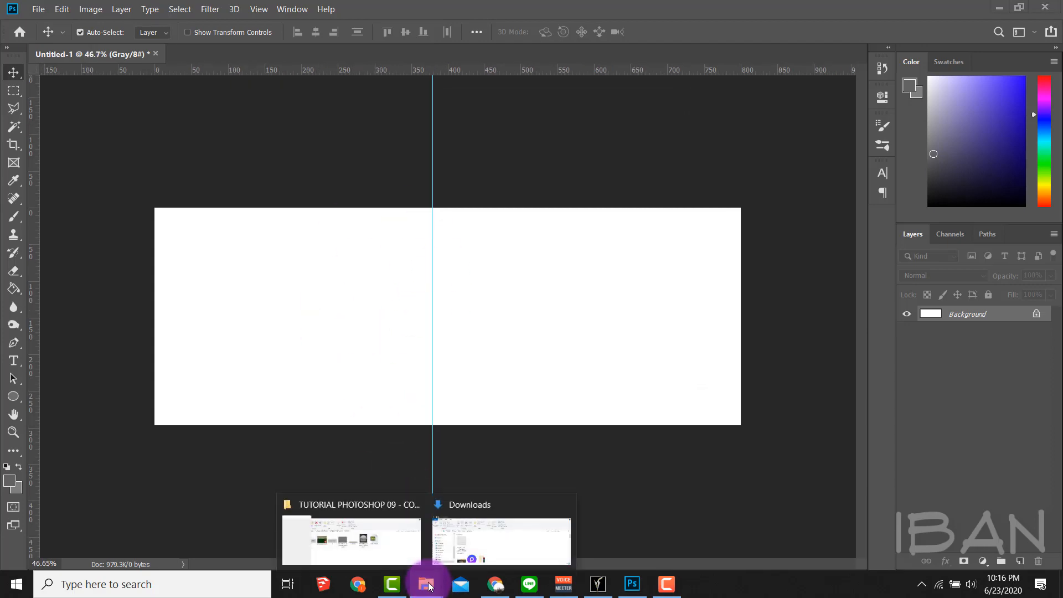
click(410, 534)
drag(404, 208, 375, 339)
double_click(356, 460)
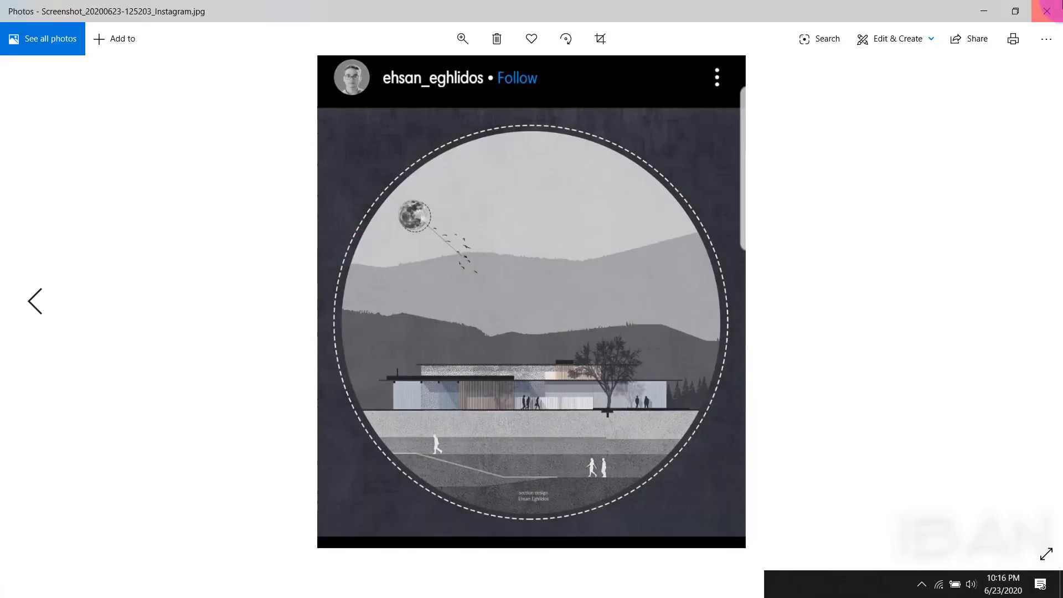
key(alt+F4)
click(365, 214)
drag(366, 214, 399, 280)
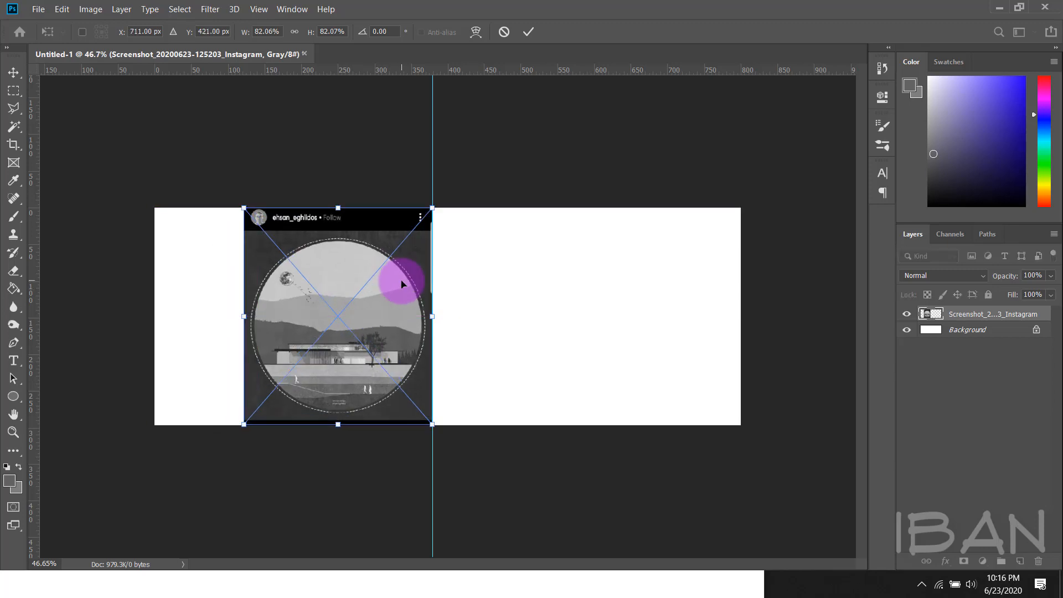
key(Return)
scroll(380, 285, up, 2)
scroll(387, 306, down, 2)
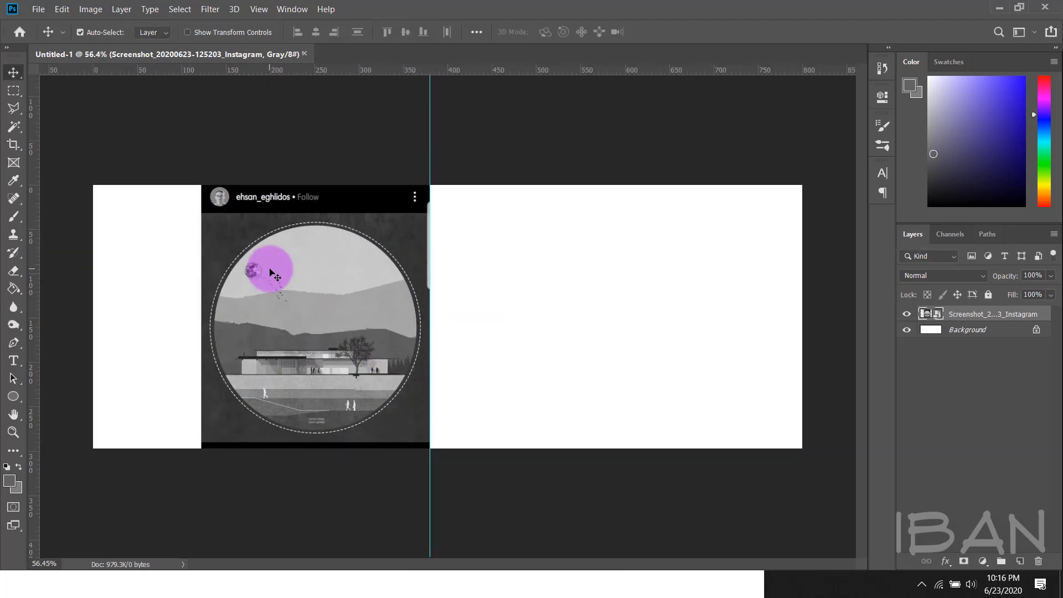
- Crop off the blank canvas strip outside the reference image's outer edge and save the document as Untitled-1.pdf
key(c)
drag(95, 315, 147, 311)
key(Return)
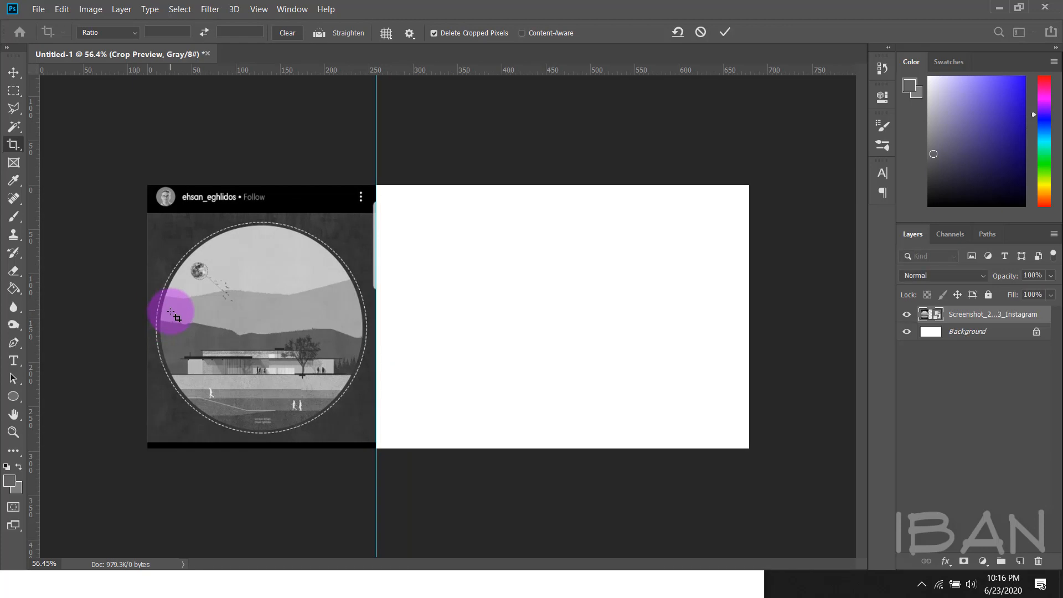
scroll(186, 311, up, 2)
scroll(513, 328, down, 2)
scroll(113, 297, up, 1)
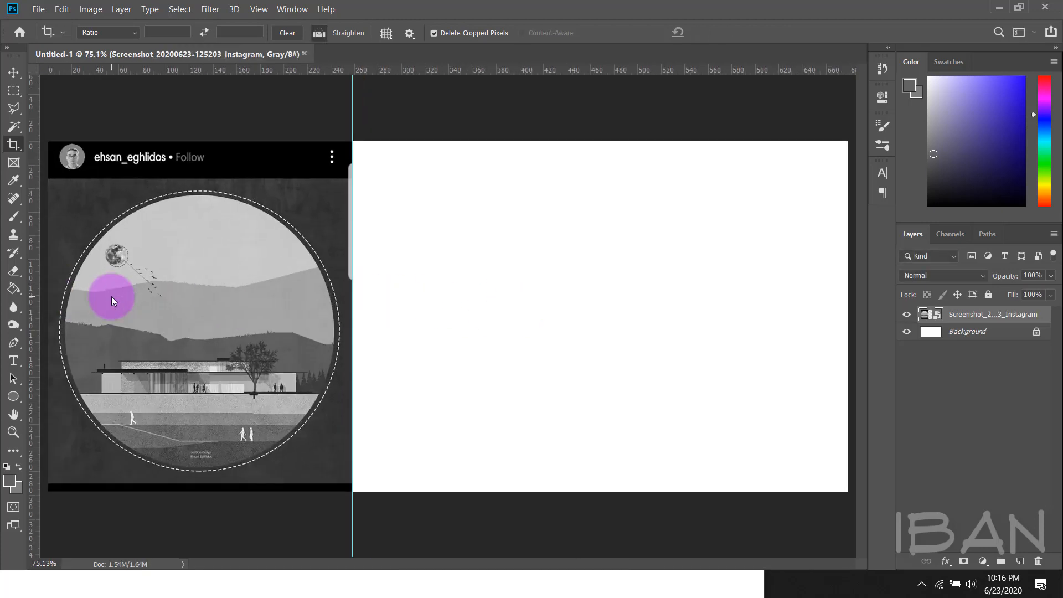
key(ctrl+shift+s)
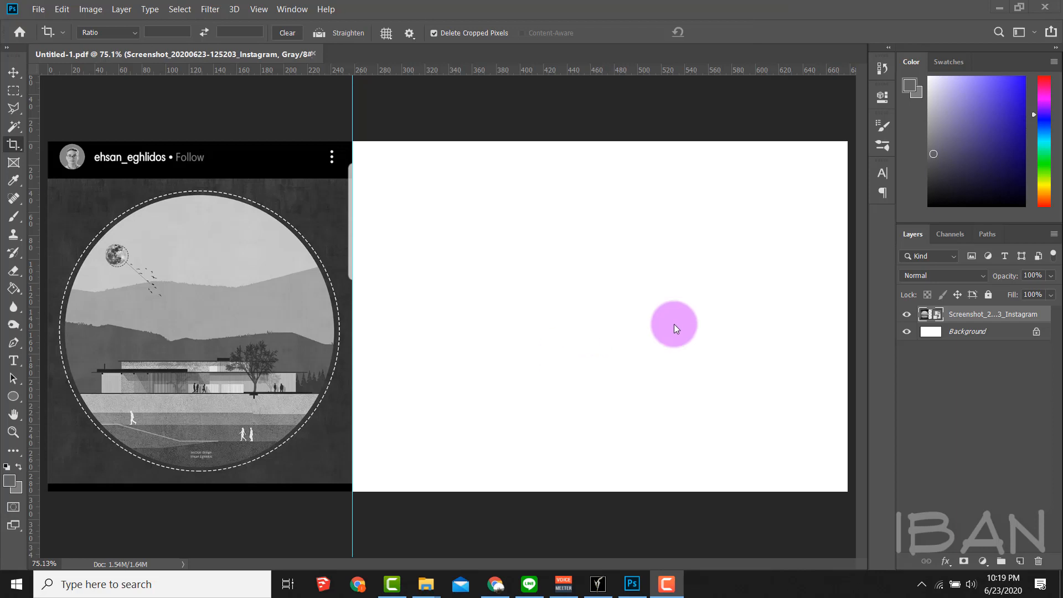
- Unlock the white Background layer and stack it above the reference screenshot layer
click(994, 320)
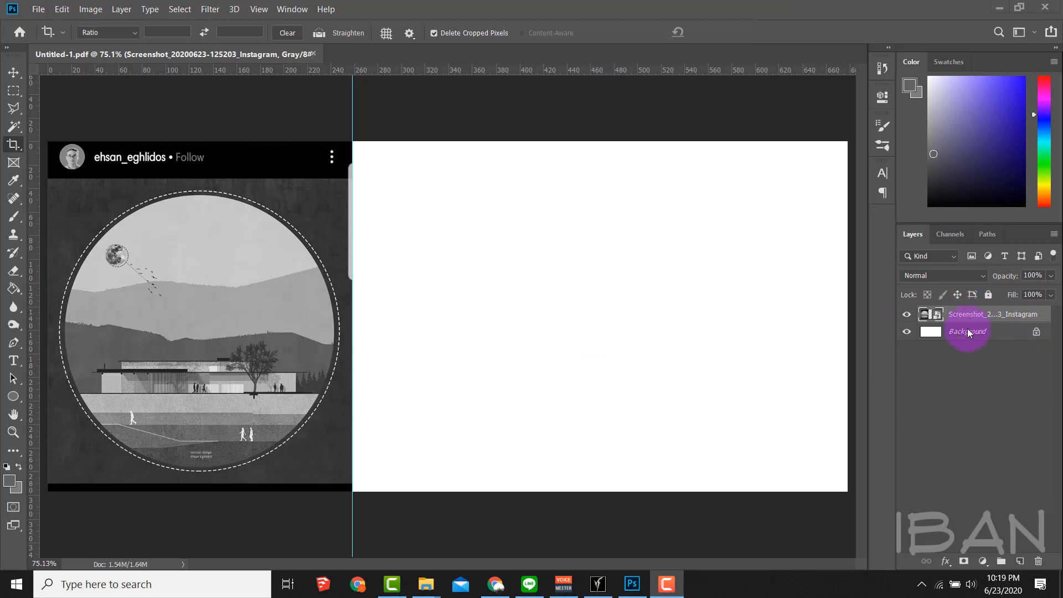
click(970, 315)
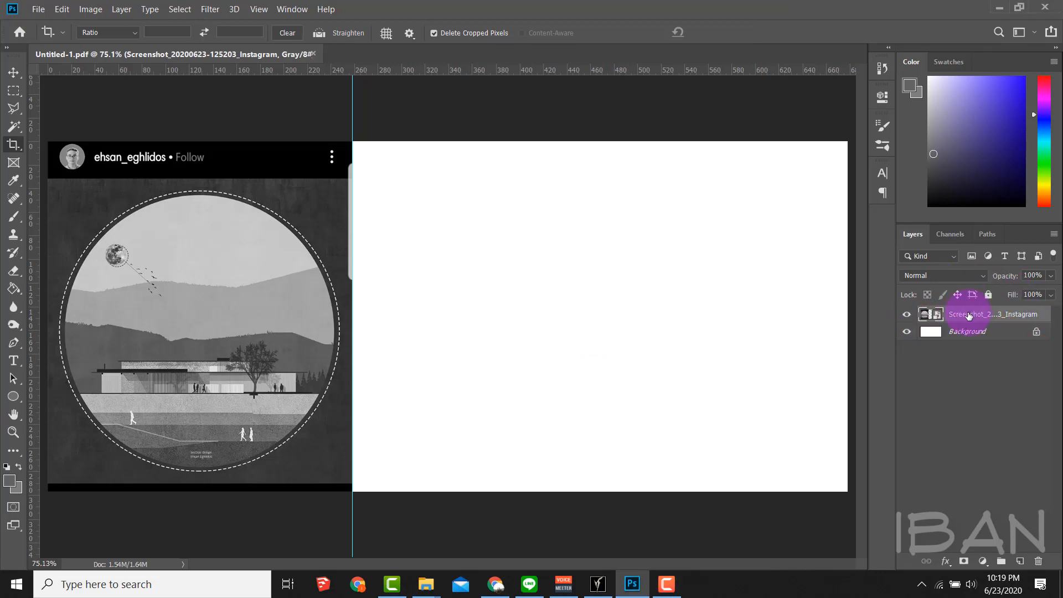
drag(968, 316, 997, 344)
click(1038, 334)
click(964, 314)
- Delete the part of the white layer that covers the reference image, using a rectangular selection up to the guide
key(ctrl+minus)
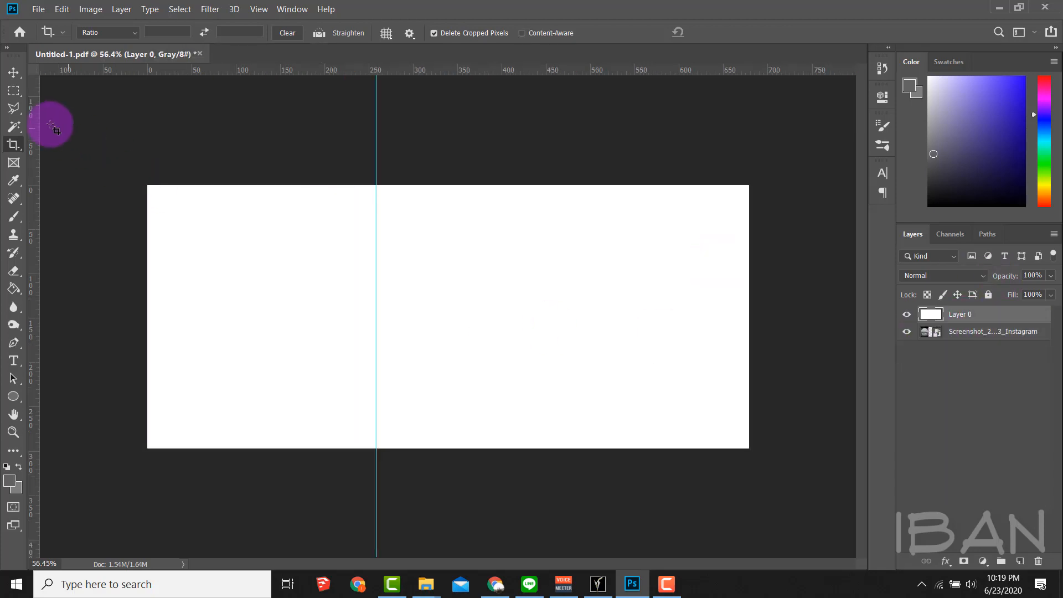
click(13, 91)
drag(107, 130, 373, 515)
key(Delete)
key(ctrl+plus)
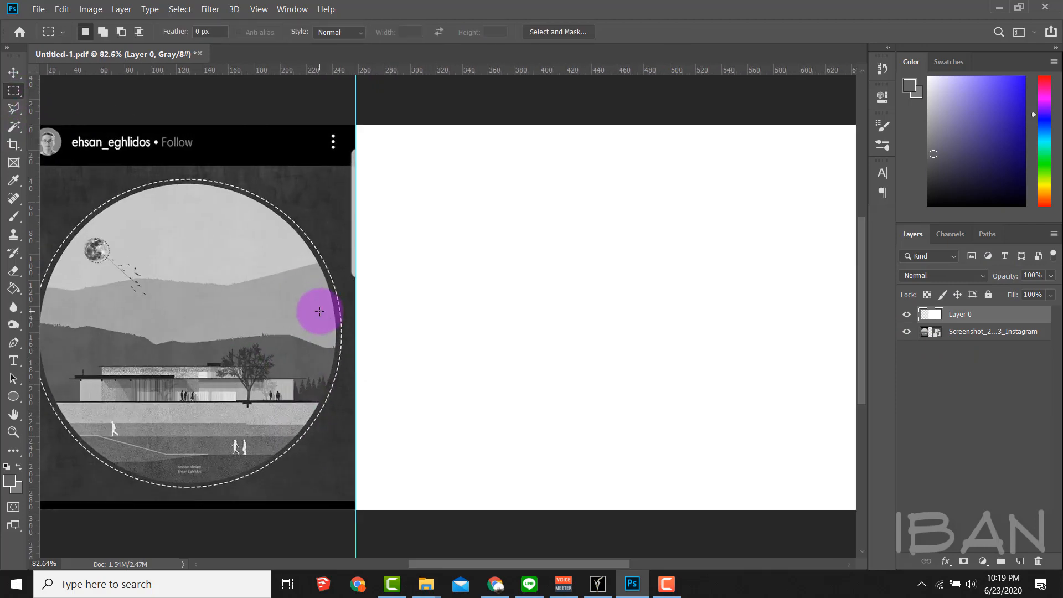
- Rename the screenshot layer refrensi and the white layer basic
click(981, 336)
click(980, 319)
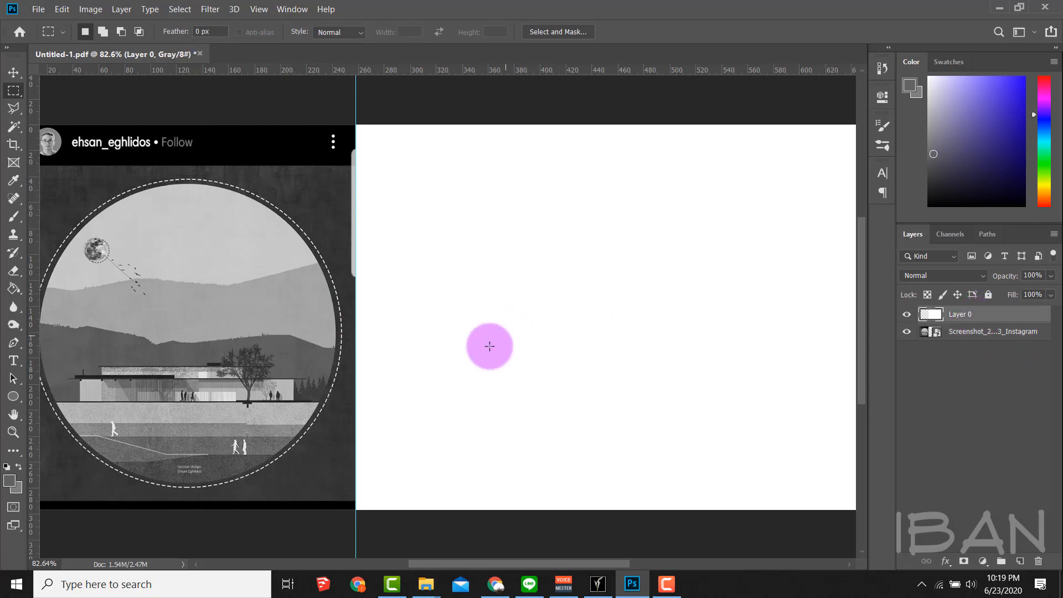
scroll(473, 367, down, 3)
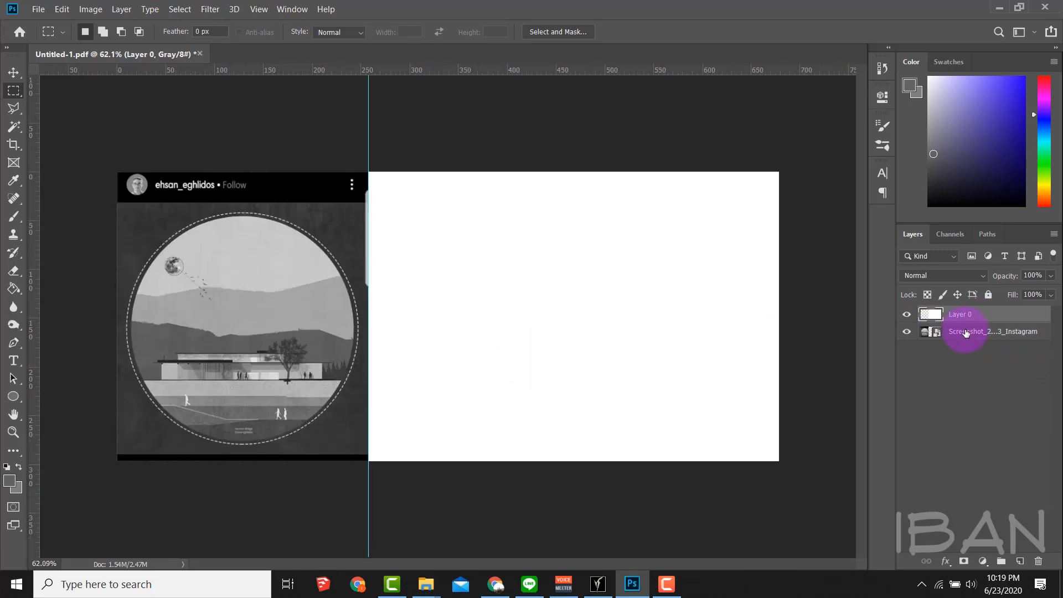
double_click(967, 332)
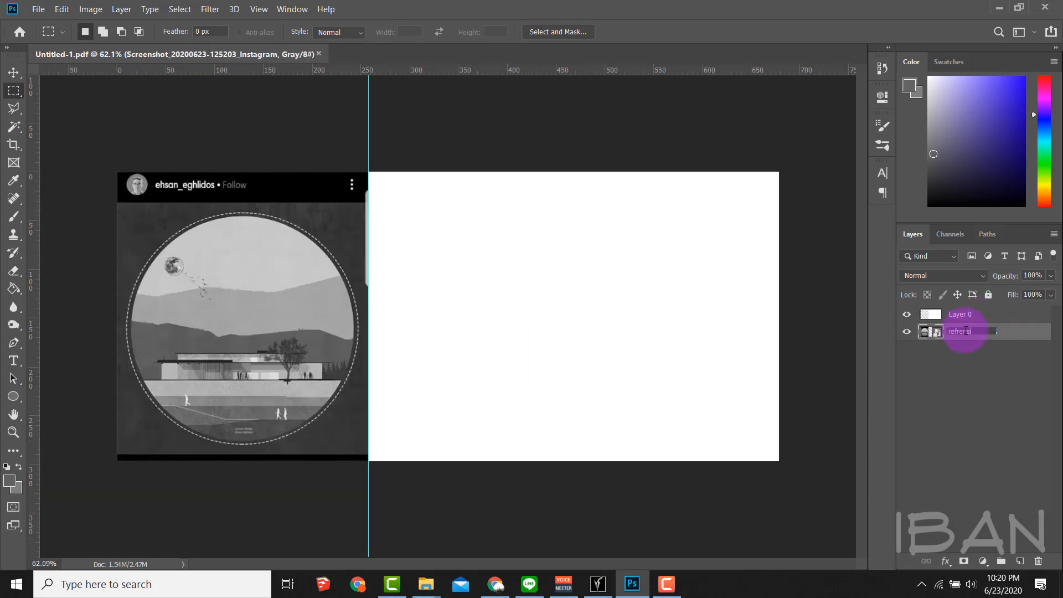
key(Return)
click(968, 319)
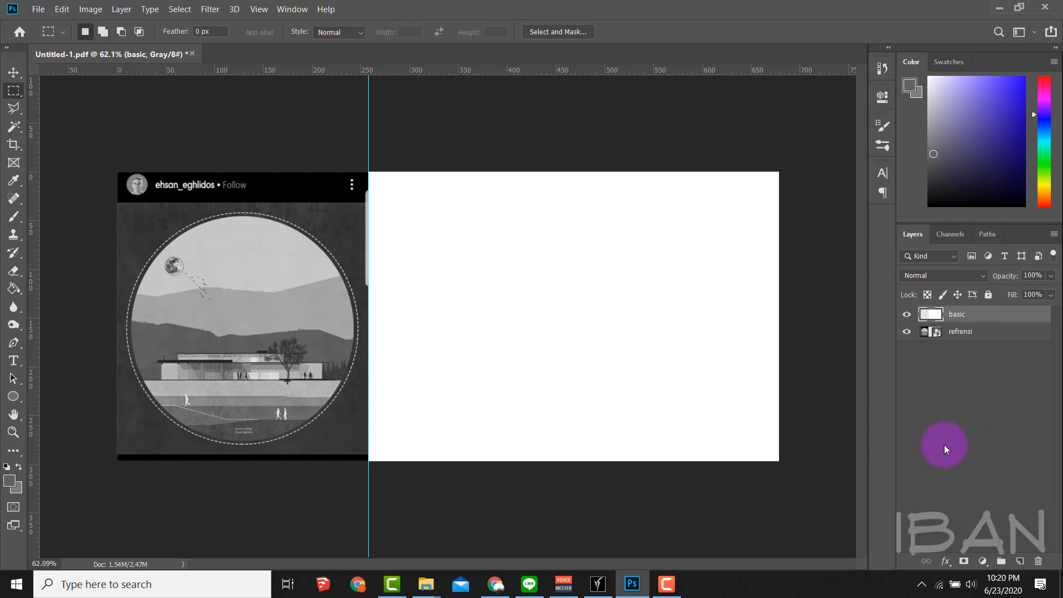
- Examine the reference image's circular composition, including its background, sky, mountain layers, building and ground
scroll(249, 434, up, 5)
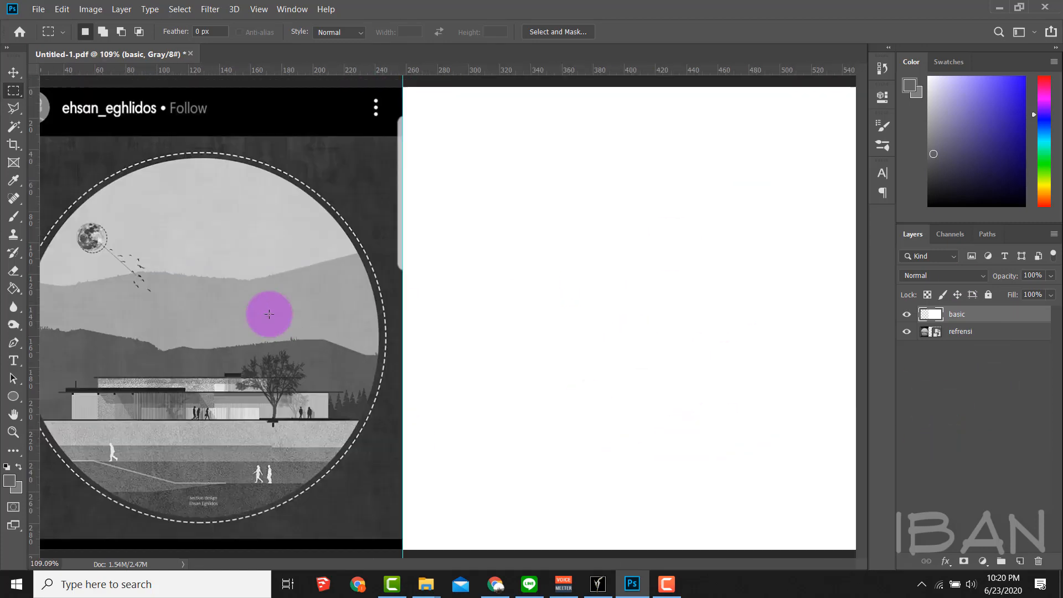
drag(354, 304, 517, 287)
scroll(394, 363, down, 2)
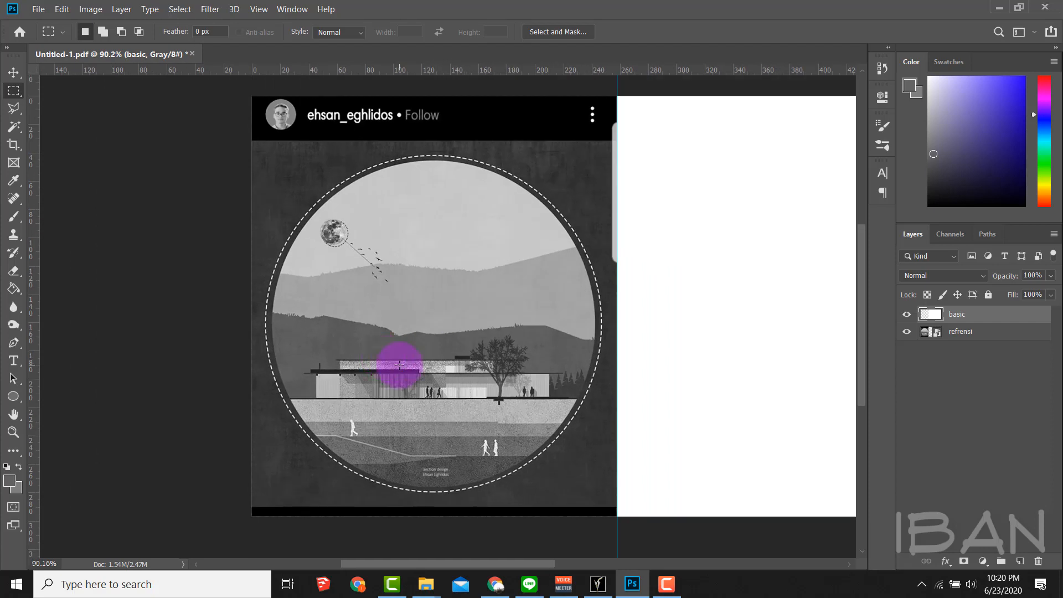
scroll(394, 379, up, 1)
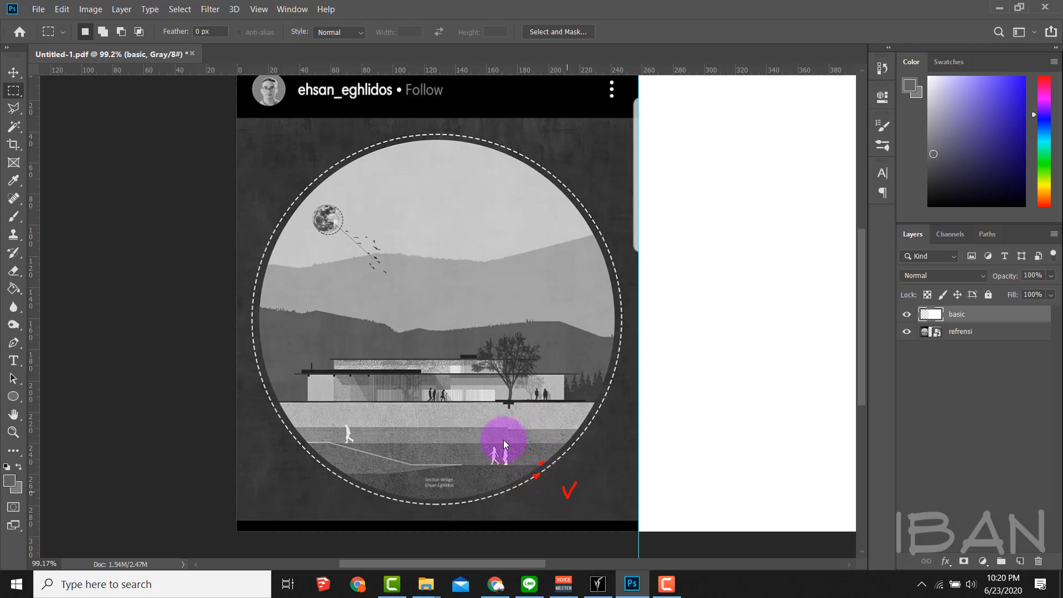
mouse_move(439, 380)
mouse_down()
mouse_move(490, 467)
mouse_move(446, 380)
mouse_up()
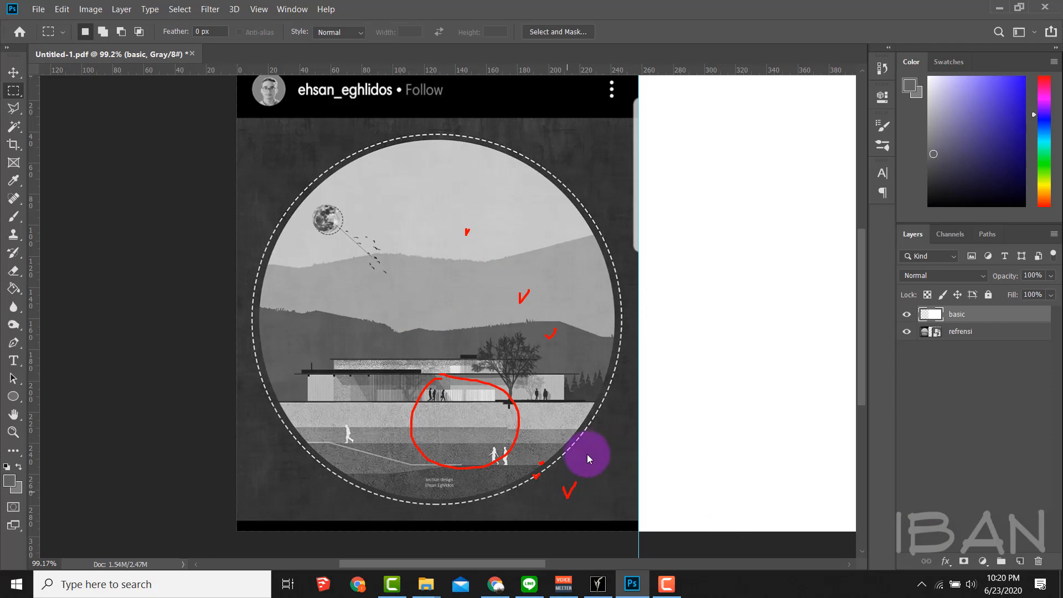
key(Escape)
key(ctrl+0)
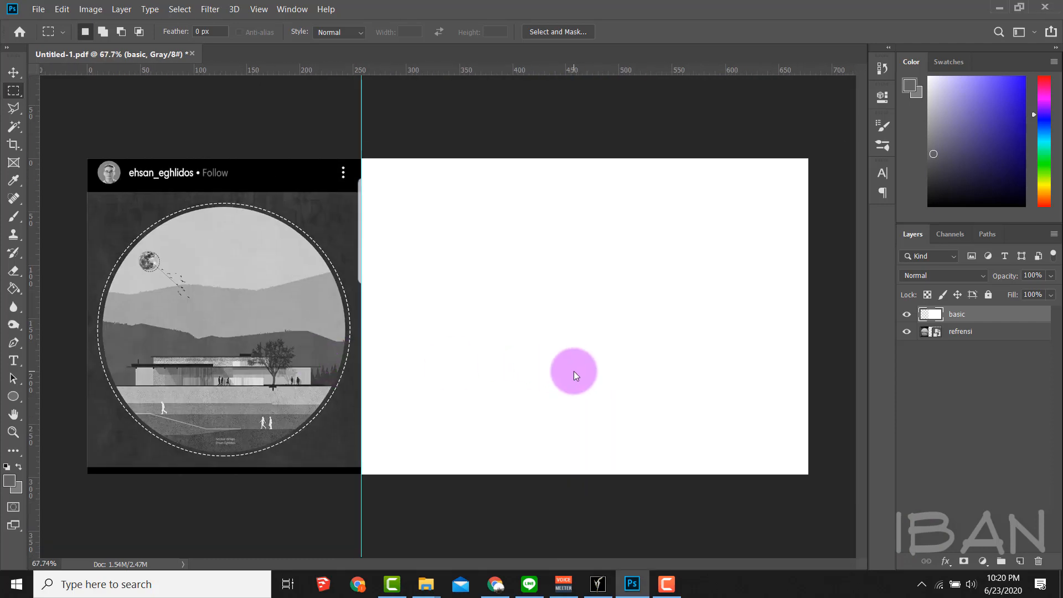
- Fill the blank area beside the reference on a new layer with the dark grey sampled from the reference's background
click(1020, 563)
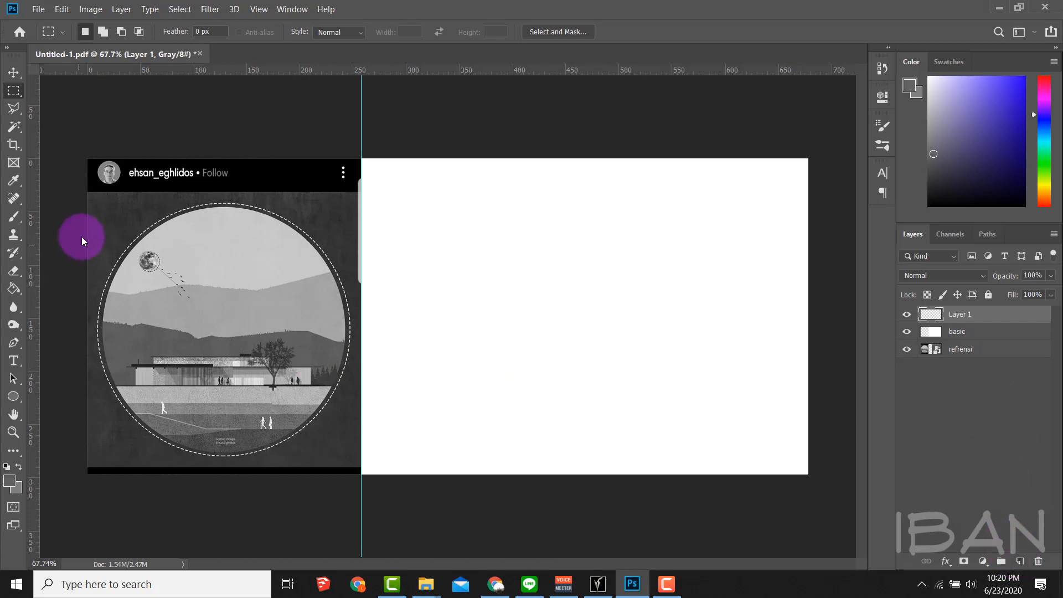
drag(828, 145, 361, 528)
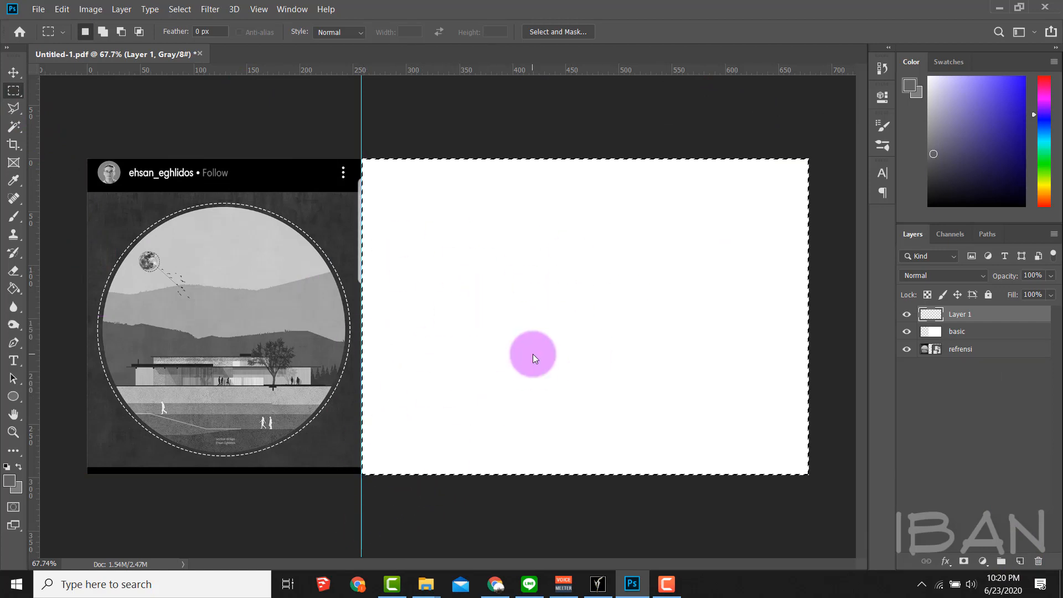
key(g)
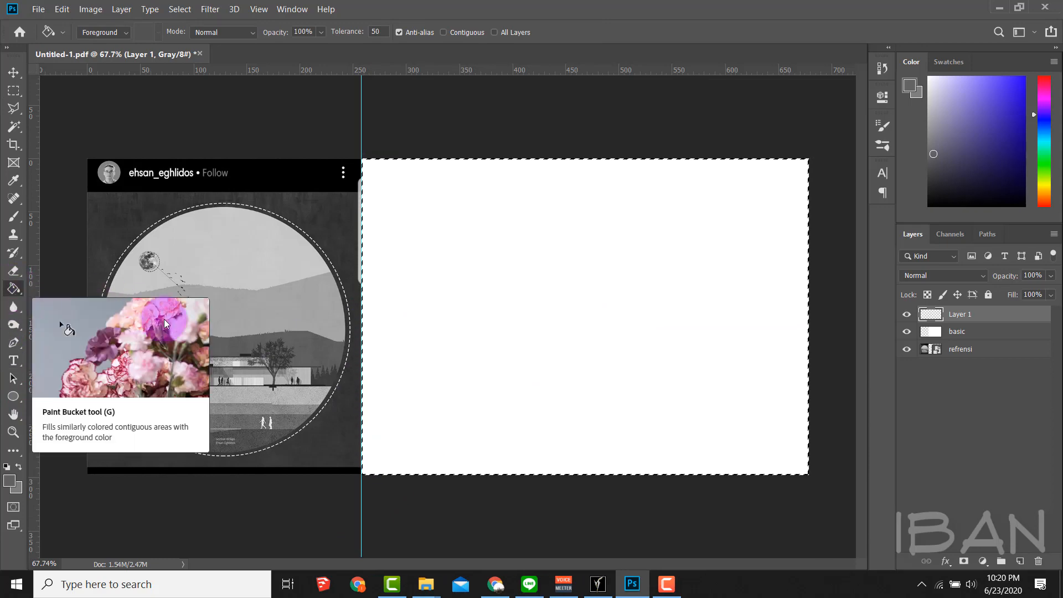
scroll(326, 387, up, 5)
scroll(340, 452, up, 5)
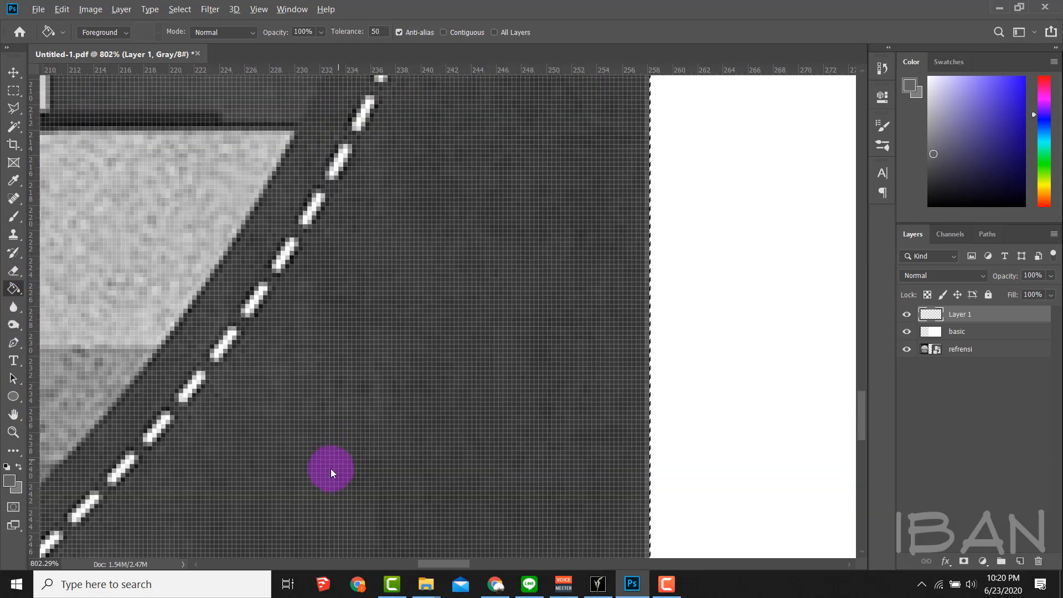
alt+click(326, 476)
scroll(308, 404, down, 10)
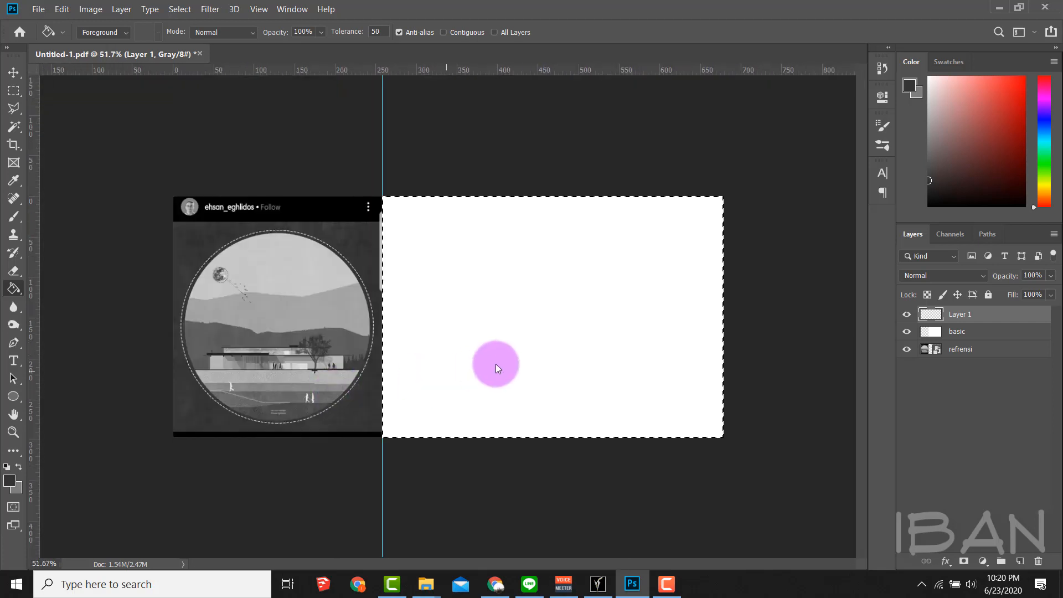
click(500, 364)
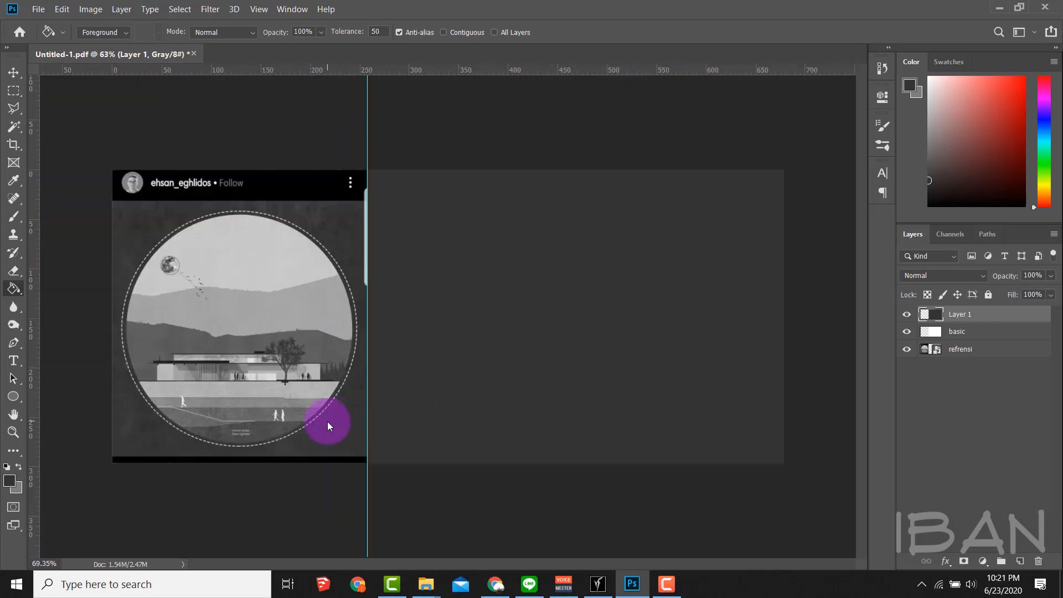
- Examine the texture of the reference image's dark background against the plain grey fill
scroll(328, 421, up, 2)
scroll(295, 463, down, 1)
scroll(294, 463, up, 6)
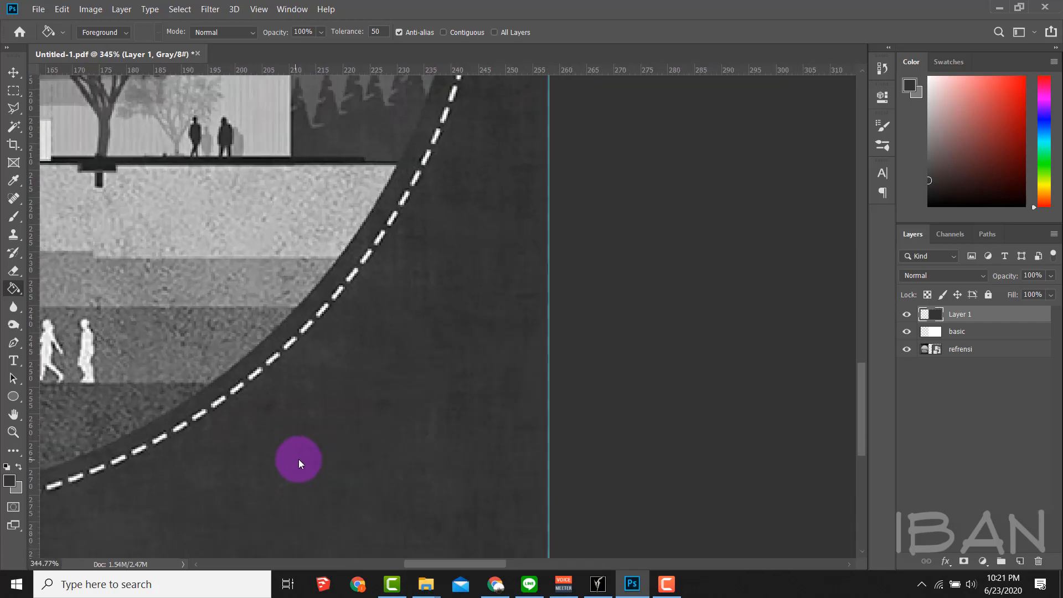
scroll(493, 432, down, 5)
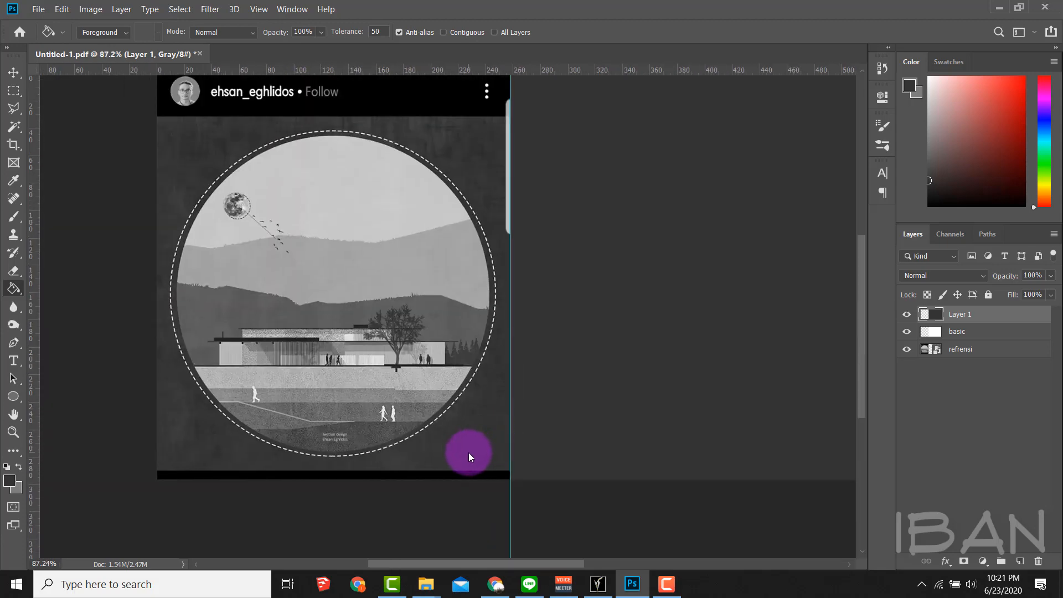
scroll(334, 268, up, 2)
scroll(351, 254, up, 3)
scroll(491, 247, left, 3)
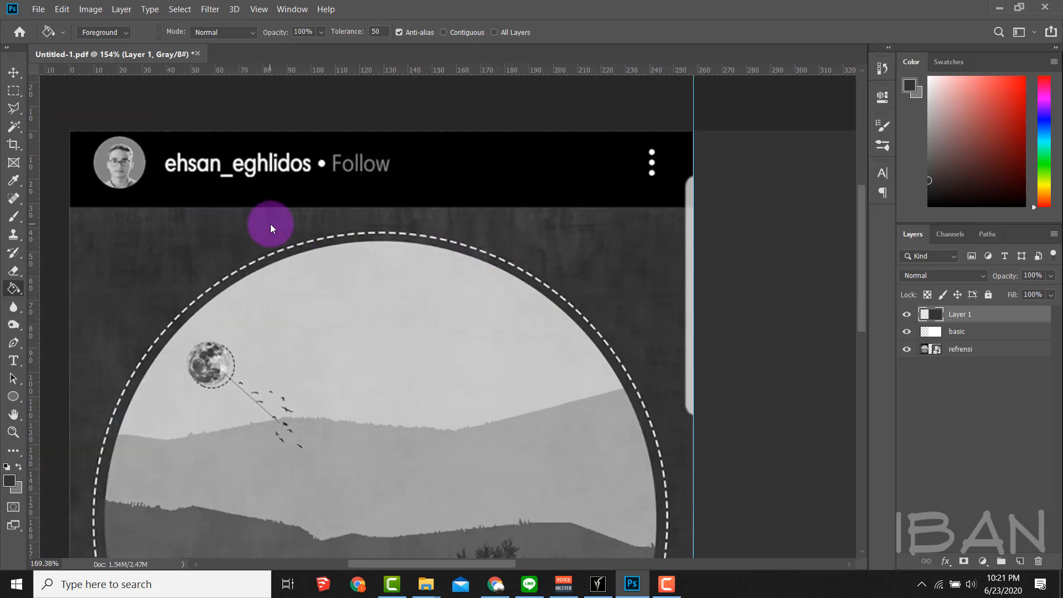
scroll(271, 224, up, 2)
scroll(467, 221, down, 2)
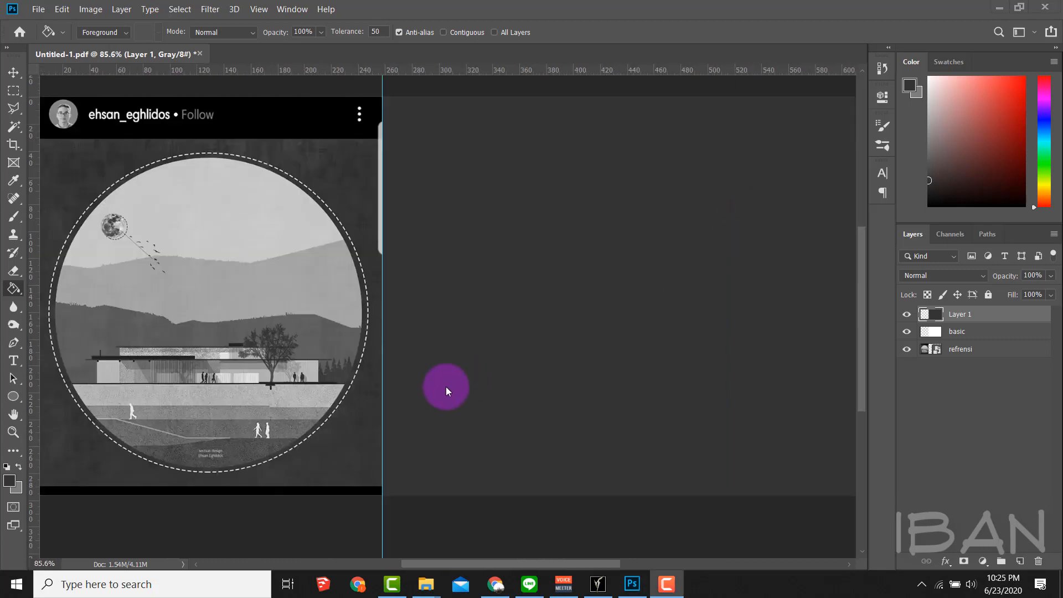
scroll(446, 387, down, 2)
scroll(337, 436, down, 1)
scroll(391, 392, up, 1)
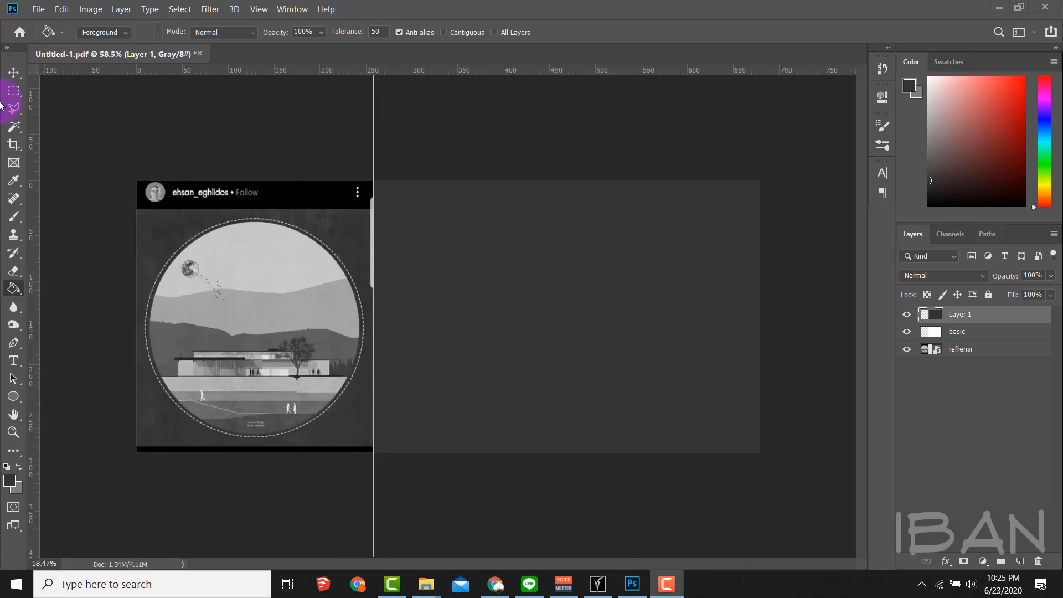
- Choose the Sampled Brush 1 brush from the rons__concrete brush set
click(15, 221)
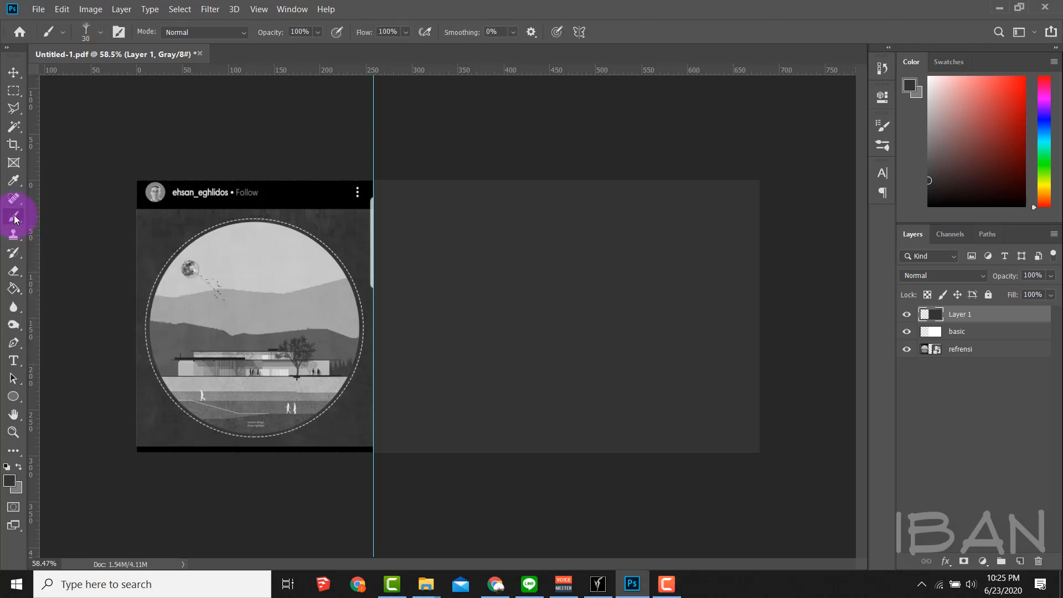
click(101, 34)
click(27, 186)
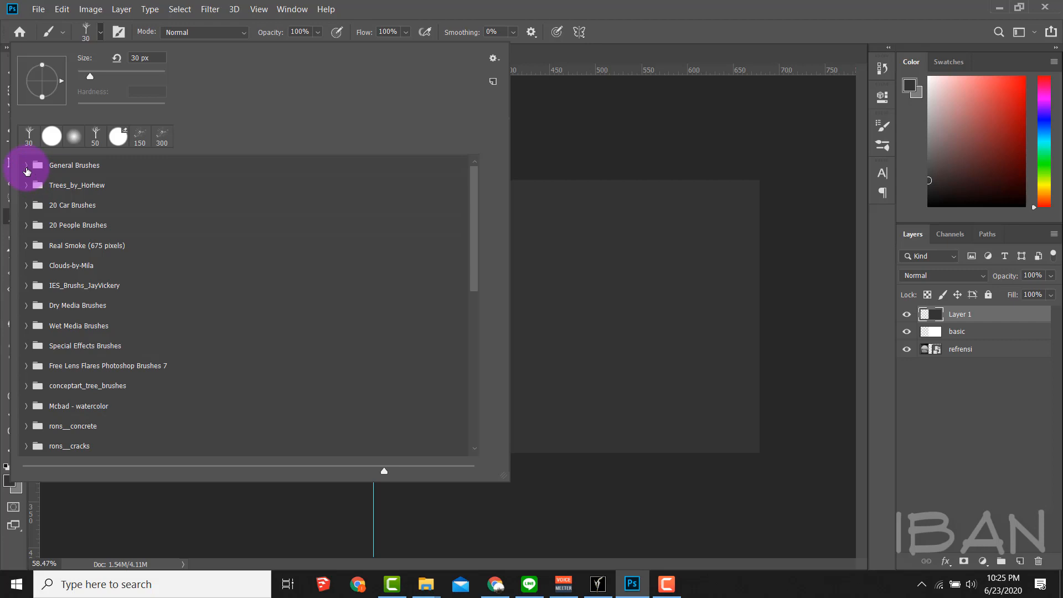
click(26, 167)
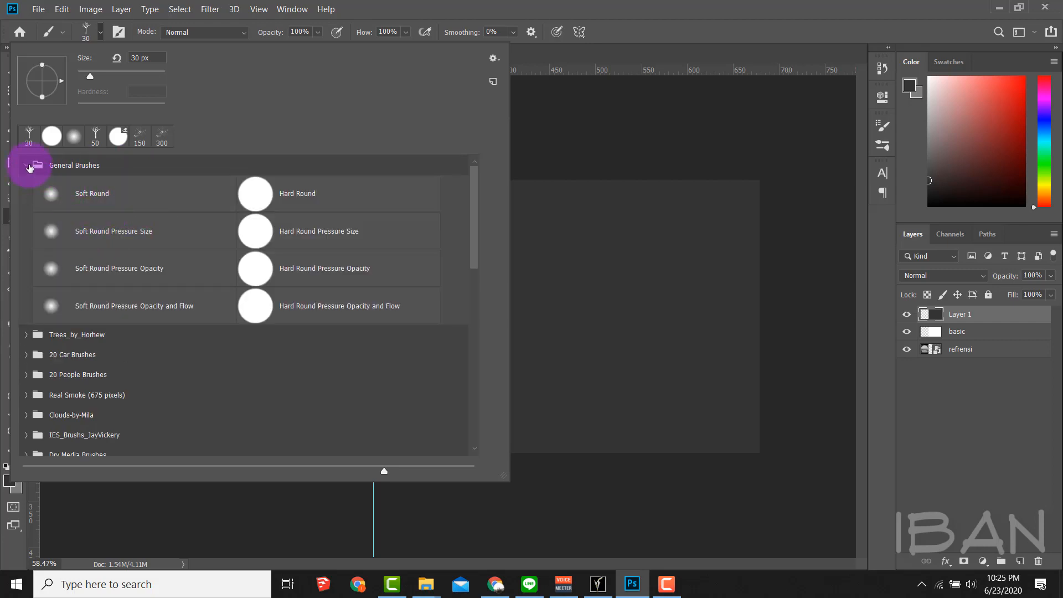
click(27, 167)
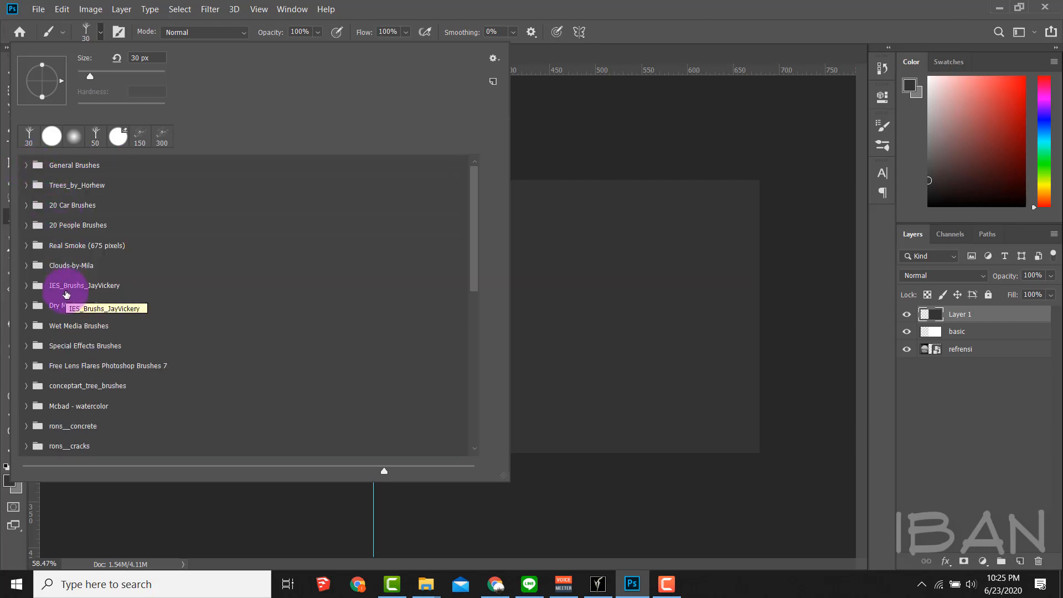
scroll(53, 366, down, 2)
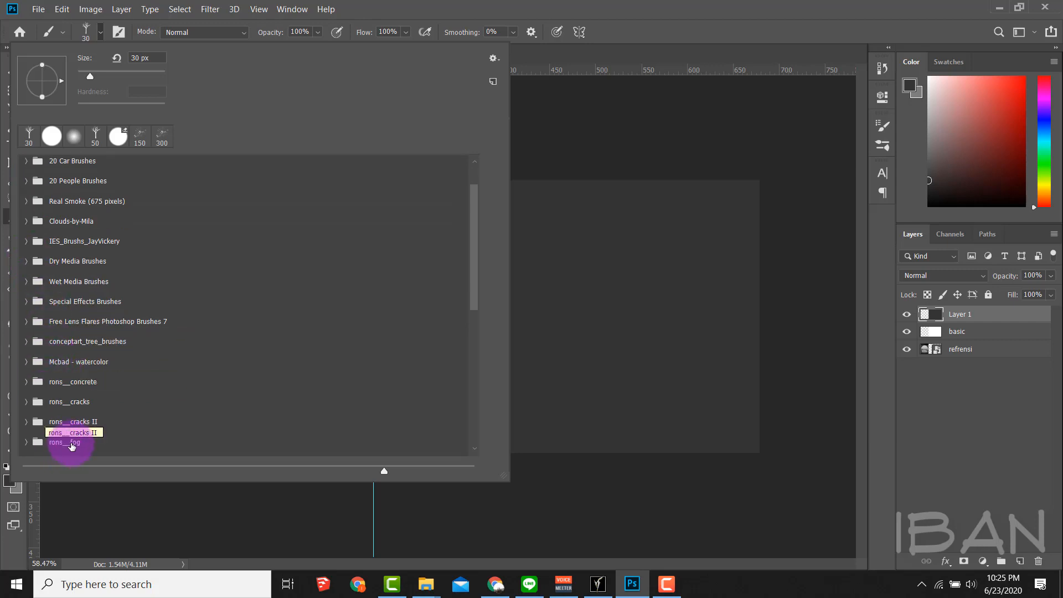
click(26, 382)
scroll(123, 377, down, 5)
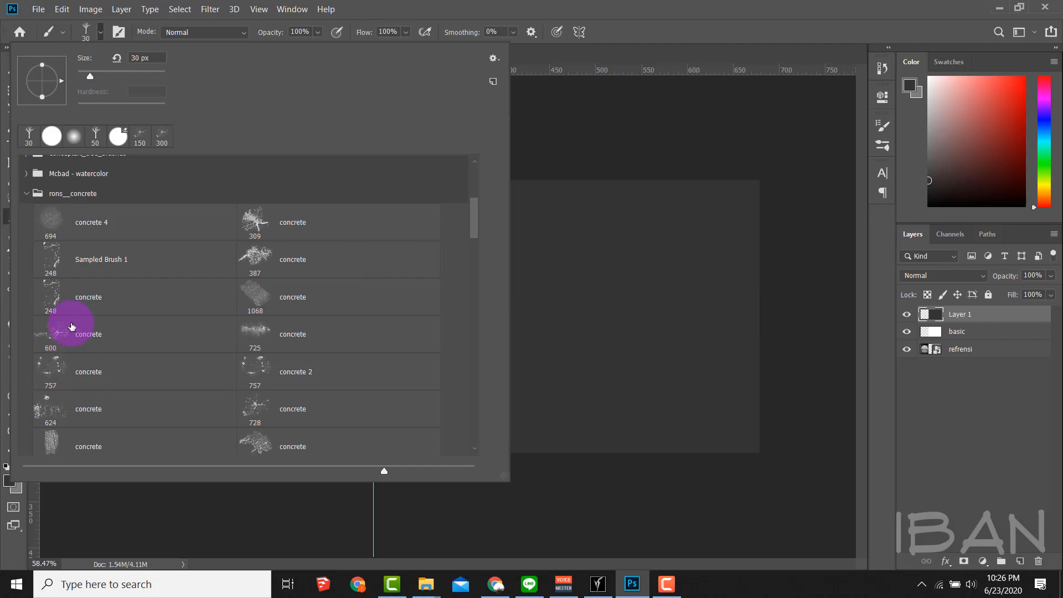
scroll(72, 327, up, 1)
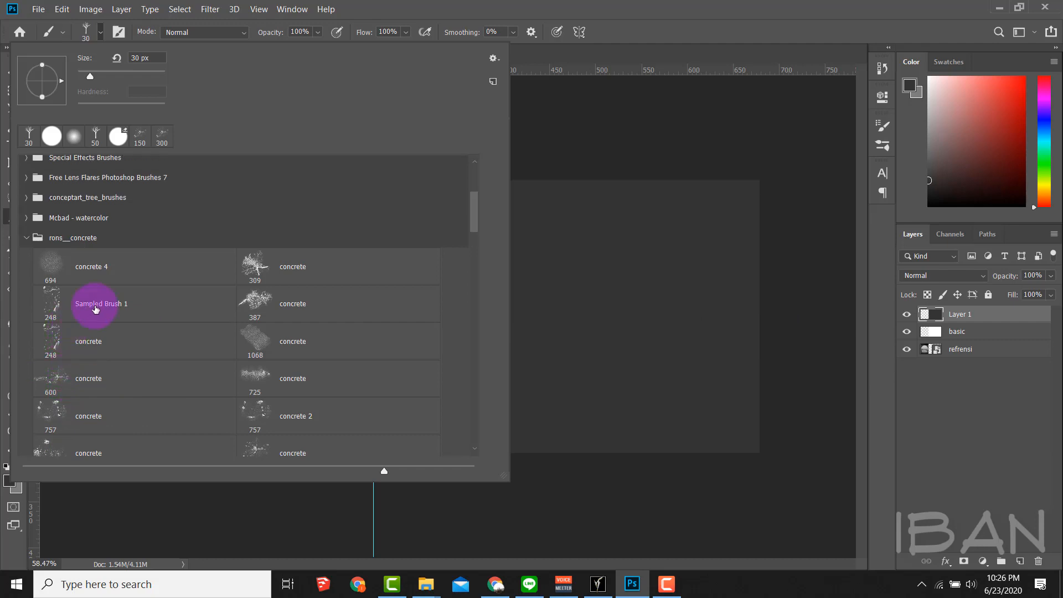
click(81, 305)
click(668, 18)
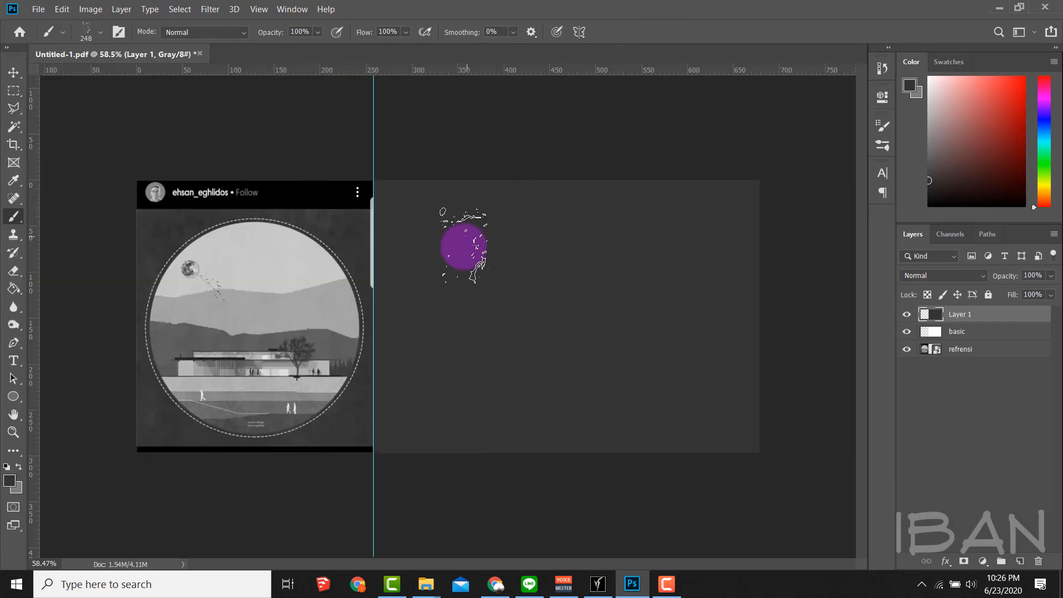
- Enlarge the concrete brush to 500 px and set the foreground color to black
scroll(432, 271, up, 1)
key(bracketright)
key(bracketright)
key(bracketright)
key(bracketright)
key(bracketright)
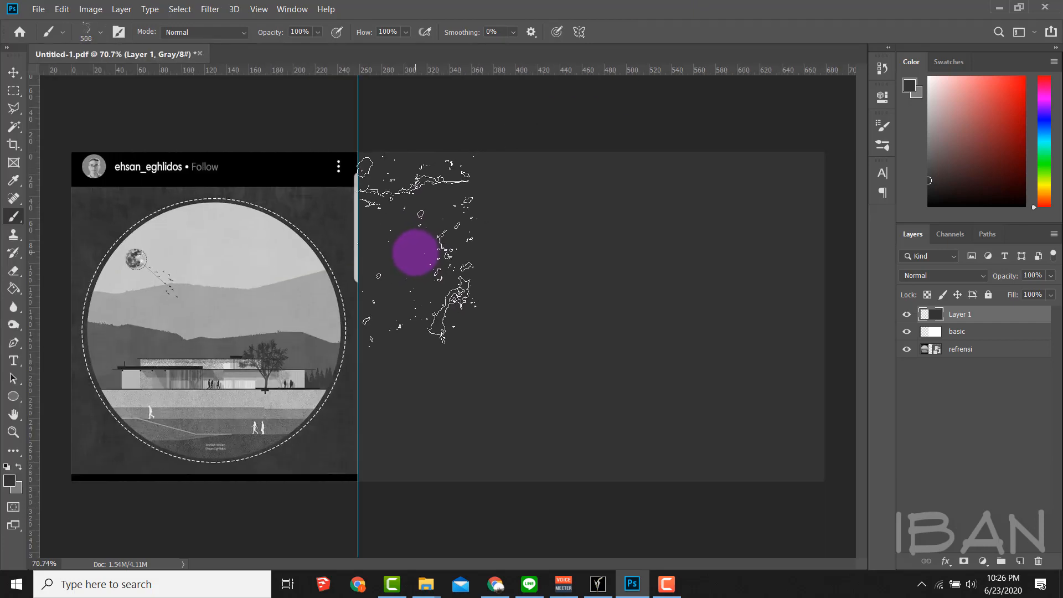
key(i)
click(910, 86)
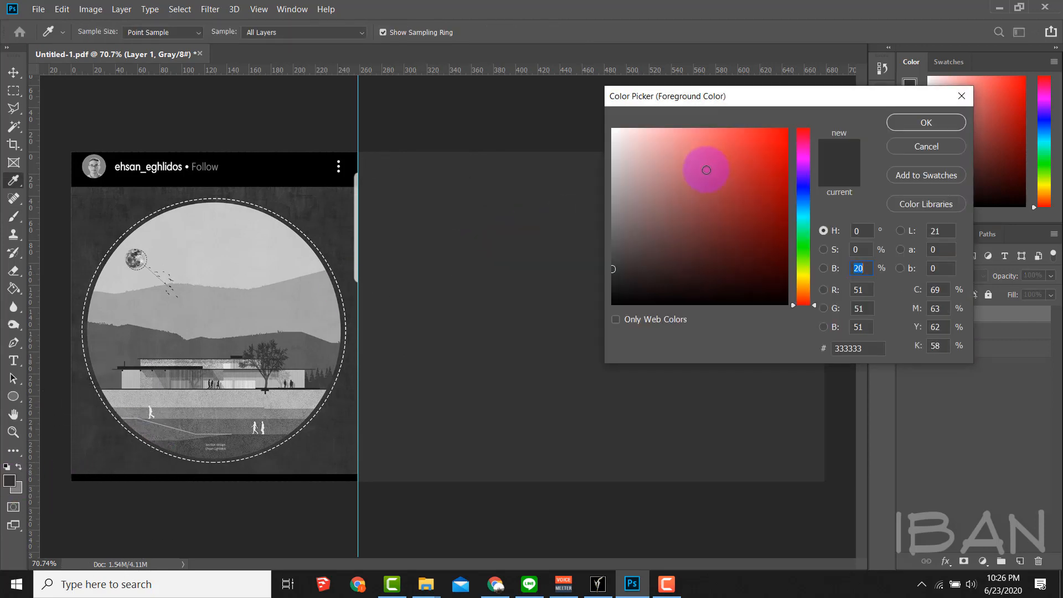
click(614, 303)
click(931, 119)
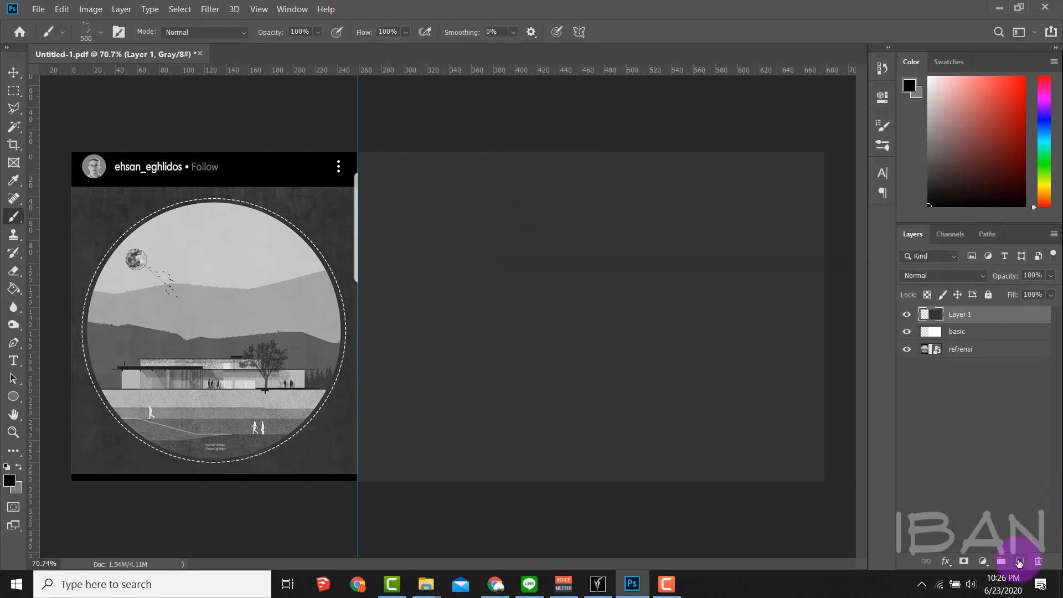
- Create a new layer named texture basic and stamp the concrete texture in a row across the upper half of the dark fill
click(1019, 561)
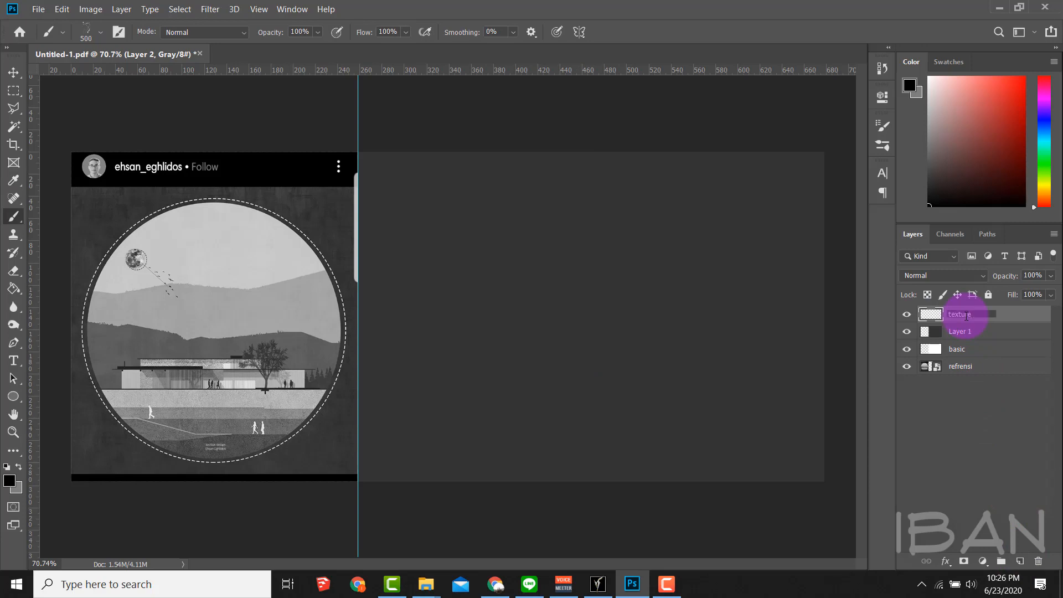
key(Return)
click(416, 245)
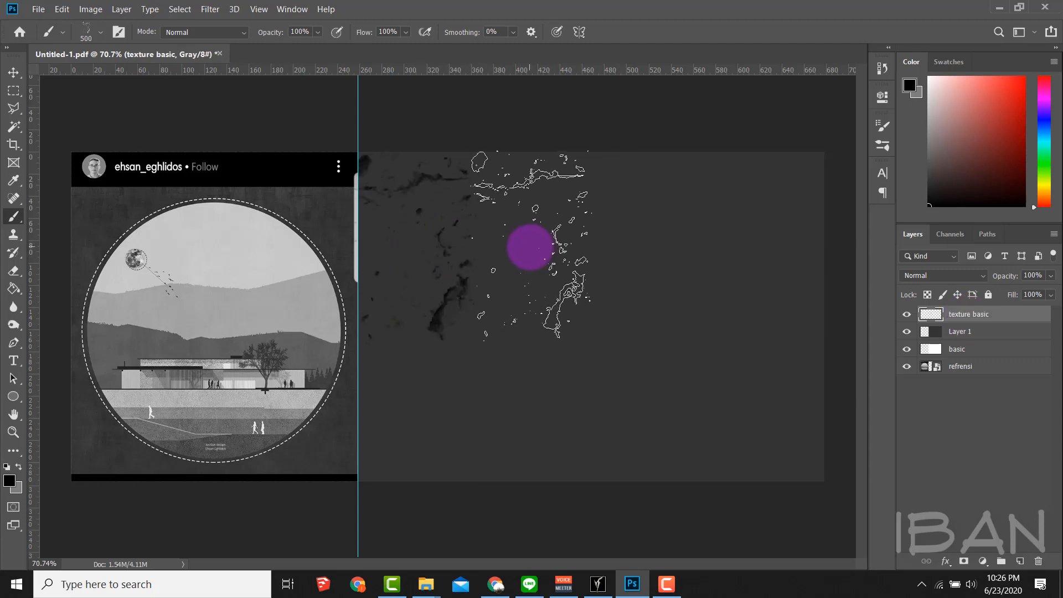
click(529, 242)
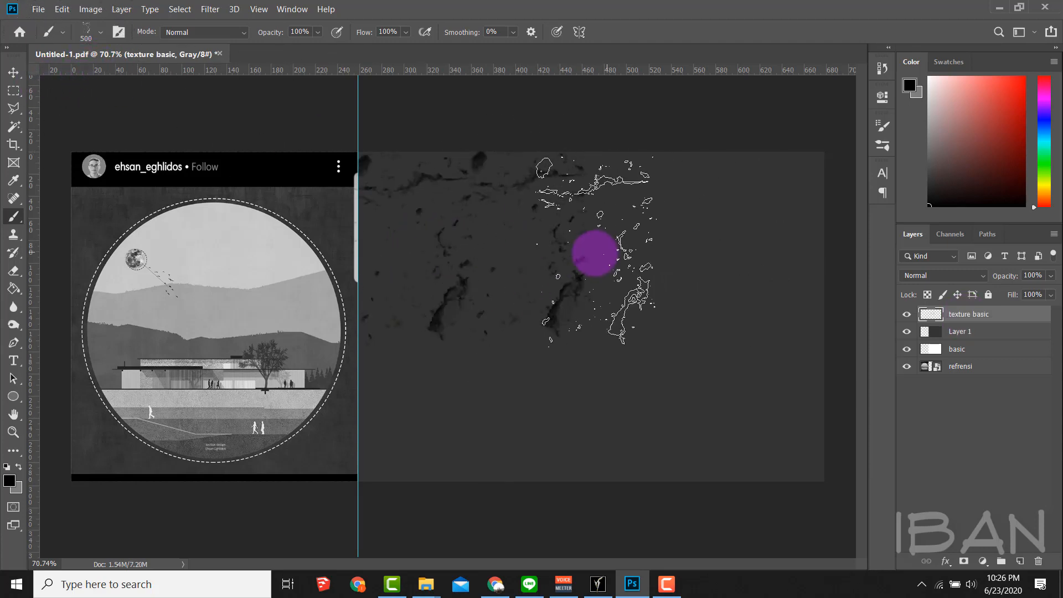
click(643, 242)
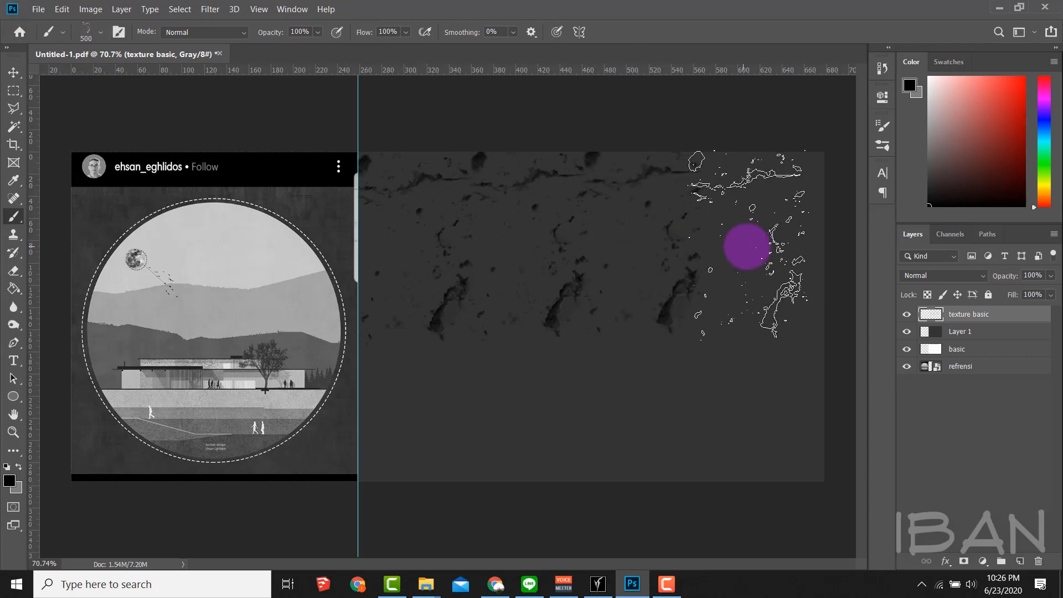
- Switch to the 387 px concrete brush from the rons__concrete set and enlarge it to 1000 px
click(101, 31)
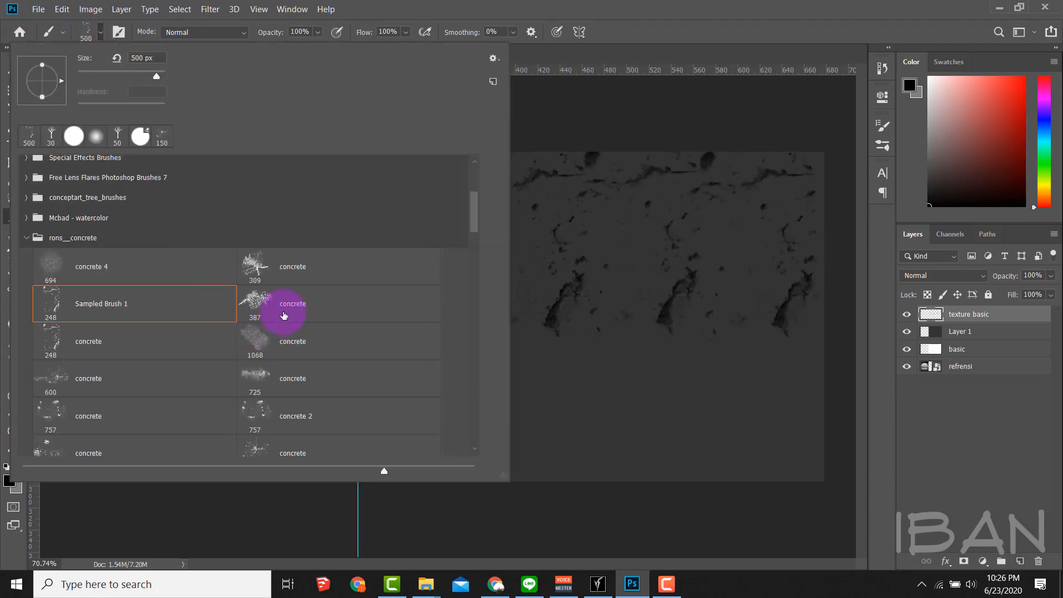
click(284, 316)
click(614, 14)
key(bracketright)
key(bracketright)
key(bracketright)
key(bracketright)
key(bracketright)
key(bracketright)
key(bracketright)
- Stamp the concrete texture along the lower part of the dark fill, plus its upper area with the brush enlarged to 1100 px
click(446, 431)
click(700, 431)
scroll(612, 260, down, 3)
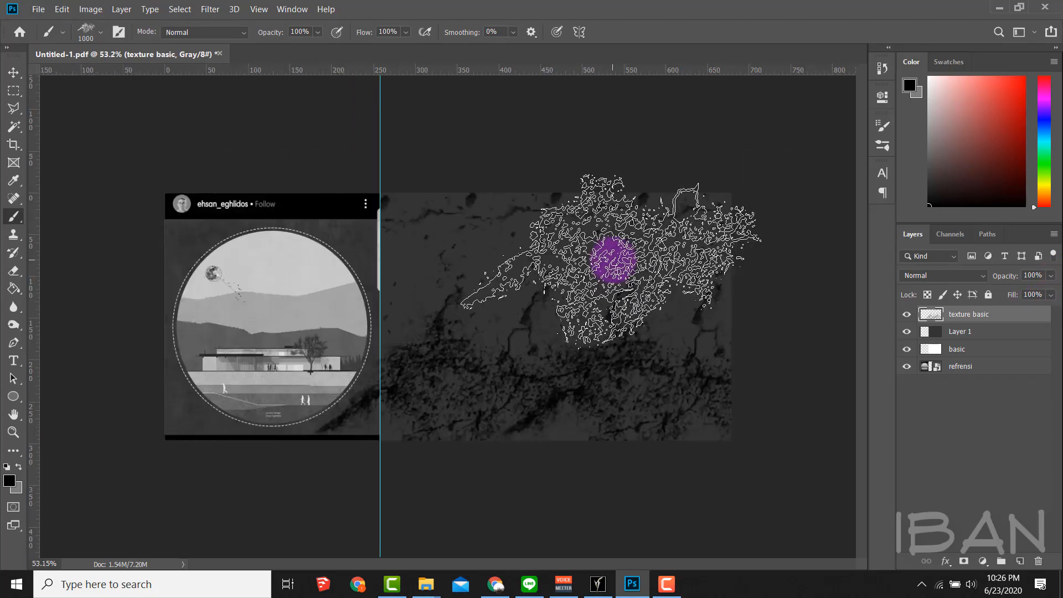
key(bracketright)
click(558, 185)
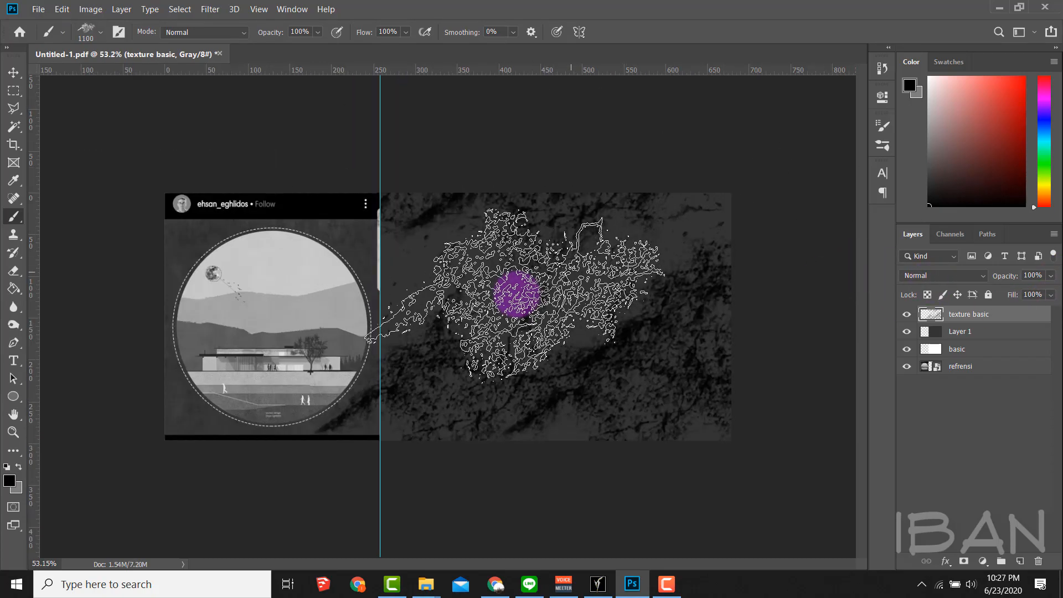
- Lower the texture basic layer's opacity to 38% and apply a Motion Blur to it at a 90° angle with a short distance
scroll(515, 294, up, 2)
drag(990, 281, 1002, 281)
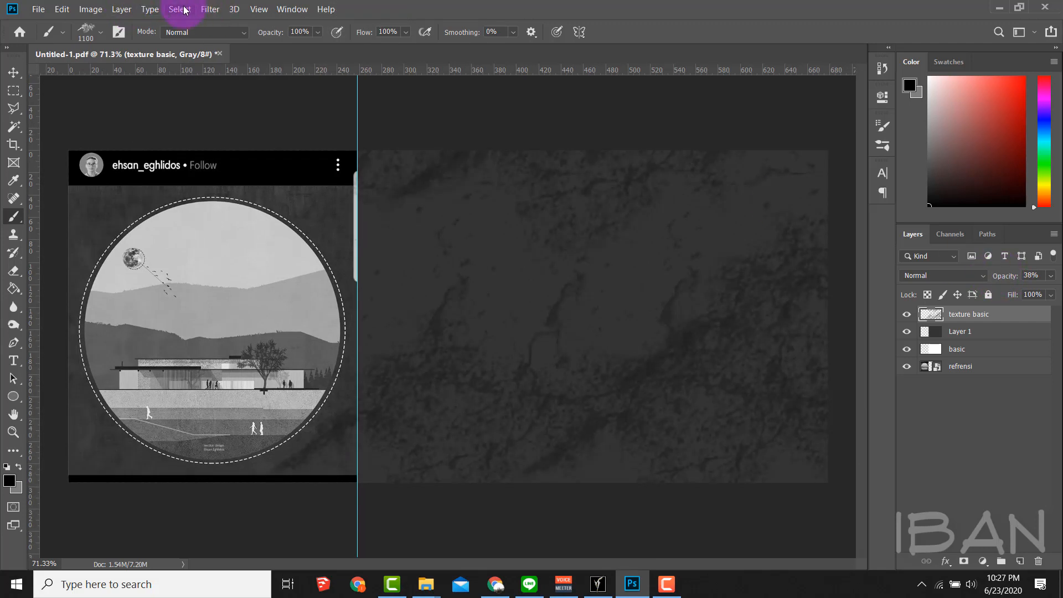
click(210, 10)
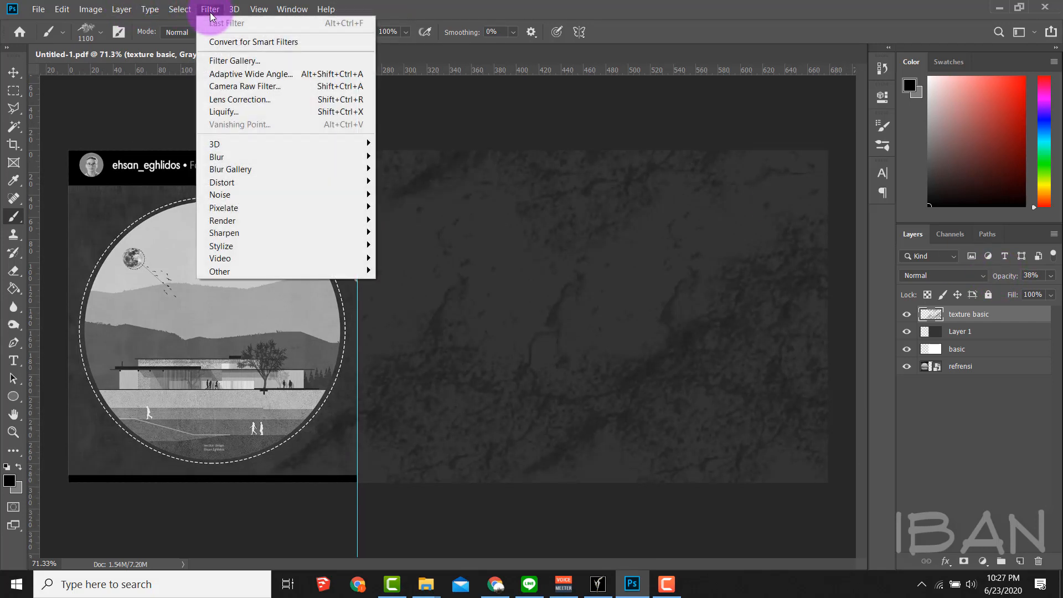
mouse_move(225, 159)
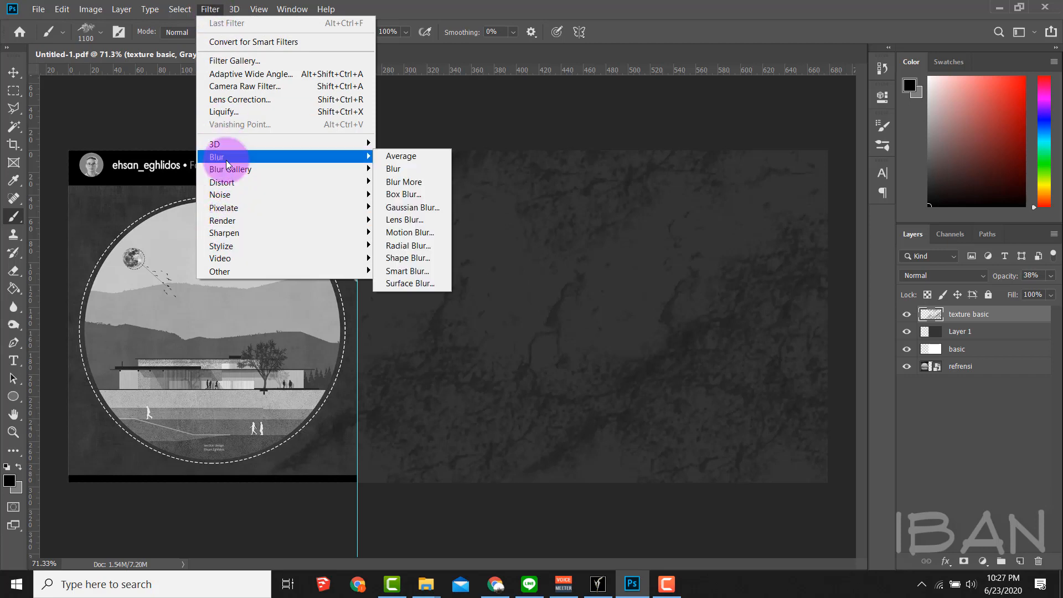
click(402, 232)
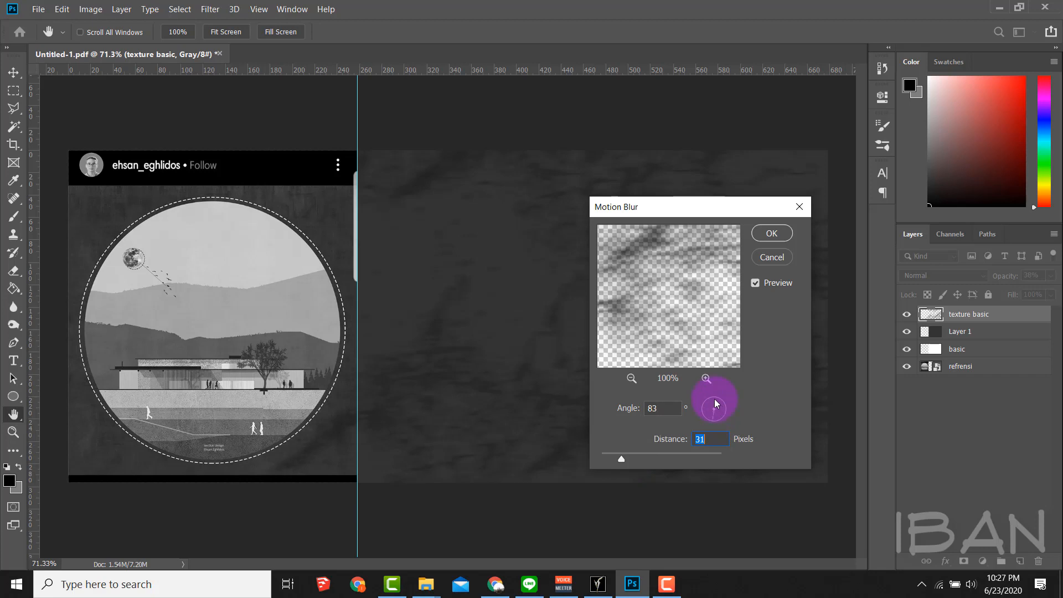
drag(716, 403, 714, 401)
drag(622, 459, 616, 460)
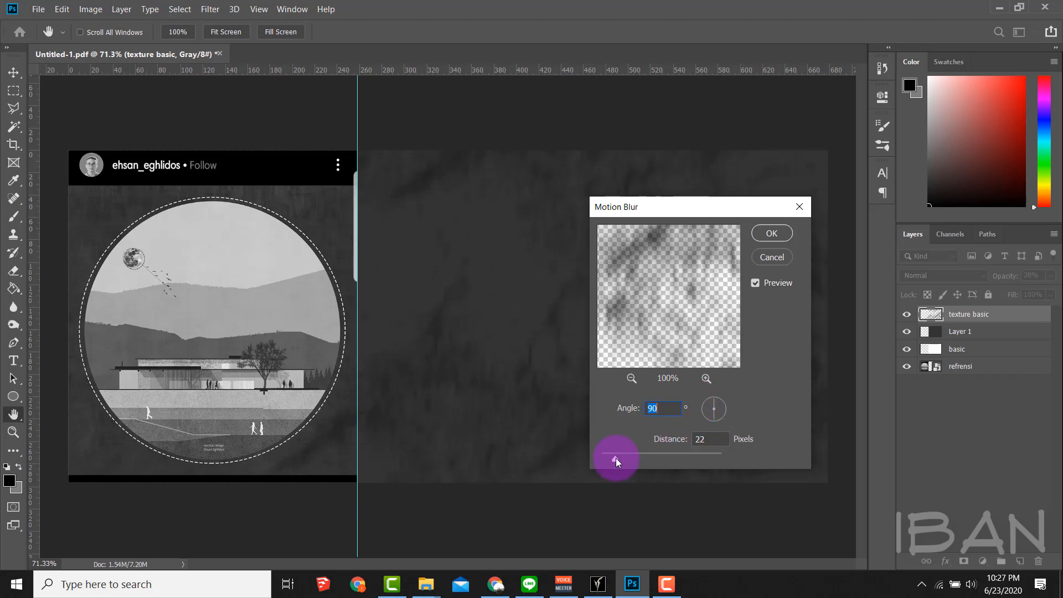
key(Tab)
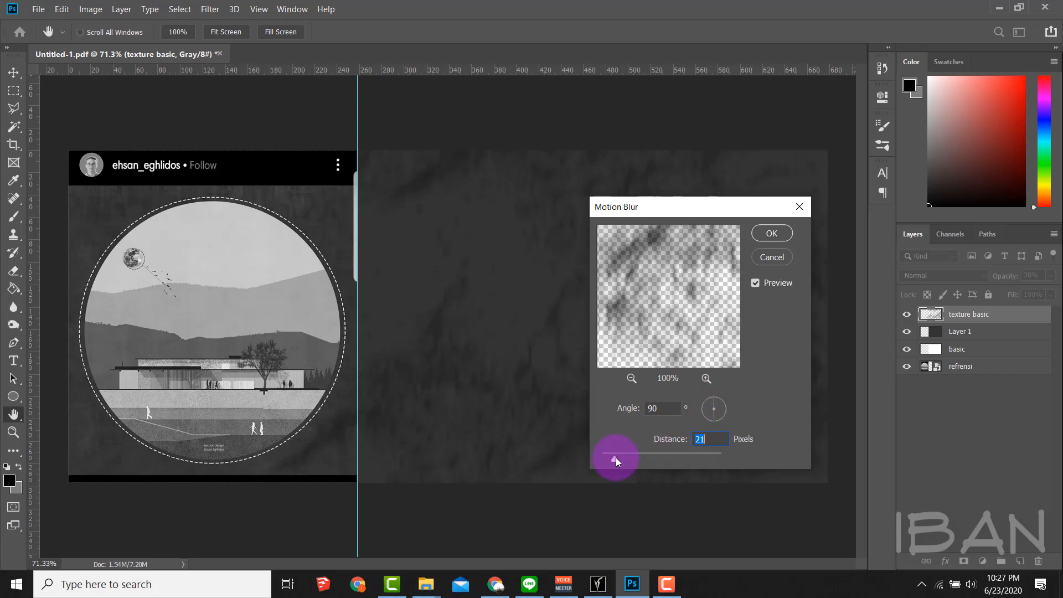
drag(612, 457, 606, 460)
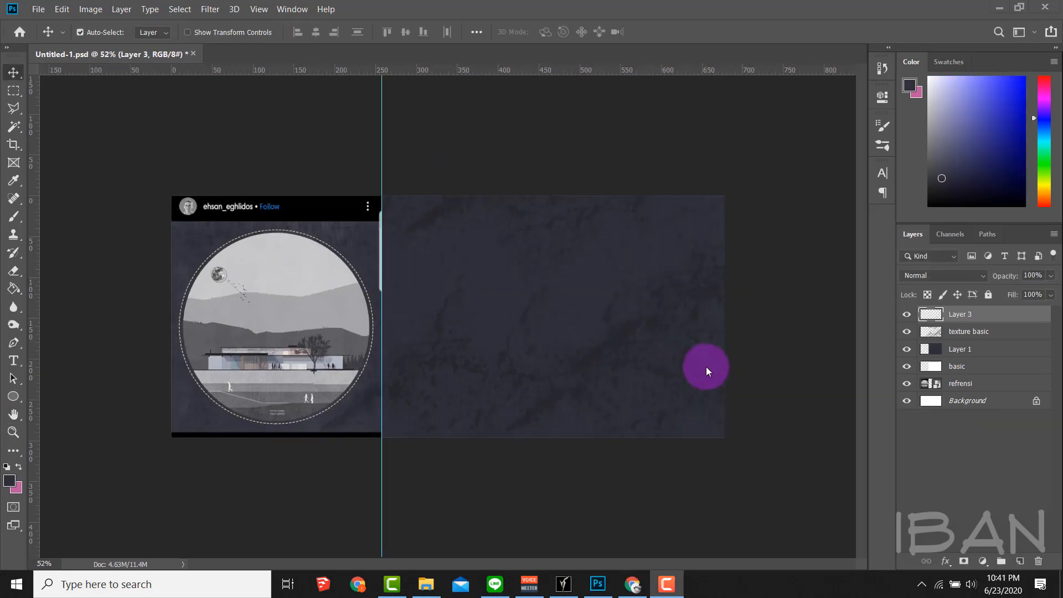
- Compare the reference image's background texture and circular scene with the textured dark background beside it
key(ctrl+plus)
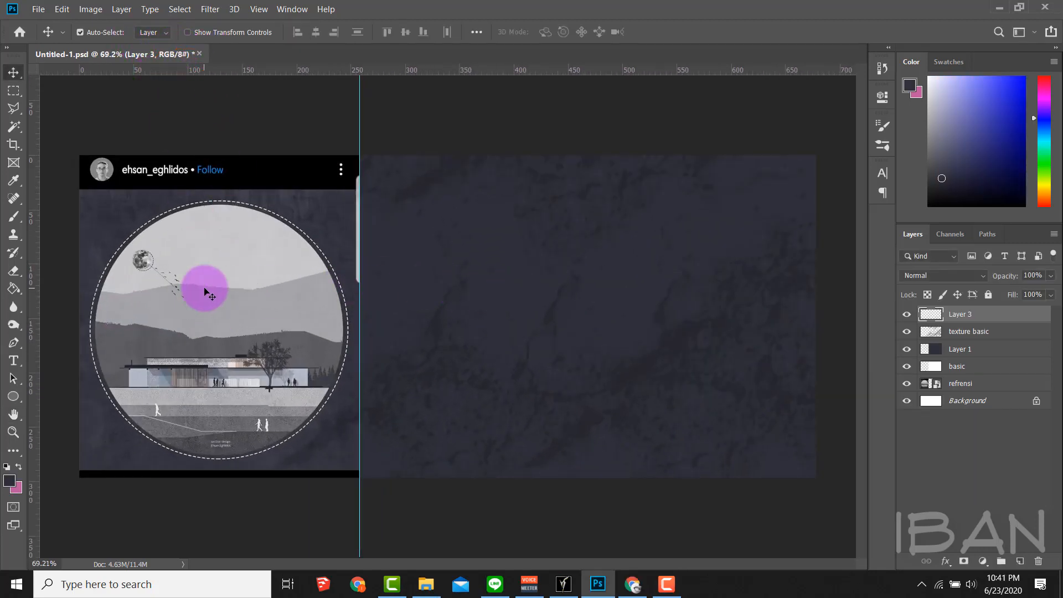
scroll(206, 290, up, 1)
scroll(474, 332, up, 1)
scroll(261, 225, down, 2)
scroll(301, 229, up, 1)
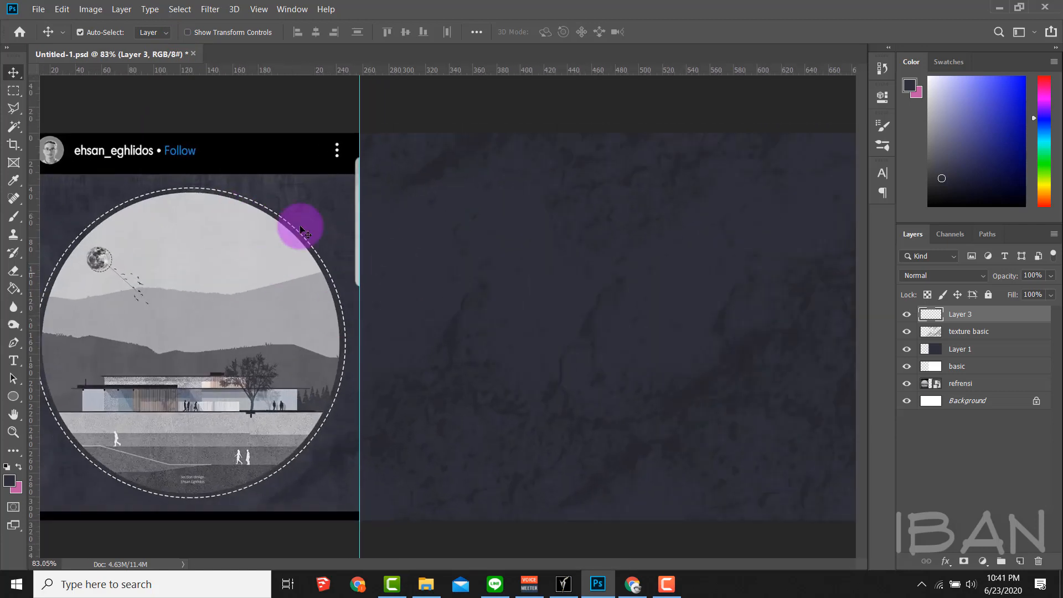
scroll(616, 297, down, 2)
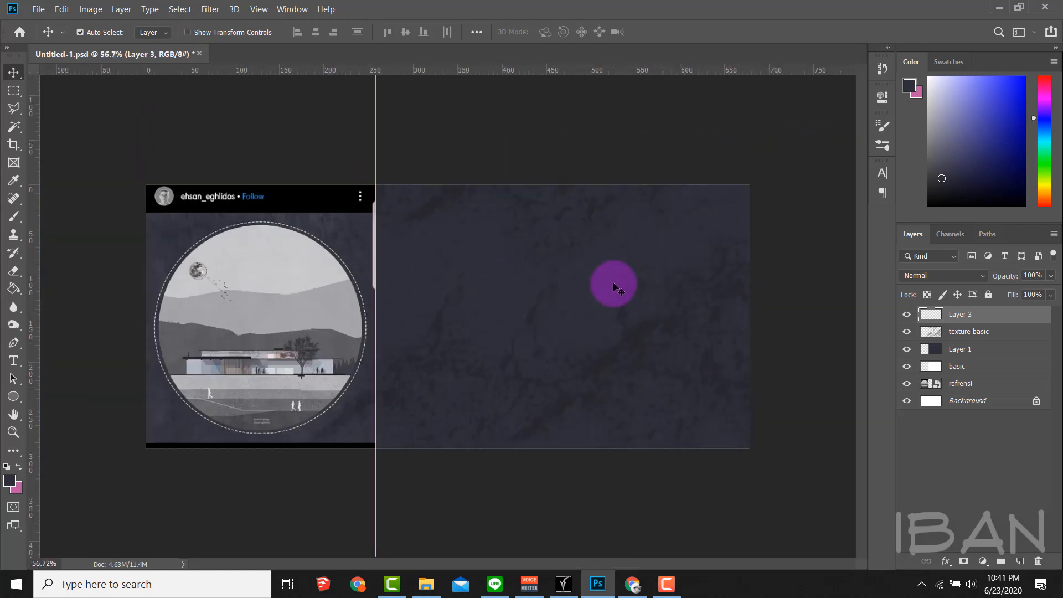
scroll(108, 253, up, 2)
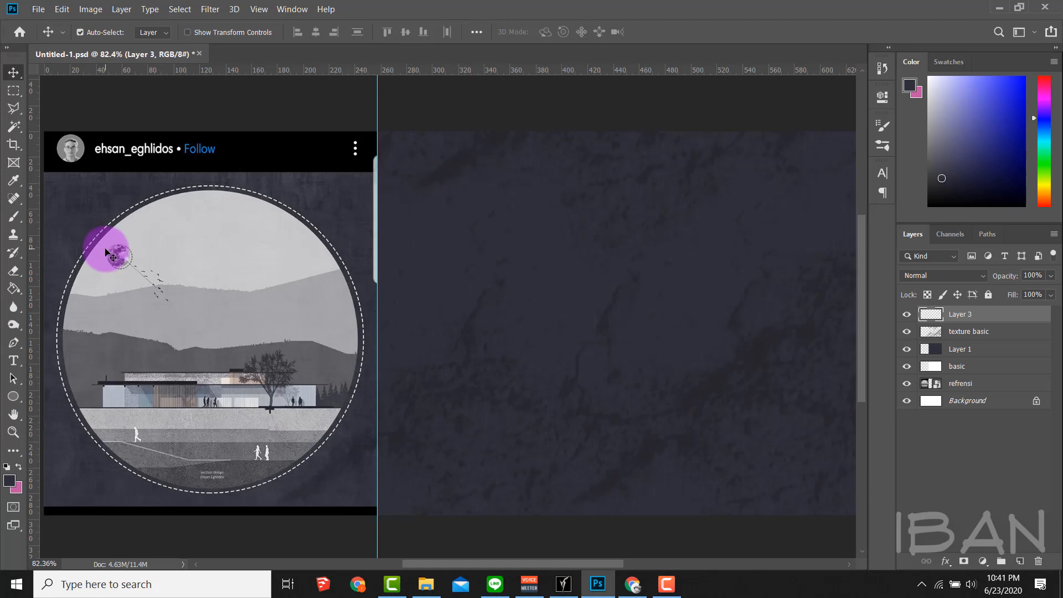
scroll(108, 254, down, 1)
scroll(417, 284, down, 1)
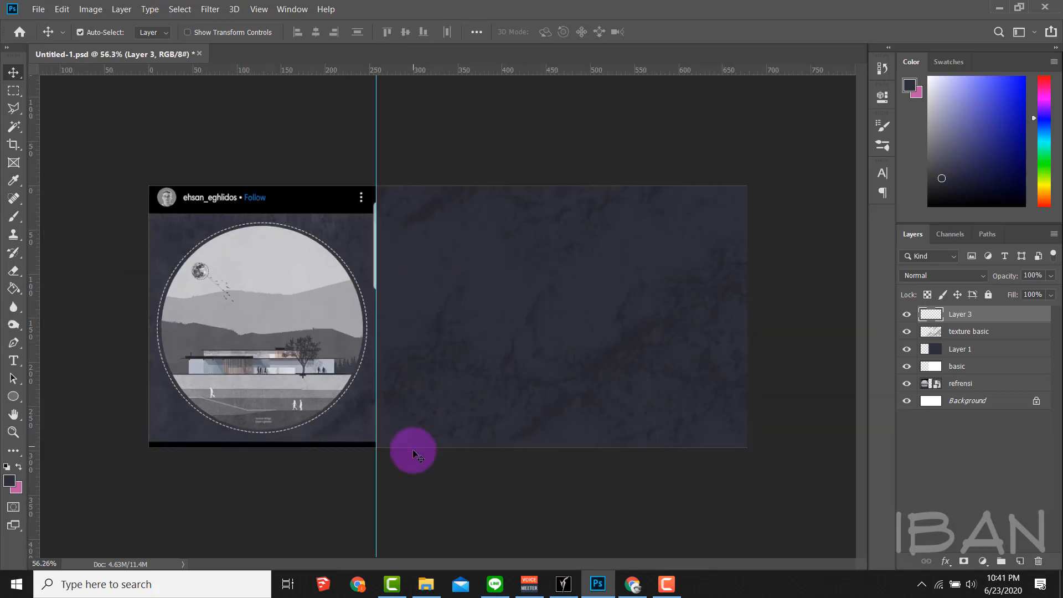
- Place the downloaded concrete texture image from the TUTORIAL PHOTOSHOP 09 - CONCEPT 1 folder beside the reference, against the guide and the canvas's upper edge
click(633, 584)
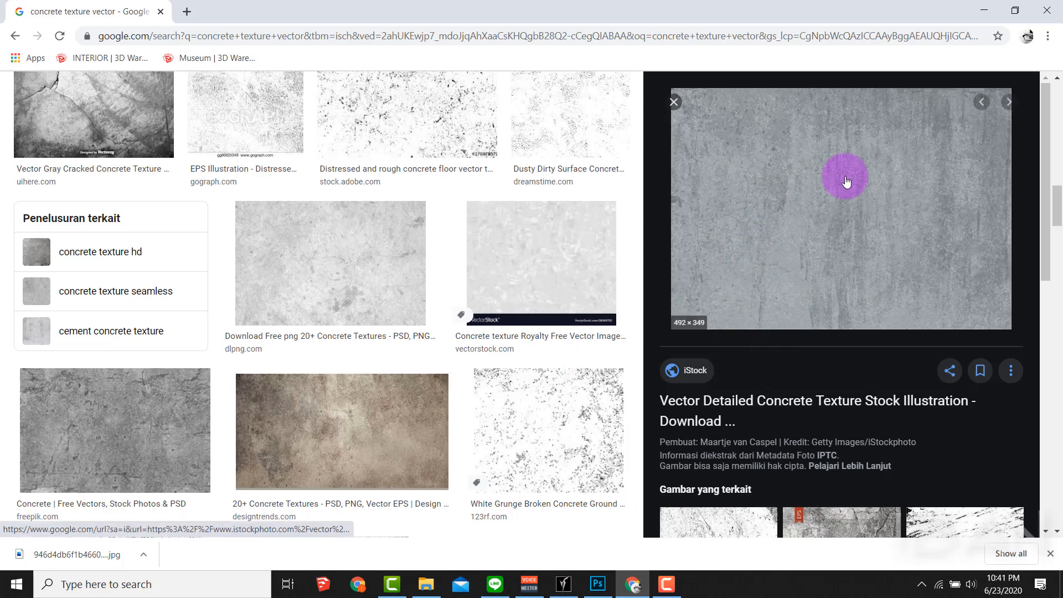
click(425, 584)
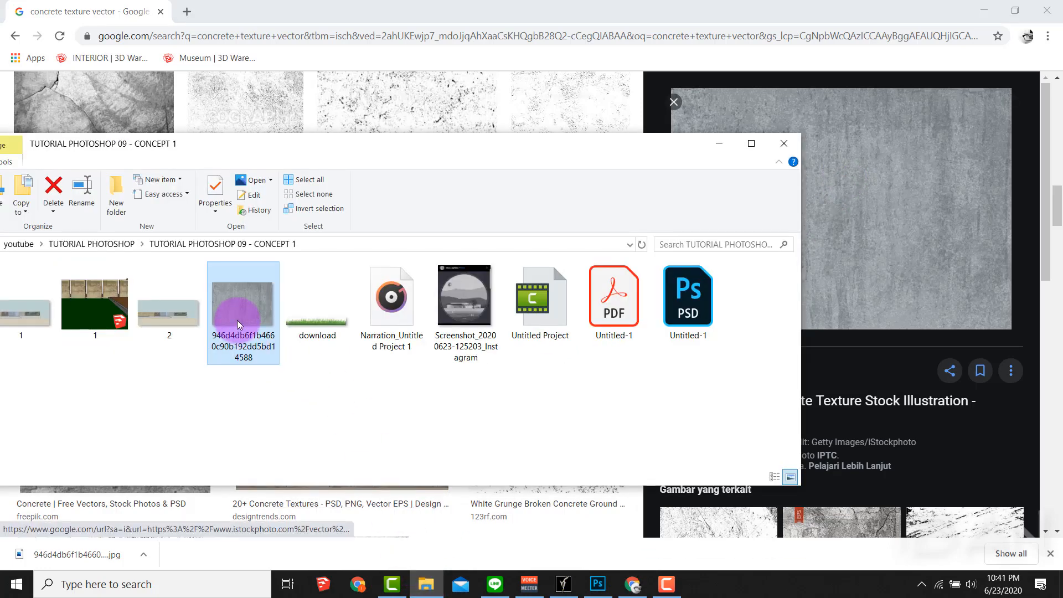
drag(240, 325, 620, 194)
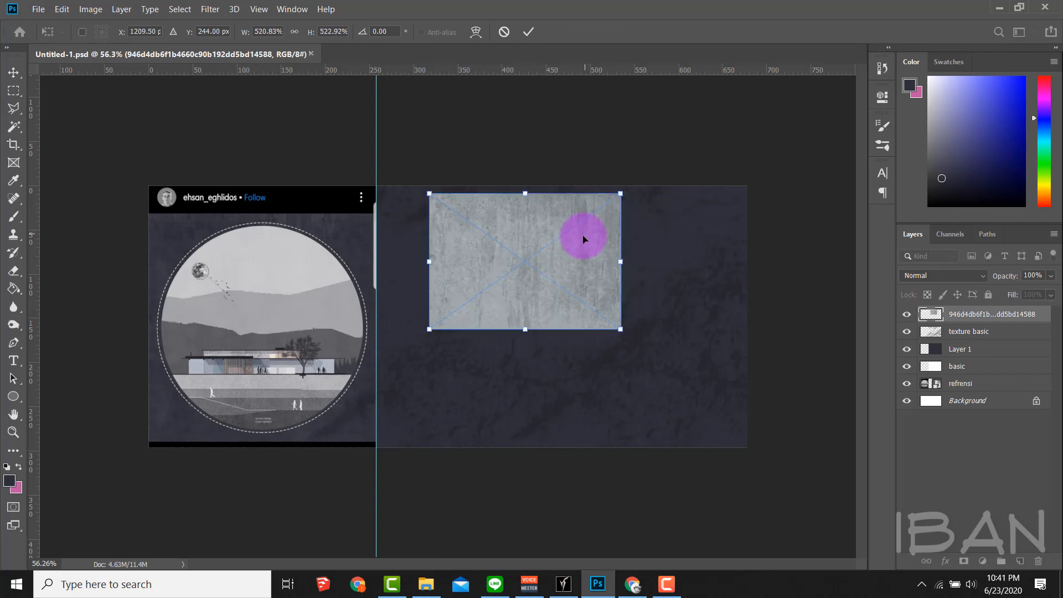
drag(584, 239, 539, 230)
key(Return)
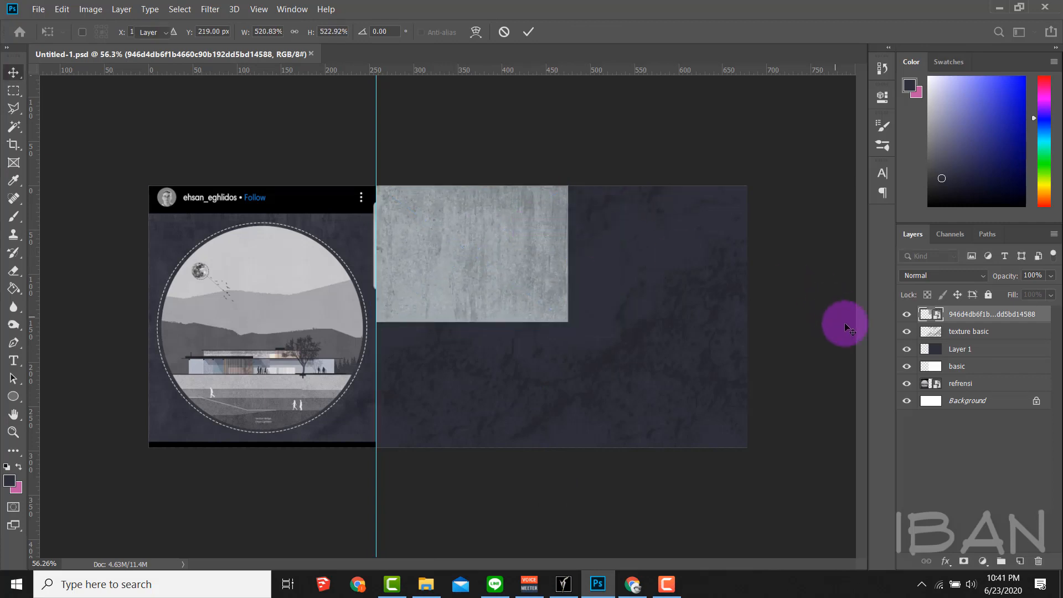
- Hide the texture basic, Layer 1 and basic layers, keeping the refrensi layer visible
drag(910, 333, 908, 385)
click(908, 383)
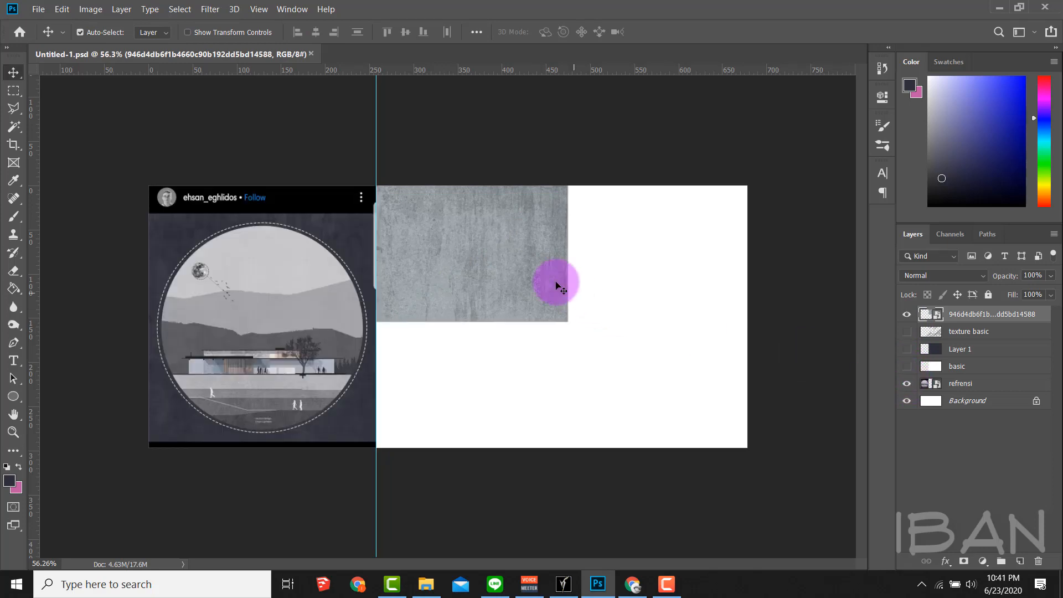
- Duplicate the concrete texture sideways so two copies cover the upper half of the canvas beside the reference
scroll(446, 230, up, 2)
drag(443, 240, 619, 221)
scroll(441, 228, down, 2)
scroll(641, 231, up, 2)
scroll(608, 244, down, 2)
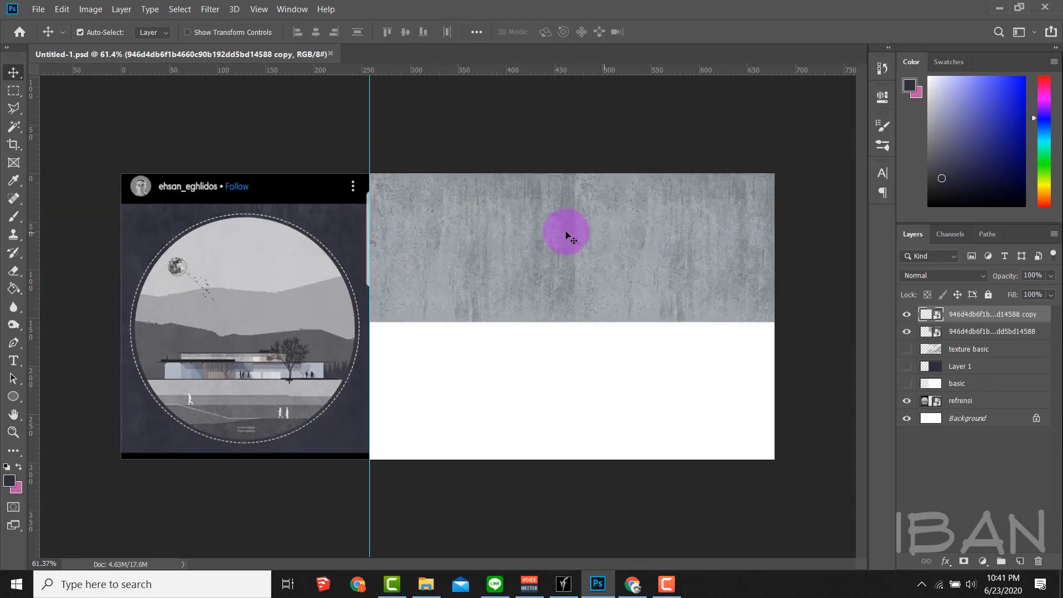
- Duplicate both concrete texture layers together and move the copies down over the blank lower half of the canvas
click(666, 267)
shift+click(957, 318)
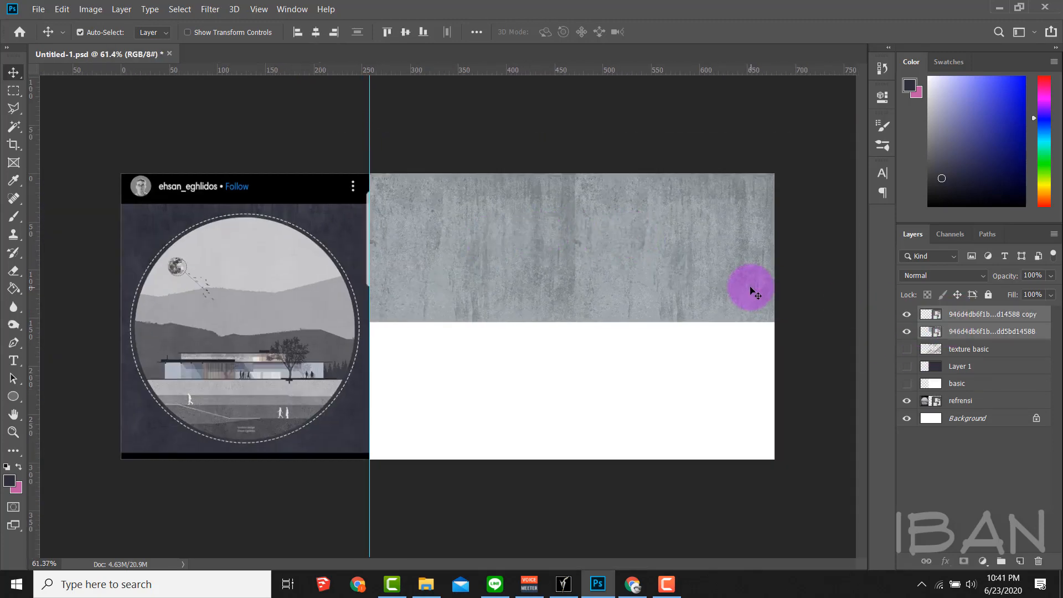
key(ctrl+j)
key(ctrl+t)
drag(713, 255, 709, 382)
key(Return)
scroll(565, 330, up, 3)
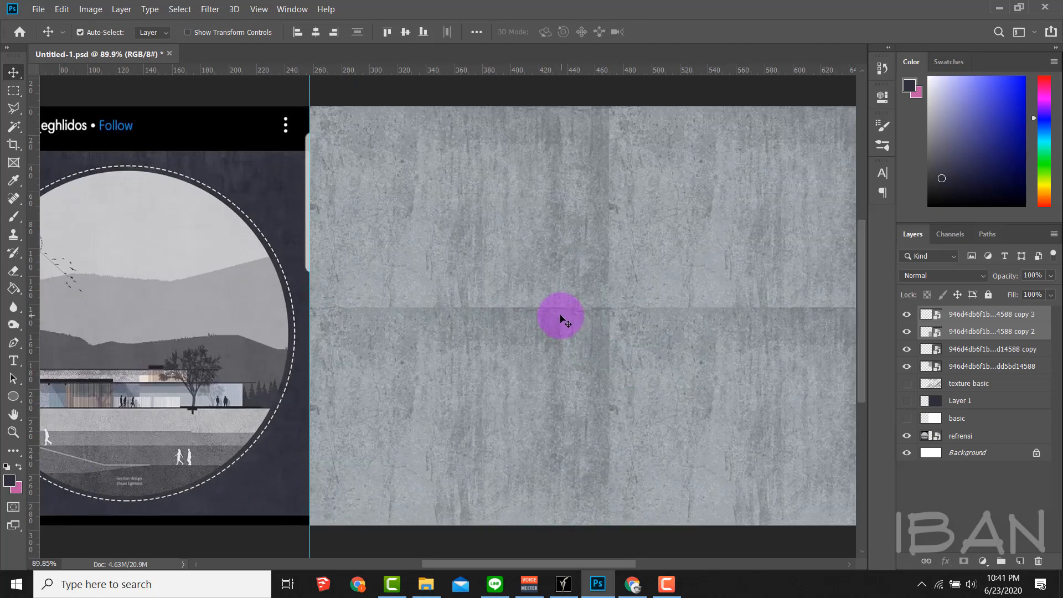
- Shift the concrete texture tiles slightly so they overlap at the seams beside the reference
scroll(562, 318, down, 2)
drag(684, 256, 665, 239)
drag(656, 334, 524, 352)
scroll(128, 227, up, 5)
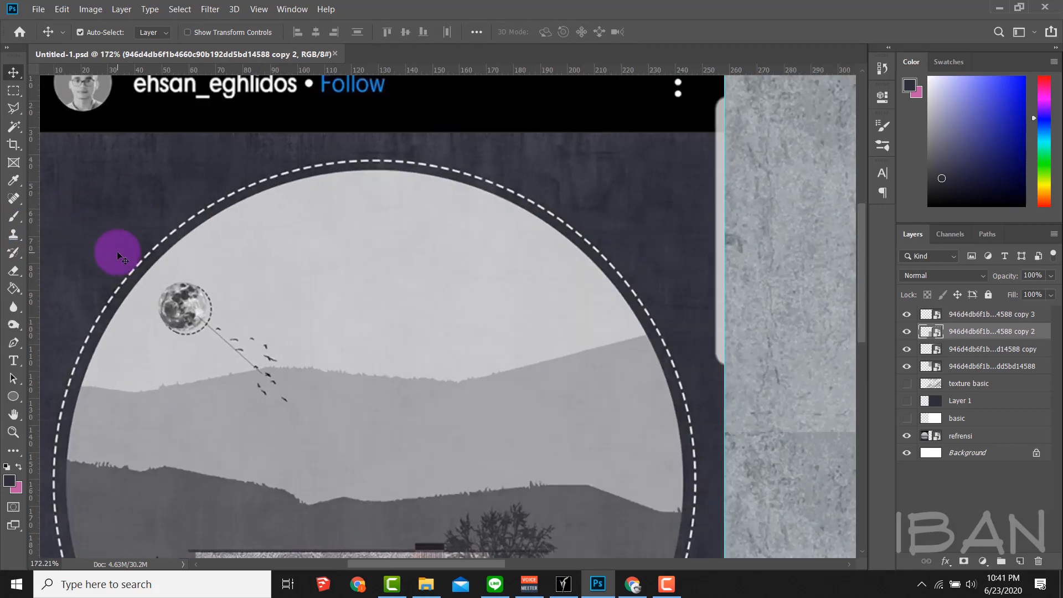
scroll(118, 255, down, 2)
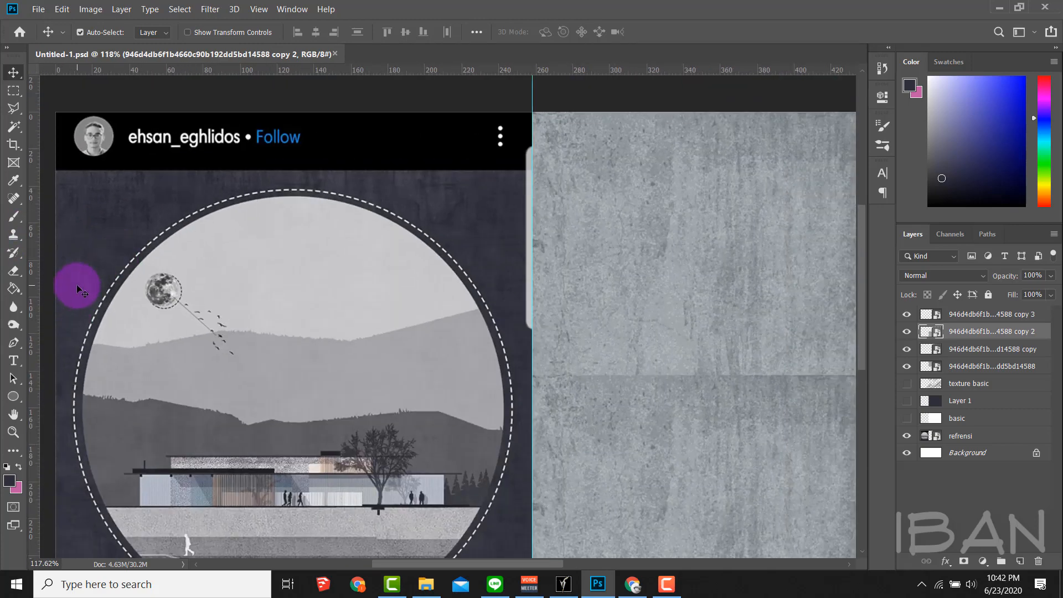
scroll(76, 284, down, 2)
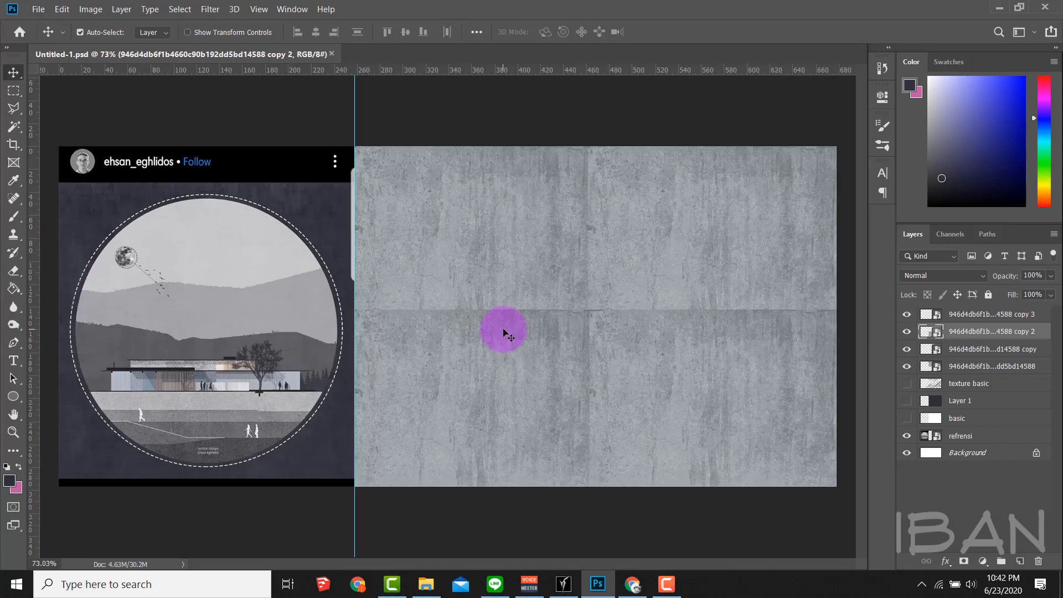
- Merge the four concrete texture layers into a single layer
click(988, 366)
scroll(176, 337, up, 4)
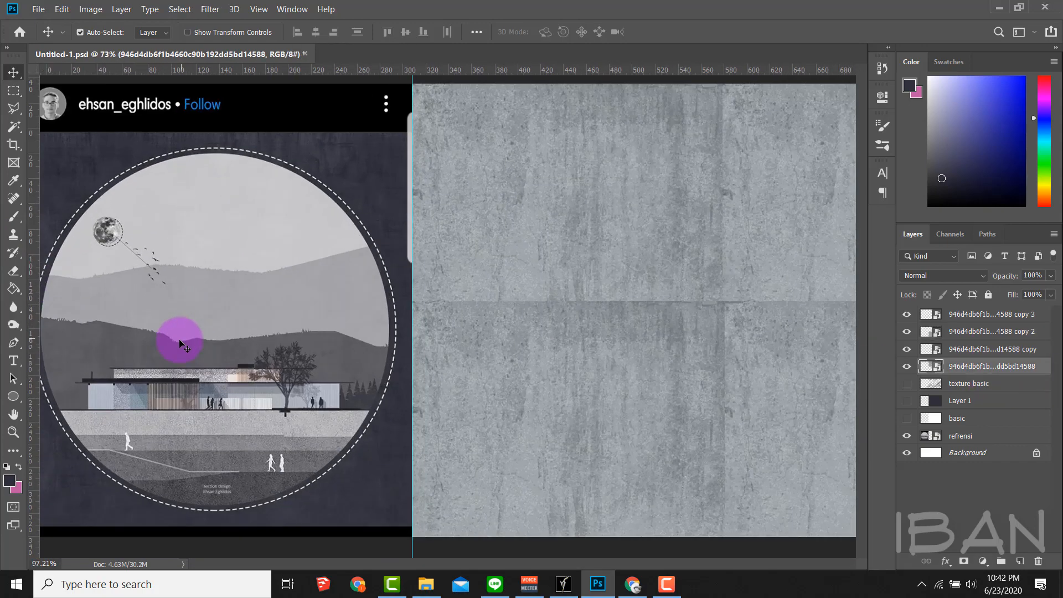
scroll(185, 347, down, 4)
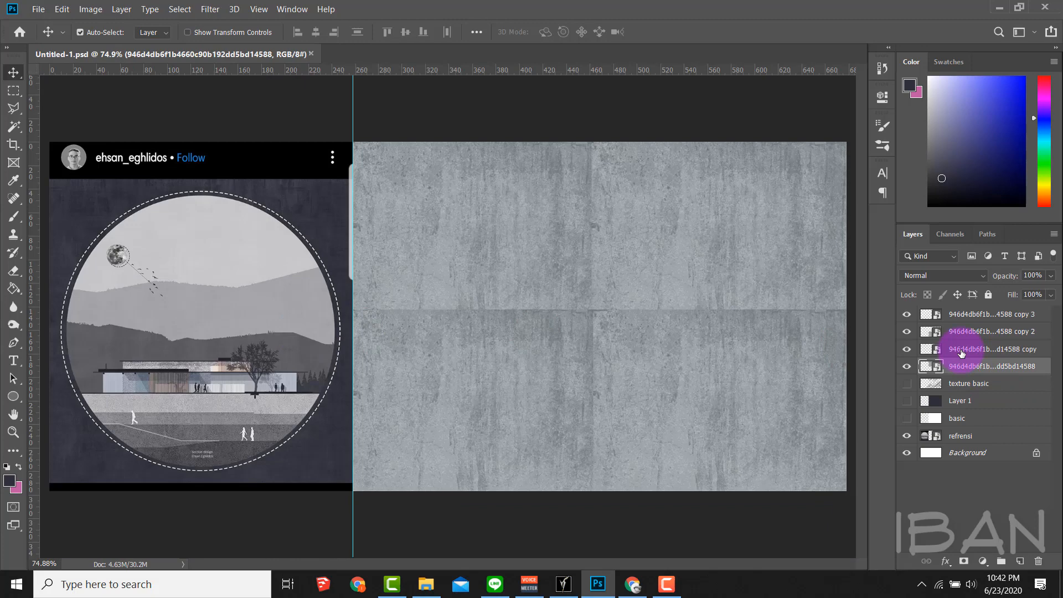
shift+click(974, 314)
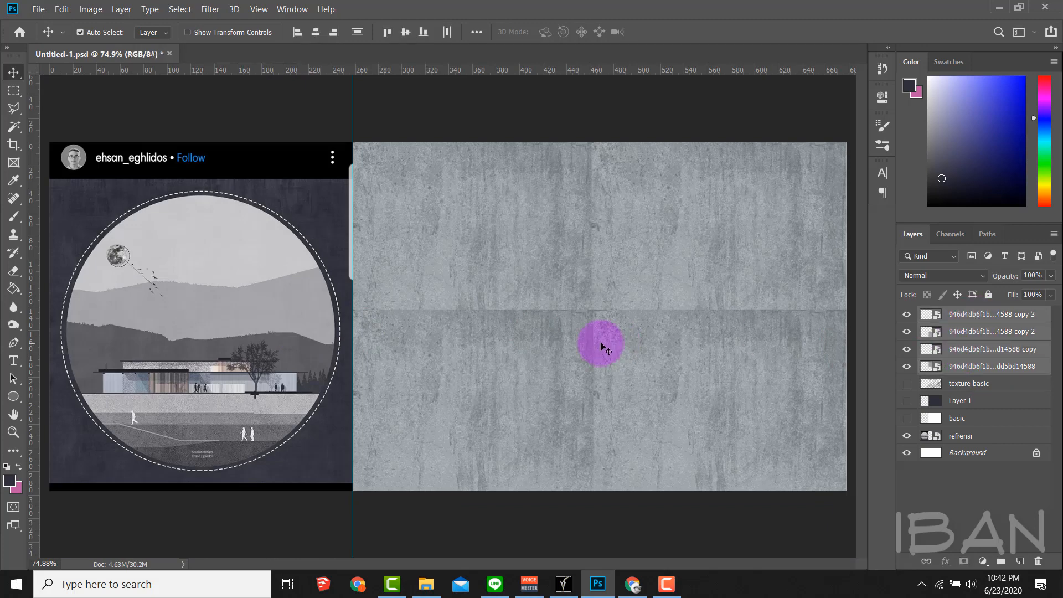
right_click(1016, 336)
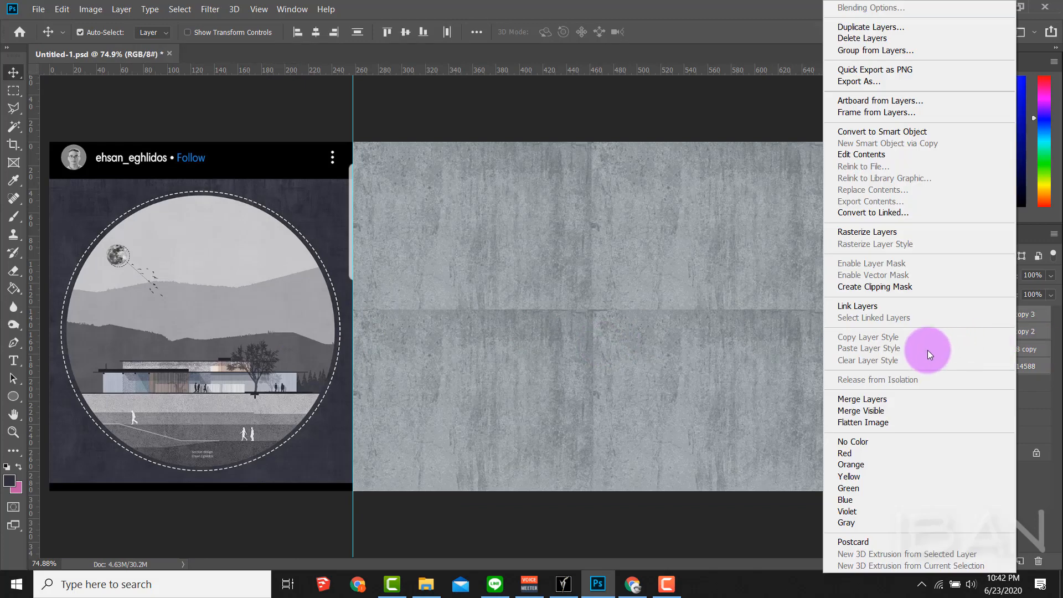
click(877, 400)
scroll(657, 340, down, 2)
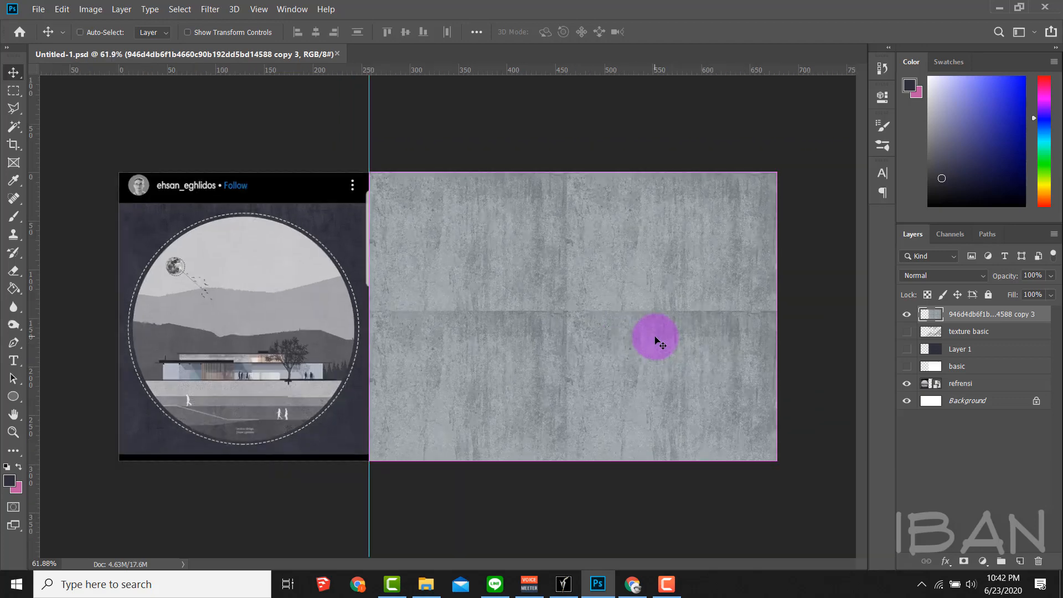
- Darken the merged concrete texture with Hue/Saturation, setting hue to +39 and strongly lowering the lightness
key(ctrl)
key(ctrl+u)
drag(823, 208, 852, 208)
drag(825, 267, 795, 277)
drag(852, 208, 851, 210)
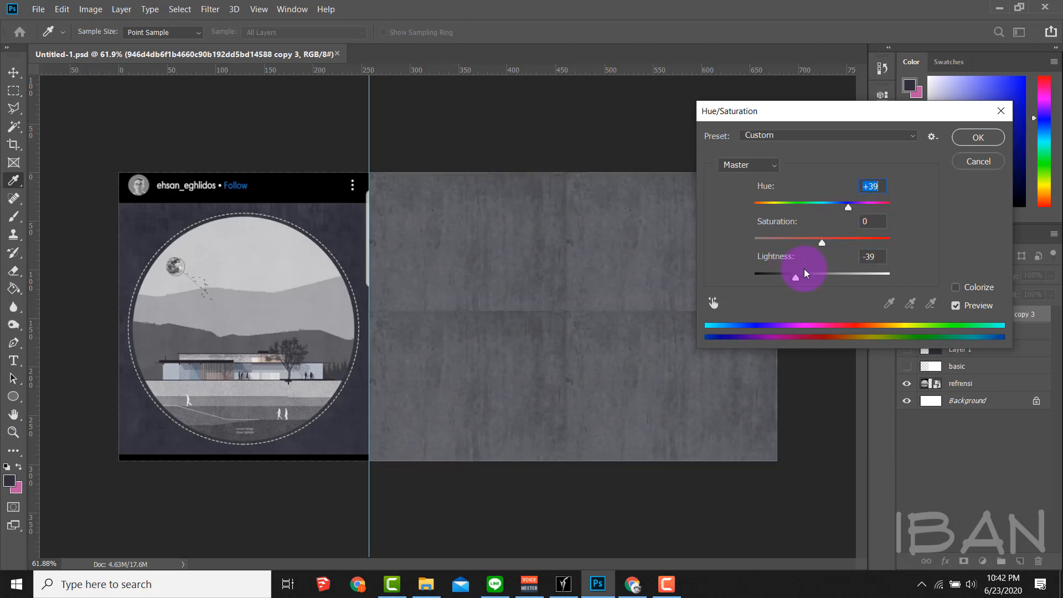
drag(806, 273, 783, 277)
click(977, 137)
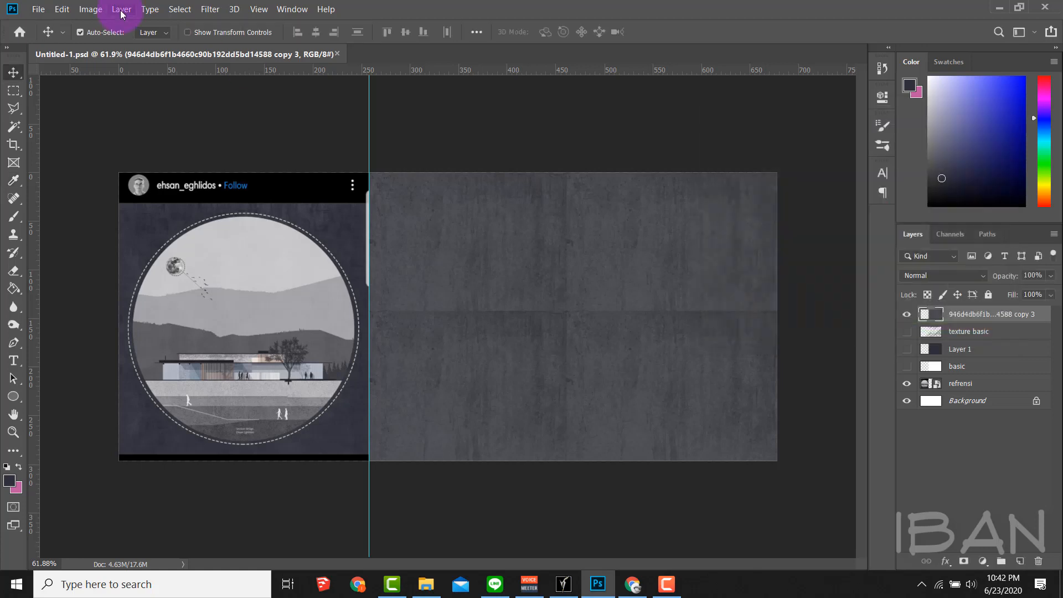
- Shift the concrete texture's midtones toward blue with Color Balance
click(90, 9)
mouse_move(111, 42)
click(260, 131)
drag(766, 304, 780, 296)
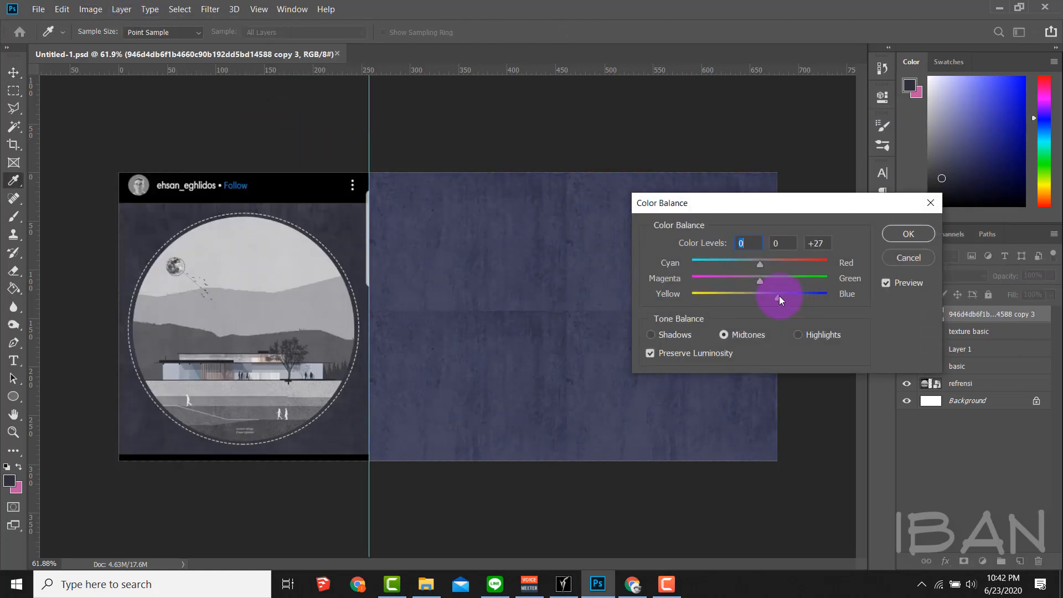
key(Escape)
key(ctrl+u)
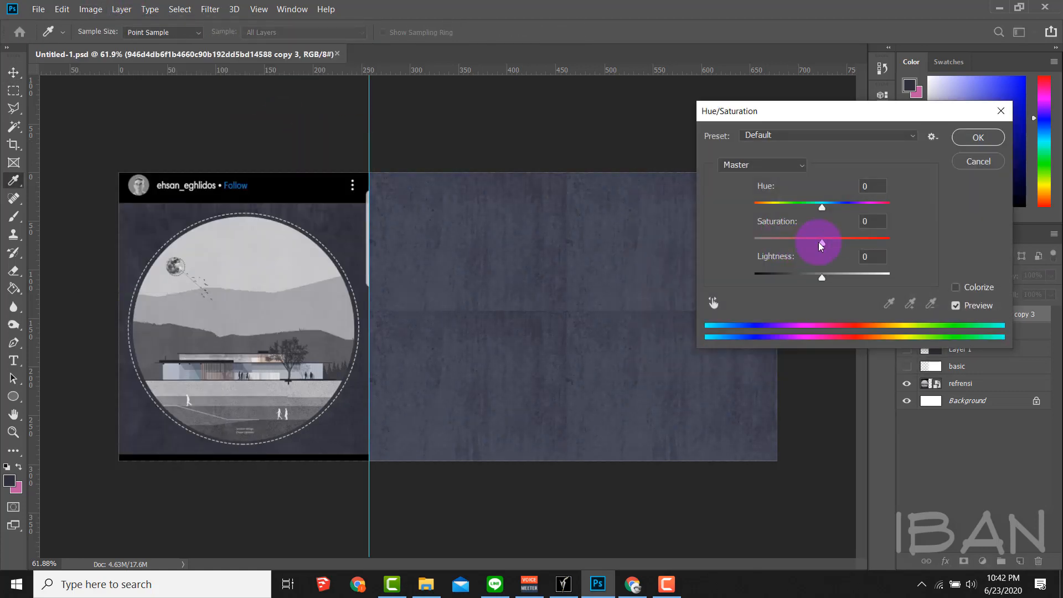
drag(821, 246, 799, 245)
drag(825, 283, 810, 274)
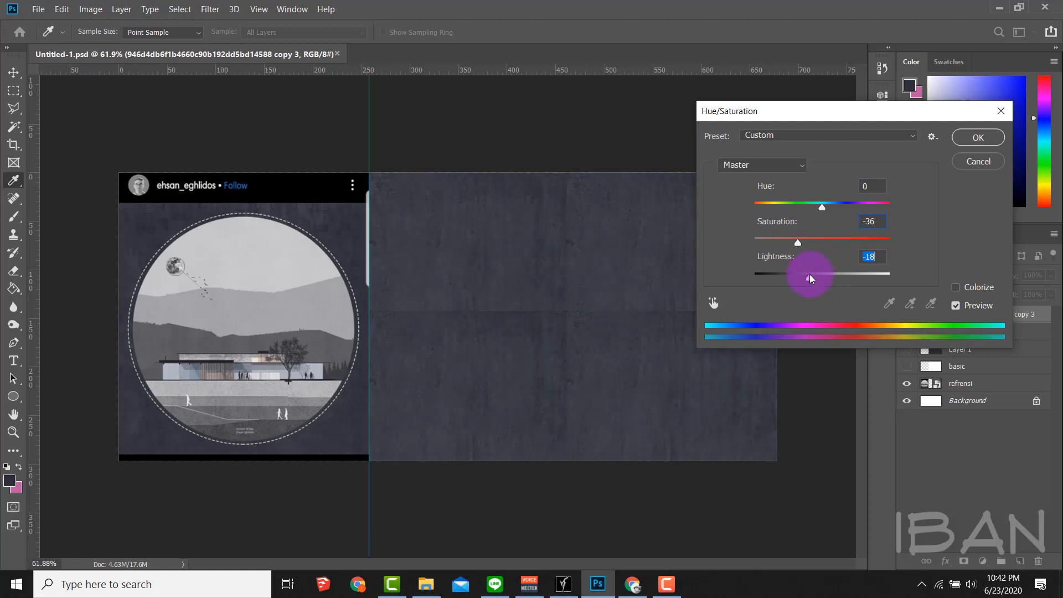
drag(820, 213, 848, 216)
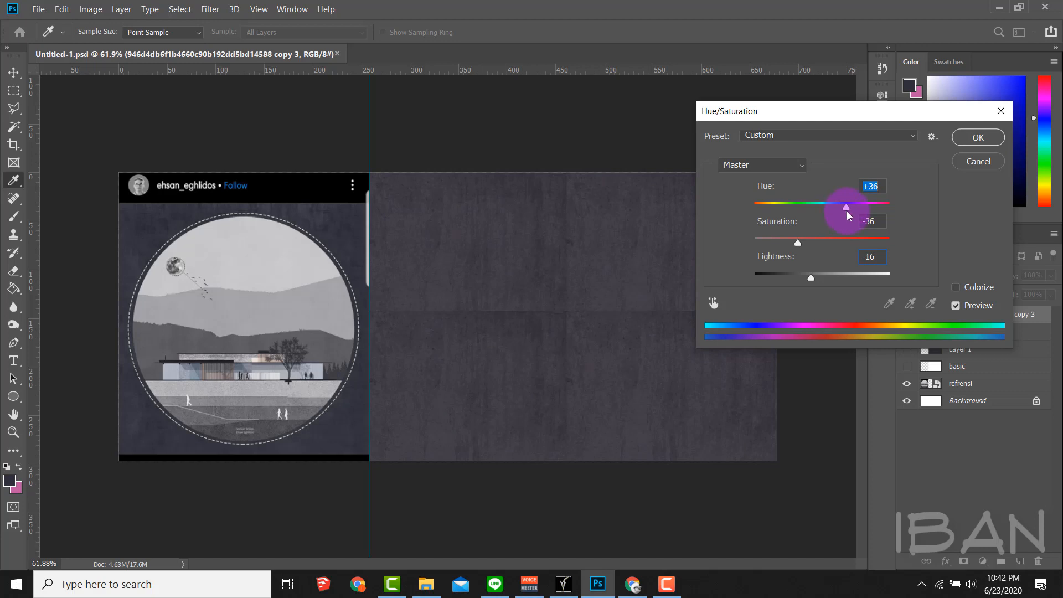
click(978, 161)
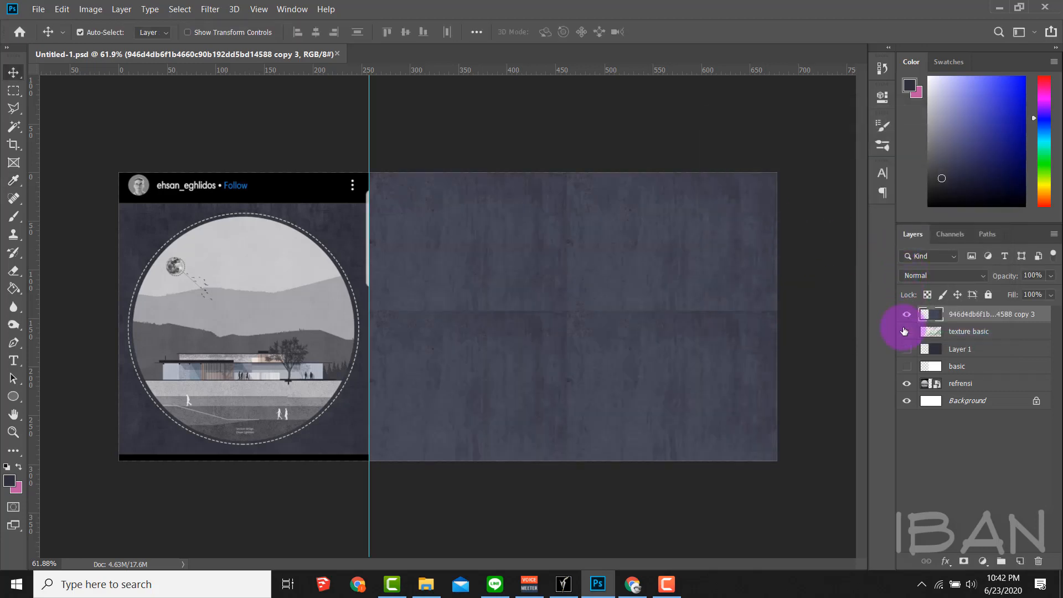
- Show the hidden texture basic, Layer 1 and basic layers again
drag(905, 331, 907, 355)
click(963, 314)
click(501, 321)
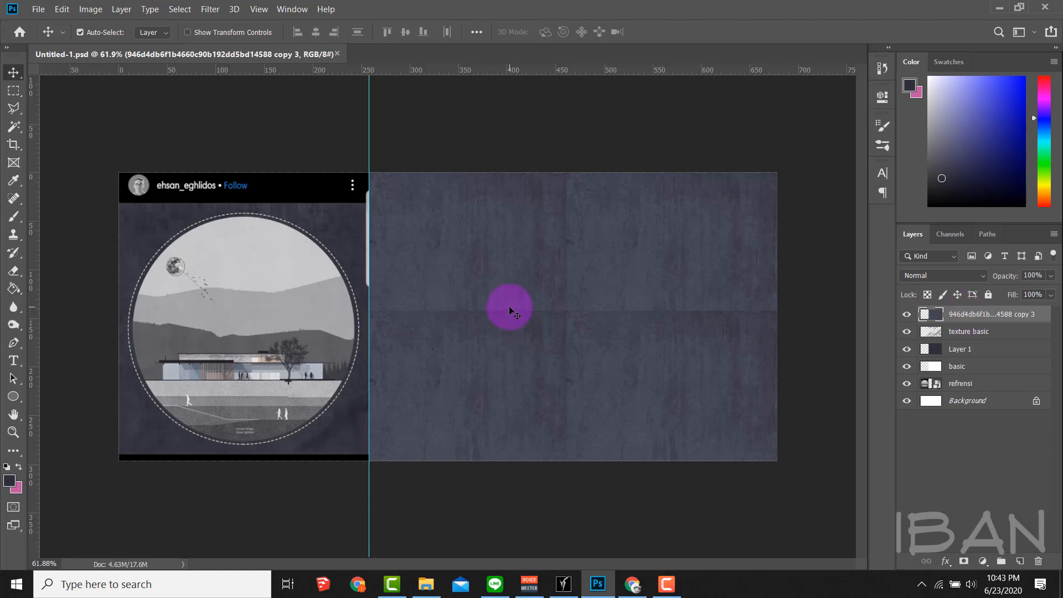
click(704, 293)
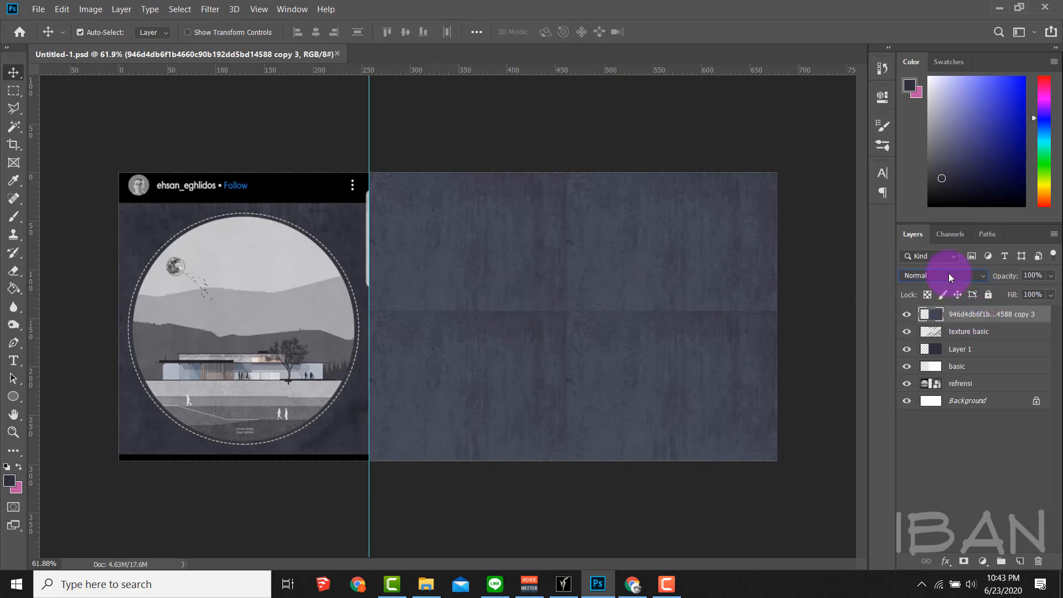
- Merge the texture basic layer and Layer 1 into one layer
click(969, 329)
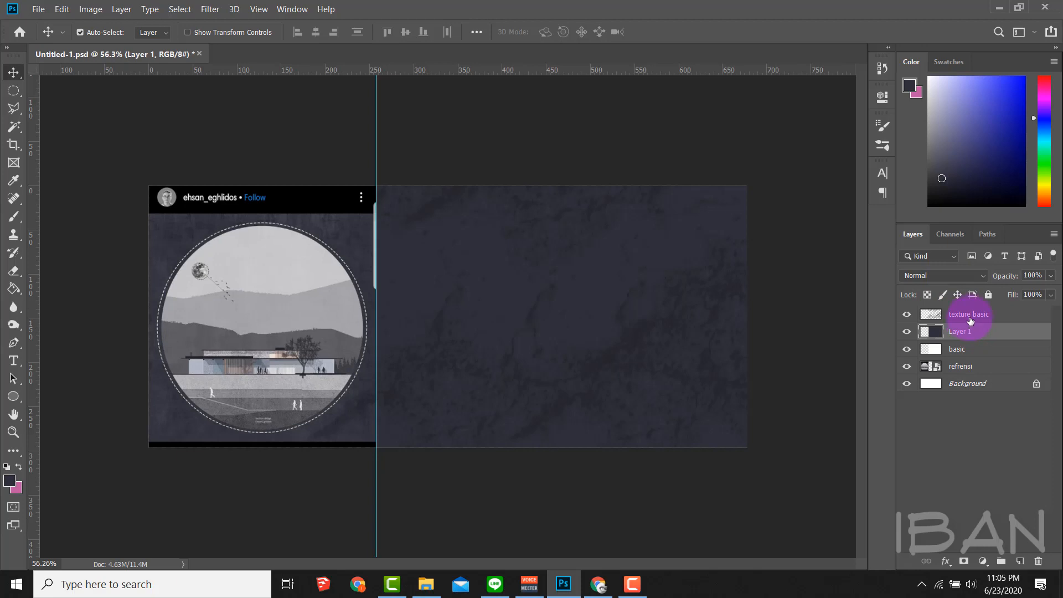
shift+click(970, 320)
right_click(971, 320)
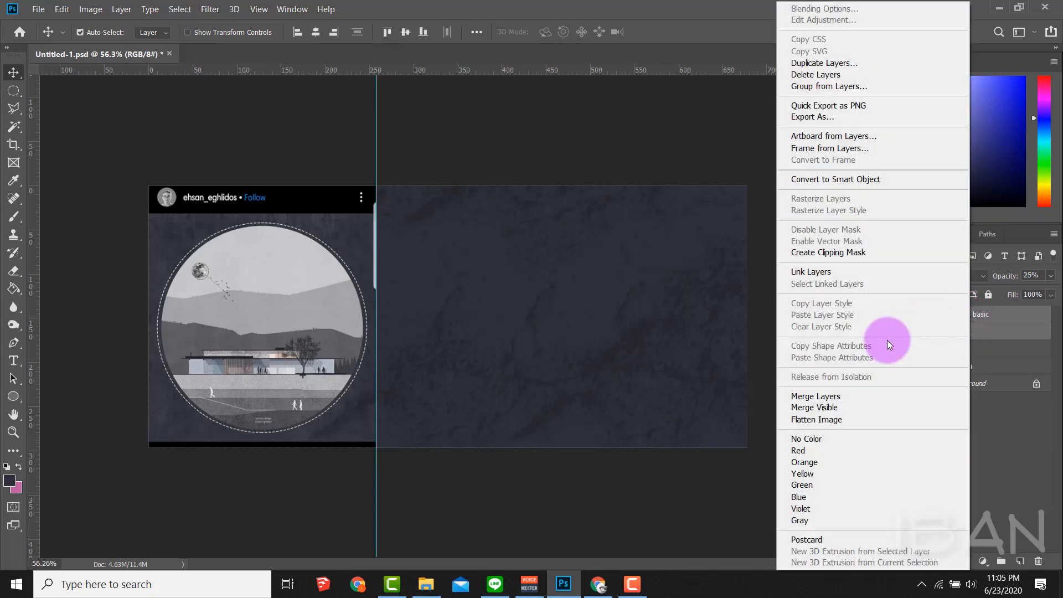
click(858, 391)
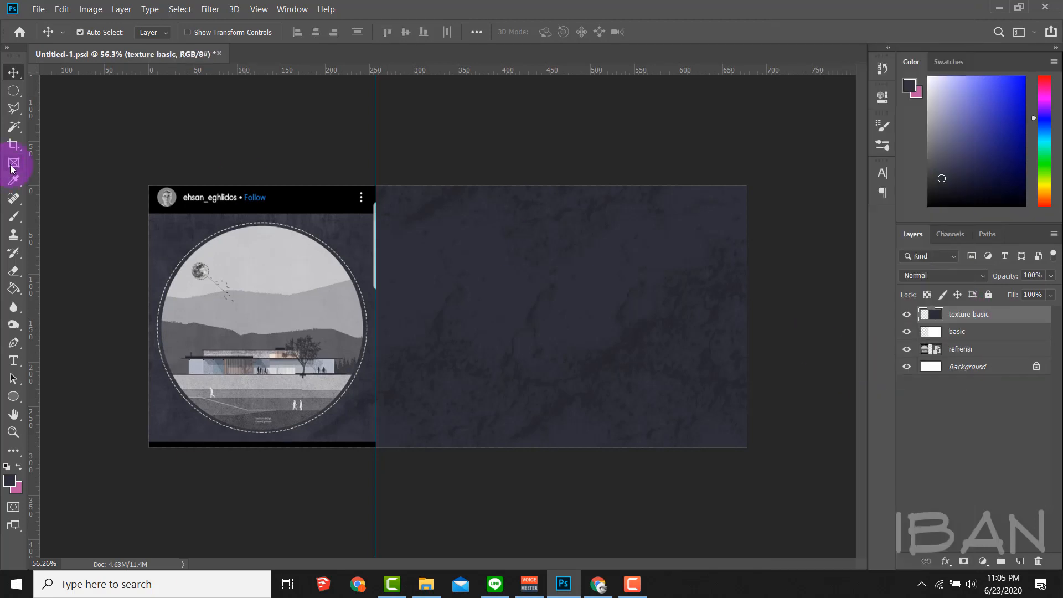
- Draw a circular selection the size of the reference's round scene and move it to the middle of the textured background
click(13, 90)
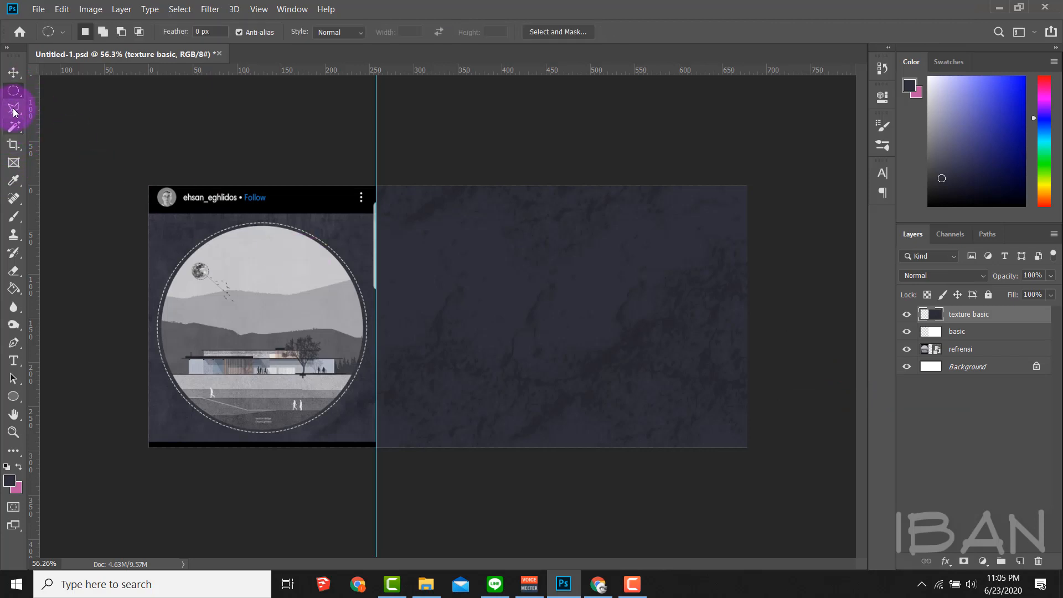
click(16, 97)
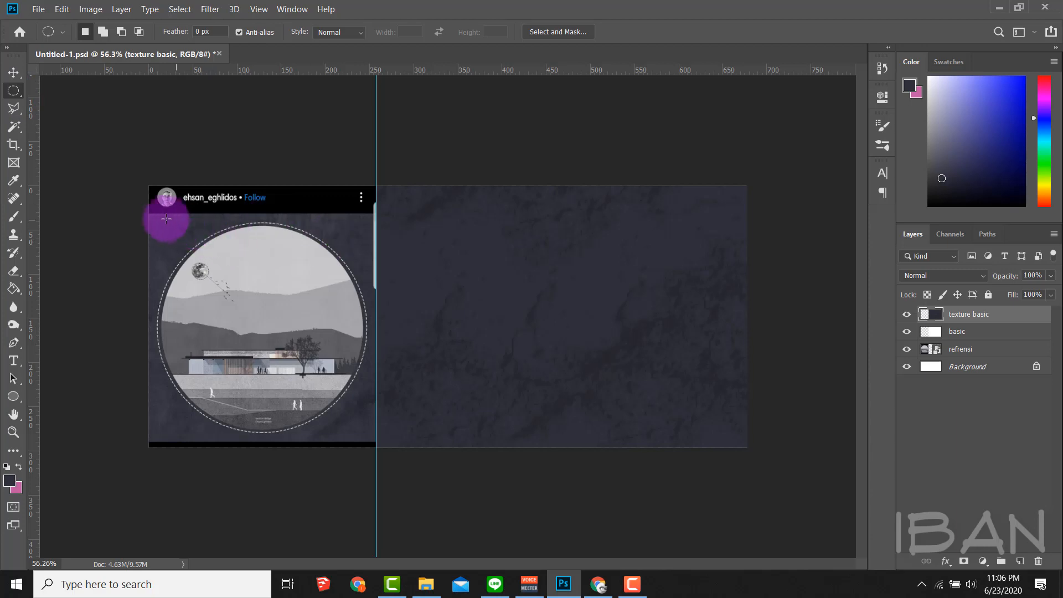
drag(166, 221, 361, 427)
drag(290, 309, 577, 310)
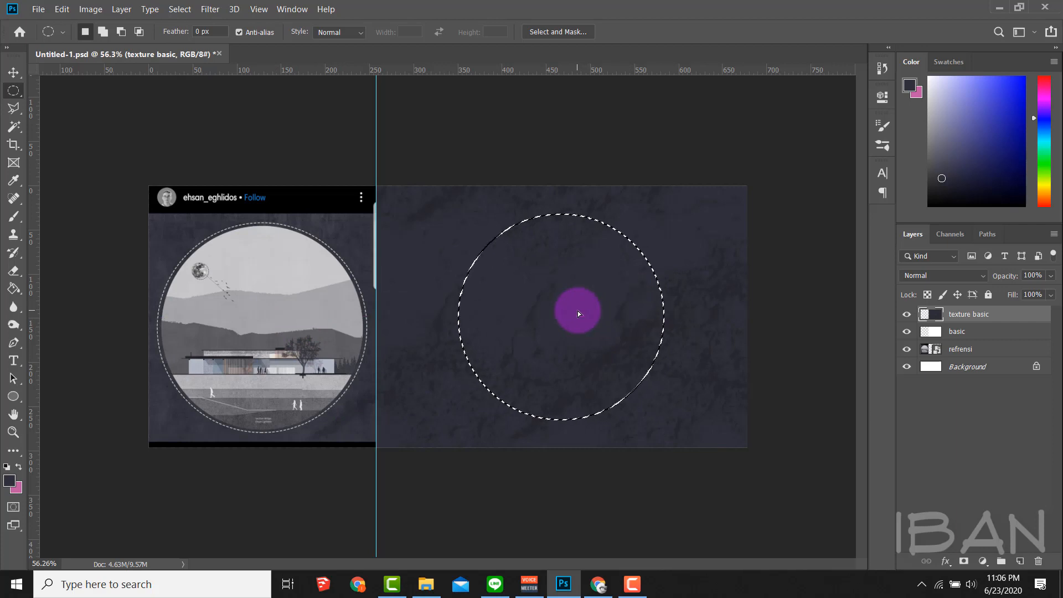
- Invert the circular selection and add it as a layer mask on the texture basic layer
key(ctrl+shift+i)
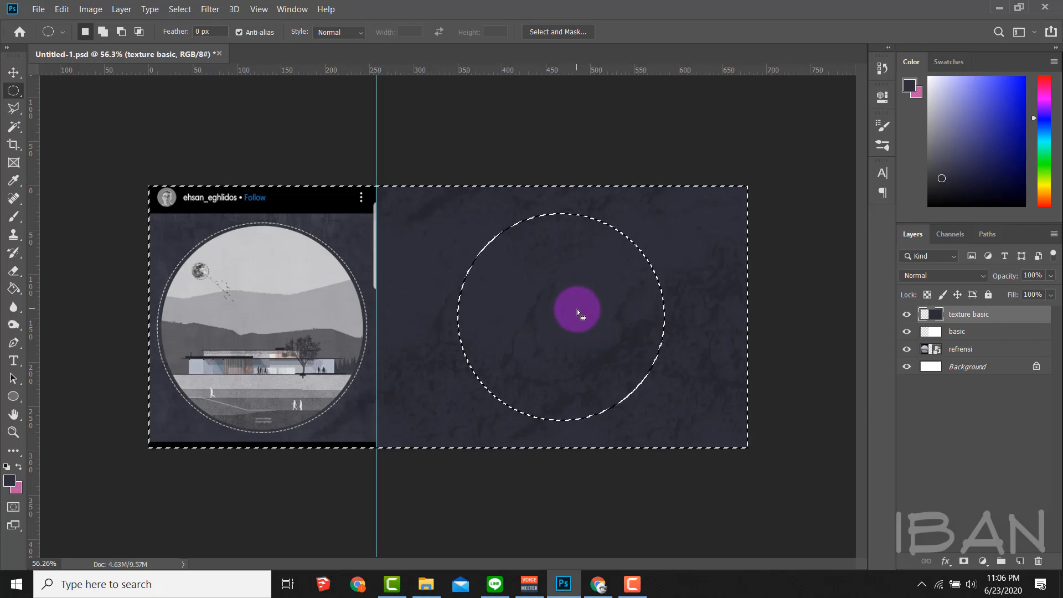
click(965, 561)
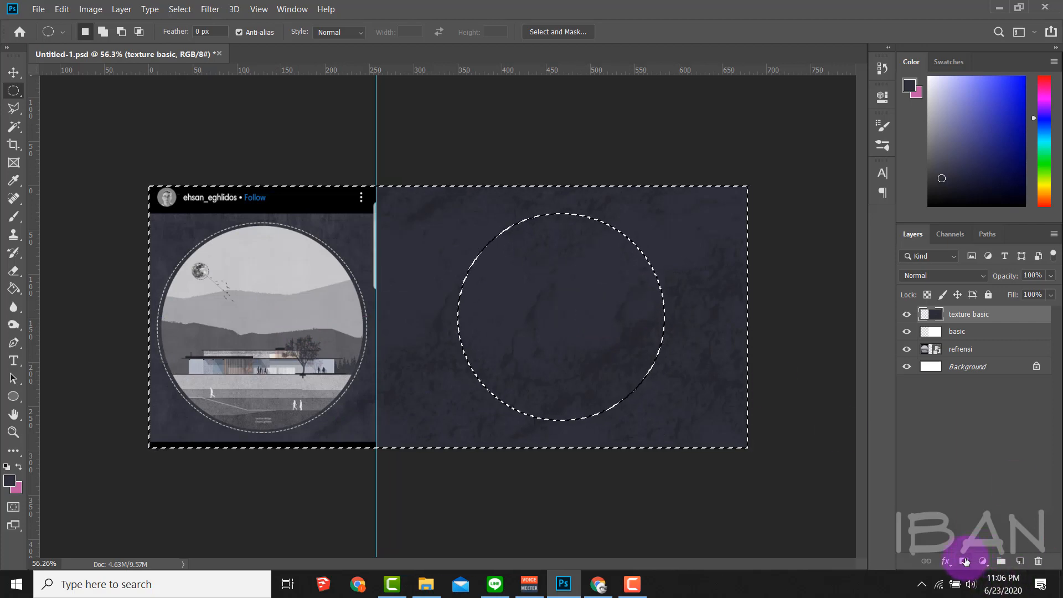
click(965, 561)
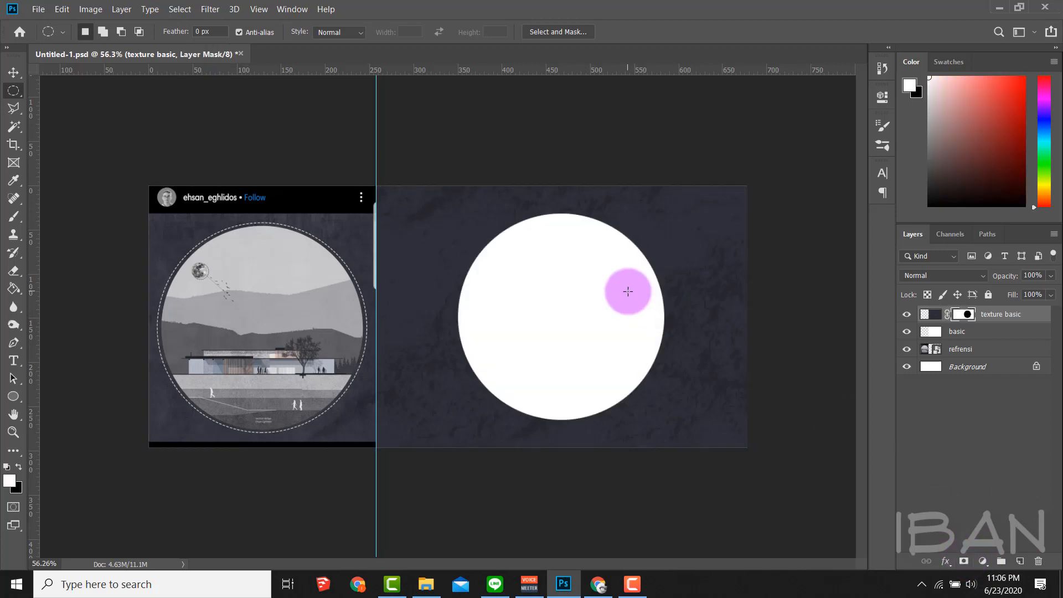
- Target the texture basic layer's mask, erase across the circle with an enlarged eraser, and swap the foreground and background colours
click(1039, 311)
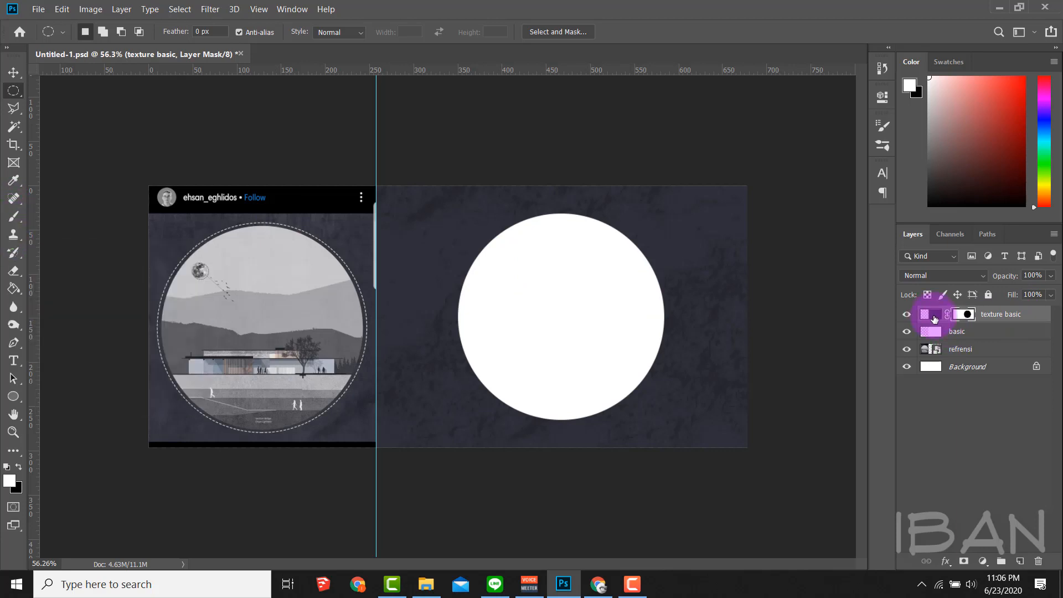
click(934, 316)
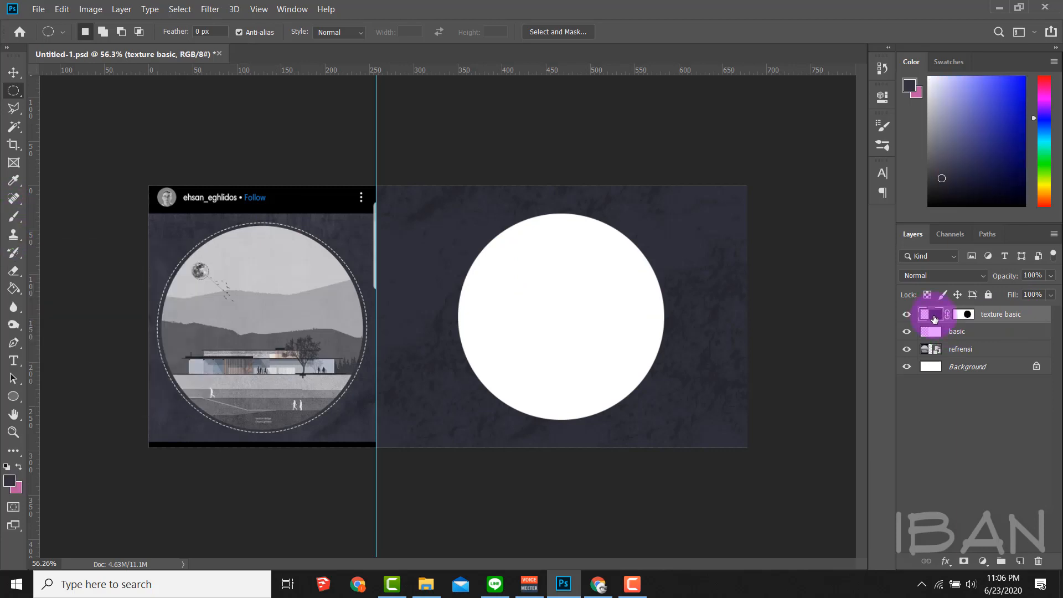
click(963, 315)
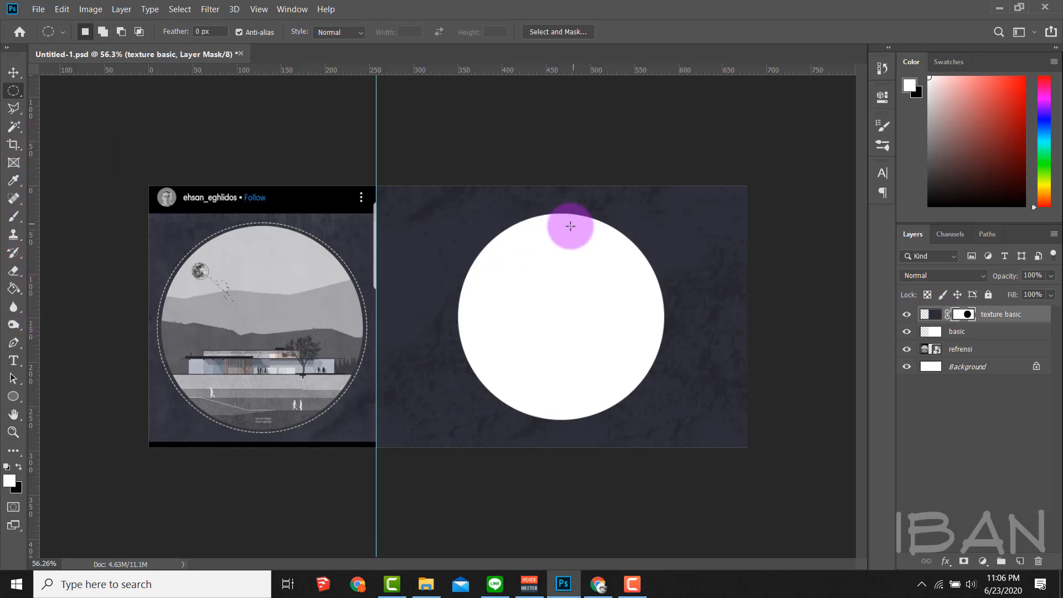
key(e)
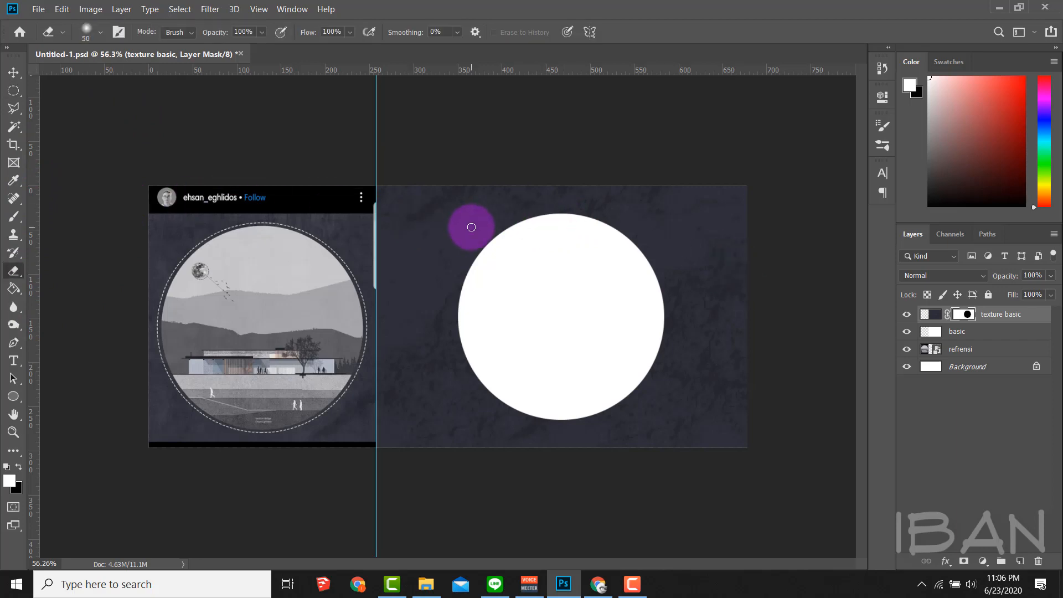
key(bracketright)
key(bracketright)
mouse_move(510, 237)
mouse_down()
mouse_move(452, 229)
mouse_move(492, 220)
mouse_move(453, 215)
mouse_move(566, 219)
mouse_move(608, 240)
mouse_move(508, 268)
mouse_move(433, 268)
mouse_move(461, 259)
mouse_move(392, 291)
mouse_move(418, 232)
mouse_move(658, 214)
mouse_move(356, 247)
mouse_move(399, 269)
mouse_move(325, 316)
mouse_move(659, 379)
mouse_move(677, 408)
mouse_move(621, 390)
mouse_move(452, 375)
mouse_move(413, 344)
mouse_move(580, 301)
mouse_move(446, 341)
mouse_move(484, 291)
mouse_move(560, 276)
mouse_up()
key(x)
key(])
key([)
key([)
key([)
key([)
key([)
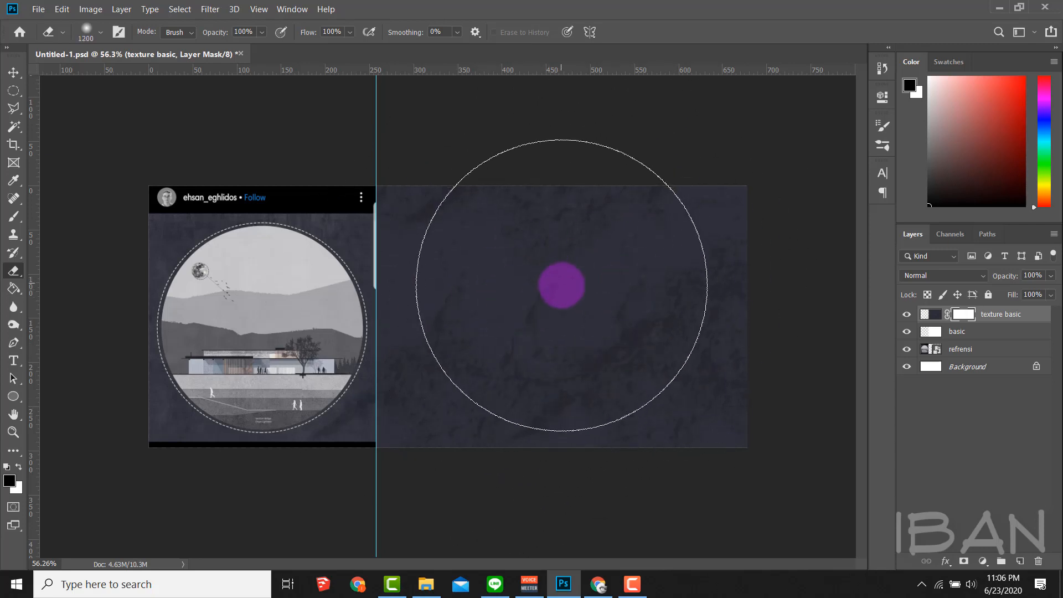
key(])
key(])
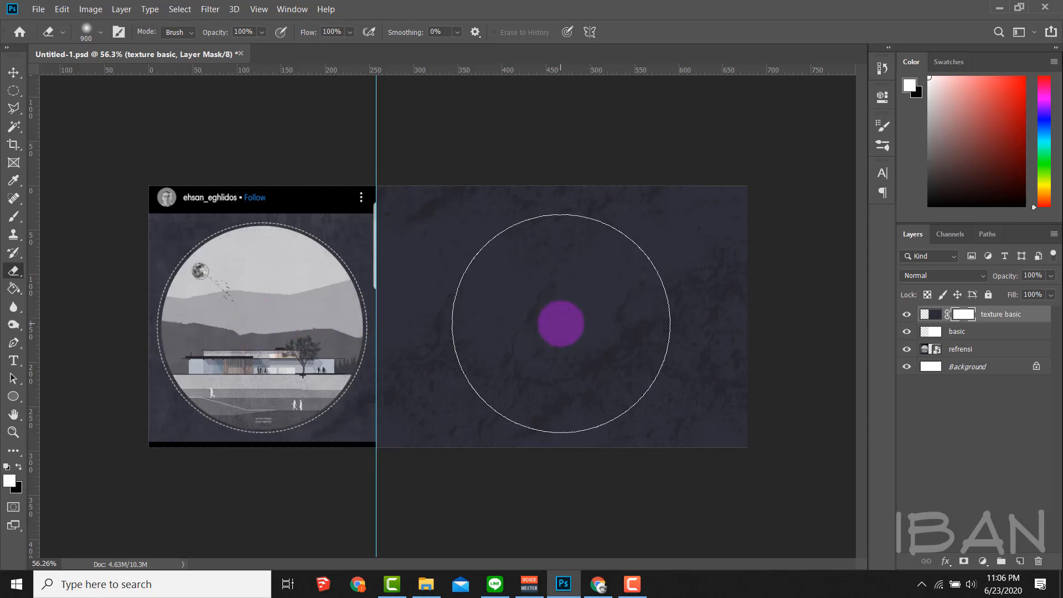
click(562, 322)
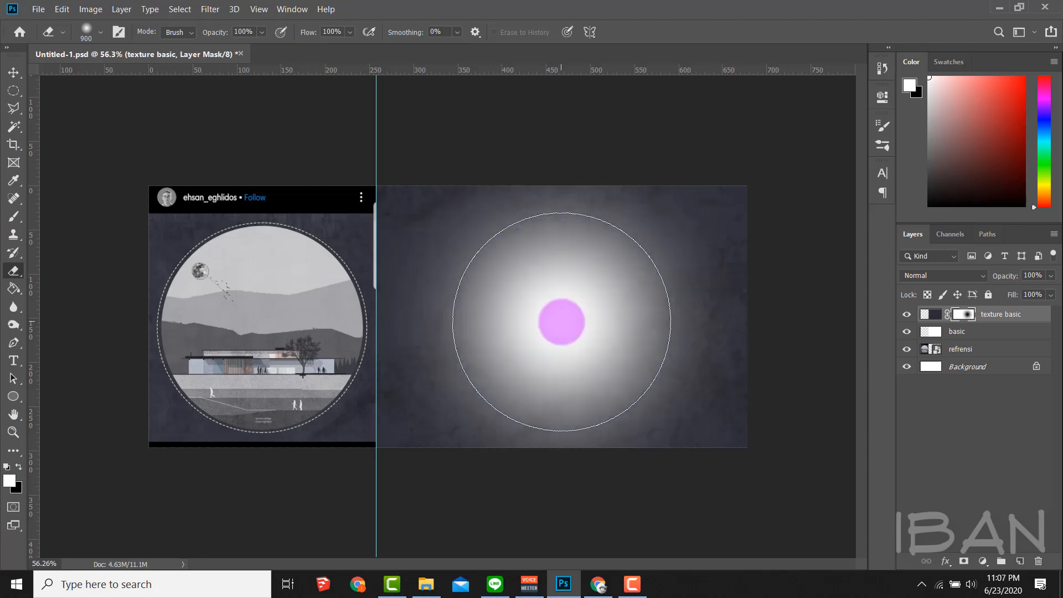
key(ctrl+z)
- Switch the eraser to the Hard Round tip from the General Brushes presets
click(86, 32)
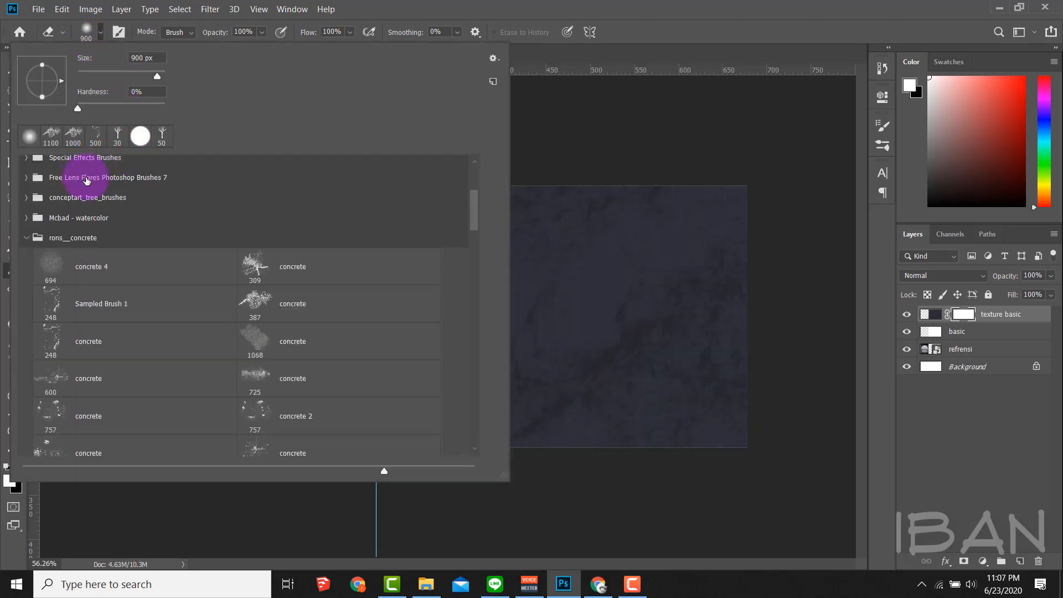
scroll(86, 179, up, 5)
click(28, 170)
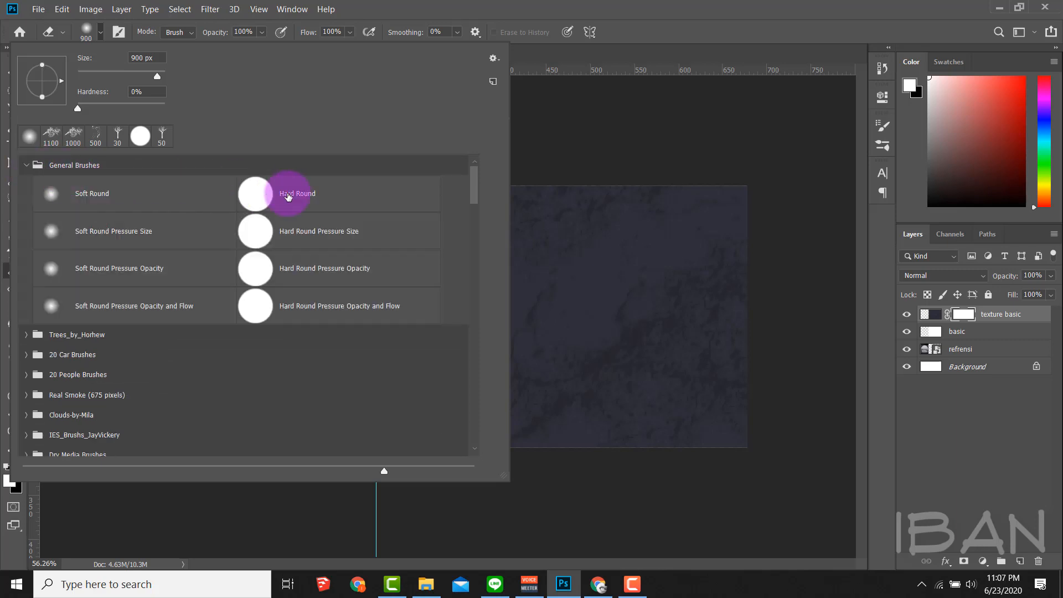
click(285, 190)
click(551, 5)
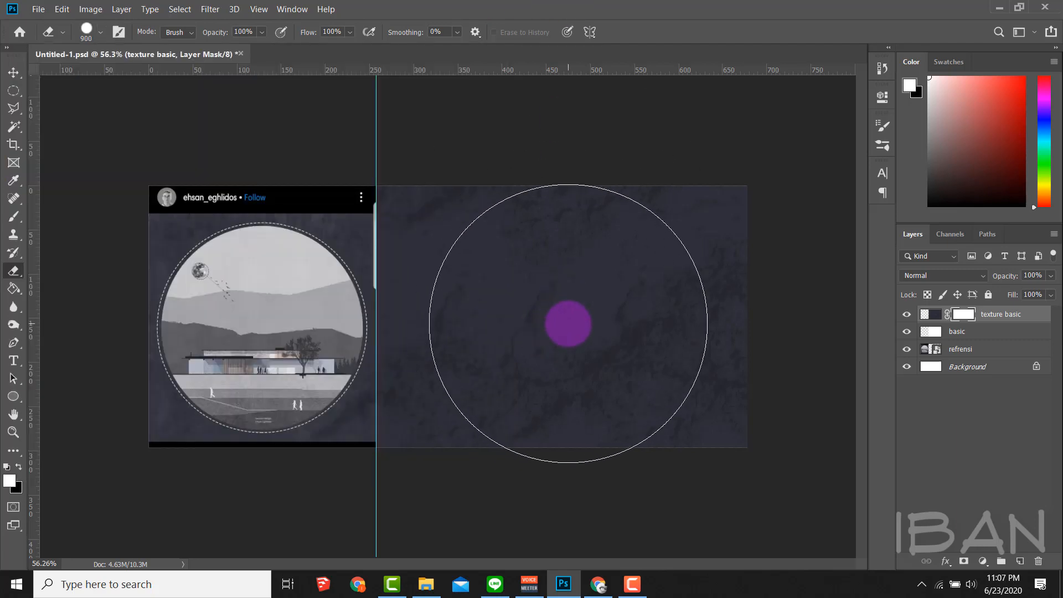
- Reduce the eraser to 700 px and cut a centred circular opening in the texture basic layer's mask with a single dab
key(bracketleft)
key(bracketleft)
key(bracketleft)
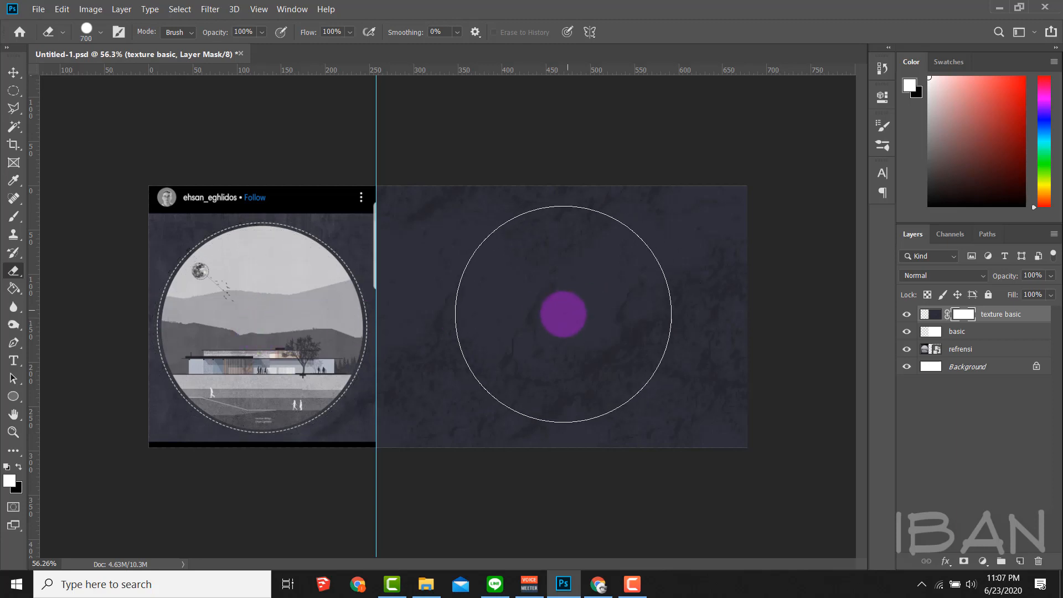
click(561, 324)
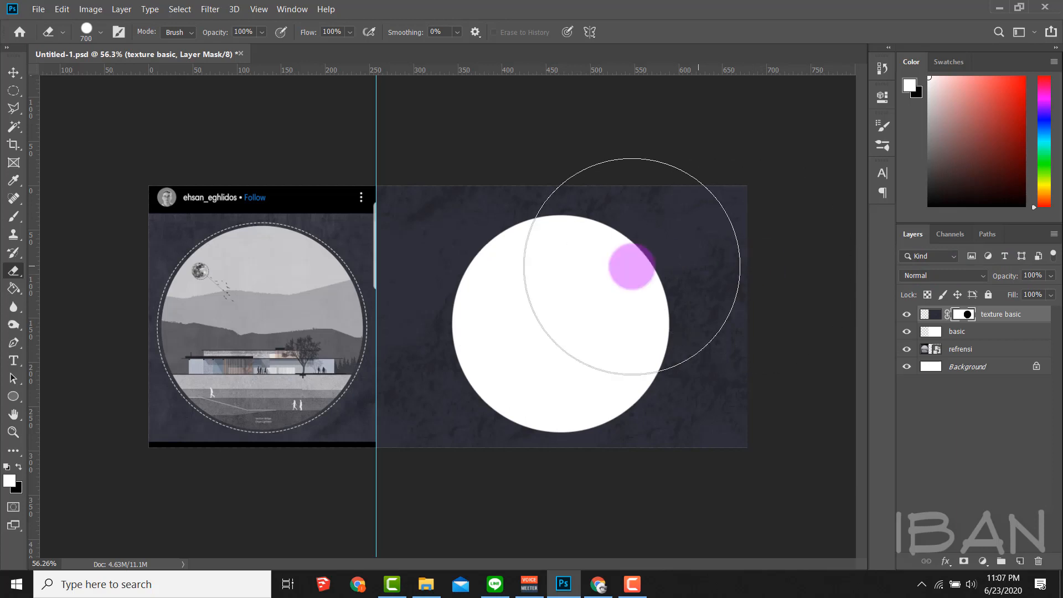
key(ctrl+z)
click(562, 320)
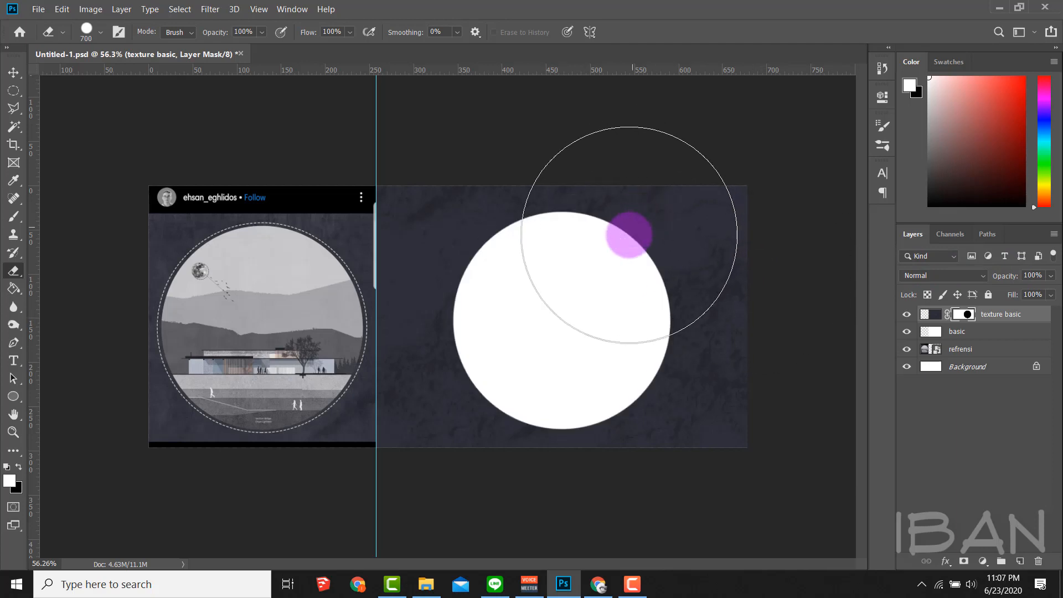
- Draw an unfilled circle shape about 767 px in diameter with a 5 px stroke around the white opening
click(15, 92)
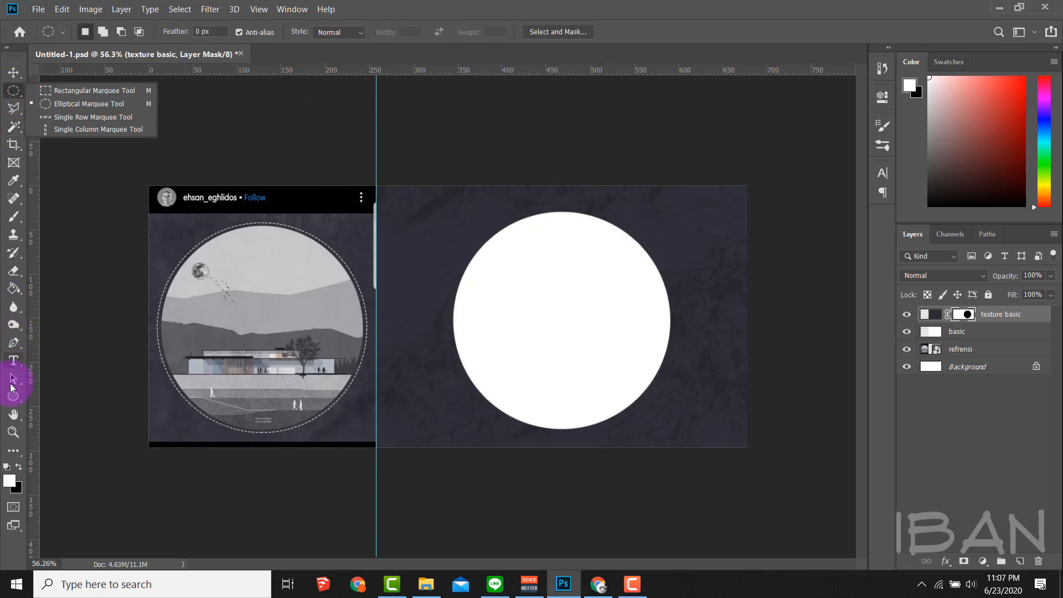
click(13, 393)
click(61, 421)
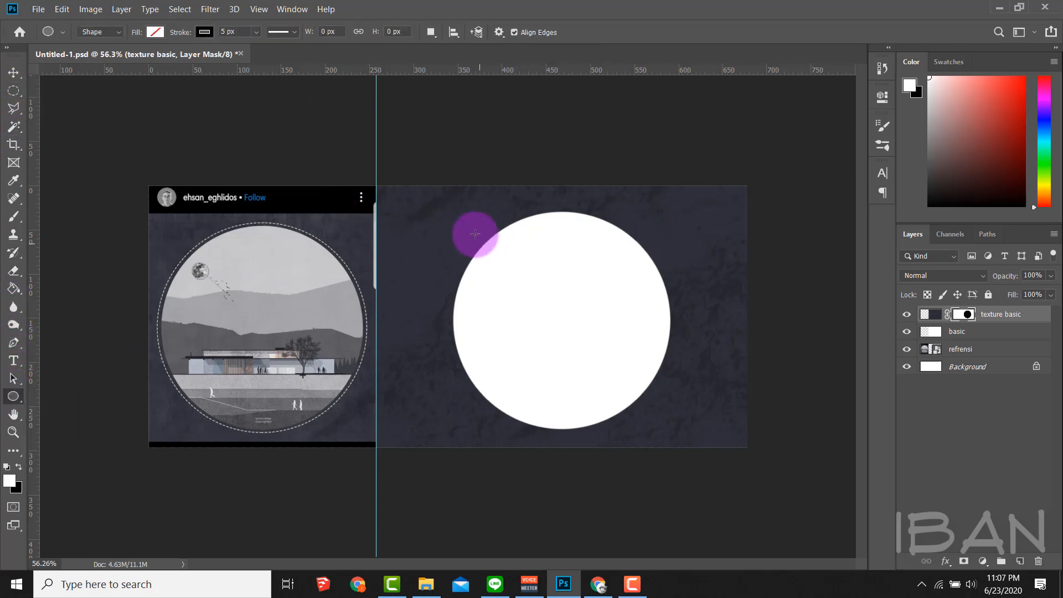
drag(475, 234, 750, 442)
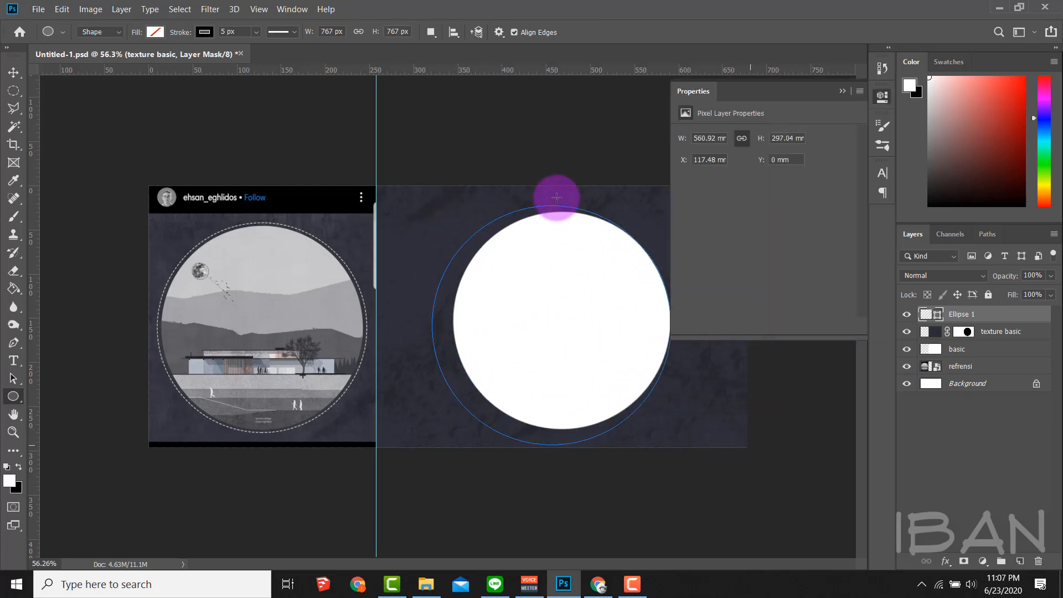
click(842, 90)
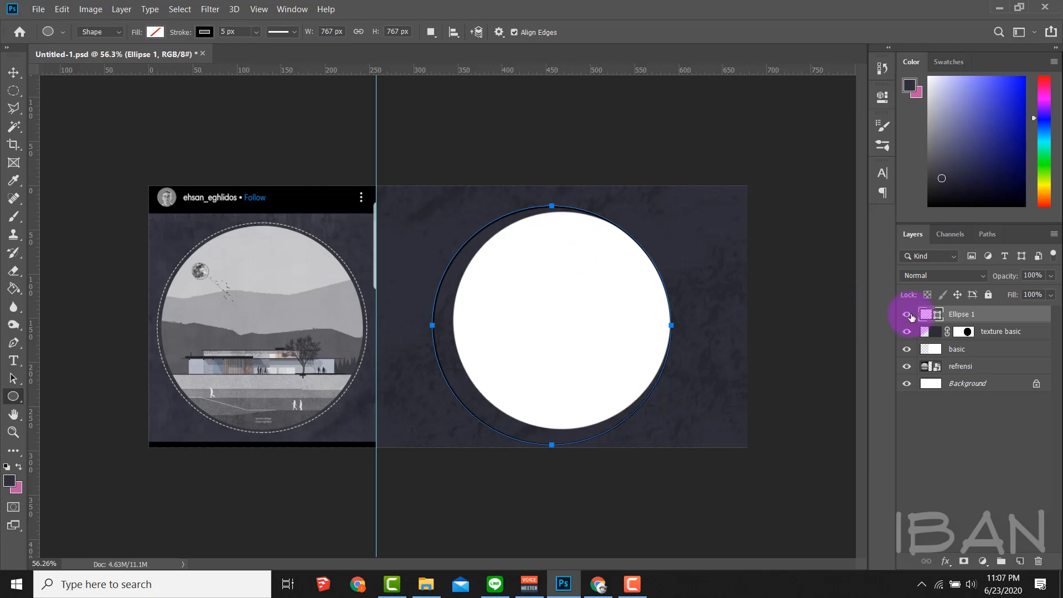
- Scale the circle outline to about 725 by 731 px and centre it as a thin ring around the white opening
key(ctrl+t)
drag(558, 286, 562, 280)
scroll(563, 285, up, 2)
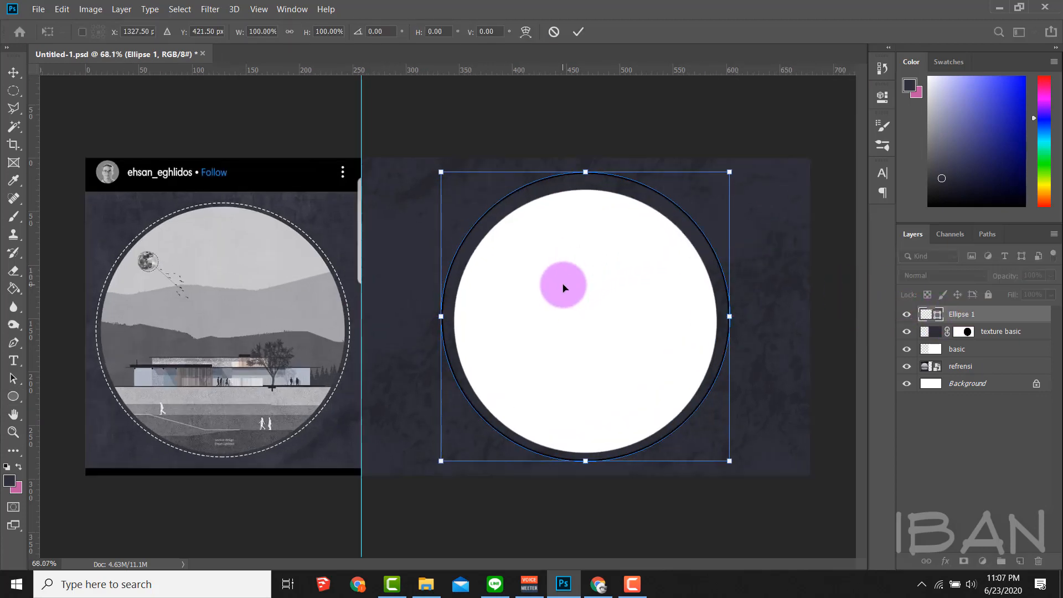
mouse_move(729, 174)
mouse_down()
mouse_move(714, 192)
mouse_move(723, 182)
mouse_up()
scroll(624, 255, up, 2)
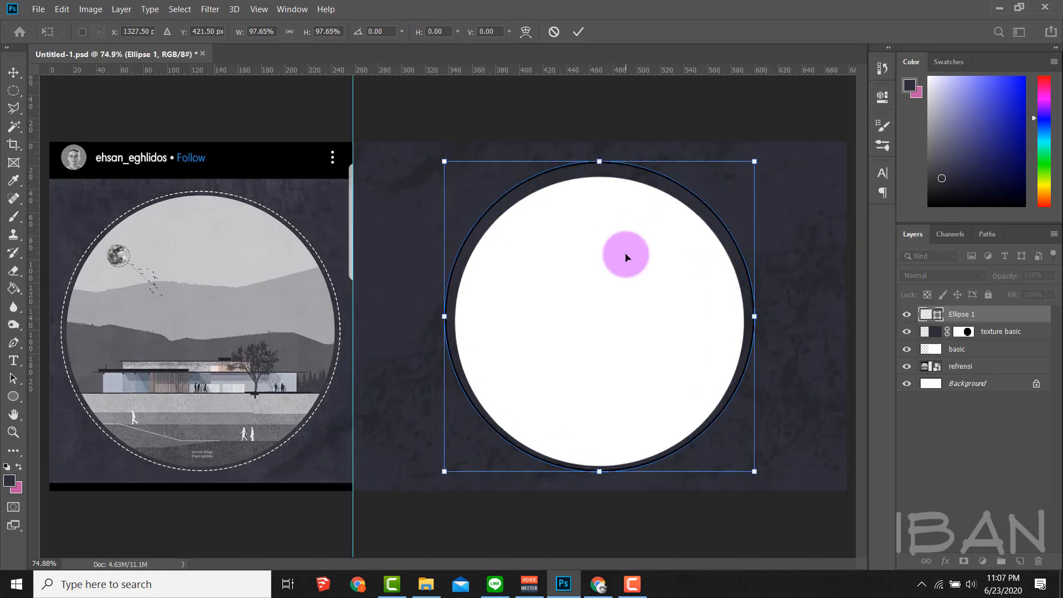
drag(425, 500, 432, 491)
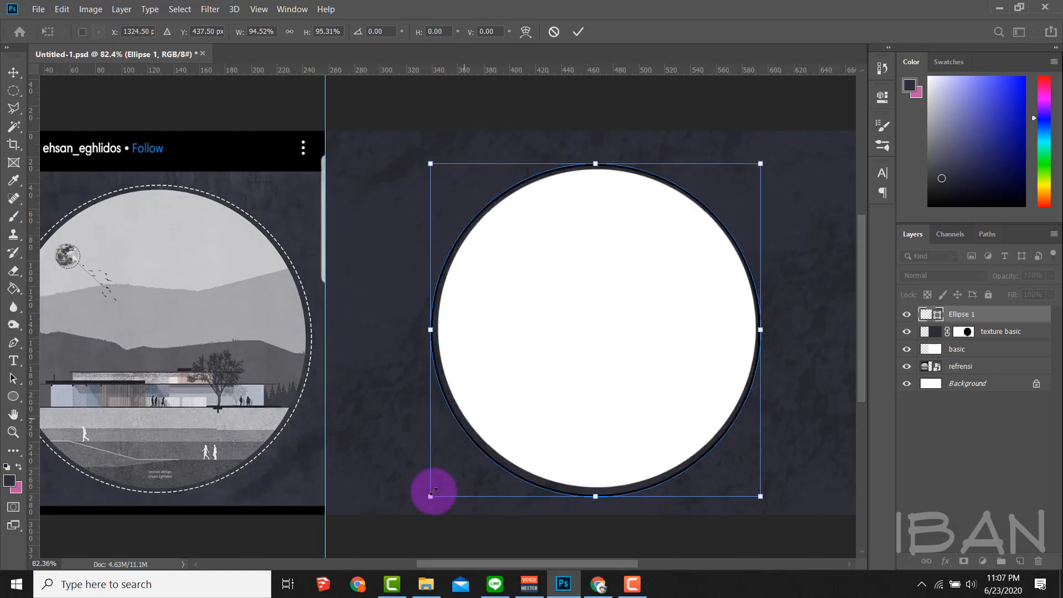
drag(622, 339, 632, 327)
scroll(632, 321, up, 2)
scroll(632, 320, down, 4)
drag(565, 285, 603, 228)
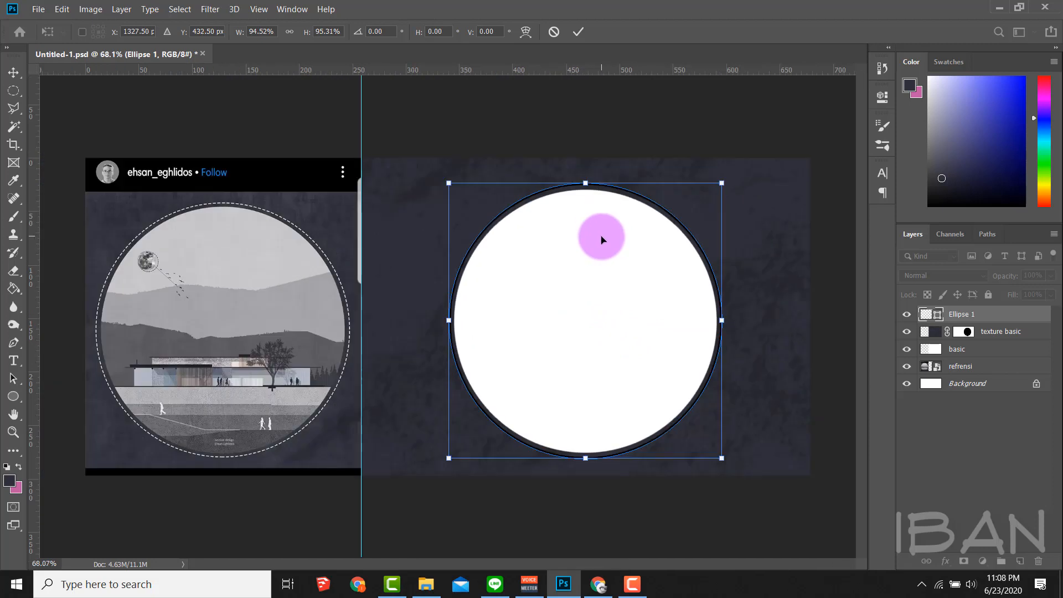
key(Return)
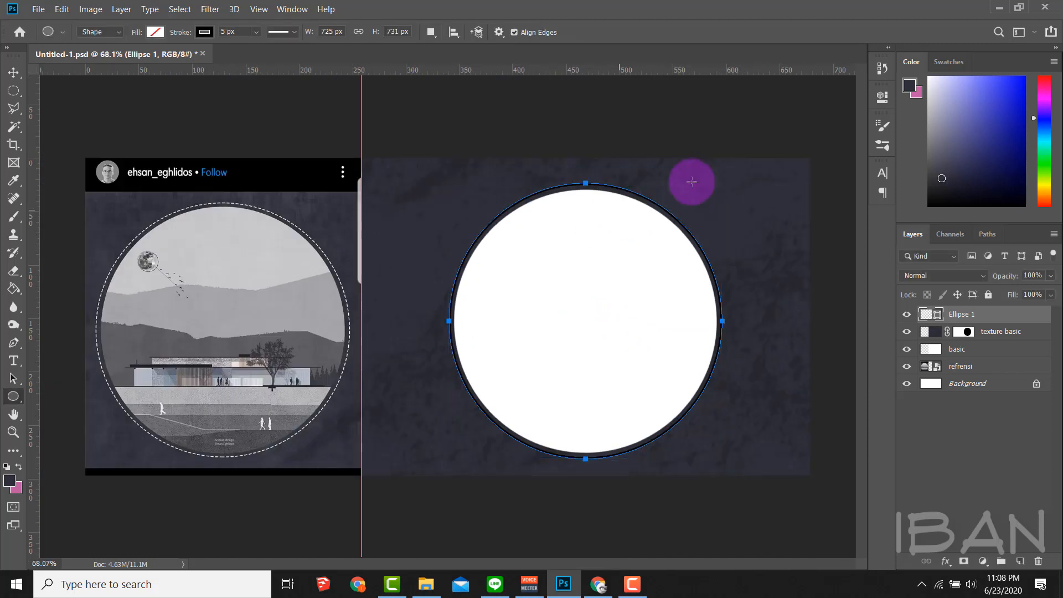
- Open the circle outline's shape properties and set its stroke colour to white
click(883, 99)
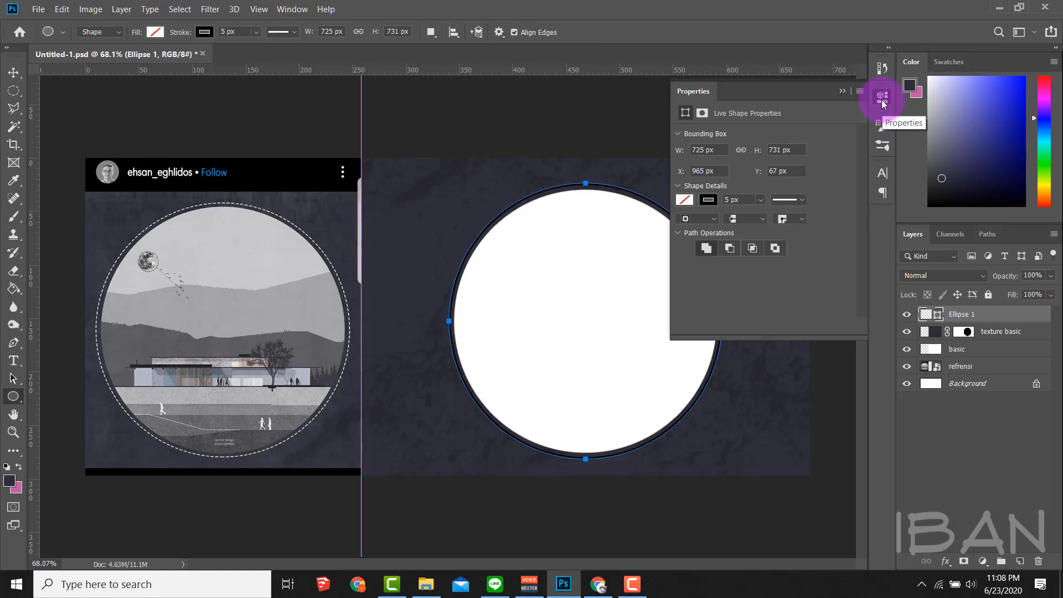
click(883, 100)
click(292, 10)
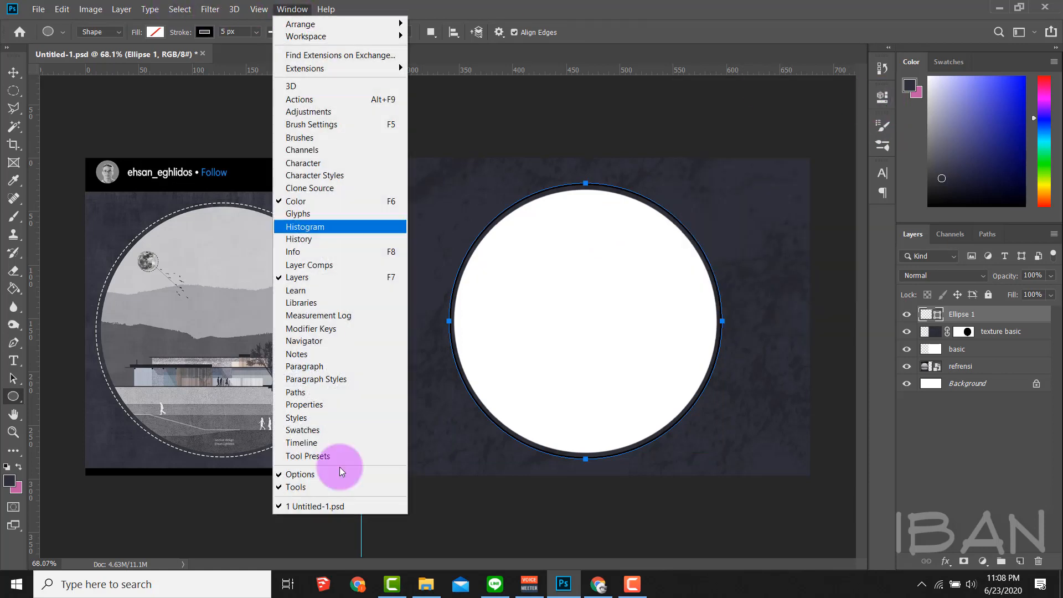
click(329, 407)
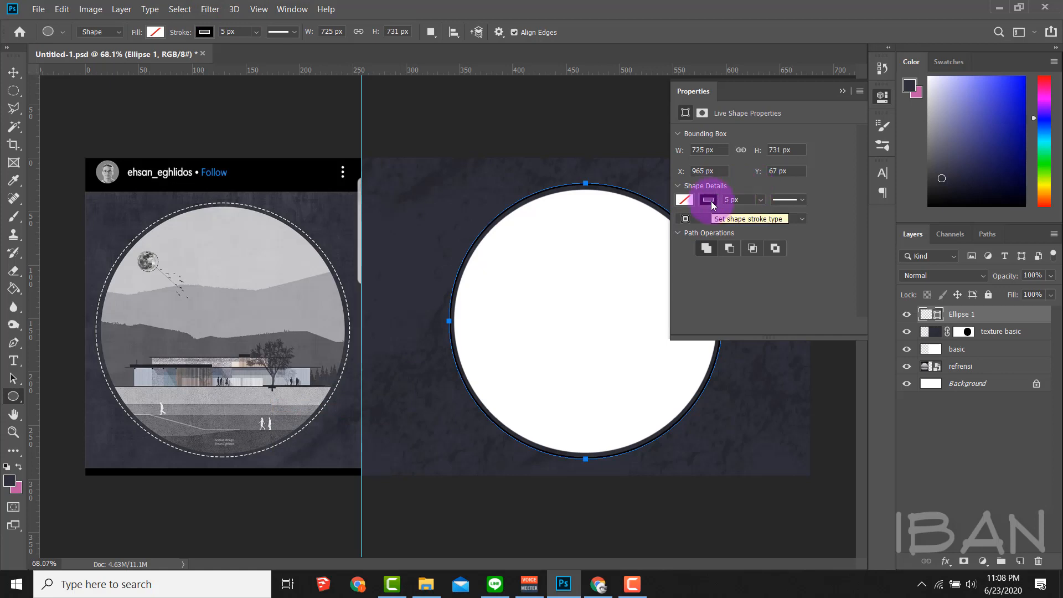
click(708, 200)
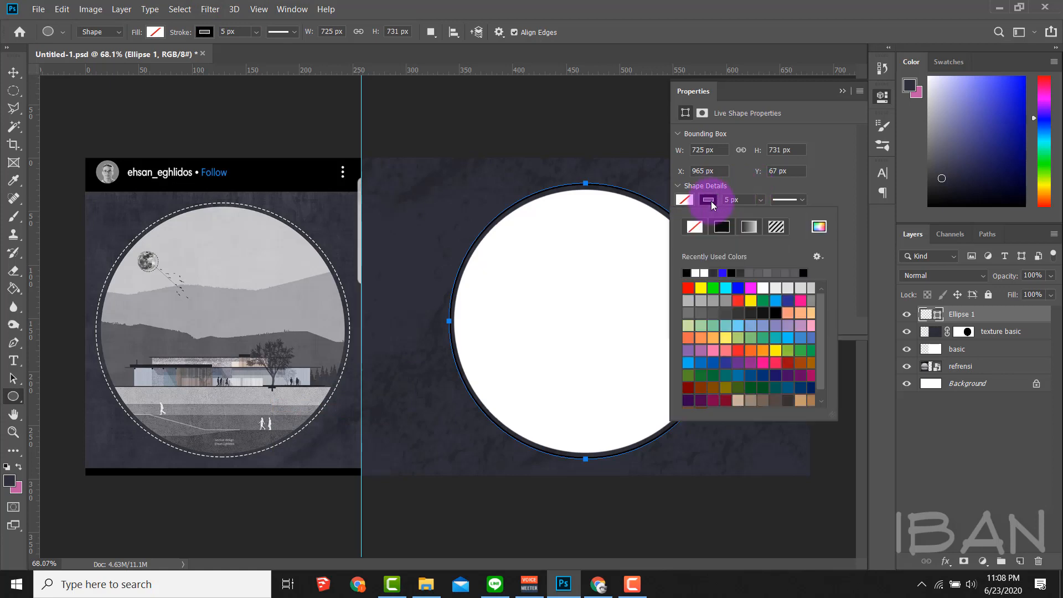
click(706, 272)
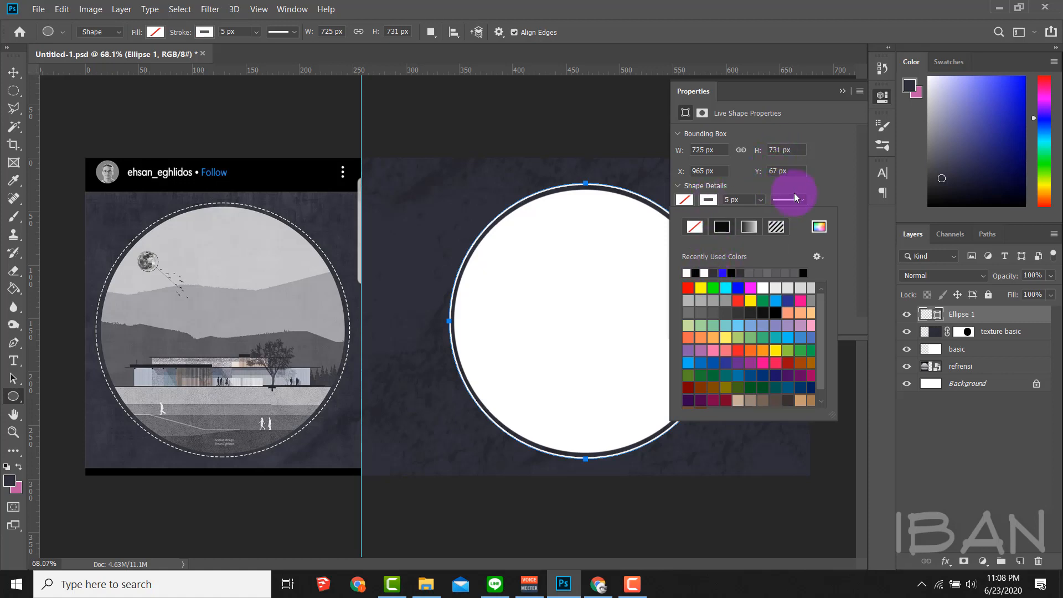
- Apply the dashed line preset with dash 4 and gap 2 to the circle outline's stroke
click(798, 199)
click(802, 198)
click(780, 272)
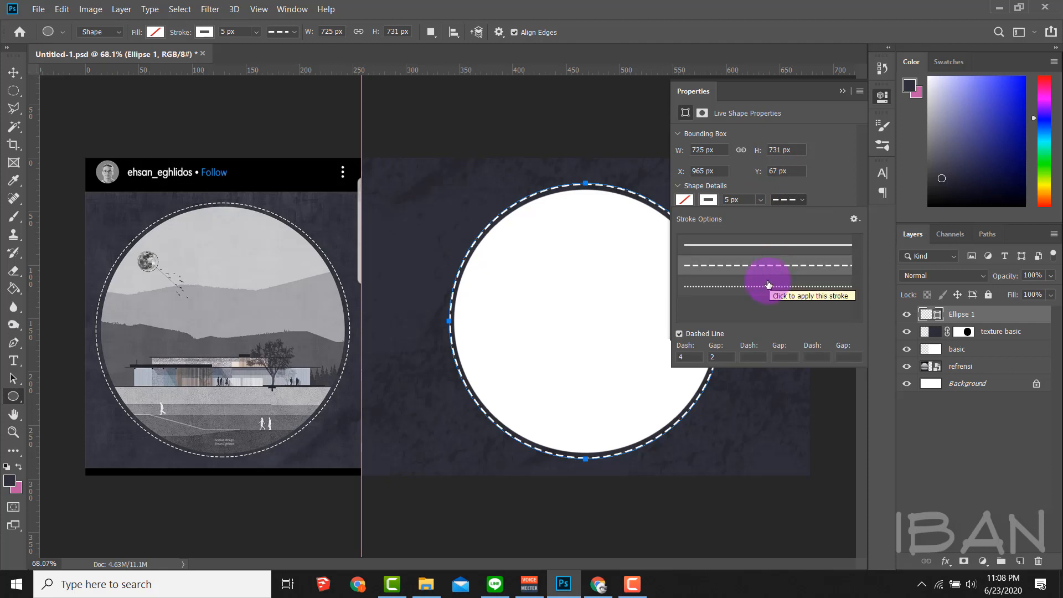
click(760, 269)
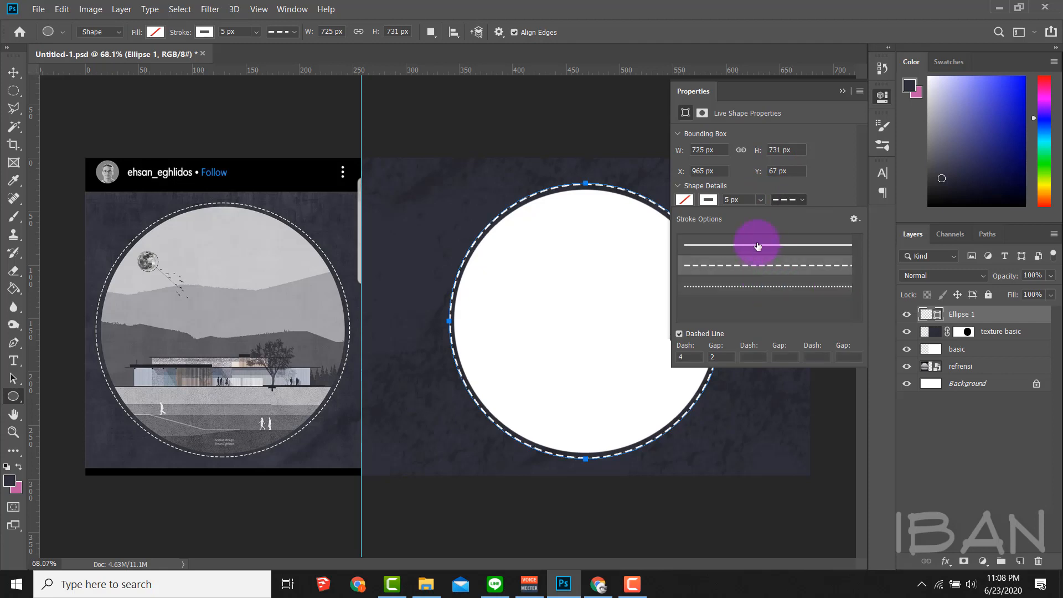
- Set the dashed circle's stroke width to 3 px, target the basic layer and close the shape properties
click(749, 200)
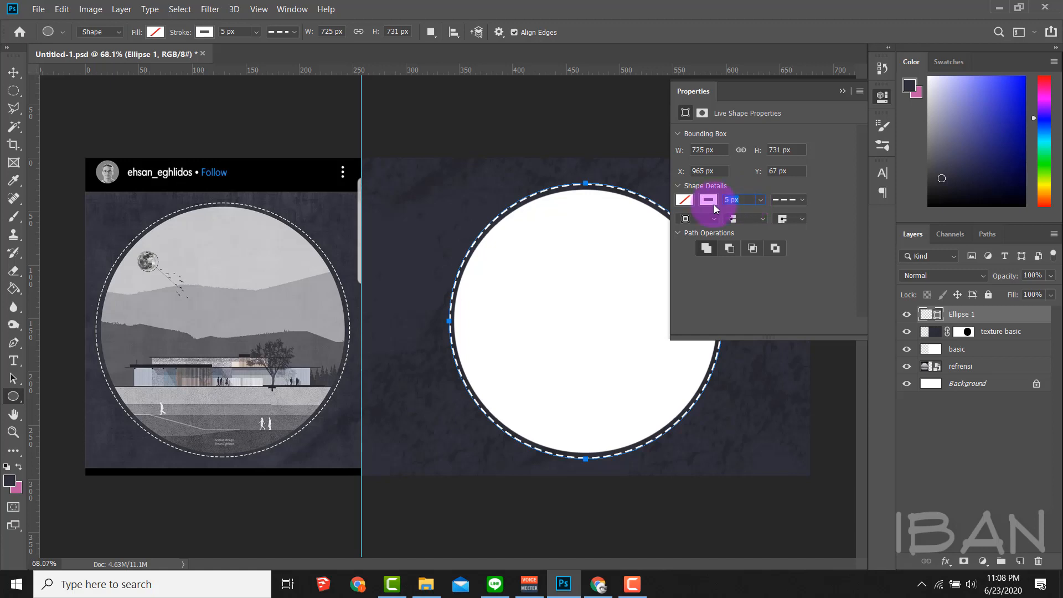
text(2)
key(Return)
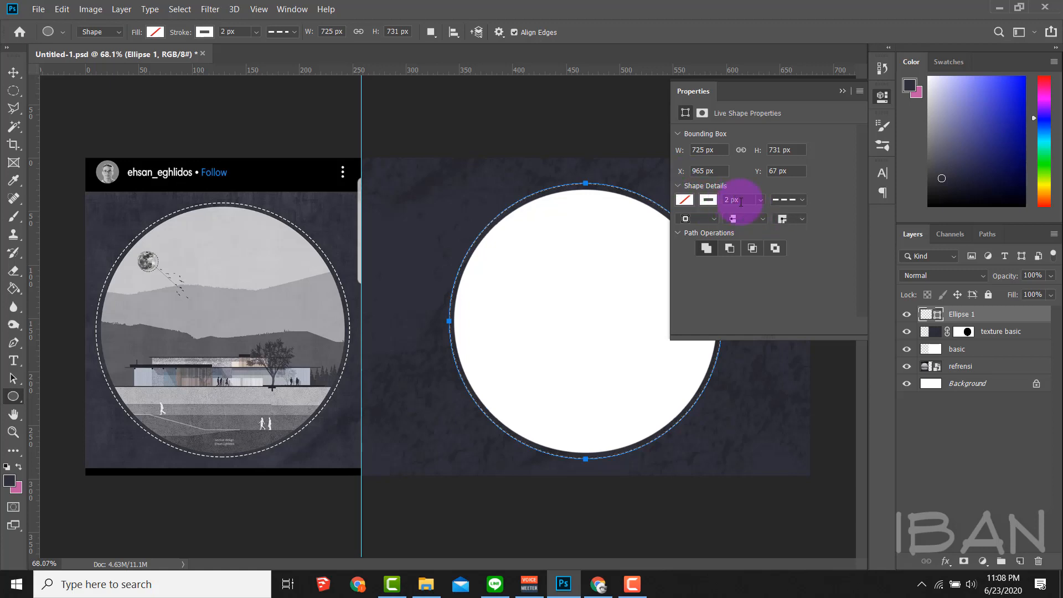
text(3)
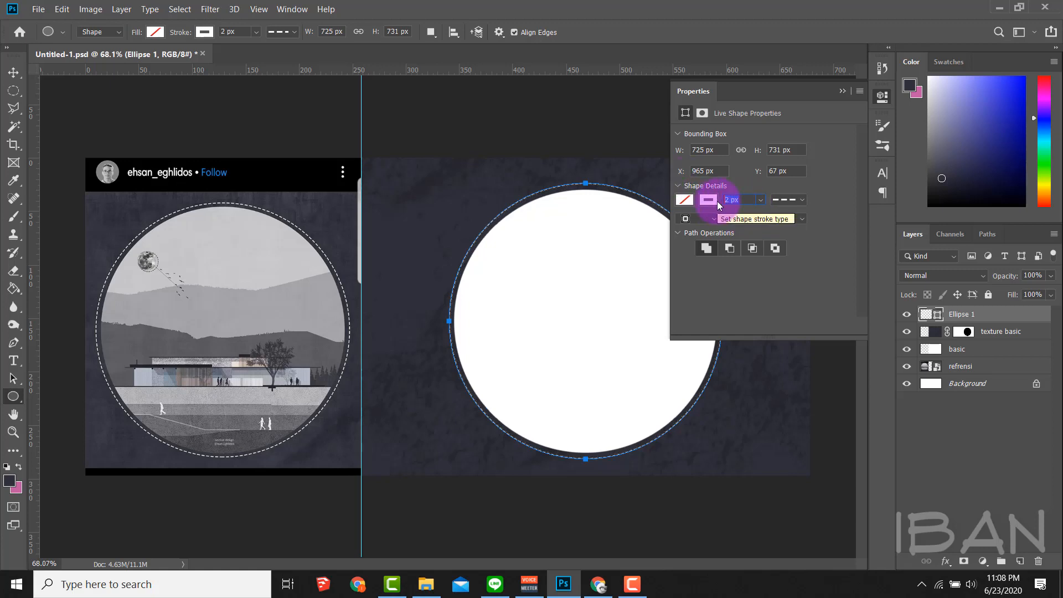
key(Return)
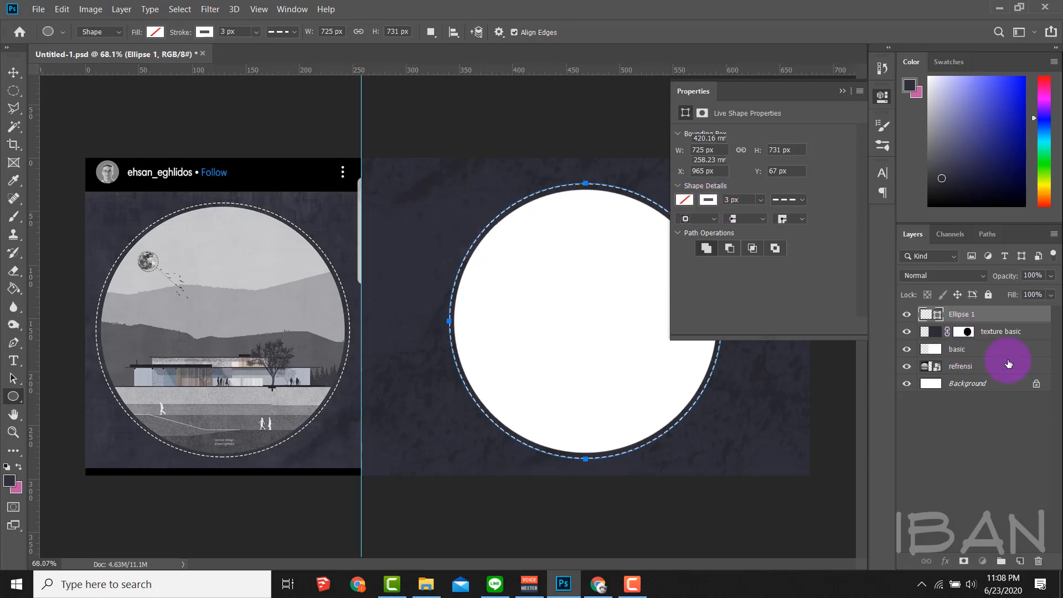
click(1008, 353)
click(841, 96)
- Target the basic layer and bring up File Explorer with the TUTORIAL PHOTOSHOP 09 - CONCEPT 1 folder, moved clear of the reference image
scroll(654, 219, up, 3)
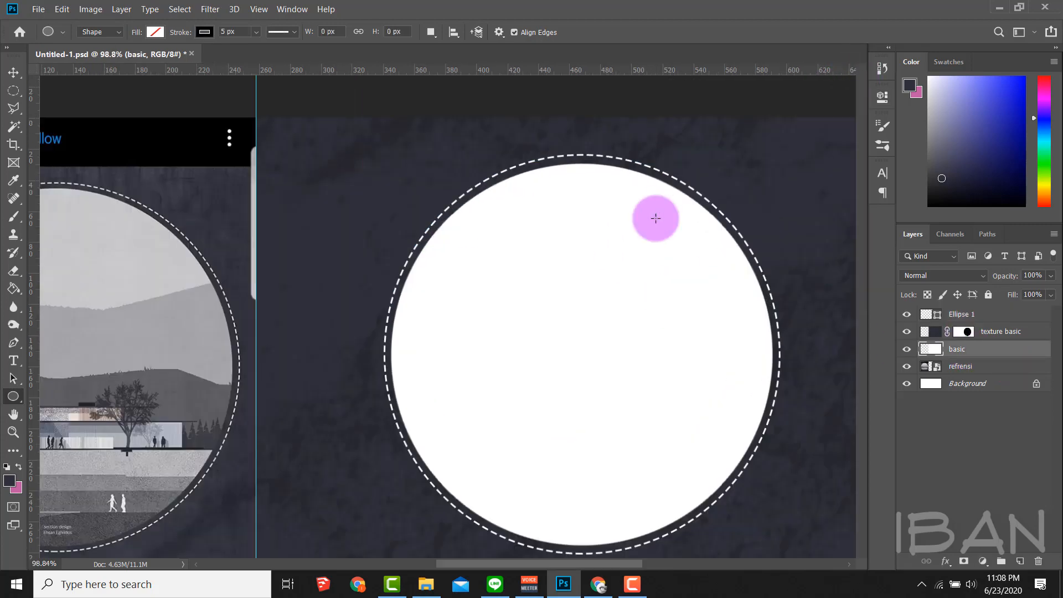
scroll(420, 207, down, 3)
scroll(549, 266, down, 1)
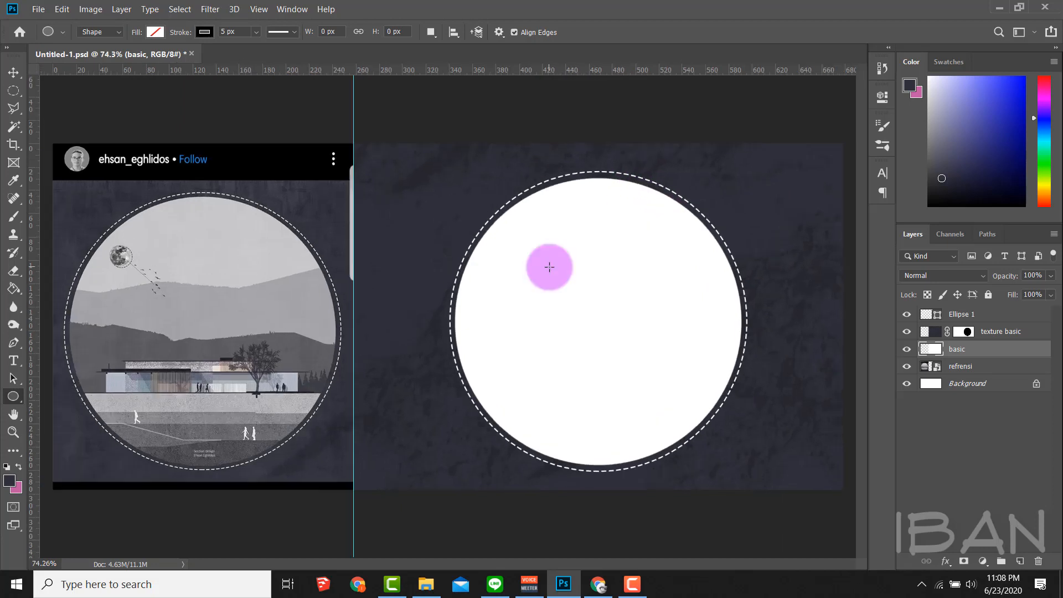
scroll(646, 321, down, 1)
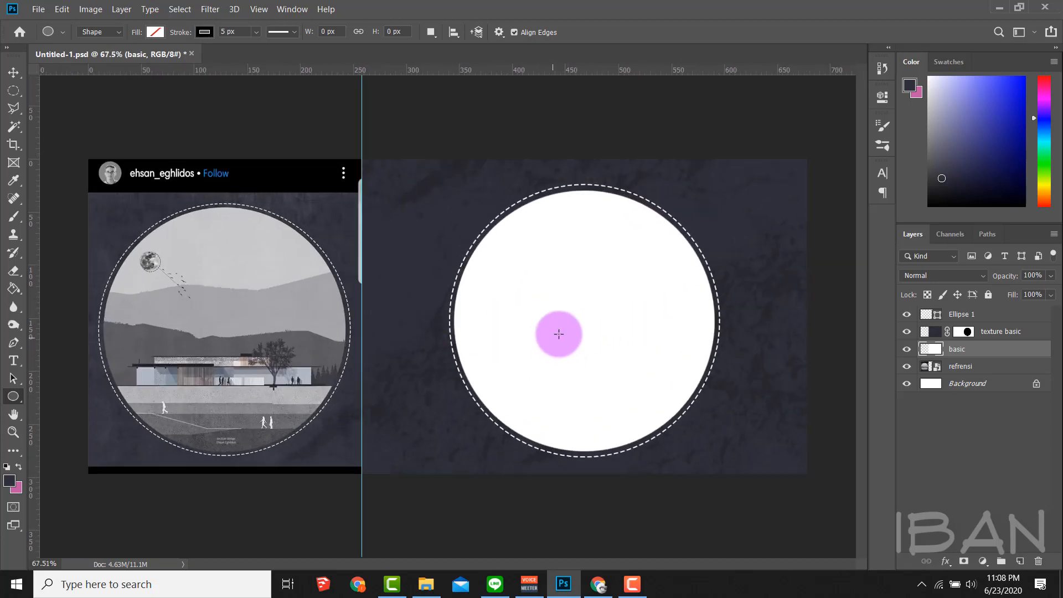
scroll(219, 337, up, 1)
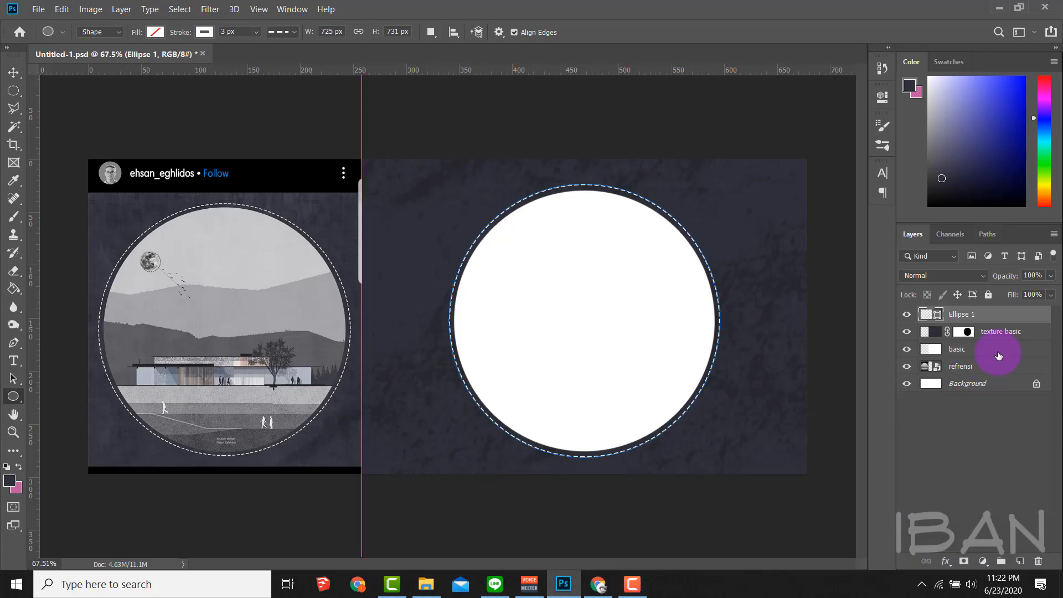
click(993, 352)
click(426, 584)
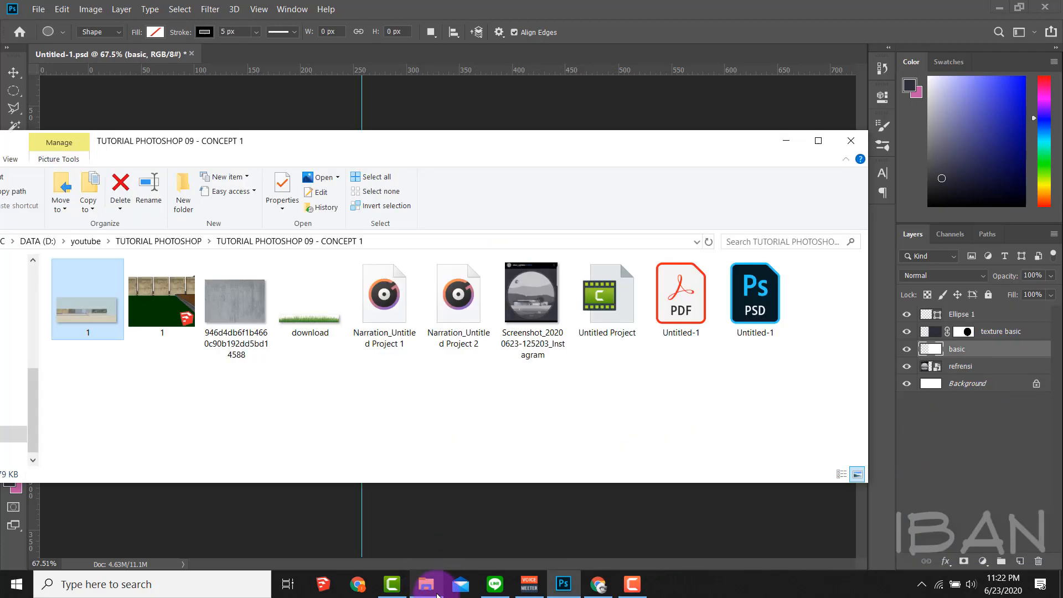
drag(308, 138, 759, 326)
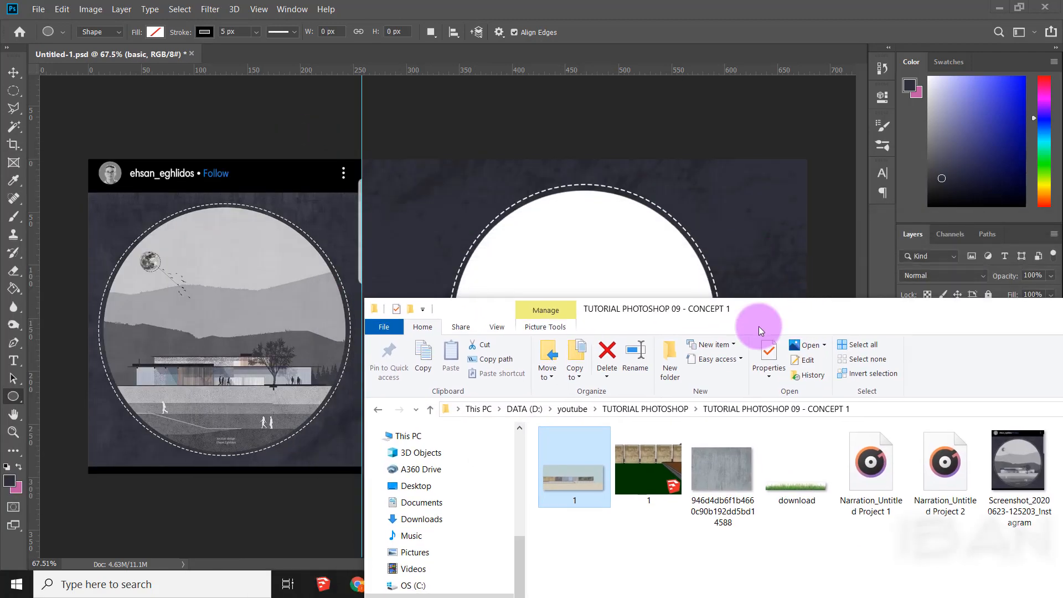
- Preview section image 1.jpg, and place it across the circular opening scaled to about 54.6 %
double_click(567, 488)
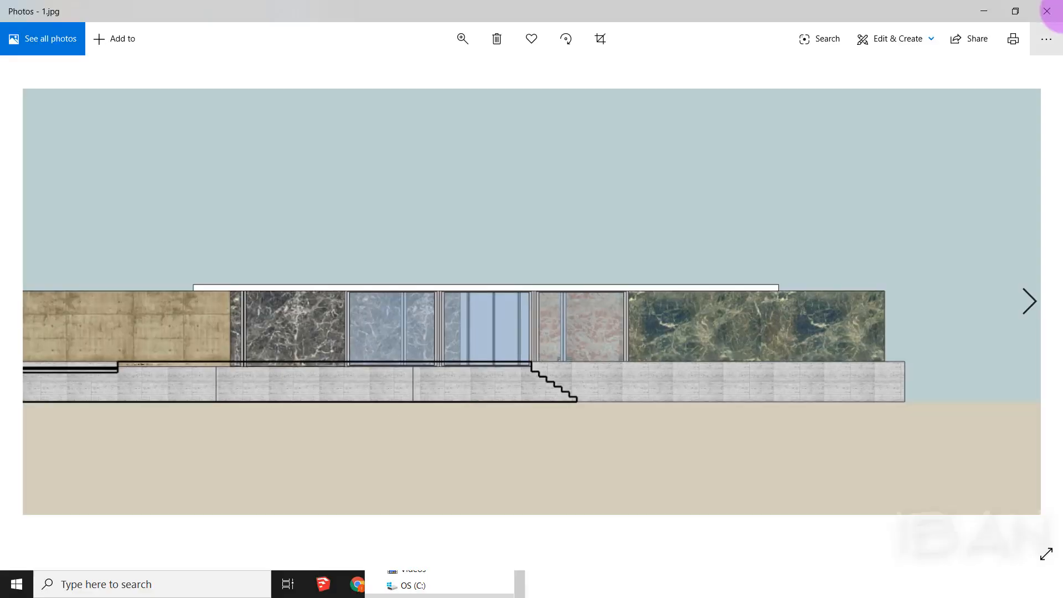
click(1050, 6)
drag(574, 465, 660, 309)
drag(834, 206, 553, 321)
drag(516, 382, 709, 359)
scroll(705, 327, up, 1)
scroll(707, 347, down, 1)
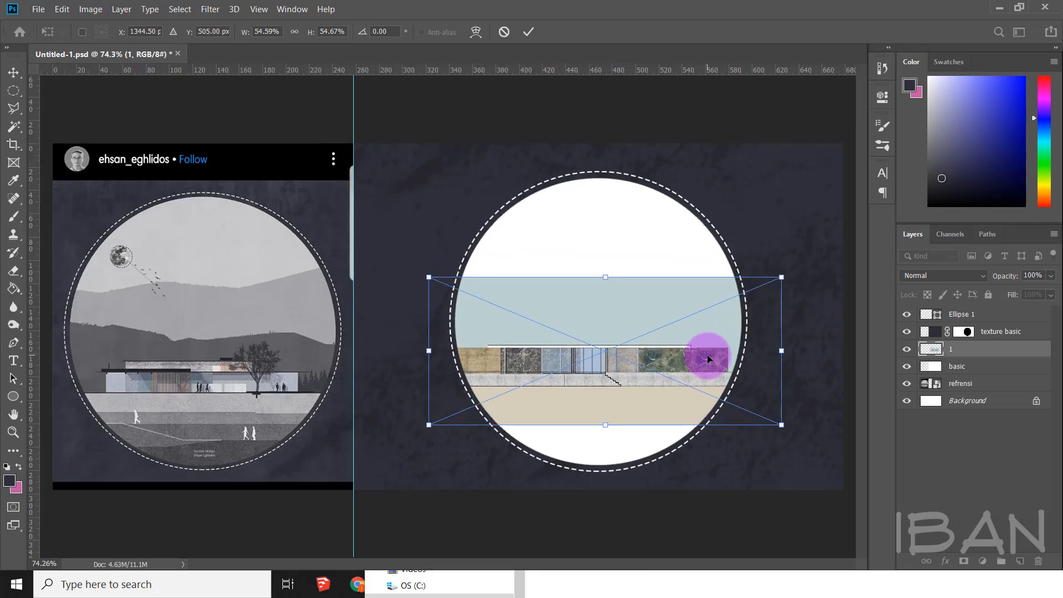
key(Return)
scroll(709, 358, up, 2)
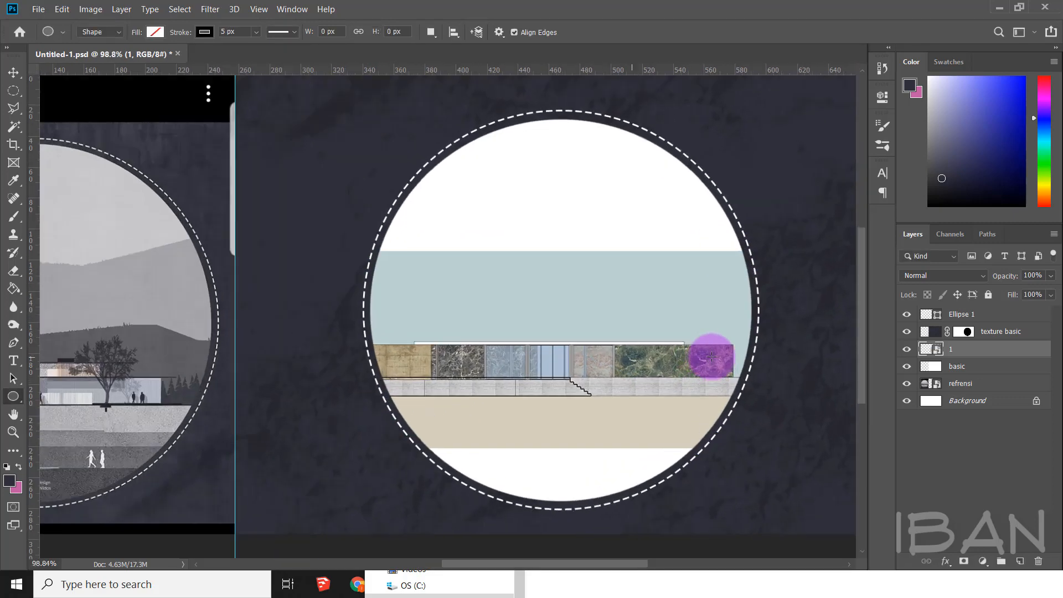
- Toggle the texture basic layer's visibility off and on, and rasterize the placed section layer 1
drag(975, 350, 950, 340)
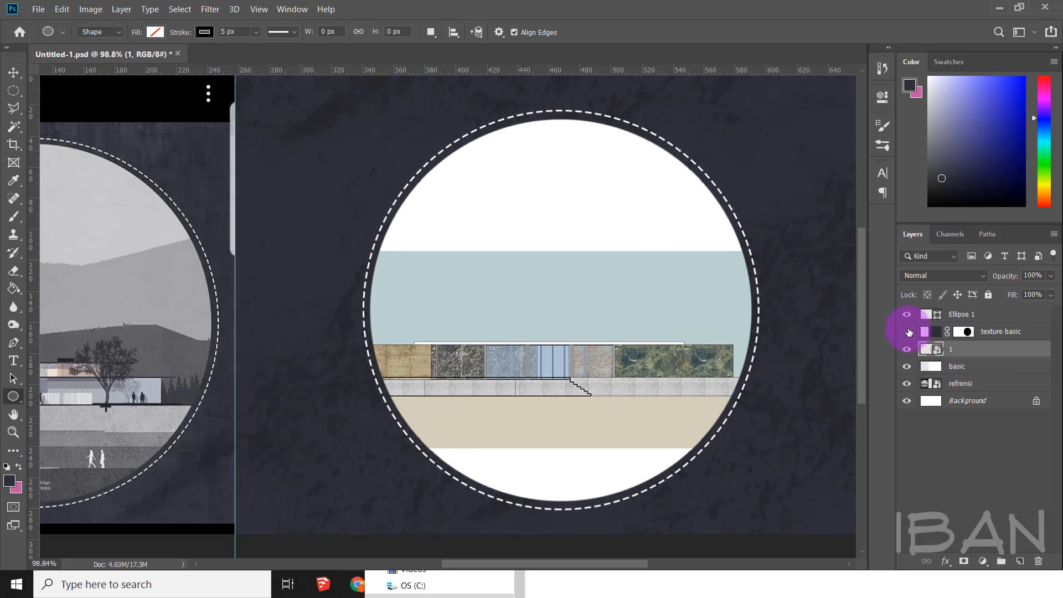
click(908, 332)
click(907, 332)
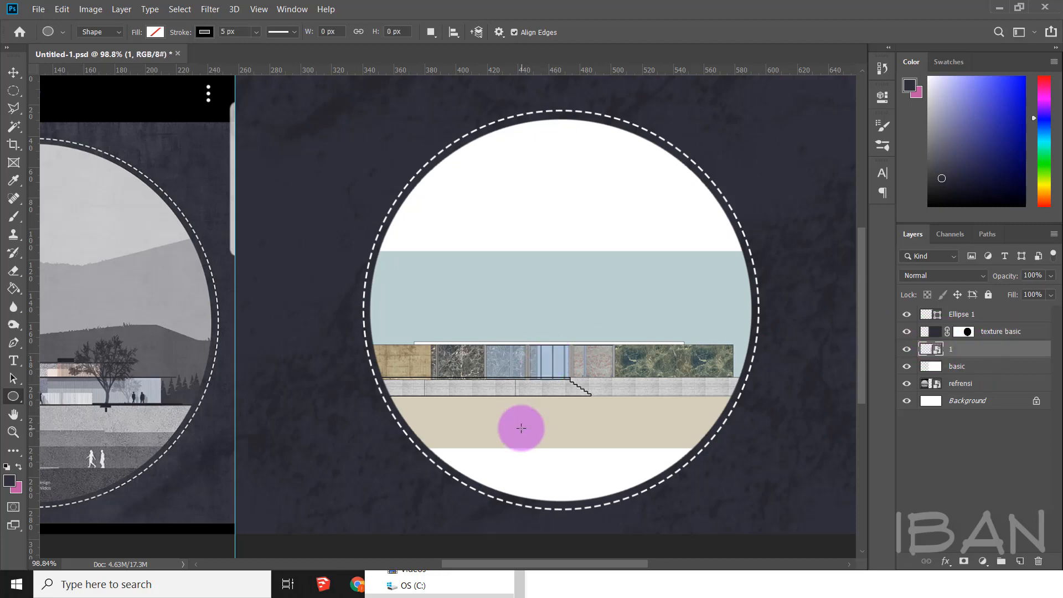
scroll(521, 429, down, 2)
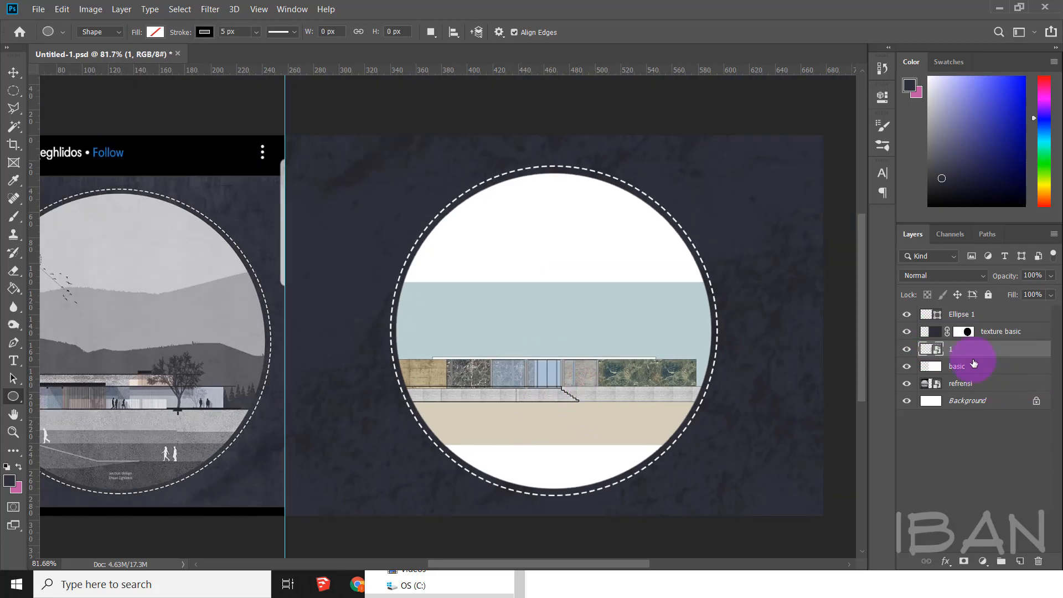
right_click(962, 347)
click(819, 230)
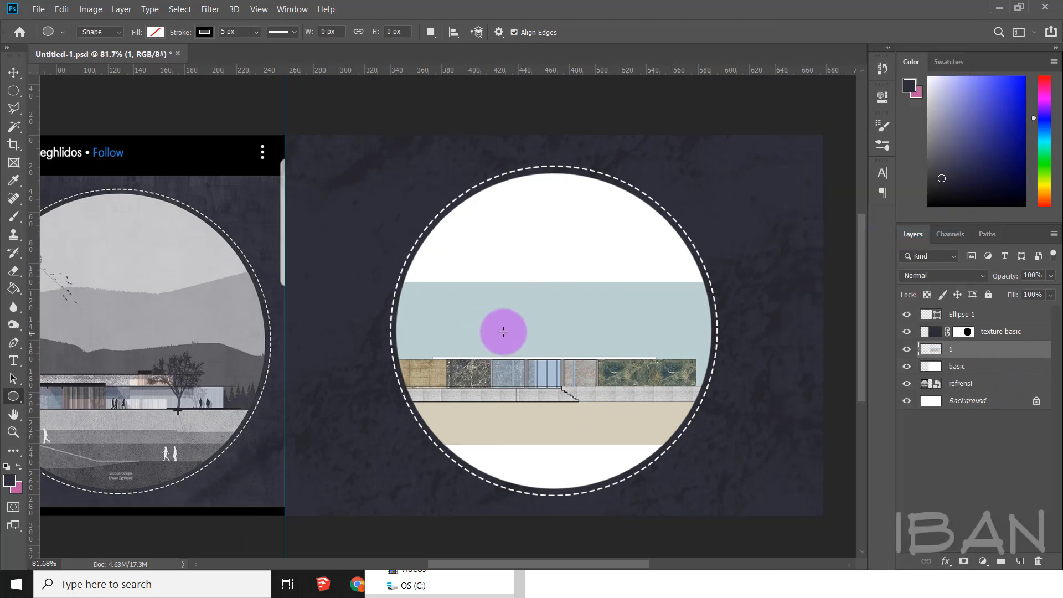
- Select the tan concrete wall at the section's left end with the Rectangular Marquee and delete it
right_click(13, 92)
click(61, 89)
scroll(373, 434, up, 5)
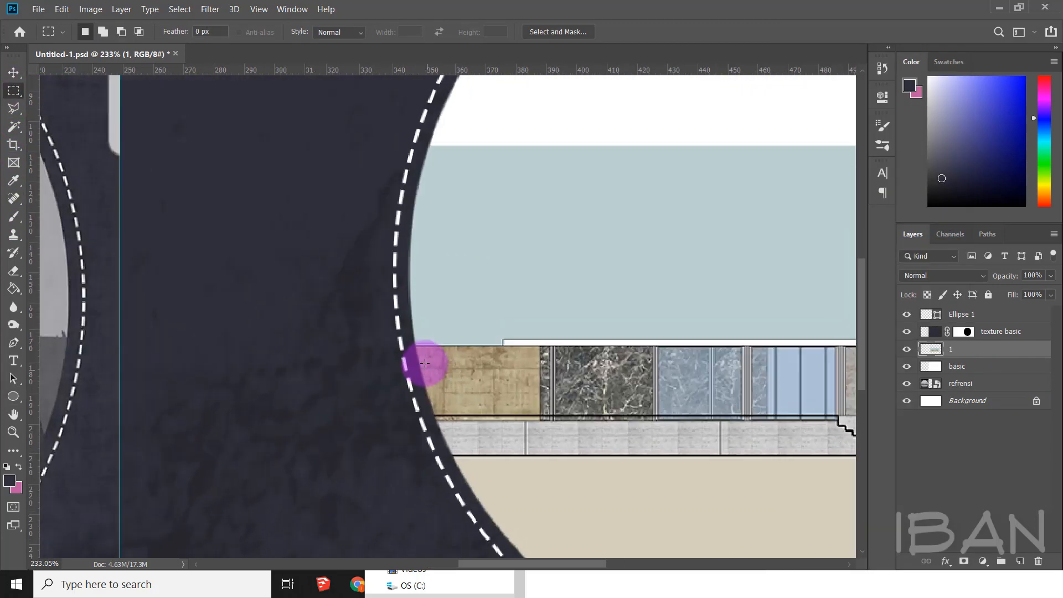
scroll(425, 364, up, 1)
drag(382, 337, 555, 405)
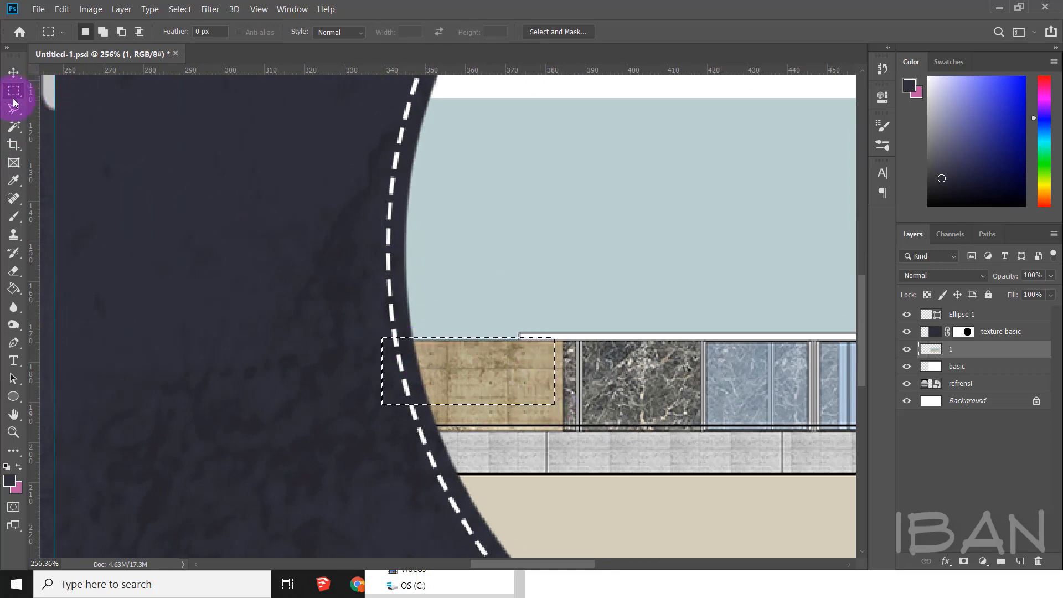
click(409, 350)
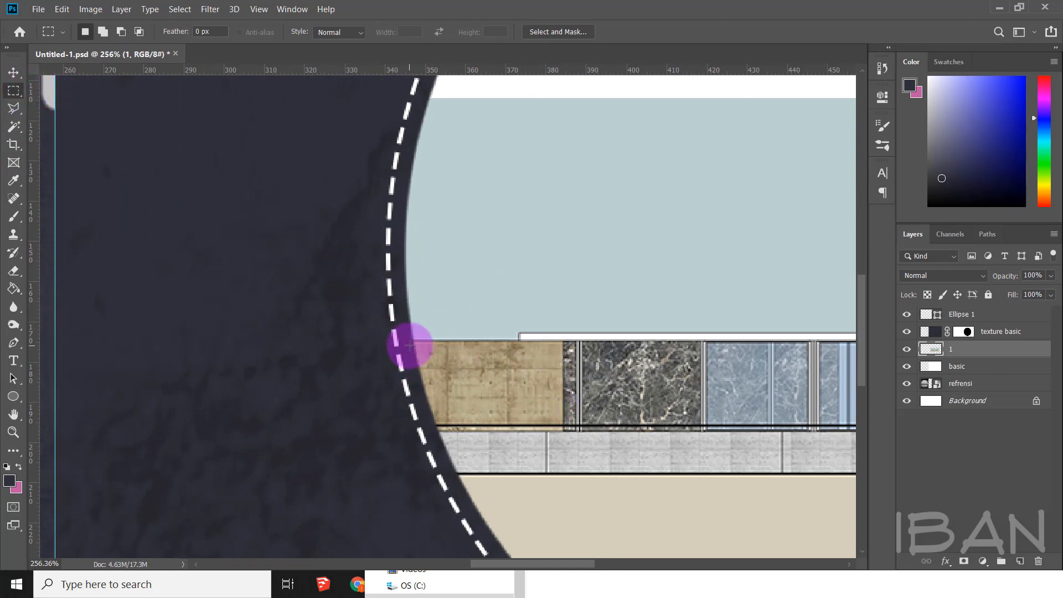
drag(562, 342, 380, 427)
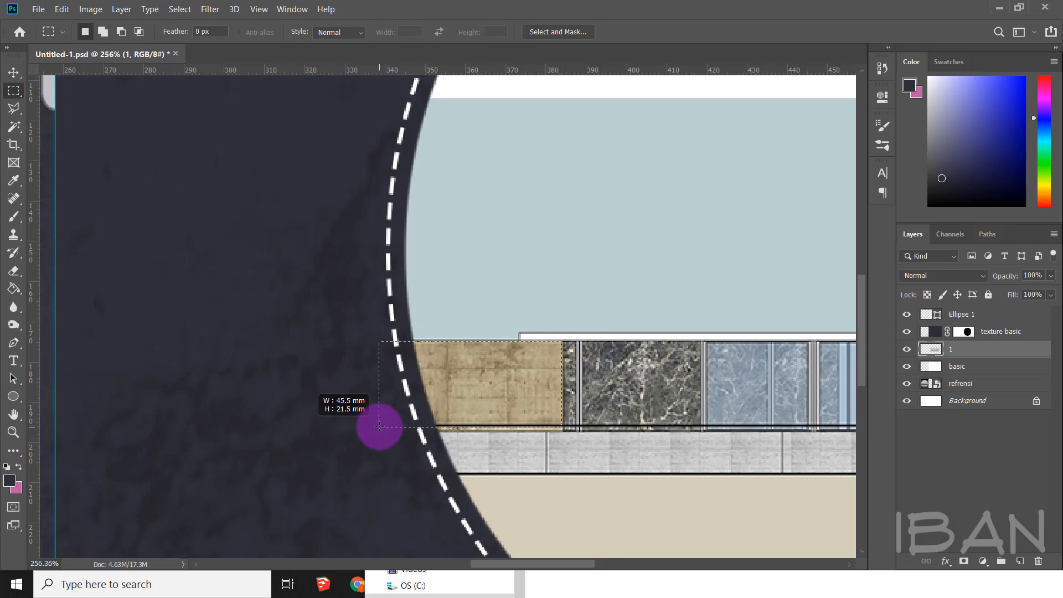
key(Delete)
scroll(249, 392, down, 6)
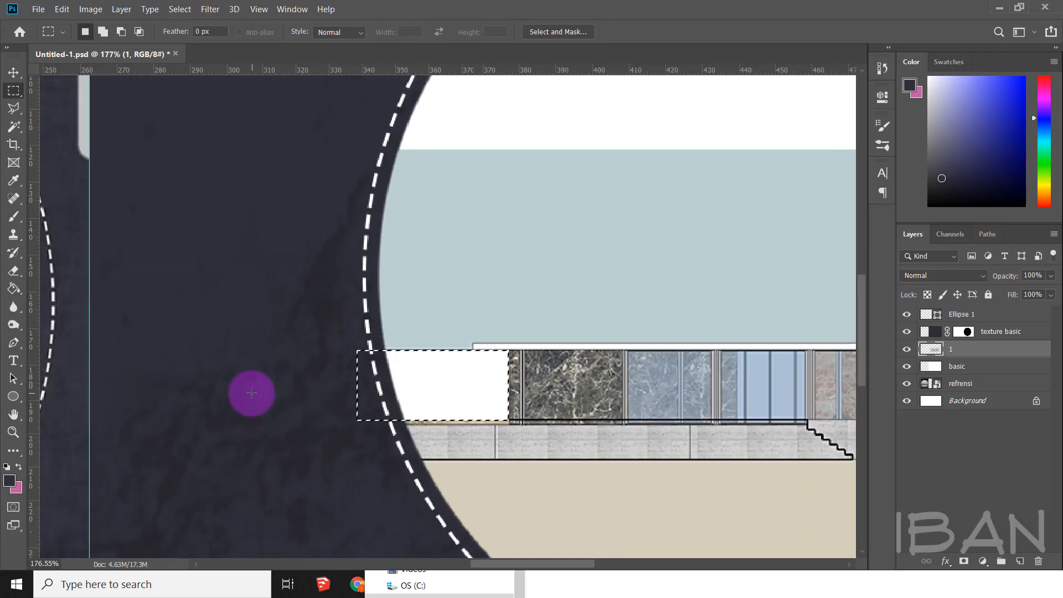
- Delete the blue sky and beige ground from layer 1 with the Magic Wand, and clear the selection
key(w)
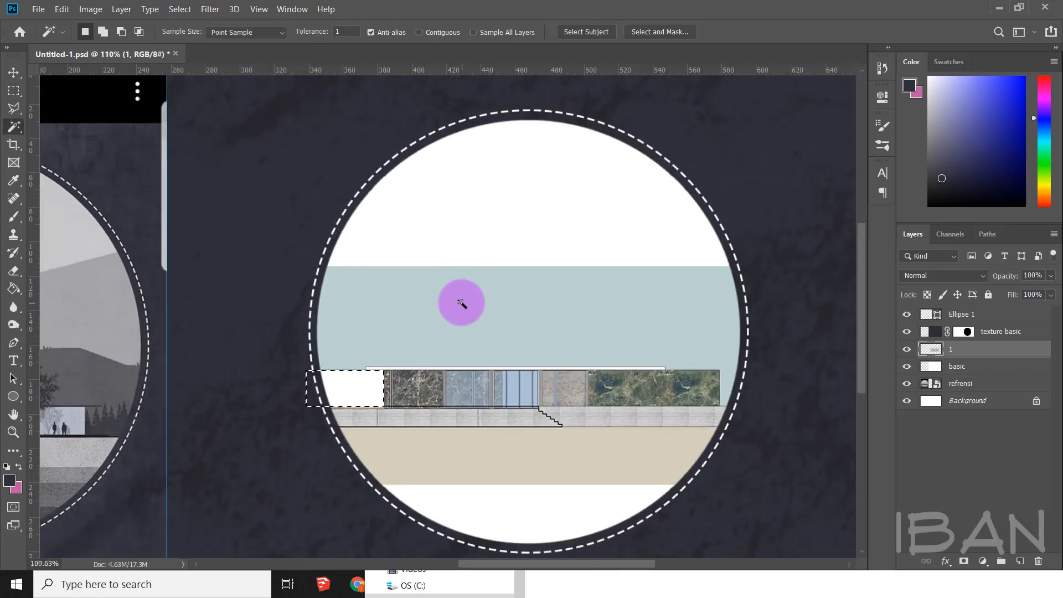
click(457, 299)
key(Delete)
click(543, 475)
key(Delete)
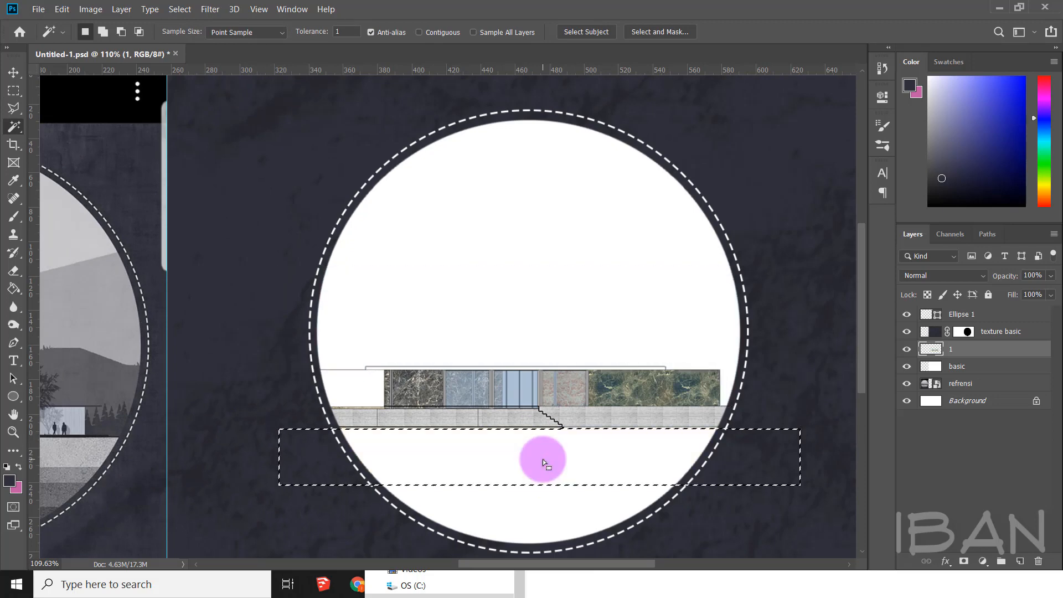
key(ctrl+d)
- Move the pavilion section slightly left and down inside the circular opening
scroll(266, 386, up, 3)
scroll(266, 387, up, 7)
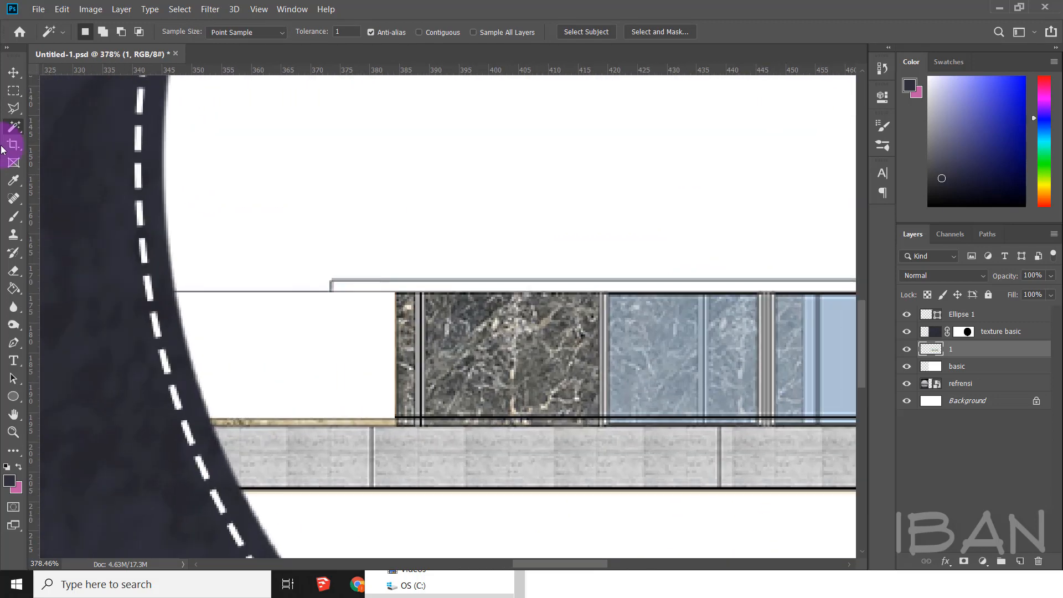
click(14, 90)
scroll(475, 362, down, 6)
scroll(641, 367, up, 4)
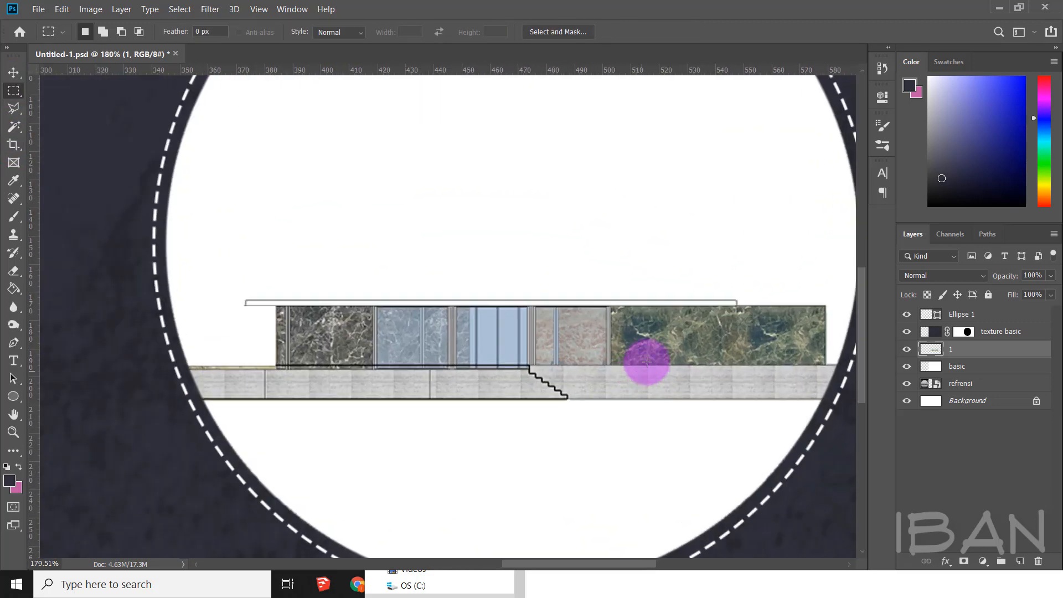
scroll(646, 361, down, 3)
key(v)
scroll(599, 361, down, 2)
scroll(600, 363, up, 2)
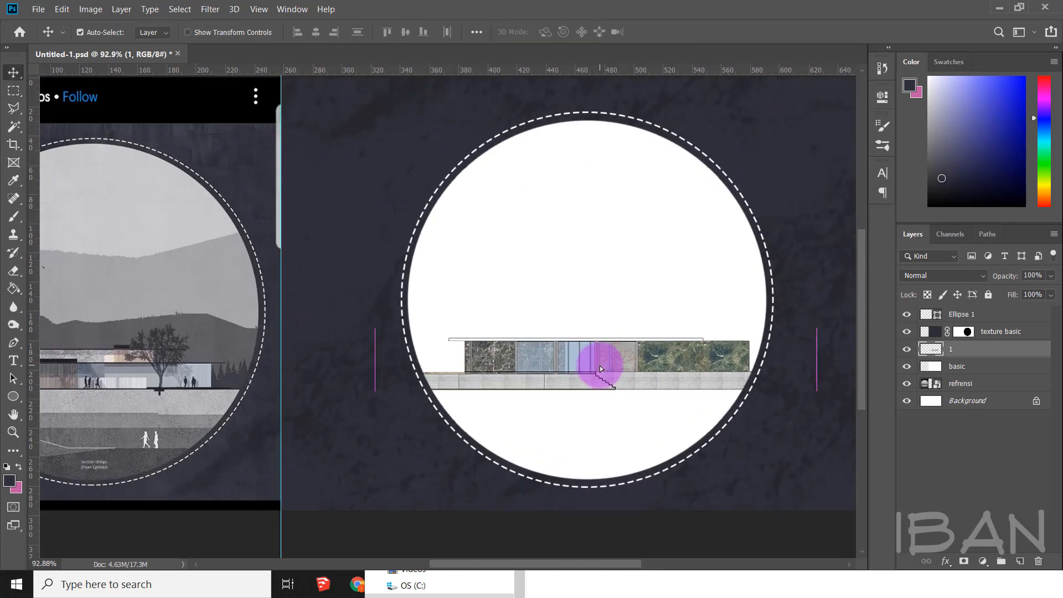
scroll(608, 388, down, 1)
scroll(610, 388, up, 2)
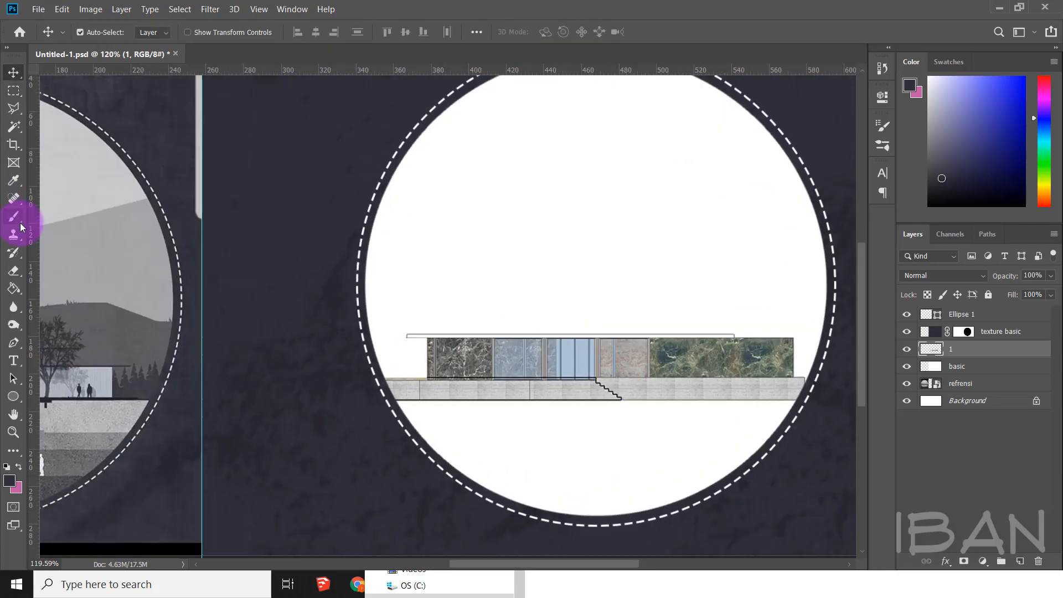
- Choose the Hard Round brush from the General Brushes for the Brush tool
drag(15, 218, 44, 216)
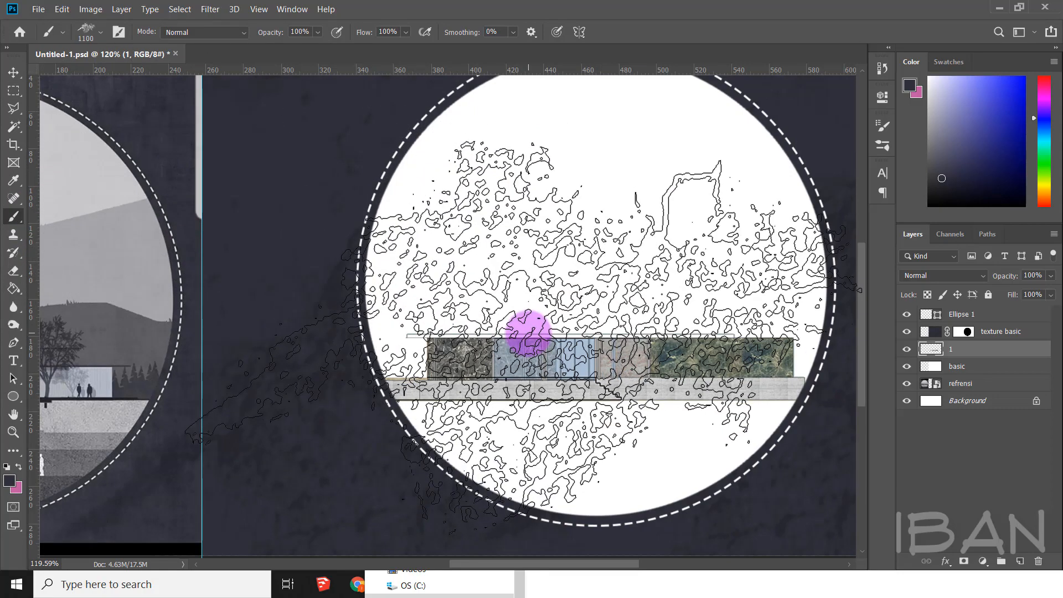
click(53, 33)
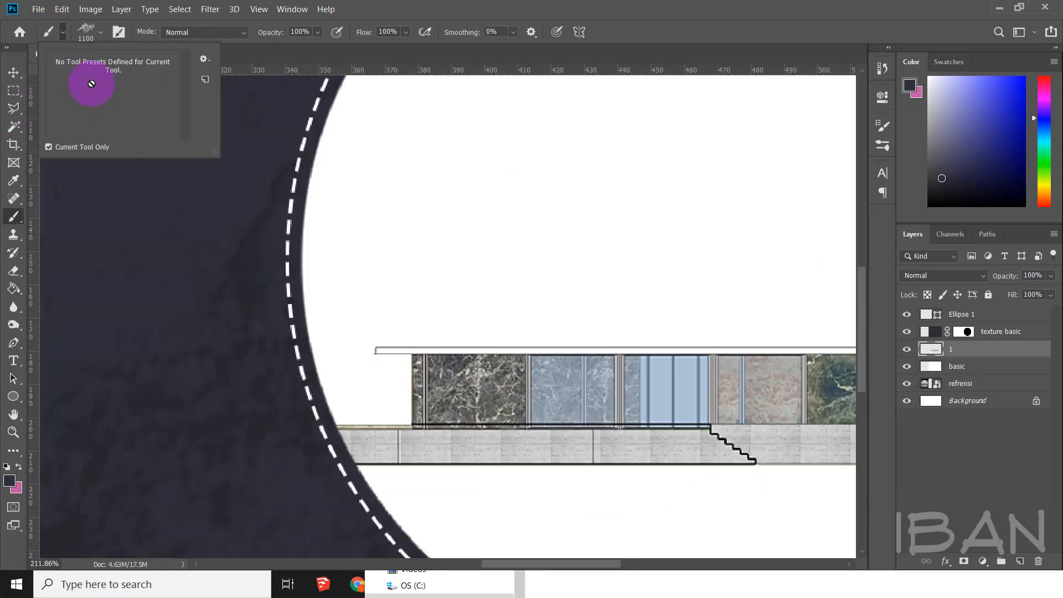
click(63, 33)
click(49, 31)
click(77, 31)
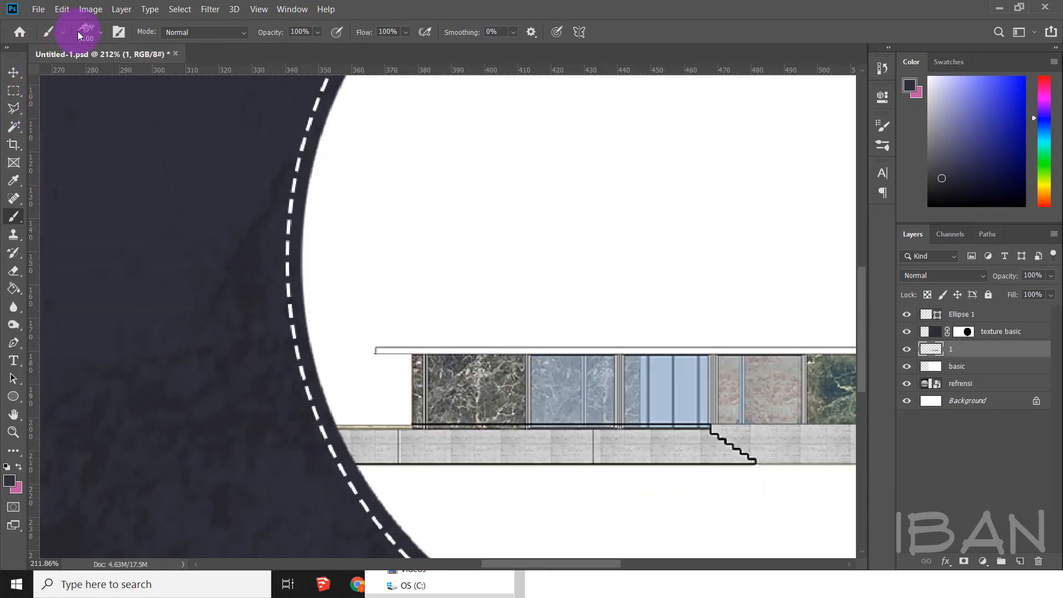
click(78, 31)
scroll(99, 185, up, 10)
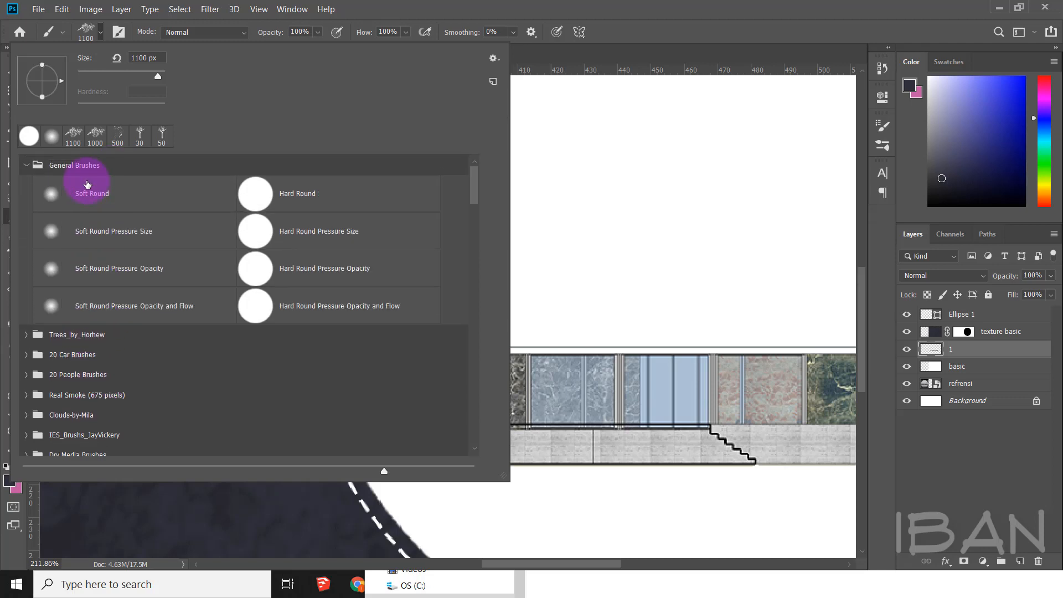
click(309, 193)
key(Return)
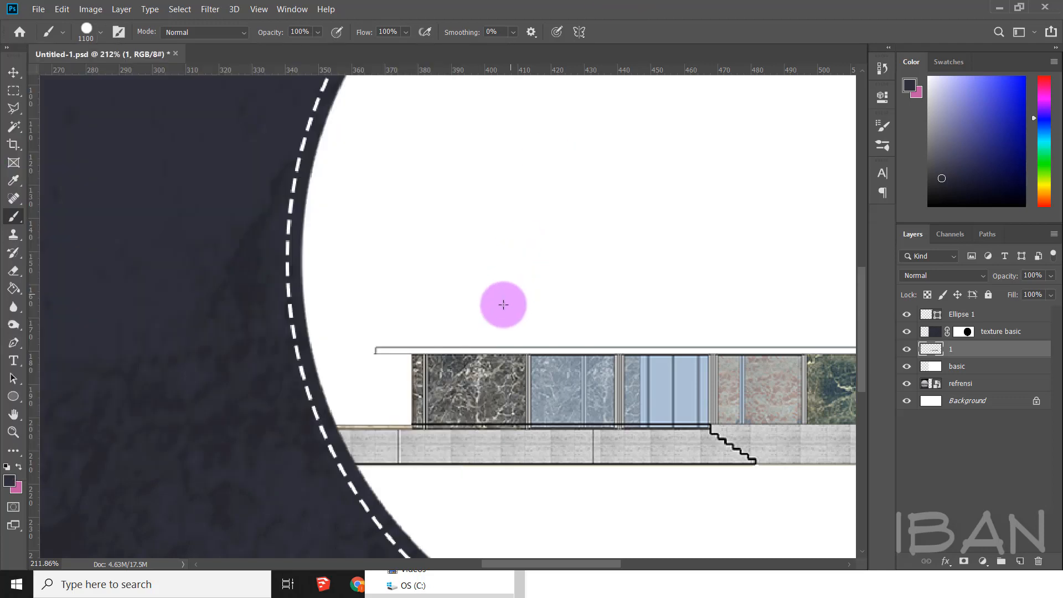
- Reduce the brush size to 3 px
scroll(472, 347, down, 3)
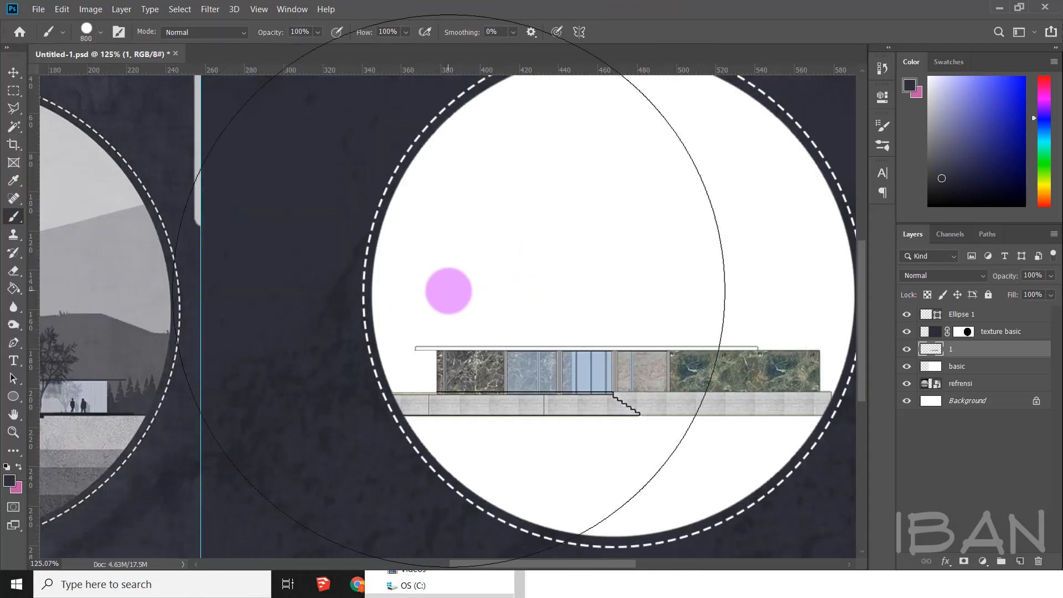
key(bracketleft)
key(bracketleft)
key(bracketleft)
key(bracketleft)
key(bracketleft)
key(bracketleft)
key(bracketleft)
key(bracketleft)
key(bracketleft)
key(bracketleft)
key(bracketleft)
key(bracketleft)
key(bracketleft)
key(bracketleft)
key(bracketleft)
key(bracketleft)
key(bracketleft)
key(bracketleft)
key(bracketleft)
key(bracketleft)
scroll(414, 390, up, 5)
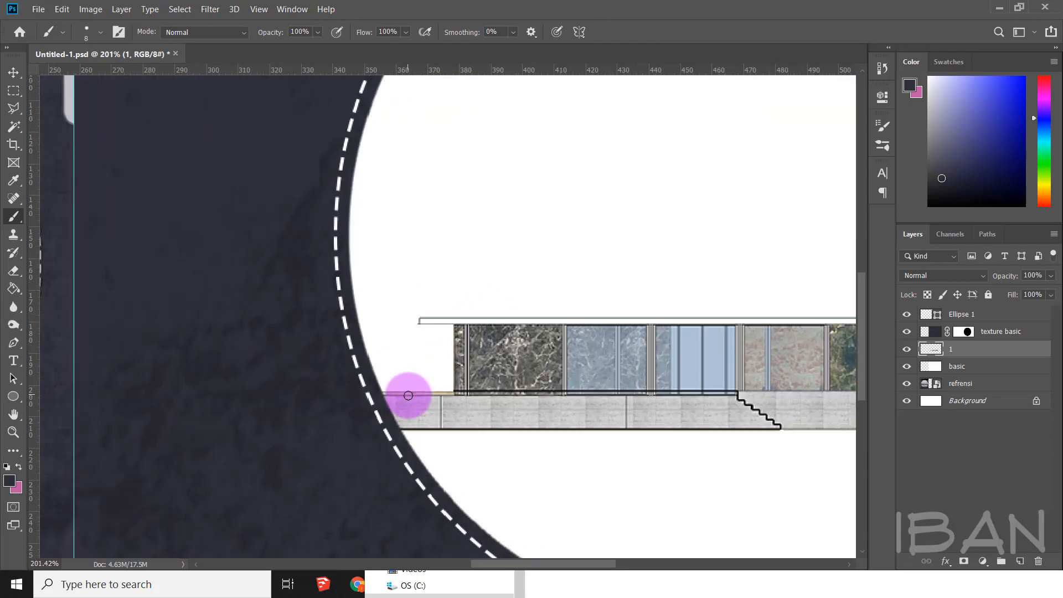
key(bracketleft)
key(bracketleft)
key(bracketleft)
key(bracketleft)
key(bracketleft)
key(bracketleft)
- Set the foreground colour to black (000000) and paint a thick straight floor line from the circle's left edge to the stairs
click(9, 481)
click(925, 119)
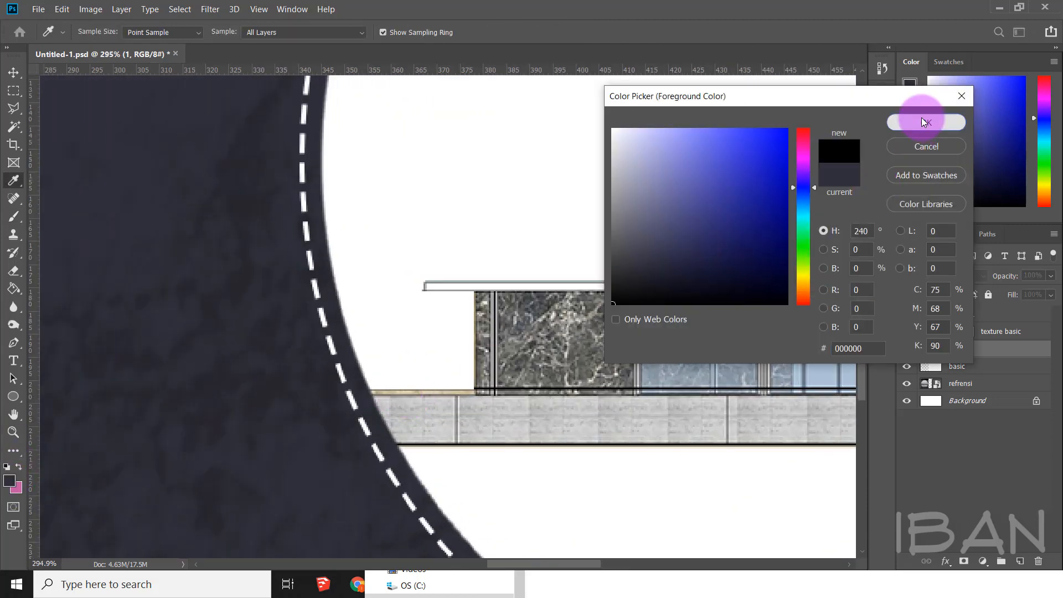
scroll(249, 377, down, 2)
shift+click(649, 372)
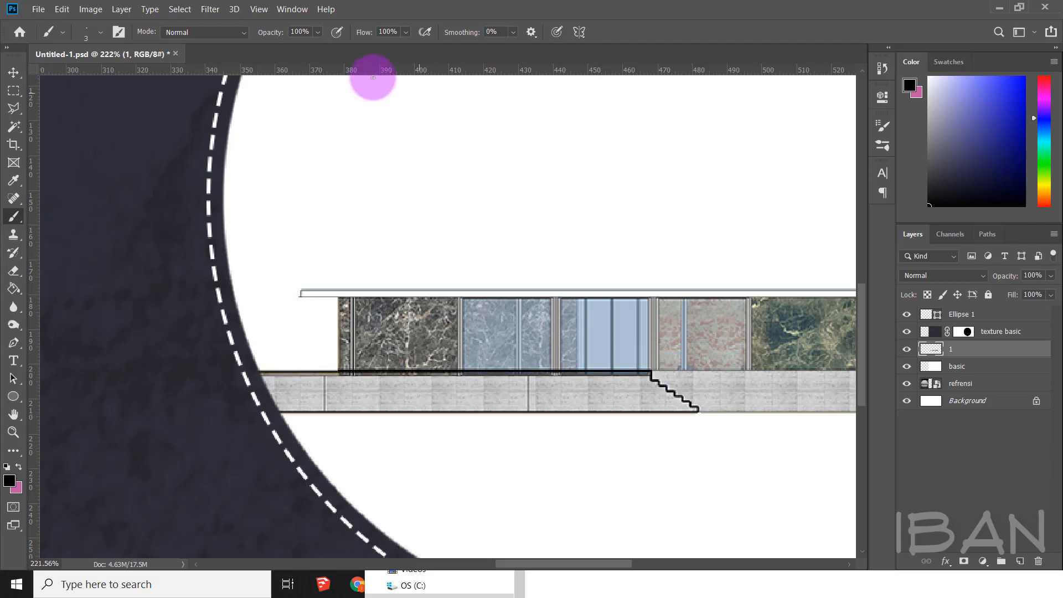
scroll(601, 411, up, 2)
scroll(273, 376, down, 2)
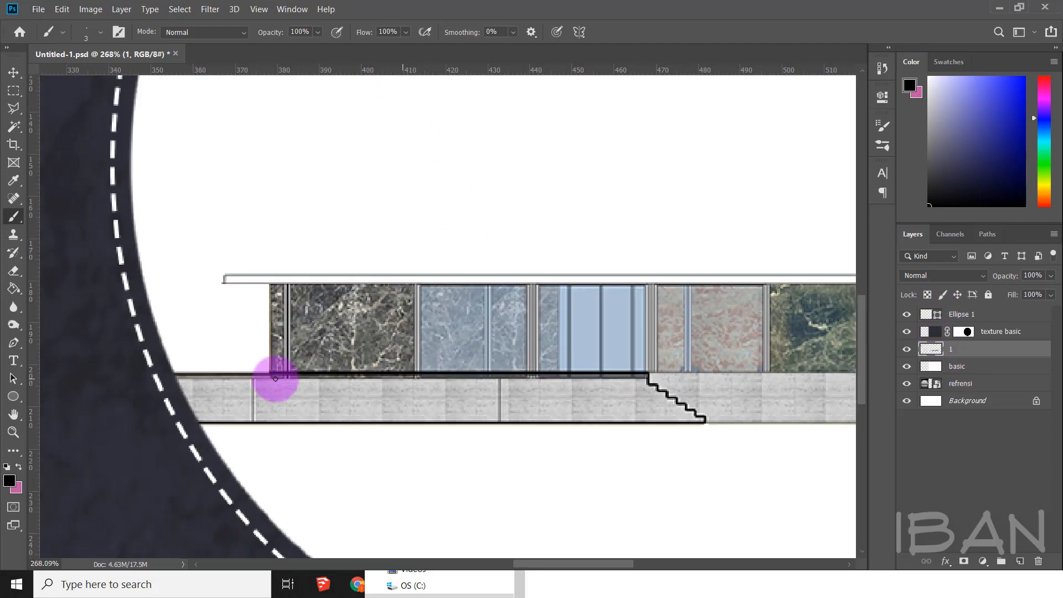
click(165, 379)
shift+click(649, 376)
scroll(648, 376, up, 2)
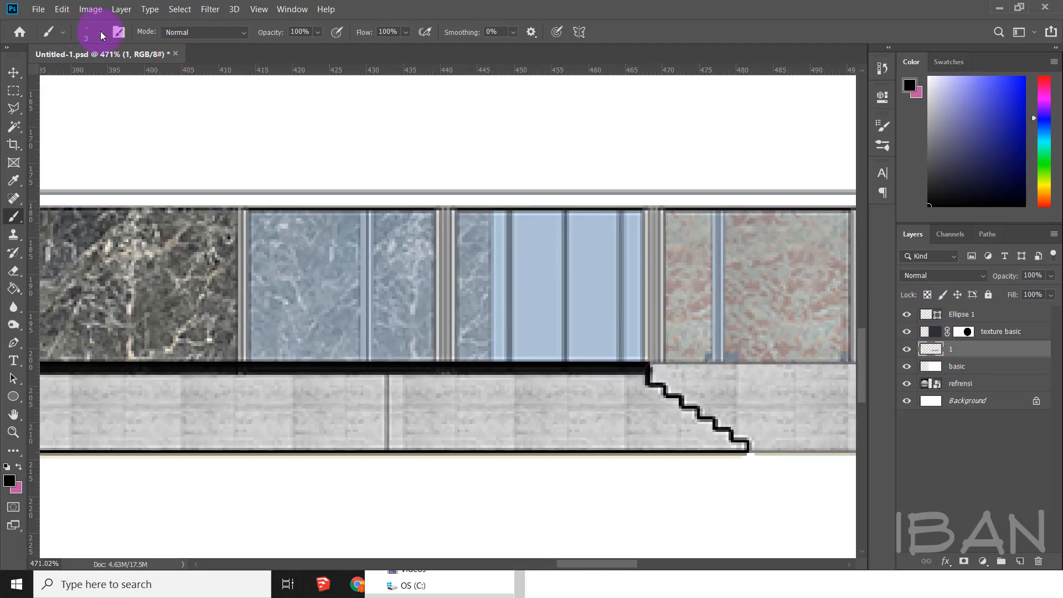
- Paint over the stair outline in black and continue the base line from the stairs to the circle's right edge
scroll(647, 396, up, 1)
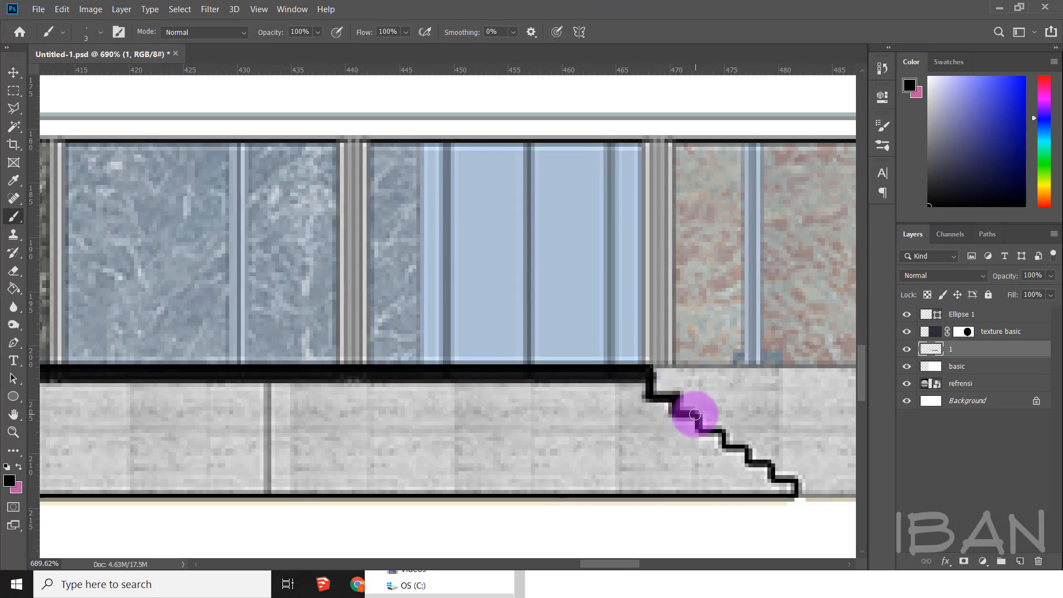
scroll(653, 415, down, 2)
scroll(608, 399, up, 1)
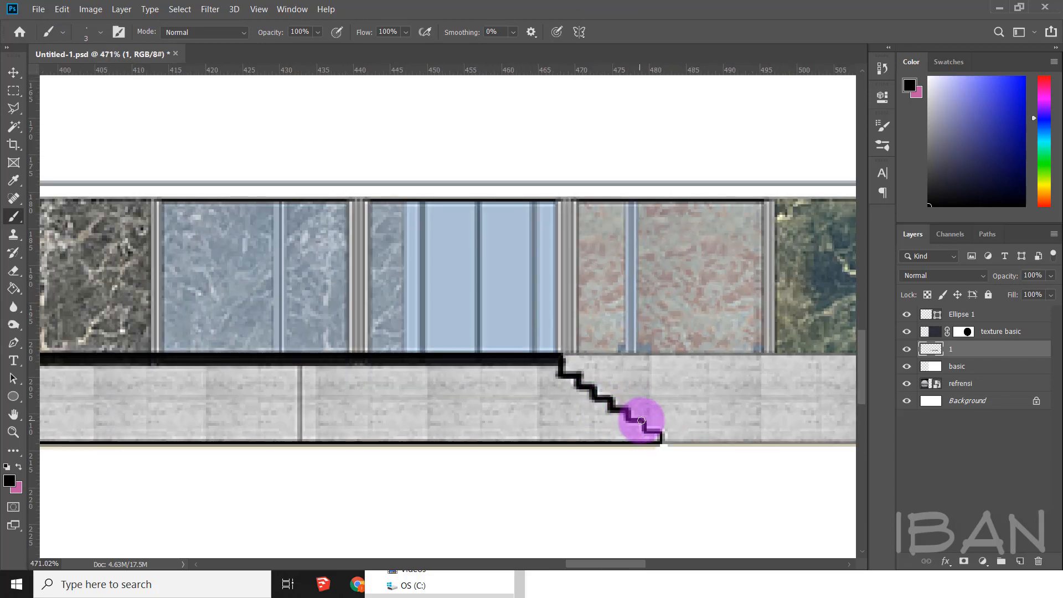
scroll(575, 356, down, 3)
scroll(386, 368, up, 1)
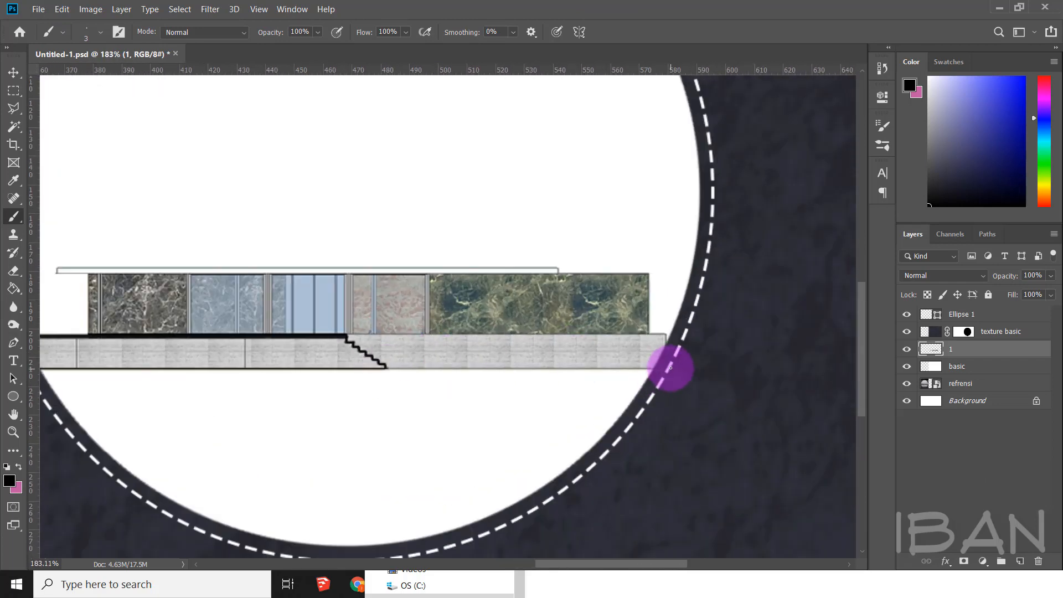
scroll(653, 368, down, 1)
scroll(388, 396, up, 1)
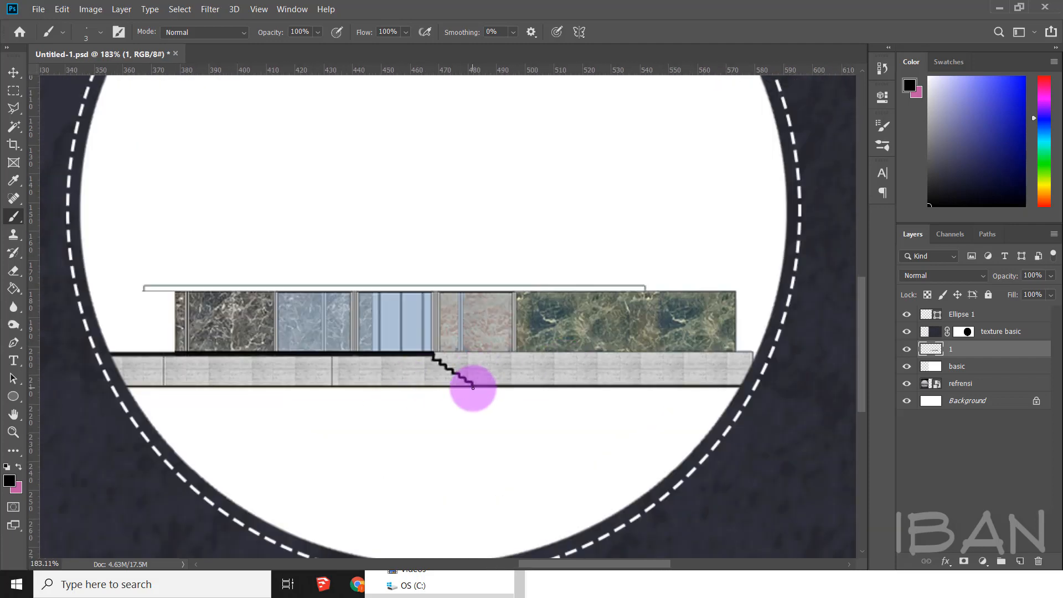
- Select the concrete base below the floor line left of the stairs with the Rectangular Marquee and delete it
scroll(510, 373, down, 3)
scroll(664, 371, up, 2)
scroll(664, 371, up, 1)
click(14, 90)
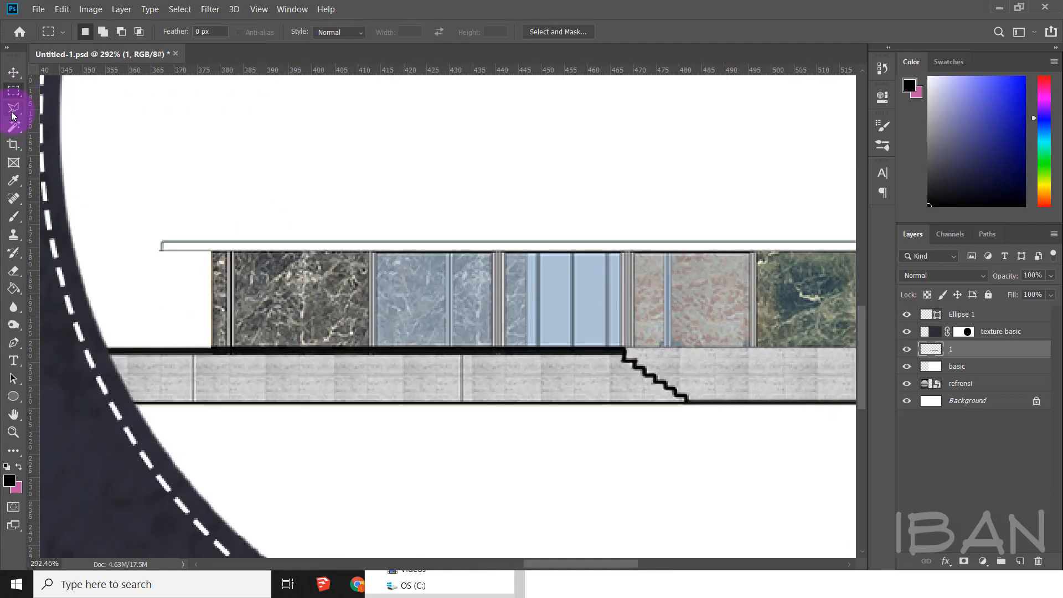
drag(565, 437, 83, 358)
key(Delete)
drag(440, 381, 468, 385)
scroll(430, 404, down, 1)
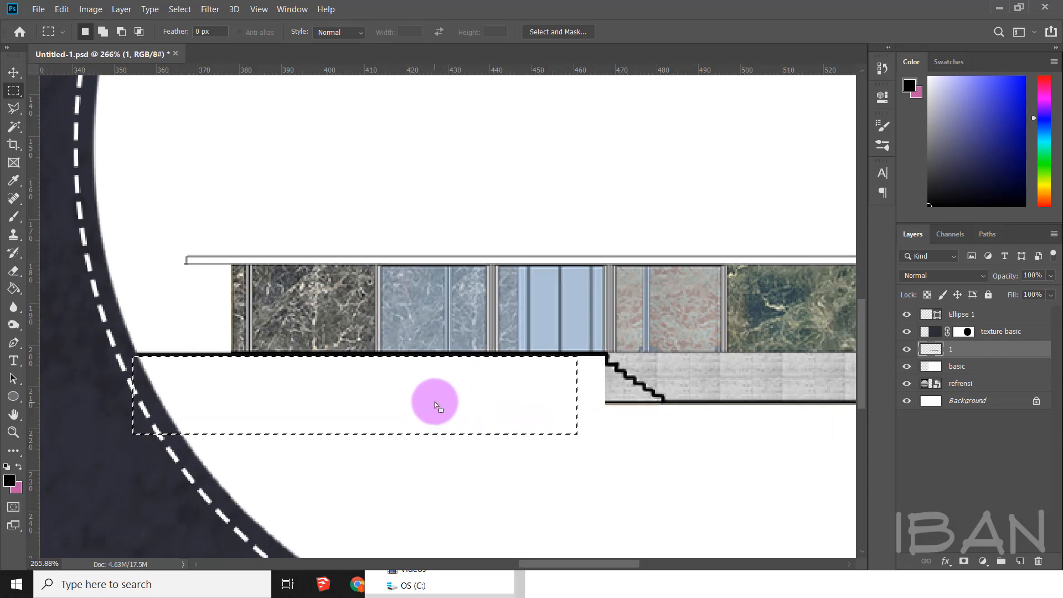
- Select the leftover concrete beneath the stair outline with the Rectangular Marquee and delete it
scroll(684, 380, up, 3)
mouse_move(582, 440)
mouse_down()
mouse_move(527, 308)
mouse_move(688, 435)
mouse_up()
scroll(517, 367, down, 3)
scroll(516, 367, down, 2)
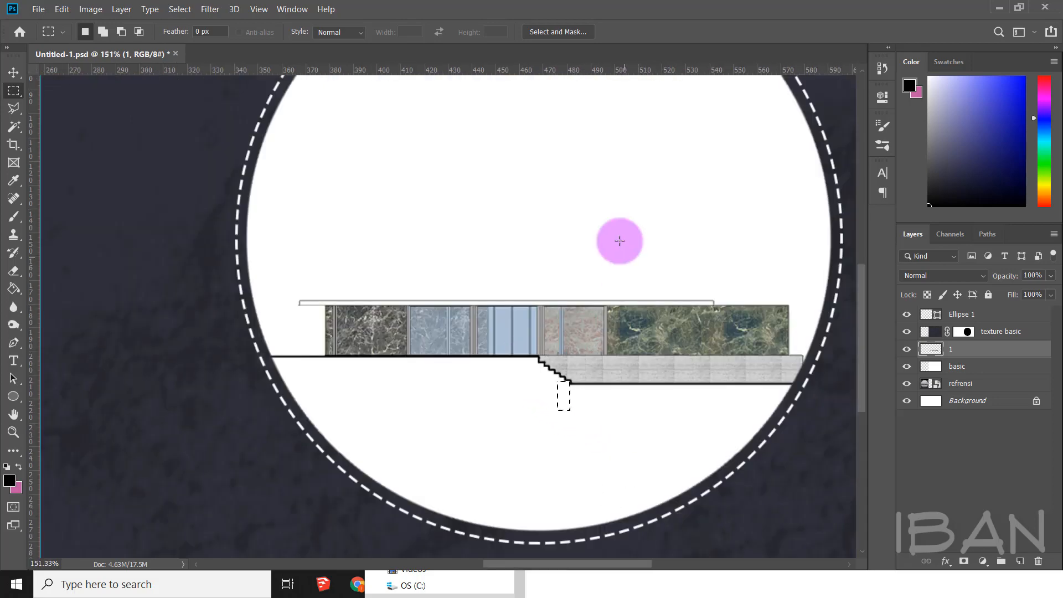
scroll(492, 382, down, 2)
- Select the roof slab's white interior with the Magic Wand and fill it with black using the Paint Bucket
scroll(466, 326, up, 4)
key(g)
scroll(363, 321, up, 2)
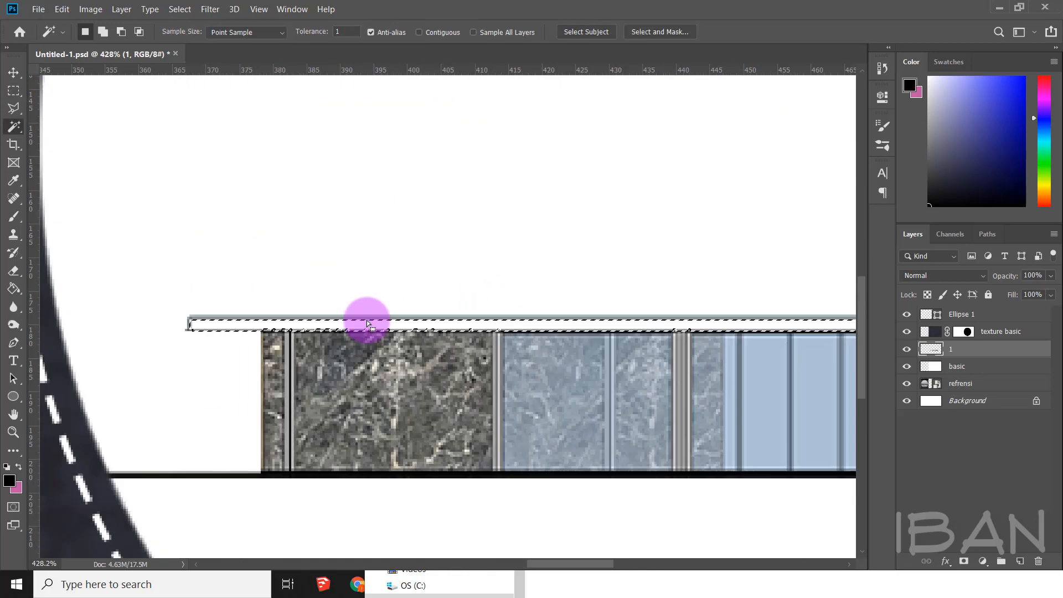
click(320, 326)
scroll(273, 296, down, 2)
scroll(492, 291, up, 4)
scroll(672, 327, down, 5)
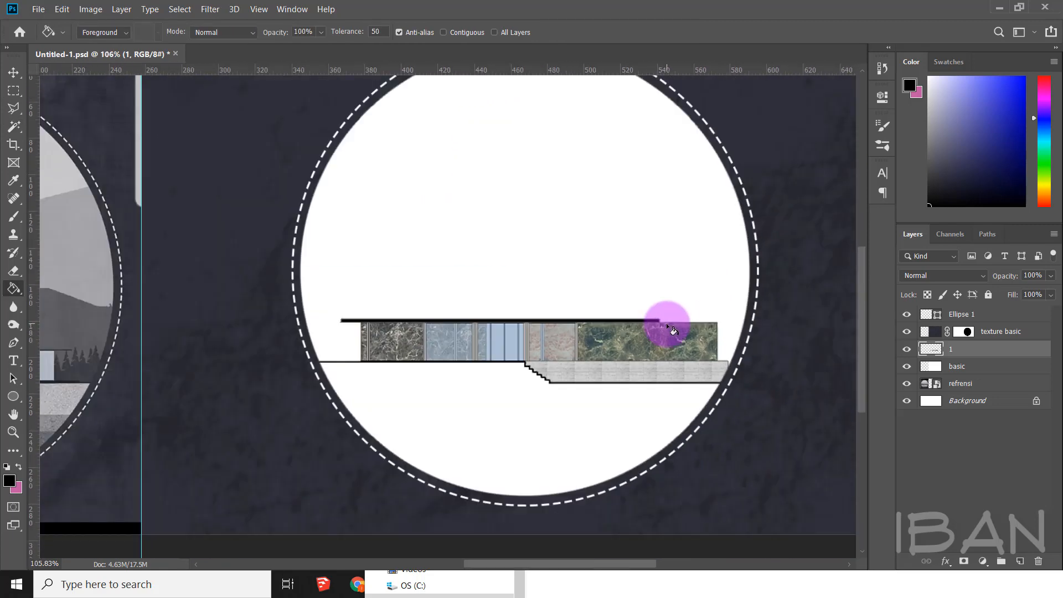
- Move the pavilion section slightly to the left inside the circular opening
key(v)
drag(633, 334, 608, 363)
scroll(598, 349, down, 1)
scroll(608, 363, up, 1)
- Create a new layer named bawha directly above layer 1
key(b)
scroll(625, 374, up, 1)
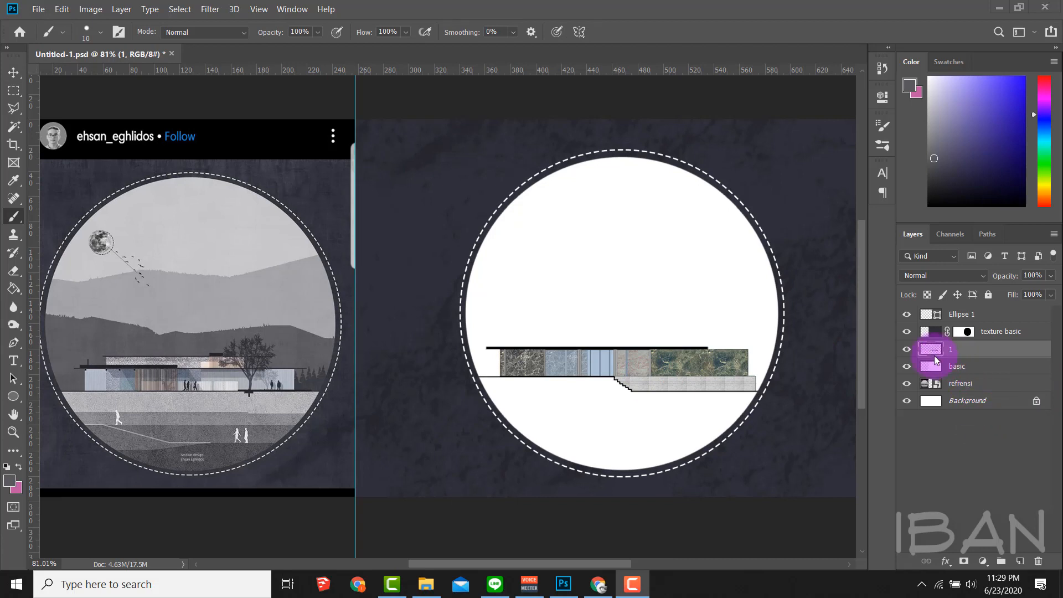
click(907, 349)
click(907, 349)
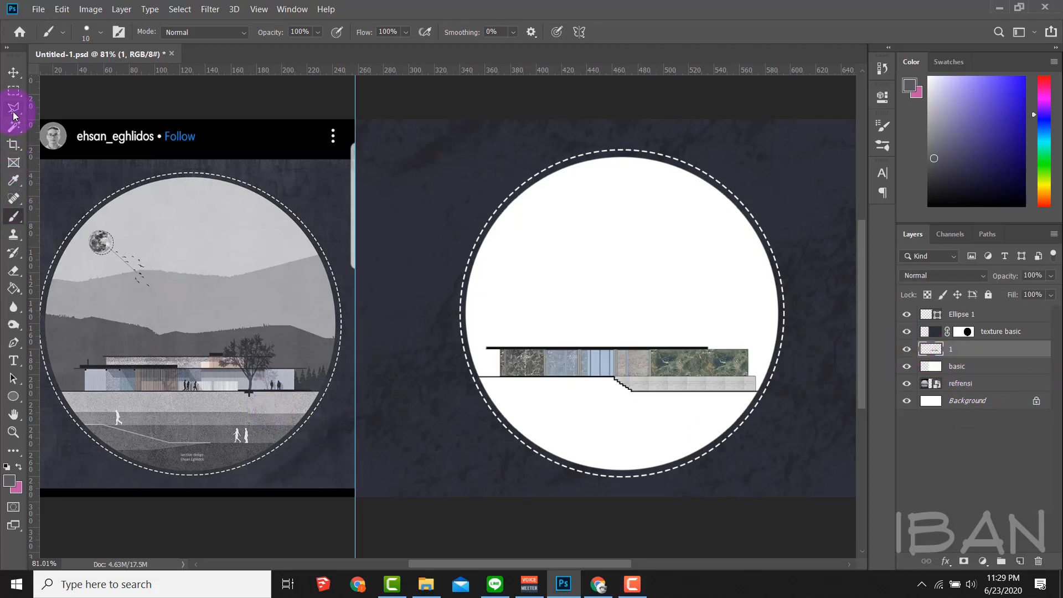
click(1021, 562)
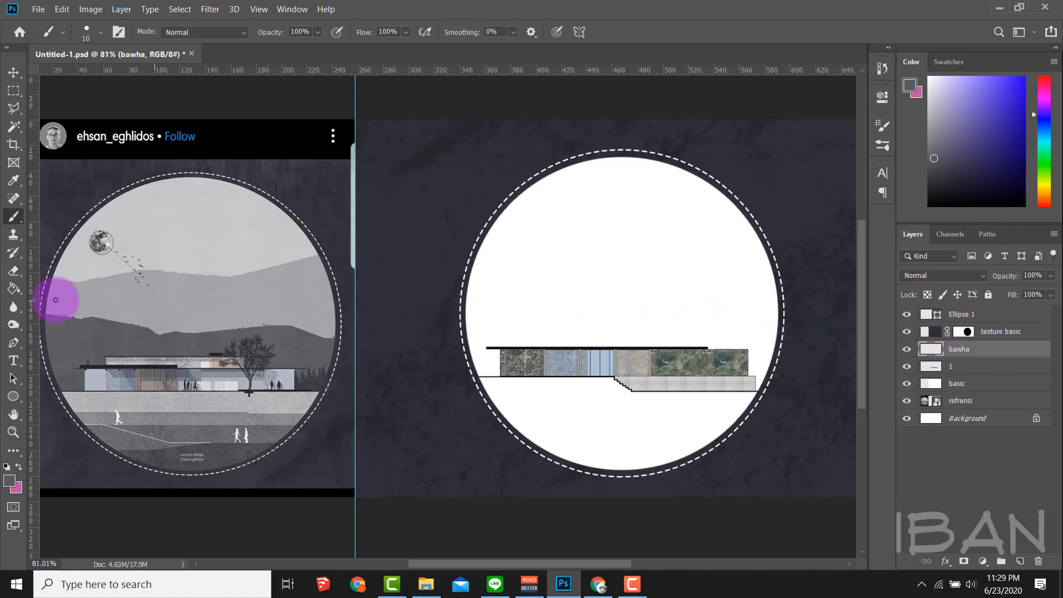
mouse_move(477, 284)
mouse_down()
mouse_move(637, 273)
mouse_move(444, 273)
mouse_move(659, 238)
mouse_move(522, 302)
mouse_move(477, 308)
mouse_up()
key(ctrl+z)
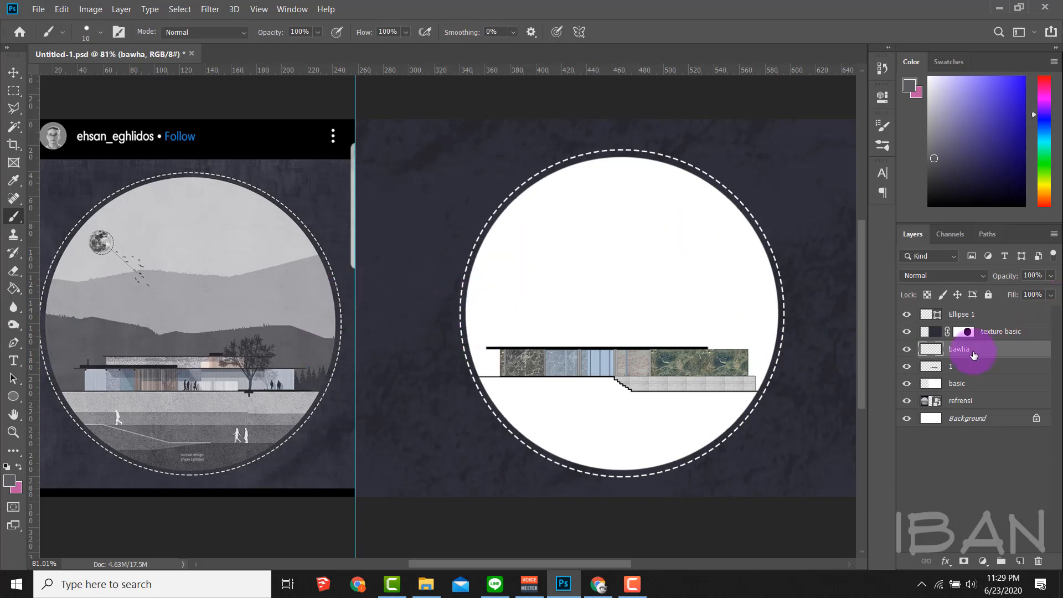
drag(973, 351, 973, 310)
mouse_move(560, 294)
mouse_down()
mouse_move(425, 277)
mouse_move(570, 147)
mouse_move(689, 161)
mouse_up()
key(ctrl+z)
drag(1008, 314, 973, 356)
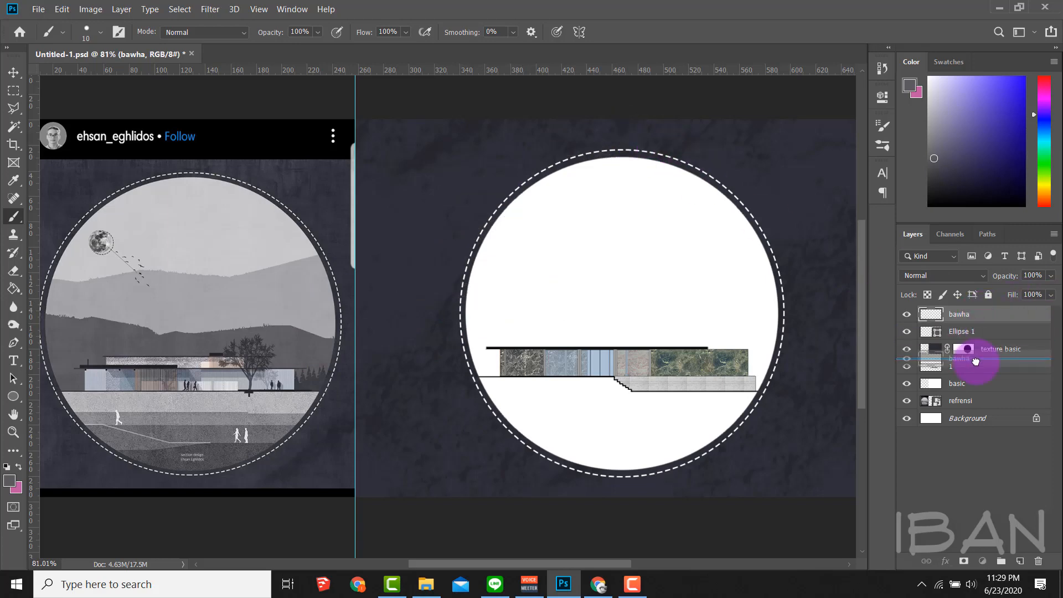
scroll(641, 354, down, 3)
scroll(493, 359, up, 2)
scroll(493, 359, up, 1)
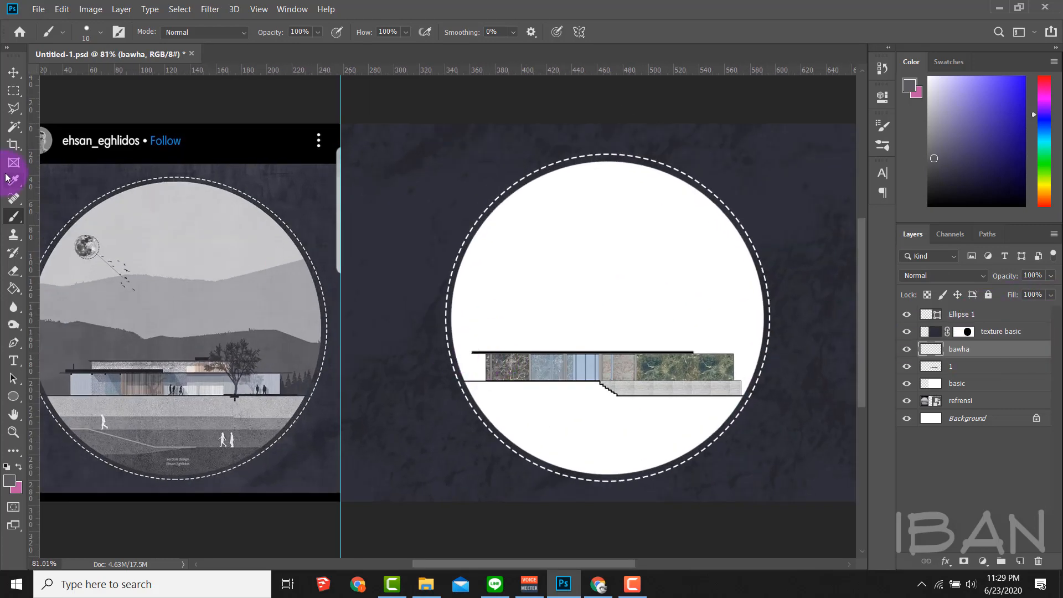
- Try to select the ground area below the floor line with the Magic Wand
click(14, 108)
scroll(482, 368, up, 1)
scroll(577, 397, down, 2)
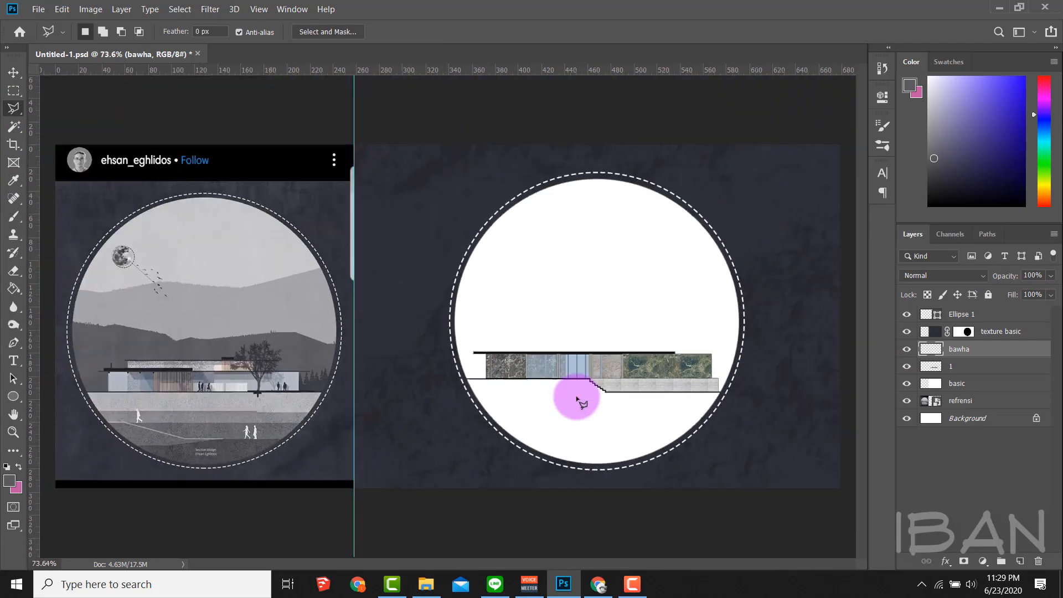
scroll(542, 415, up, 1)
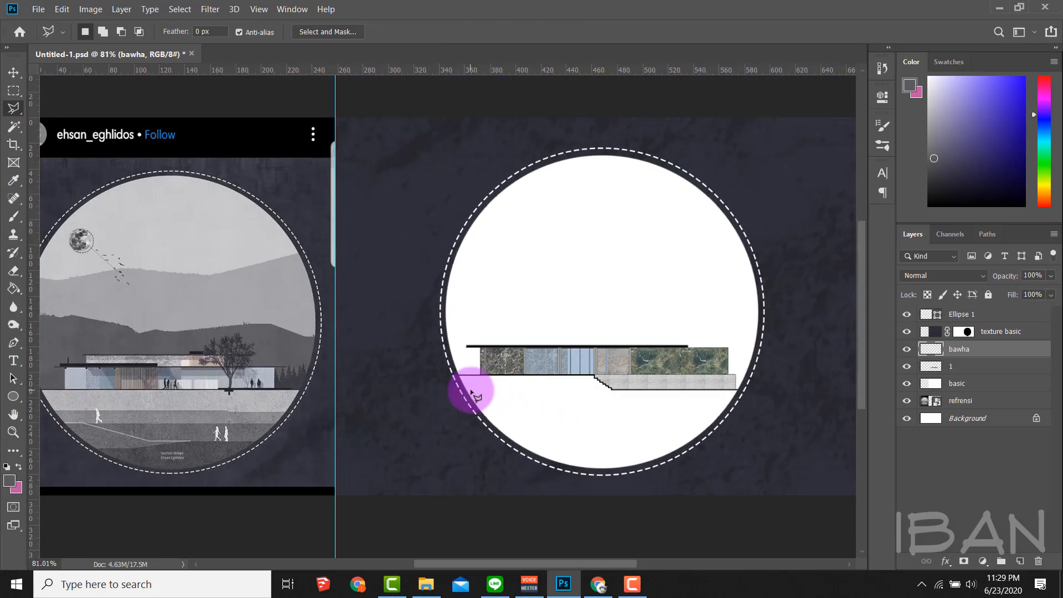
scroll(469, 379, up, 3)
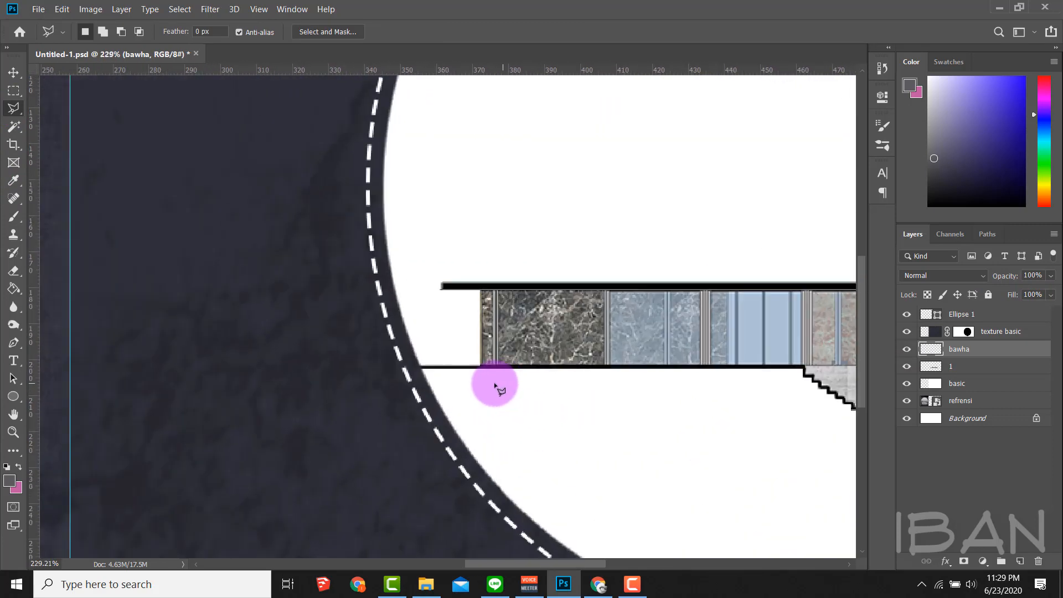
scroll(325, 368, down, 3)
key(w)
click(455, 404)
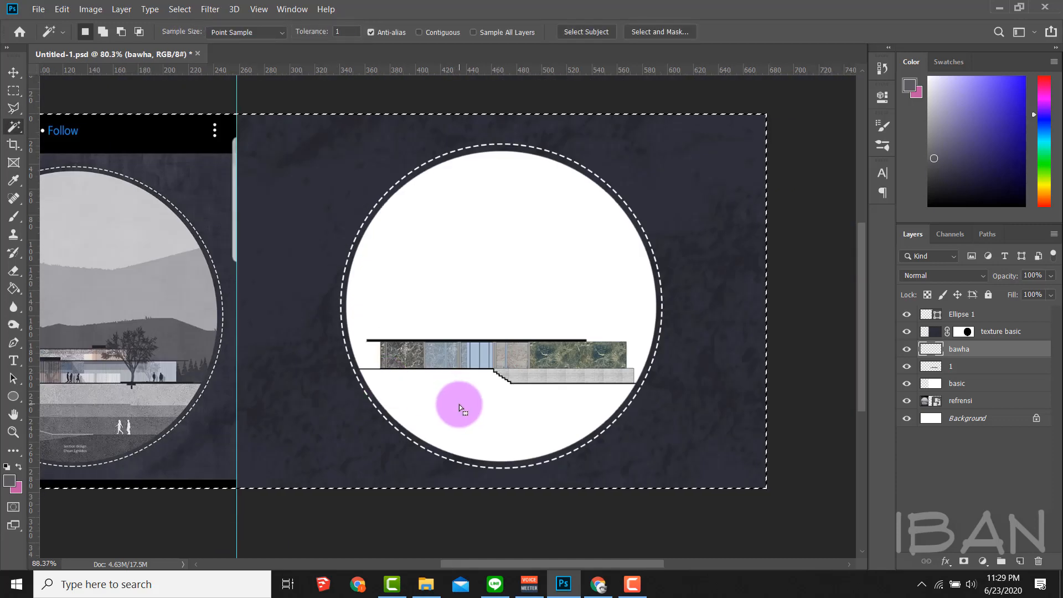
scroll(460, 404, up, 1)
- Select the ground with the Polygonal Lasso, following the floor line, crossing the concrete base and closing around the lower part of the circle
click(13, 108)
scroll(575, 391, up, 3)
click(637, 381)
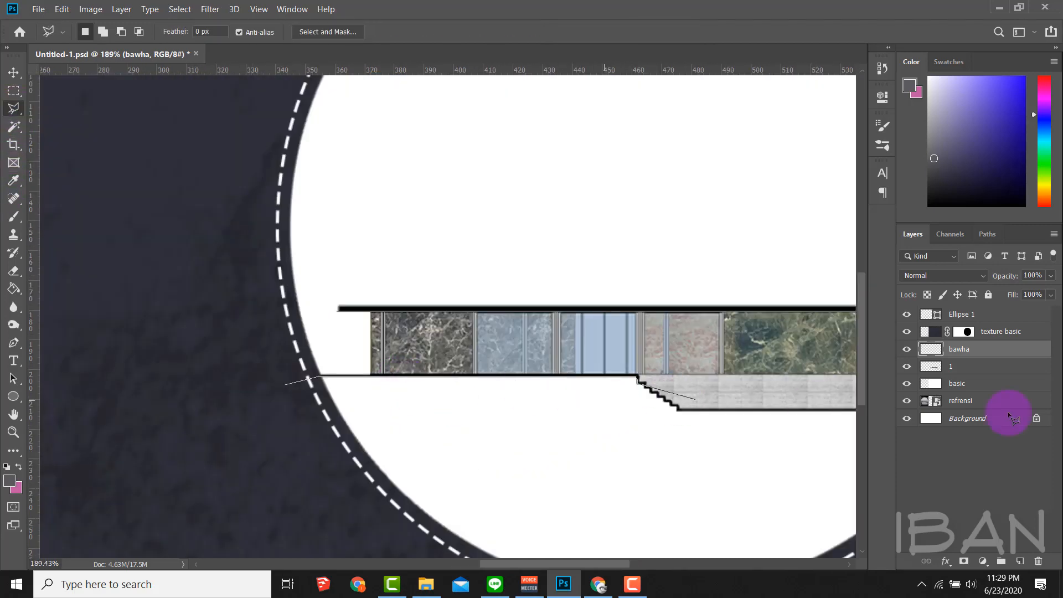
click(741, 381)
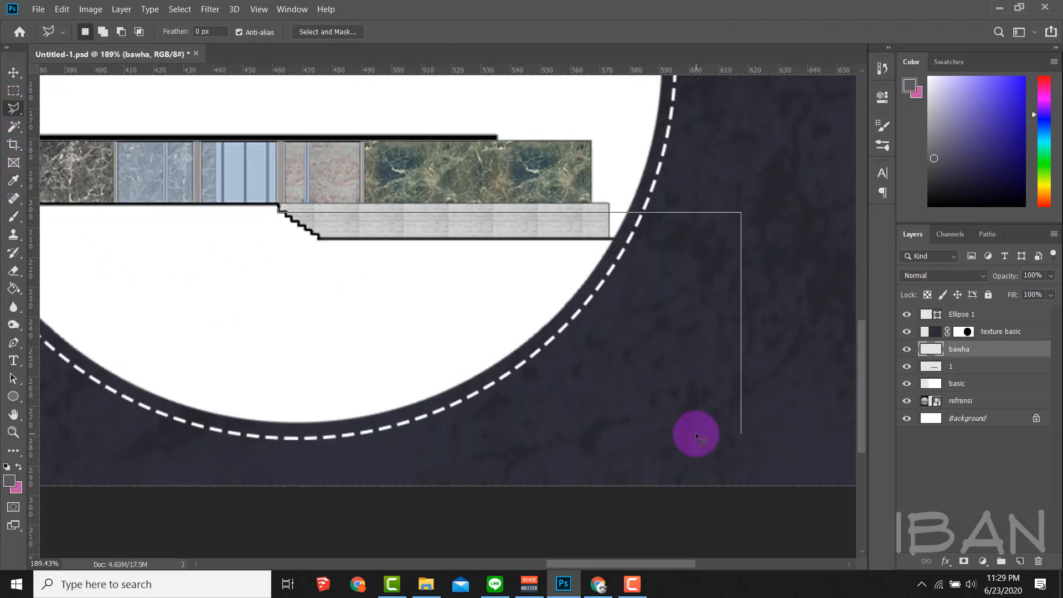
click(710, 476)
click(293, 420)
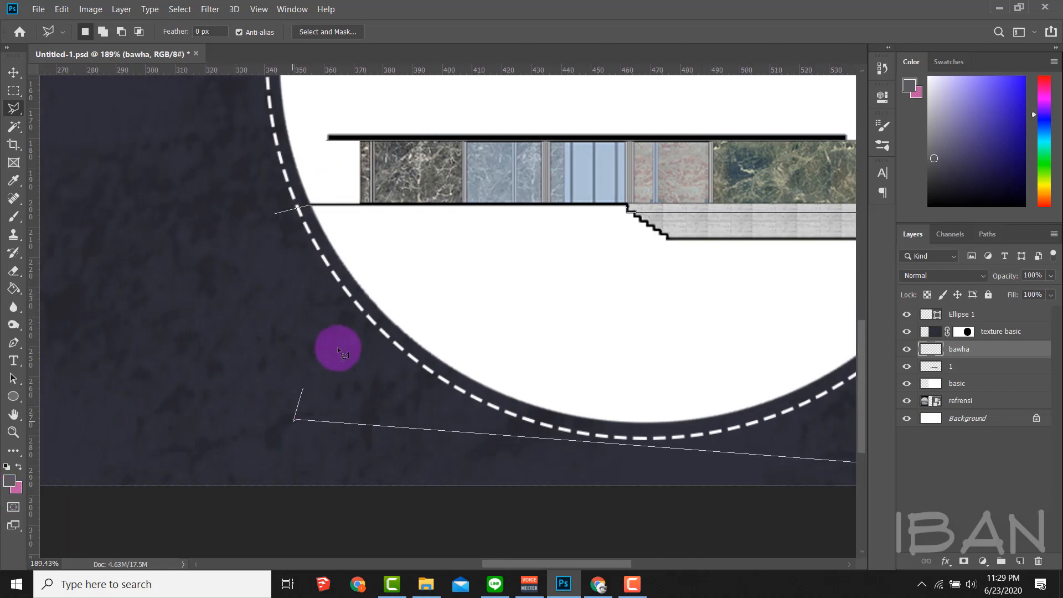
double_click(293, 347)
scroll(423, 345, down, 3)
- Sample the light grey from the reference's upper ground layer, fill the ground selection with it and deselect
key(g)
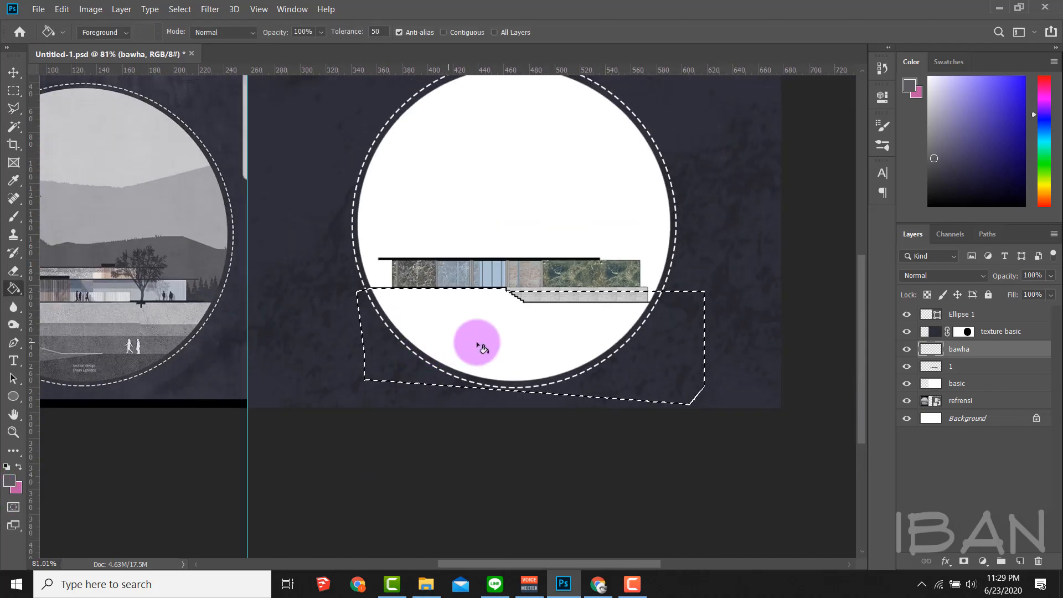
scroll(482, 346, up, 2)
scroll(259, 386, up, 3)
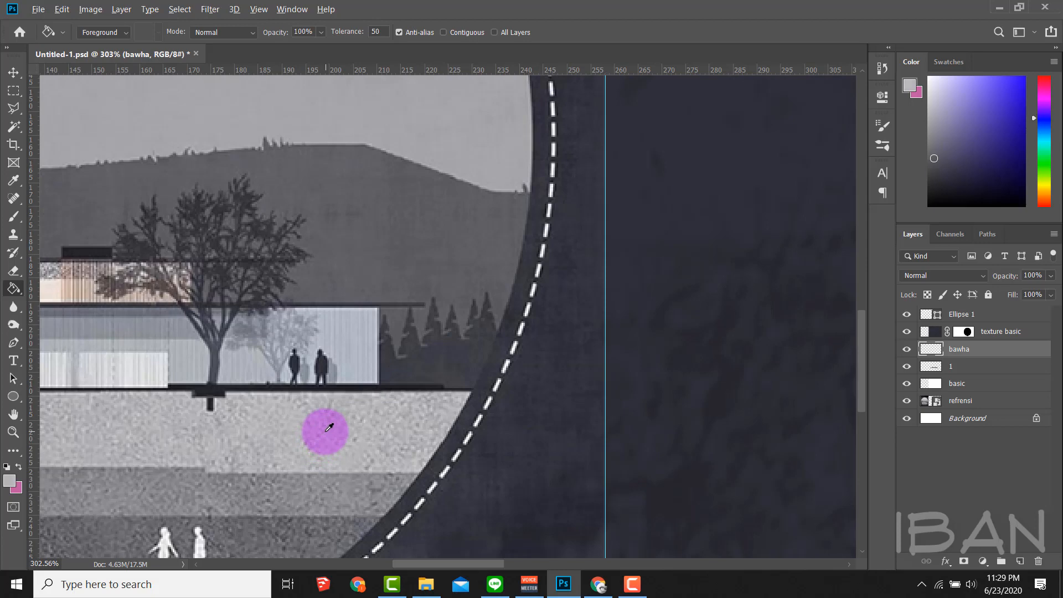
scroll(329, 427, down, 5)
click(551, 403)
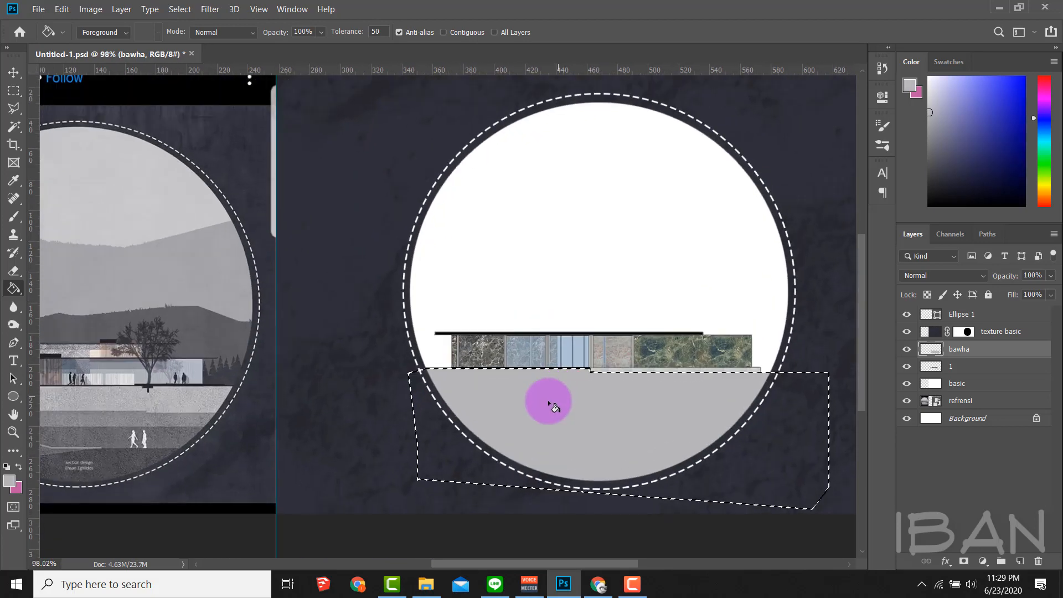
scroll(551, 403, up, 1)
key(ctrl+d)
- Move the bawha ground layer below layer 1 so the section lies on top
click(990, 350)
drag(988, 352, 975, 374)
scroll(656, 327, up, 2)
key(v)
- Rename layer 1 to modeling and the grey ground layer to bawh
click(648, 299)
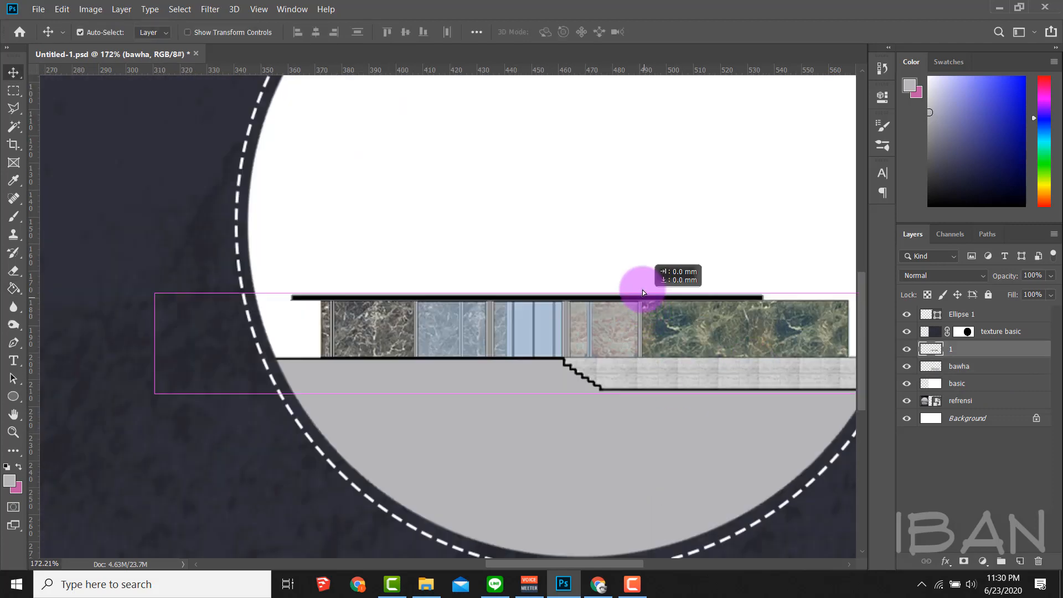
scroll(517, 304, down, 2)
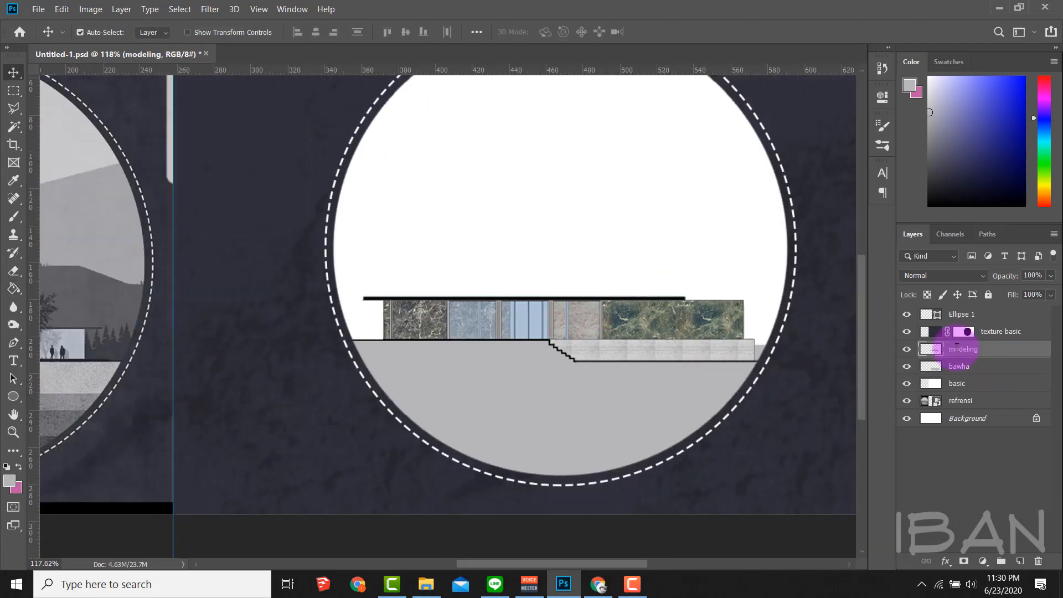
double_click(966, 368)
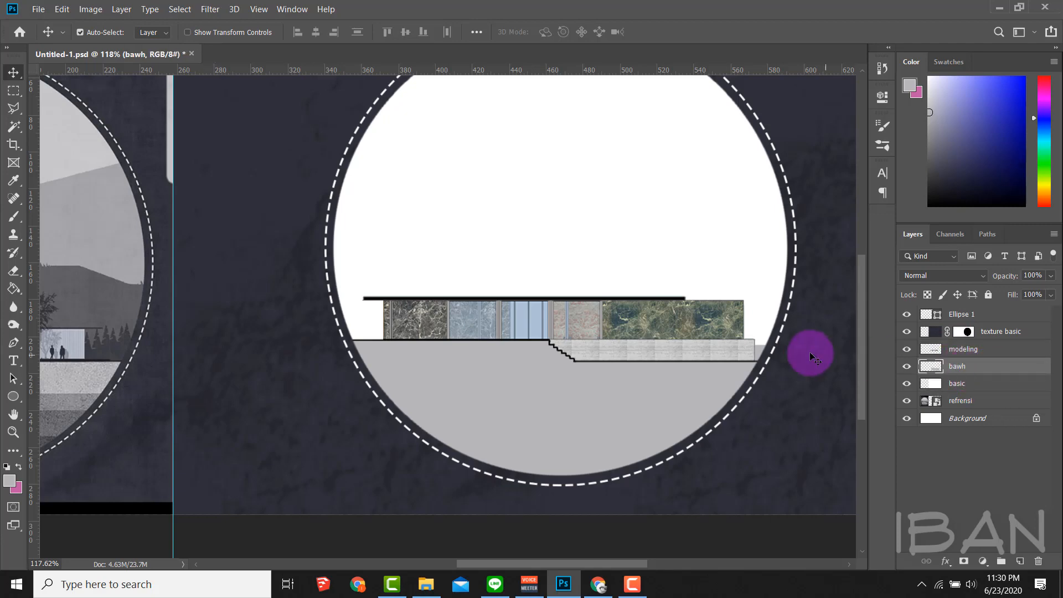
- Select the excess grey fill right of the concrete base, above the base line, with the Rectangular Marquee and delete it
scroll(812, 351, up, 2)
key(o)
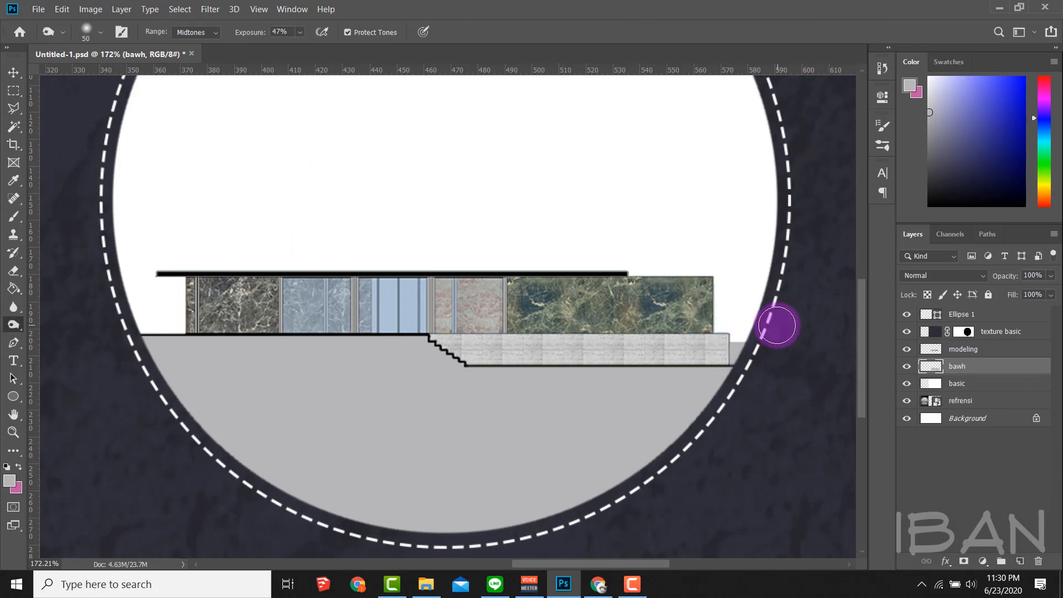
click(14, 91)
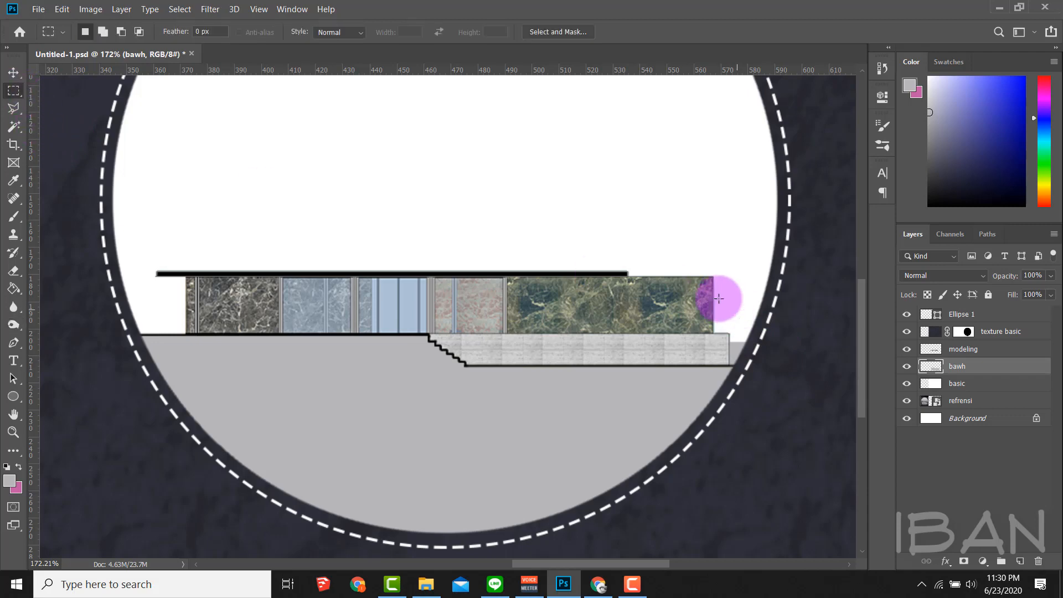
drag(685, 256, 788, 361)
scroll(788, 360, down, 3)
scroll(667, 375, down, 1)
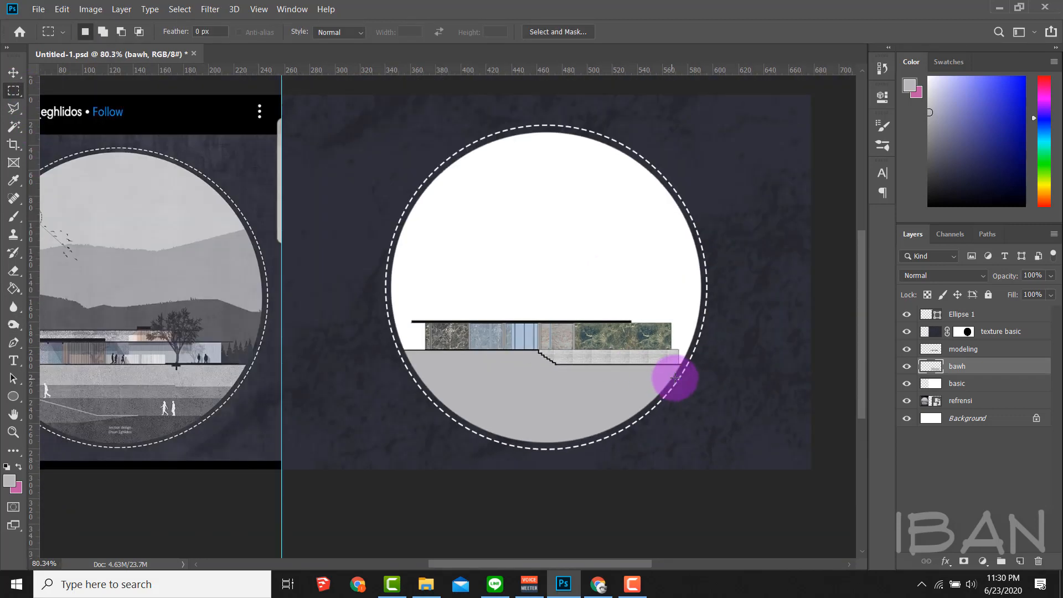
- Outline a wavy horizontal band across the grey ground with the Polygonal Lasso, extending past both edges of the circle
key(l)
scroll(521, 332, down, 3)
scroll(455, 409, up, 3)
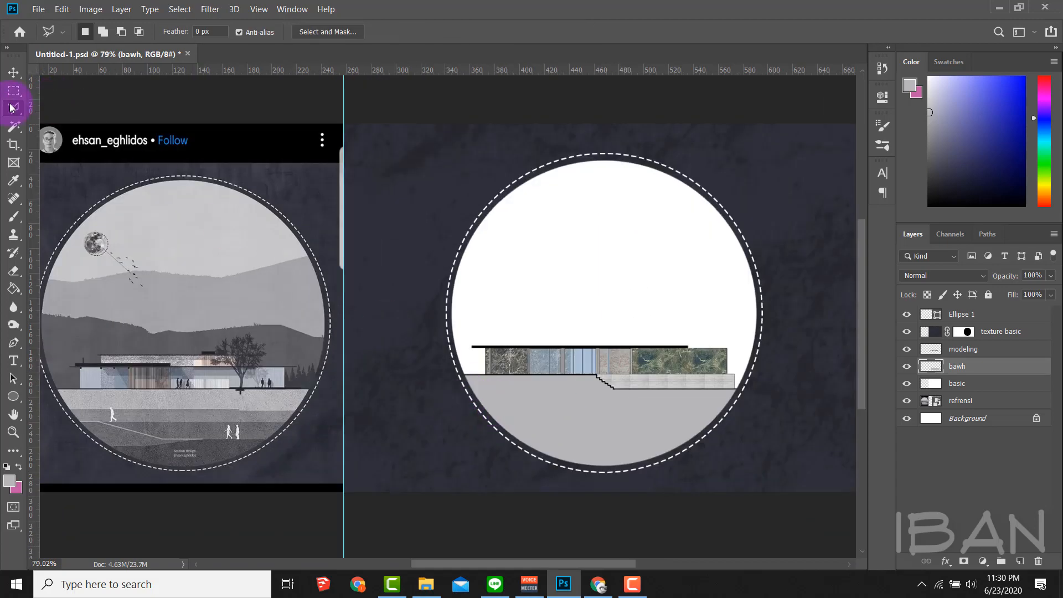
click(470, 406)
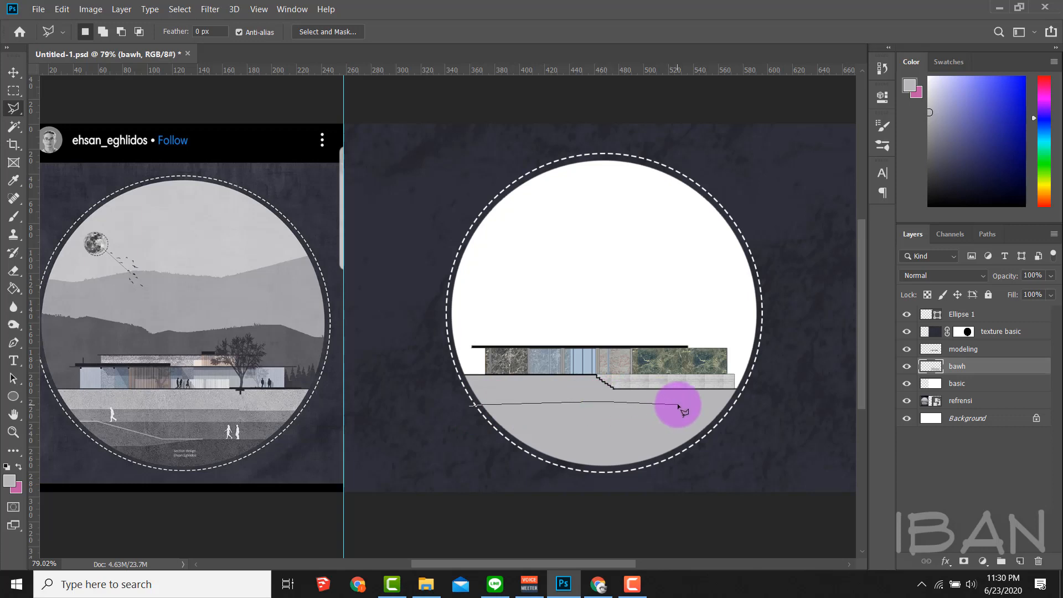
click(756, 407)
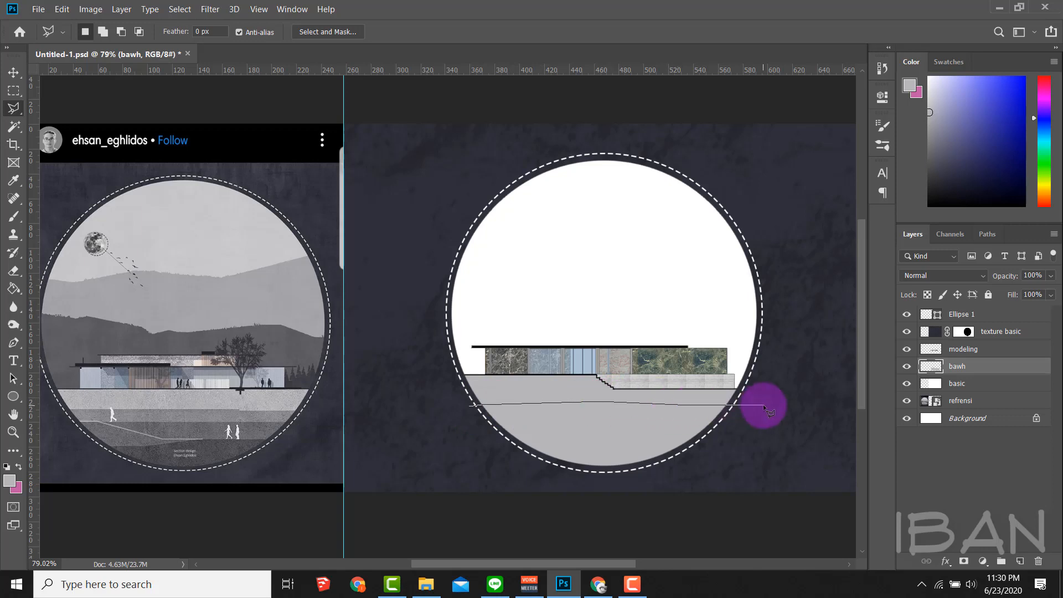
click(748, 418)
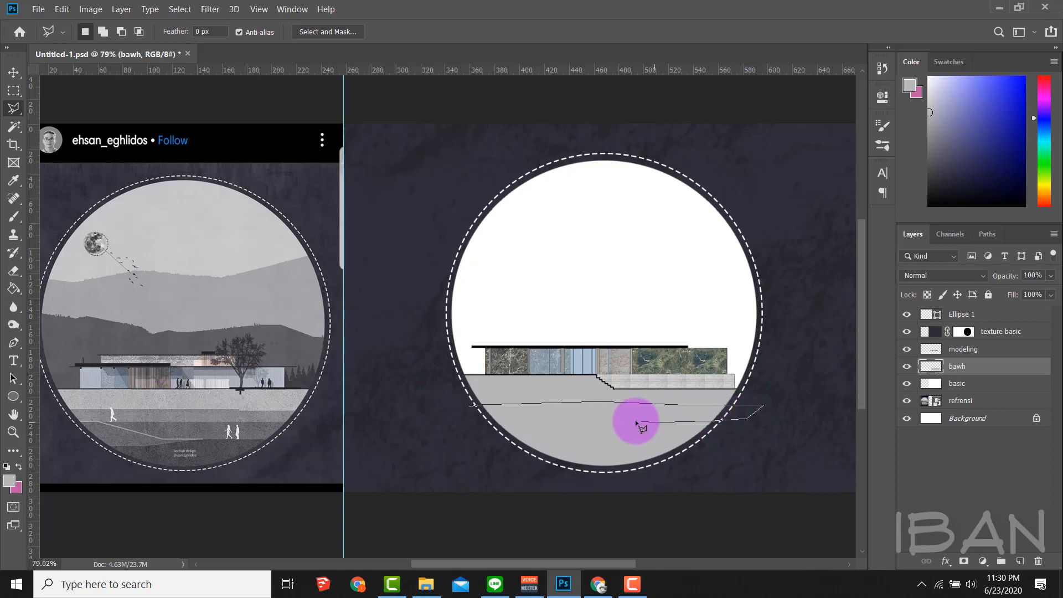
mouse_move(637, 424)
mouse_down()
mouse_move(560, 420)
mouse_move(472, 437)
mouse_move(465, 414)
mouse_up()
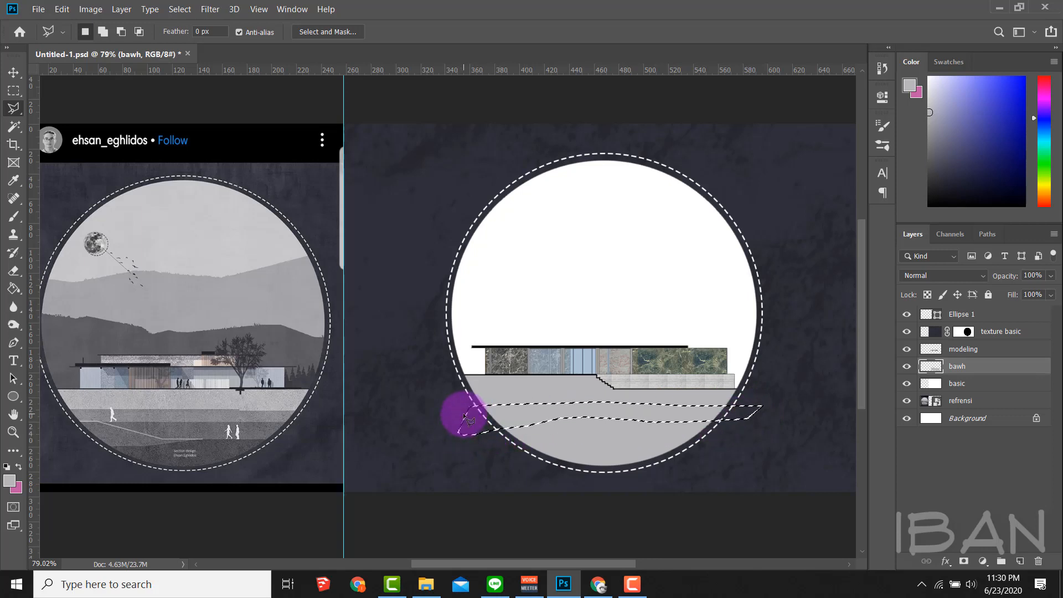
- Sample a darker grey from the reference's ground, fill the wavy band selection with it and deselect
key(g)
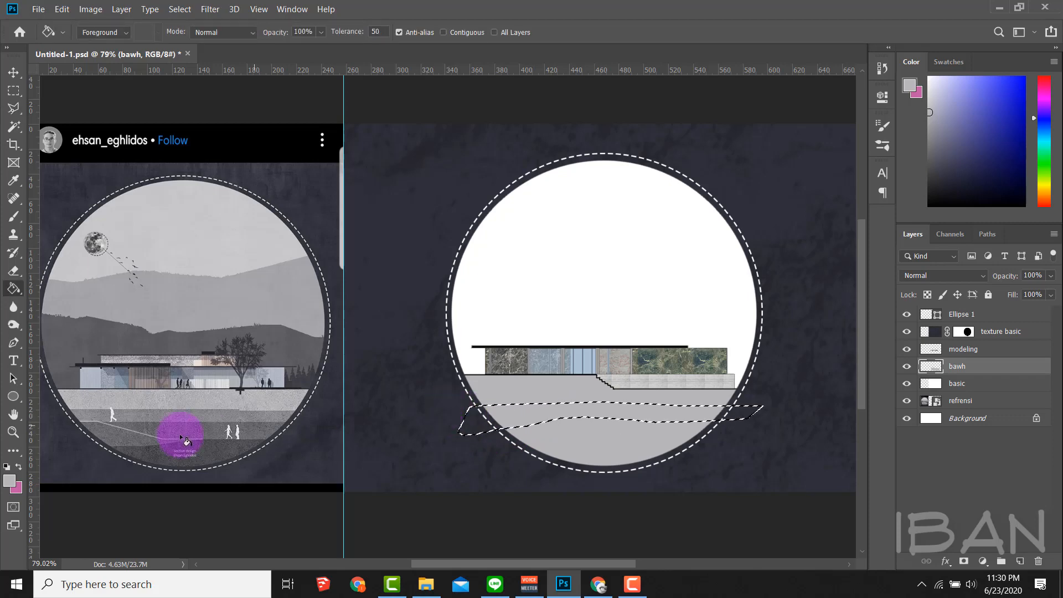
scroll(192, 425, up, 6)
alt+click(224, 394)
scroll(219, 399, down, 4)
scroll(226, 404, down, 4)
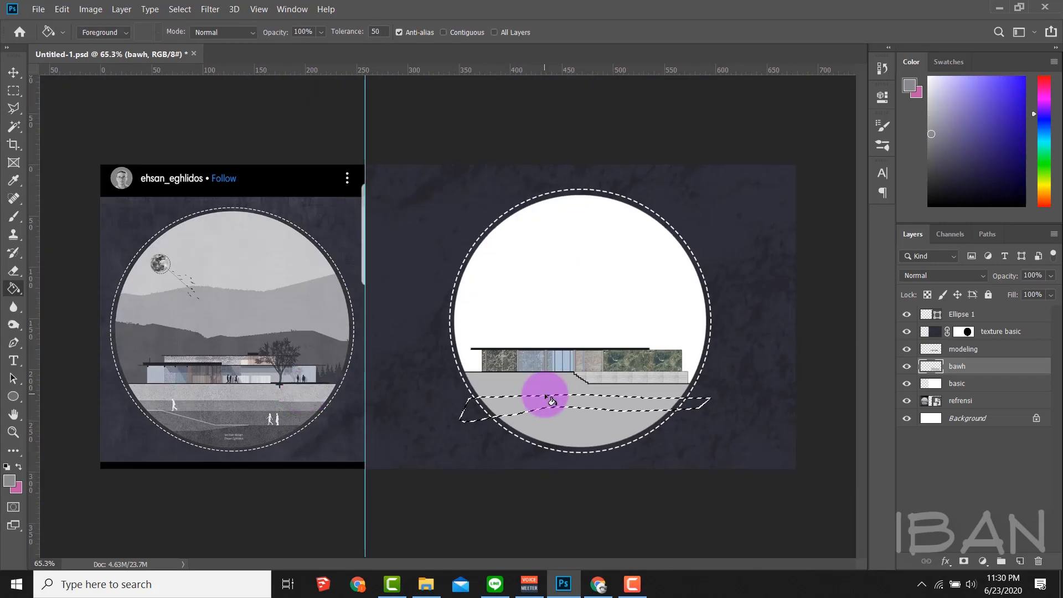
scroll(546, 396, up, 4)
click(552, 404)
scroll(551, 403, down, 4)
key(ctrl+d)
click(536, 398)
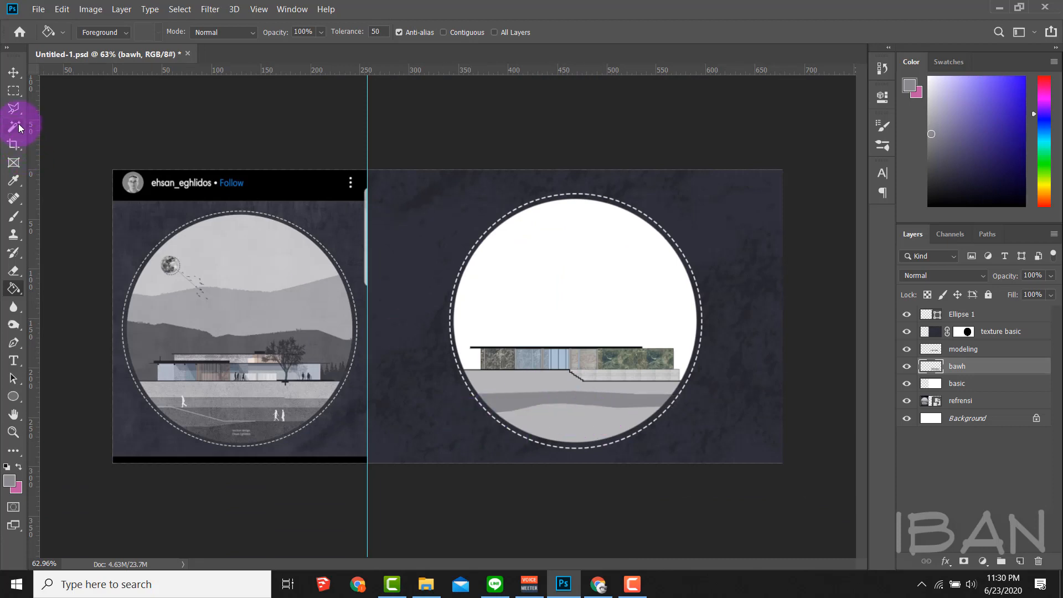
- Outline a second wavy band with the Polygonal Lasso directly below the darker grey ground band, extending past both edges of the circle
click(14, 108)
scroll(504, 388, up, 3)
scroll(509, 437, down, 2)
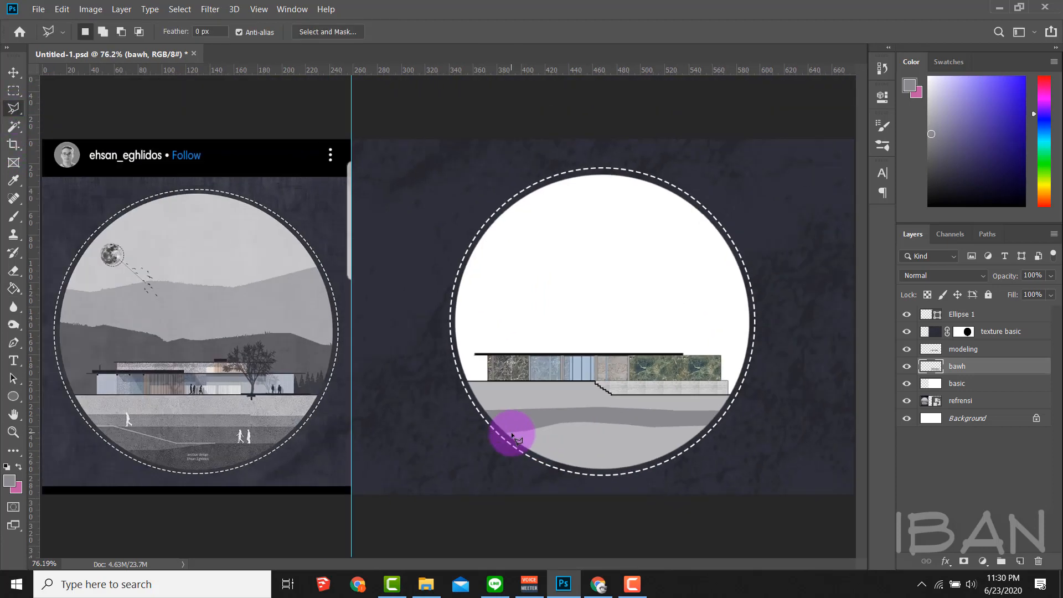
scroll(505, 439, up, 2)
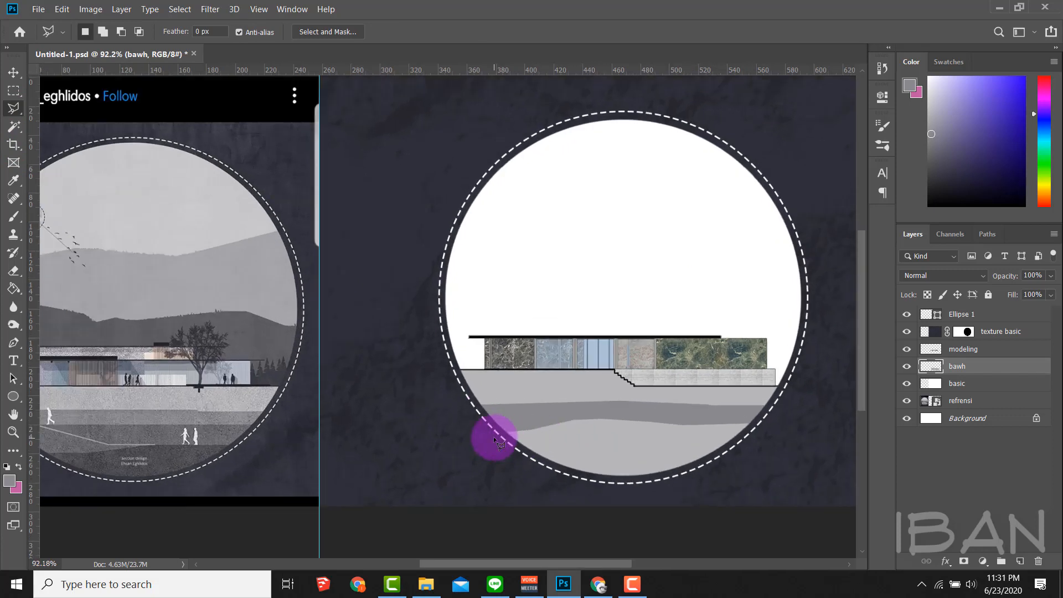
drag(486, 435, 539, 428)
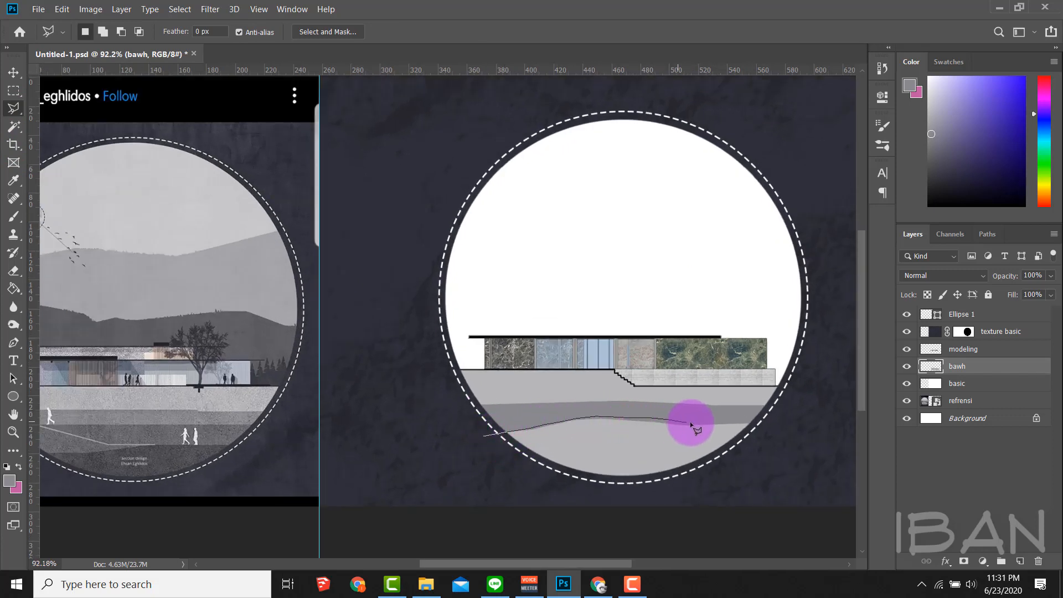
mouse_move(690, 423)
mouse_down()
mouse_move(767, 418)
mouse_move(771, 450)
mouse_move(686, 460)
mouse_move(619, 460)
mouse_move(669, 448)
mouse_move(485, 454)
mouse_up()
double_click(476, 453)
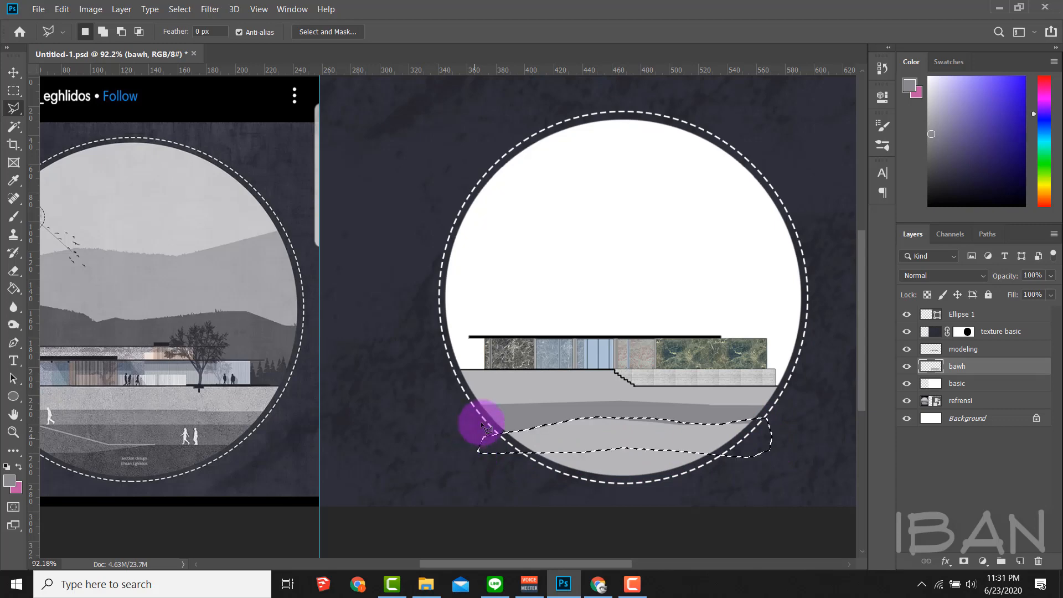
- Sample a darker grey from the reference's ground, fill the second wavy band selection with it and deselect
key(g)
scroll(194, 455, up, 6)
alt+click(236, 397)
scroll(235, 398, down, 6)
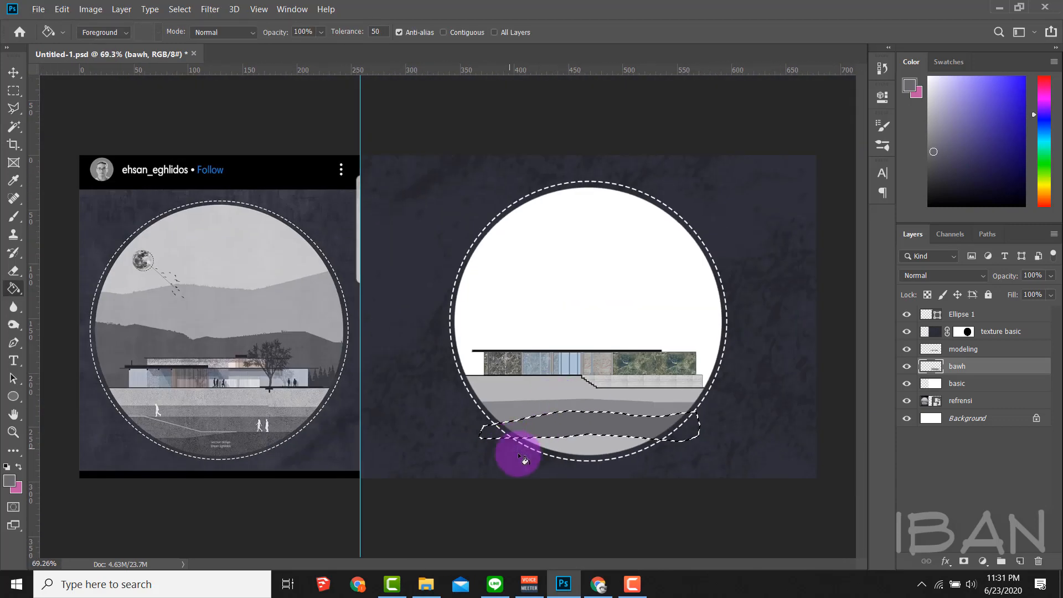
scroll(571, 465, up, 2)
click(39, 211)
- Outline the remaining ground area at the bottom of the circle with the Polygonal Lasso, following the lower edge of the second band
click(13, 108)
click(584, 466)
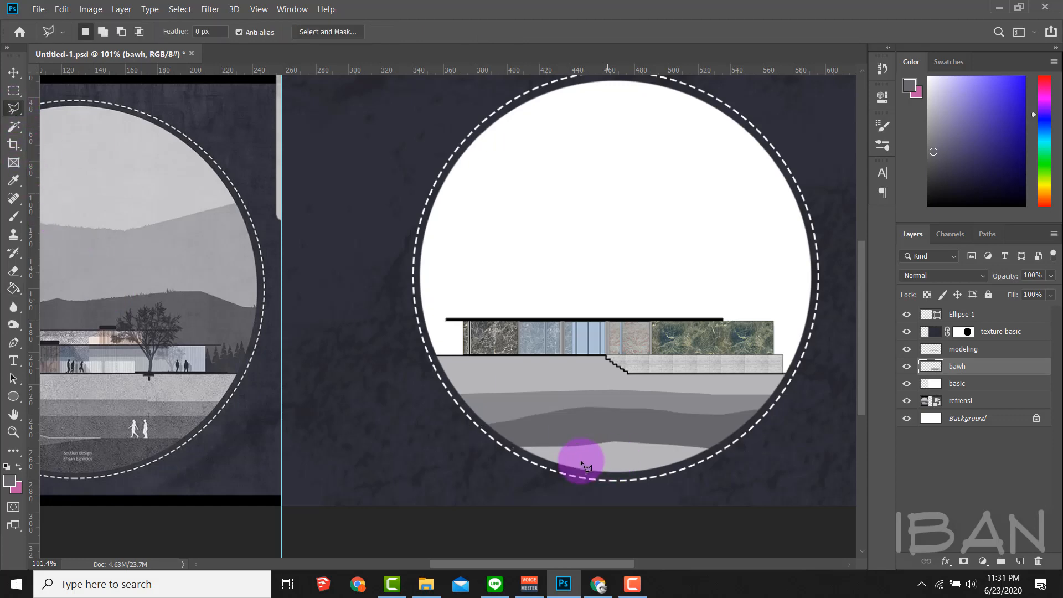
drag(538, 444, 754, 447)
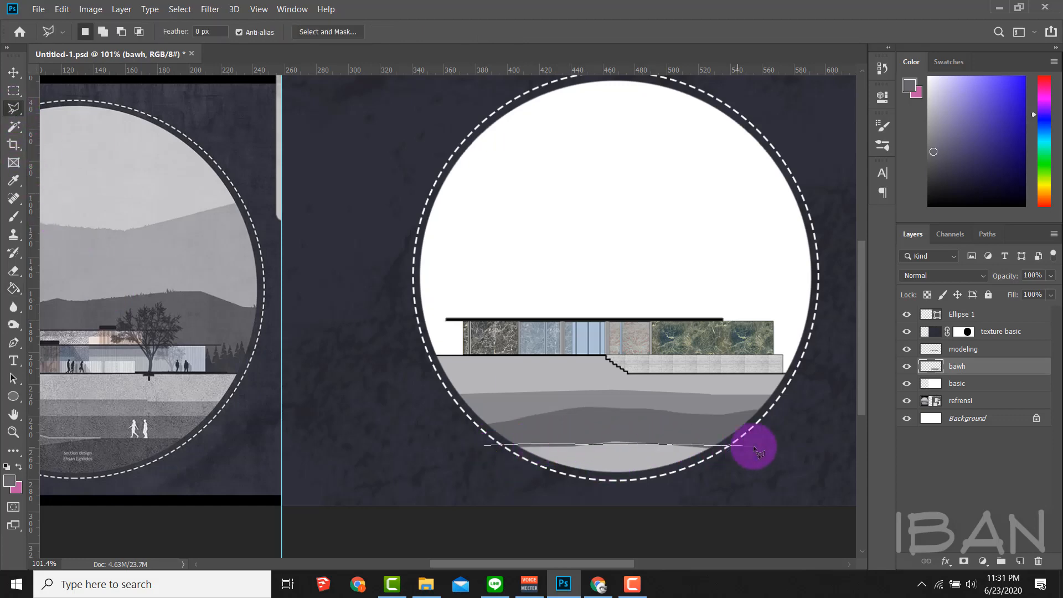
double_click(486, 478)
- Sample the darkest grey from the reference's lowest ground band, fill the bottom selection with it and deselect
scroll(540, 416, down, 2)
key(g)
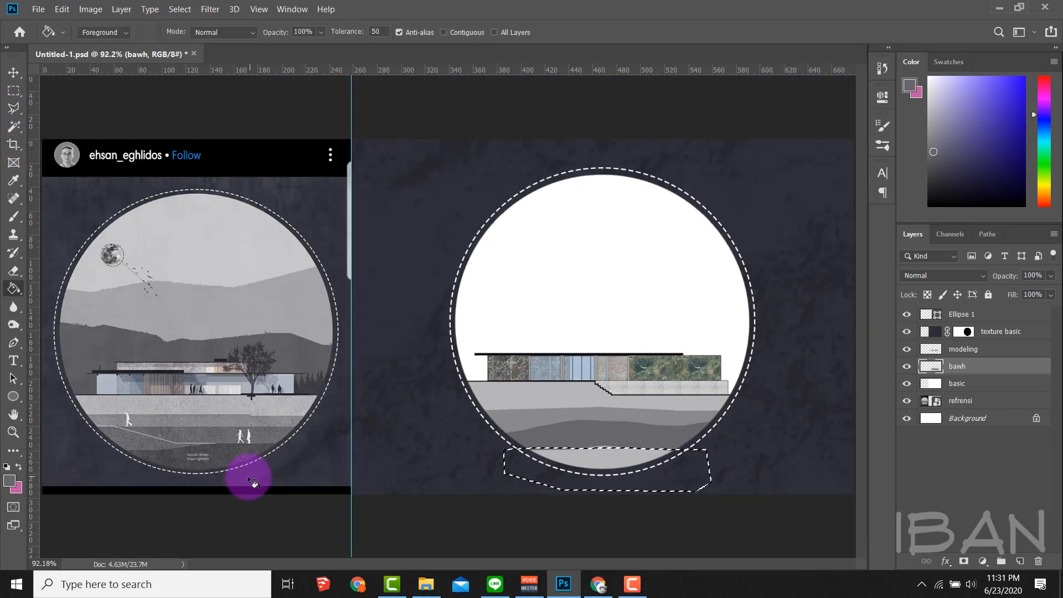
scroll(250, 476, up, 4)
alt+click(231, 441)
scroll(227, 440, down, 3)
scroll(662, 477, up, 2)
click(700, 444)
key(ctrl+d)
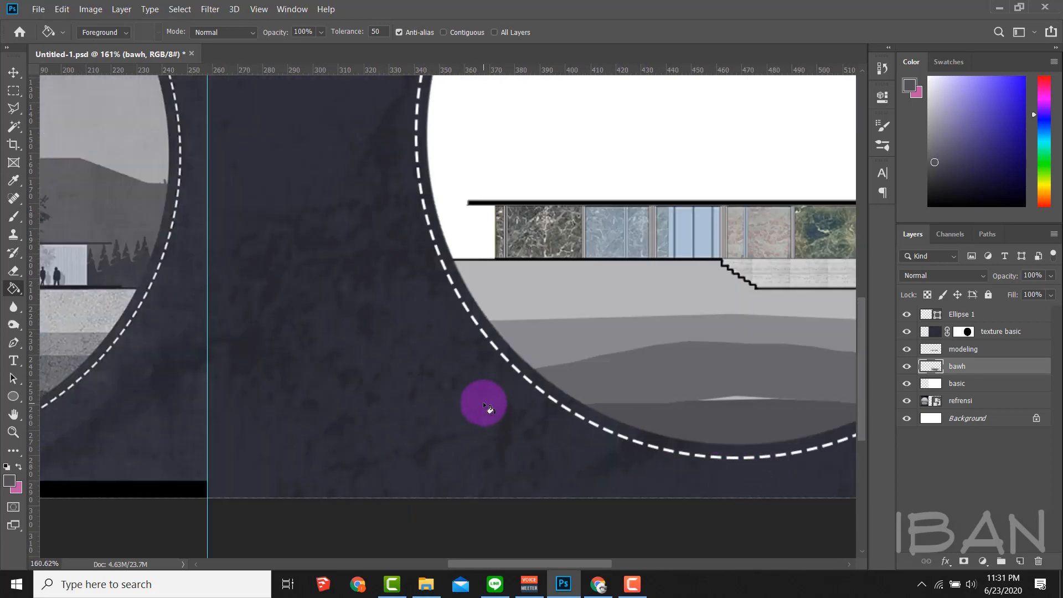
- Select the light sliver left between the two lowest ground bands with the Polygonal Lasso and fill it with the darkest grey
scroll(642, 403, down, 2)
scroll(610, 402, up, 3)
scroll(470, 382, down, 1)
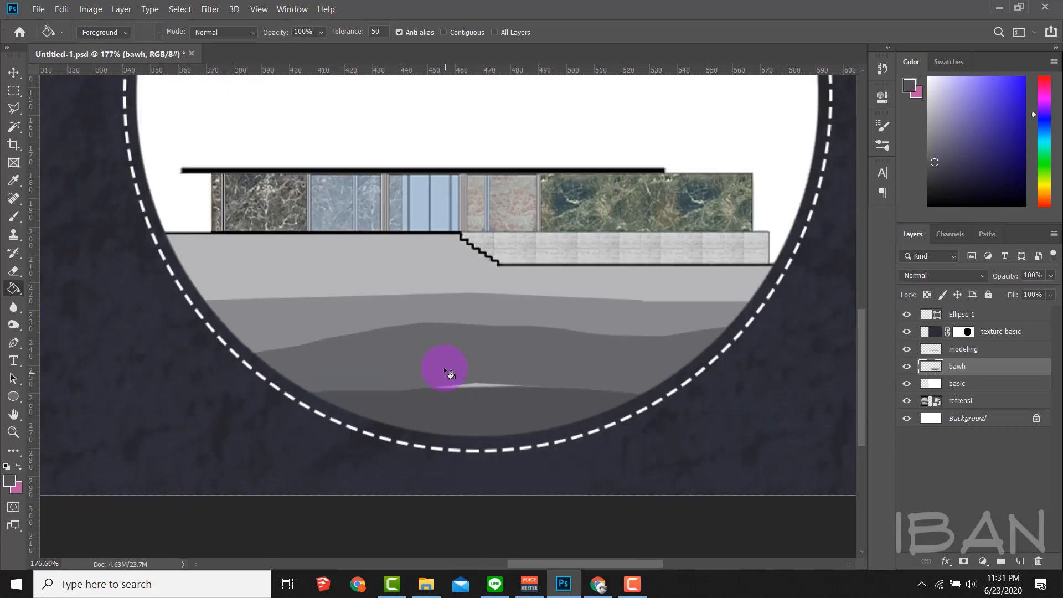
click(14, 108)
click(300, 362)
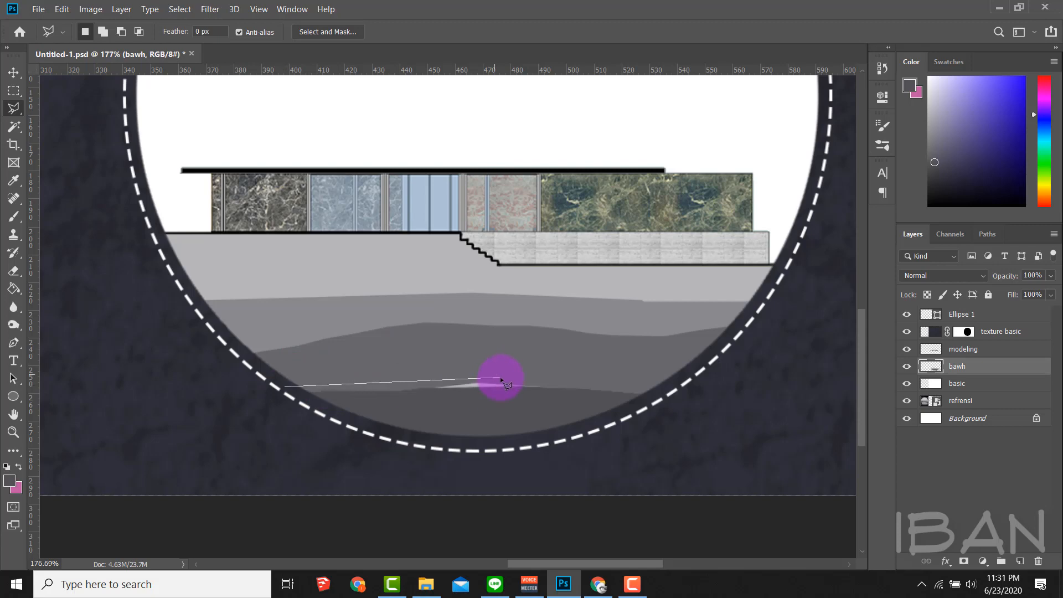
double_click(261, 409)
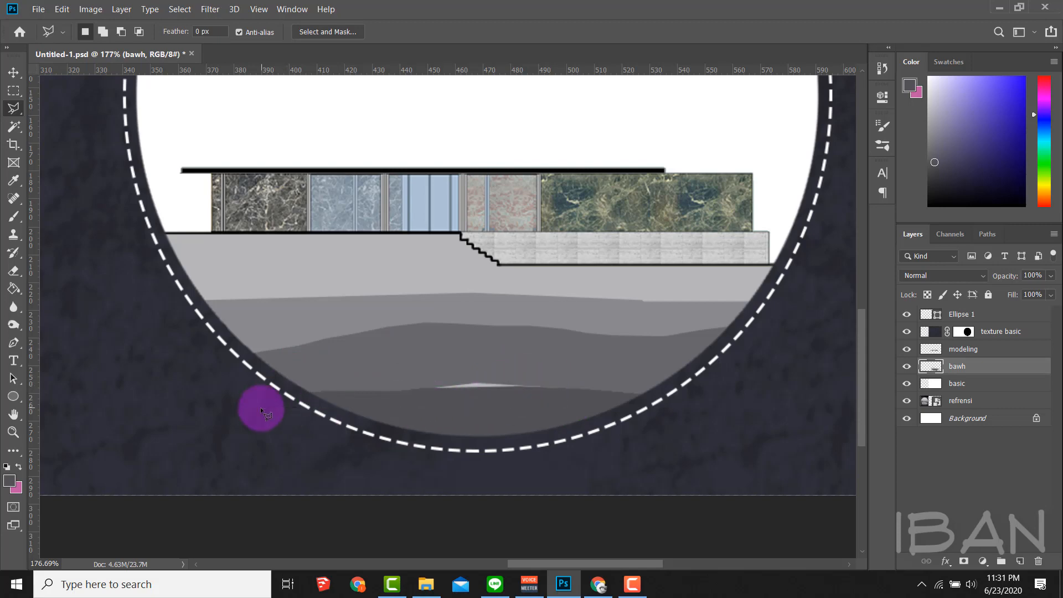
key(g)
scroll(480, 391, up, 3)
scroll(394, 400, down, 5)
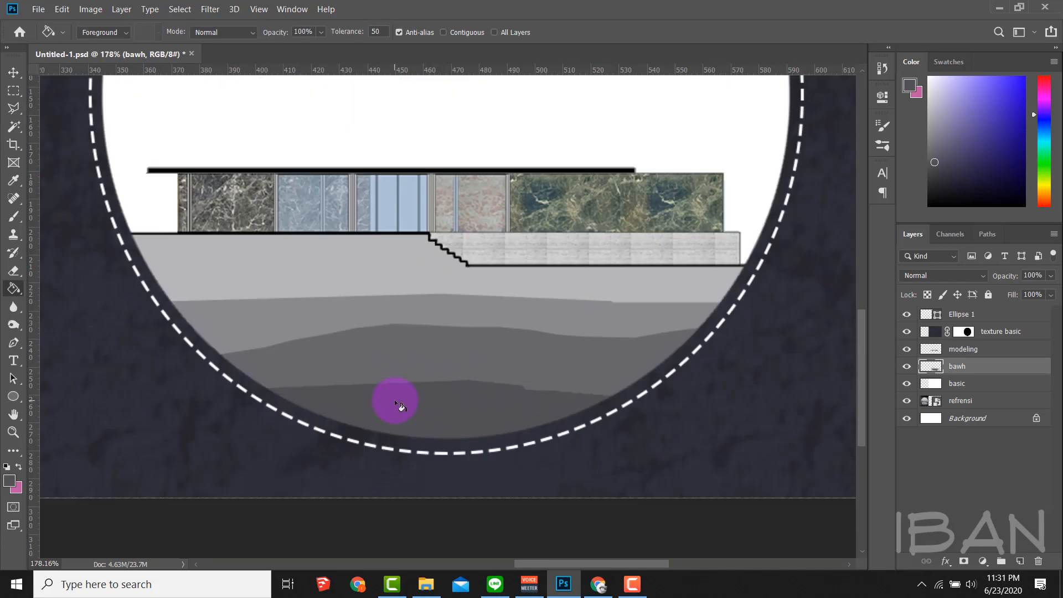
- Reselect the lowest ground band with a smoother upper edge using the Polygonal Lasso, fill it with the darkest grey and deselect
key(l)
click(473, 441)
click(675, 436)
click(759, 443)
click(778, 493)
double_click(562, 508)
scroll(632, 463, up, 1)
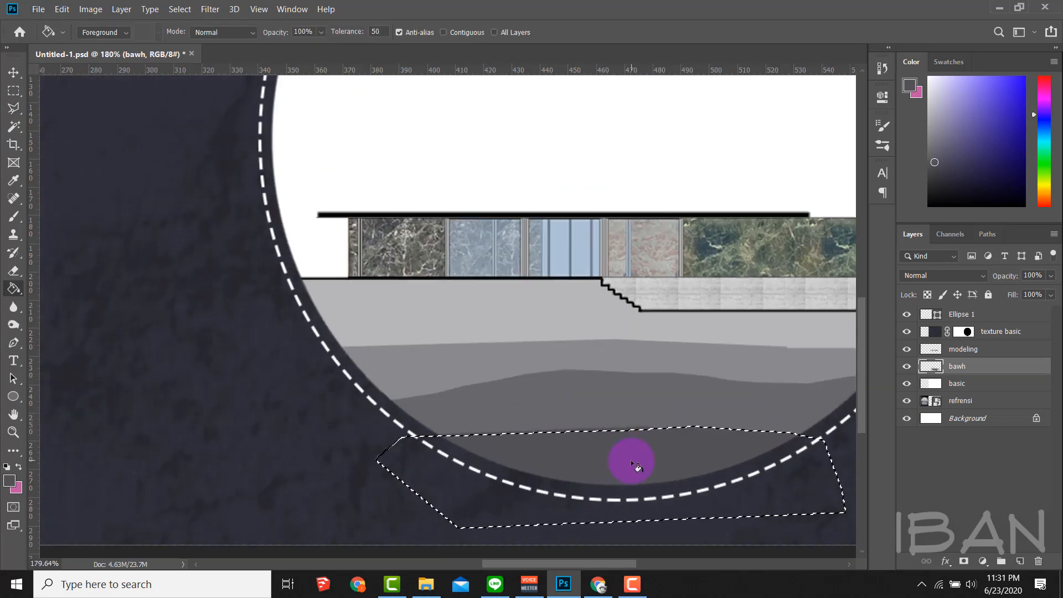
key(g)
scroll(631, 465, down, 3)
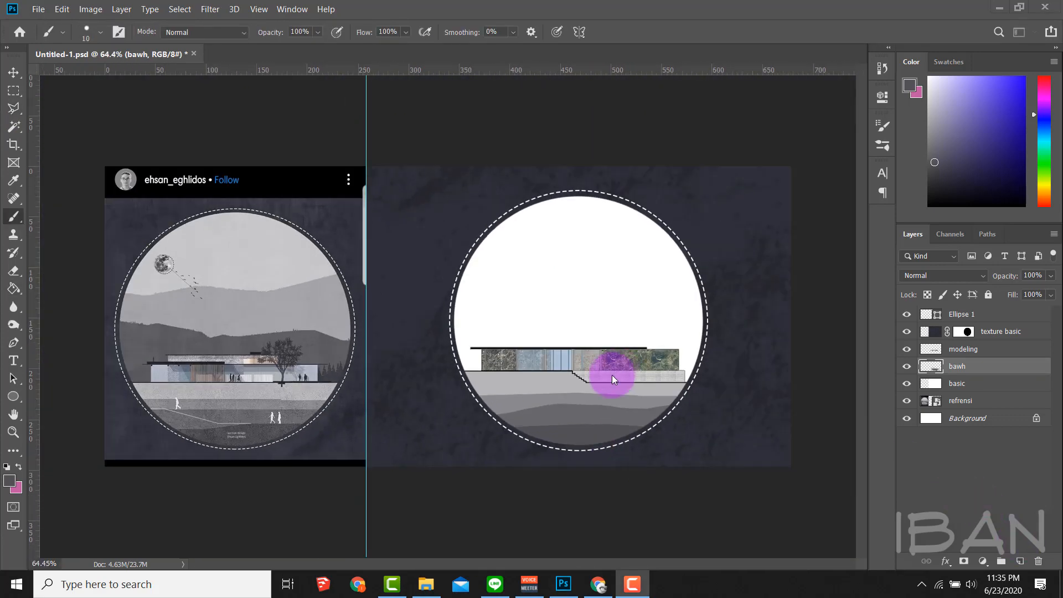
- Examine the grainy texture of the reference's ground bands and compare it with the plain grey bands of the section
scroll(556, 394, up, 4)
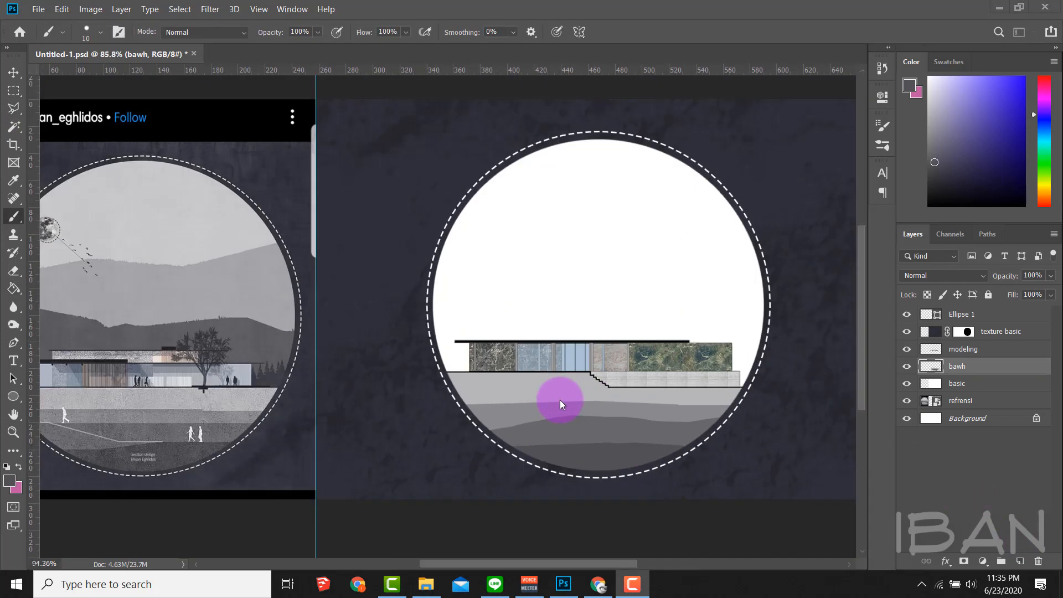
scroll(720, 397, down, 3)
scroll(185, 408, up, 2)
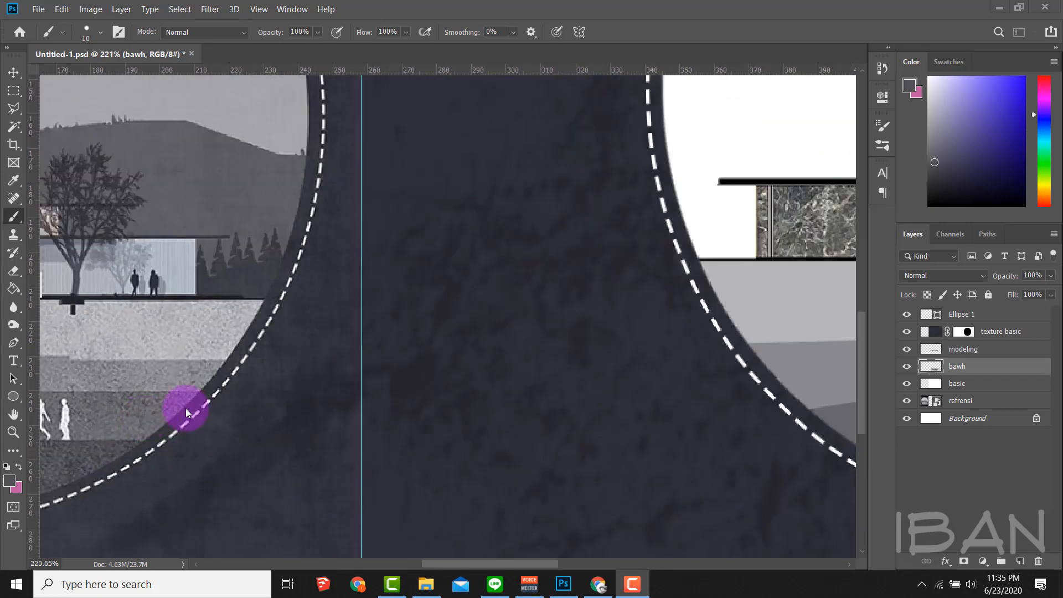
scroll(295, 404, down, 2)
scroll(442, 404, up, 1)
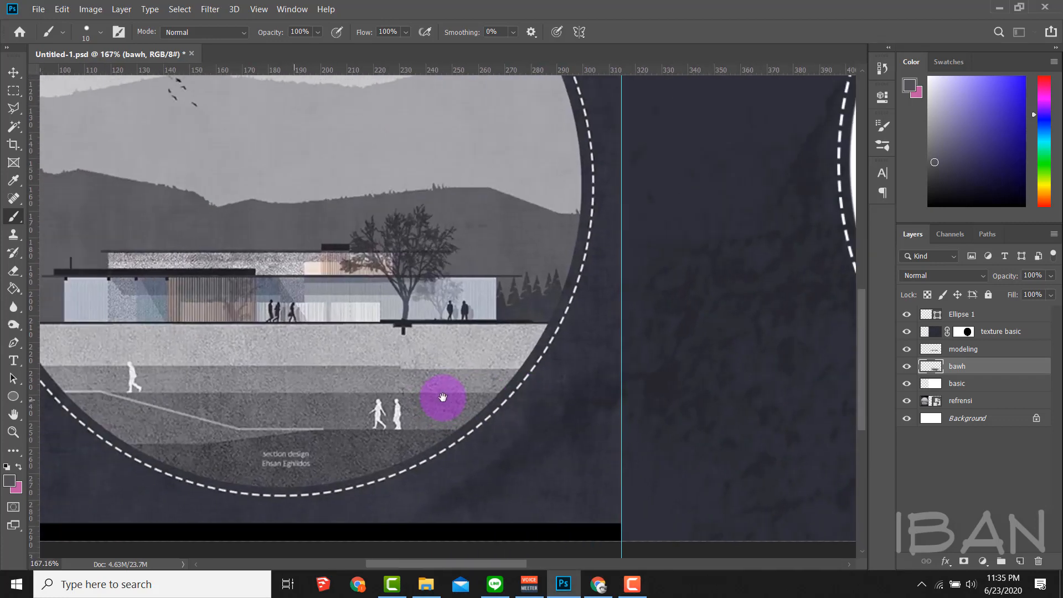
scroll(225, 357, down, 3)
scroll(90, 107, up, 2)
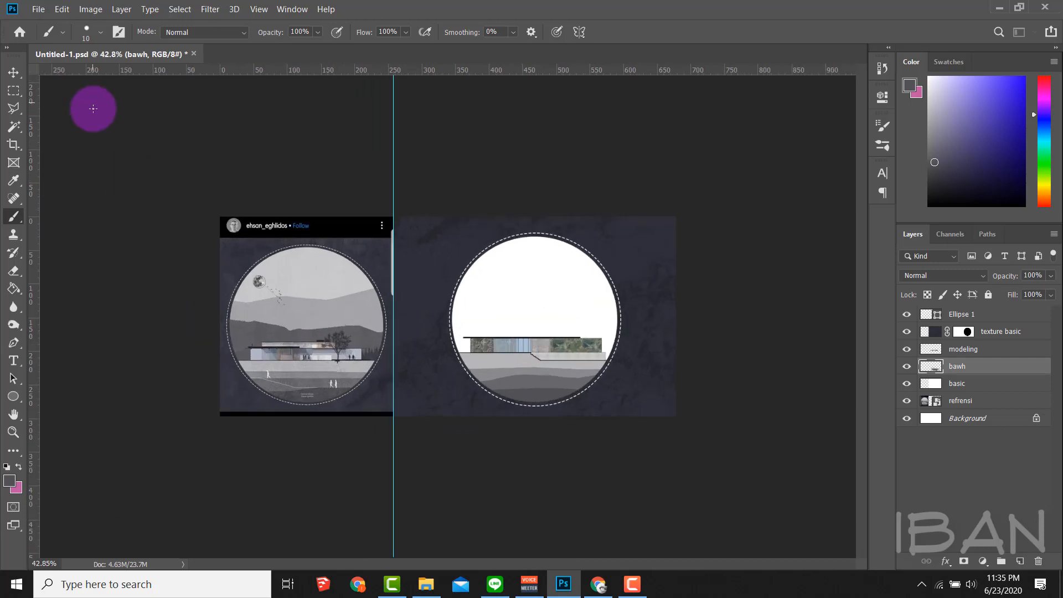
- Open the brush's Scattering settings and raise Scatter to 843%
click(90, 33)
click(91, 32)
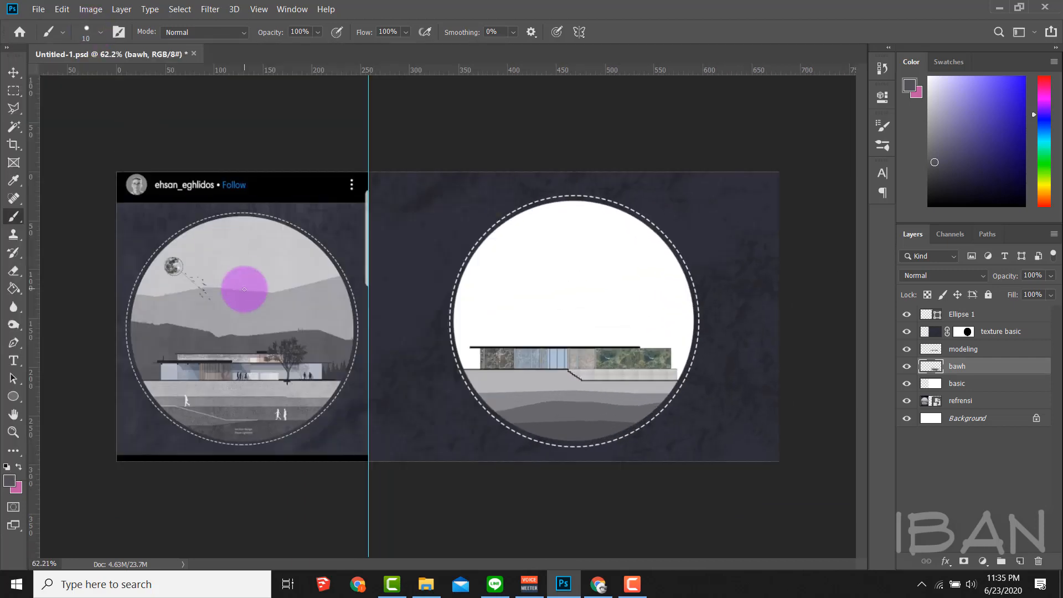
scroll(554, 301, up, 2)
click(882, 146)
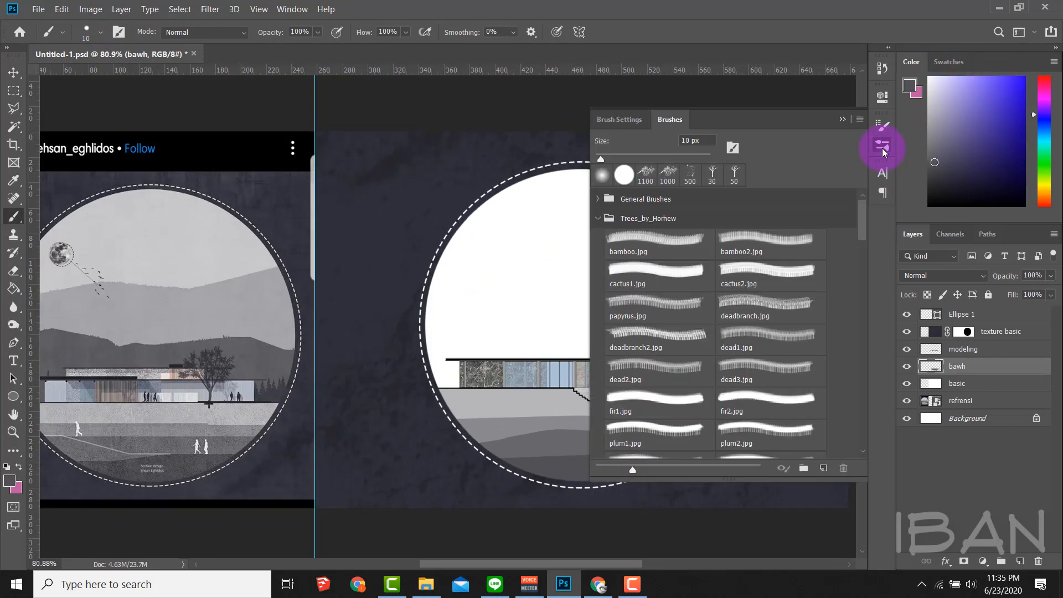
click(619, 119)
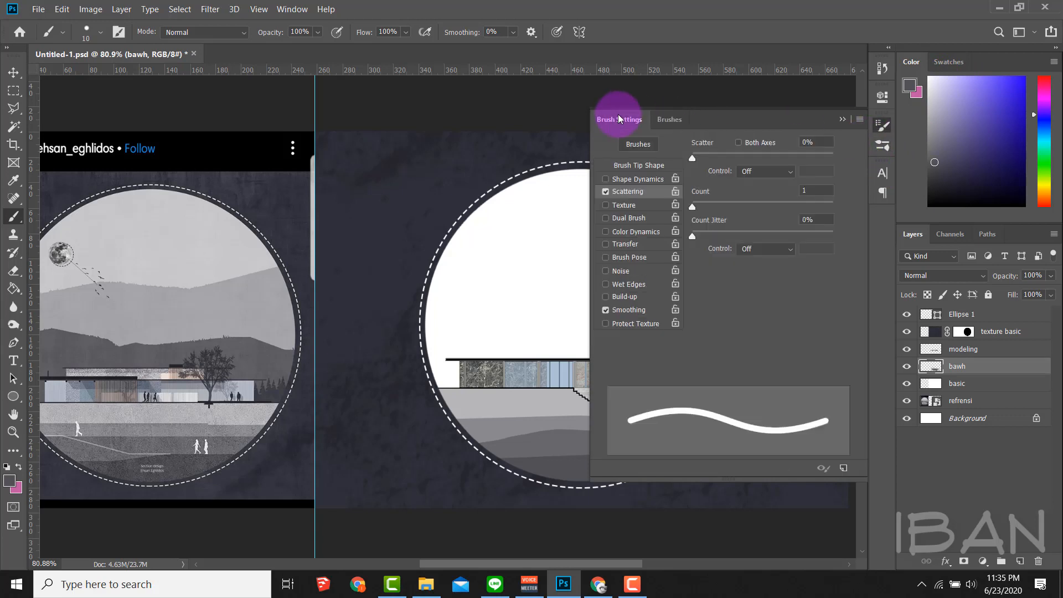
click(617, 192)
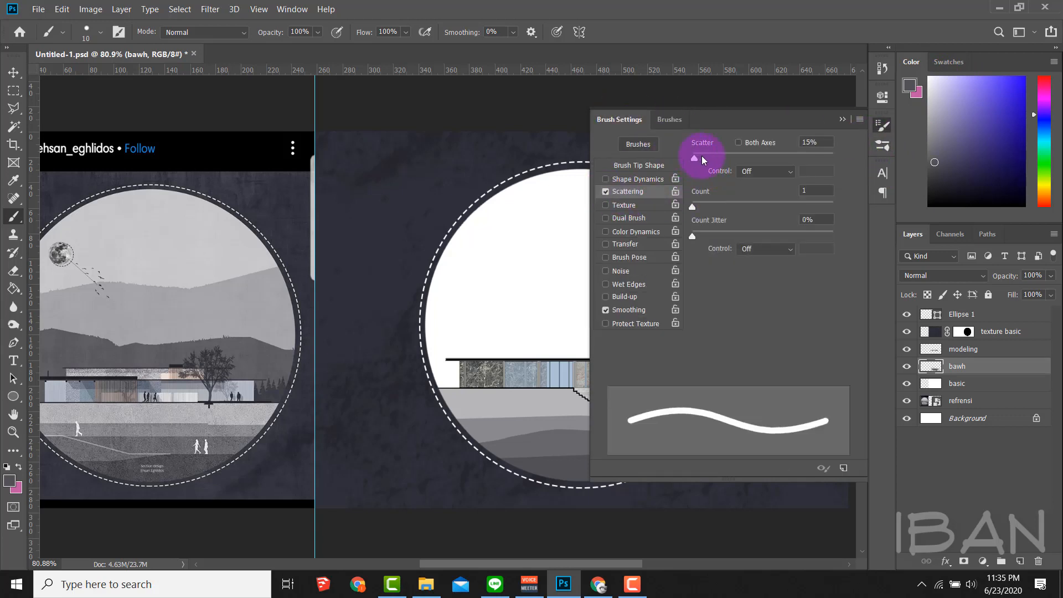
mouse_move(702, 160)
mouse_down()
mouse_move(844, 155)
mouse_move(812, 158)
mouse_up()
- Try a Count Jitter of 93% for the scattered brush
click(693, 236)
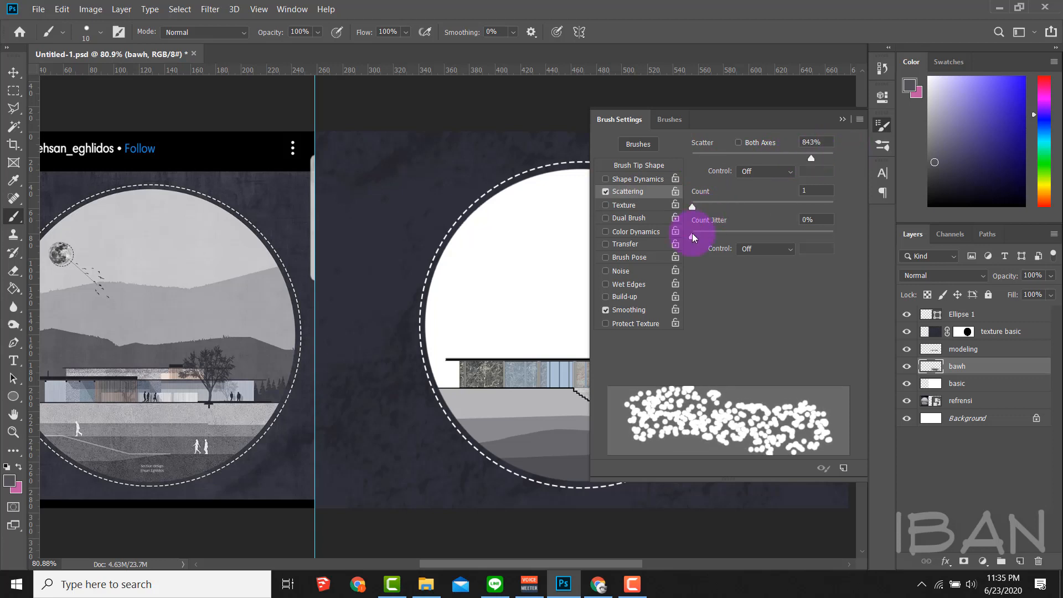
drag(708, 239, 768, 233)
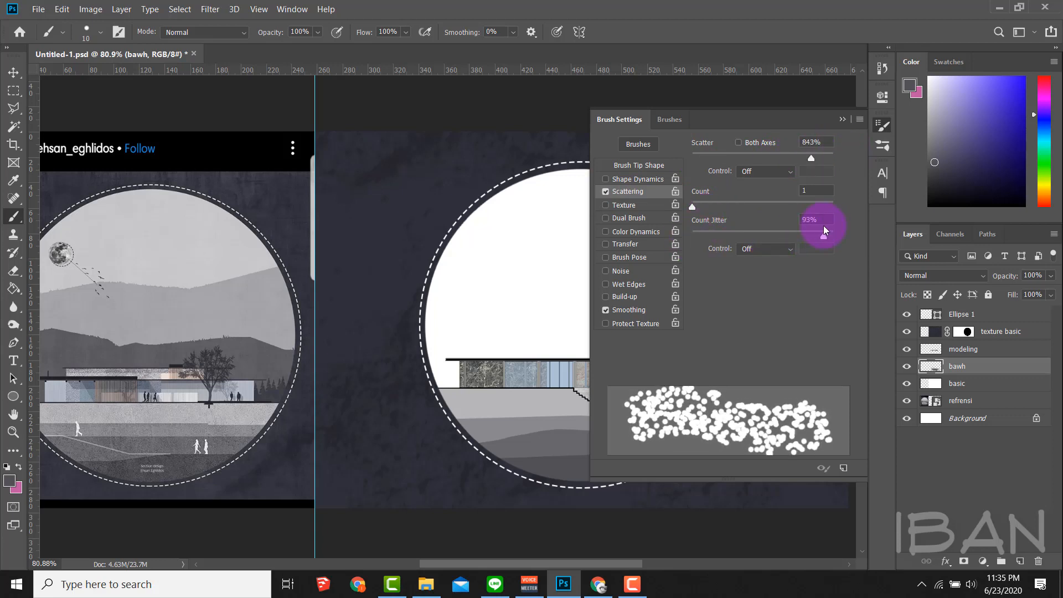
mouse_move(692, 205)
mouse_down()
mouse_move(749, 208)
mouse_move(676, 212)
mouse_up()
- Set the brush's Scatter to 794% and close the brush settings
click(808, 160)
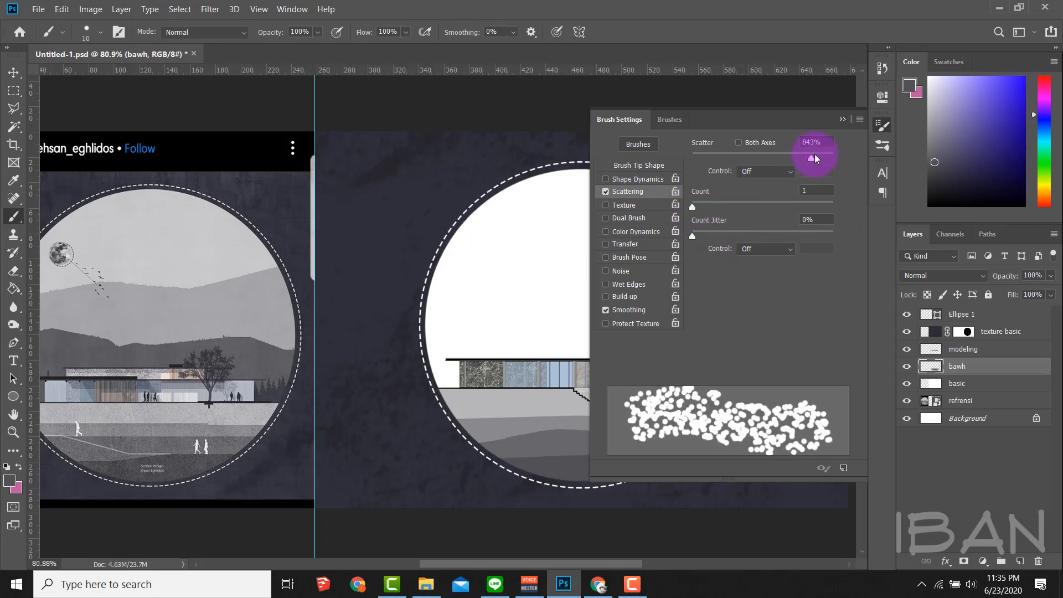
mouse_move(812, 158)
mouse_down()
mouse_move(833, 161)
mouse_move(781, 161)
mouse_move(812, 166)
mouse_up()
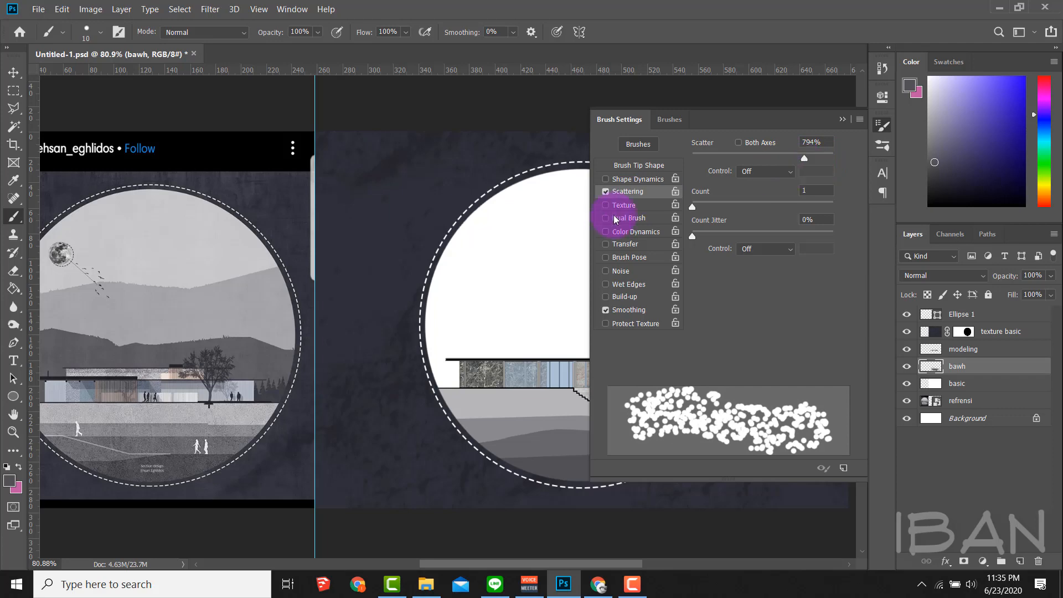
click(606, 310)
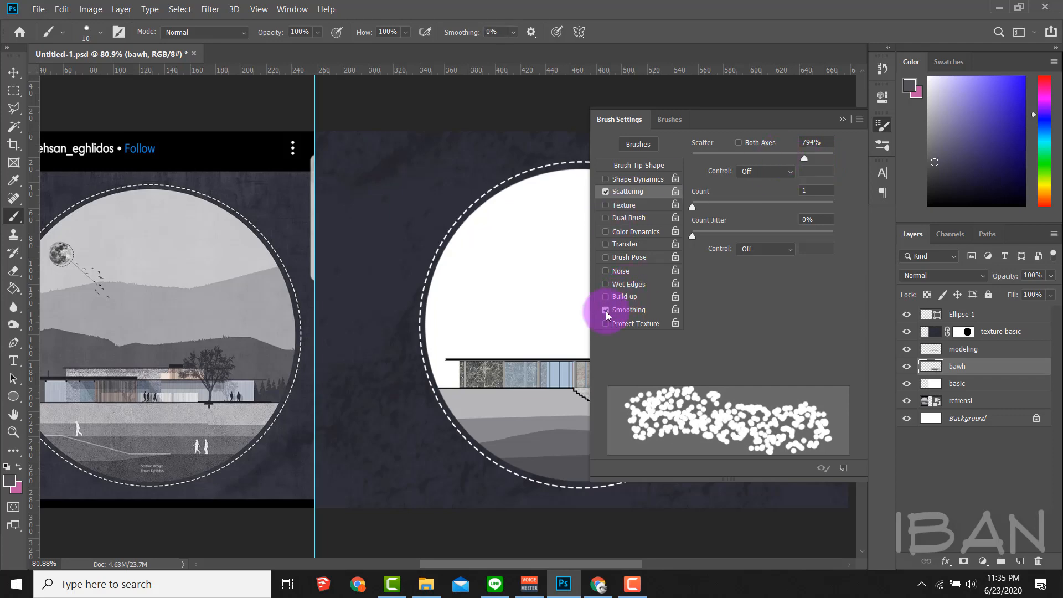
click(843, 119)
- Try a scattered brush stroke over the darker ground bands on the bawh layer, and undo it
scroll(541, 446, up, 5)
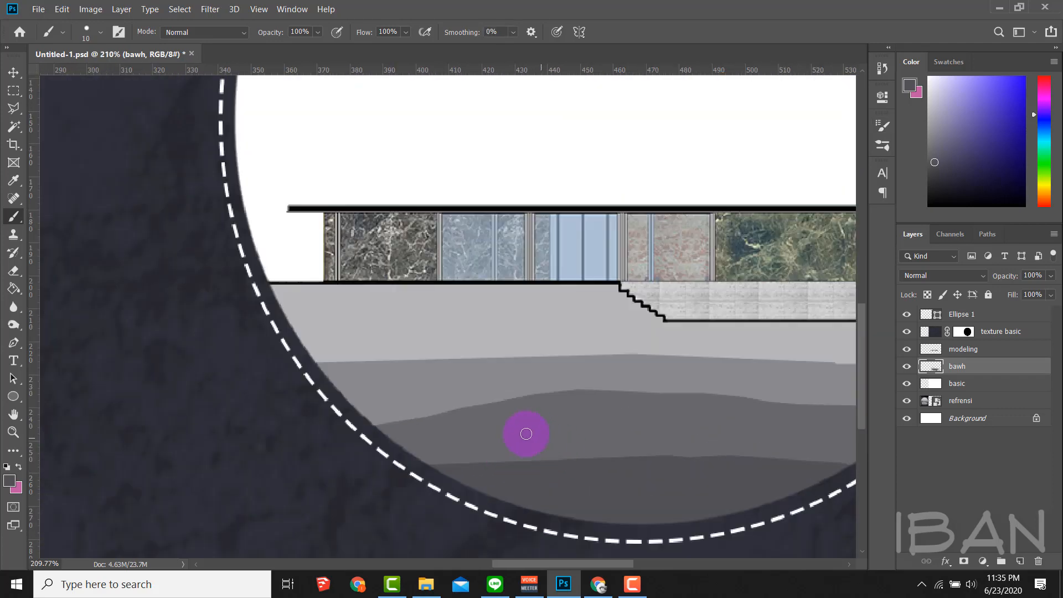
mouse_move(494, 432)
mouse_down()
mouse_move(570, 422)
mouse_move(475, 380)
mouse_up()
scroll(475, 380, down, 4)
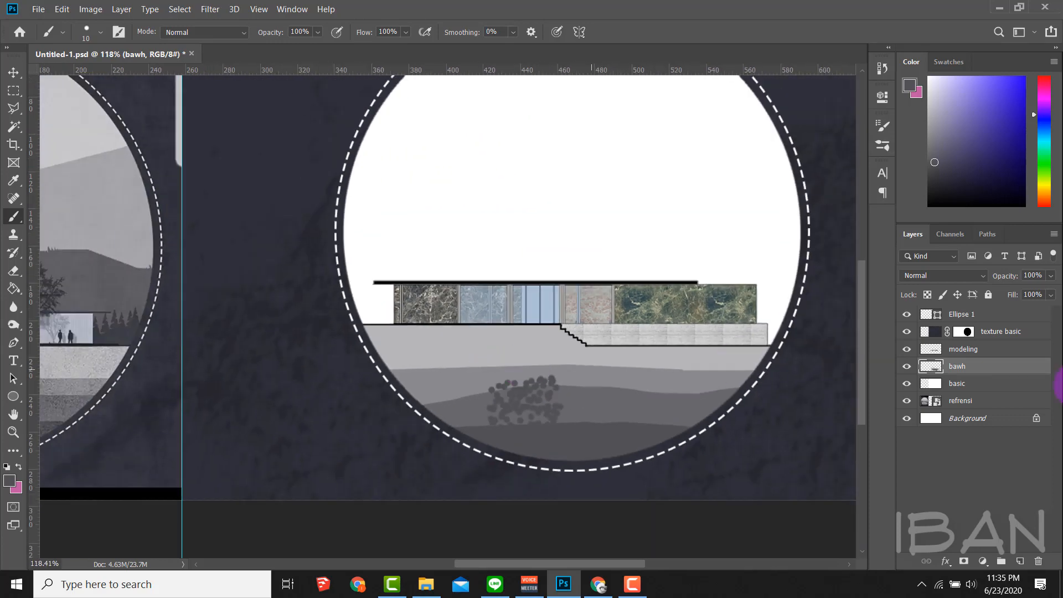
key(ctrl+z)
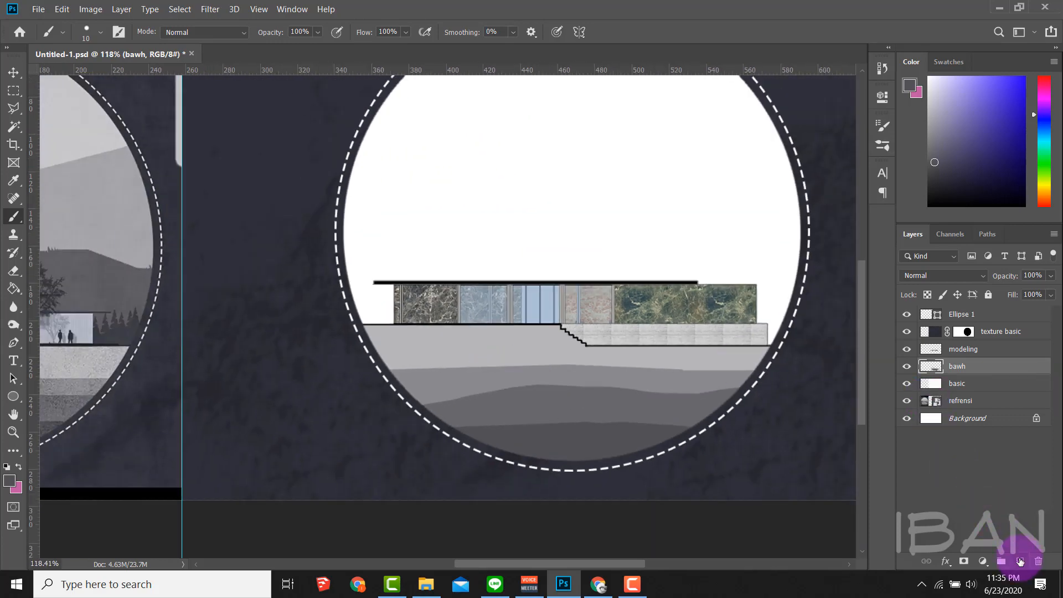
- Add a new layer above bawh and set the brush size to 4 px
click(1020, 561)
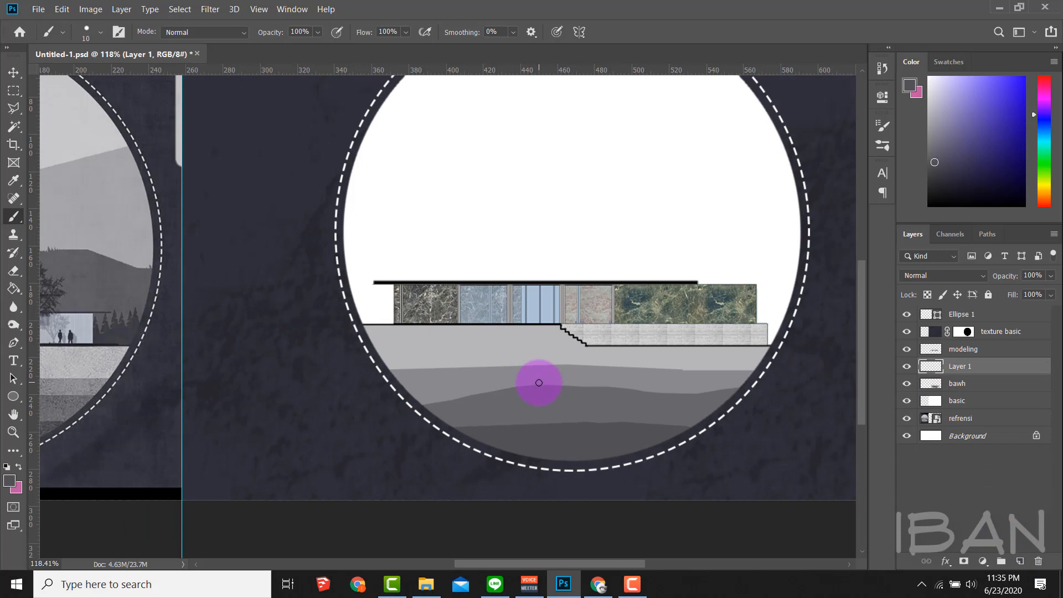
key(bracketright)
key(bracketright)
key(bracketright)
scroll(526, 379, up, 2)
key(p)
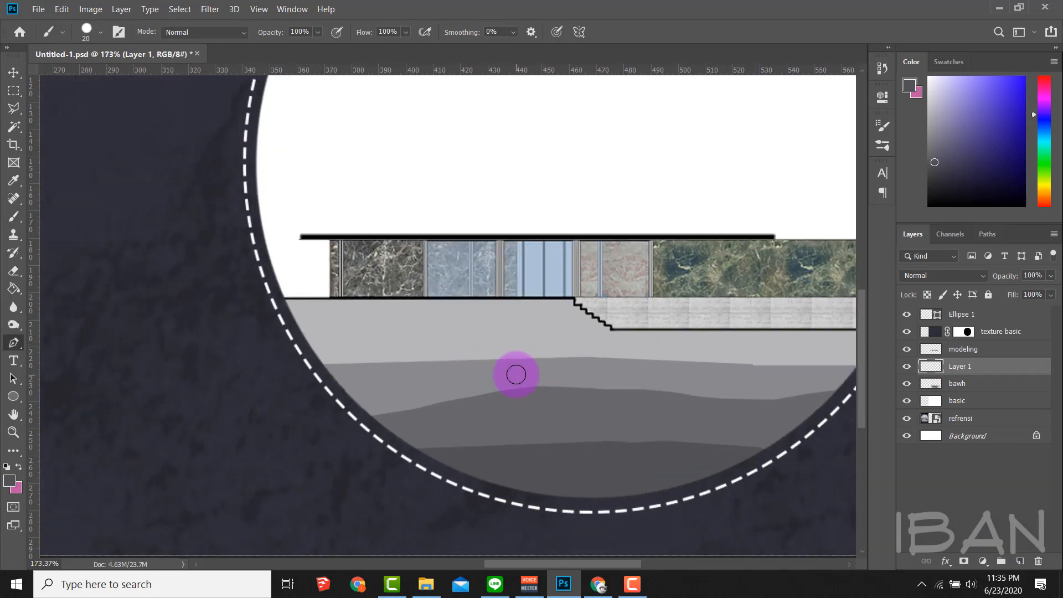
key(b)
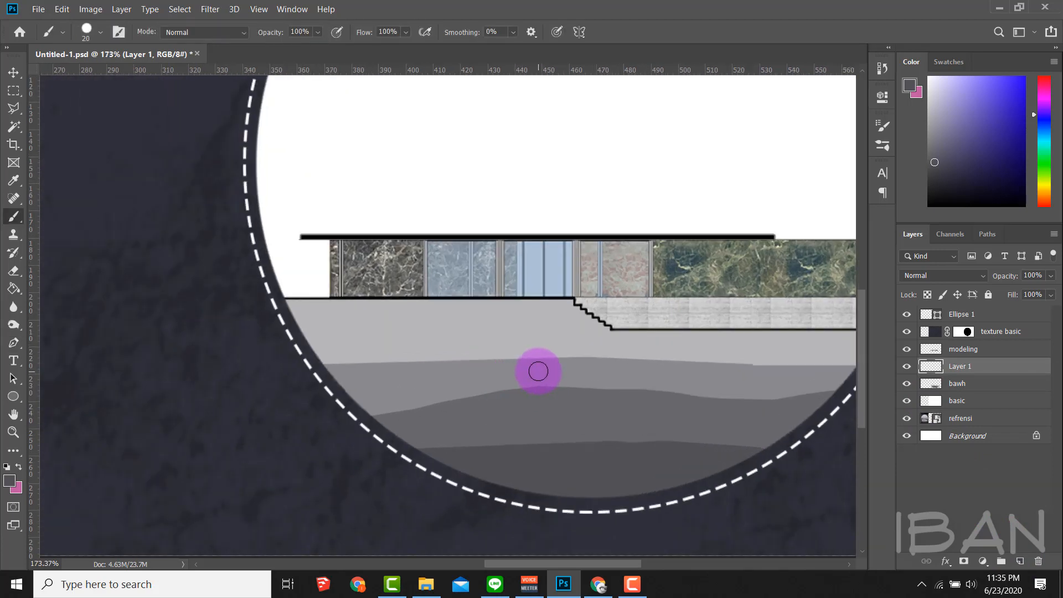
key(bracketleft)
key(bracketleft)
key(bracketleft)
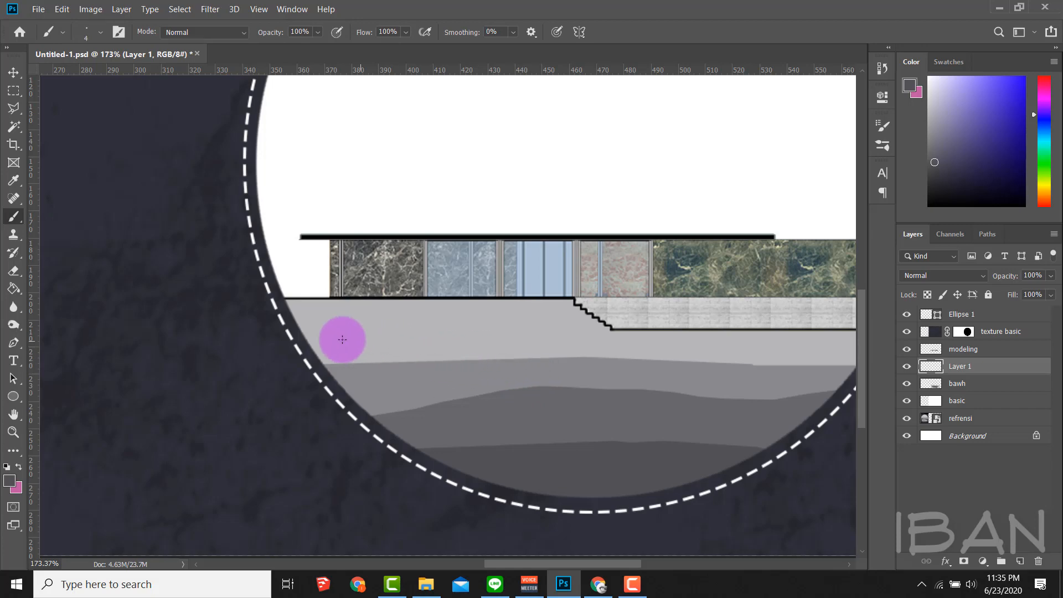
- Make a trial grain stroke on the light ground band, reduce the brush to 2 px and set the foreground colour to black
drag(339, 340, 434, 340)
scroll(522, 332, down, 2)
scroll(130, 363, up, 3)
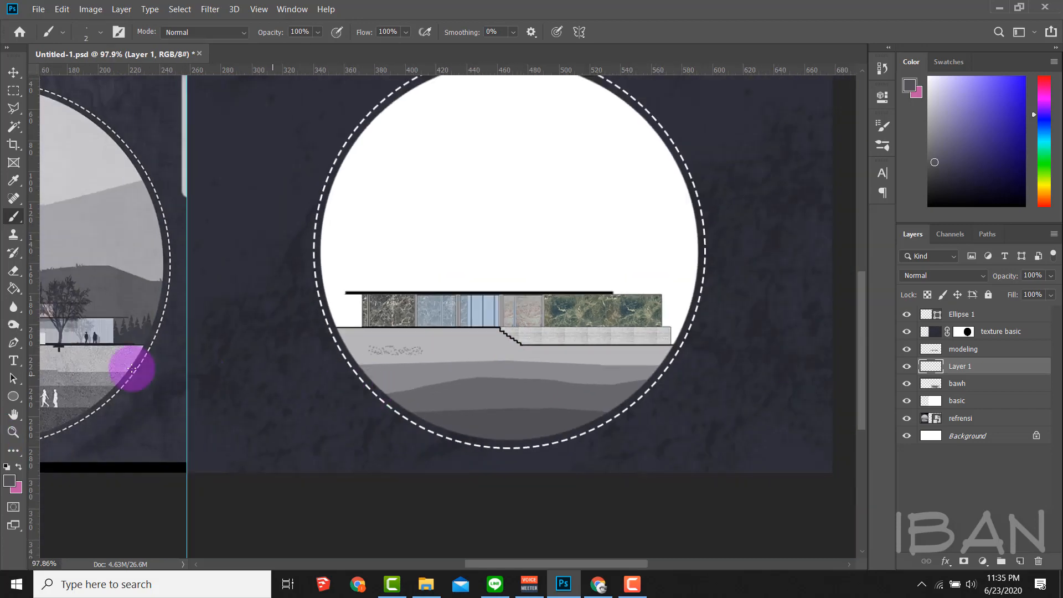
click(10, 479)
mouse_move(631, 294)
mouse_down()
mouse_move(617, 301)
mouse_move(623, 294)
mouse_up()
key(Return)
scroll(512, 272, down, 4)
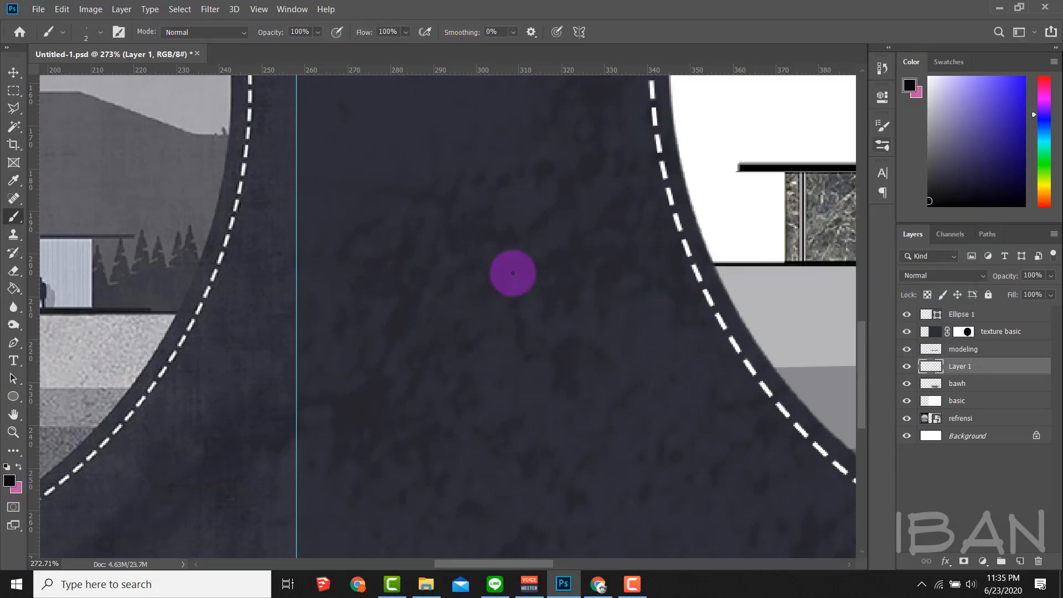
- Try black scattered brush strokes across the upper ground bands and undo them
key(b)
key(ctrl+z)
key(ctrl+z)
key(ctrl+z)
key(ctrl+z)
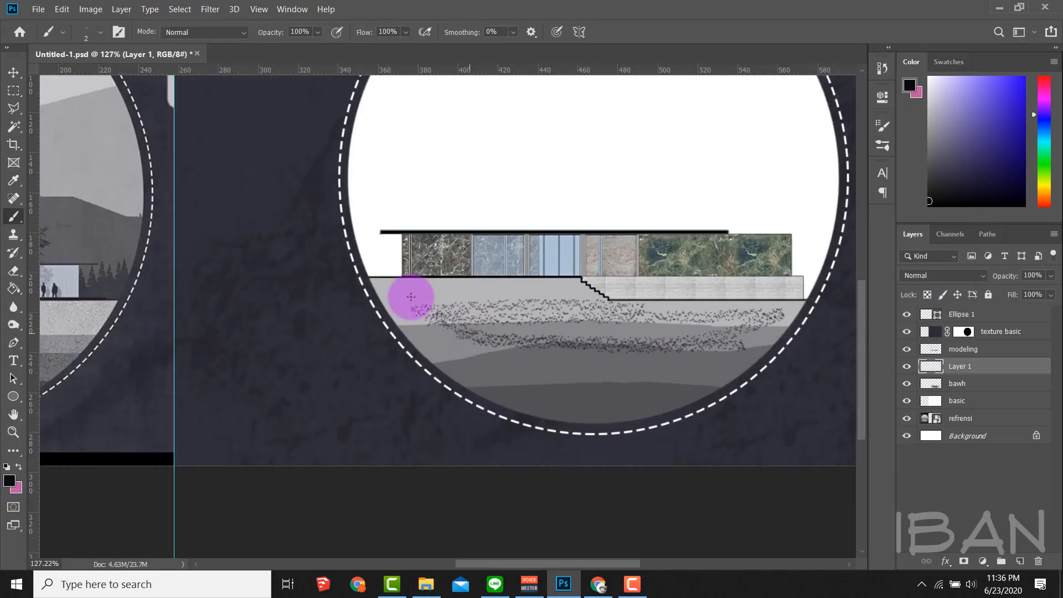
key(ctrl+shift+z)
key(ctrl+shift+z)
key(ctrl+shift+z)
key(ctrl+shift+z)
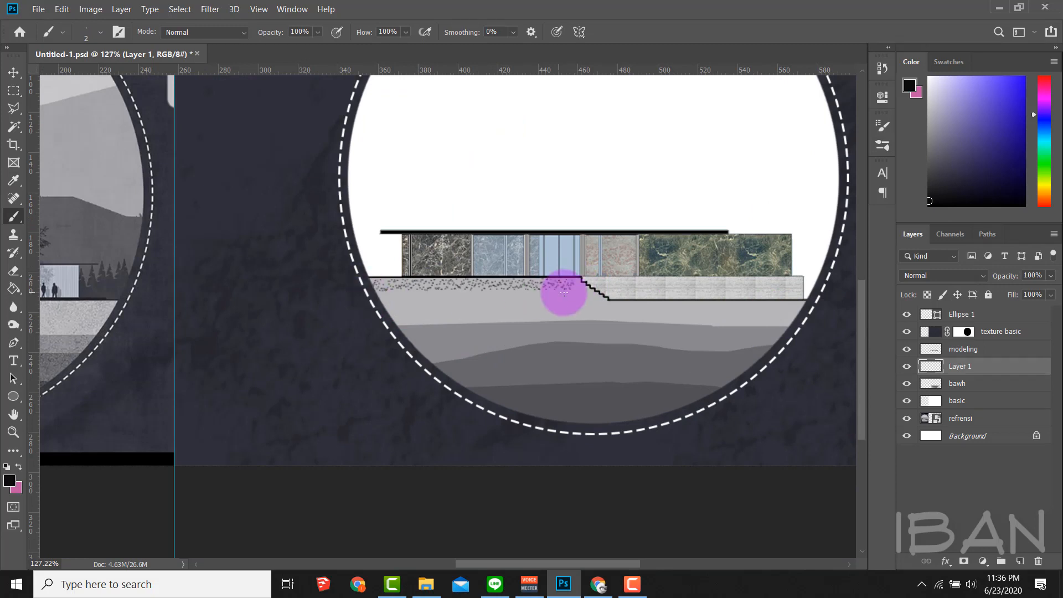
- Paint black scattered grain over all the ground bands on Layer 1, from the terrace line down to the circle's edge
mouse_move(722, 311)
mouse_down()
mouse_move(381, 324)
mouse_move(748, 323)
mouse_move(783, 334)
mouse_move(423, 343)
mouse_move(456, 353)
mouse_move(797, 340)
mouse_move(487, 364)
mouse_move(434, 378)
mouse_move(764, 372)
mouse_move(470, 393)
mouse_move(682, 408)
mouse_up()
scroll(593, 304, up, 5)
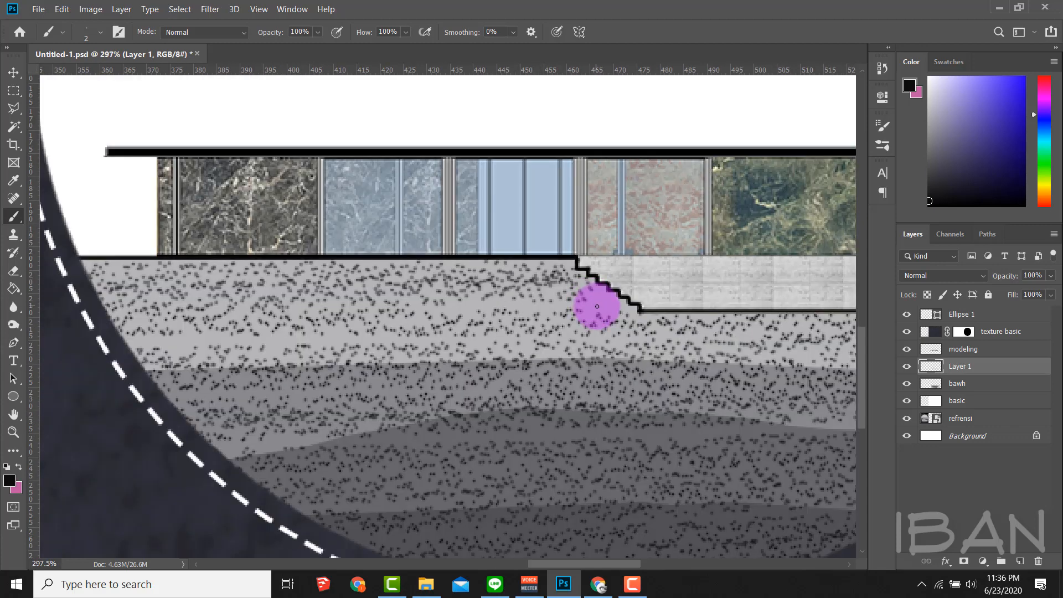
scroll(472, 299, down, 4)
scroll(594, 360, up, 1)
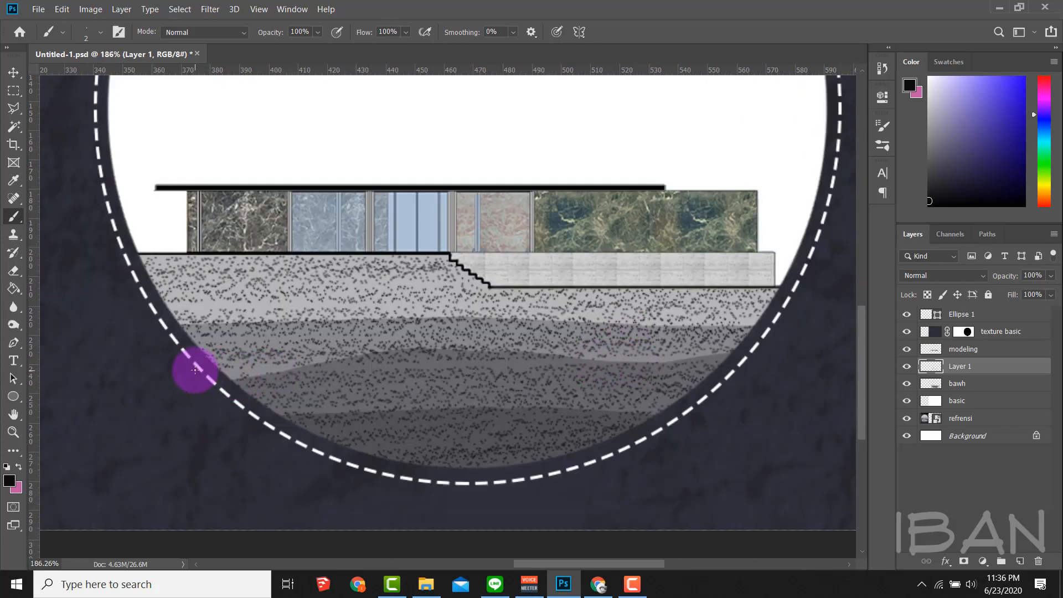
scroll(472, 332, down, 1)
scroll(434, 332, up, 1)
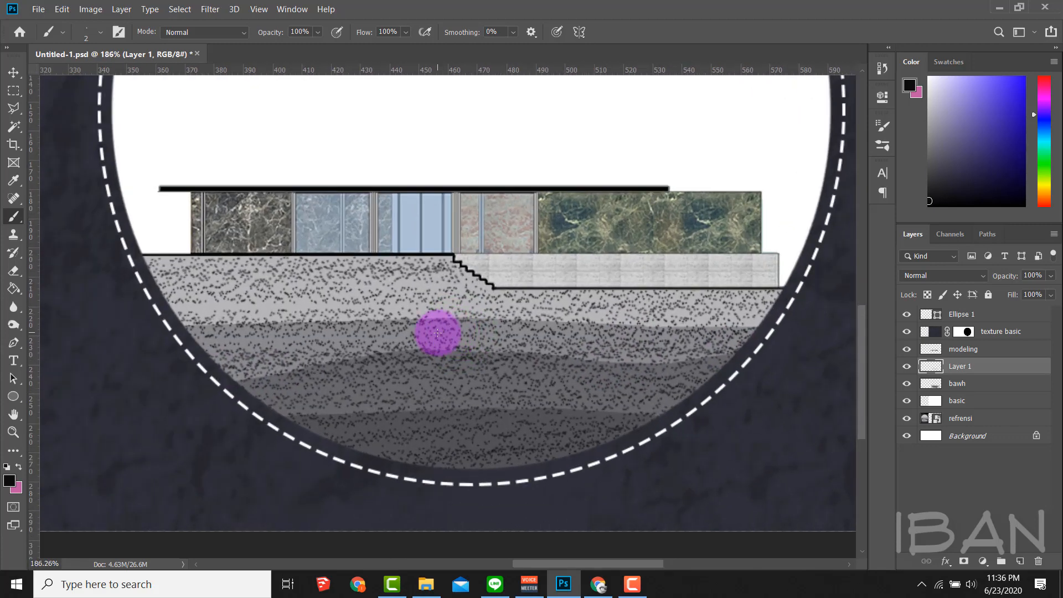
scroll(427, 325, down, 3)
scroll(427, 318, up, 2)
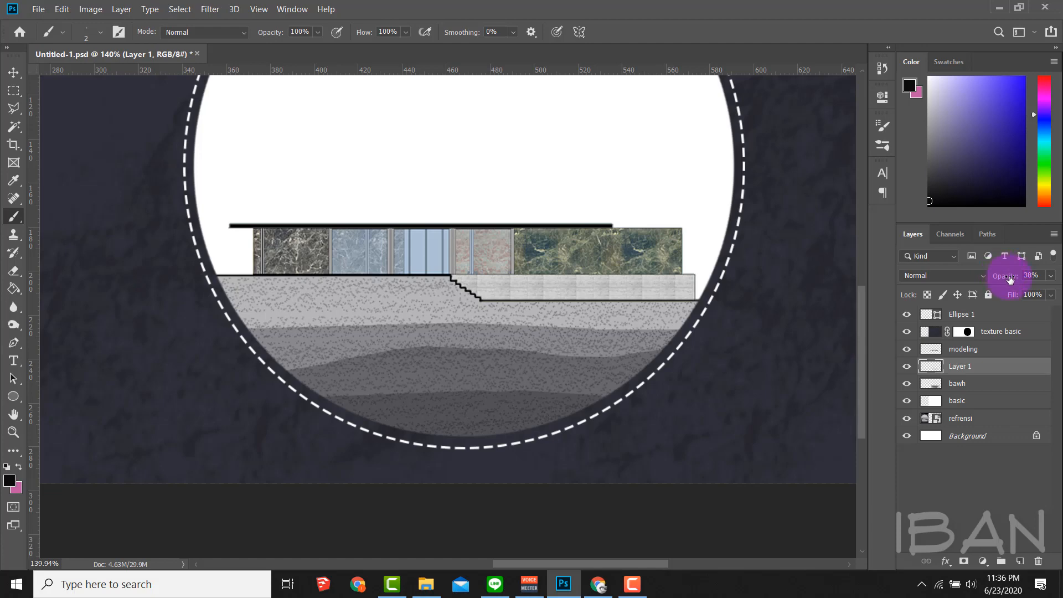
- Lower the opacity of the grain on Layer 1 to 25%
drag(1007, 279, 1007, 280)
scroll(516, 327, up, 5)
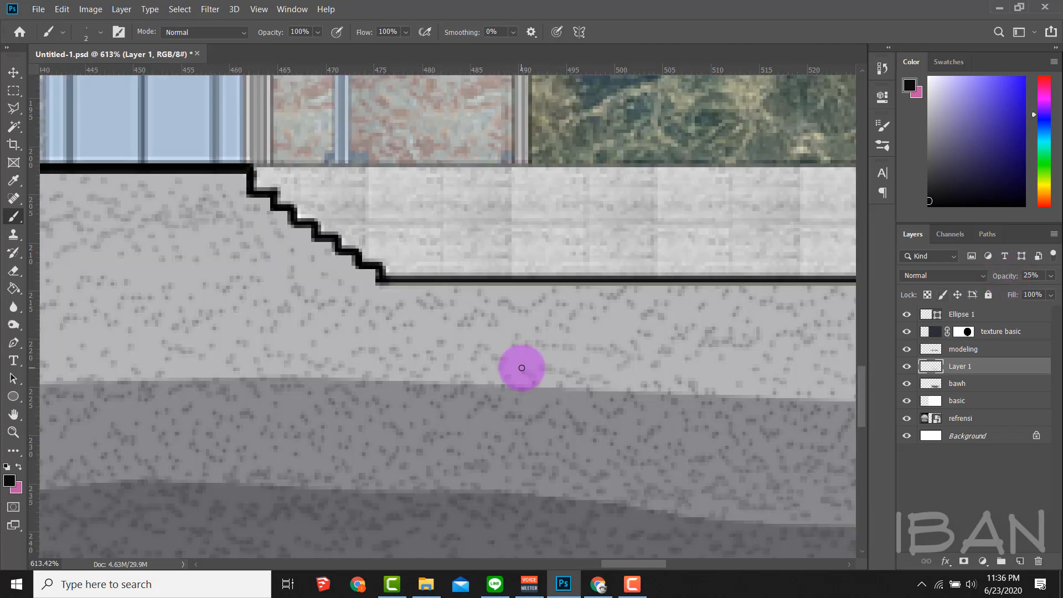
scroll(522, 368, down, 4)
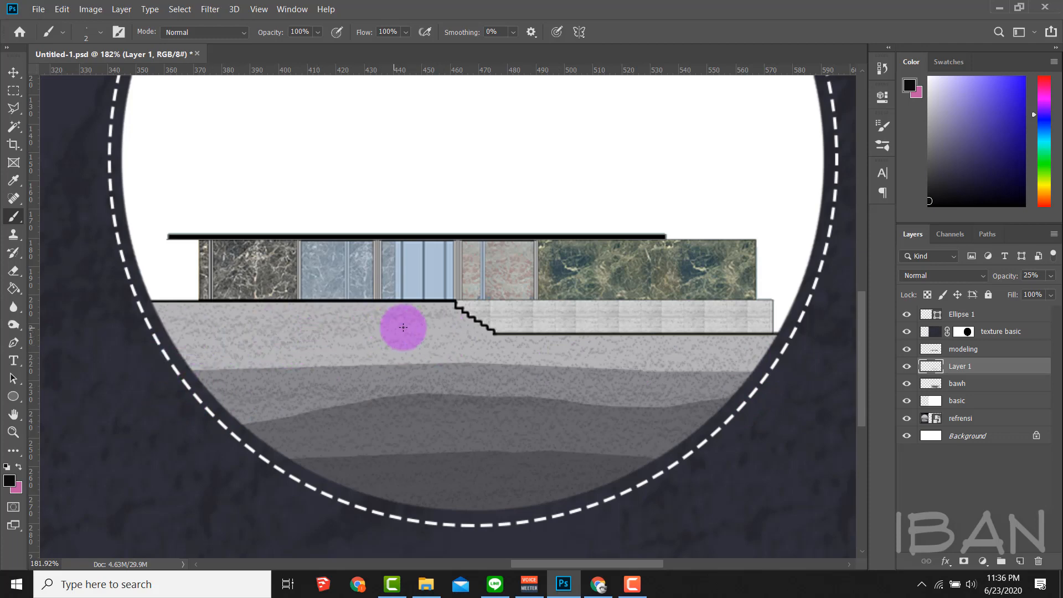
scroll(677, 439, up, 2)
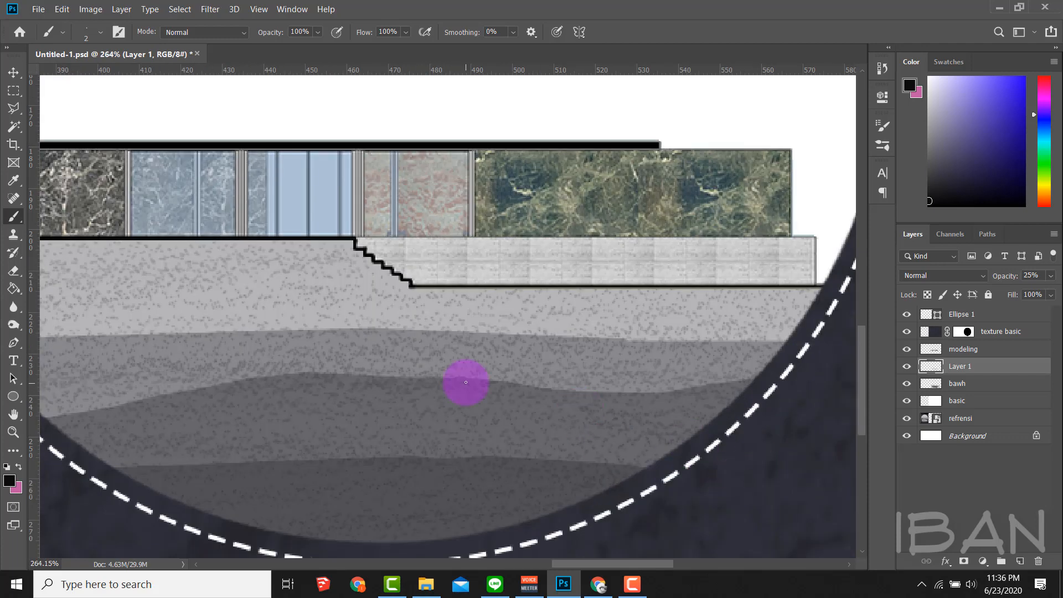
scroll(463, 380, down, 2)
scroll(199, 437, down, 2)
scroll(515, 375, up, 1)
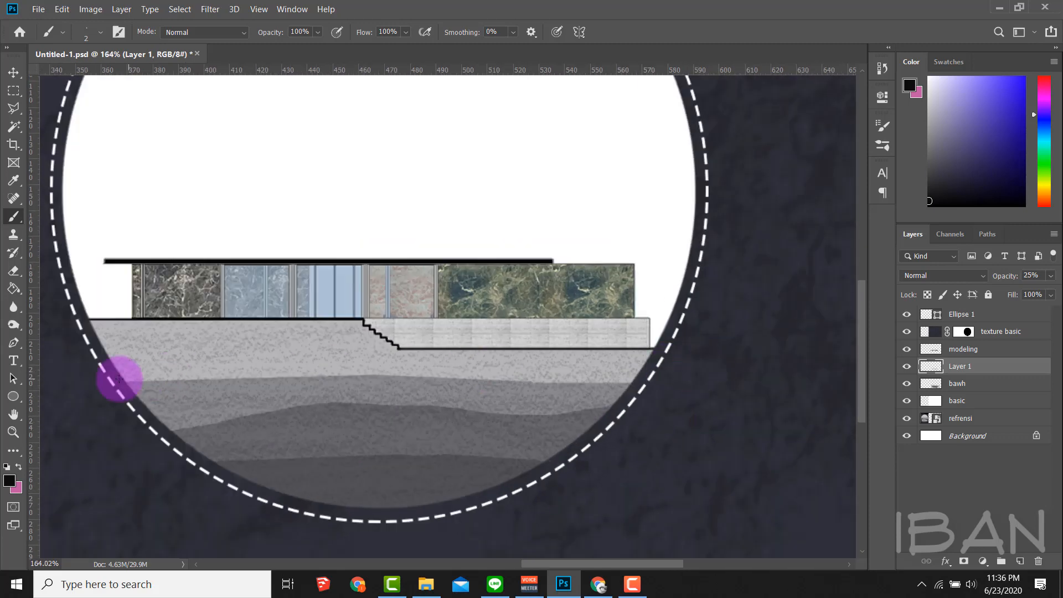
- Review the brush's scattering settings and compare the ground grain with the reference section
click(884, 127)
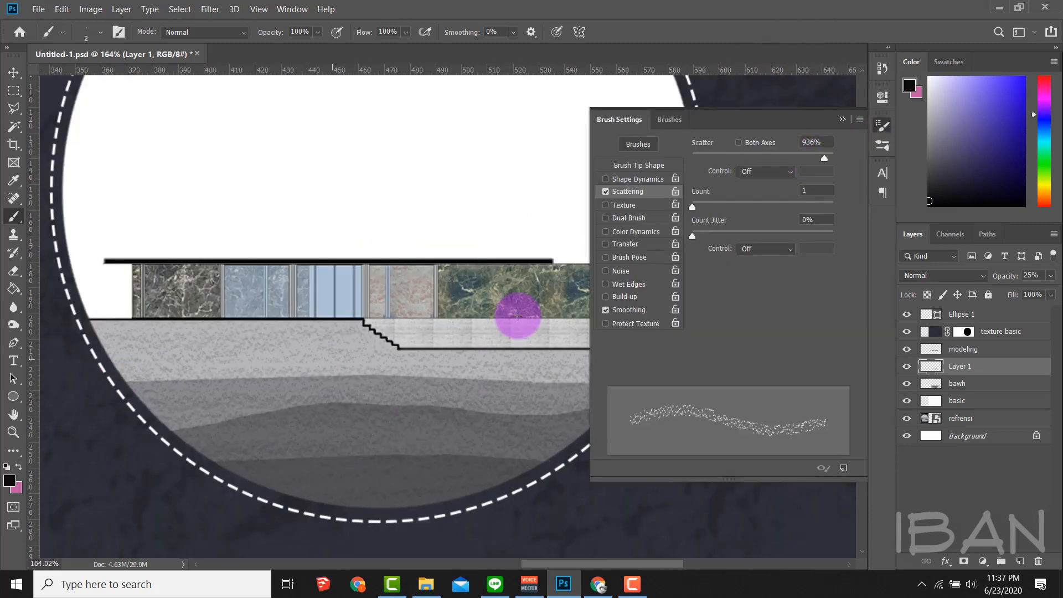
scroll(517, 316, down, 2)
scroll(356, 346, up, 3)
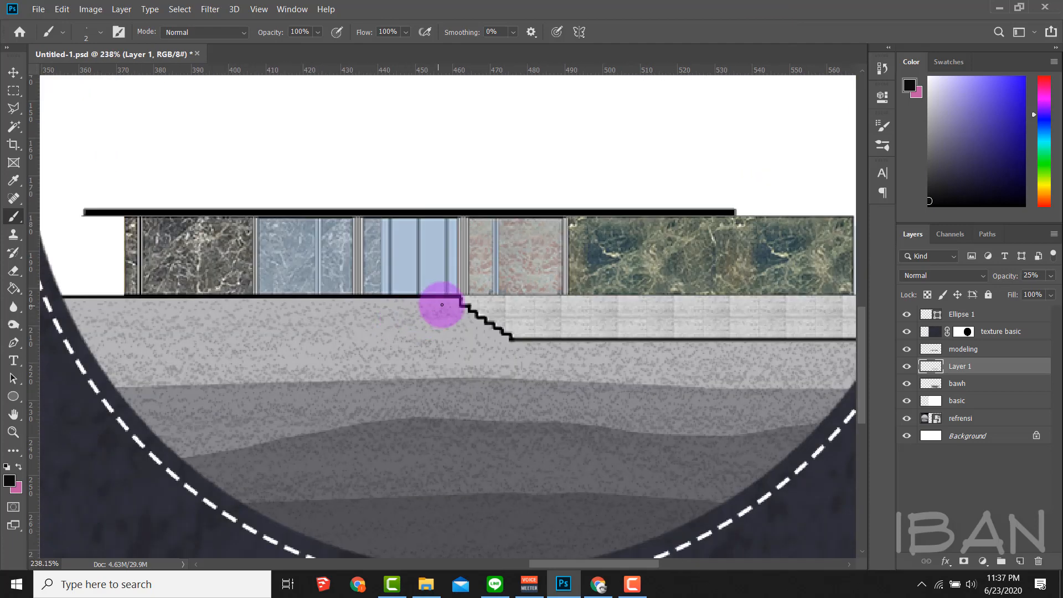
scroll(256, 439, down, 2)
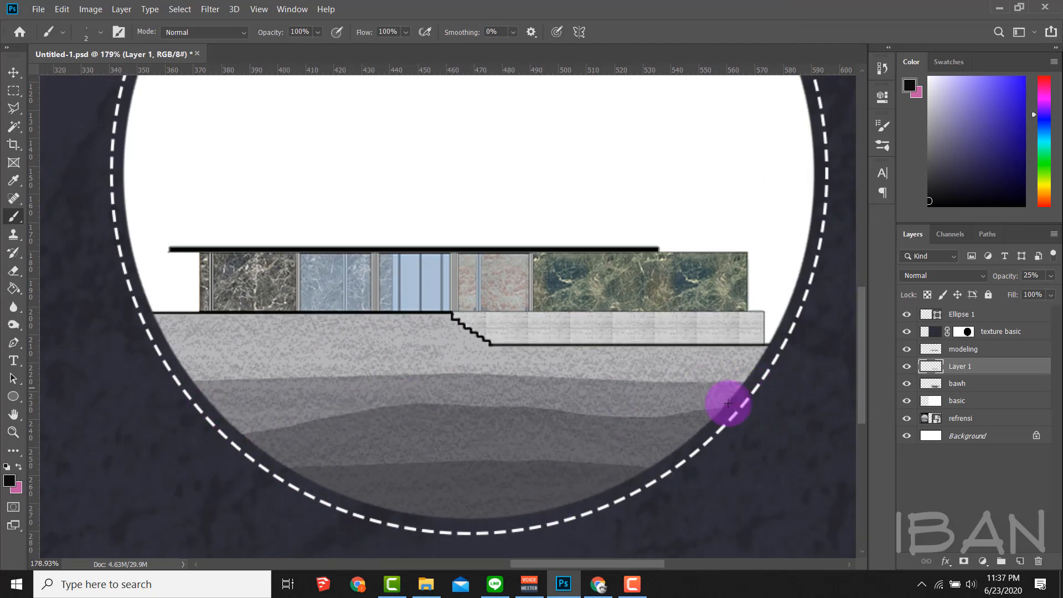
scroll(487, 373, up, 2)
scroll(570, 392, down, 4)
scroll(160, 421, up, 3)
scroll(160, 421, down, 3)
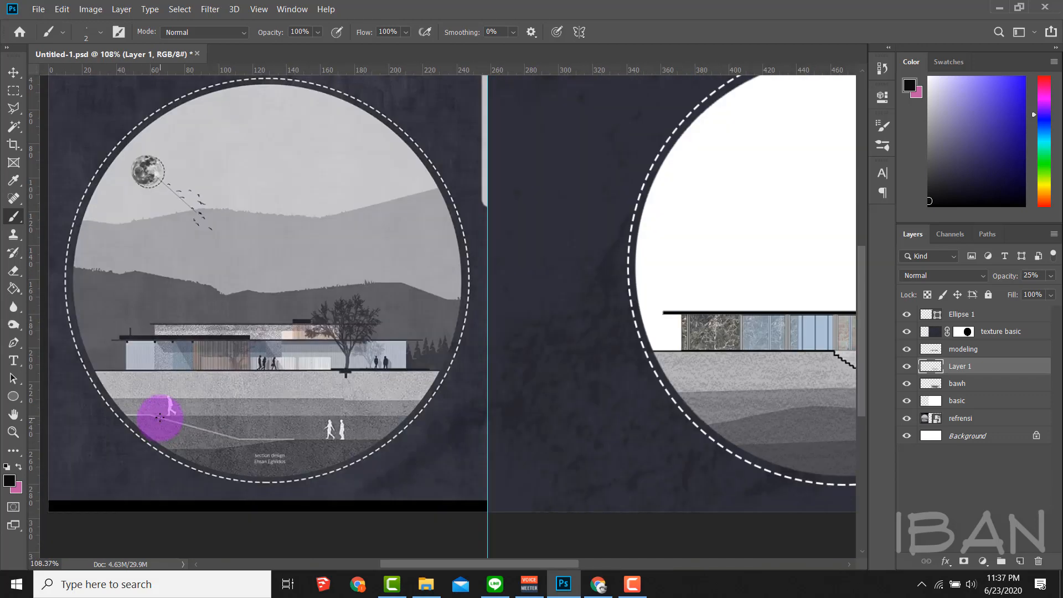
- Try the Overlay blend mode on the grain layer, and return it to Normal
scroll(444, 393, up, 3)
scroll(380, 442, down, 1)
click(945, 275)
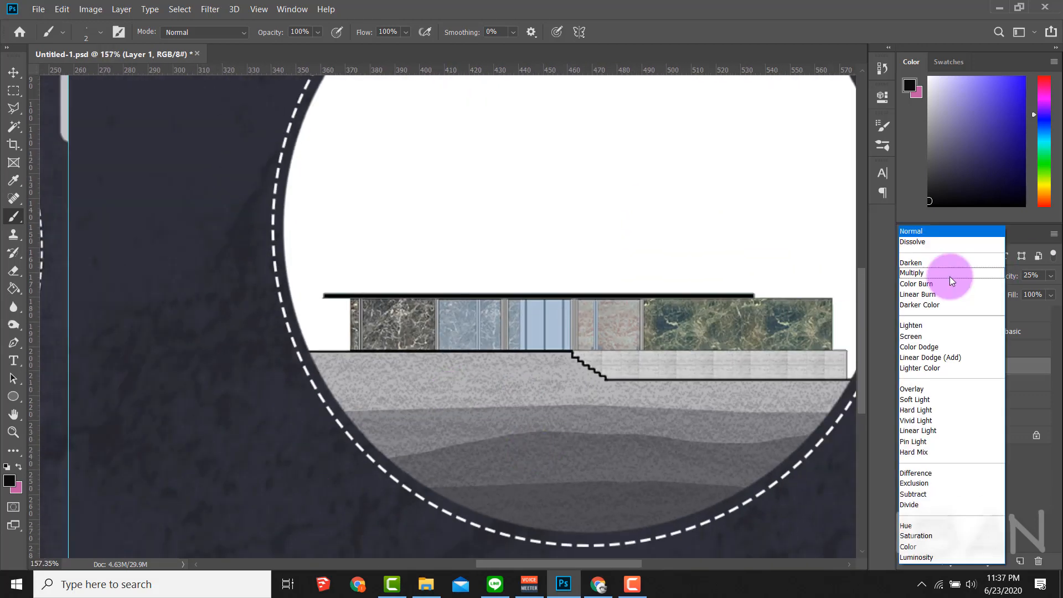
click(936, 384)
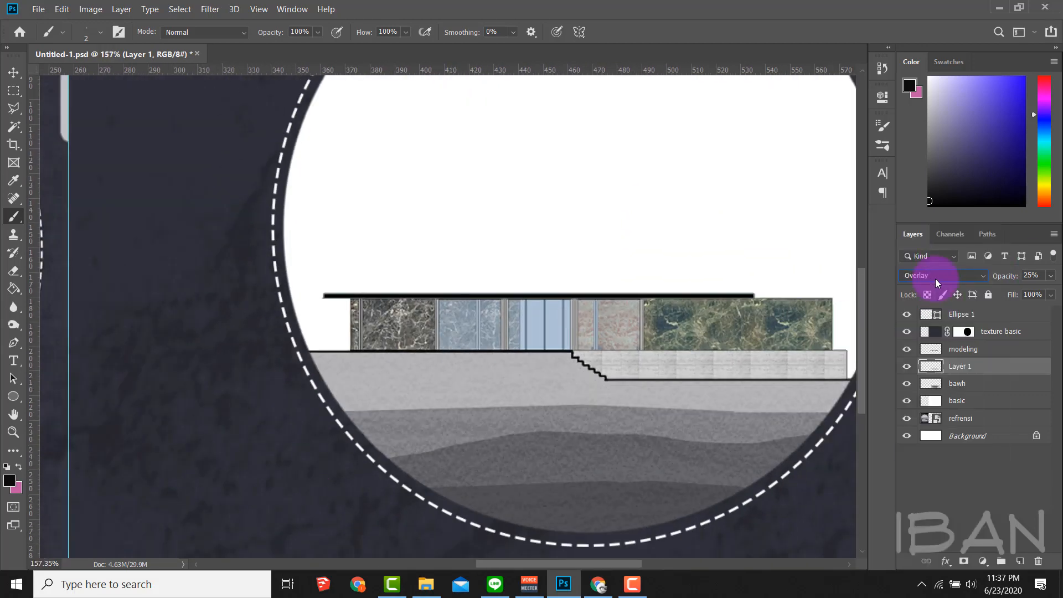
click(935, 278)
click(932, 235)
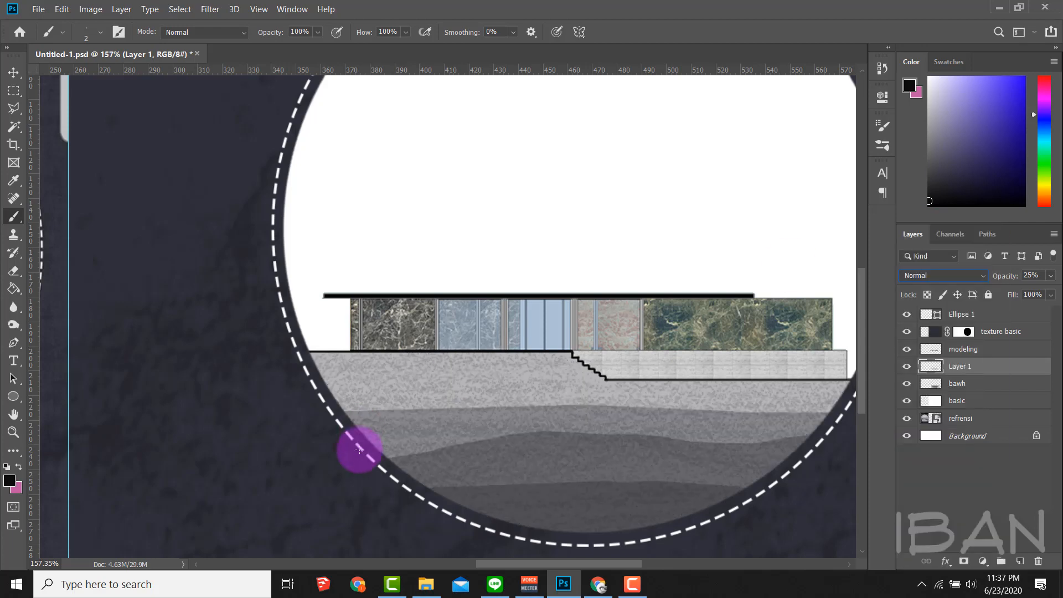
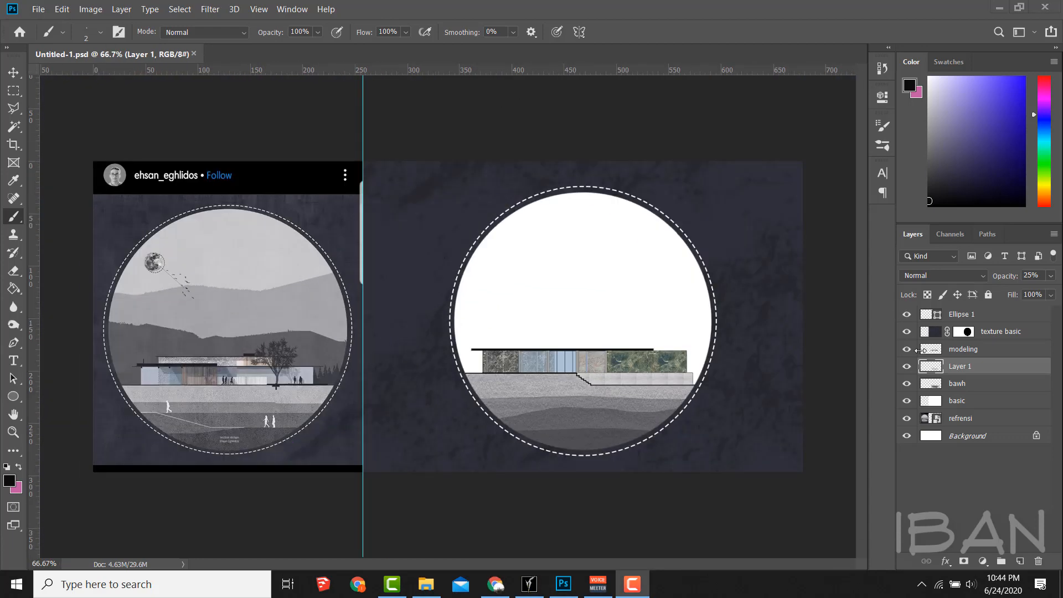
- Check the grain layer by toggling its visibility, and rename Layer 1 as "texture tanah"
click(908, 369)
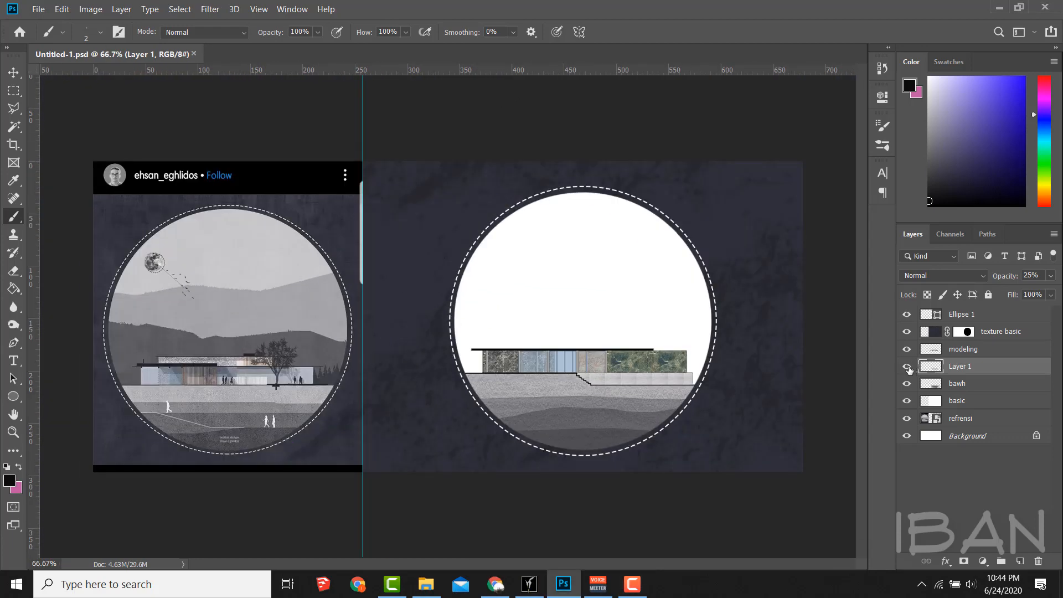
click(907, 369)
click(908, 370)
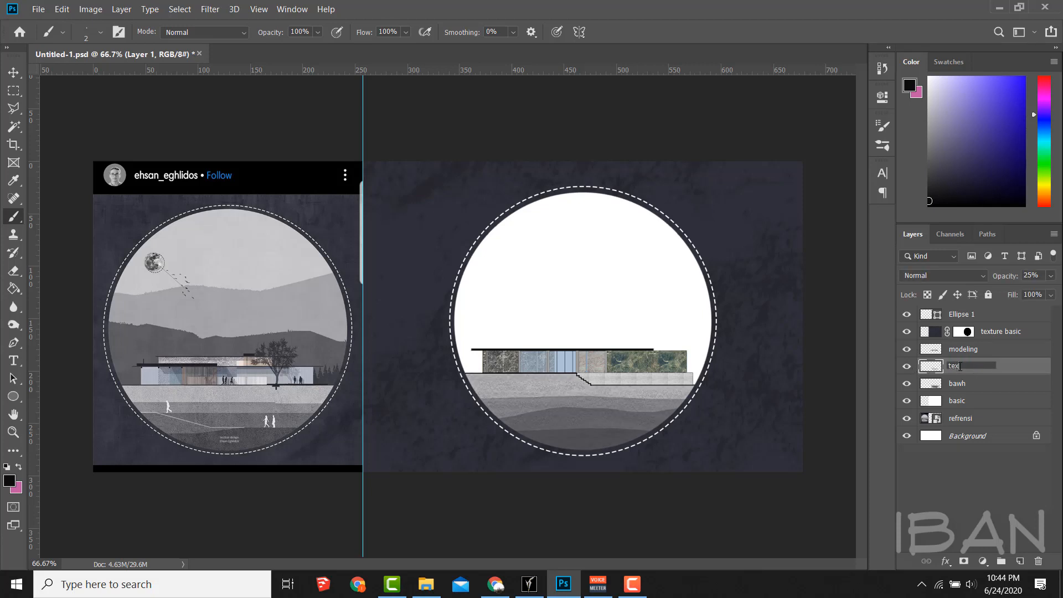
text(h)
key(Return)
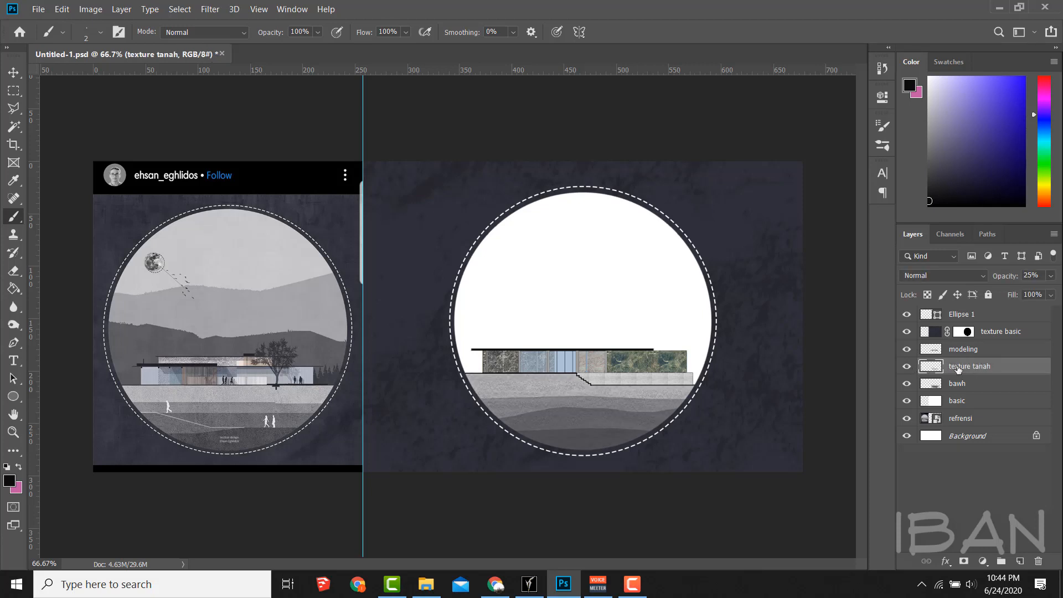
- Add a new empty layer directly above the modeling layer for the background mountains
click(939, 350)
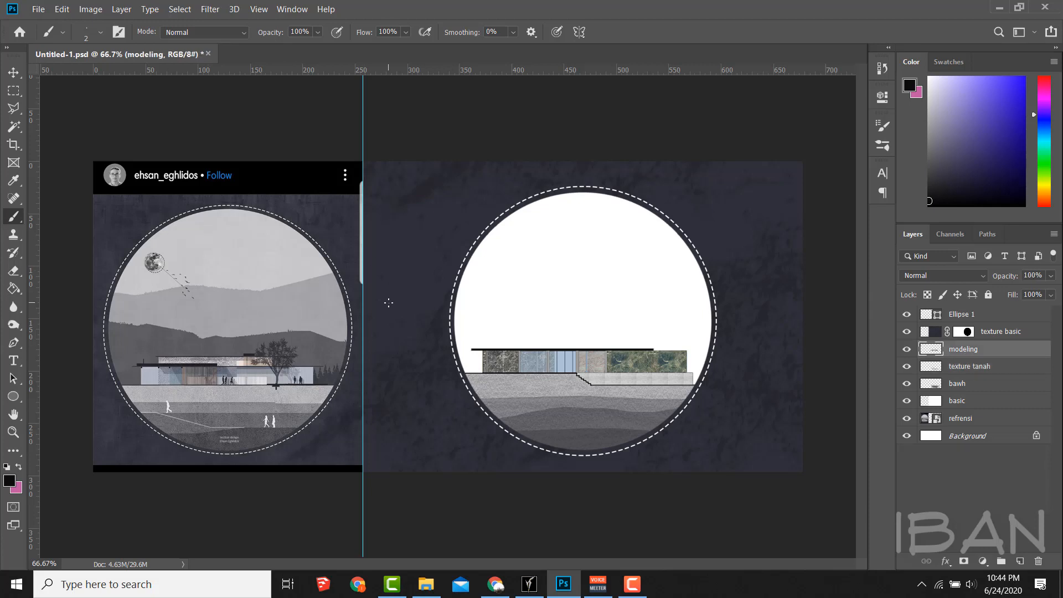
mouse_move(169, 244)
mouse_down()
mouse_move(280, 283)
mouse_move(227, 357)
mouse_move(150, 298)
mouse_move(284, 273)
mouse_up()
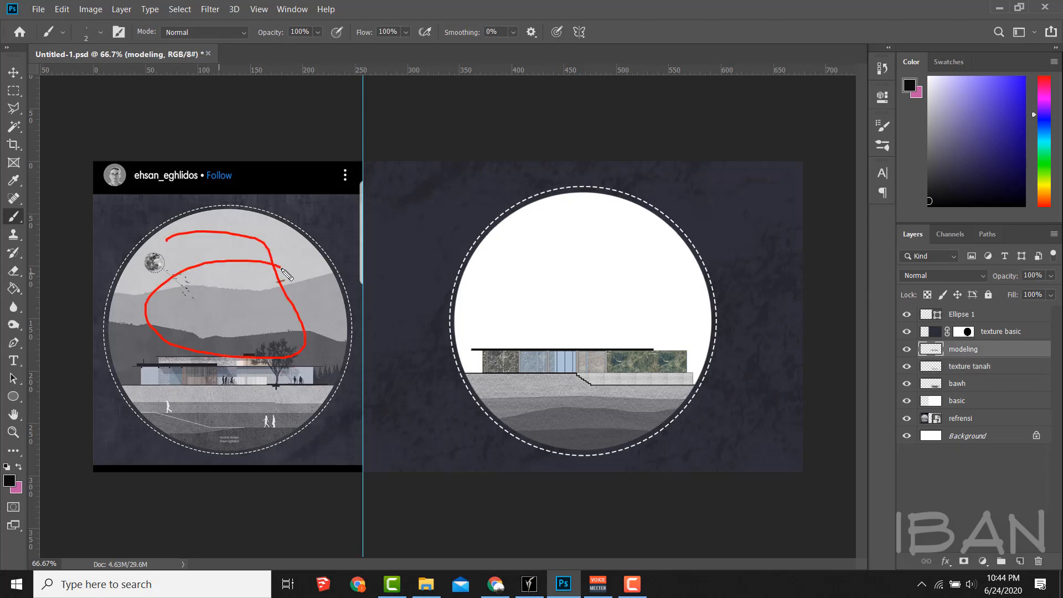
key(Escape)
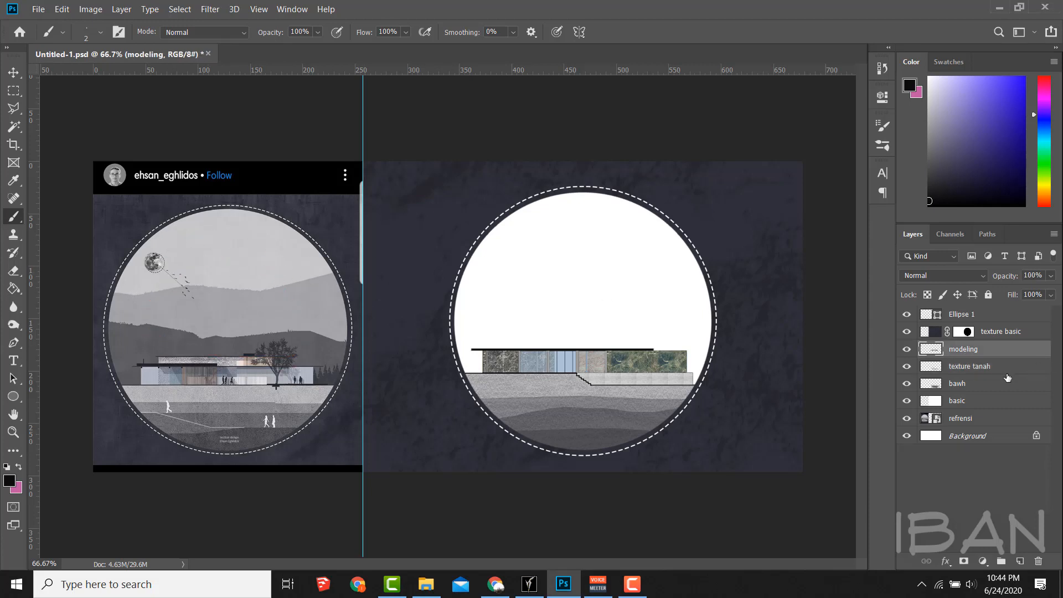
click(1019, 562)
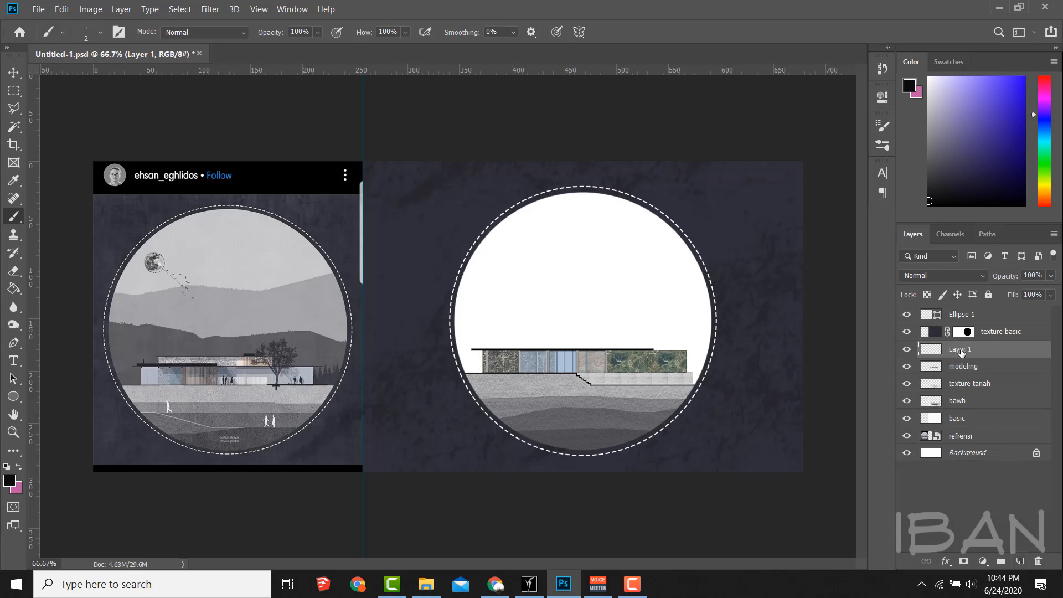
mouse_move(972, 350)
mouse_down()
mouse_move(965, 313)
mouse_move(964, 344)
mouse_up()
- Outline the reference's dark mountain range with the Polygonal Lasso and shift the selection onto the pavilion section's circle
click(14, 108)
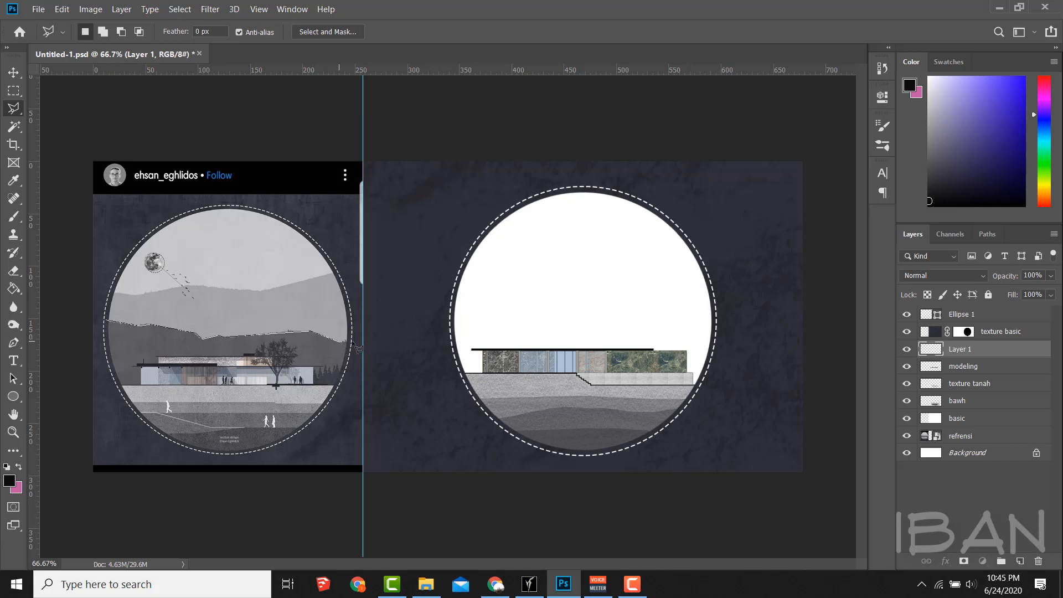
double_click(136, 386)
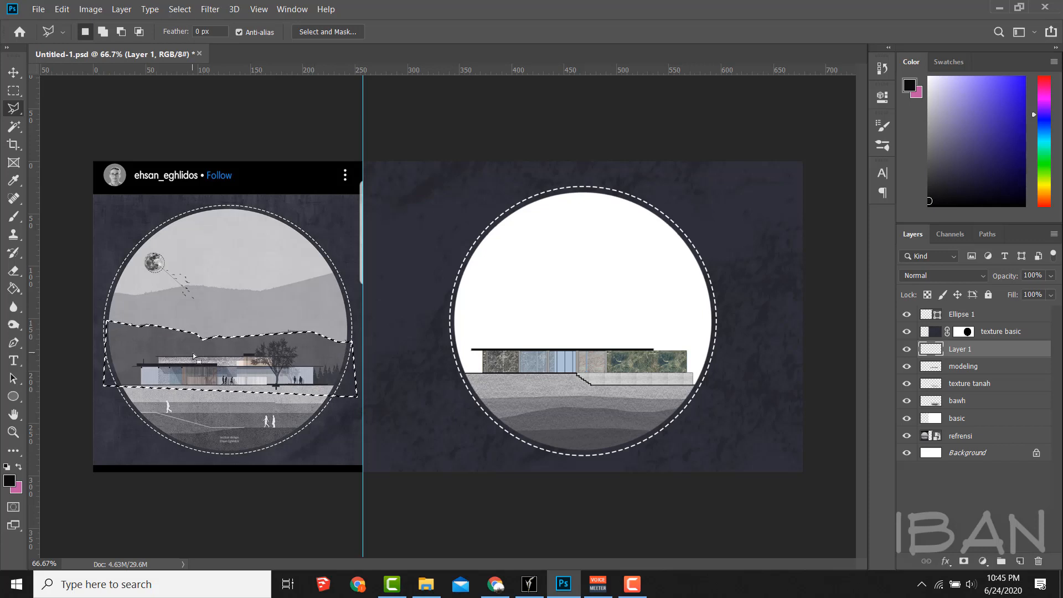
mouse_move(175, 353)
mouse_down()
mouse_move(430, 360)
mouse_move(545, 320)
mouse_move(524, 331)
mouse_move(527, 350)
mouse_up()
key(ctrl+t)
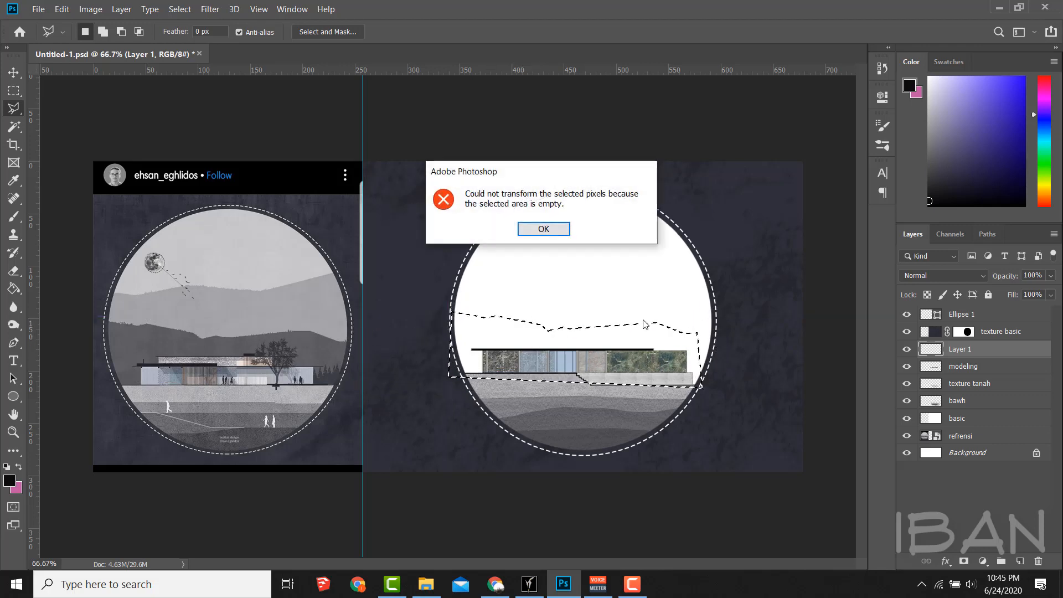
click(541, 228)
- Sample the dark mountain grey from the reference and fill the mountain selection with it on Layer 1
key(g)
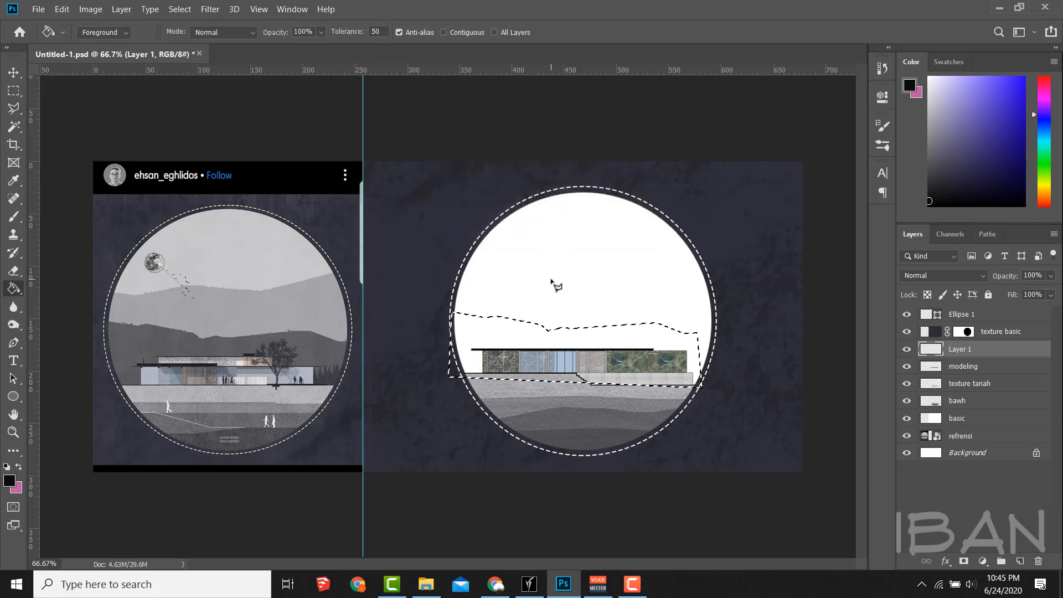
scroll(296, 318, up, 5)
alt+click(340, 349)
scroll(227, 337, down, 5)
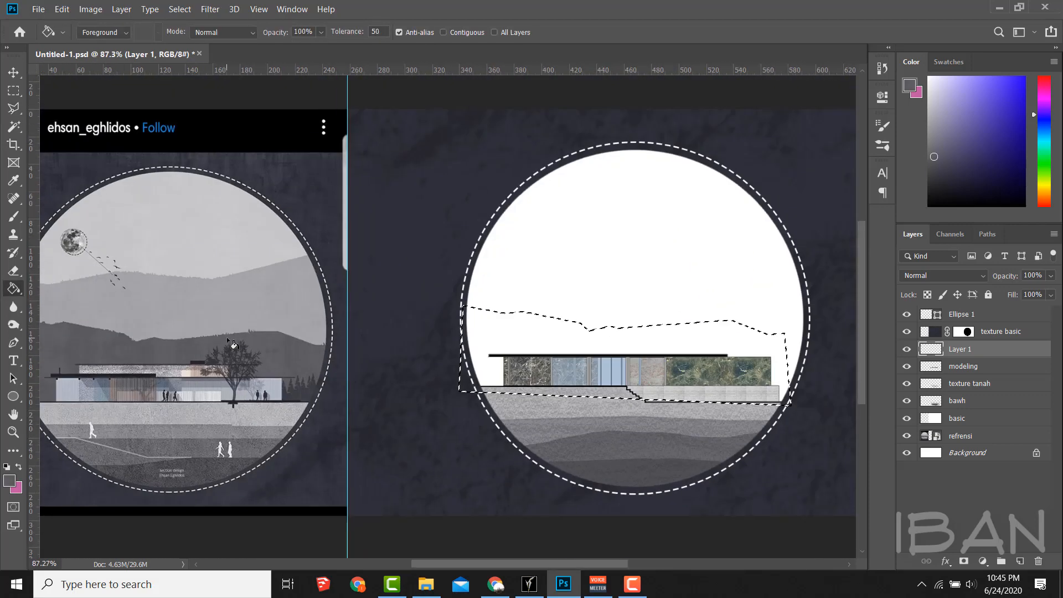
key(alt+BackSpace)
scroll(665, 342, up, 2)
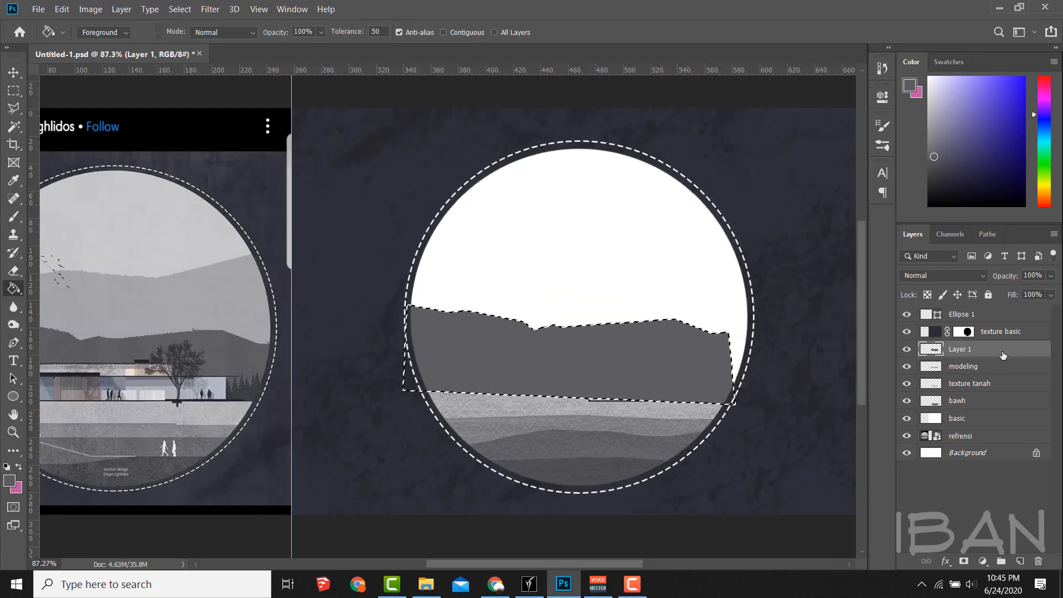
- Move the filled mountain layer below the modeling layer so it sits behind the pavilion
drag(964, 349, 990, 372)
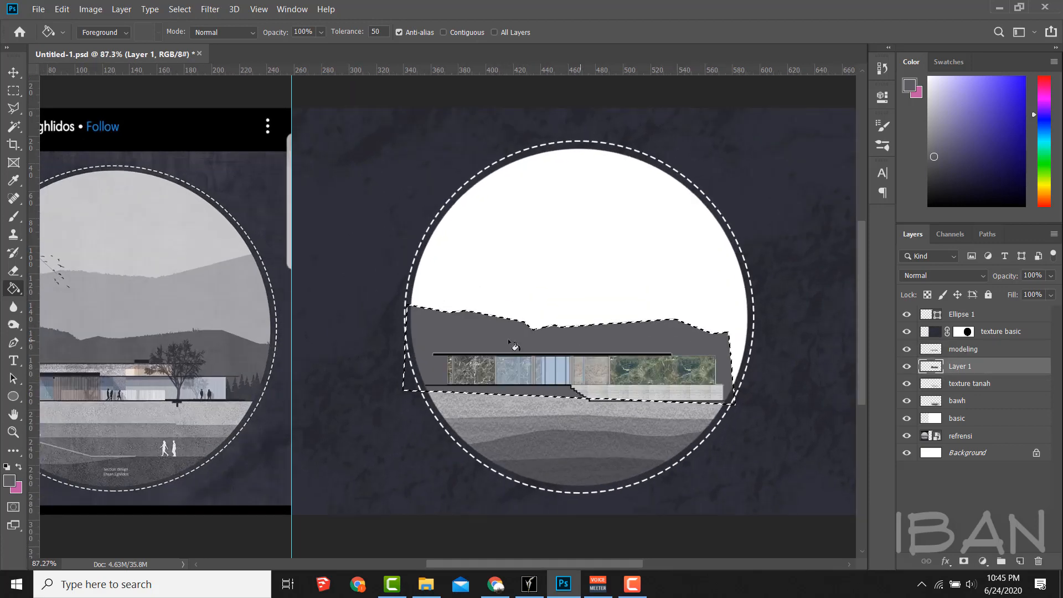
scroll(687, 343, down, 3)
scroll(687, 344, up, 2)
- Reposition the mountain shape and stretch it on both sides to span the circle's full width, and clear the selection
key(ctrl+t)
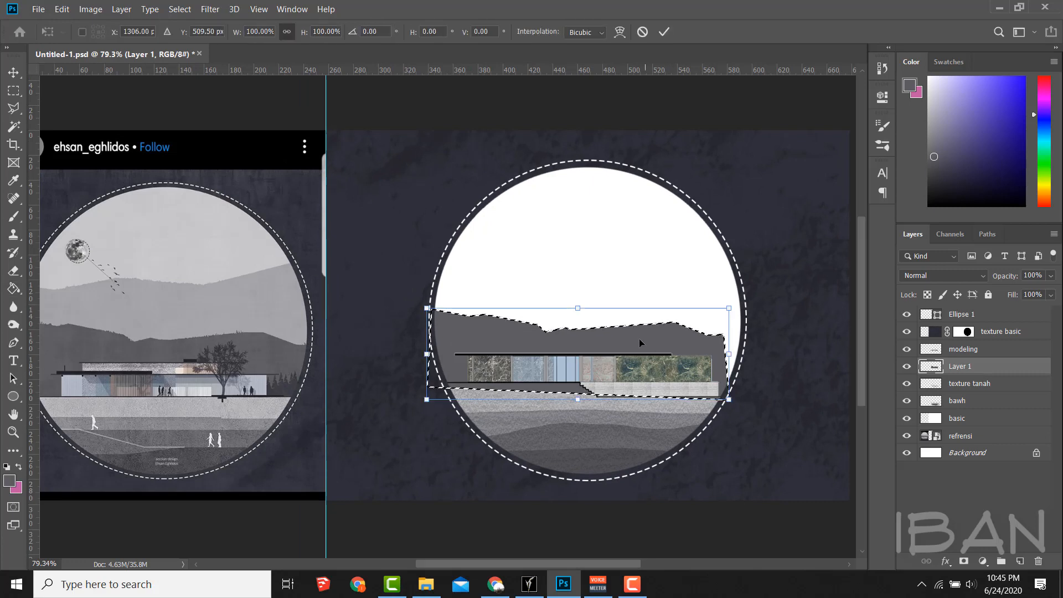
drag(638, 338, 649, 337)
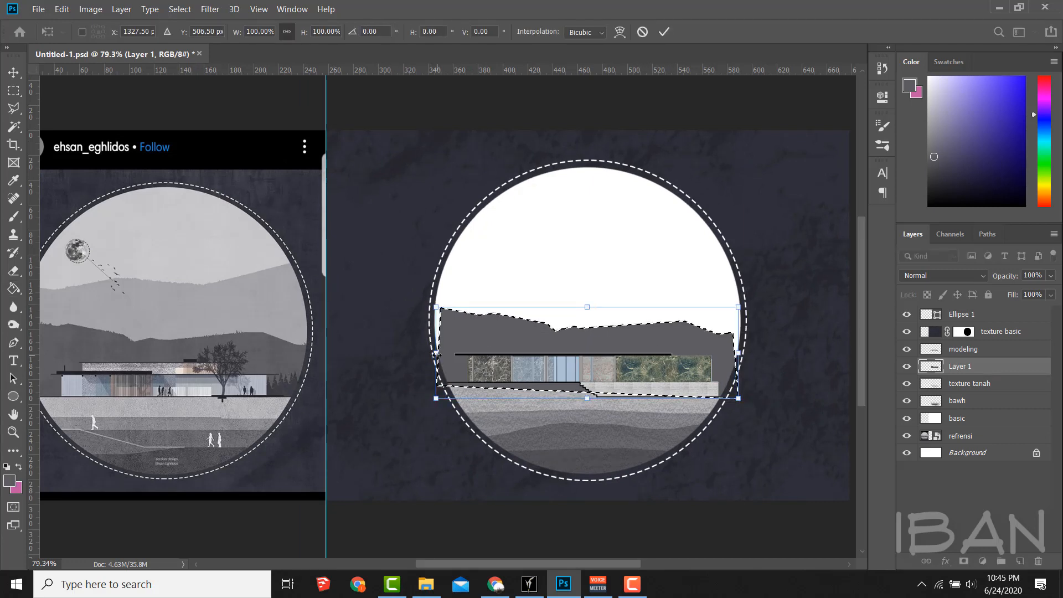
drag(437, 353, 424, 352)
drag(741, 353, 747, 353)
key(Return)
key(g)
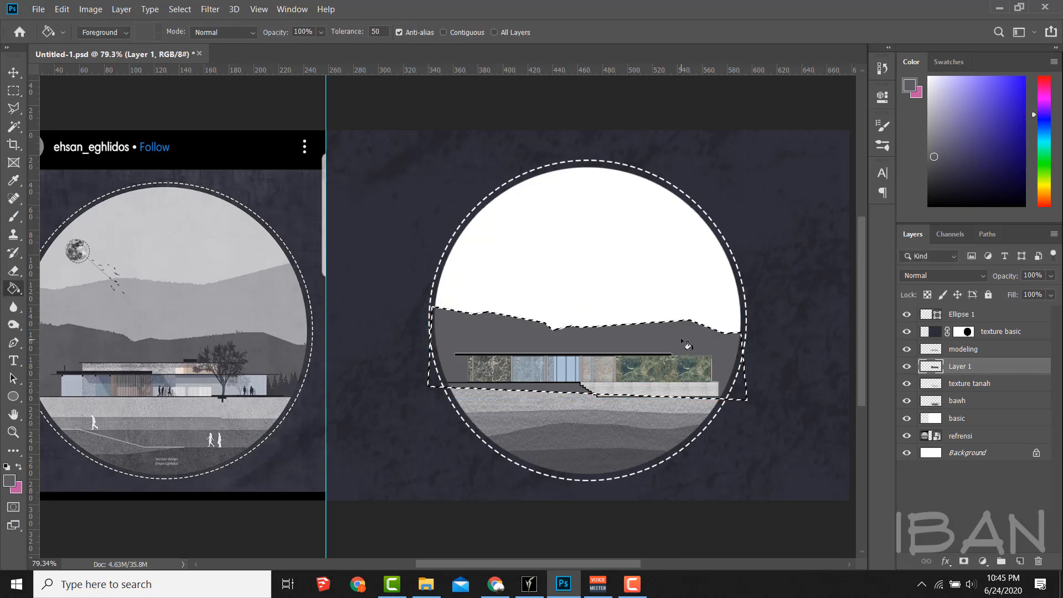
key(ctrl+d)
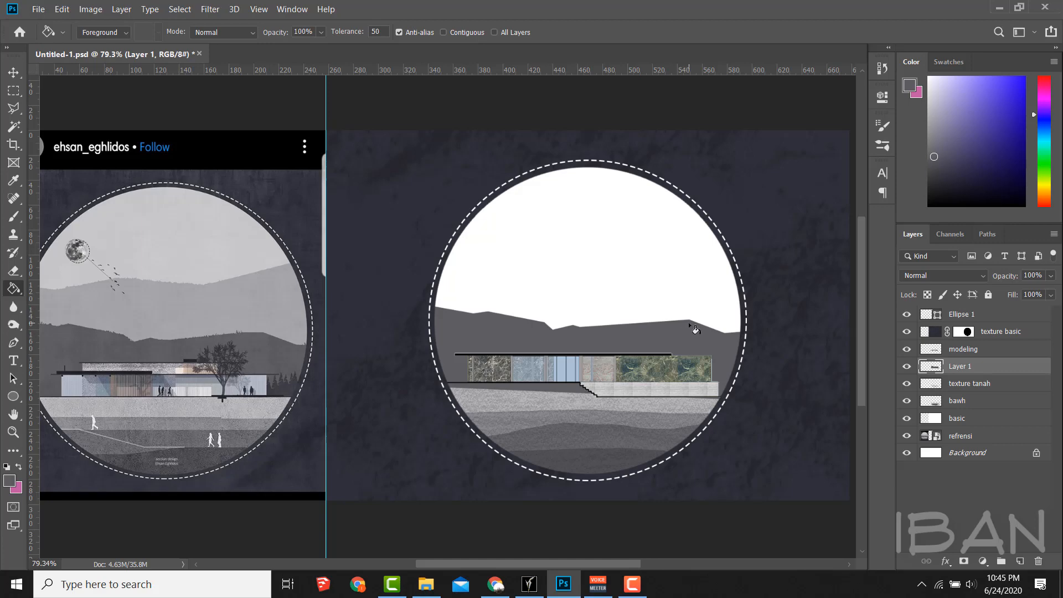
- Outline the dark grey fill under the terrace line and stairs with the Polygonal Lasso on Layer 1 and delete it
key(v)
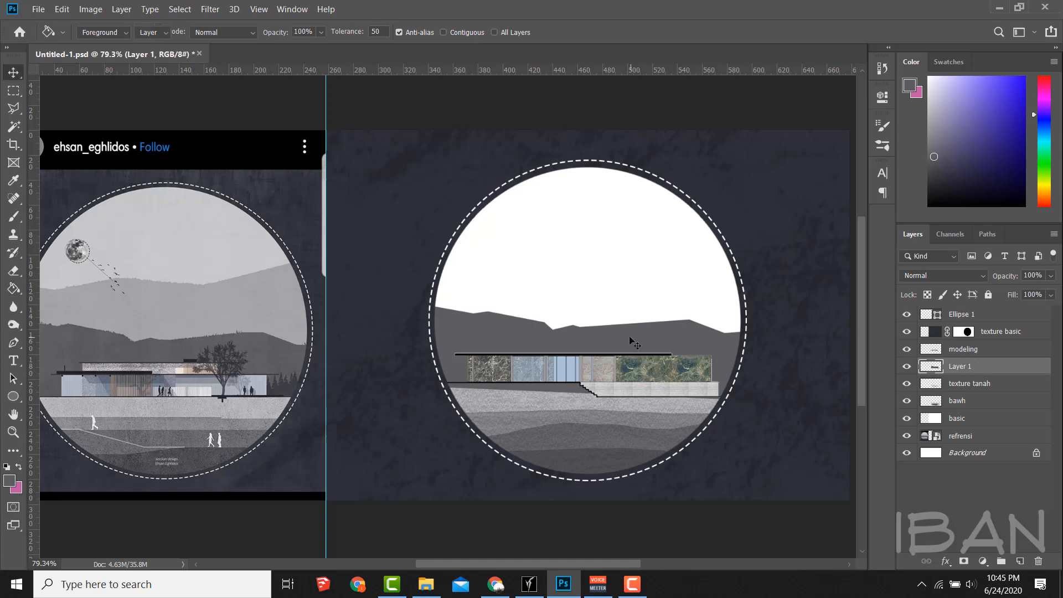
drag(629, 322, 629, 304)
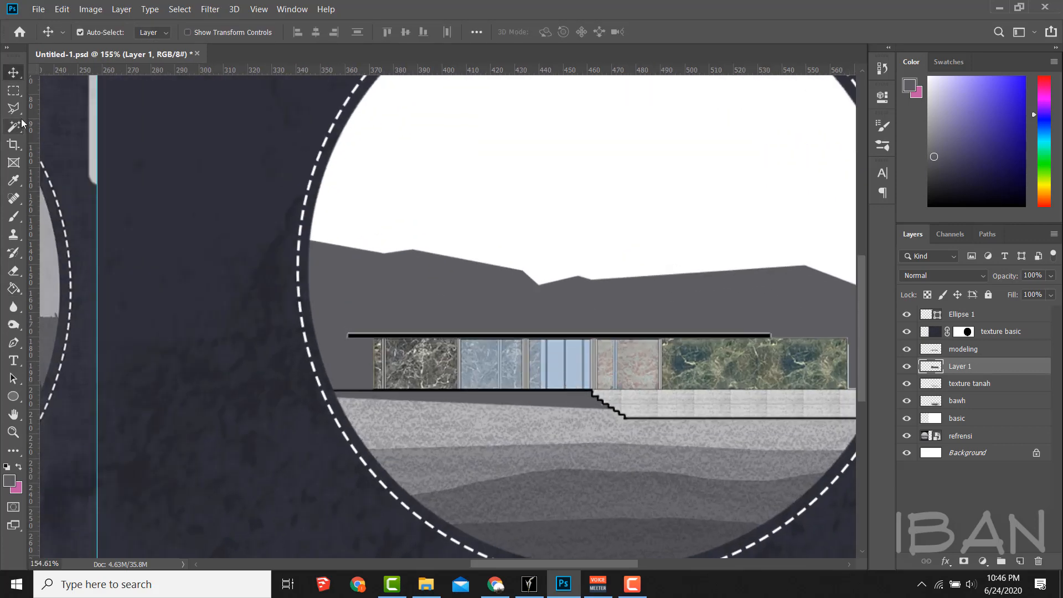
click(13, 108)
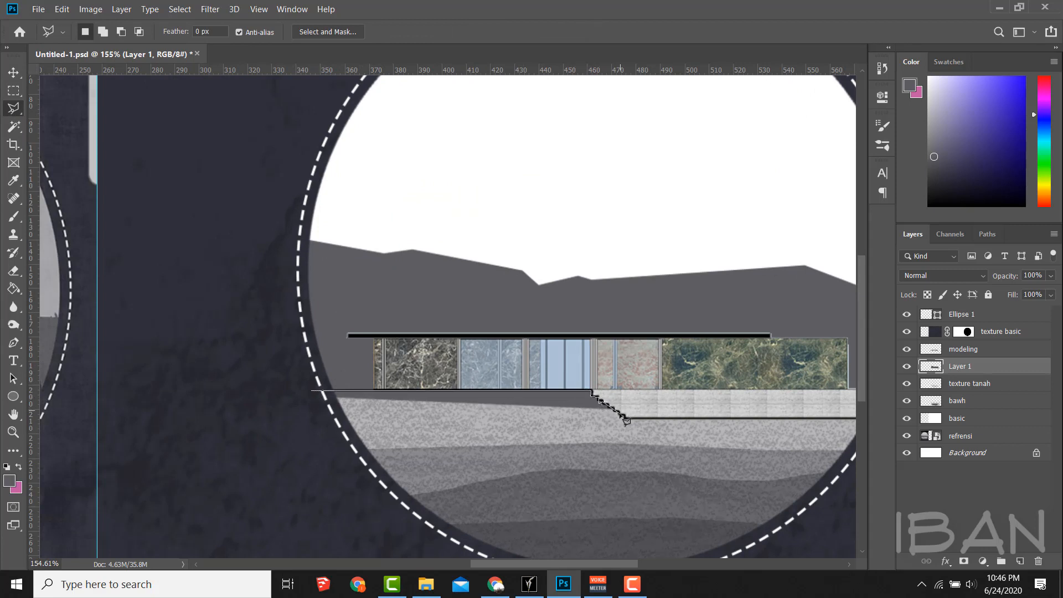
double_click(261, 400)
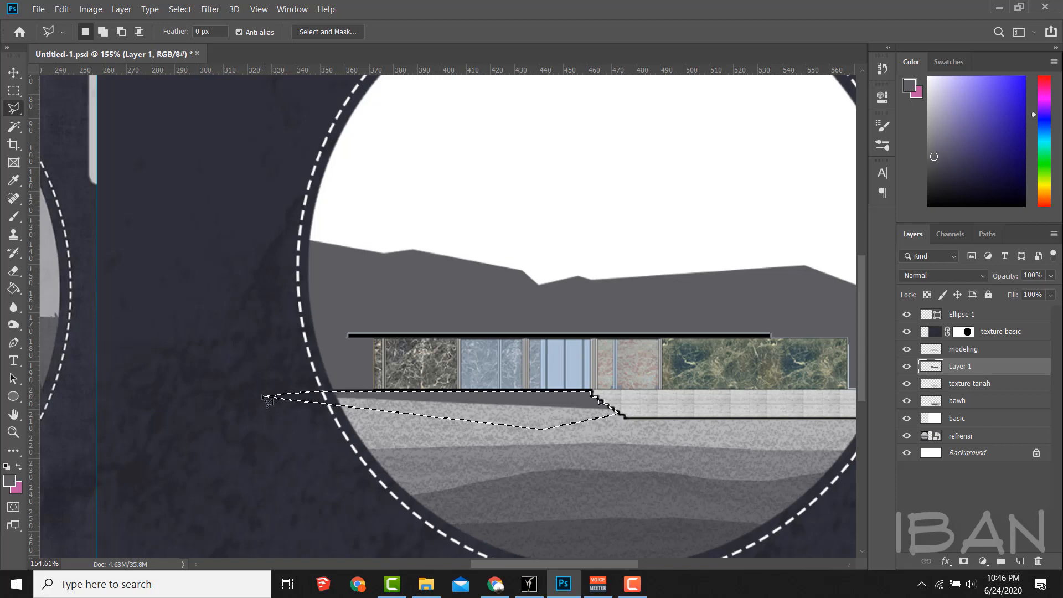
scroll(520, 432, up, 5)
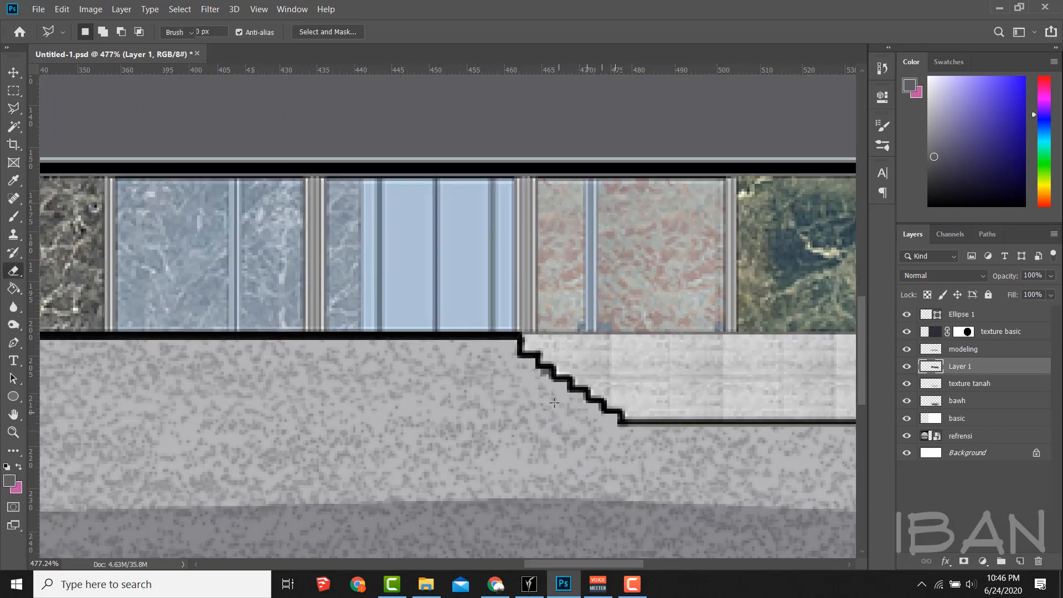
- Erase the leftover grey pixels along the underside of the stairs with the Eraser, reducing its size to 8 px
key(e)
scroll(525, 377, down, 6)
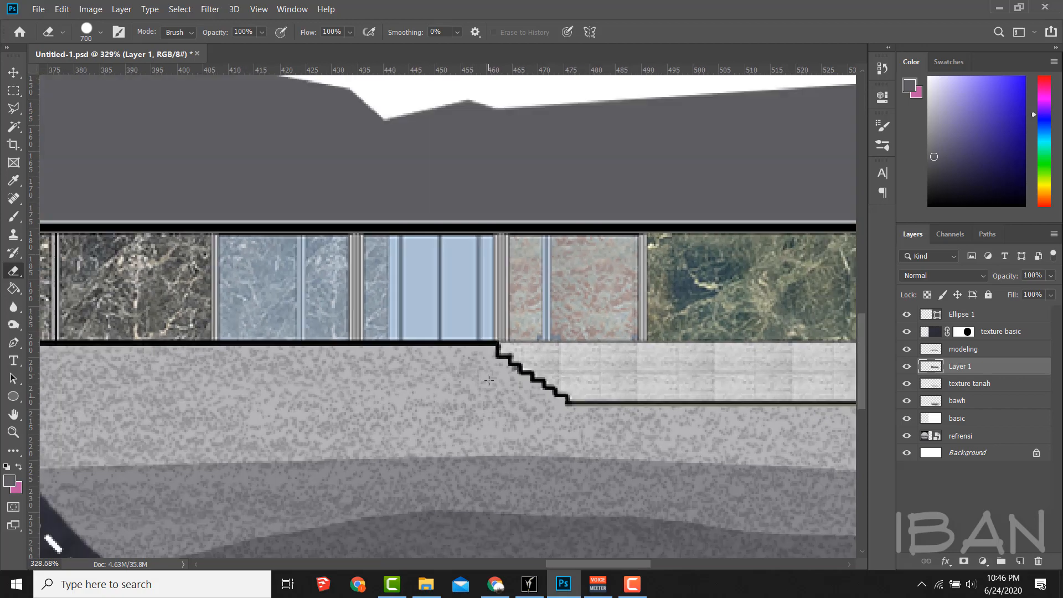
key(bracketleft)
key(bracketleft)
key(bracketleft)
key(bracketleft)
key(bracketleft)
key(bracketleft)
key(bracketleft)
key(bracketleft)
key(bracketleft)
key(bracketleft)
key(bracketleft)
key(bracketleft)
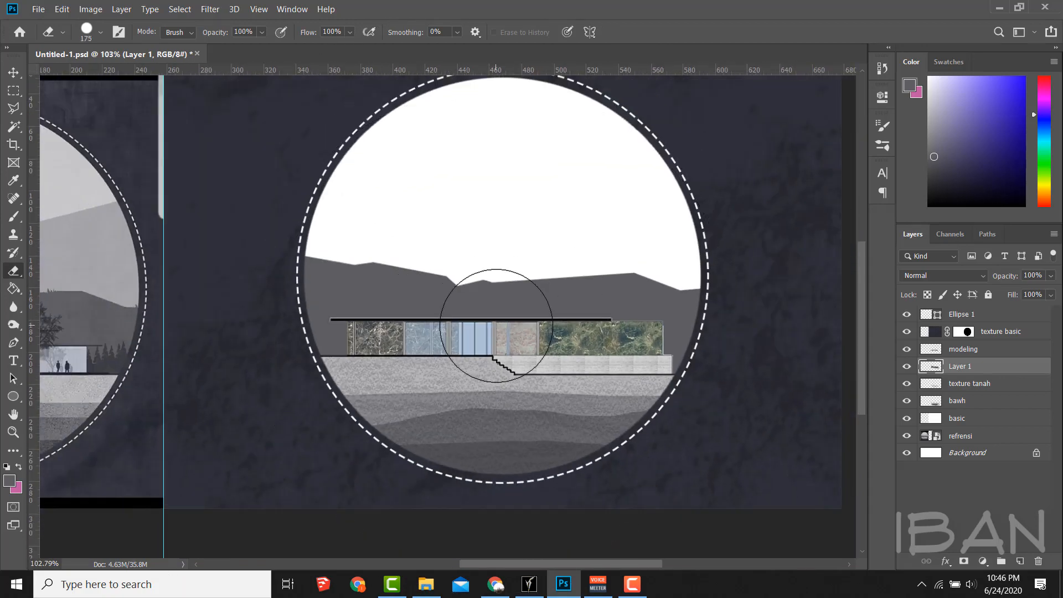
scroll(497, 357, up, 8)
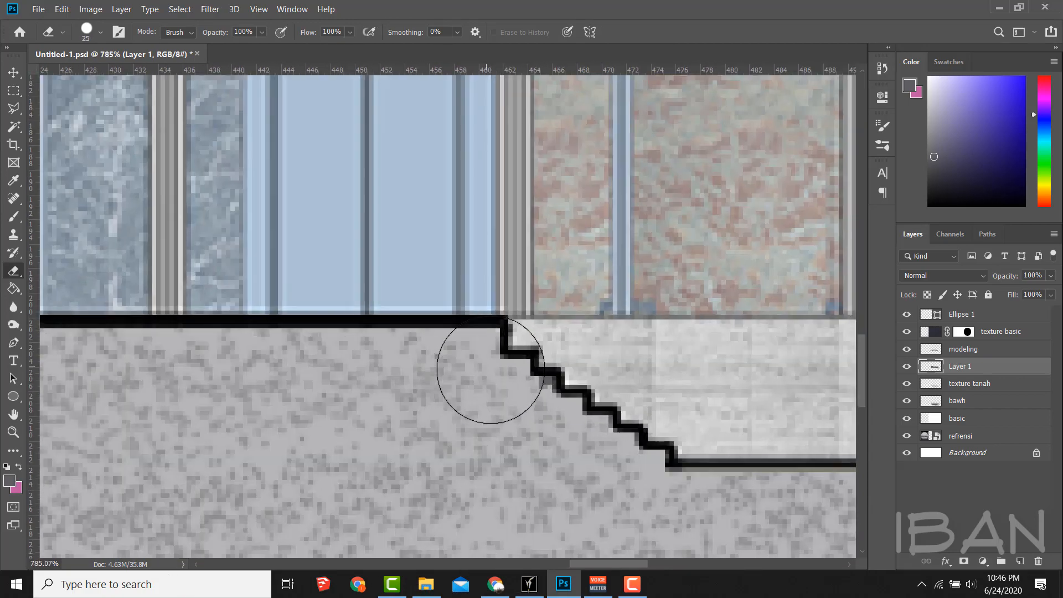
key(bracketleft)
key(bracketleft)
key(bracketleft)
key(bracketleft)
key(bracketleft)
key(bracketleft)
key(bracketleft)
key(bracketleft)
key(bracketleft)
scroll(399, 380, down, 10)
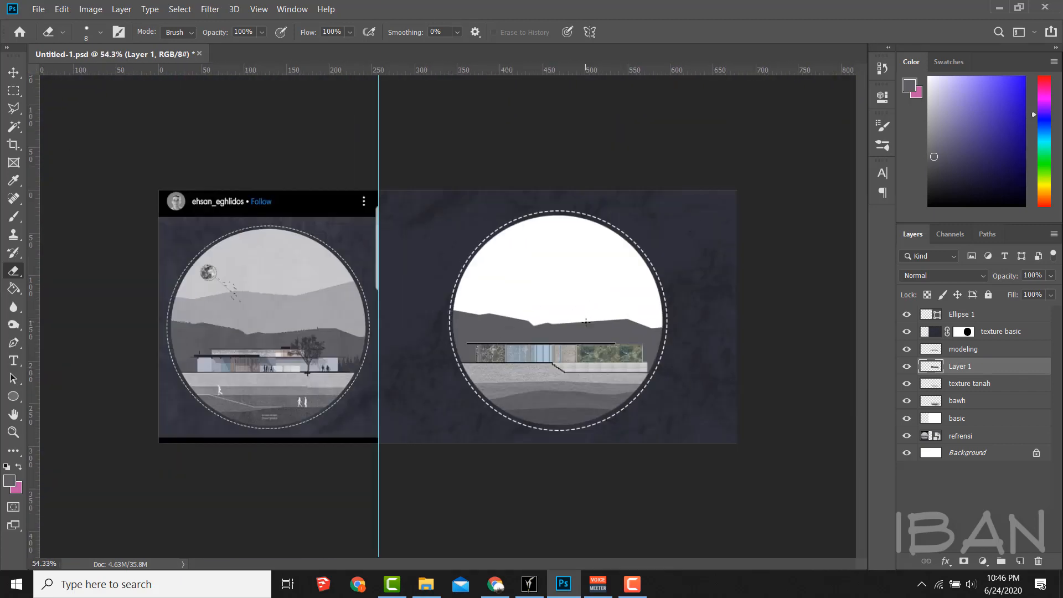
- Rename Layer 1, which holds the background hills, as belakang
scroll(586, 322, up, 3)
key(v)
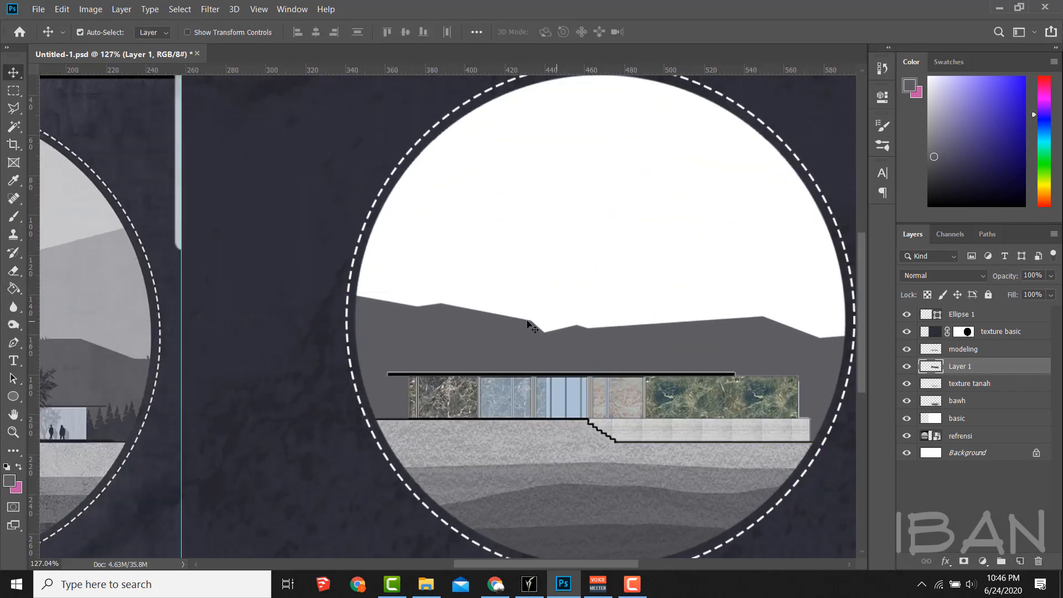
scroll(529, 326, up, 2)
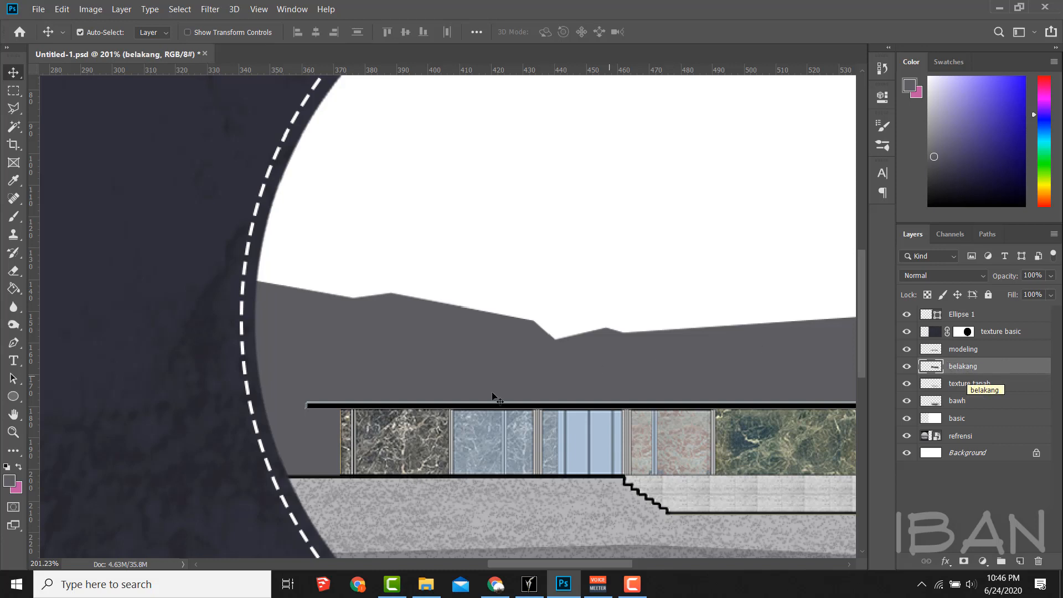
- Set up the Brush at 8 px for painting on the belakang layer
scroll(371, 396, down, 1)
key(b)
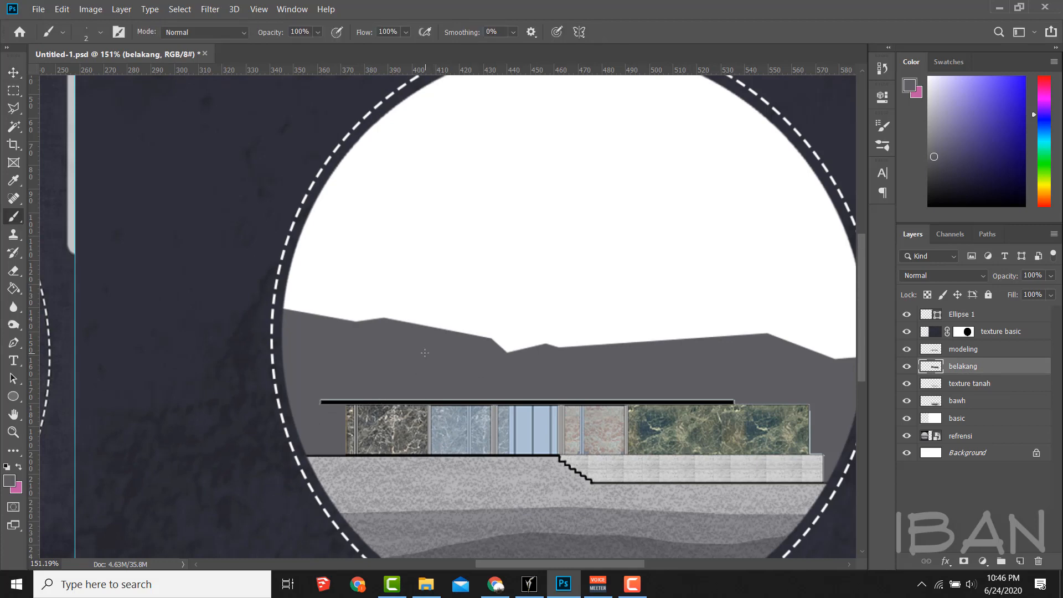
scroll(412, 345, up, 1)
scroll(412, 345, down, 1)
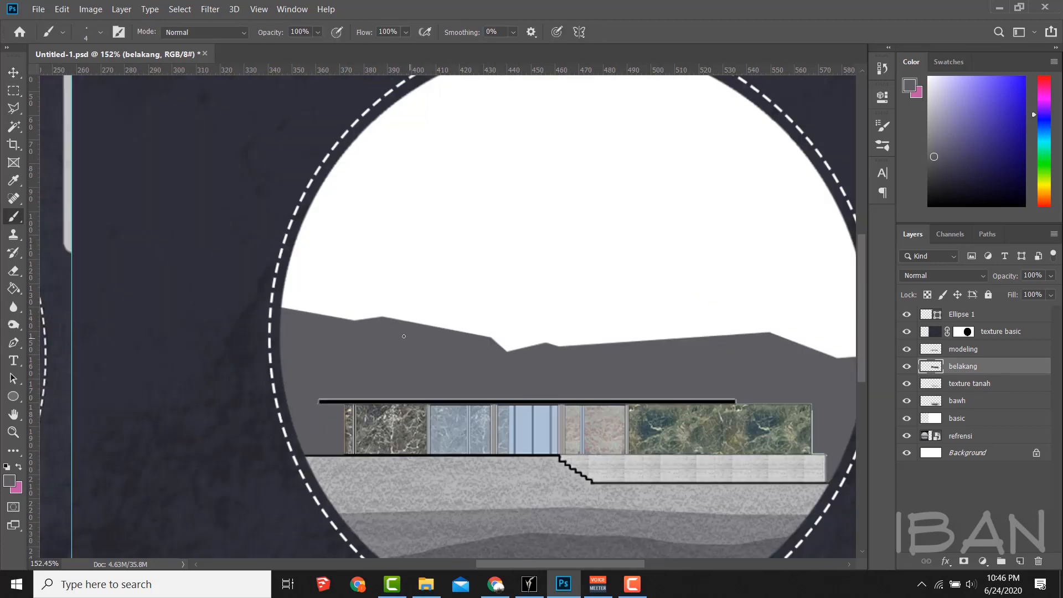
scroll(368, 335, up, 3)
key(bracketright)
key(bracketright)
key(bracketright)
key(bracketright)
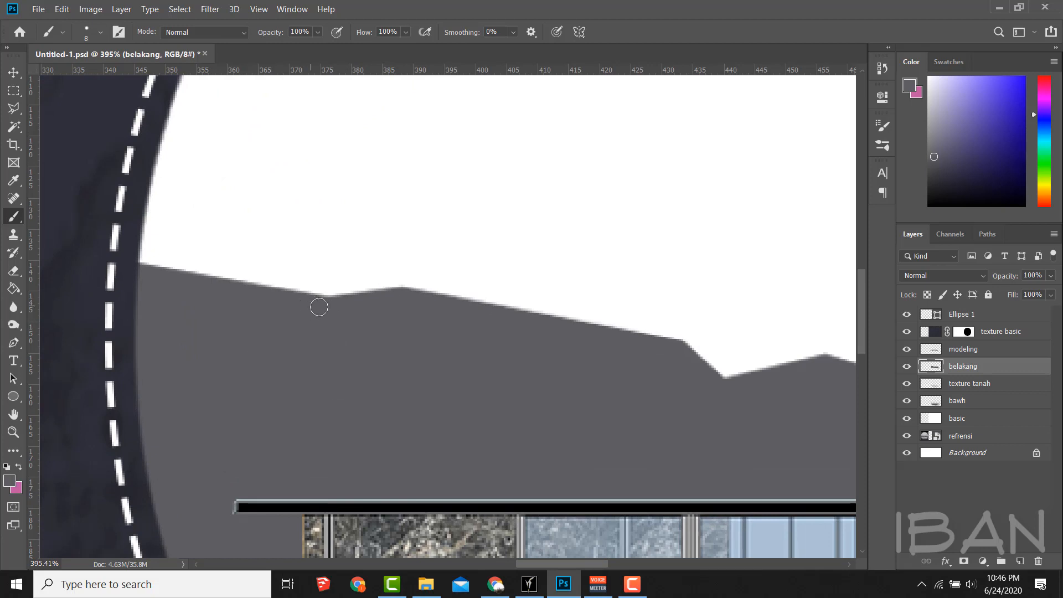
click(325, 249)
click(338, 263)
click(340, 285)
key(ctrl+z)
key(ctrl+z)
key(ctrl+z)
- Turn off Scattering for the brush and round off the kinks in the left part of the hill ridge
click(880, 126)
click(880, 127)
click(880, 127)
click(607, 192)
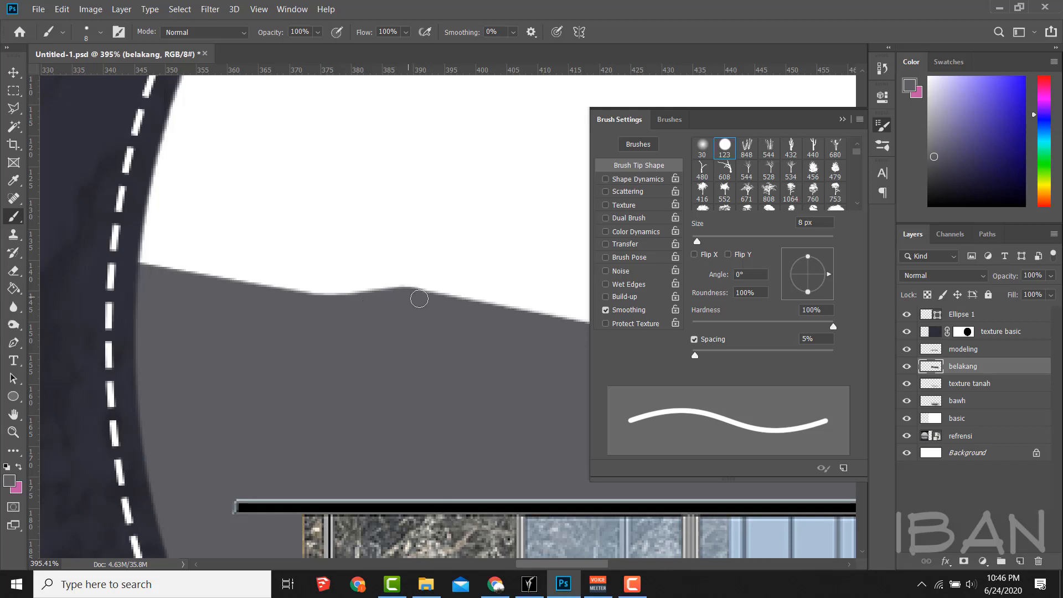
scroll(314, 284, down, 3)
click(842, 119)
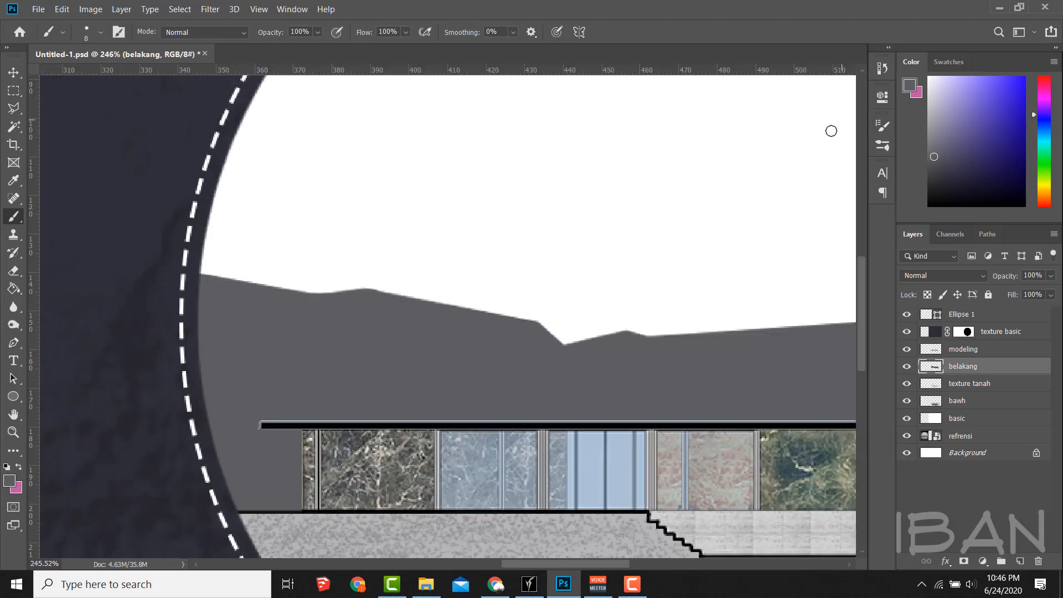
- Paint over the sharp corners in the middle and right parts of the hill ridge to smooth its outline
scroll(569, 344, up, 4)
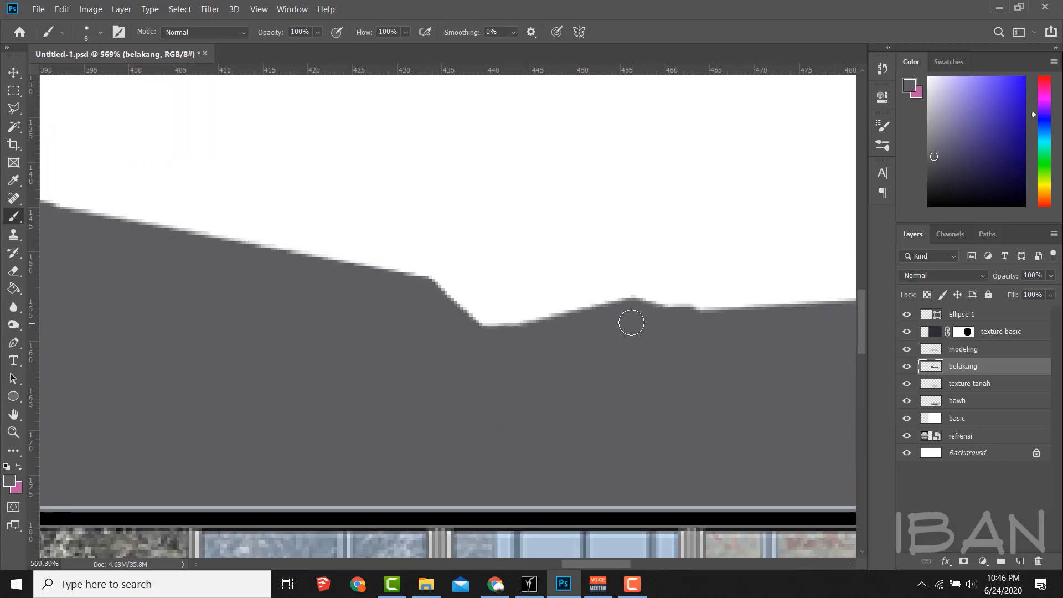
drag(631, 321, 287, 332)
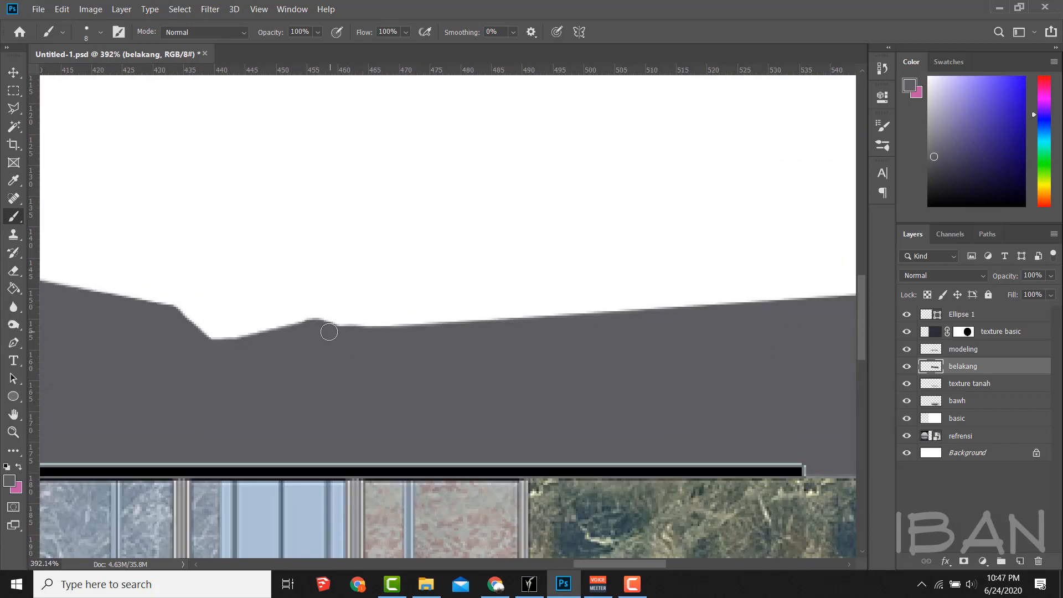
scroll(624, 311, right, 5)
scroll(609, 315, up, 3)
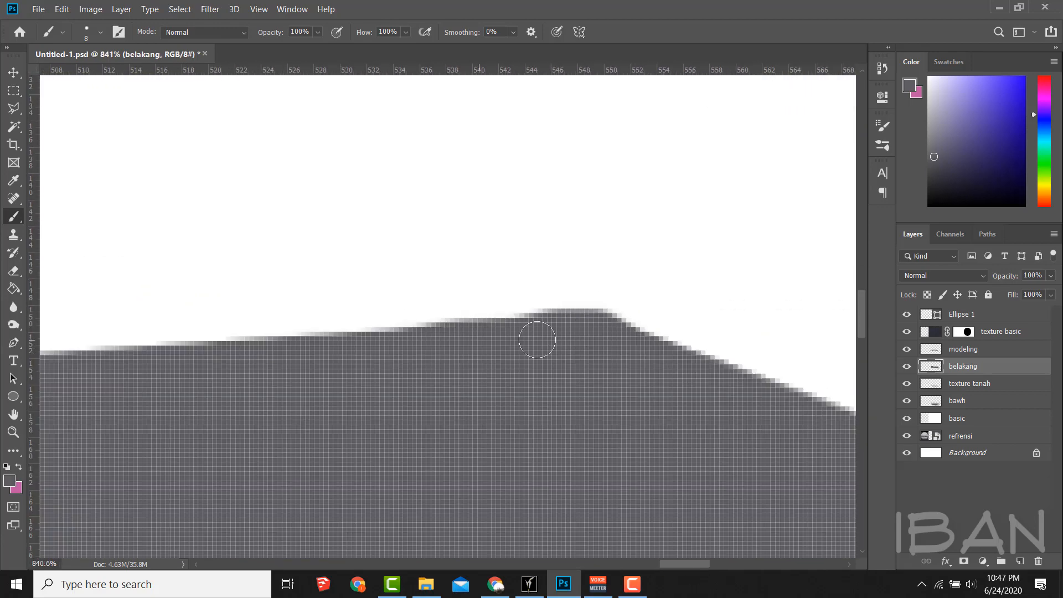
scroll(532, 360, right, 5)
scroll(516, 401, down, 3)
scroll(532, 347, left, 6)
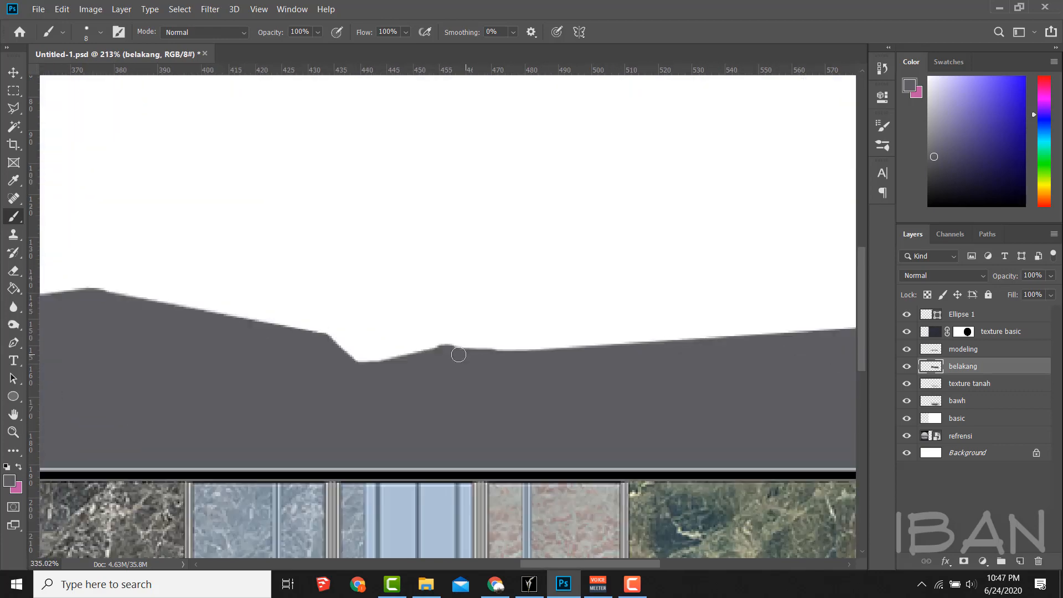
- Examine the small trees along the hill ridges in the reference image and compare them with the working illustration
scroll(479, 355, down, 5)
scroll(543, 332, up, 4)
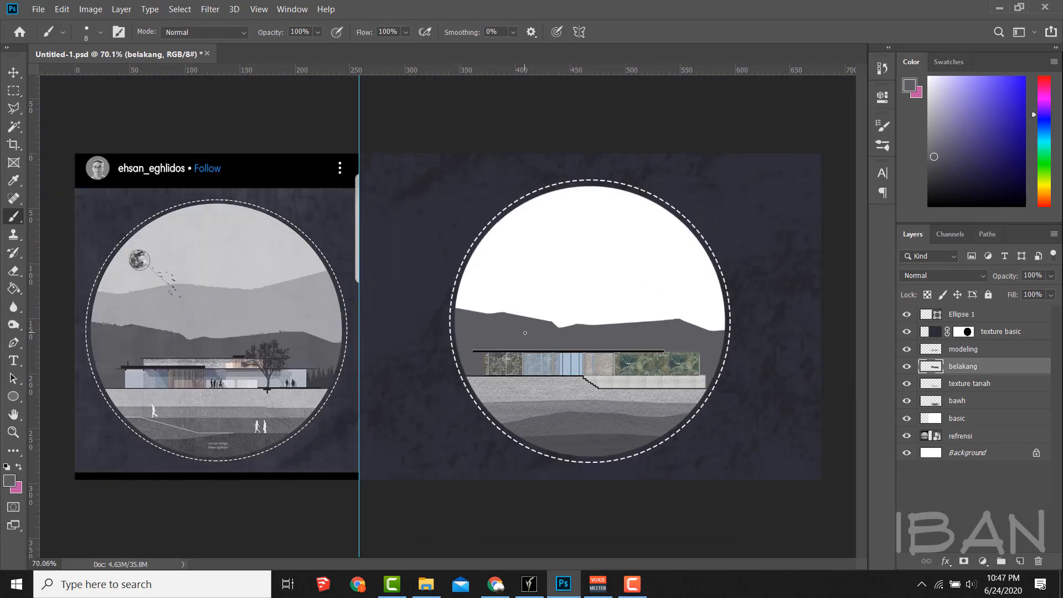
scroll(529, 332, up, 1)
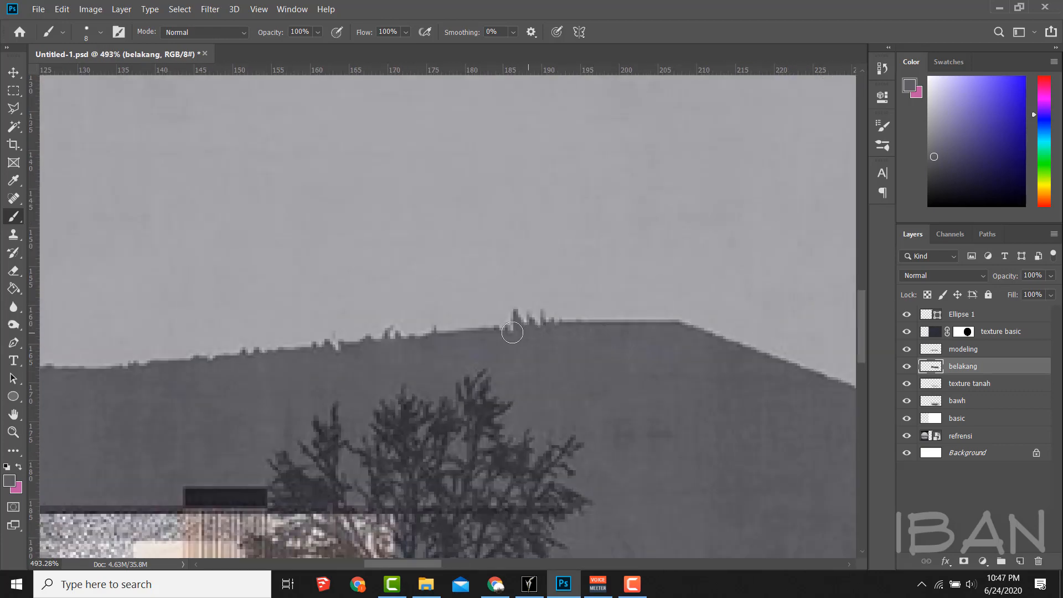
scroll(507, 330, down, 3)
scroll(160, 320, left, 5)
scroll(161, 319, up, 1)
scroll(622, 316, down, 4)
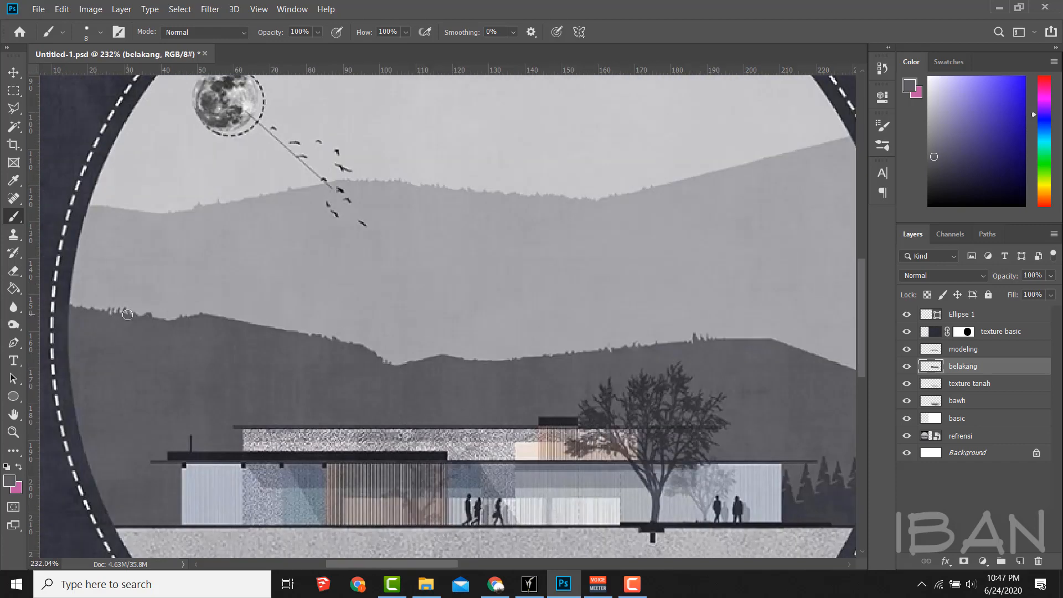
scroll(622, 316, up, 2)
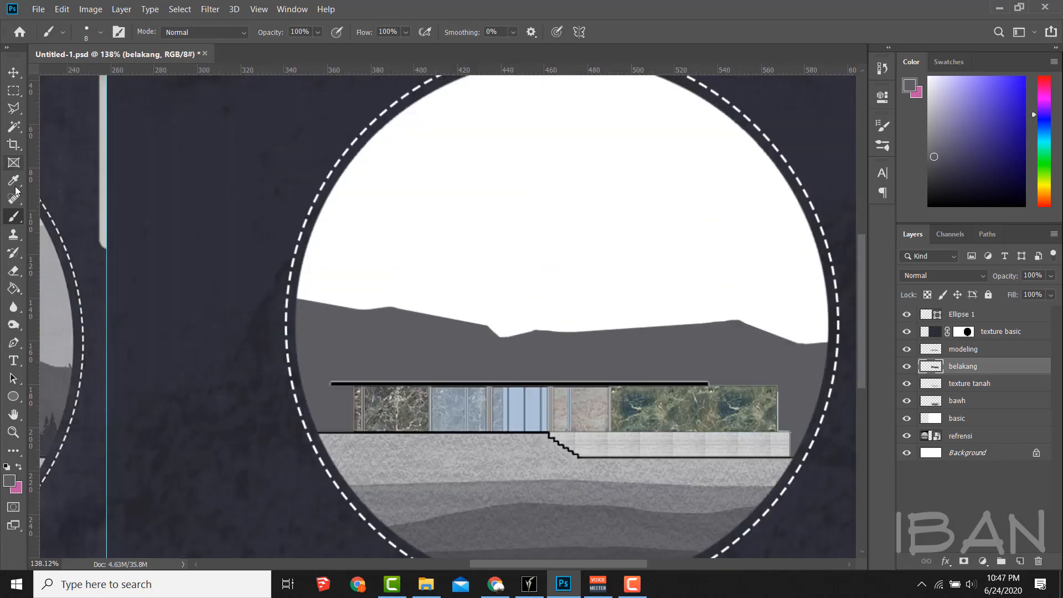
- Choose the maple1.jpg brush from the Trees_by_Horhew brush set
click(59, 32)
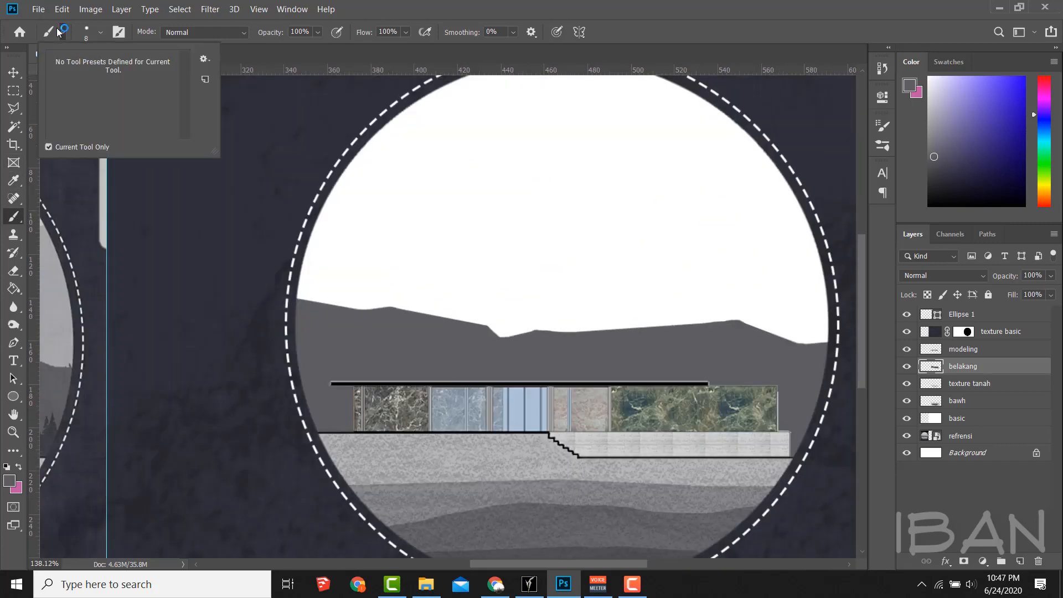
click(50, 35)
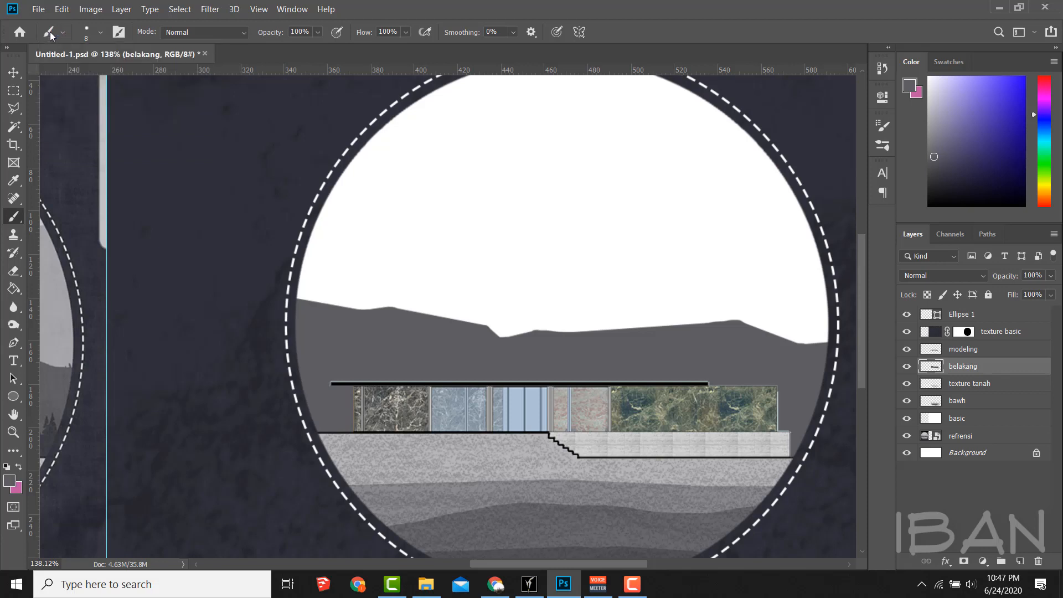
click(61, 35)
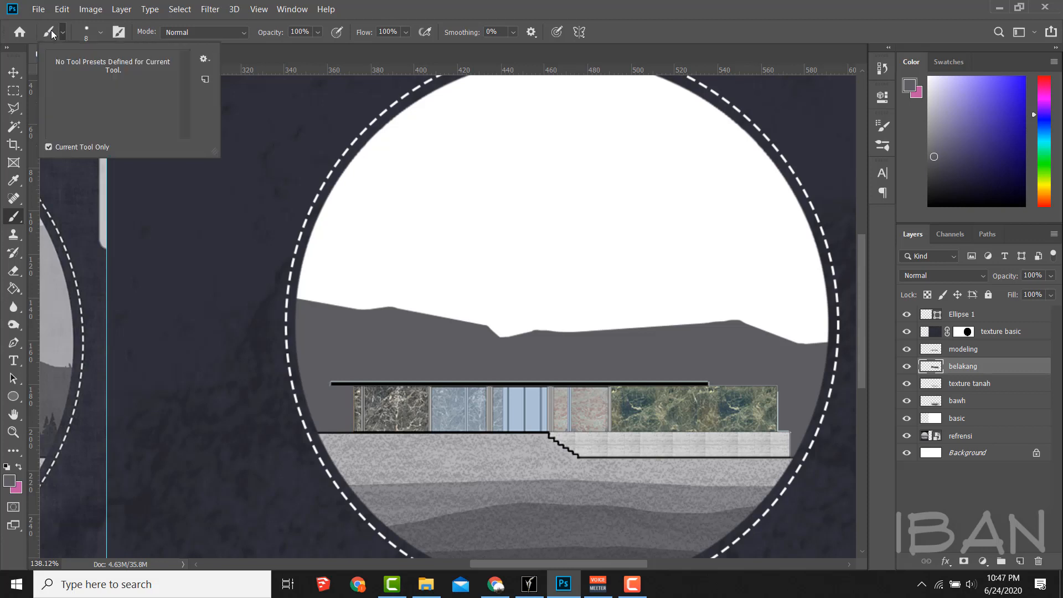
click(51, 30)
click(100, 32)
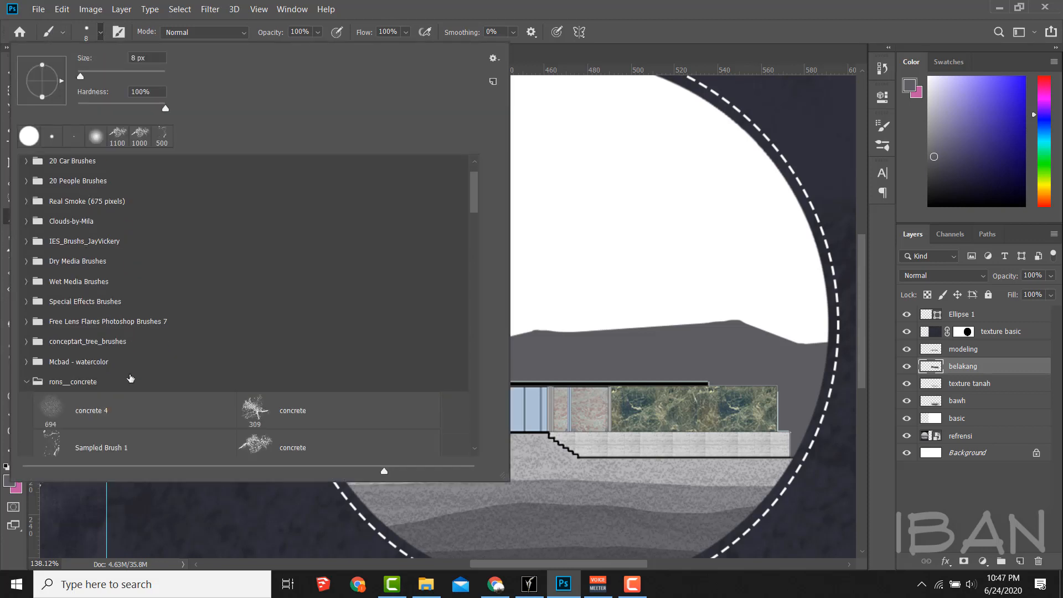
click(27, 371)
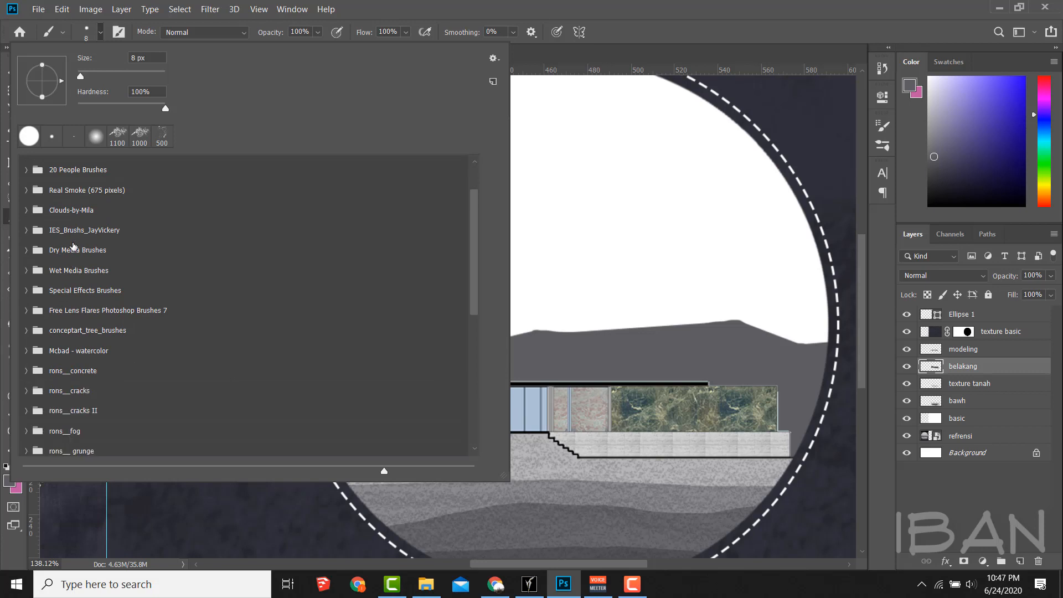
scroll(74, 247, up, 2)
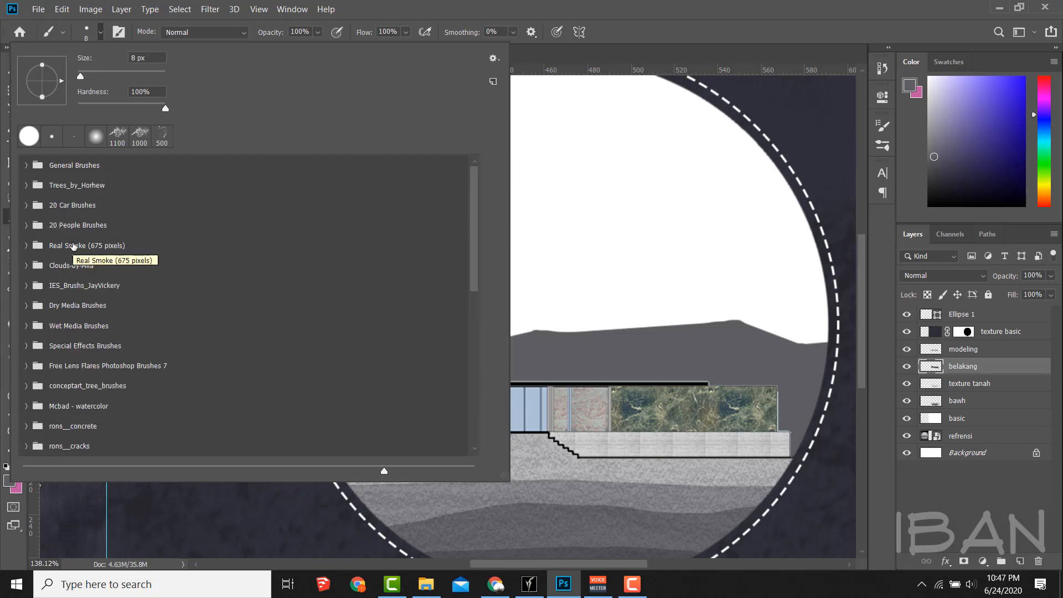
click(77, 185)
scroll(240, 320, down, 5)
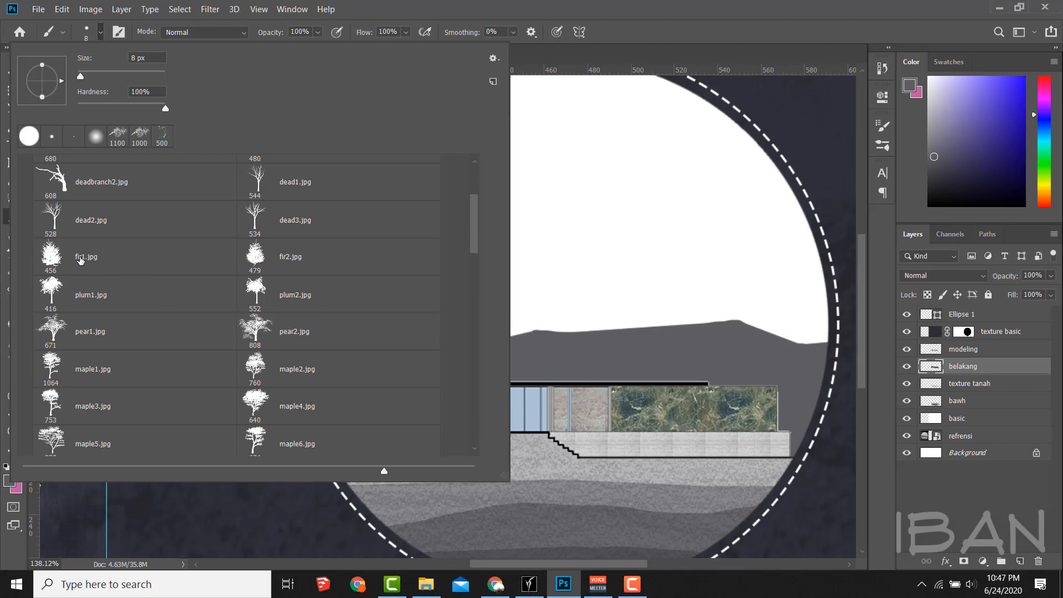
double_click(88, 364)
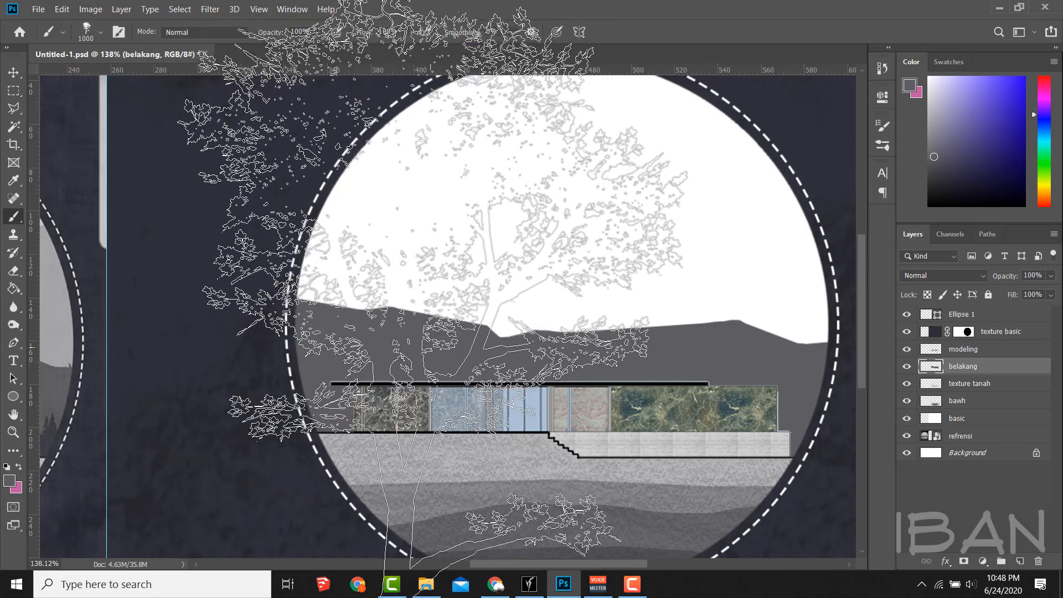
- Reduce the tree brush to 100 px and paint treetops along the left part of the hill ridge down to the dip
key(bracketleft)
key(bracketleft)
key(bracketleft)
key(bracketleft)
key(bracketleft)
key(bracketleft)
key(bracketleft)
key(bracketleft)
key(bracketleft)
key(bracketleft)
key(bracketleft)
key(bracketleft)
key(bracketleft)
key(bracketleft)
scroll(362, 365, up, 5)
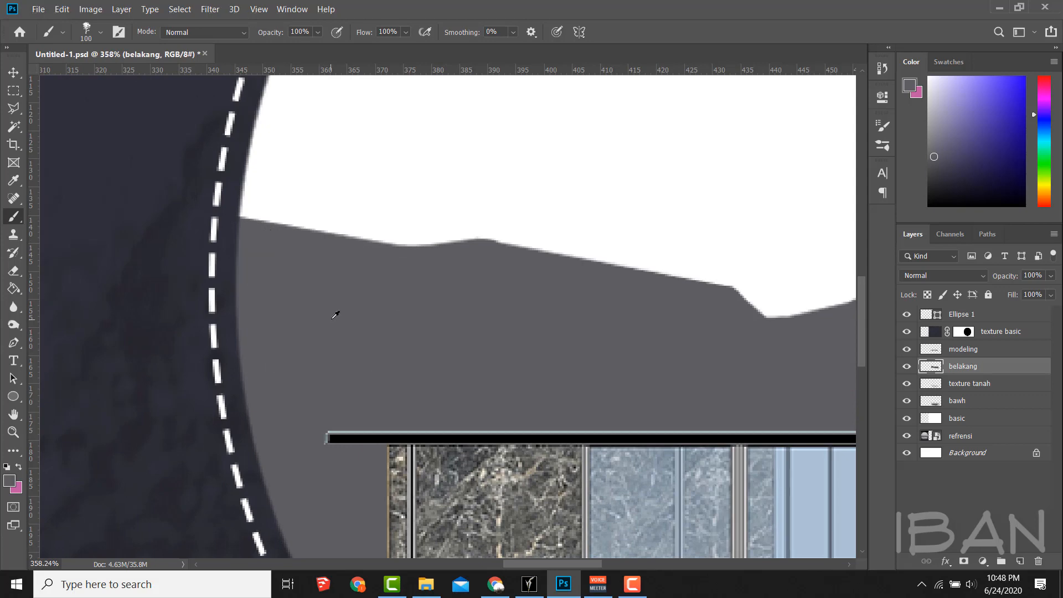
mouse_move(323, 316)
mouse_down()
mouse_move(508, 322)
mouse_move(532, 334)
mouse_up()
scroll(284, 324, down, 2)
scroll(388, 329, down, 2)
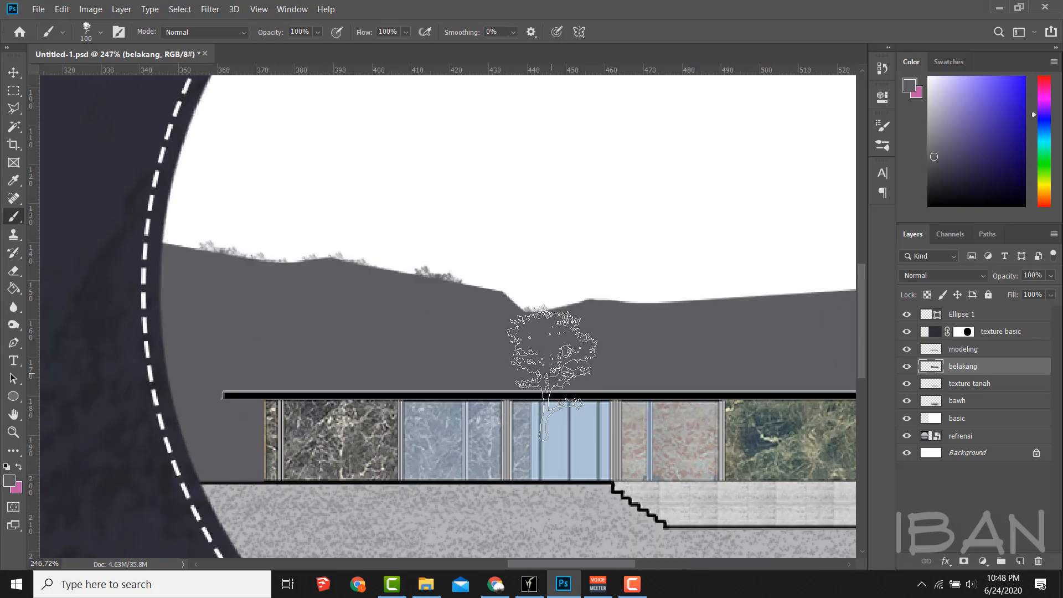
- Switch to the plum2.jpg tree brush at 80 px and paint treetops around the dip in the hill ridge
click(100, 34)
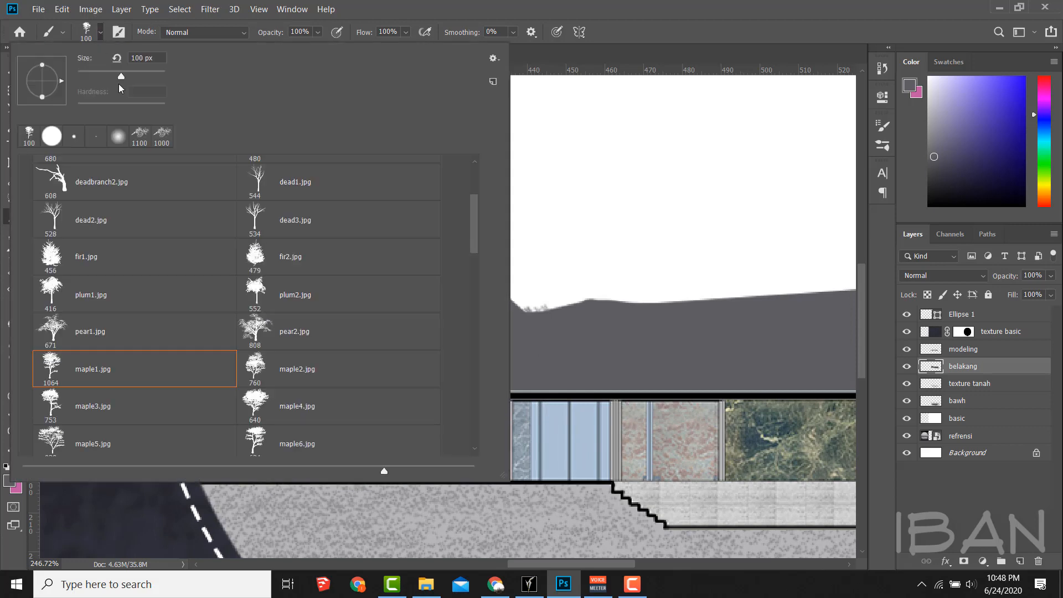
double_click(286, 293)
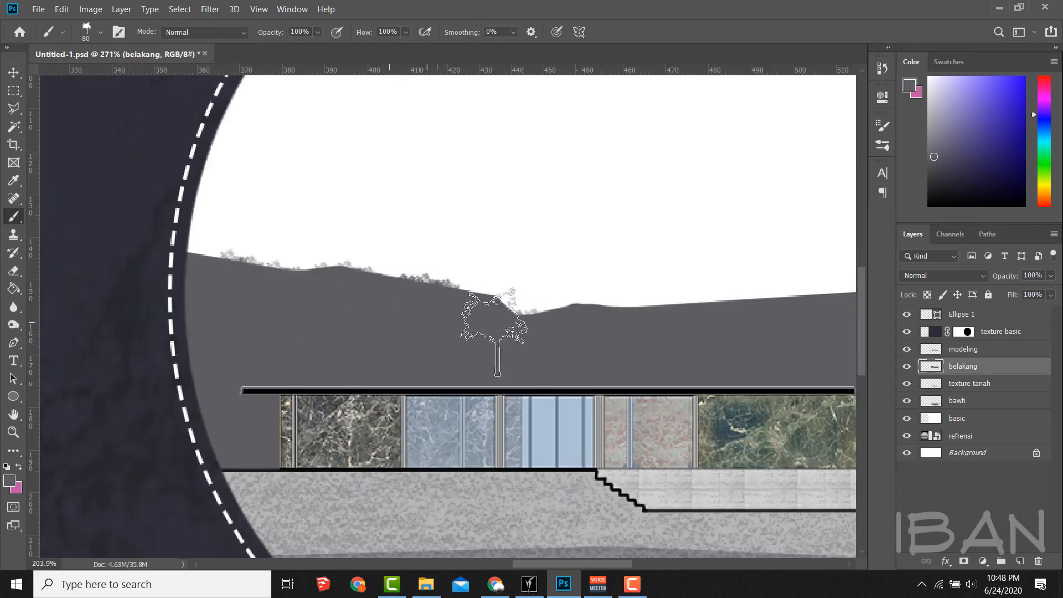
scroll(391, 329, down, 1)
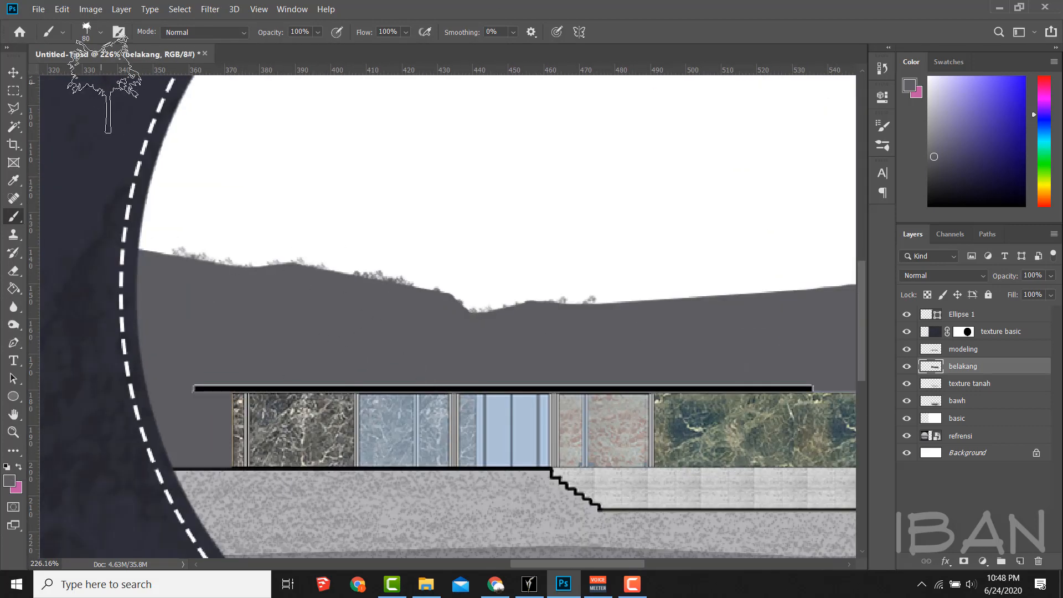
- Switch to the dead2.jpg brush at 45 px and paint tiny bare treetops along the rest of the ridge to the circle's right edge
click(100, 32)
click(301, 333)
scroll(150, 323, up, 1)
key(Return)
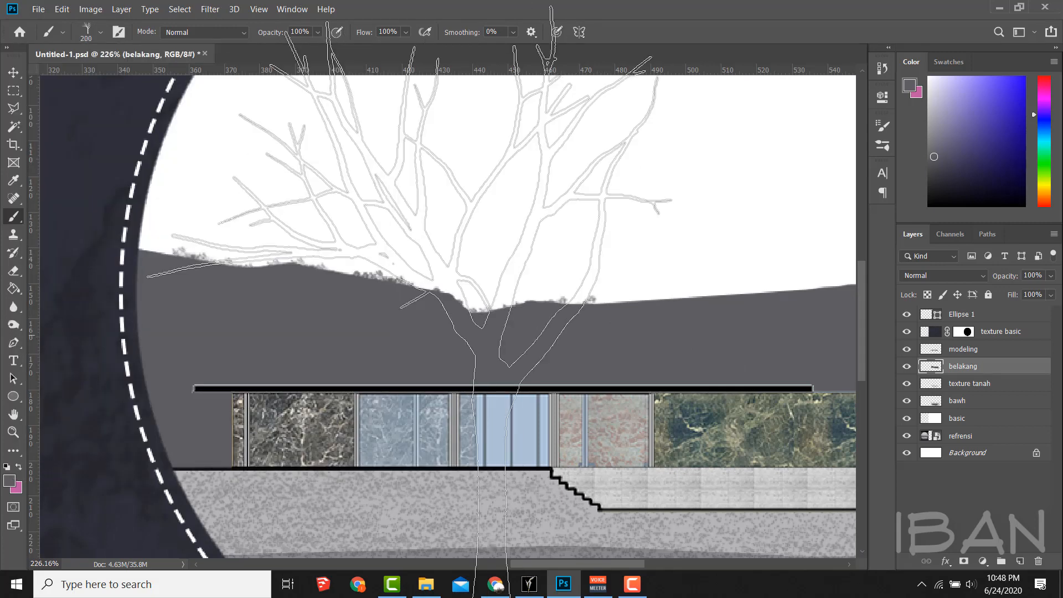
scroll(603, 320, up, 3)
scroll(589, 297, down, 1)
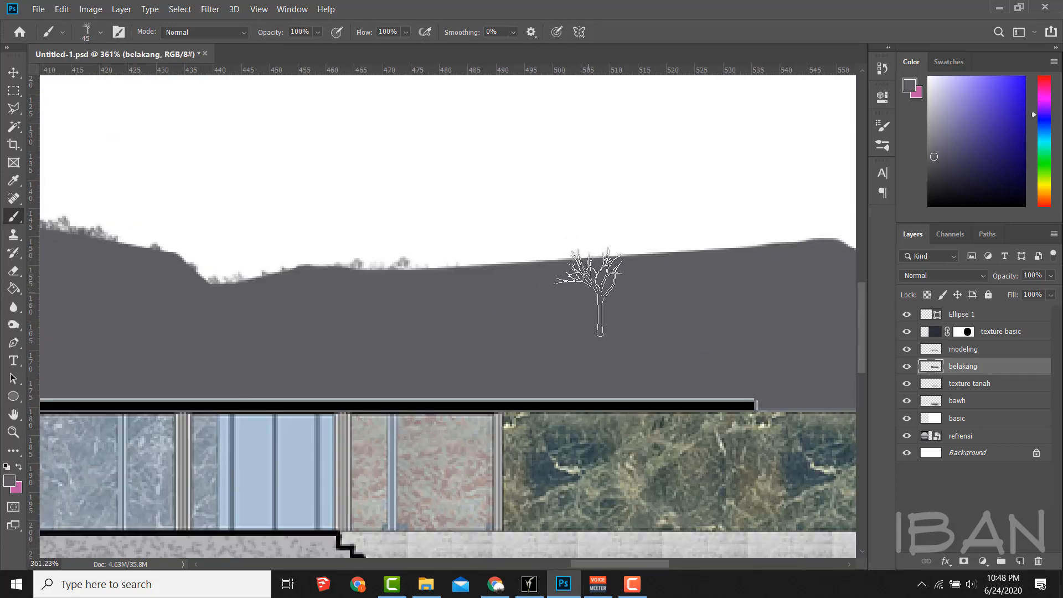
scroll(487, 297, right, 3)
scroll(522, 266, right, 2)
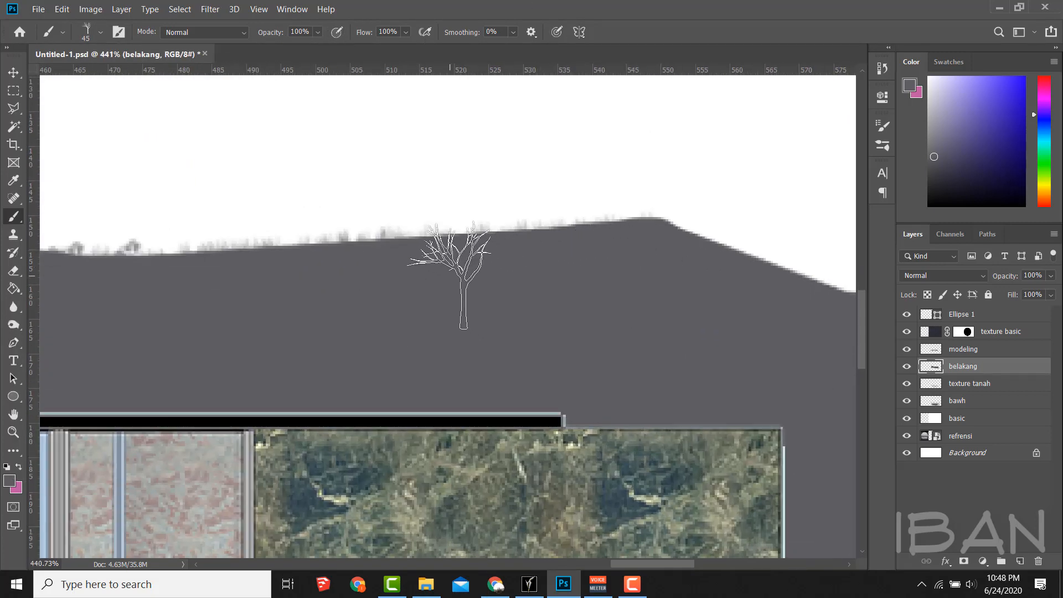
scroll(460, 271, right, 5)
scroll(554, 305, up, 1)
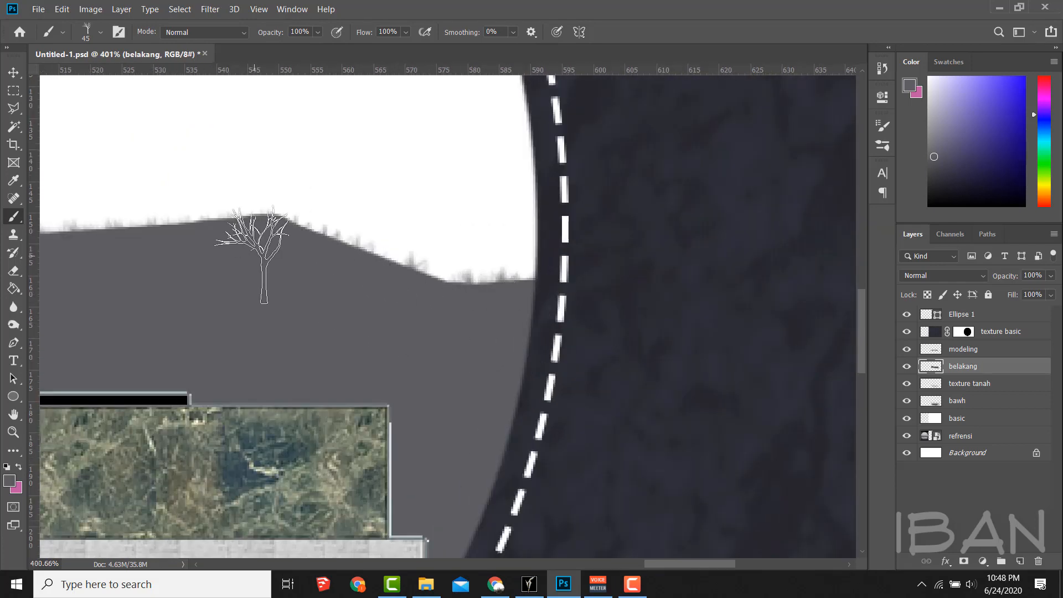
- Switch to the maple7.jpg brush at 45 px and add denser treetops around the right peak of the hill ridge
scroll(354, 230, down, 5)
right_click(320, 255)
scroll(130, 221, down, 1)
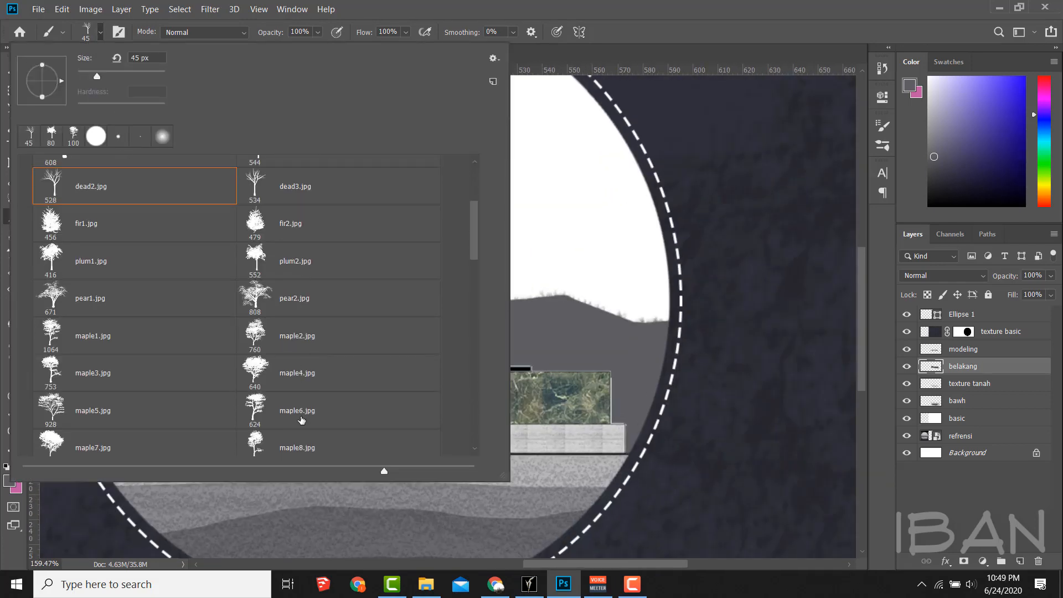
double_click(131, 178)
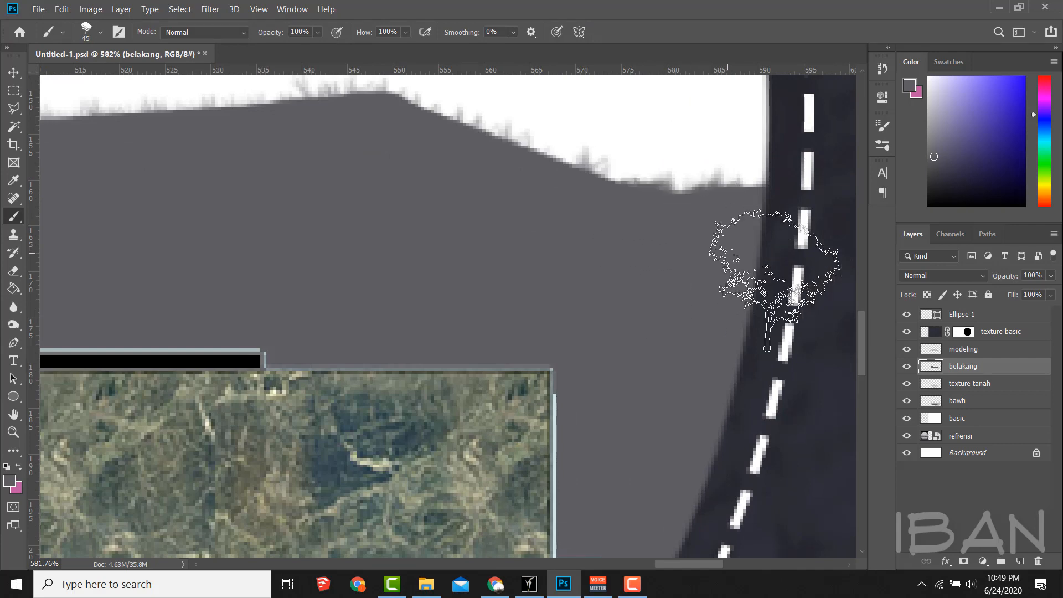
scroll(360, 221, down, 2)
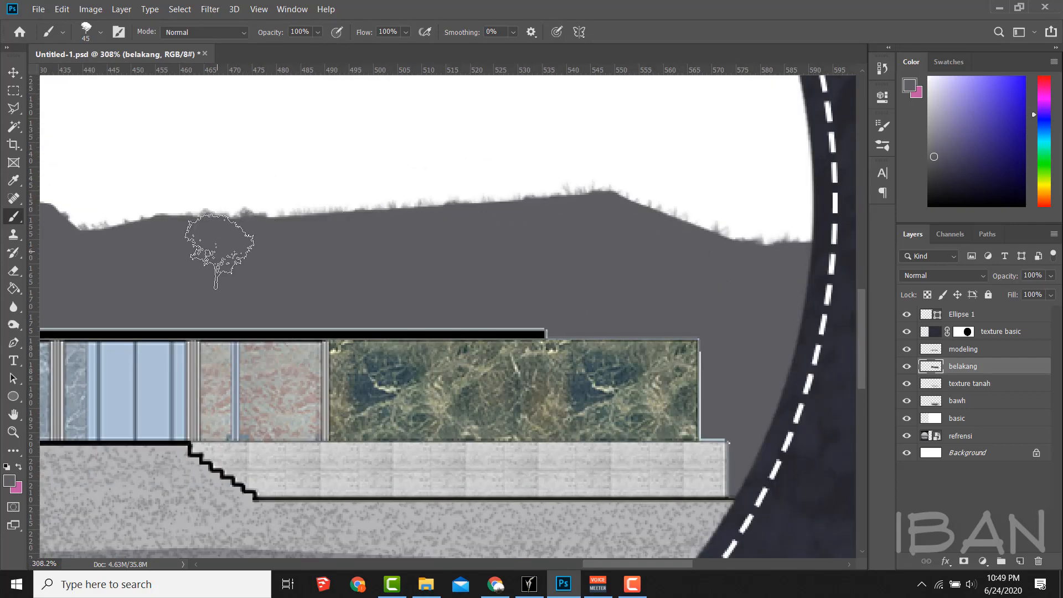
scroll(596, 300, down, 2)
scroll(458, 288, down, 3)
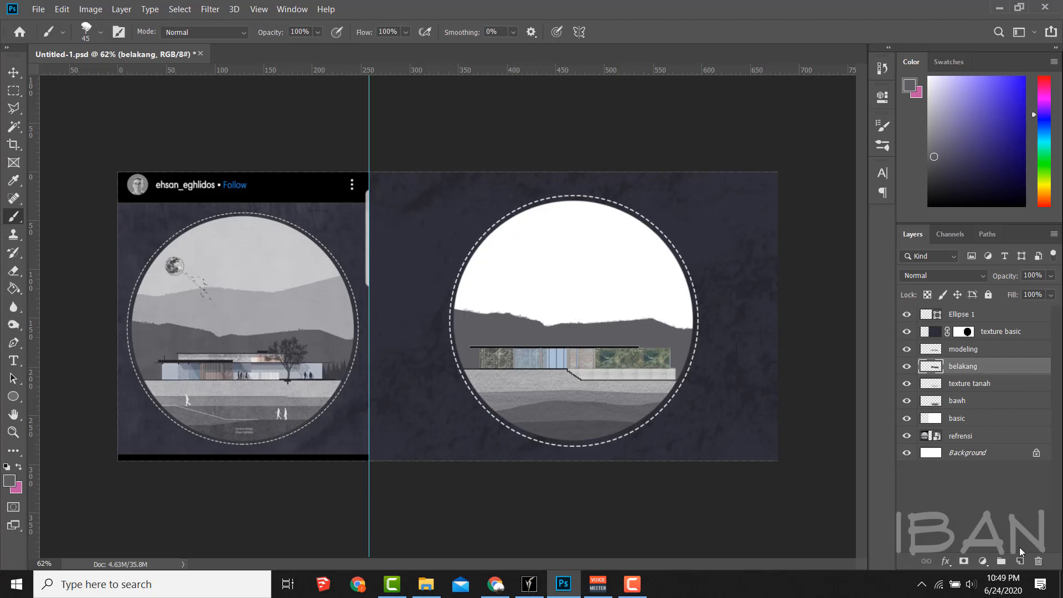
- Add a layer named "belakang 2" and trace the far hill of the reference image with a polygonal selection
click(1019, 561)
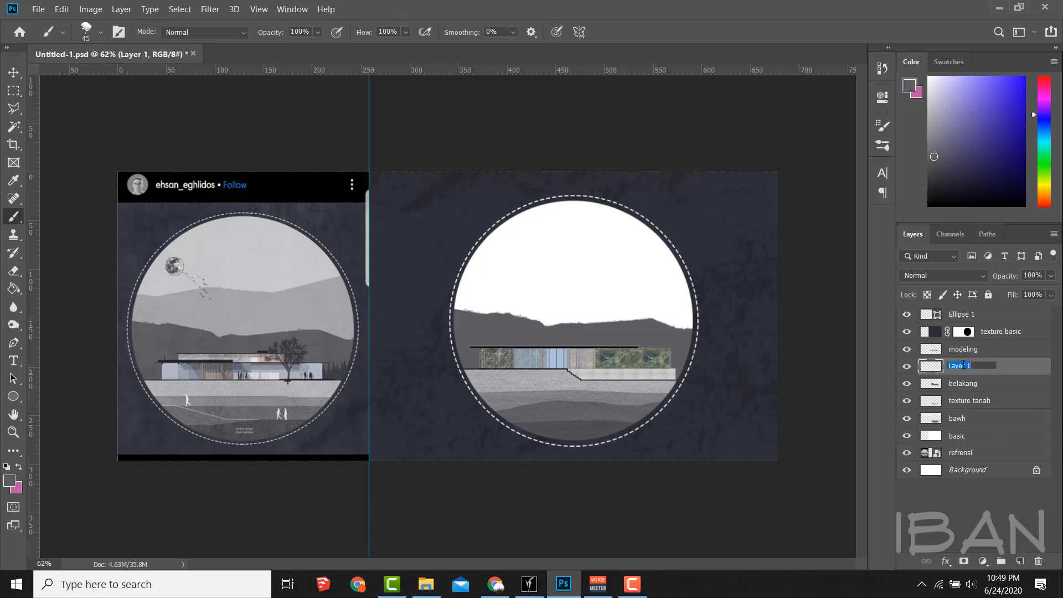
key(Return)
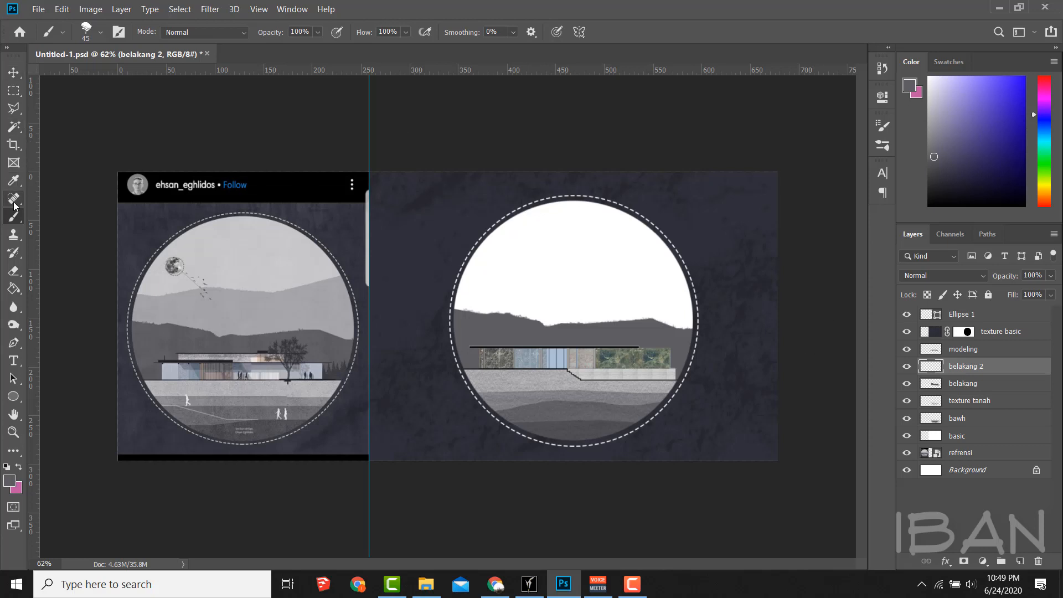
click(14, 108)
scroll(369, 317, up, 1)
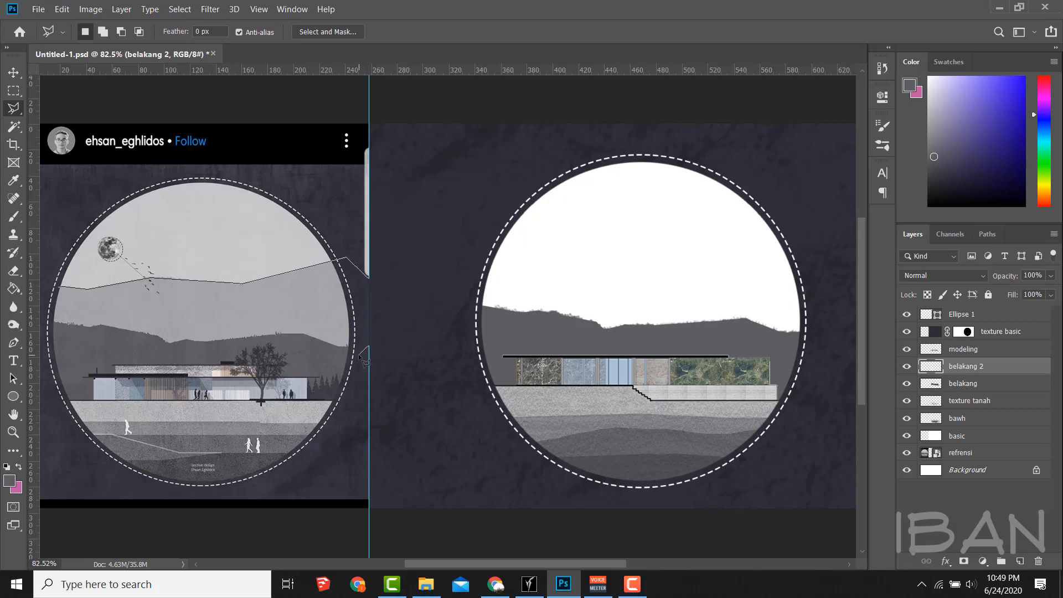
click(50, 349)
scroll(171, 314, down, 2)
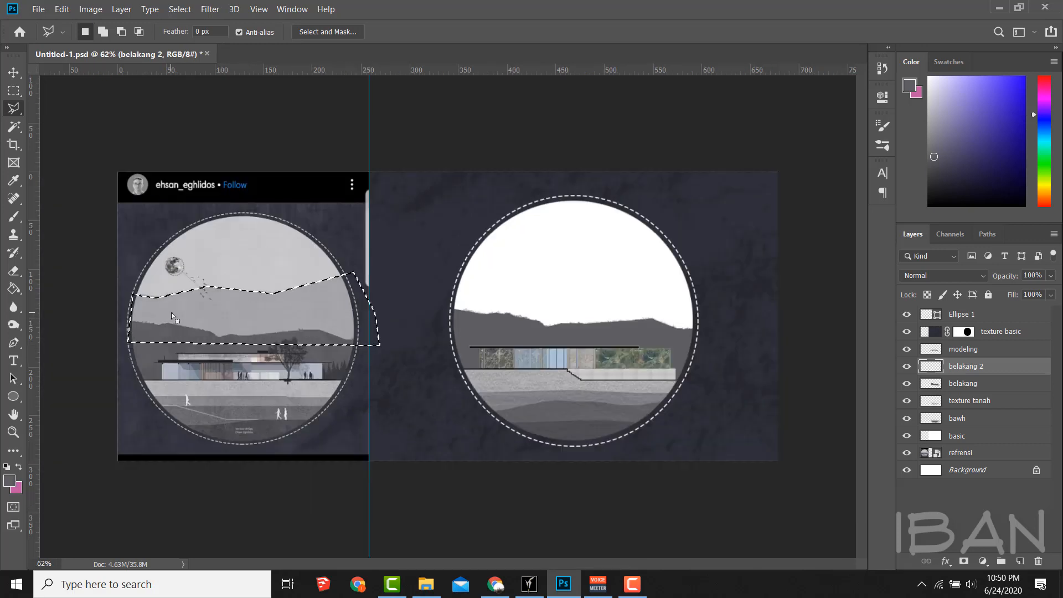
- Move the hill selection into the working circle, fill it with the grey sampled from the reference's far hill, and deselect
drag(248, 306, 496, 299)
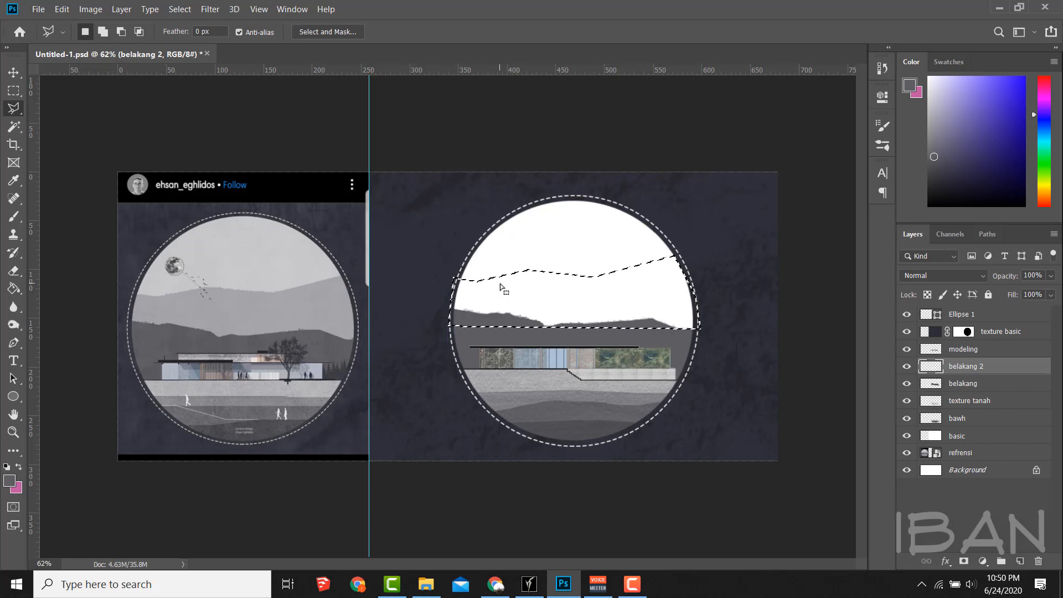
key(g)
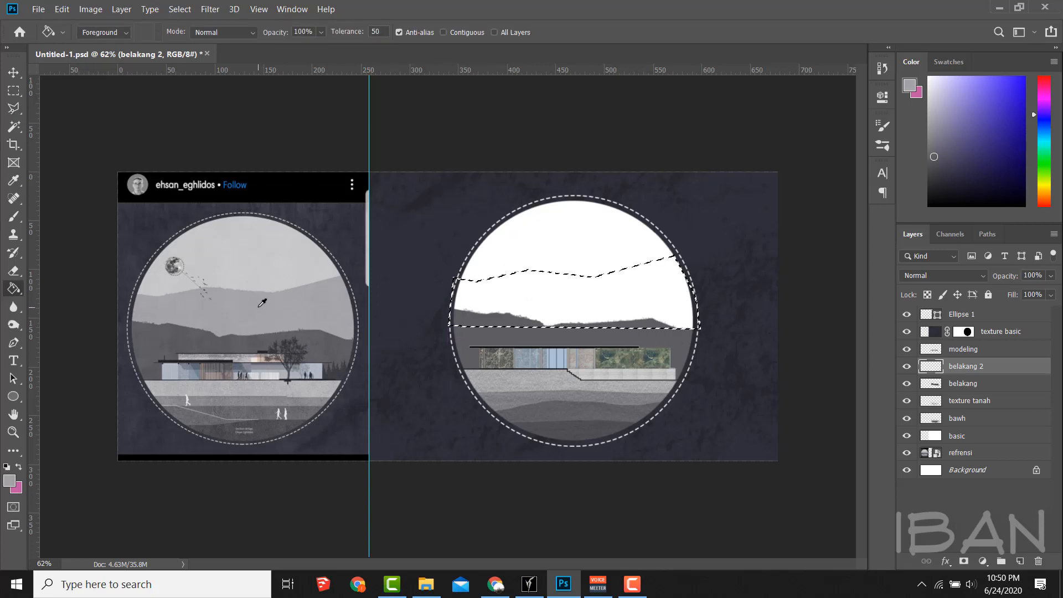
click(644, 310)
key(ctrl+d)
- Place the "belakang 2" layer below the "belakang" layer
drag(1024, 382, 984, 392)
scroll(554, 272, up, 4)
scroll(481, 277, down, 4)
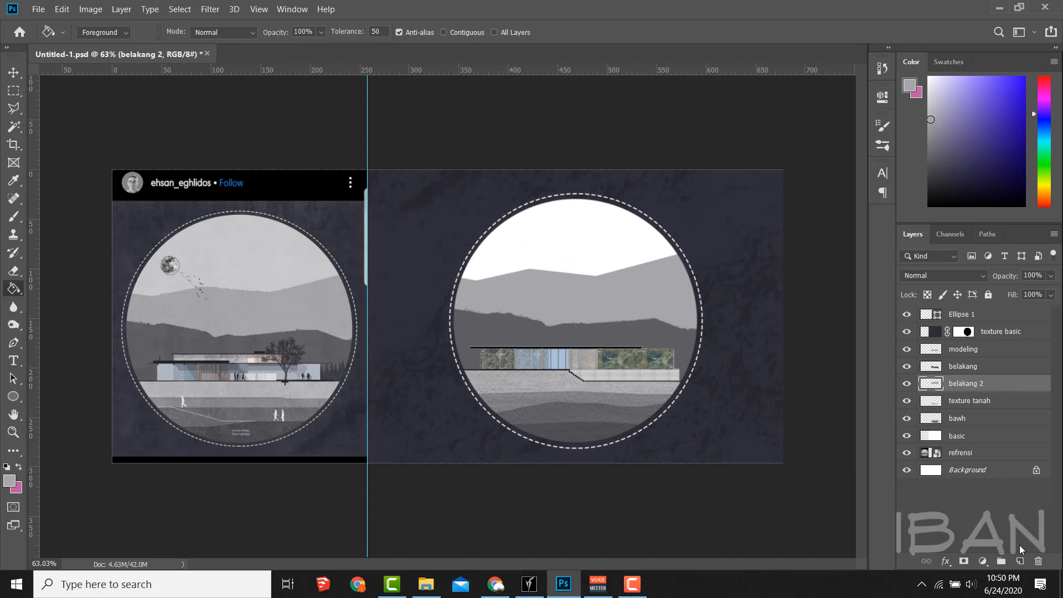
- Add a layer named "belakang 3" below "belakang 2" and outline the sky area of the working circle with a polygonal selection
click(1021, 562)
drag(986, 394, 970, 407)
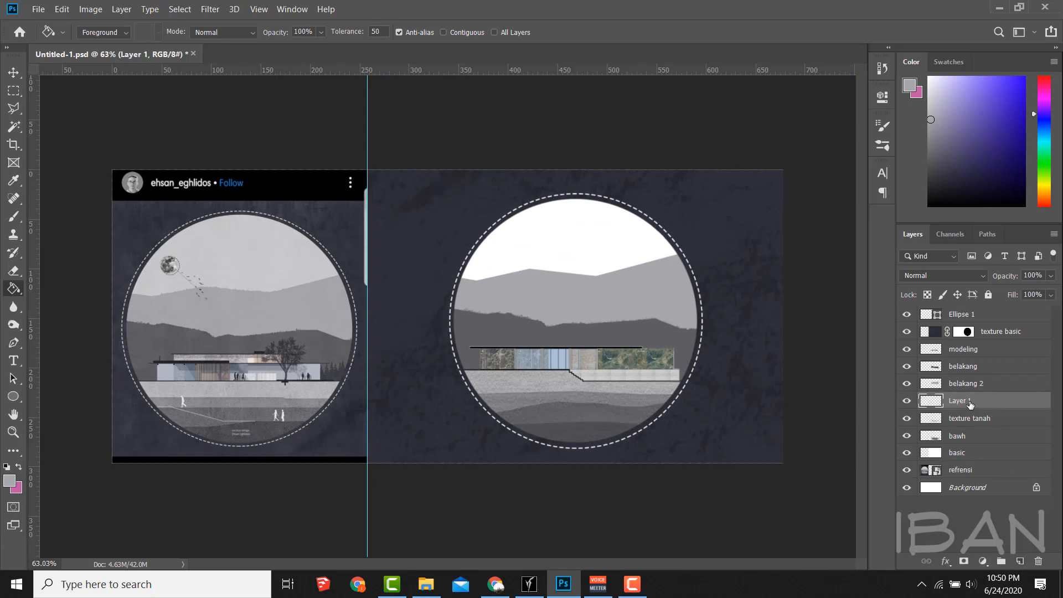
key(l)
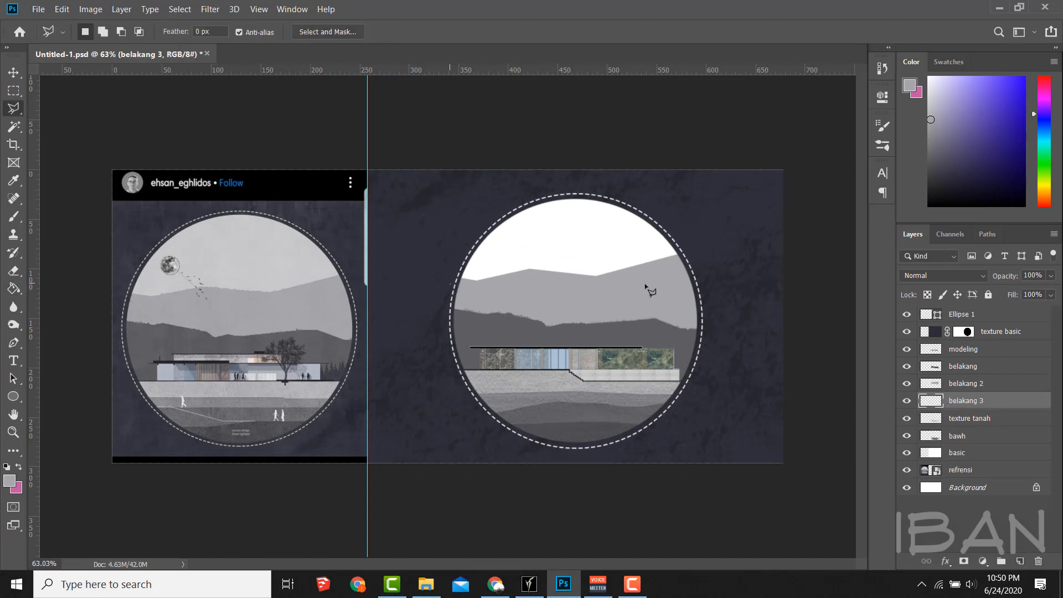
click(719, 276)
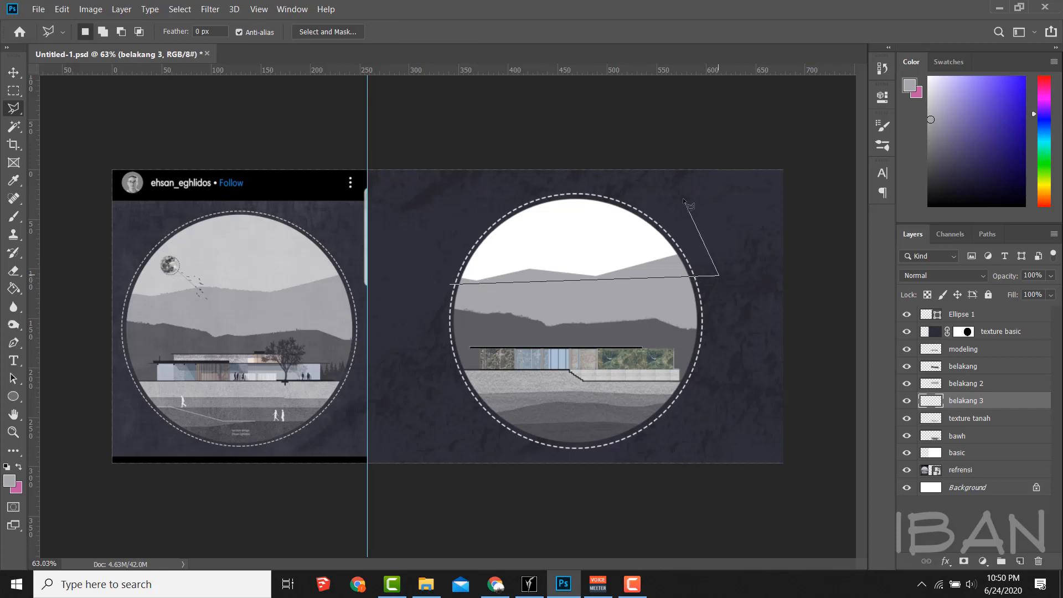
click(439, 270)
- Fill the sky selection with the light grey sampled from the reference sky and deselect
key(g)
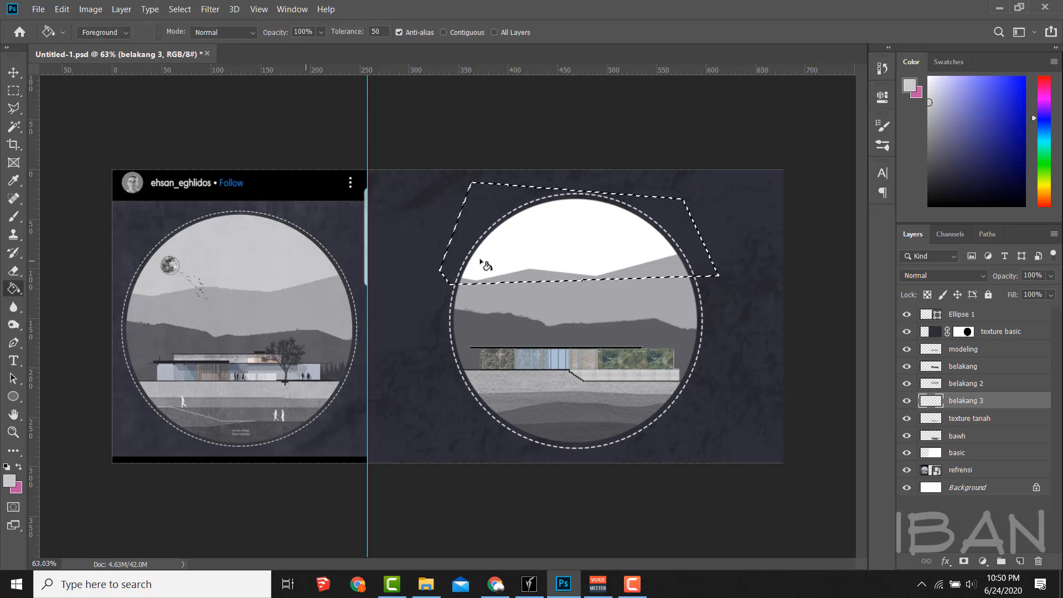
click(562, 247)
key(ctrl+d)
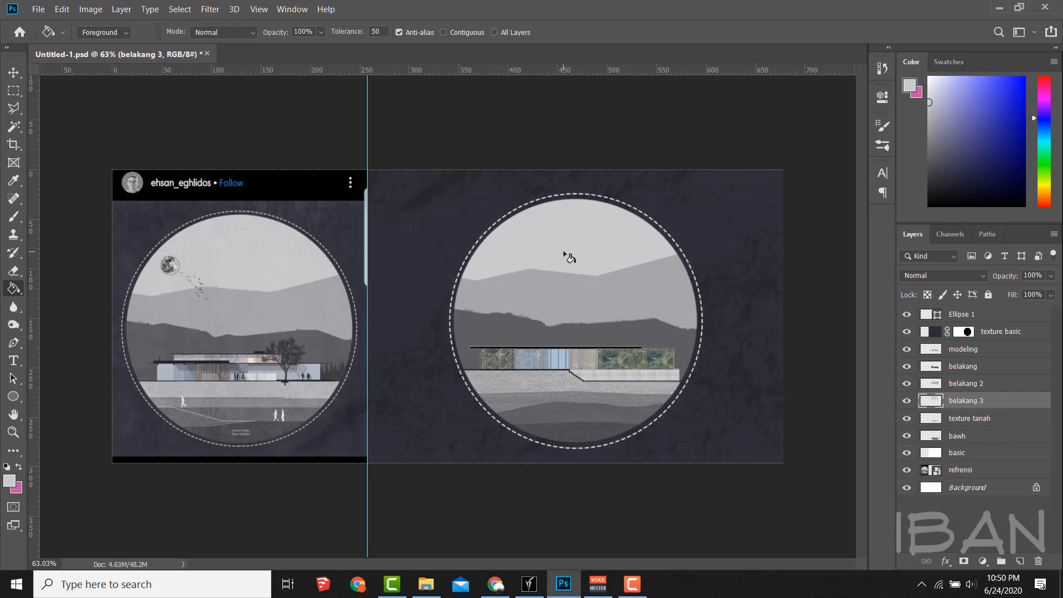
- Select the far hill's "belakang 2" layer and sample the hill's grey as the brush colour
scroll(567, 256, up, 3)
key(v)
click(692, 289)
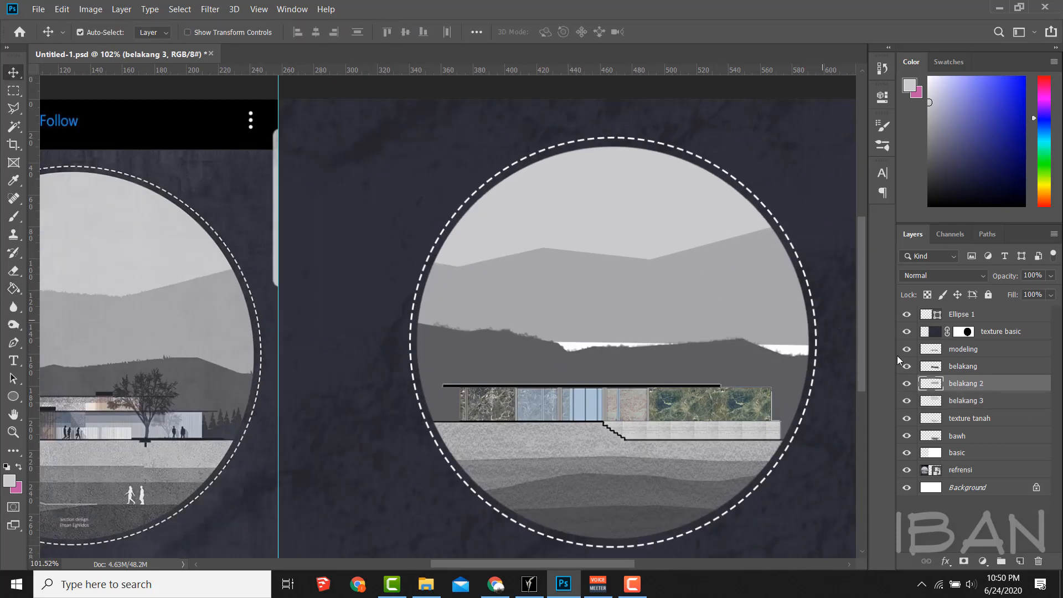
click(14, 216)
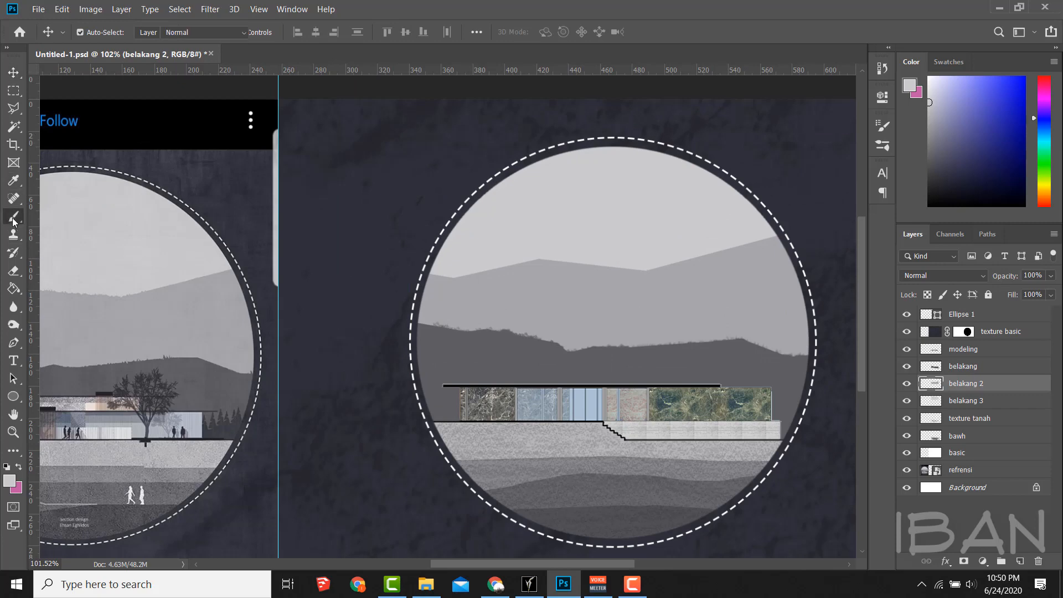
scroll(488, 305, up, 5)
scroll(435, 280, up, 1)
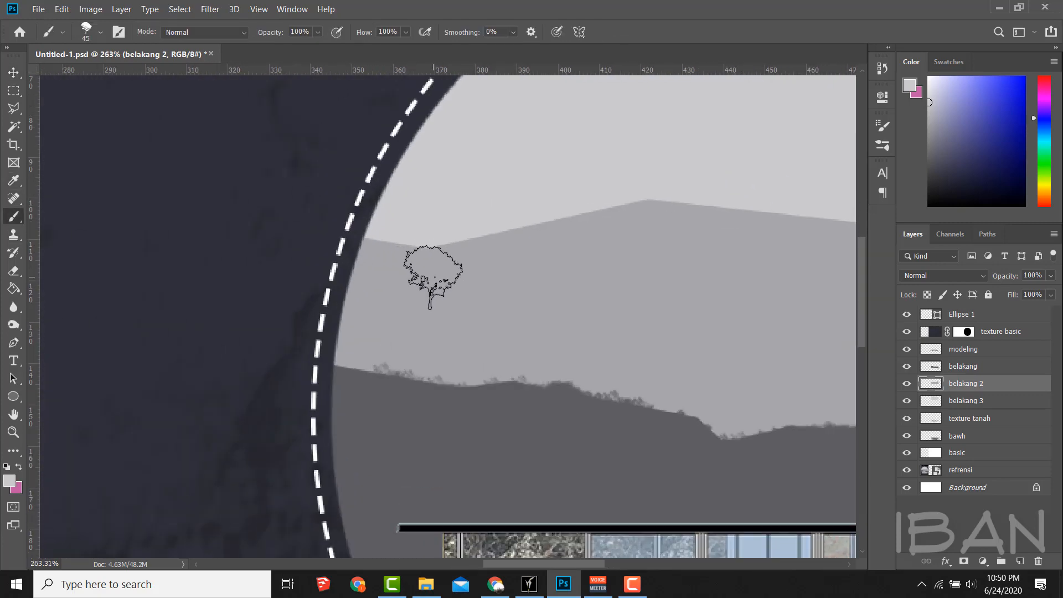
alt+click(441, 279)
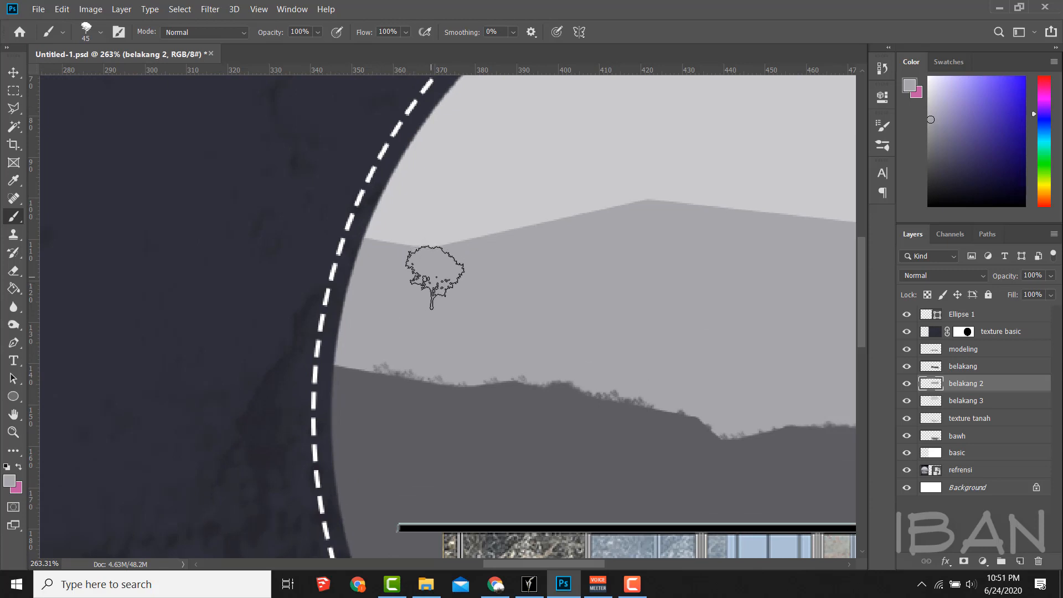
- Switch to the pear1.jpg tree brush, reduce it to 90 px and paint a few treetops along the far hill's middle ridge
scroll(398, 266, down, 4)
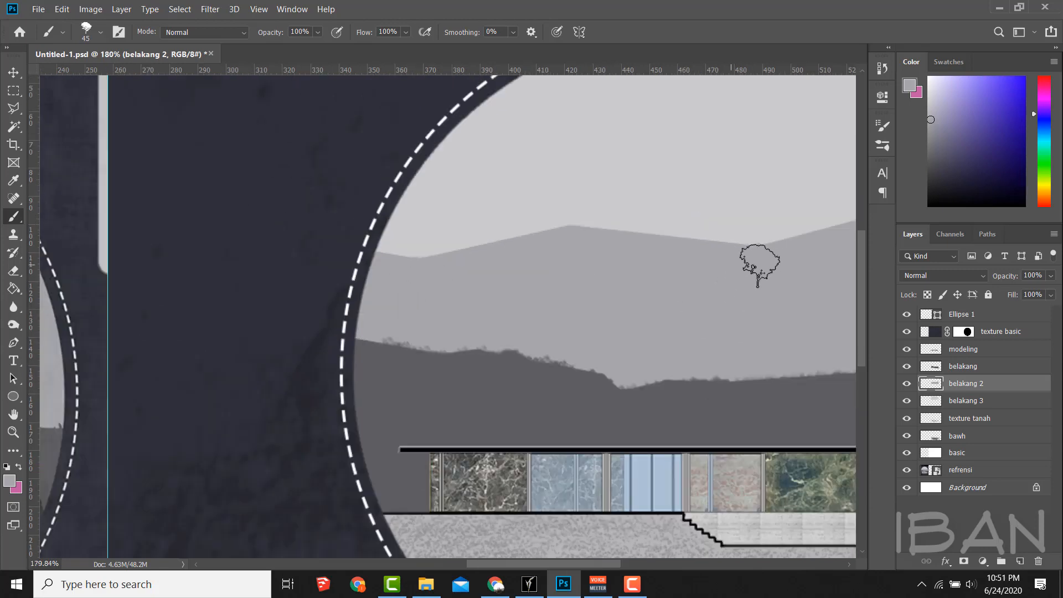
scroll(756, 260, down, 3)
scroll(697, 218, up, 2)
scroll(696, 219, down, 3)
click(101, 33)
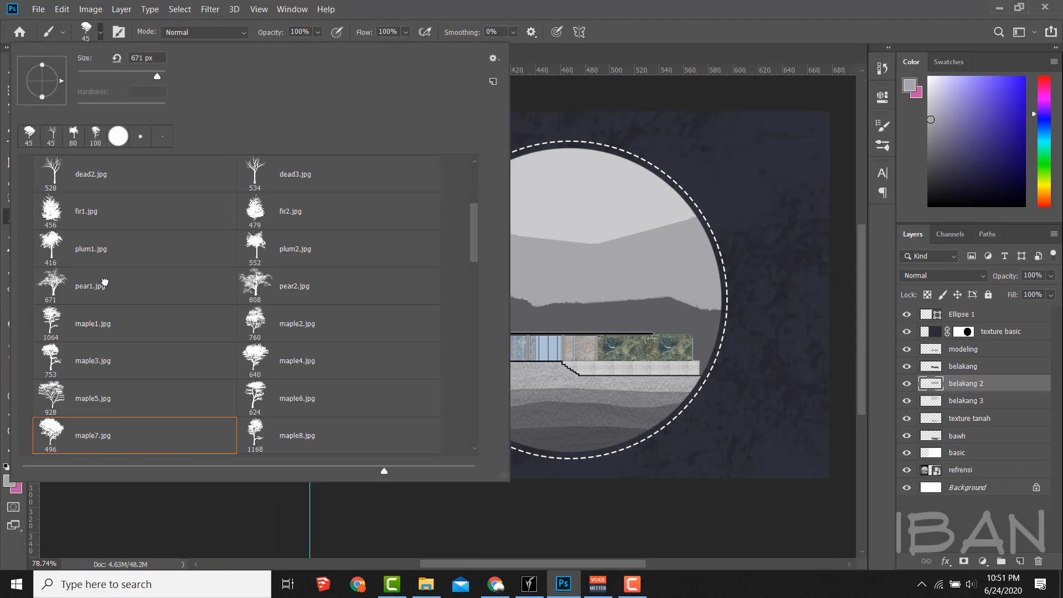
double_click(104, 283)
scroll(532, 293, up, 4)
key([)
key([)
key([)
key([)
key([)
key([)
key([)
key([)
key([)
key([)
key(bracketleft)
scroll(518, 247, down, 3)
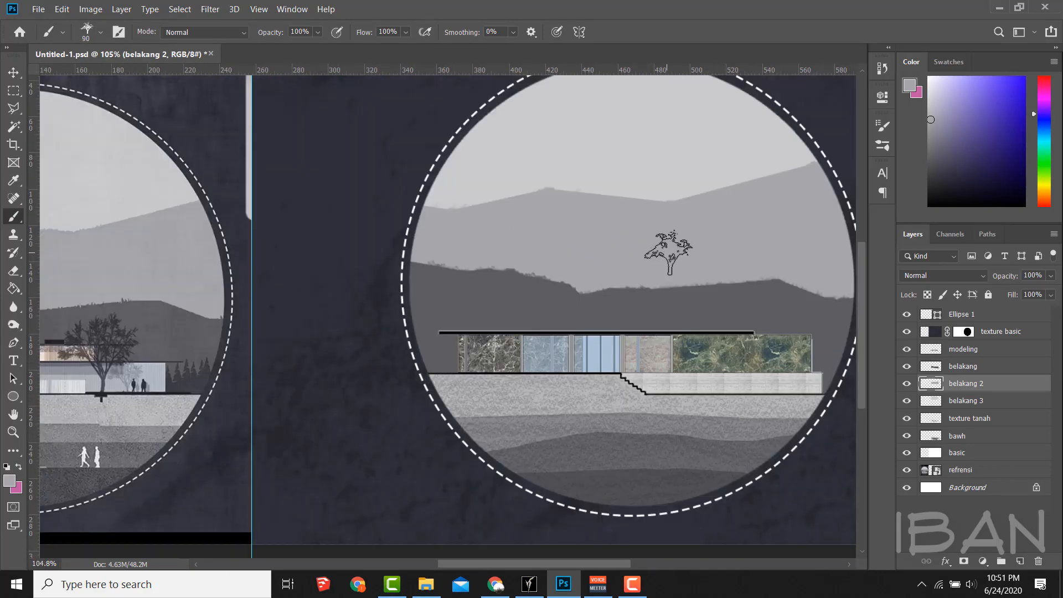
scroll(712, 218, up, 3)
- Switch to the dead3.jpg brush, reduce it to 60 px and paint bare treetops along the far hill ridge
click(101, 33)
double_click(83, 346)
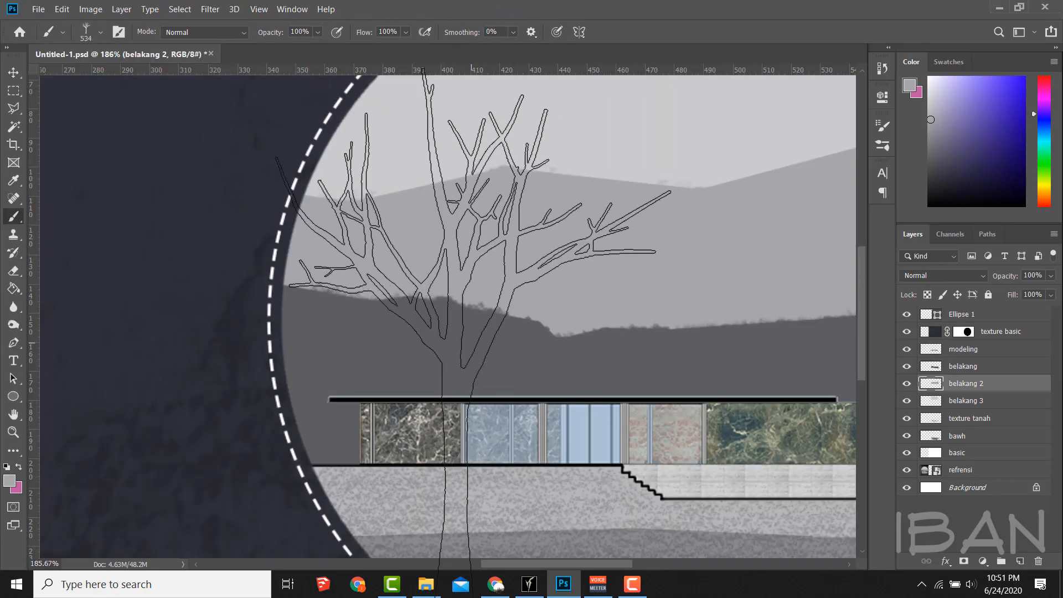
key(bracketleft)
key(bracketleft)
key(bracketleft)
key(bracketleft)
key(bracketleft)
key(bracketleft)
key(bracketleft)
key(bracketleft)
key(bracketleft)
key(bracketleft)
scroll(498, 183, down, 1)
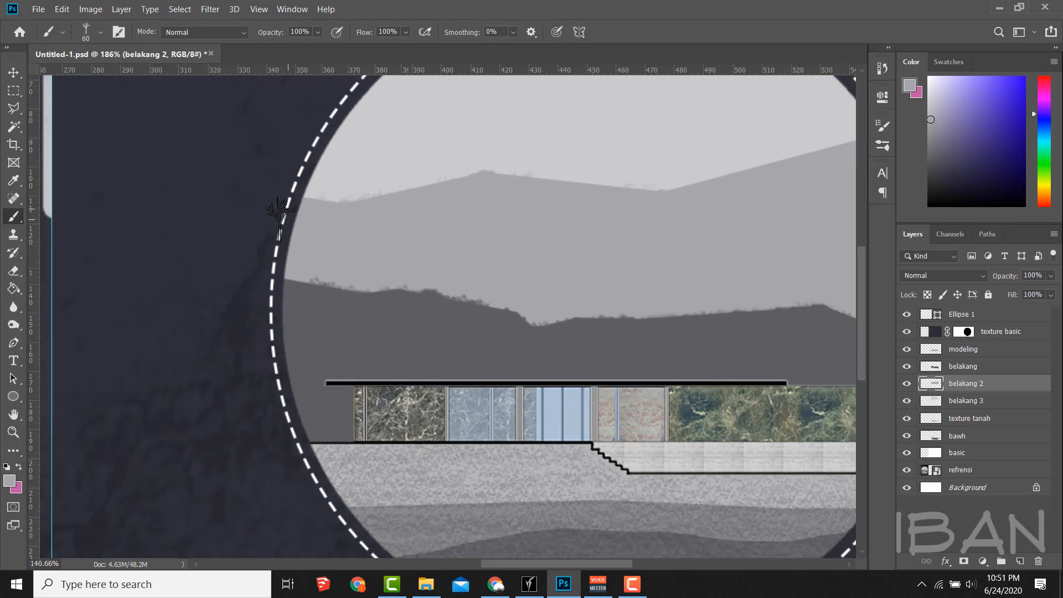
scroll(610, 178, right, 3)
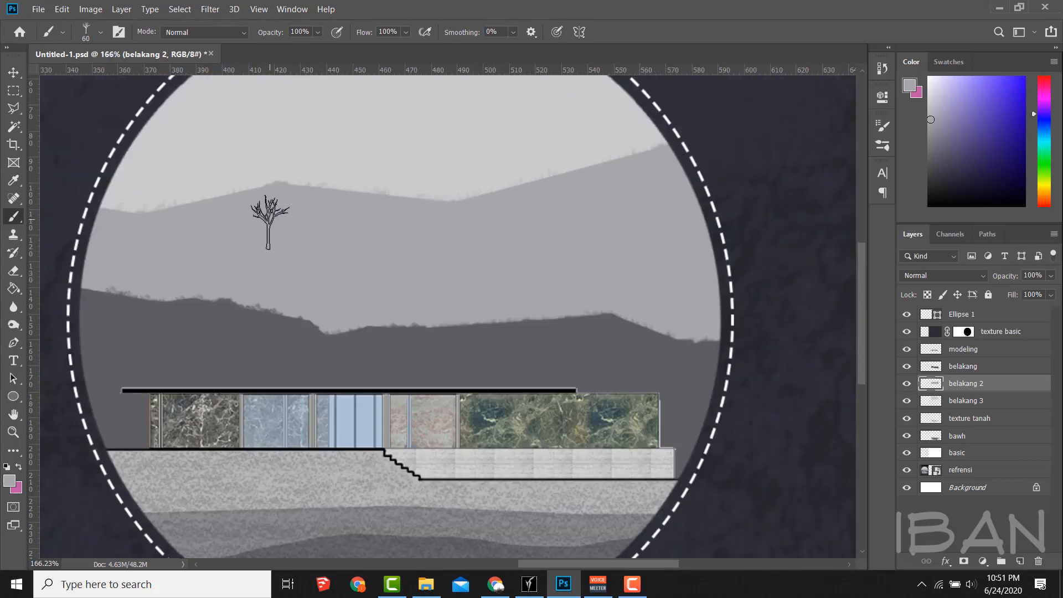
- Switch to another bare-tree brush, reduce it to 40 px and add finer treetops along the far hill ridge, including its right slope
click(101, 33)
double_click(354, 239)
key(bracketleft)
key(bracketleft)
key(bracketleft)
key(bracketleft)
key(bracketleft)
key(bracketleft)
key(bracketleft)
key(bracketleft)
key(bracketleft)
key(bracketleft)
key(bracketleft)
key(bracketleft)
key(bracketleft)
key(bracketleft)
key(bracketleft)
key(bracketleft)
key(bracketleft)
key(bracketleft)
key(bracketleft)
key(bracketleft)
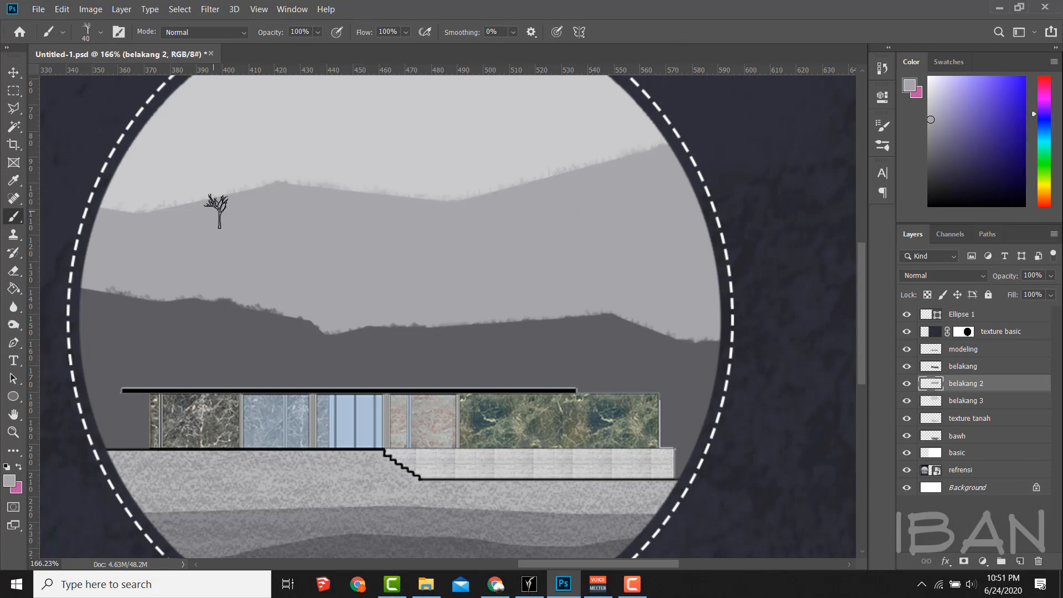
scroll(576, 193, down, 1)
scroll(576, 194, up, 2)
scroll(581, 214, down, 2)
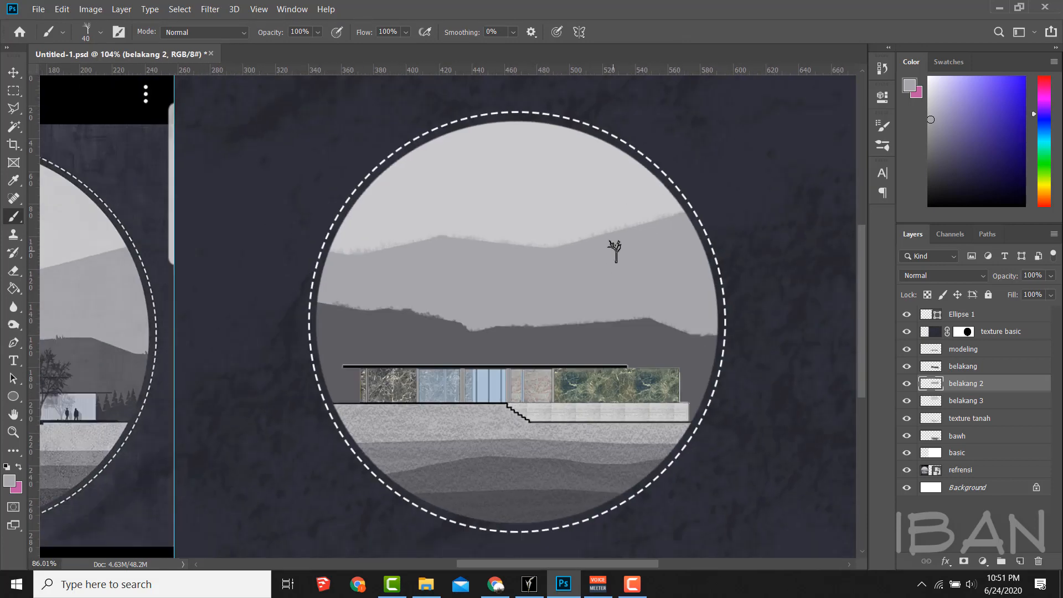
- Compare the hills, sky and ground texture of the reference illustration with the recreated circular elevation
scroll(610, 238, up, 3)
scroll(545, 305, down, 5)
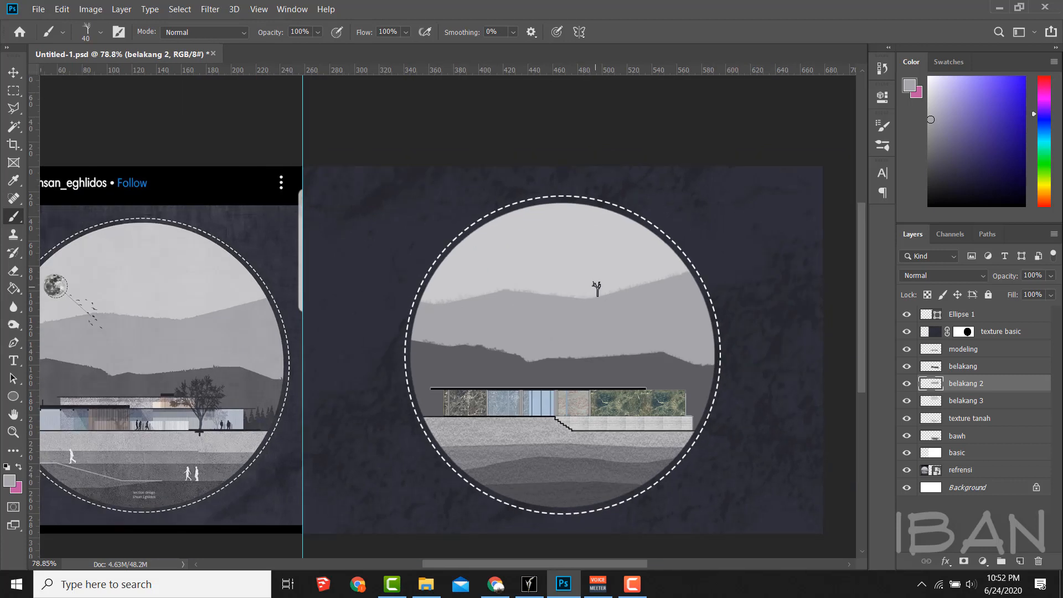
scroll(775, 424, down, 2)
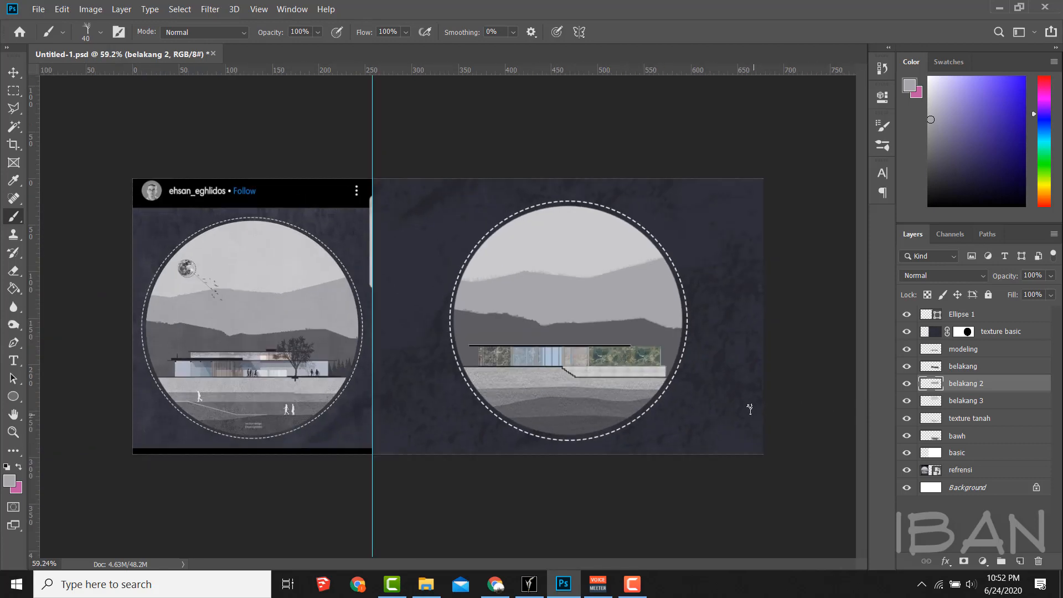
scroll(252, 339, up, 4)
scroll(333, 327, down, 2)
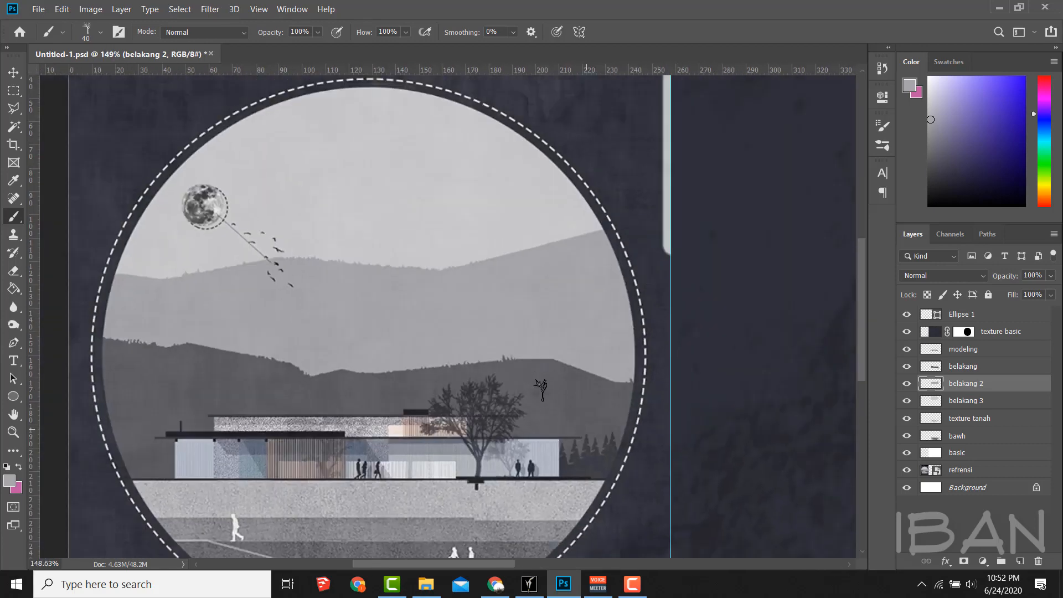
scroll(530, 324, up, 1)
scroll(530, 324, up, 2)
scroll(522, 321, down, 1)
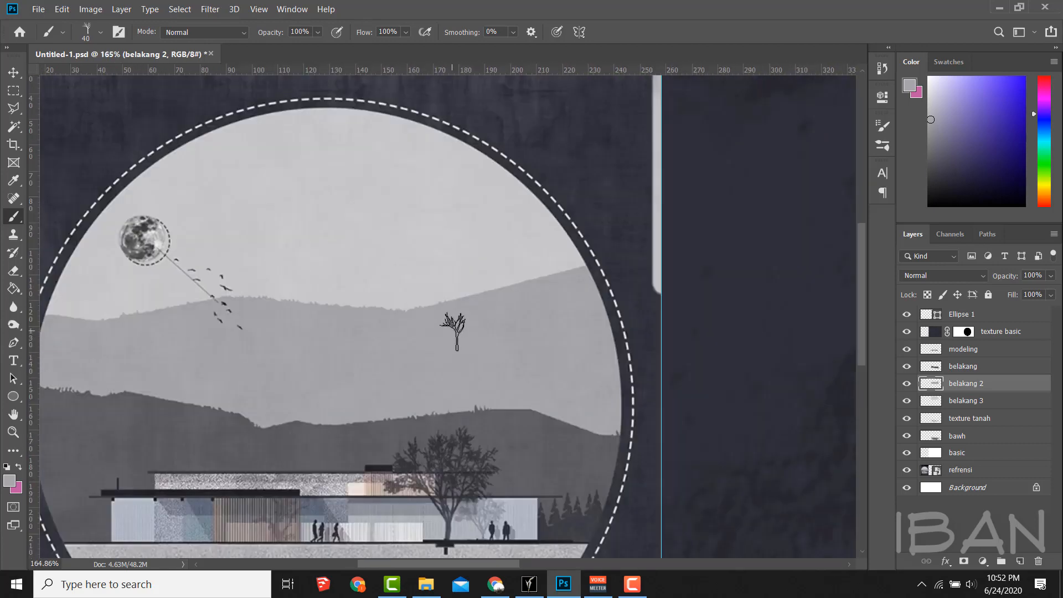
scroll(457, 331, down, 3)
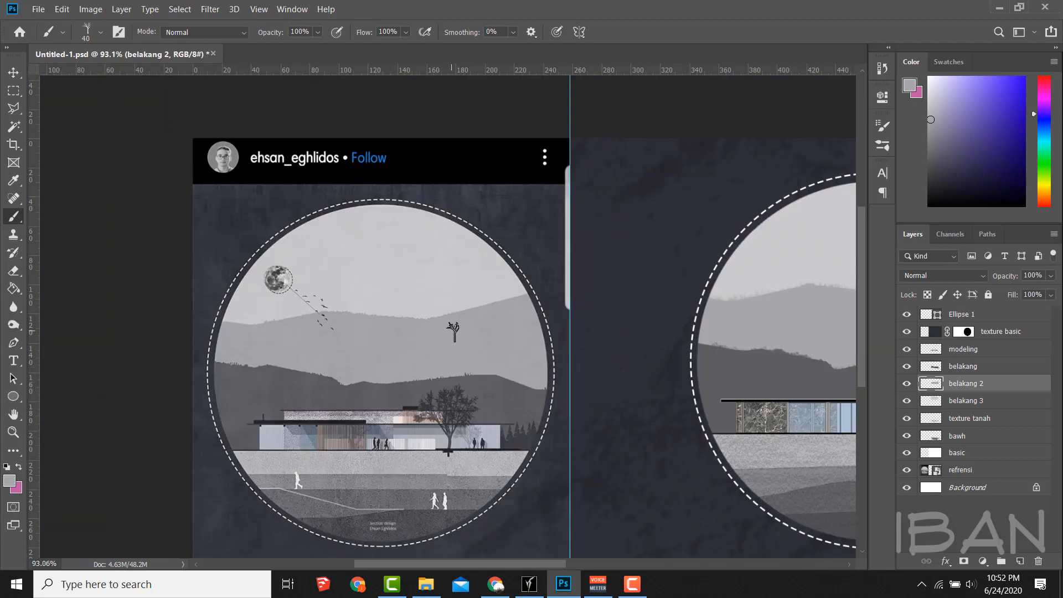
scroll(472, 336, up, 2)
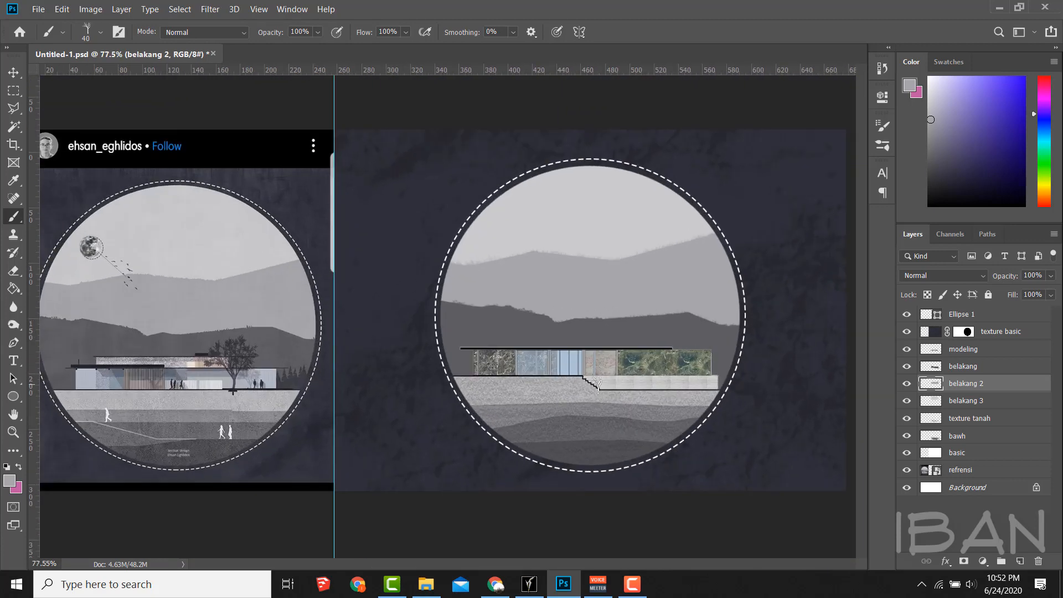
scroll(593, 385, up, 3)
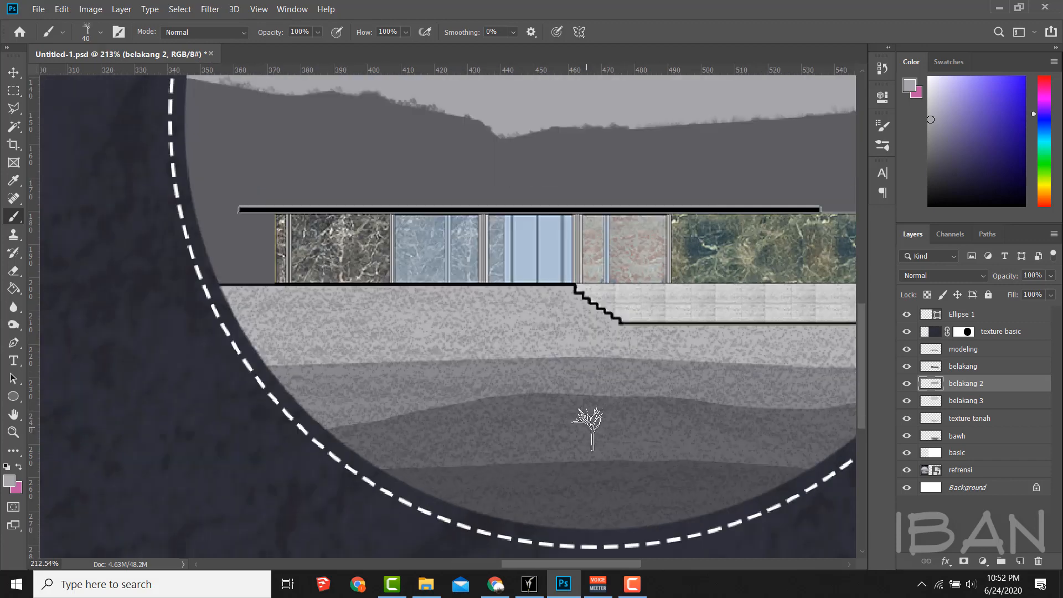
scroll(553, 417, down, 1)
scroll(495, 419, down, 2)
scroll(494, 423, up, 4)
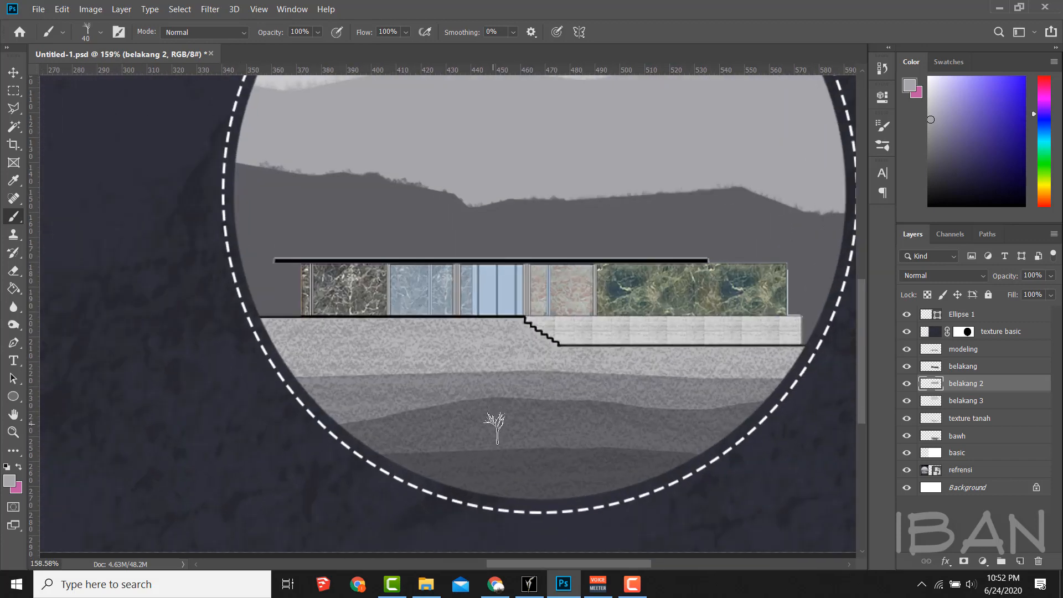
- Set the scatter of the current bare-tree brush to 1000%
right_click(18, 217)
click(60, 216)
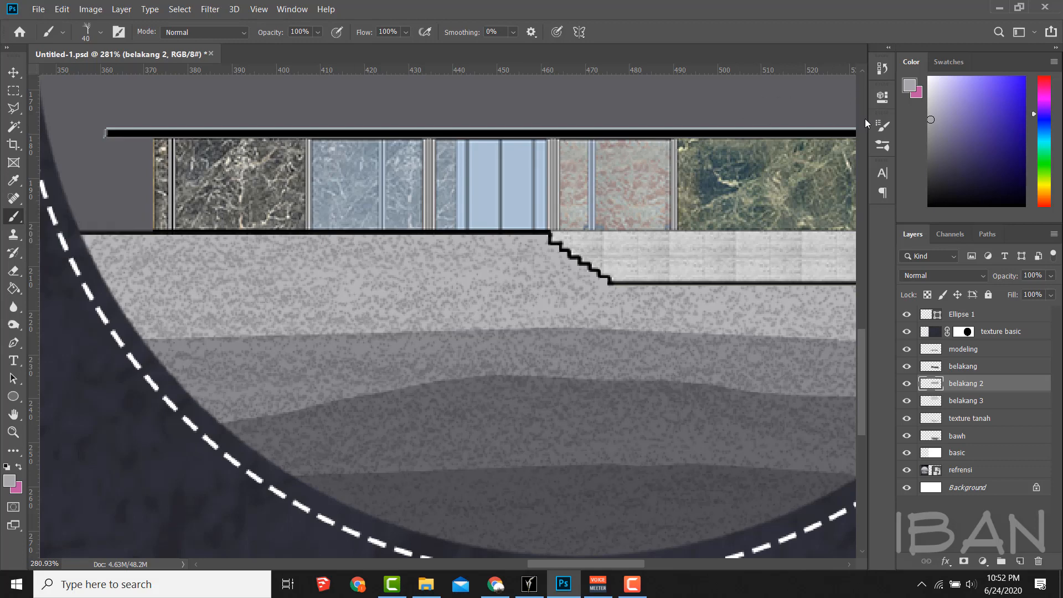
click(882, 126)
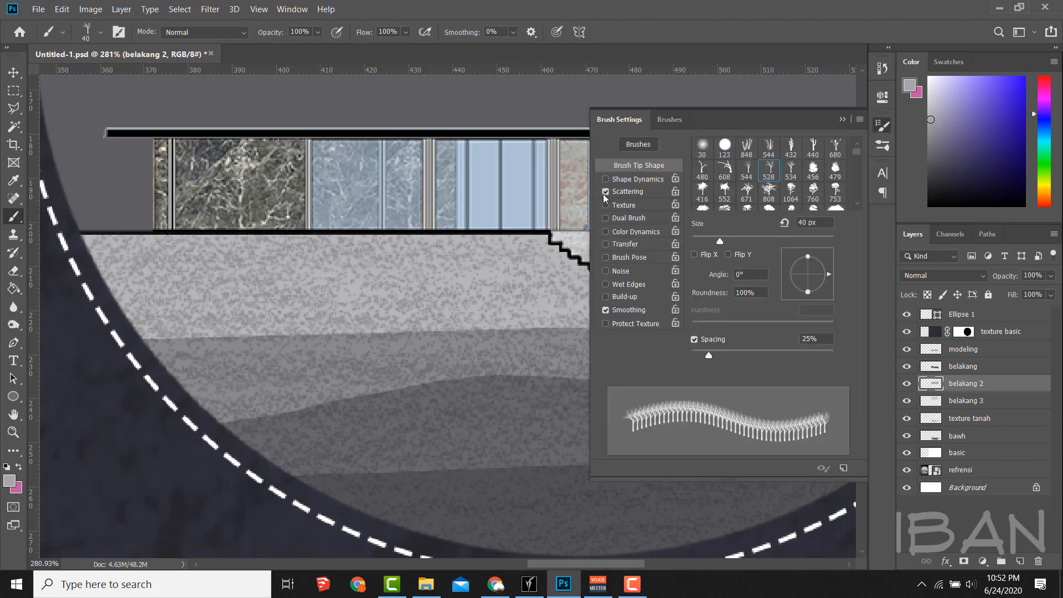
click(605, 192)
drag(707, 154, 842, 161)
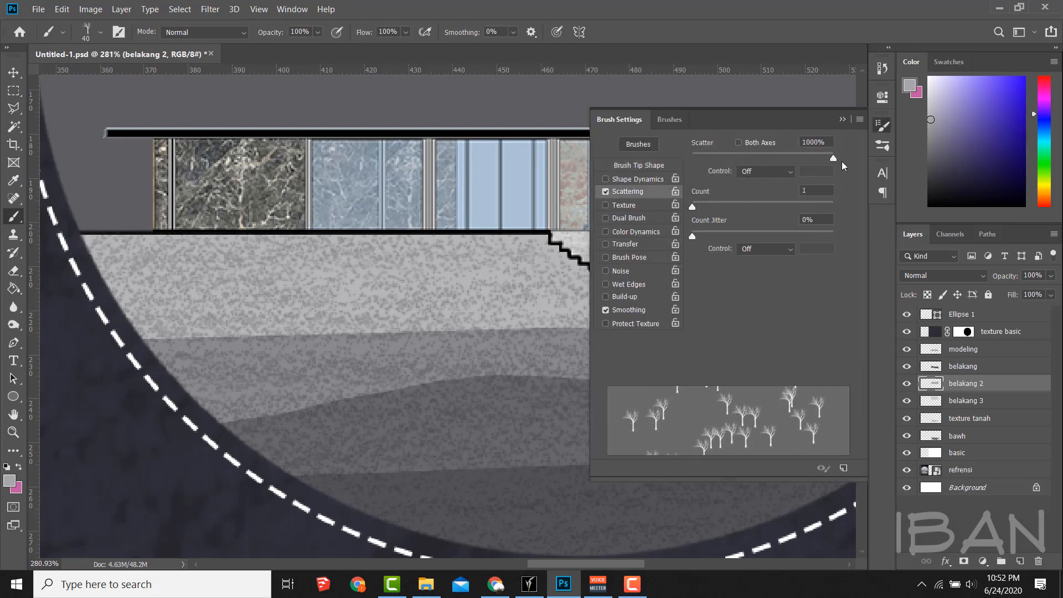
- Switch to the Soft Round brush and give it a scatter of 1000%
click(658, 122)
click(597, 197)
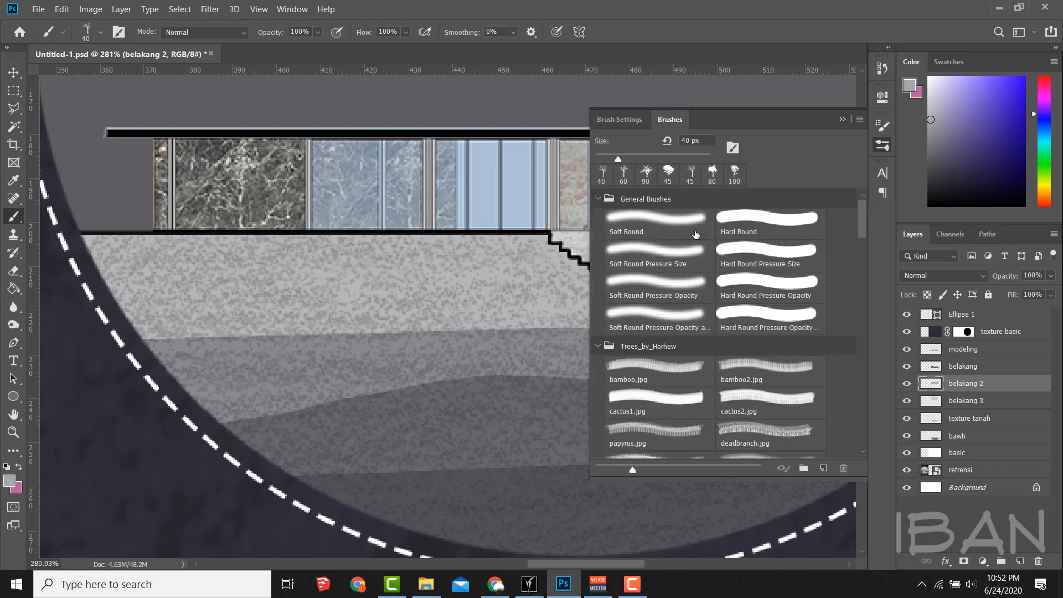
click(741, 222)
click(656, 221)
click(619, 120)
click(627, 191)
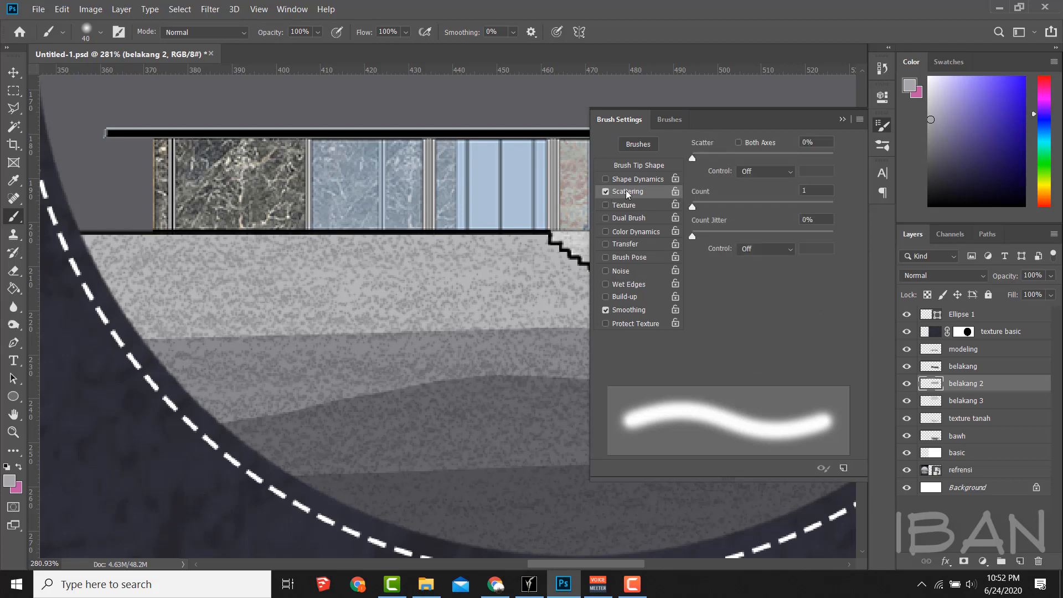
drag(694, 153, 834, 158)
- Switch to the Hard Round brush and turn on Scattering with a scatter of 1000%
click(669, 119)
click(599, 199)
click(741, 222)
click(619, 120)
click(627, 191)
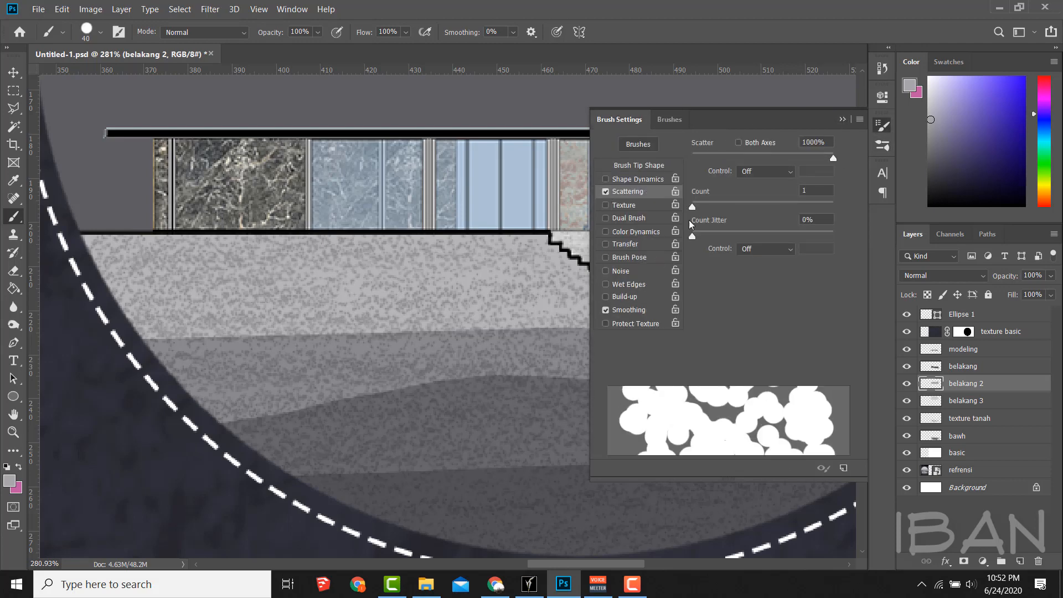
- Reduce the scattered Hard Round brush to 4 px and close the brush settings
scroll(532, 247, down, 8)
scroll(482, 254, up, 3)
key([)
key([)
key([)
key([)
key([)
key([)
key([)
key([)
key([)
key([)
key([)
key([)
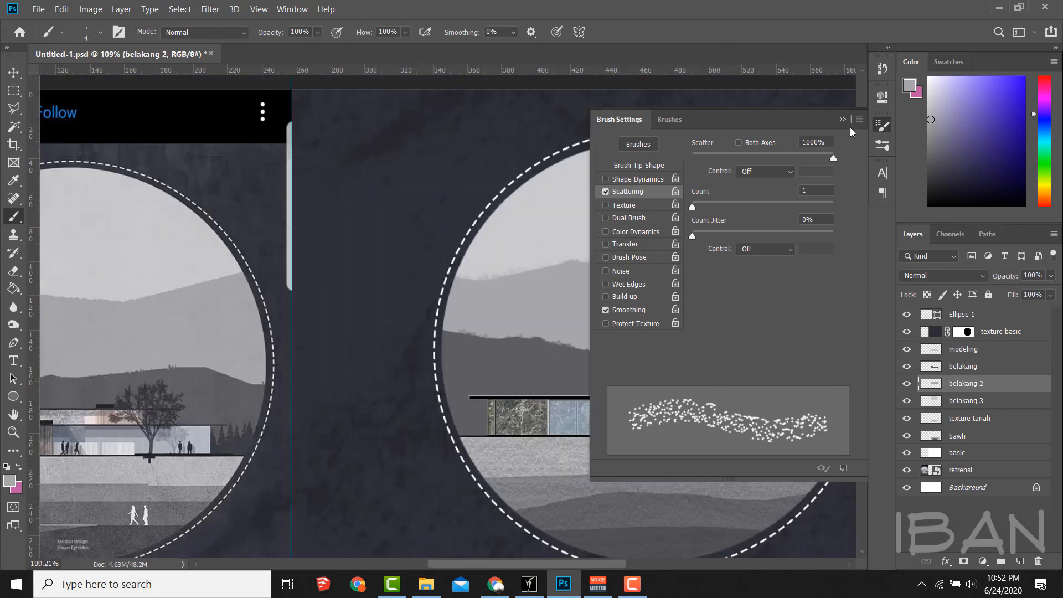
click(842, 119)
scroll(443, 310, down, 3)
scroll(277, 343, up, 5)
scroll(457, 364, down, 5)
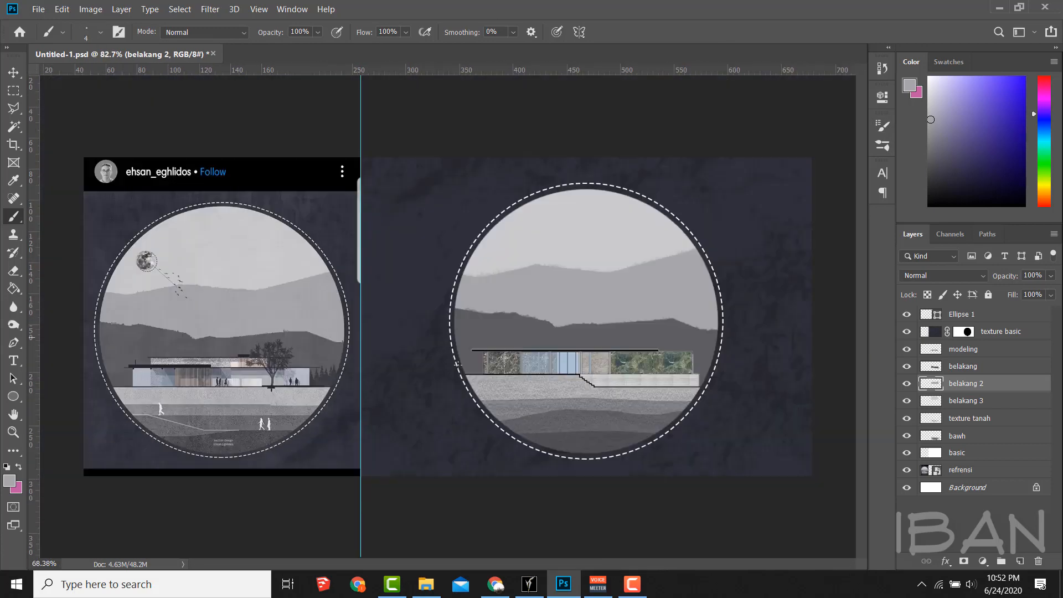
scroll(692, 382, up, 5)
- Set the foreground colour to black (000000) and add a new layer directly above the modeling layer
click(10, 481)
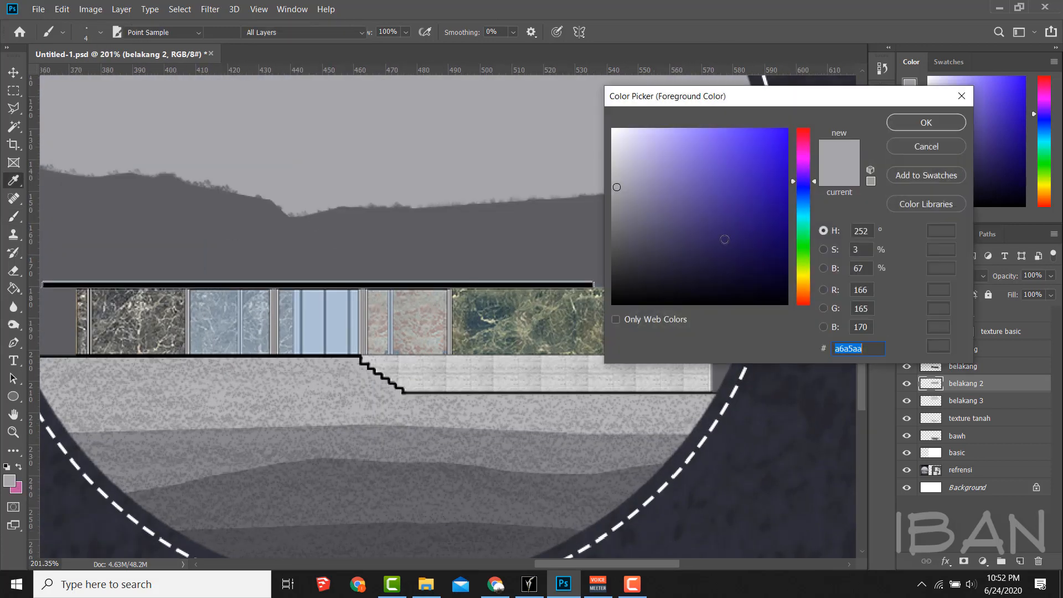
text(000000)
click(939, 121)
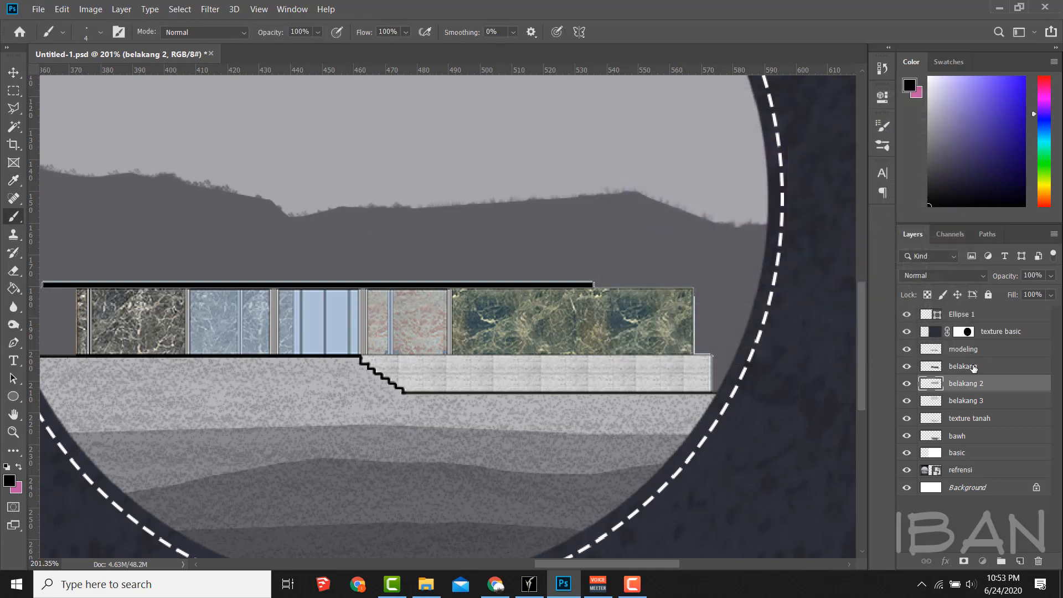
click(967, 349)
click(1015, 561)
- Paint dense scattered black dots across the sky, hills and building inside the circle on the new layer
scroll(443, 310, down, 3)
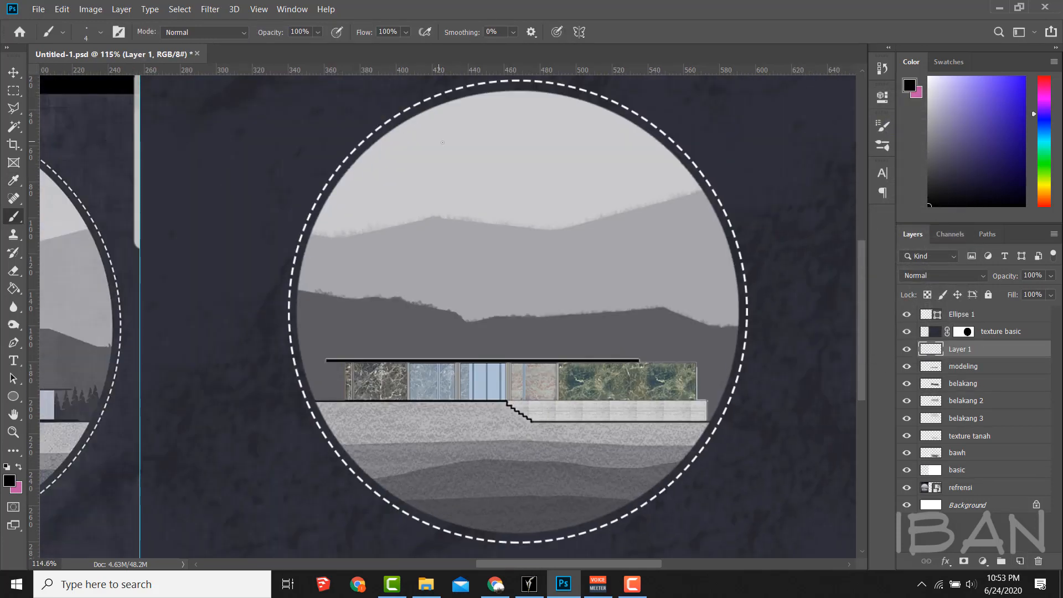
mouse_move(393, 152)
mouse_down()
mouse_move(458, 148)
mouse_move(485, 162)
mouse_up()
key(ctrl+z)
mouse_move(437, 105)
mouse_down()
mouse_move(615, 117)
mouse_move(388, 136)
mouse_move(675, 164)
mouse_up()
mouse_move(326, 140)
mouse_down()
mouse_move(559, 166)
mouse_move(332, 199)
mouse_move(715, 216)
mouse_move(588, 243)
mouse_move(382, 260)
mouse_move(696, 271)
mouse_move(302, 280)
mouse_move(232, 308)
mouse_move(526, 310)
mouse_move(305, 343)
mouse_move(725, 328)
mouse_move(128, 382)
mouse_move(692, 398)
mouse_move(143, 333)
mouse_move(731, 354)
mouse_move(560, 344)
mouse_up()
scroll(559, 339, down, 3)
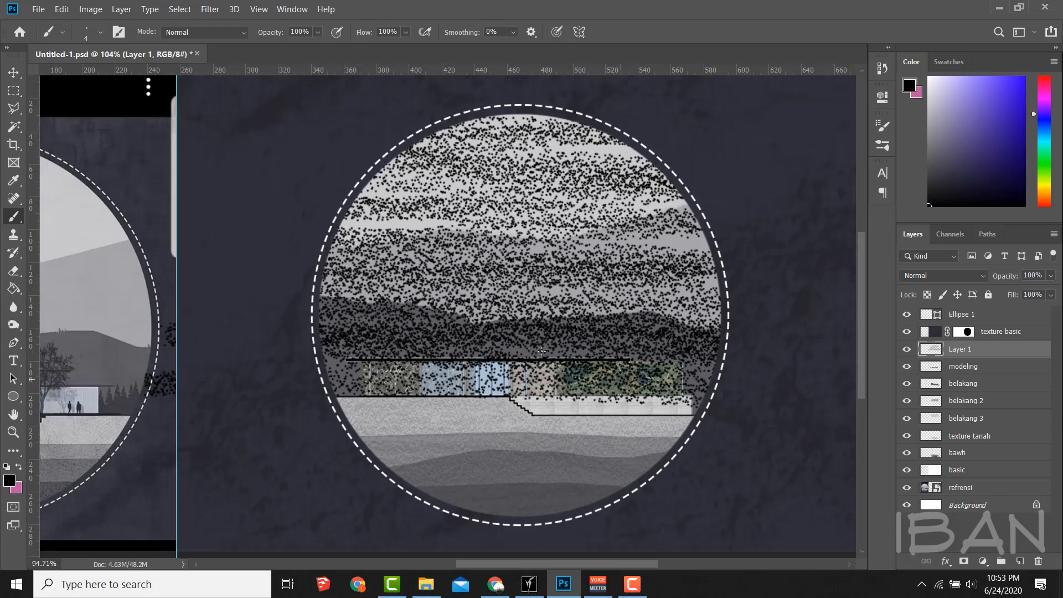
- Lower the dotted layer's opacity to 13% and move it below the modeling layer
scroll(547, 382, up, 4)
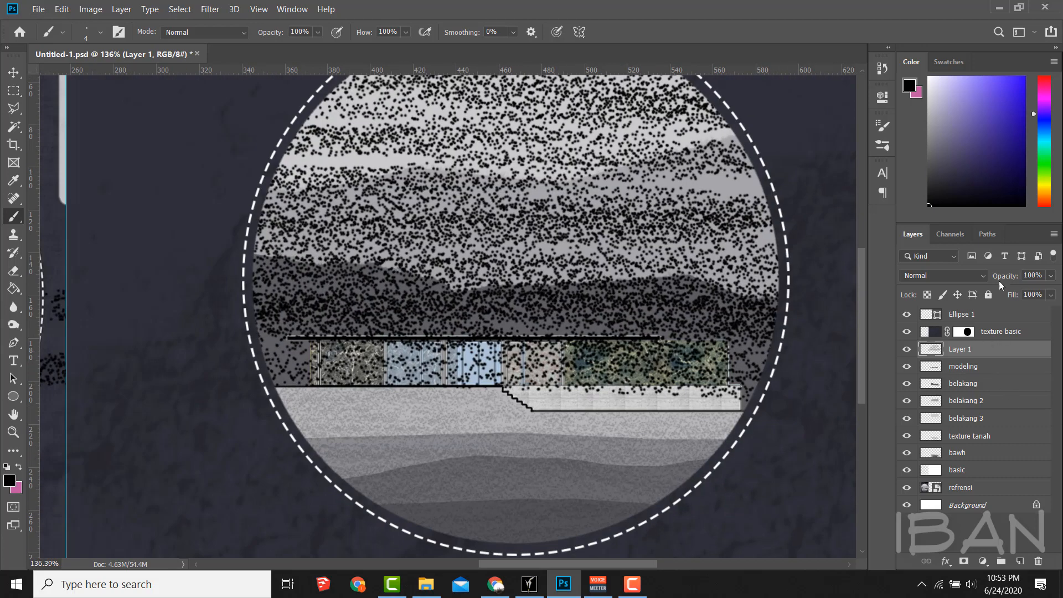
mouse_move(1009, 275)
mouse_down()
mouse_move(997, 281)
mouse_move(1007, 278)
mouse_up()
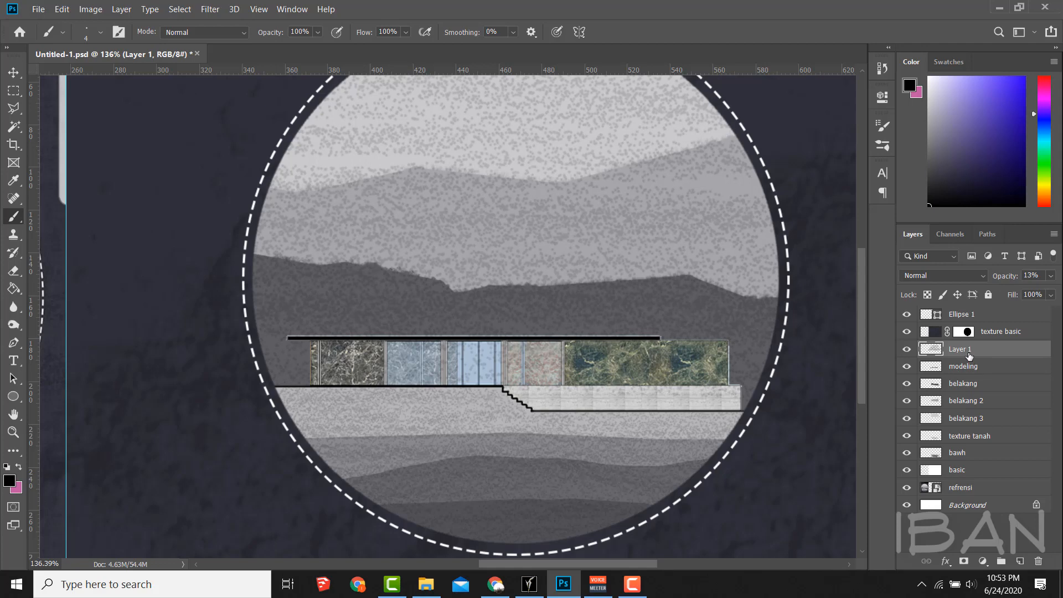
drag(970, 354, 969, 371)
- Reduce the dotted texture layer's opacity to 7%
scroll(380, 325, up, 3)
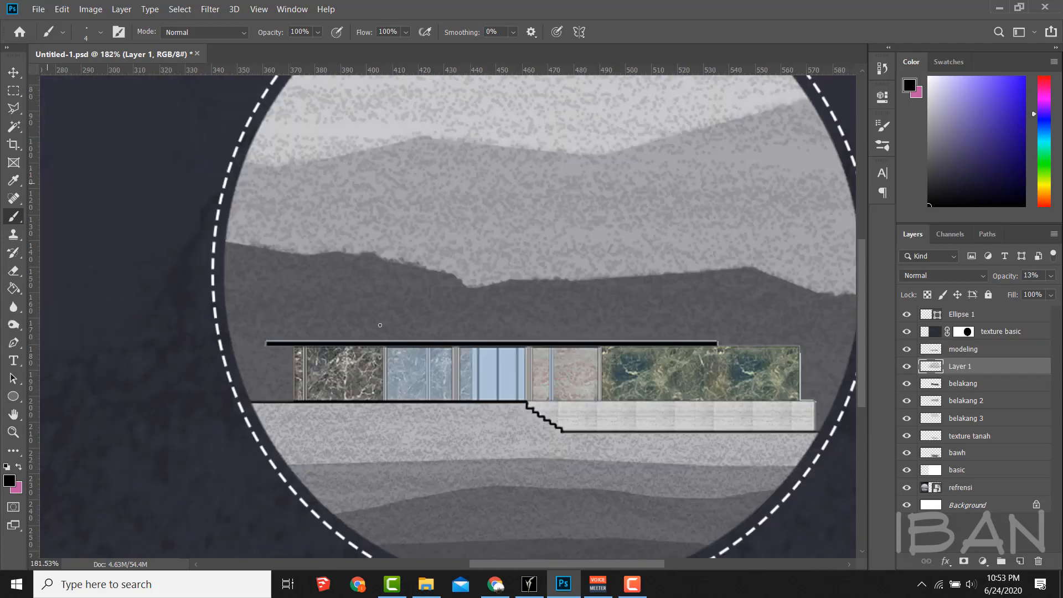
scroll(380, 325, down, 3)
drag(1004, 276, 997, 275)
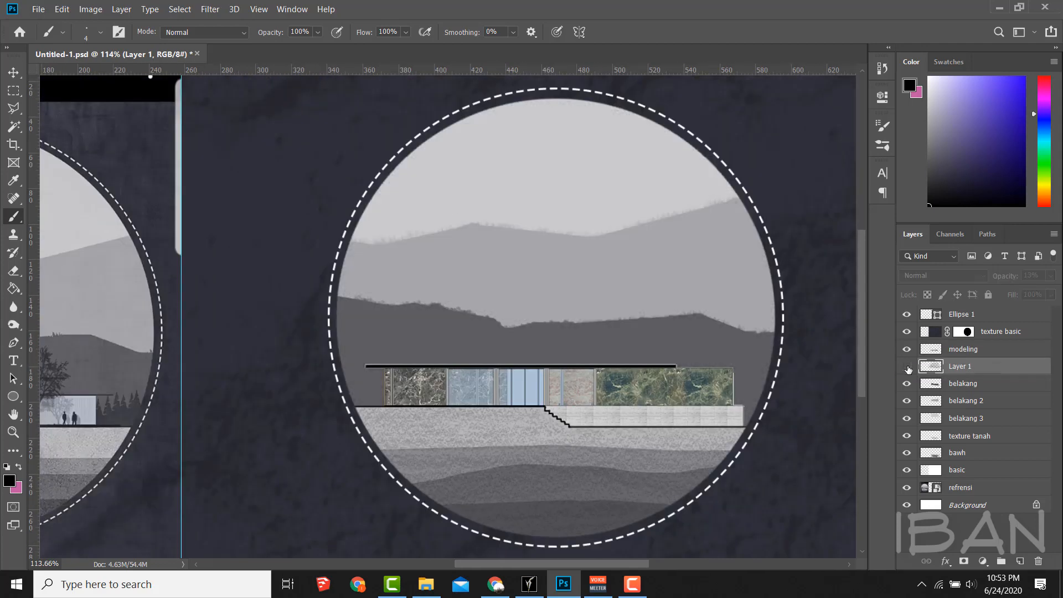
scroll(464, 275, down, 3)
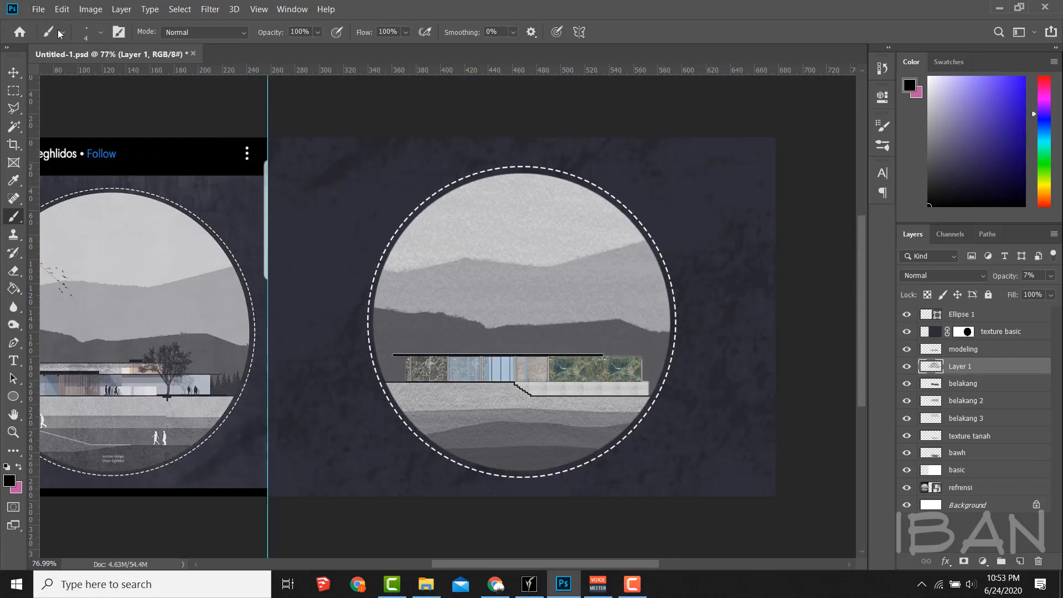
- Choose the 2182 px concrete brush from the rons__concrete brush set
click(92, 40)
scroll(141, 331, down, 5)
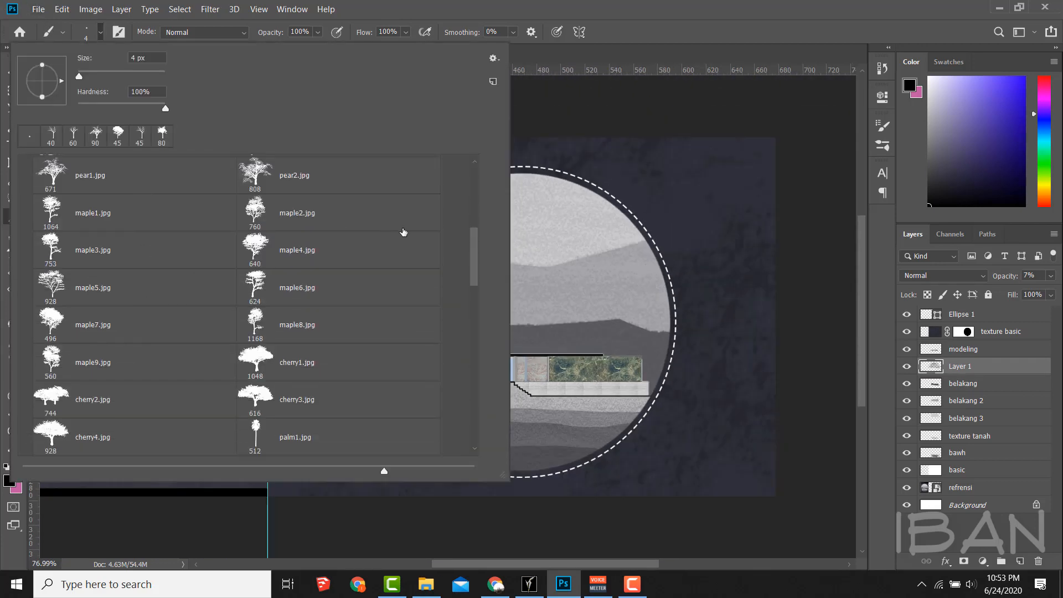
scroll(476, 263, down, 1)
drag(473, 320, 469, 367)
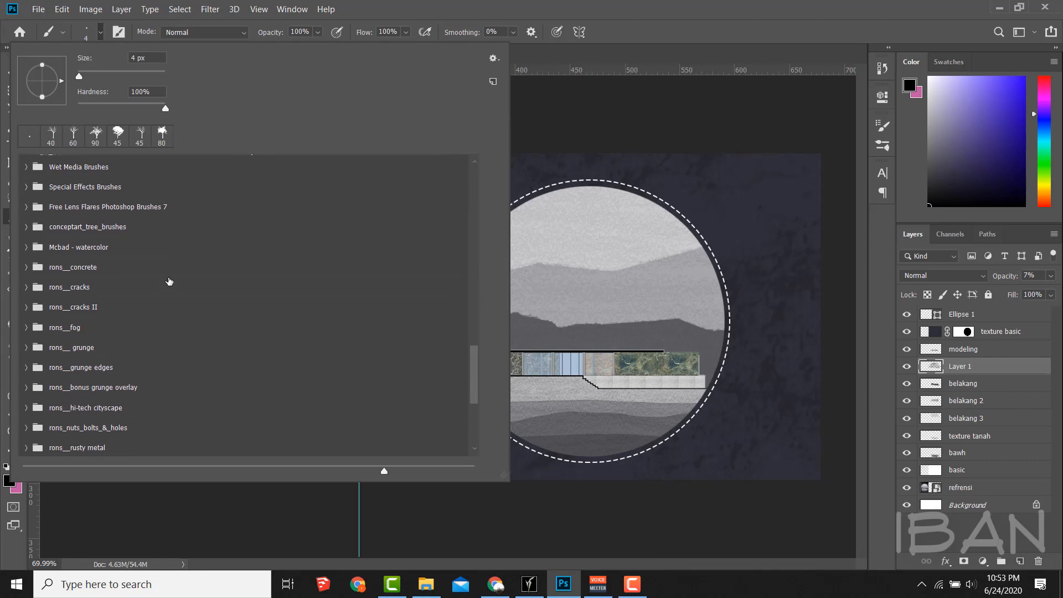
click(26, 267)
scroll(88, 295, down, 6)
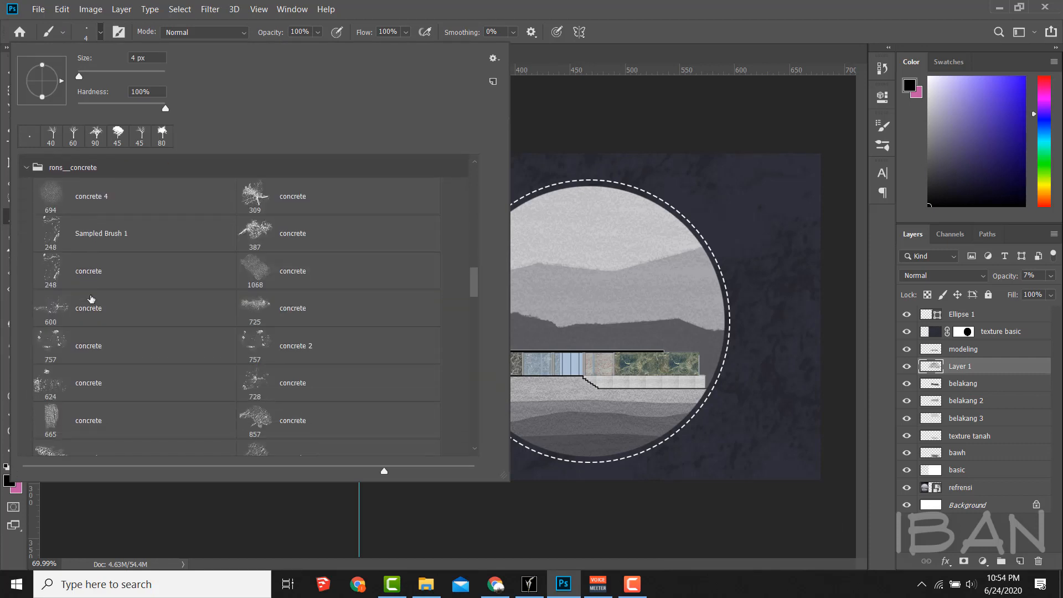
scroll(92, 295, down, 8)
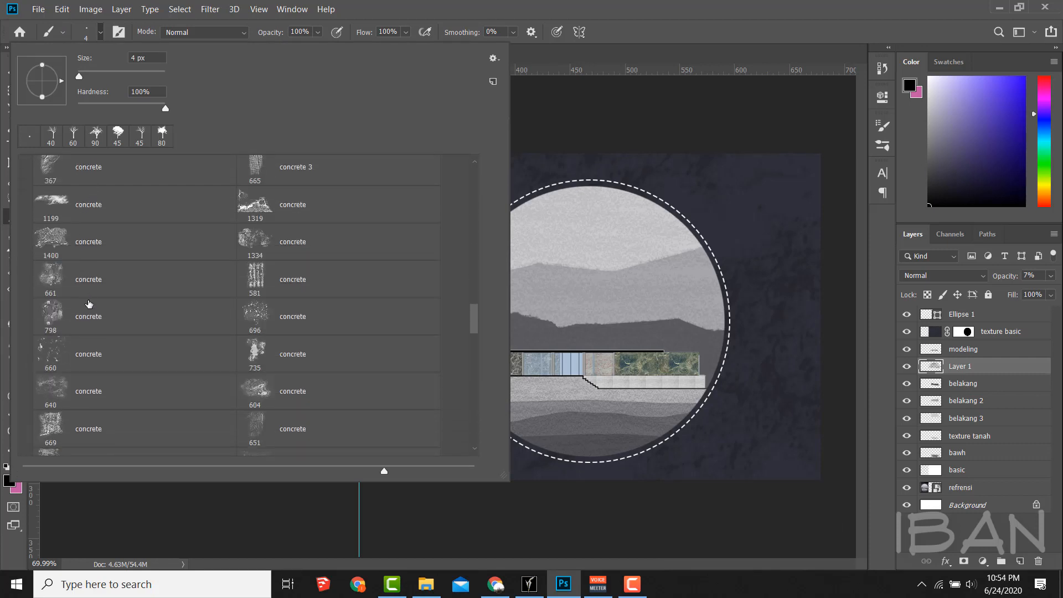
scroll(88, 302, down, 6)
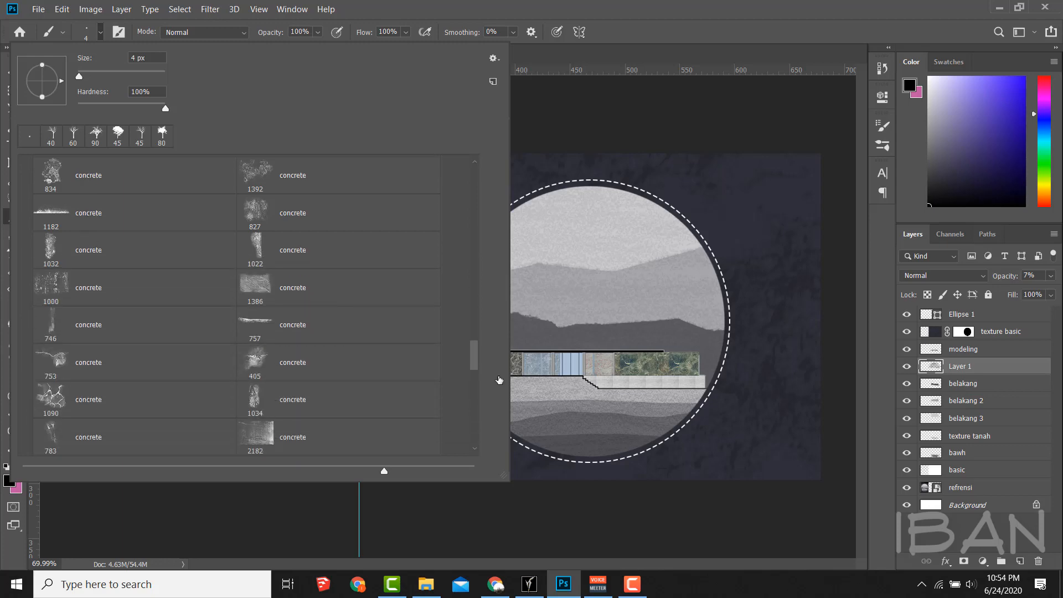
scroll(474, 369, down, 5)
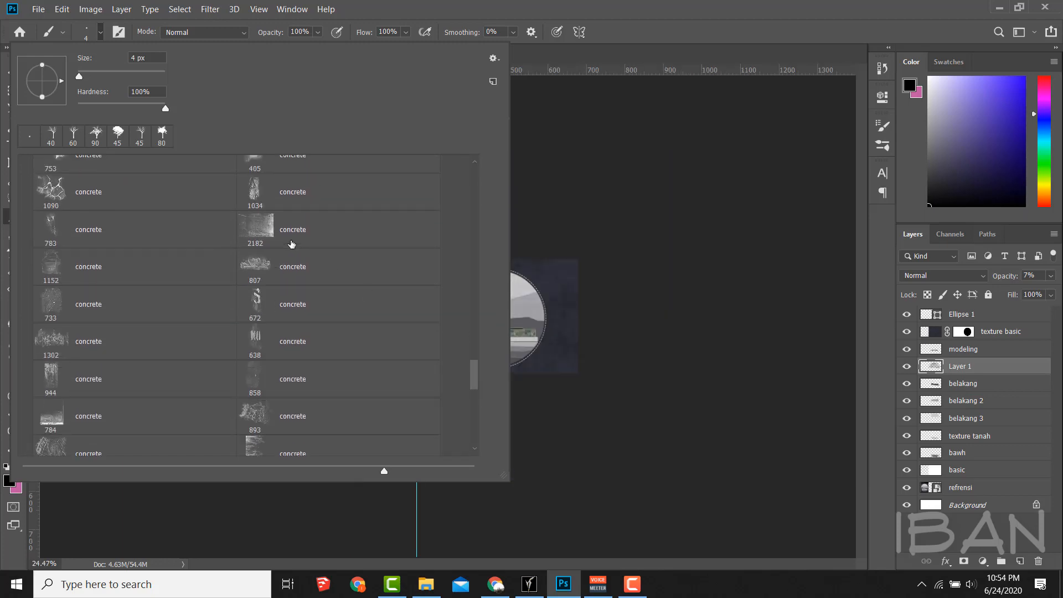
double_click(387, 229)
- Reduce the concrete brush to 500 px, add a new layer above Layer 1 and stamp the black texture over the sky and hills
scroll(493, 299, up, 5)
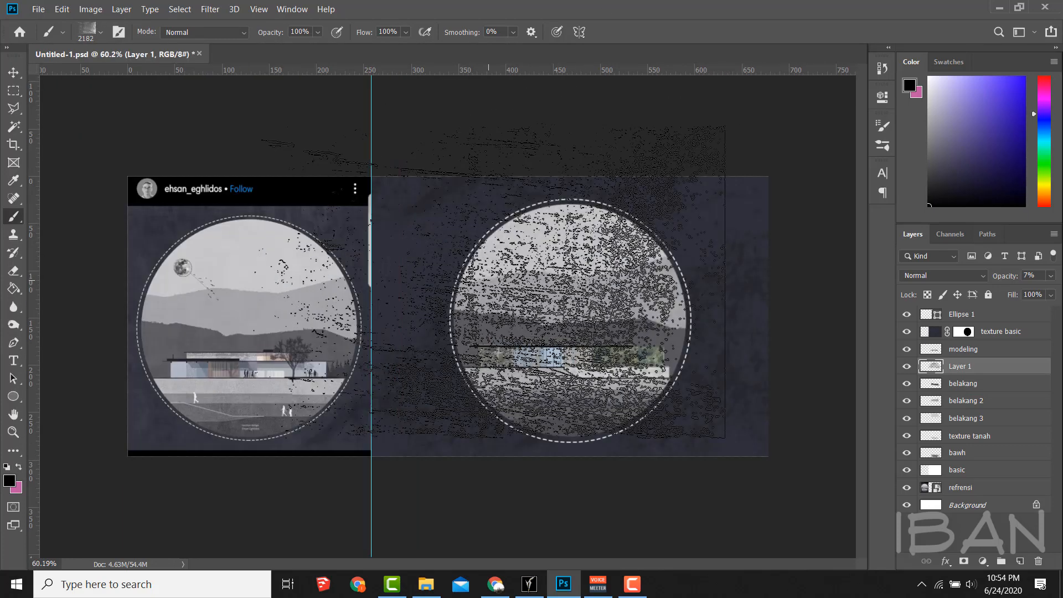
key(bracketleft)
key(bracketleft)
key(bracketleft)
key(bracketleft)
key(bracketleft)
key(bracketleft)
key(bracketleft)
key(bracketleft)
key(bracketleft)
key(bracketleft)
key(bracketleft)
key(bracketleft)
key(bracketleft)
key(bracketleft)
key(bracketleft)
key(bracketleft)
key(bracketleft)
key(bracketleft)
key(bracketleft)
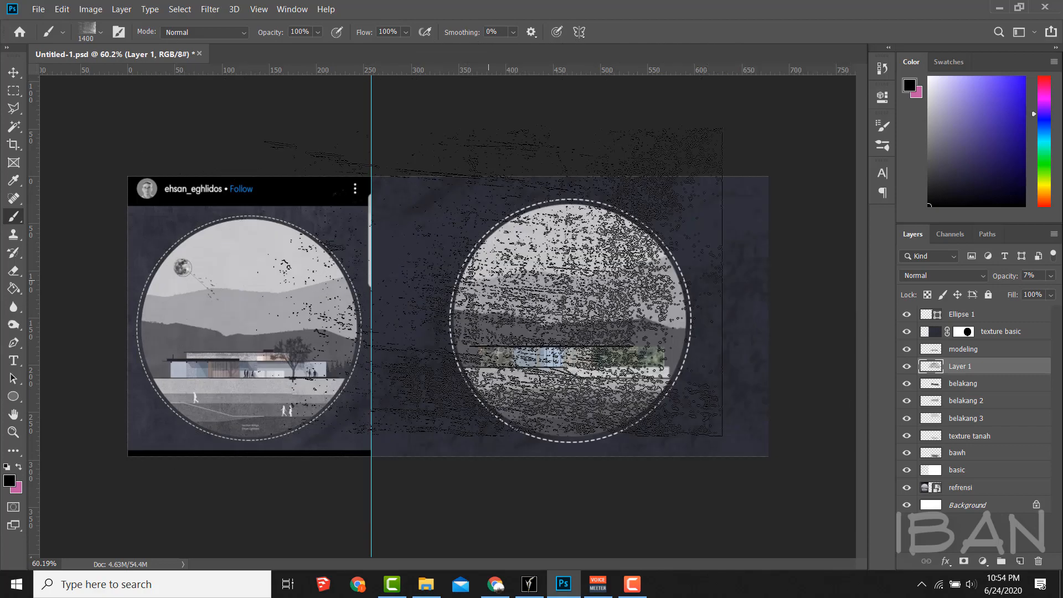
scroll(529, 288, up, 4)
click(1019, 562)
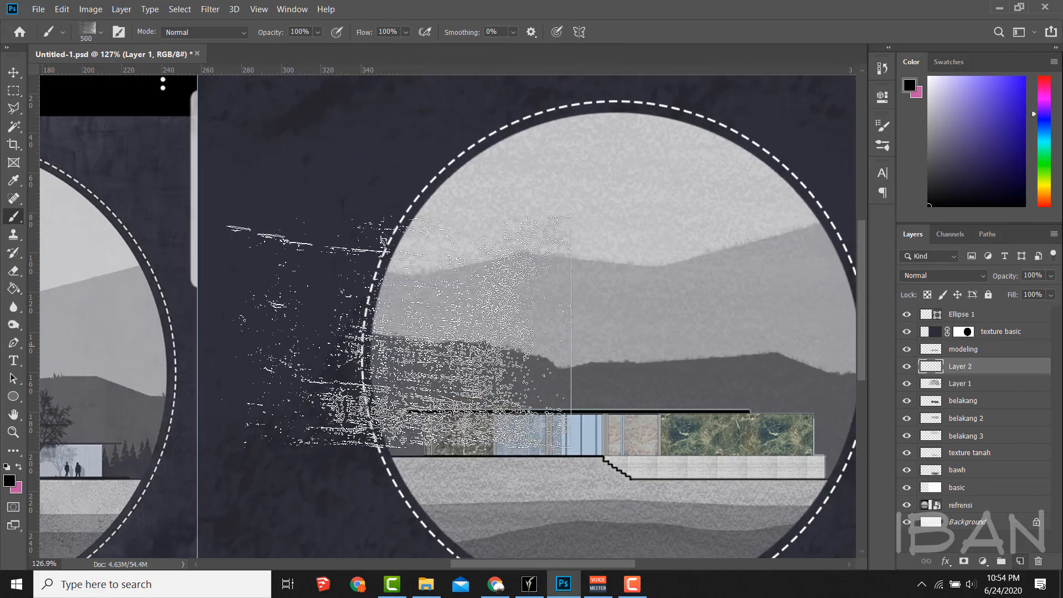
drag(664, 280, 604, 280)
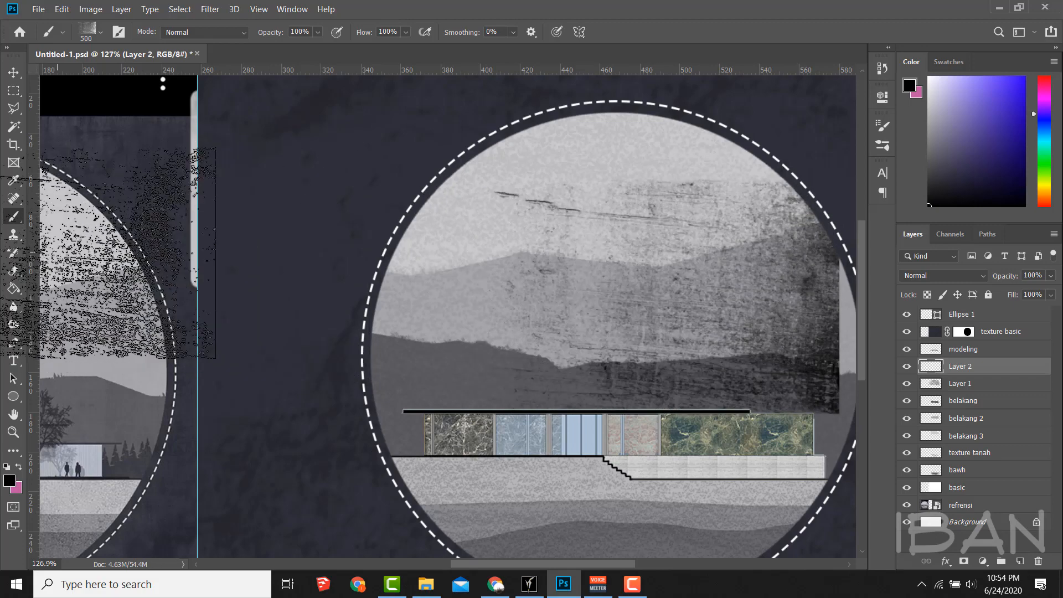
- Rotate the stamped concrete texture on Layer 2 by -90° and move it up over the sky and hills inside the circle
scroll(277, 309, down, 2)
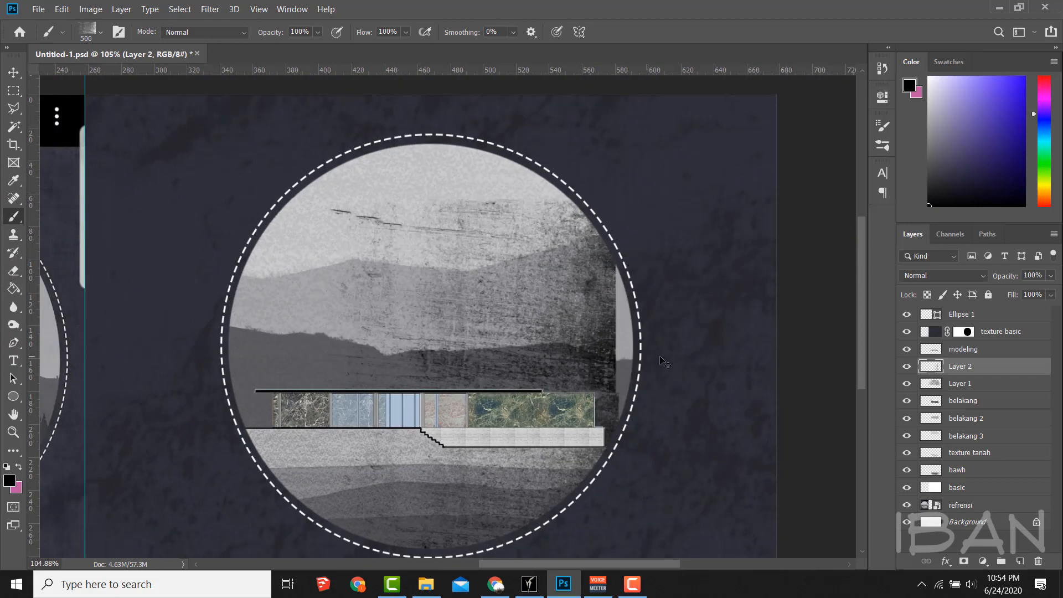
key(ctrl+t)
scroll(637, 266, down, 2)
key(Return)
key(b)
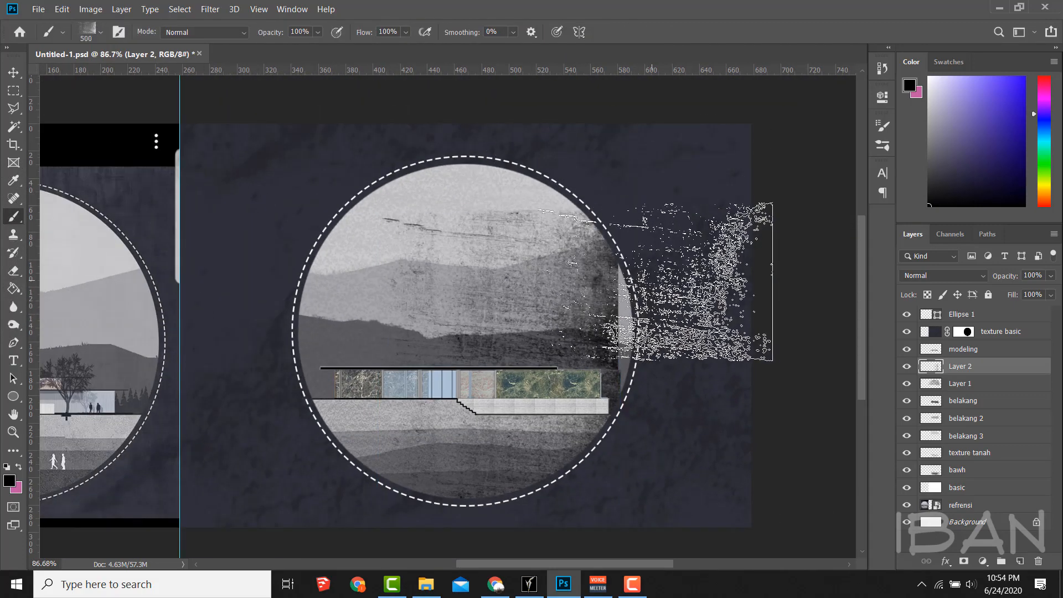
key(ctrl+t)
drag(634, 281, 430, 235)
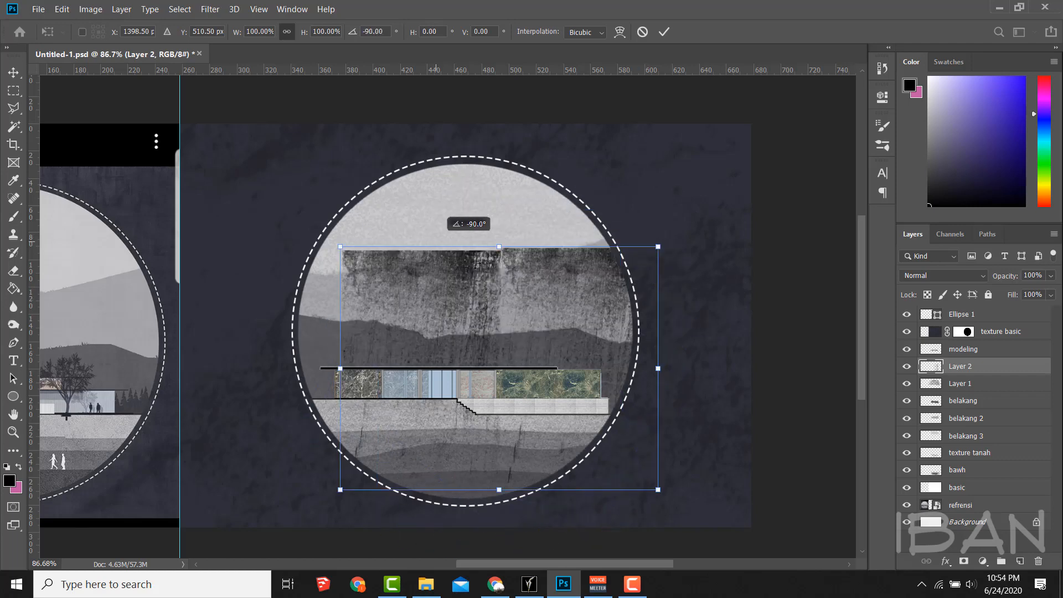
drag(522, 296, 494, 217)
key(Return)
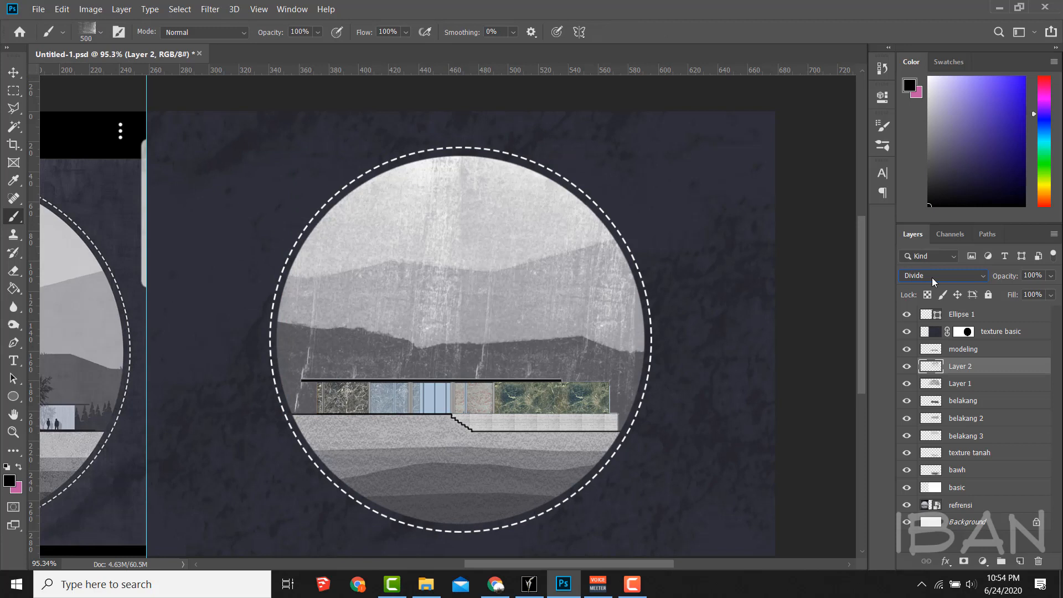
- Try several blend modes on Layer 2, settle on Divide and lower its opacity to about 63%
scroll(932, 277, up, 1)
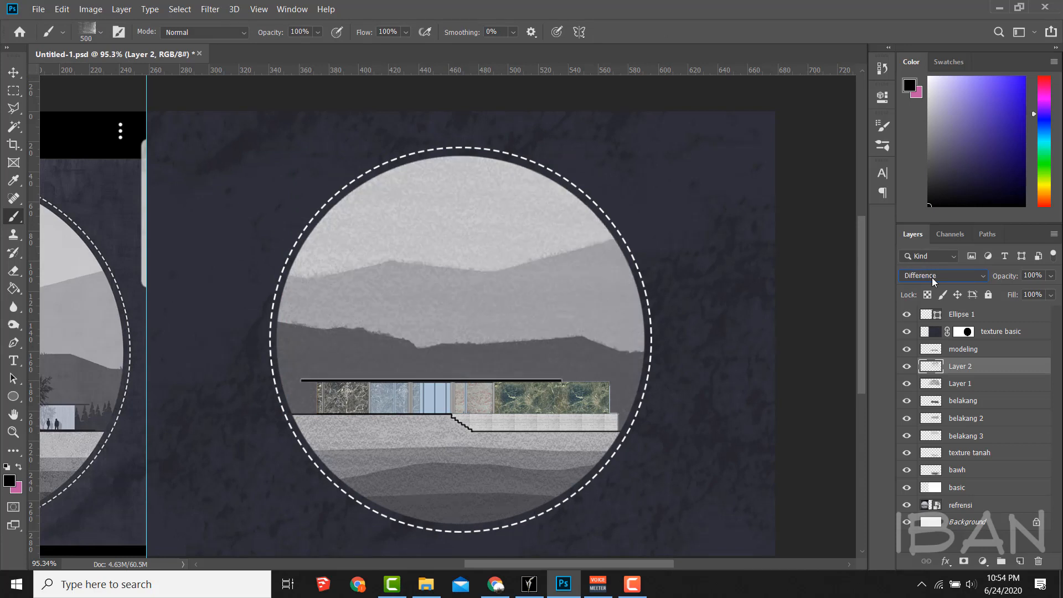
scroll(932, 277, up, 2)
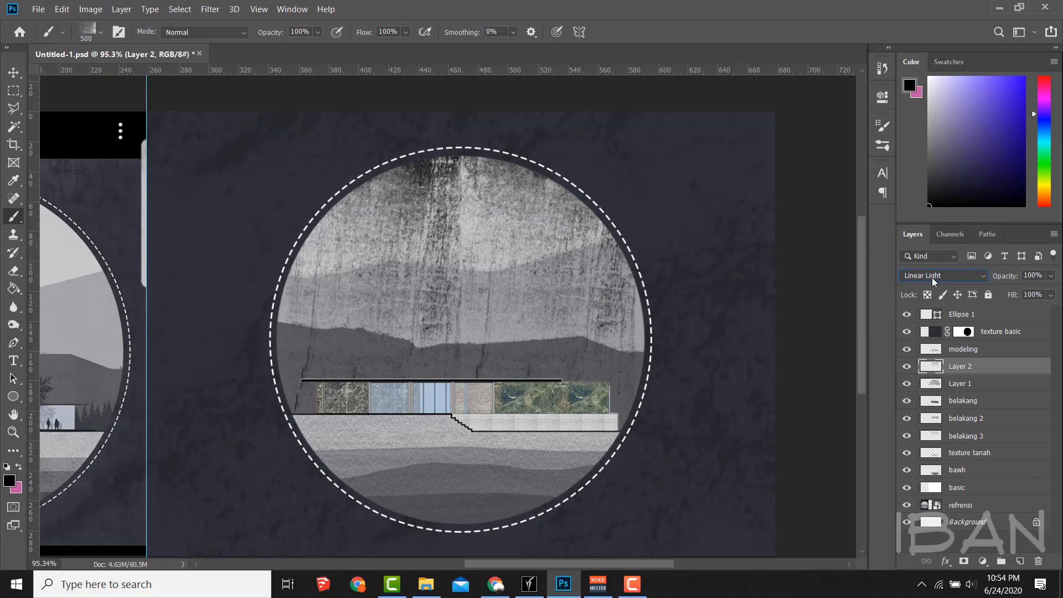
scroll(934, 280, up, 1)
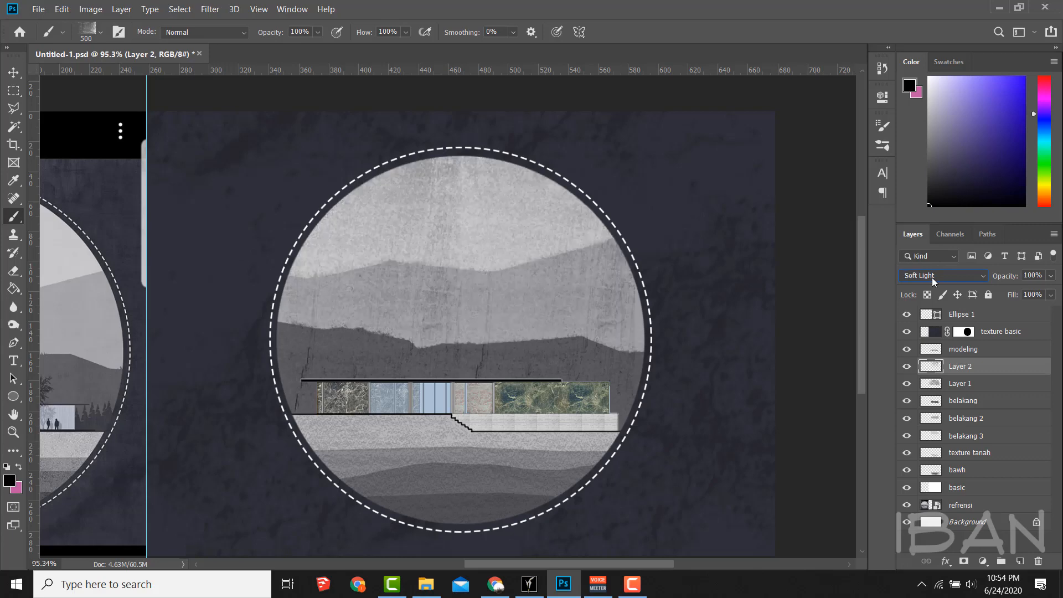
scroll(933, 280, down, 3)
scroll(932, 278, down, 2)
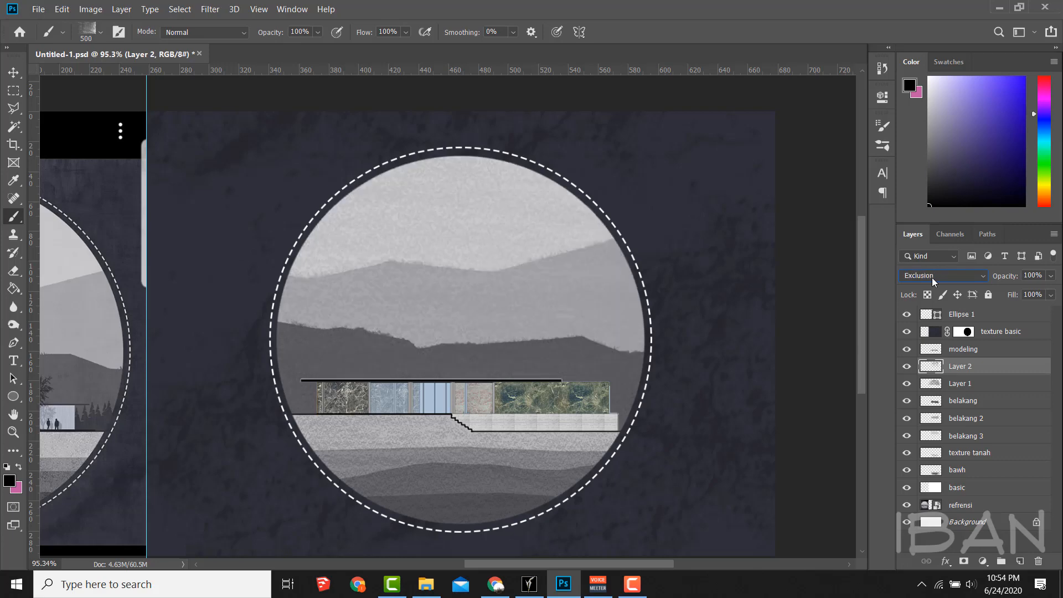
scroll(932, 277, down, 1)
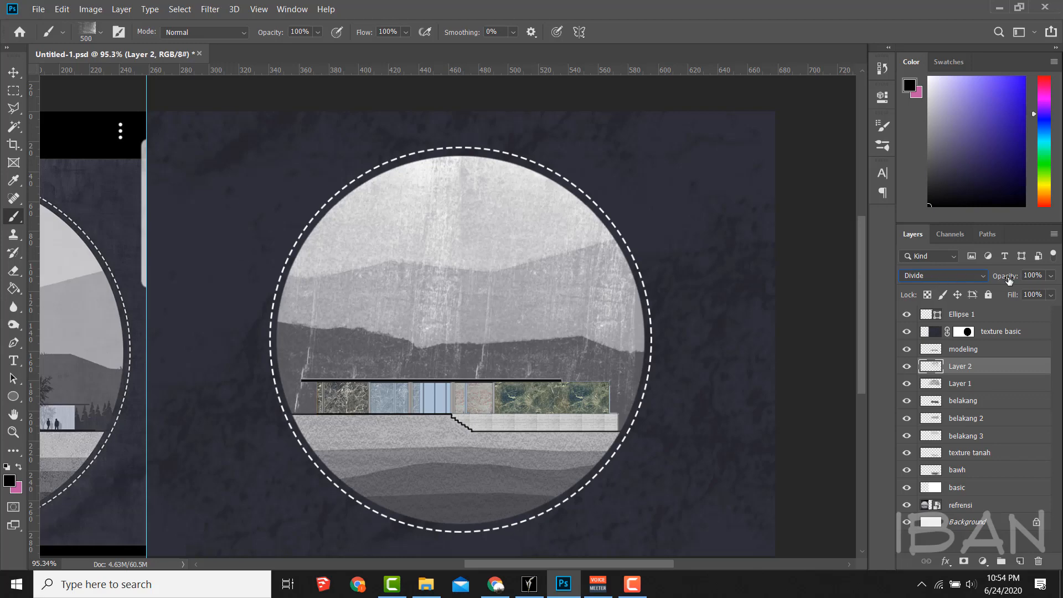
drag(1006, 276, 995, 277)
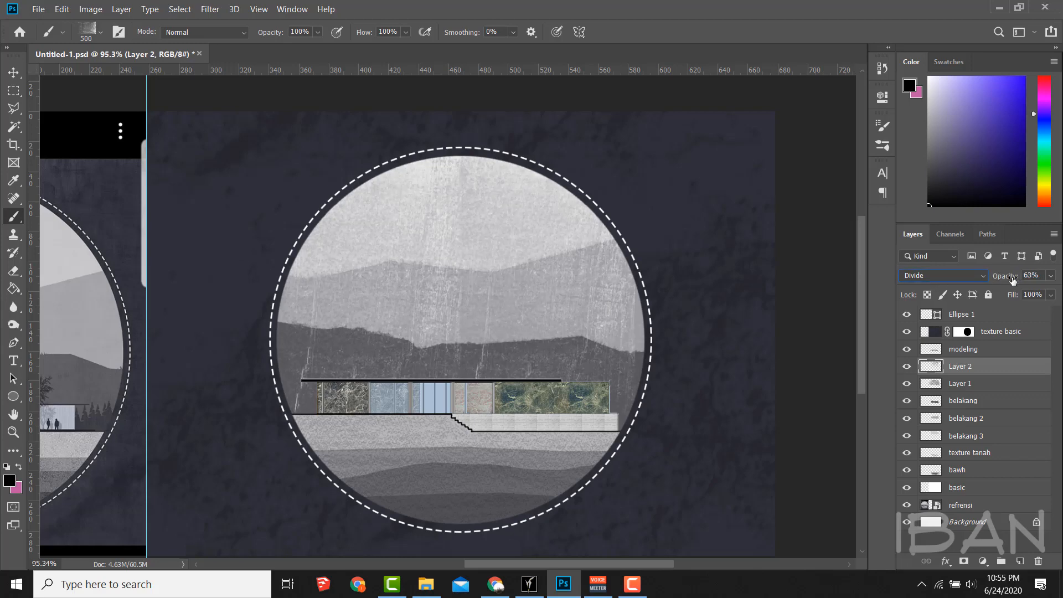
drag(1012, 278, 1010, 278)
- Rename the Divide texture layer as concrete and lower its opacity to 22%
click(1012, 350)
key(v)
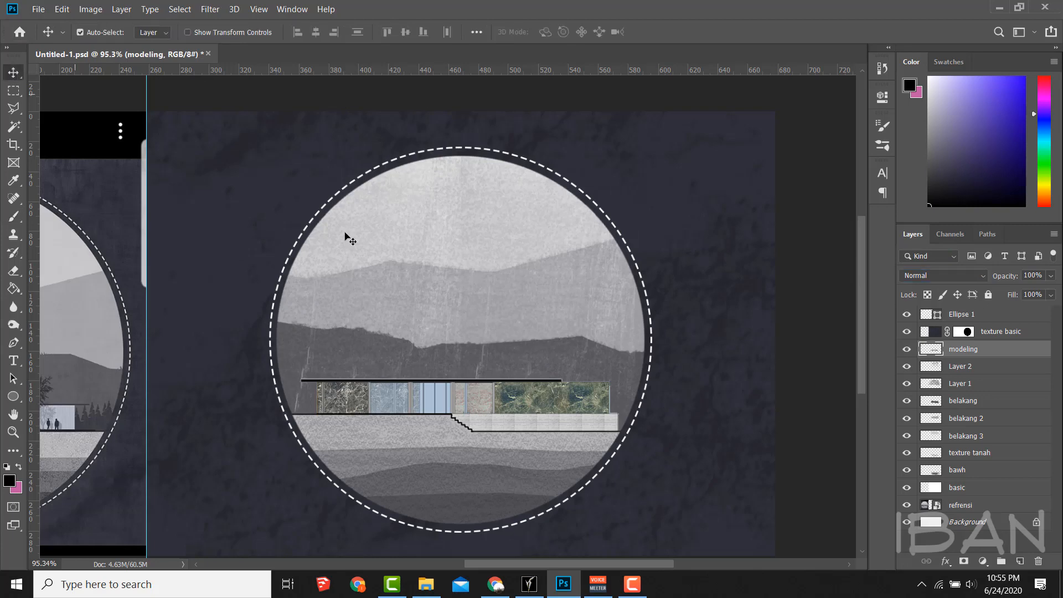
scroll(447, 284, up, 3)
scroll(451, 285, down, 3)
scroll(605, 351, up, 3)
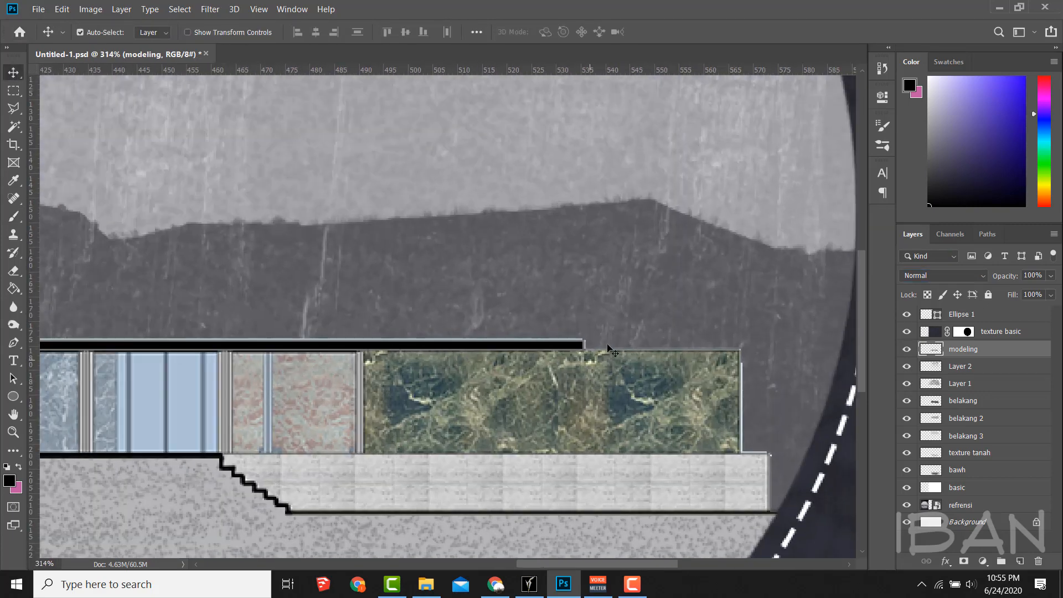
scroll(609, 349, down, 2)
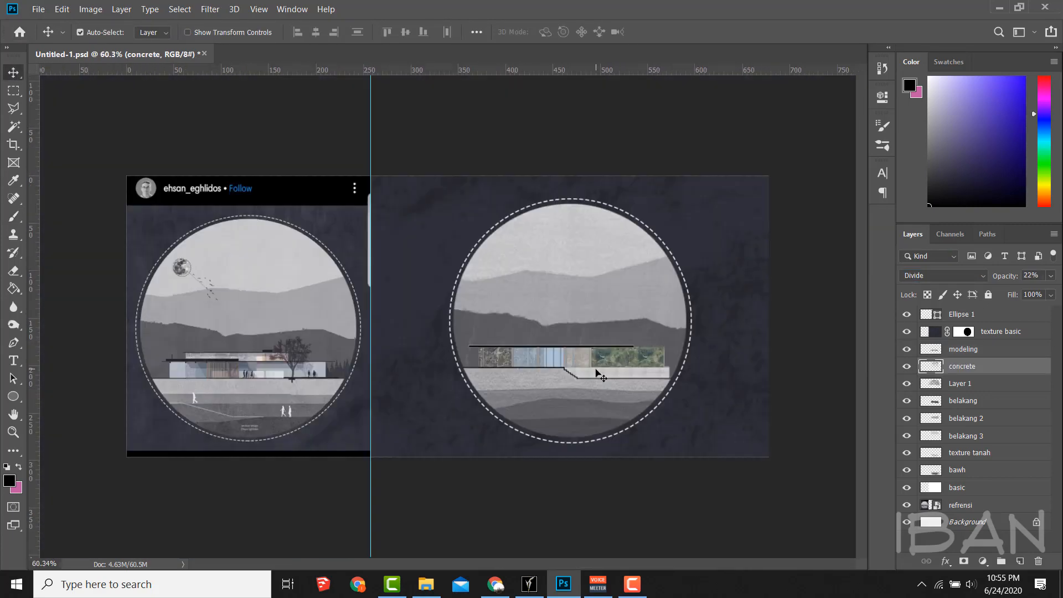
- Compare the house facade and ground in the drawing with the building in the reference illustration
scroll(595, 372, up, 3)
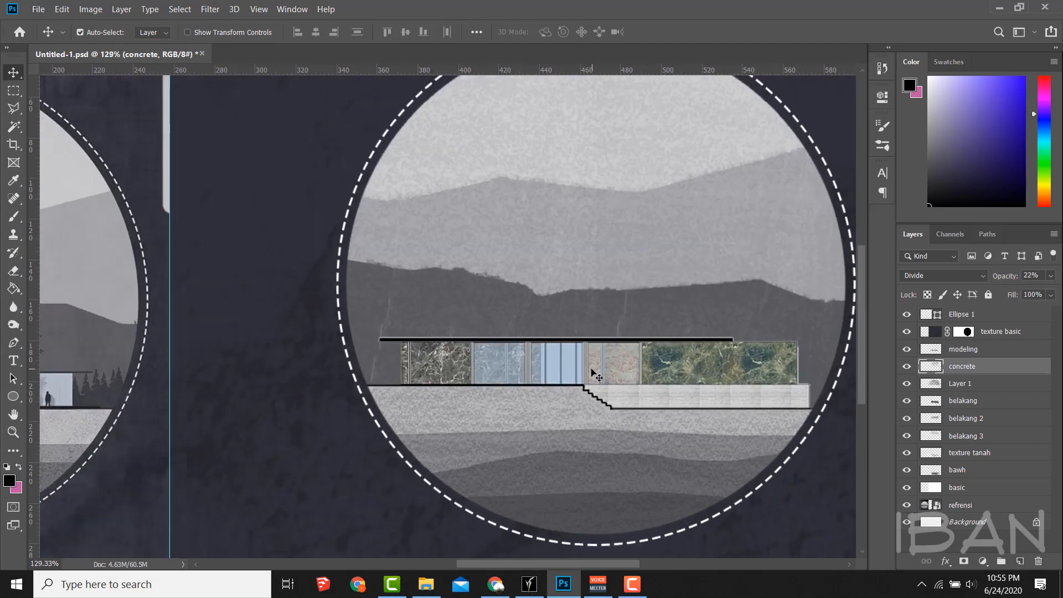
scroll(590, 372, down, 2)
scroll(138, 402, up, 5)
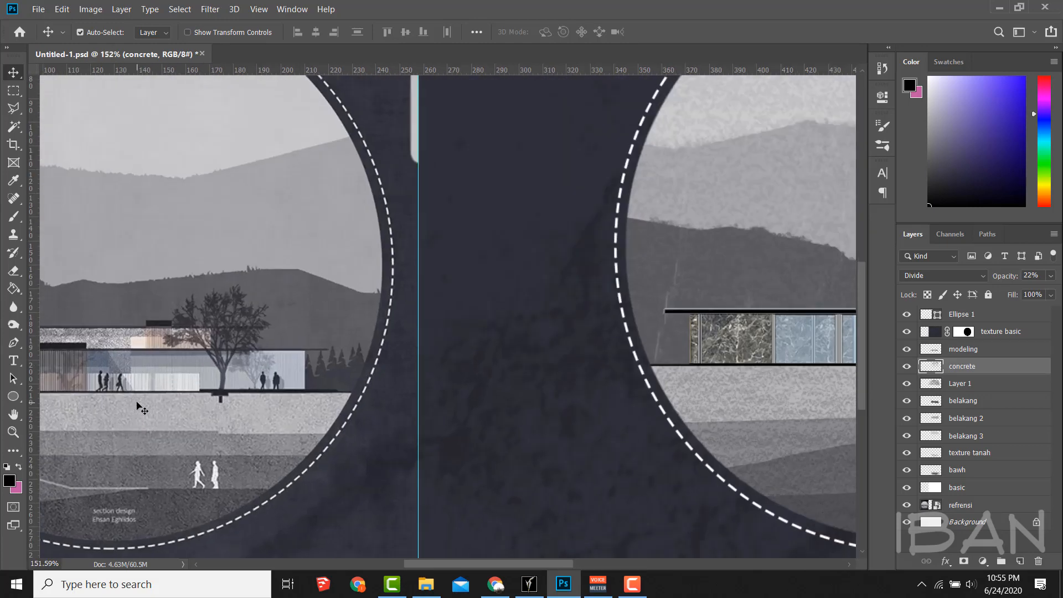
scroll(141, 400, down, 6)
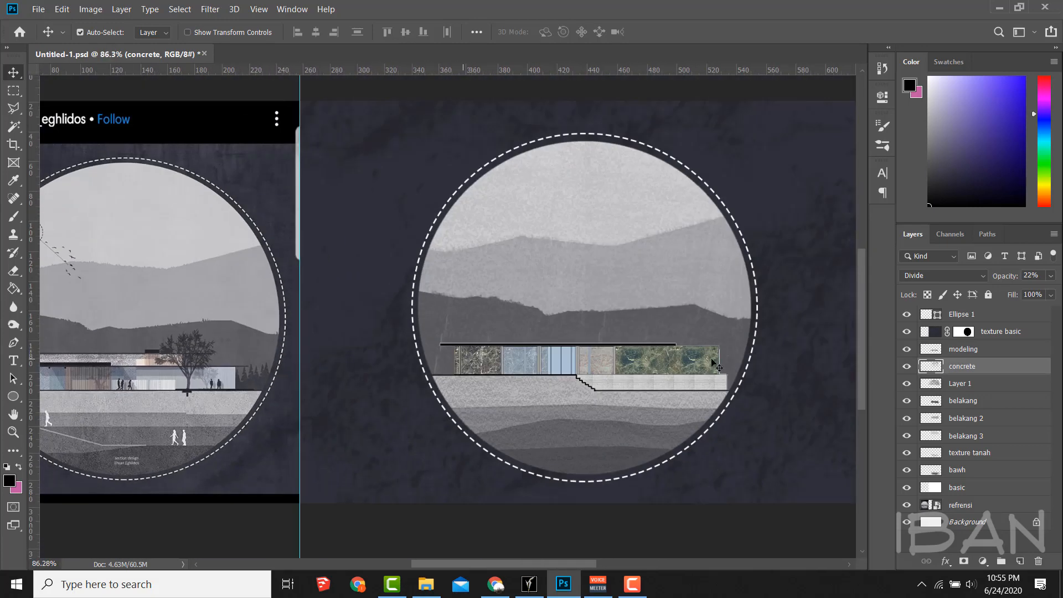
scroll(716, 365, up, 6)
scroll(716, 364, down, 4)
scroll(716, 364, up, 3)
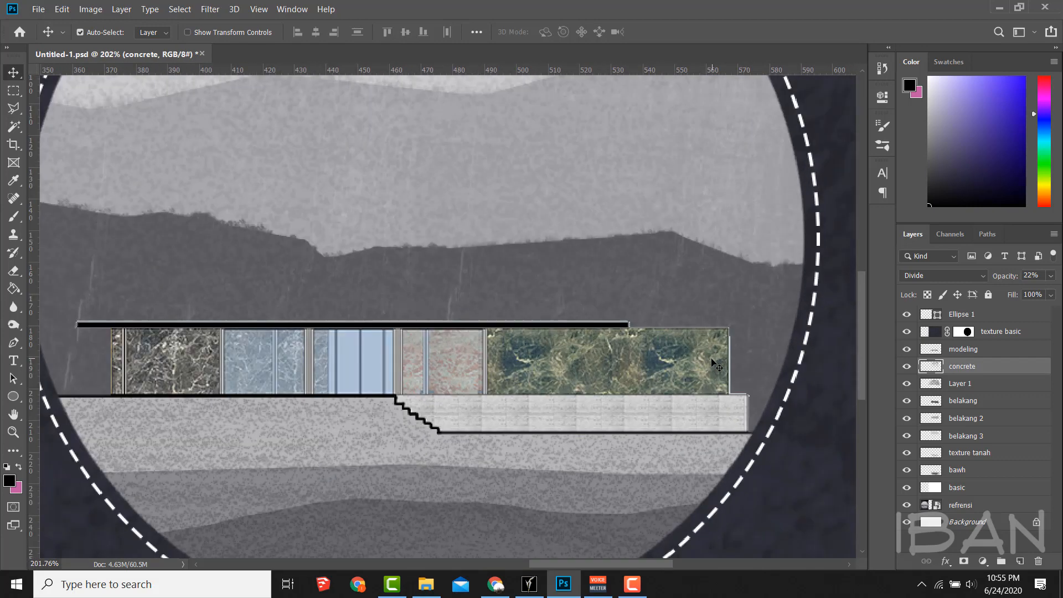
- Try to select the green marble wall on the modeling layer with the Magic Wand at tolerance 10
click(1008, 353)
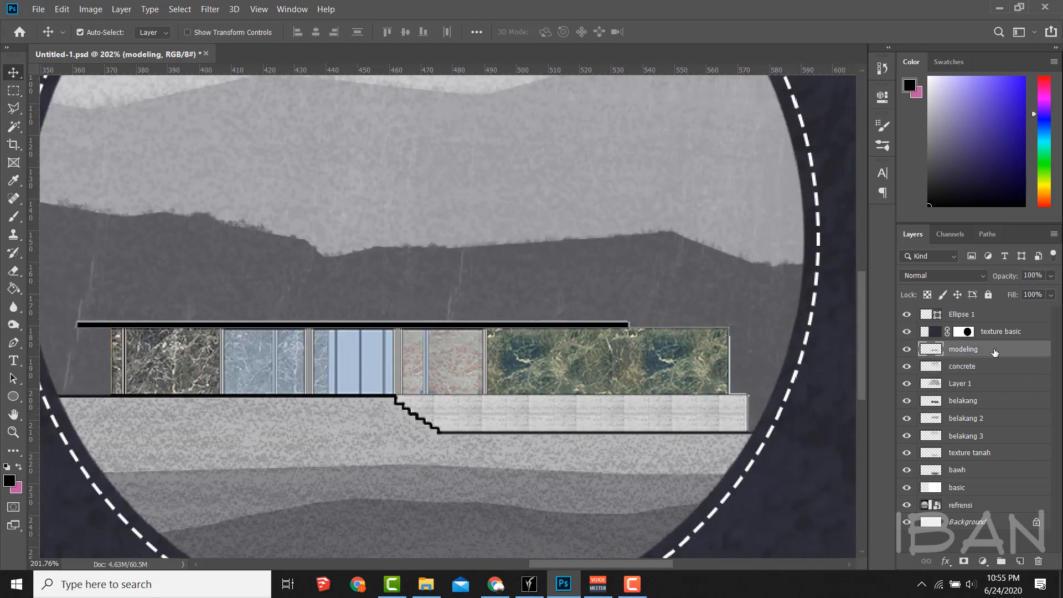
key(w)
scroll(560, 357, up, 2)
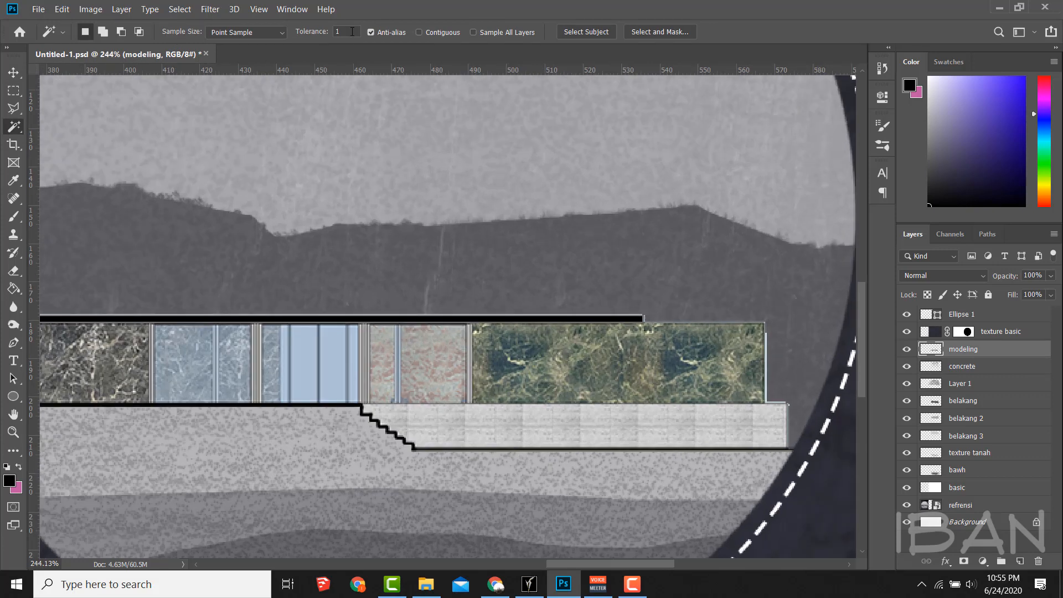
click(541, 355)
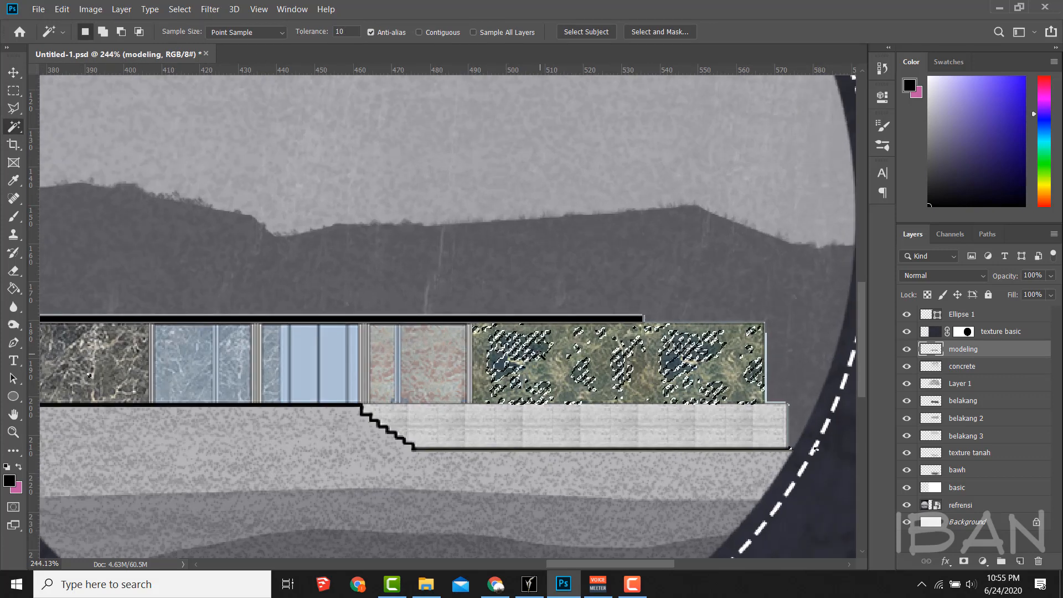
key(ctrl+d)
scroll(518, 370, down, 3)
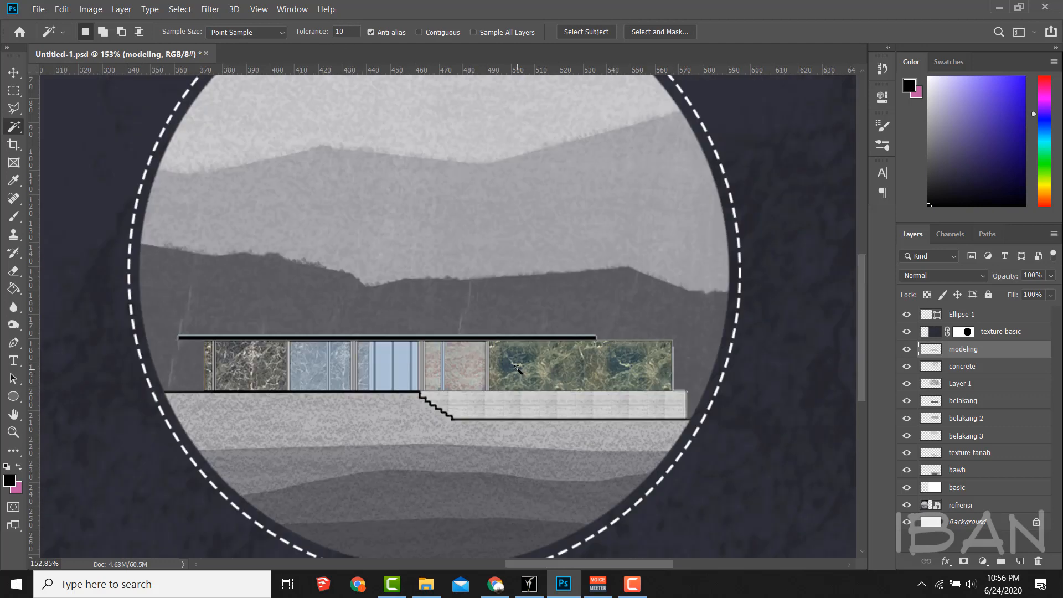
- Select the green marble wall on the modeling layer with a rectangular marquee and lower its saturation using Hue/Saturation
click(13, 90)
scroll(767, 313, up, 7)
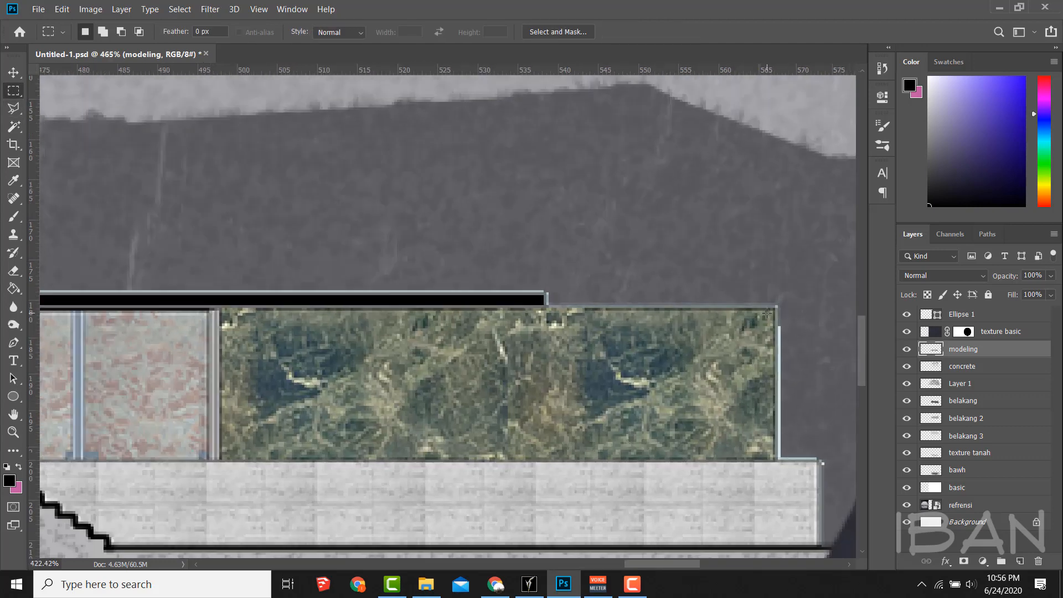
scroll(767, 313, down, 2)
drag(774, 309, 357, 425)
scroll(621, 360, down, 10)
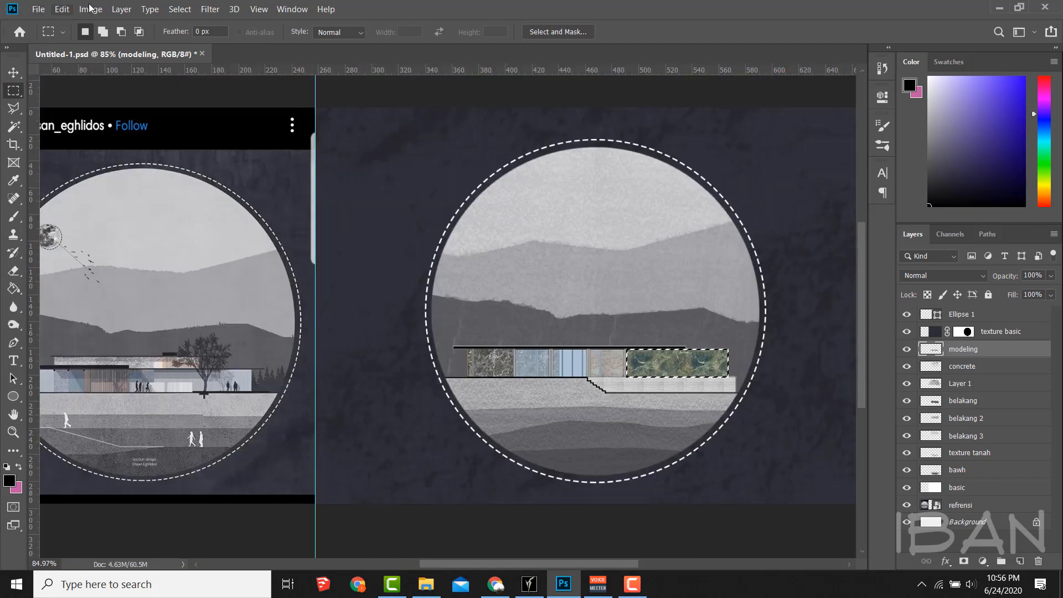
click(102, 16)
mouse_move(127, 43)
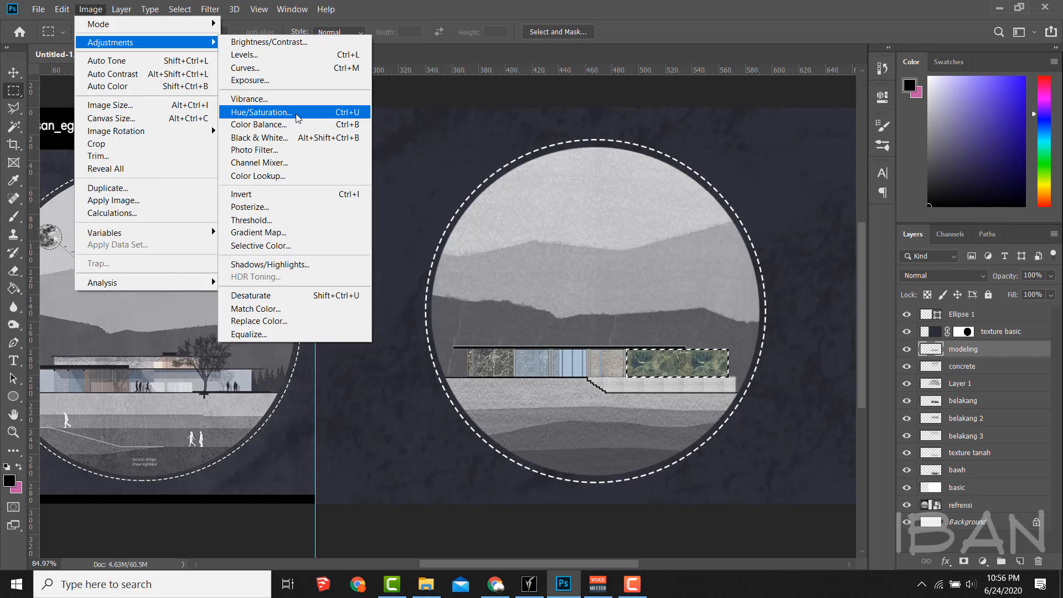
click(261, 112)
drag(822, 242, 799, 244)
mouse_move(822, 277)
mouse_down()
mouse_move(811, 278)
mouse_move(821, 279)
mouse_up()
key(Return)
- Select the dark marble wall at the house's left end and reduce its saturation and lightness with Hue/Saturation
scroll(549, 369, up, 4)
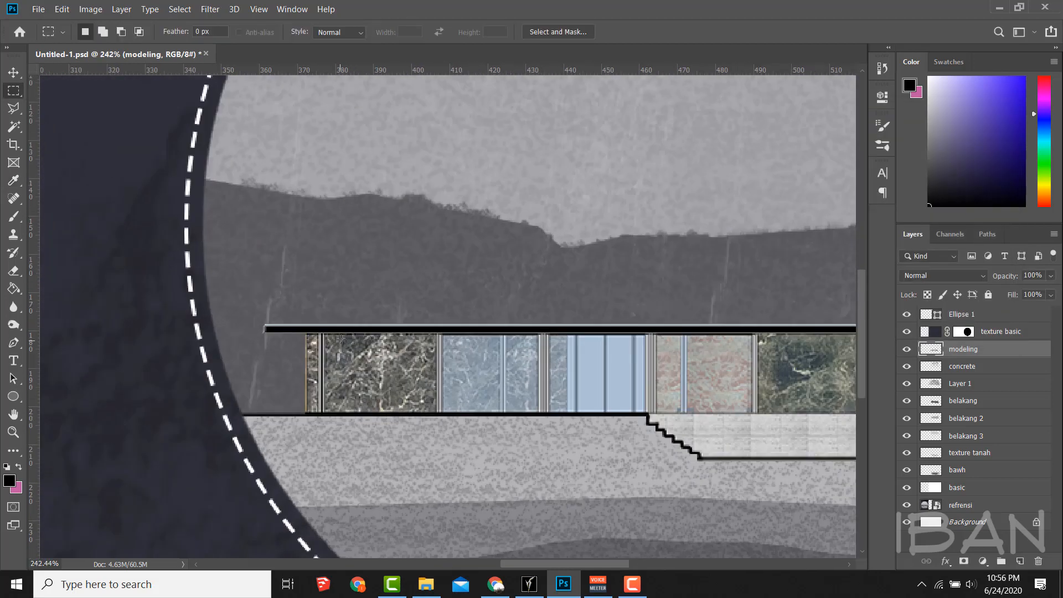
drag(305, 333, 437, 412)
scroll(436, 409, down, 3)
key(ctrl+u)
drag(822, 242, 779, 242)
drag(822, 277, 801, 278)
click(978, 138)
key(ctrl+d)
scroll(554, 360, down, 3)
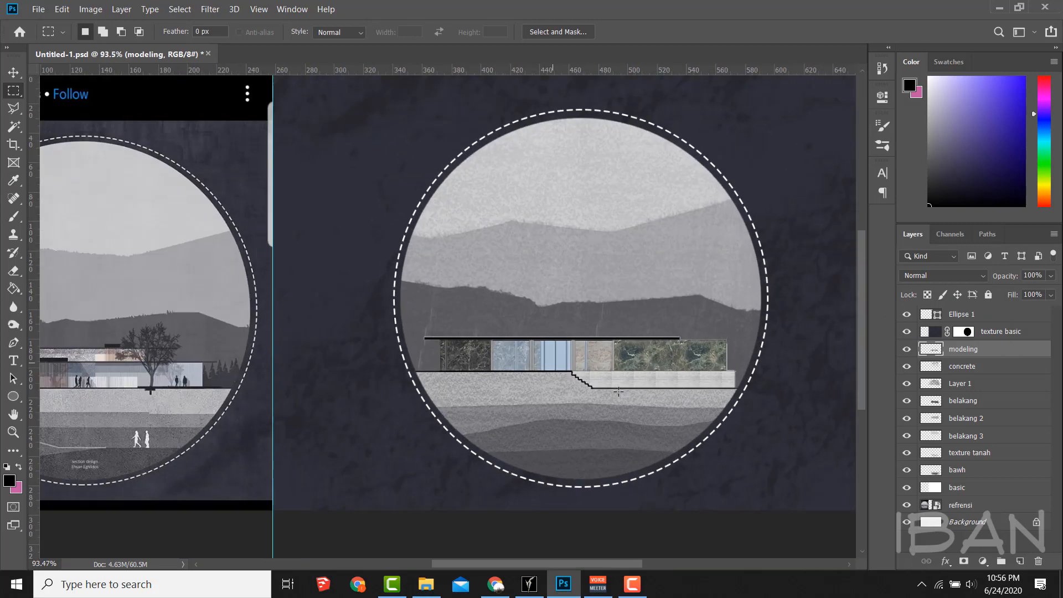
- Select the light edge strip along the house's roof slab and fill it with black using the Paint Bucket
scroll(689, 384, up, 1)
scroll(688, 383, up, 1)
scroll(688, 383, down, 2)
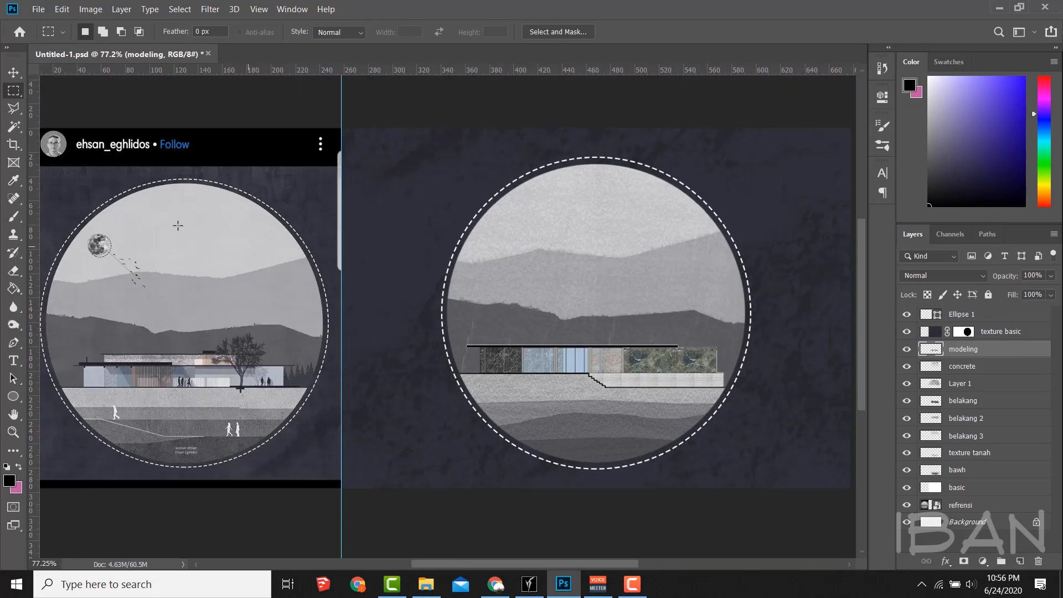
scroll(665, 321, up, 5)
drag(53, 401, 709, 410)
scroll(710, 411, up, 2)
key(g)
click(704, 405)
scroll(707, 354, down, 5)
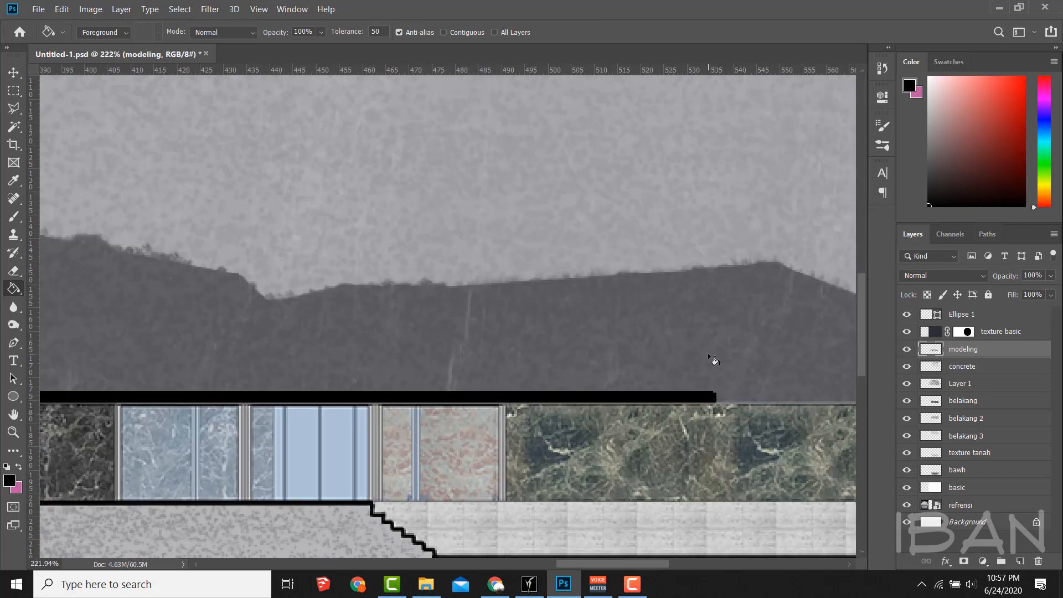
key(ctrl+d)
- Remove the stray light outlines at the roof slab's ends and along the right edges of the house and its concrete base
scroll(772, 381, up, 4)
key(m)
drag(748, 277, 703, 459)
mouse_move(772, 321)
mouse_down()
mouse_move(550, 261)
mouse_move(489, 256)
mouse_up()
scroll(636, 238, down, 2)
drag(747, 357, 711, 426)
scroll(778, 361, down, 3)
scroll(114, 318, up, 4)
mouse_move(219, 320)
mouse_down()
mouse_move(261, 302)
mouse_move(290, 304)
mouse_up()
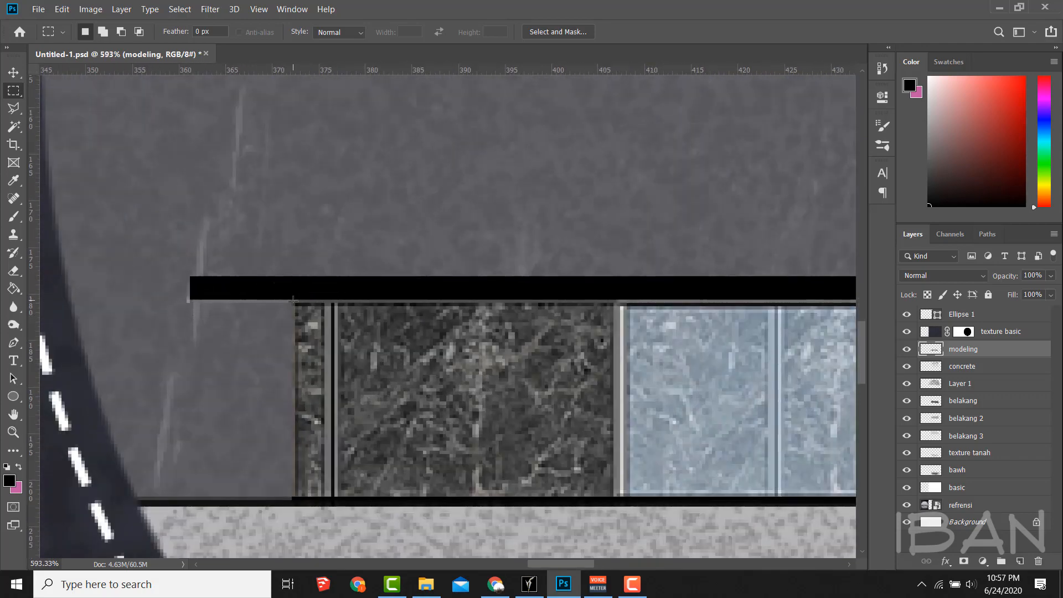
drag(154, 254, 177, 308)
scroll(182, 310, down, 6)
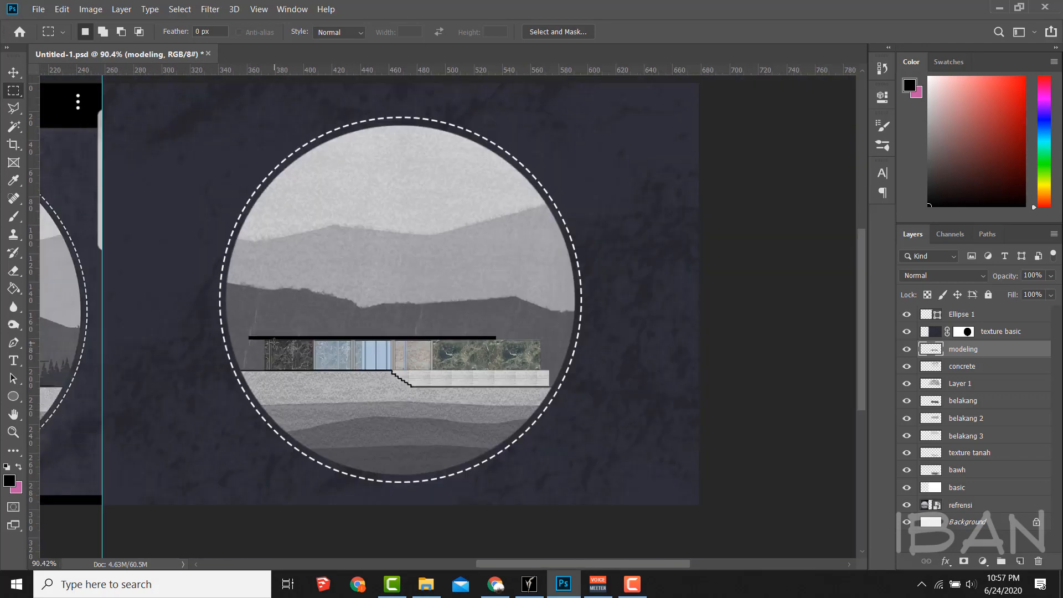
- Delete the whole green marble wall beneath the roof's right part from the modeling layer
scroll(523, 333, up, 5)
mouse_move(581, 297)
mouse_down()
mouse_move(354, 377)
mouse_move(422, 415)
mouse_up()
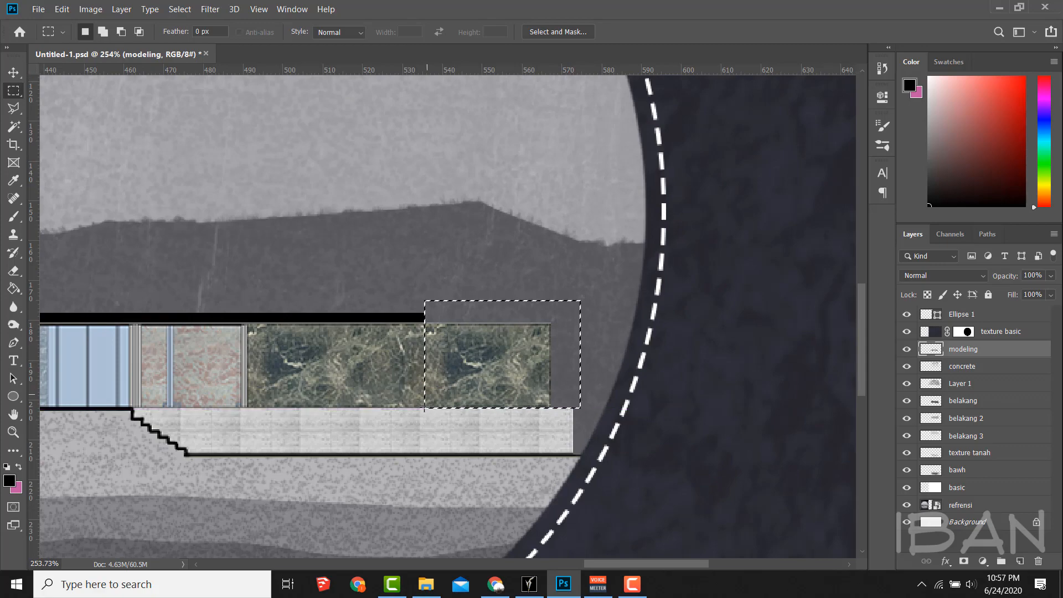
key(Delete)
key(ctrl+d)
scroll(573, 324, down, 2)
scroll(573, 325, up, 3)
drag(541, 293, 247, 429)
key(Delete)
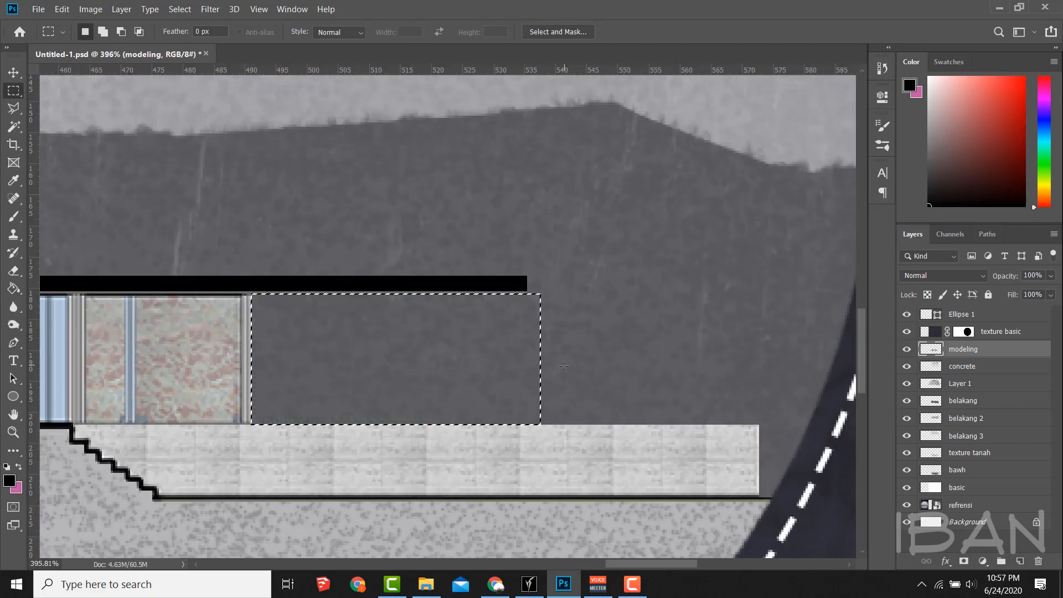
key(ctrl+d)
scroll(695, 356, down, 4)
- Switch the brush from the concrete texture tip to a 125 px round brush
scroll(665, 360, up, 4)
key(b)
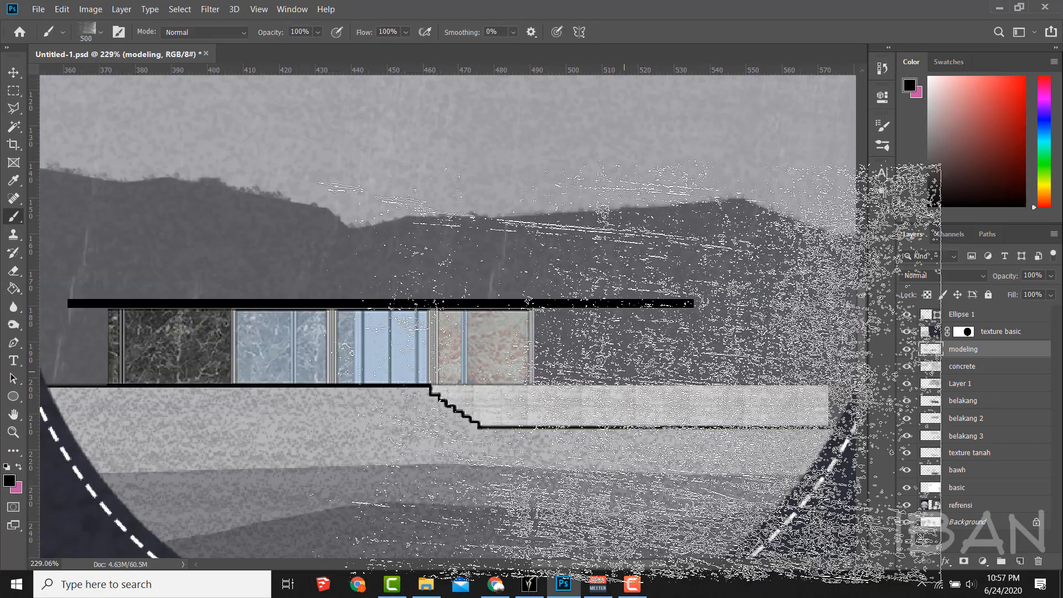
click(62, 32)
click(63, 32)
click(101, 32)
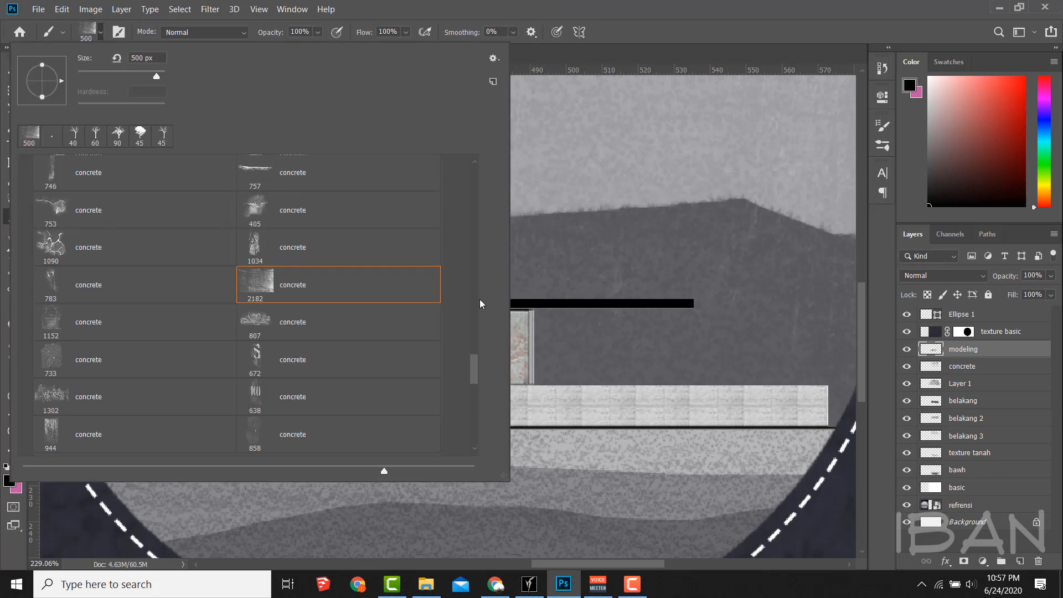
scroll(164, 219, up, 2)
click(26, 165)
double_click(286, 194)
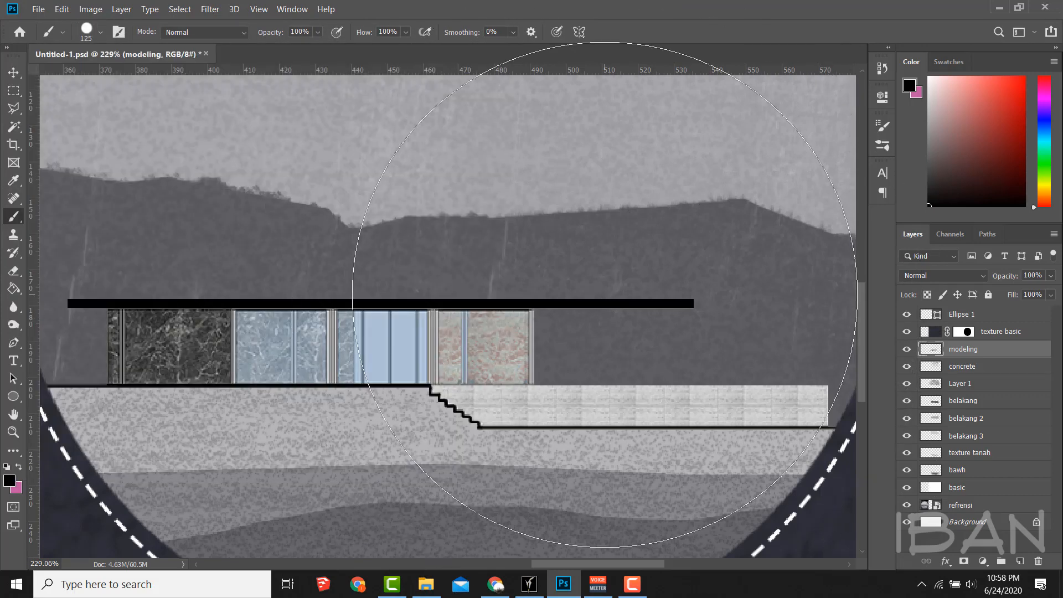
- Outline a Y-shaped column between the roof's right overhang and the concrete base with the Polygonal Lasso and fill it black
scroll(639, 332, up, 2)
key(l)
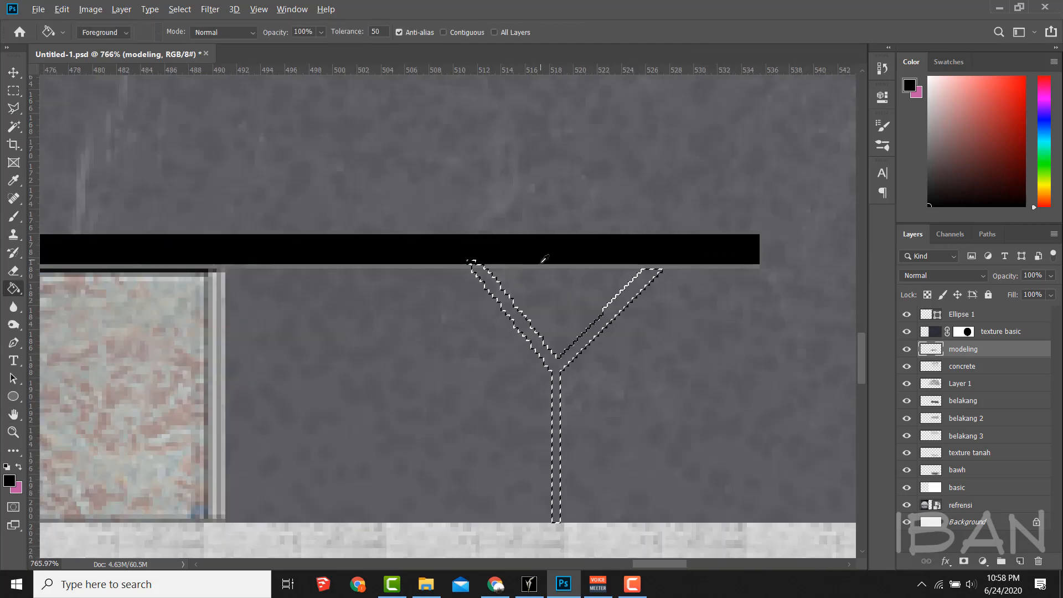
click(474, 262)
click(612, 308)
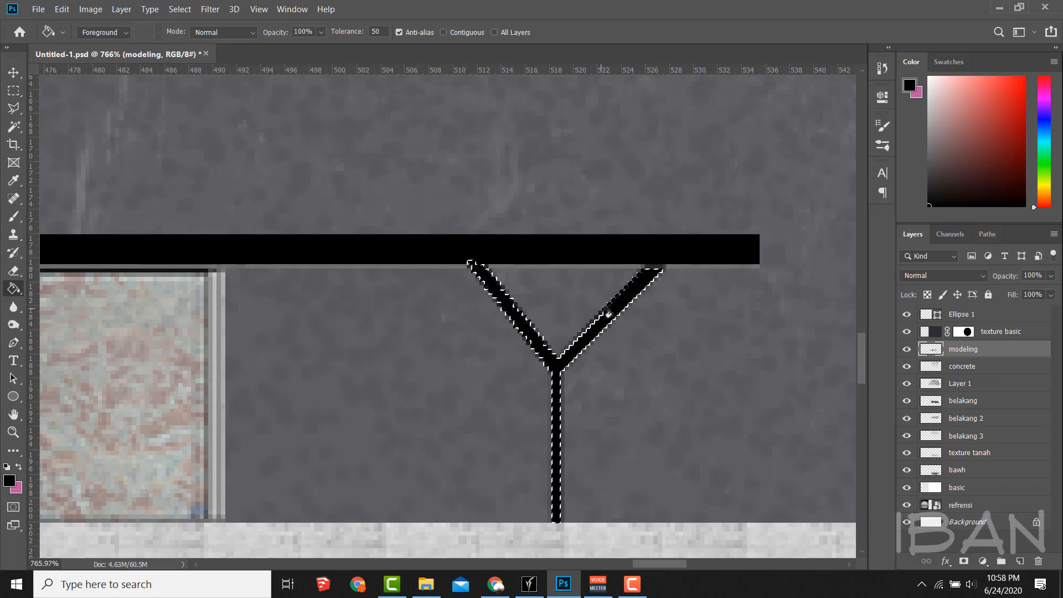
key(ctrl+d)
scroll(623, 355, up, 6)
key(b)
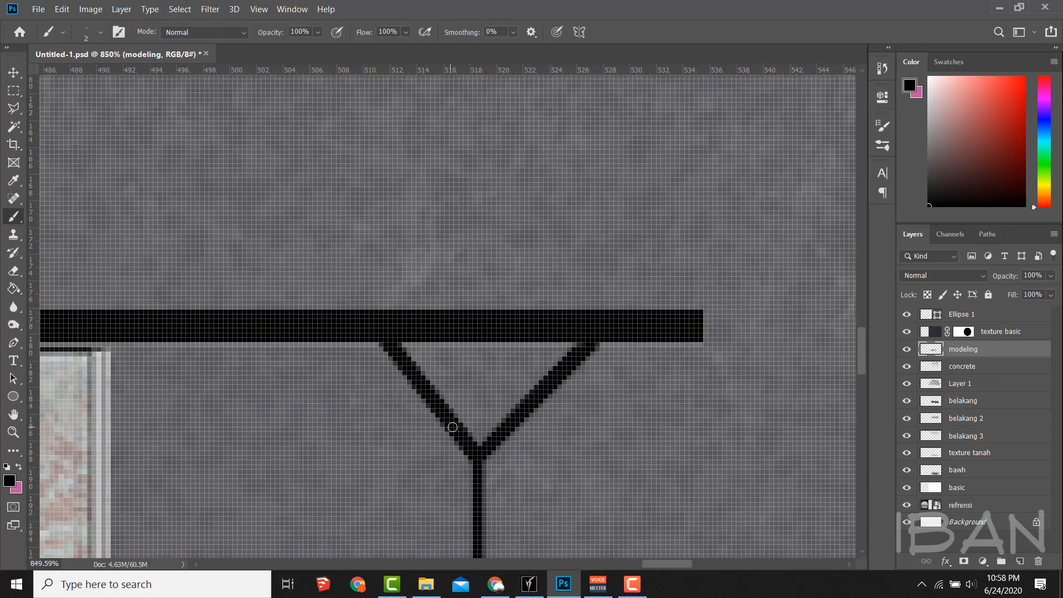
scroll(453, 427, down, 8)
scroll(455, 381, down, 3)
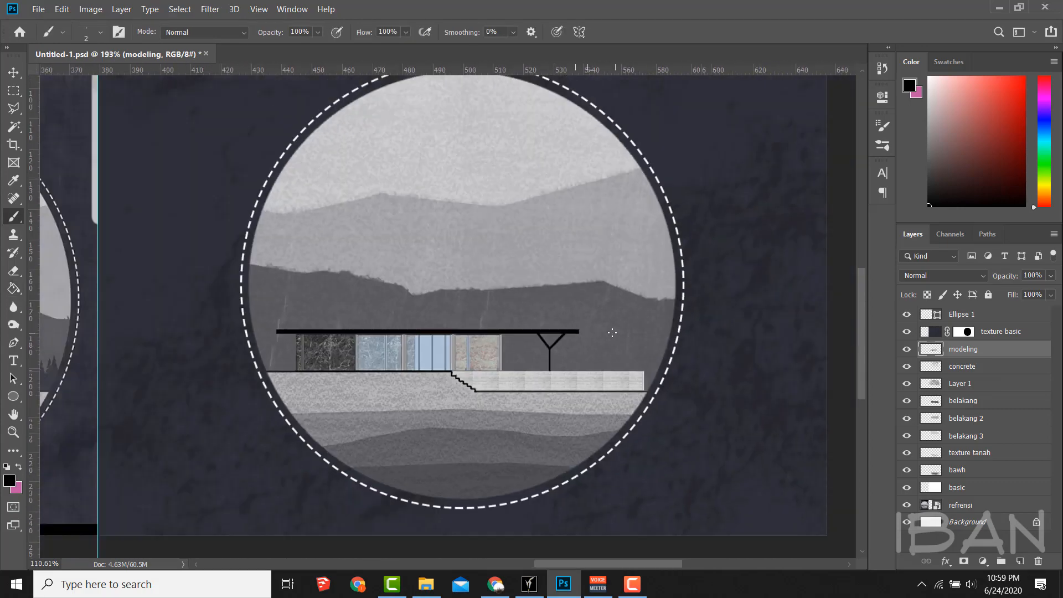
- Select the house's marble, glass and stone wall panels on the modeling layer and reduce their saturation with Hue/Saturation
click(23, 98)
scroll(579, 365, up, 6)
mouse_move(391, 325)
mouse_down()
mouse_move(753, 397)
mouse_move(755, 422)
mouse_up()
scroll(537, 417, down, 6)
key(ctrl+u)
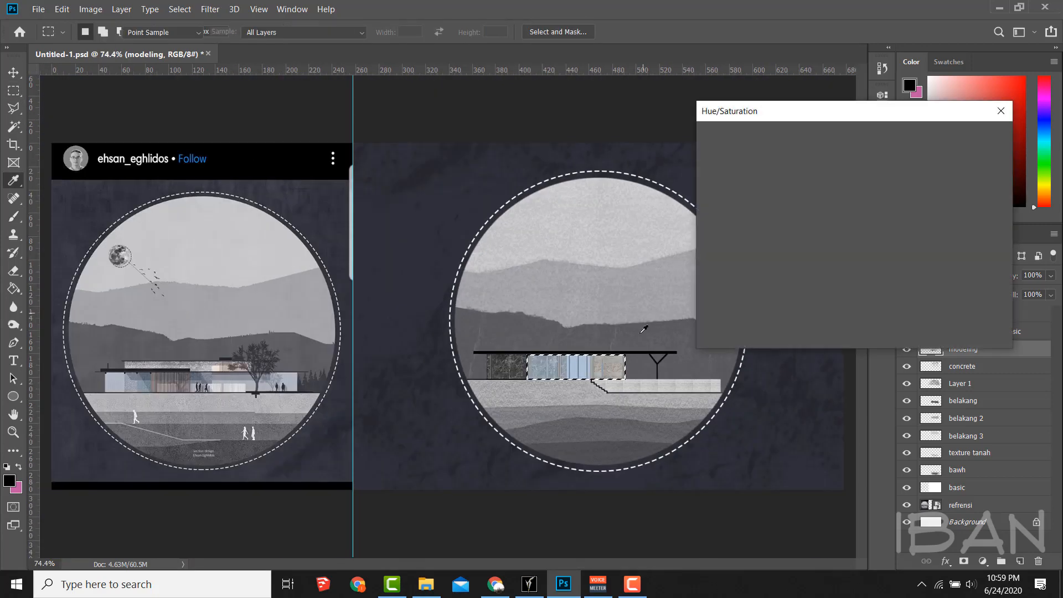
drag(830, 274, 806, 277)
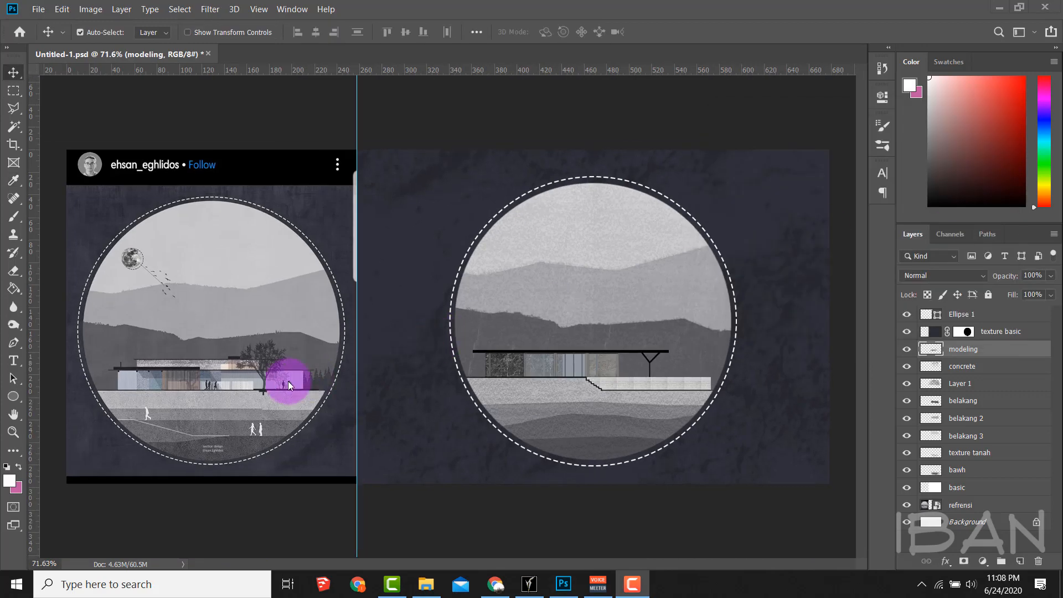
- Choose the maple1.jpg tree tip from the Trees_by_Horhew brush group for the Brush tool
scroll(282, 380, up, 5)
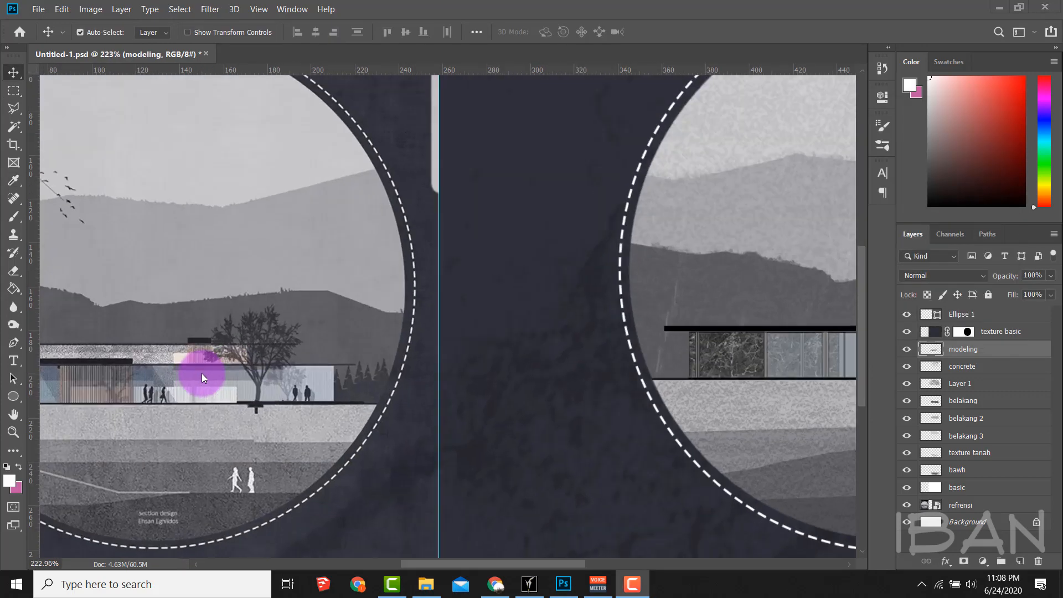
scroll(205, 374, up, 2)
scroll(234, 363, down, 6)
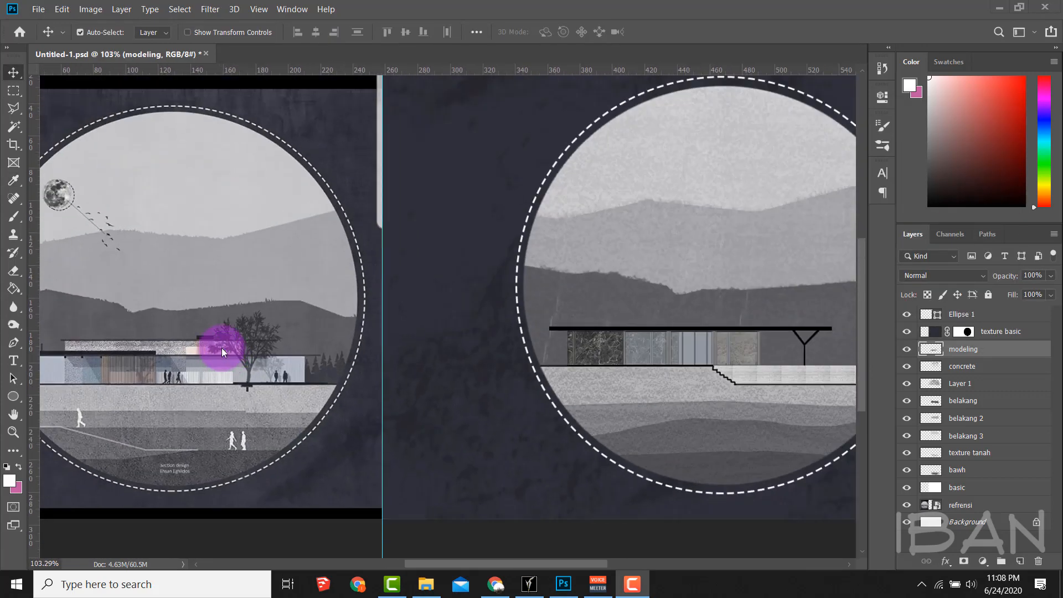
click(14, 220)
click(127, 12)
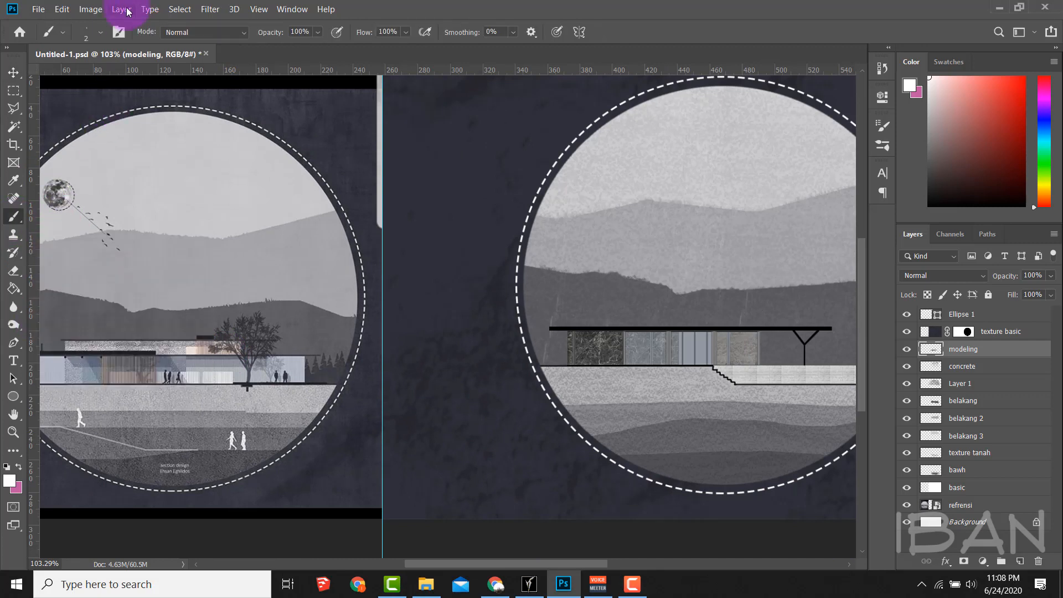
click(101, 35)
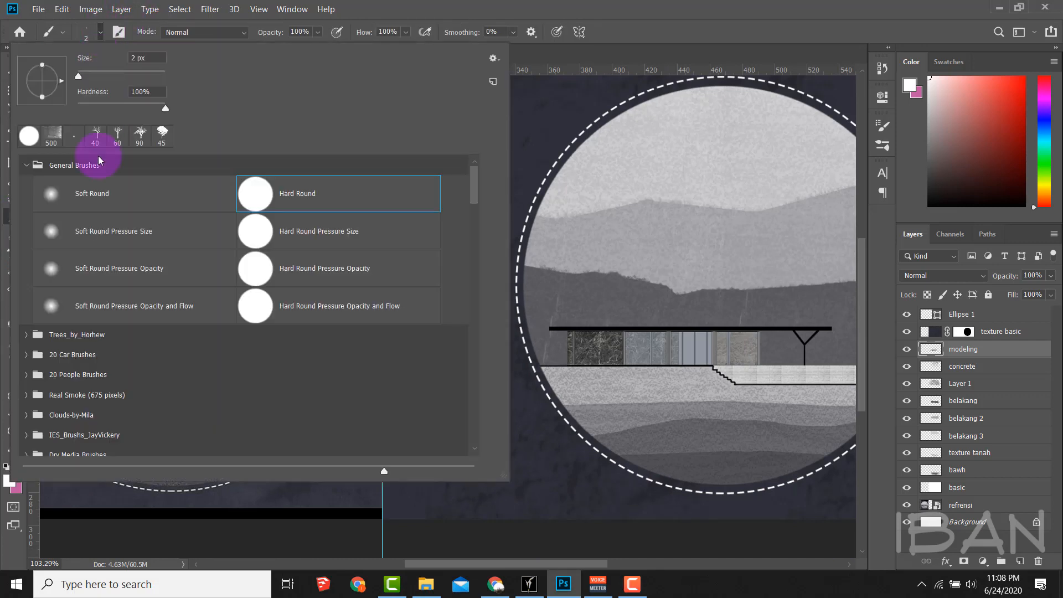
click(26, 334)
scroll(52, 347, down, 7)
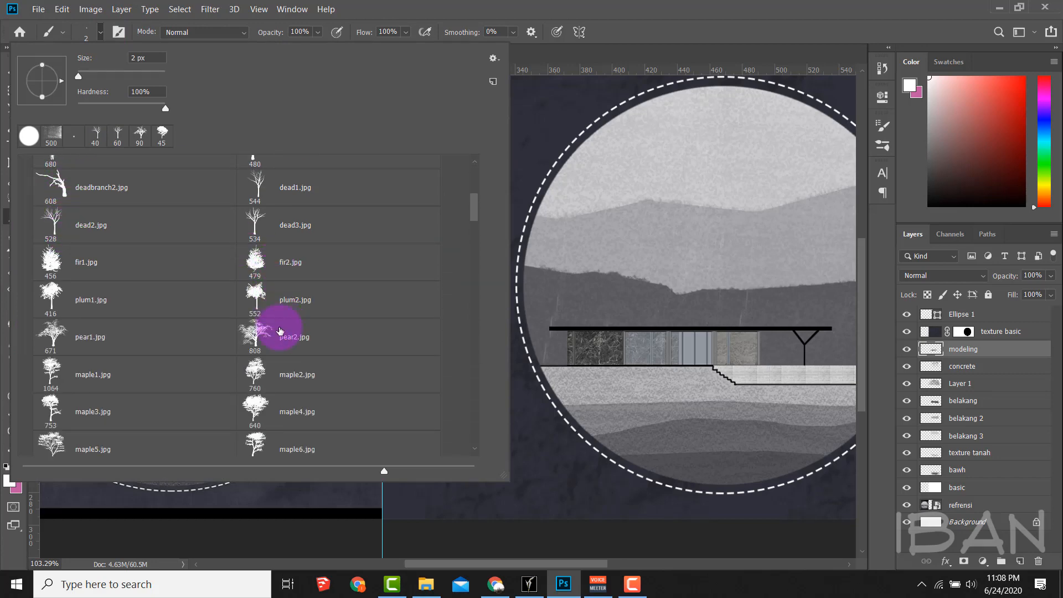
scroll(279, 331, down, 1)
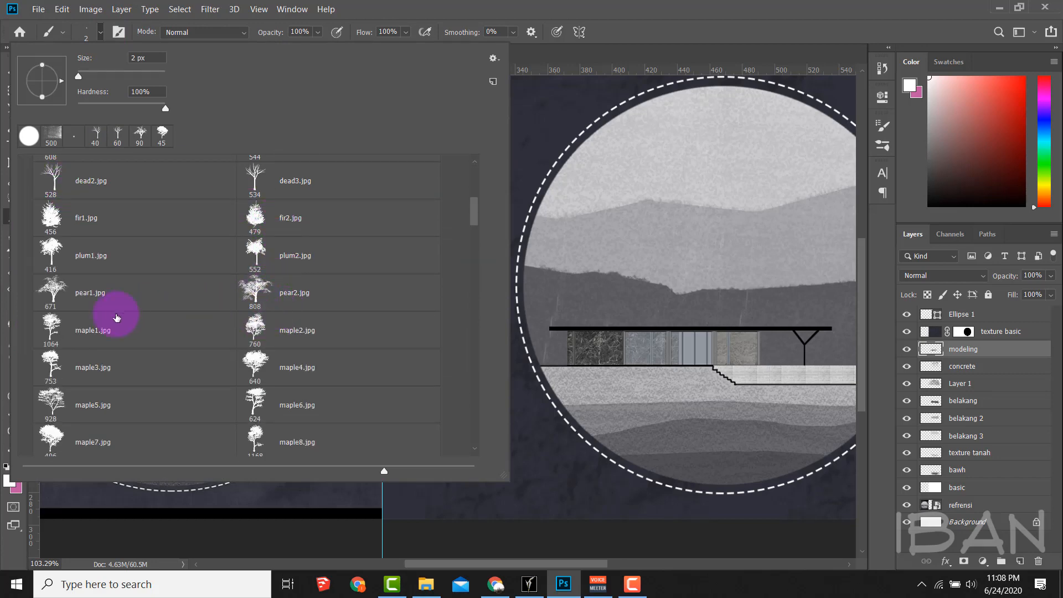
double_click(84, 331)
- Reduce the maple tree brush to 125 px to suit the scale of the house
scroll(486, 273, down, 2)
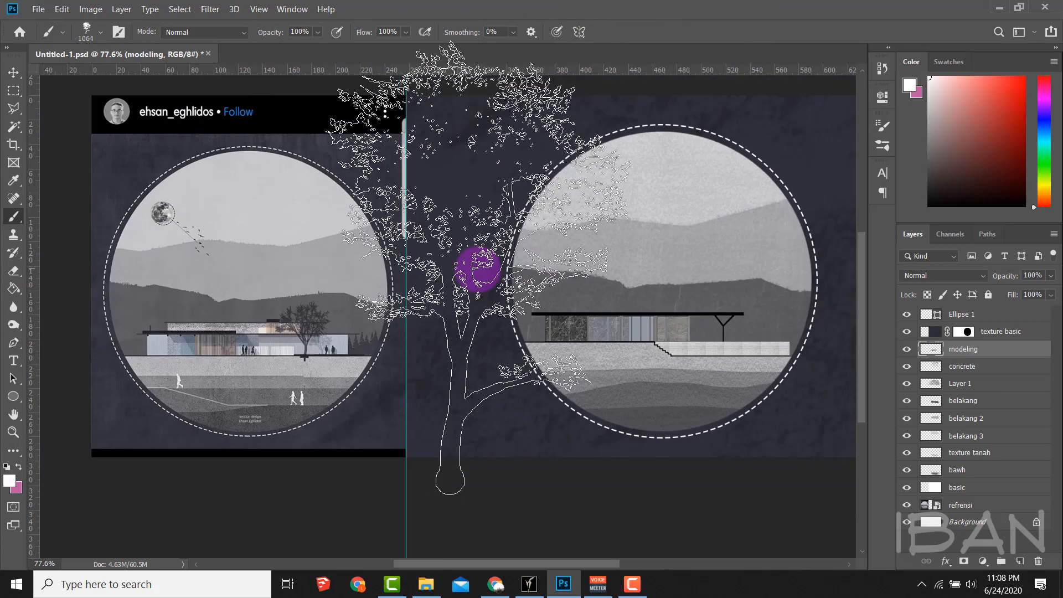
key(bracketleft)
key(bracketleft)
key(bracketleft)
key(bracketleft)
key(bracketleft)
key(bracketleft)
key(bracketleft)
key(bracketleft)
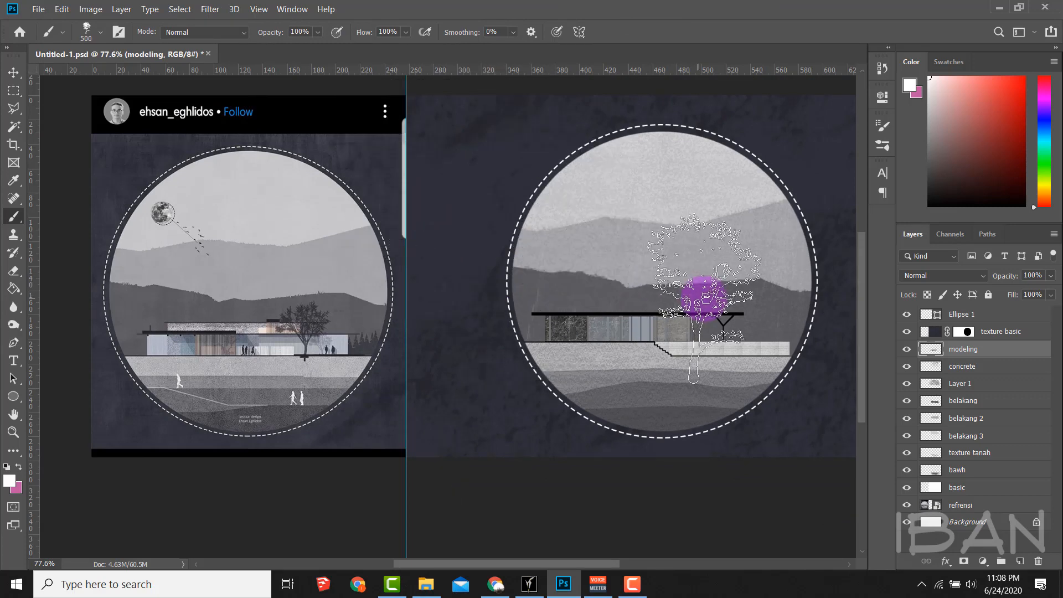
- Set the foreground color to black and add a new layer above the modeling layer for the tree
click(8, 484)
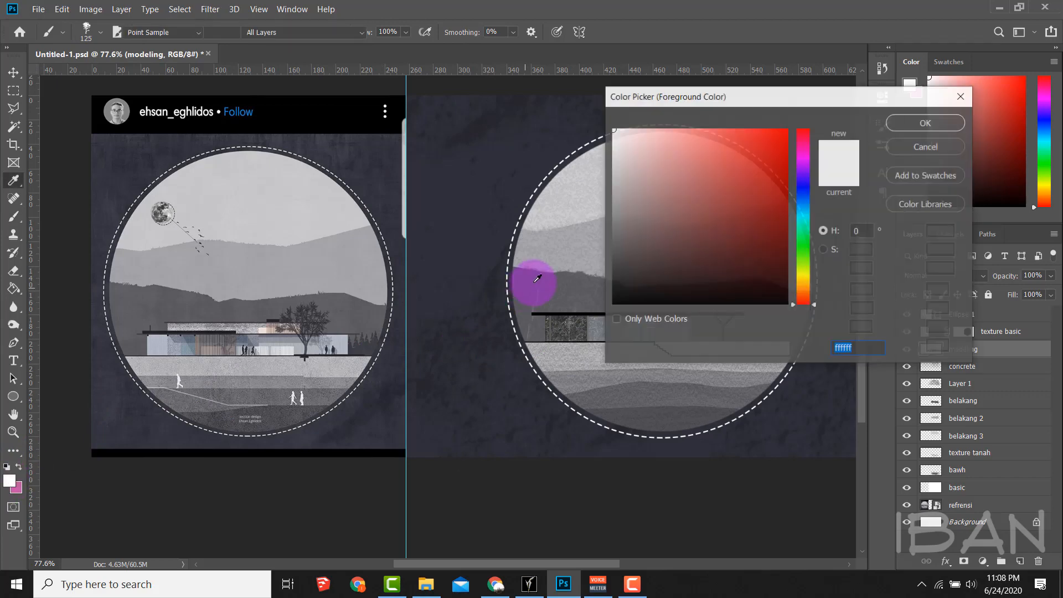
drag(665, 263, 612, 304)
click(942, 123)
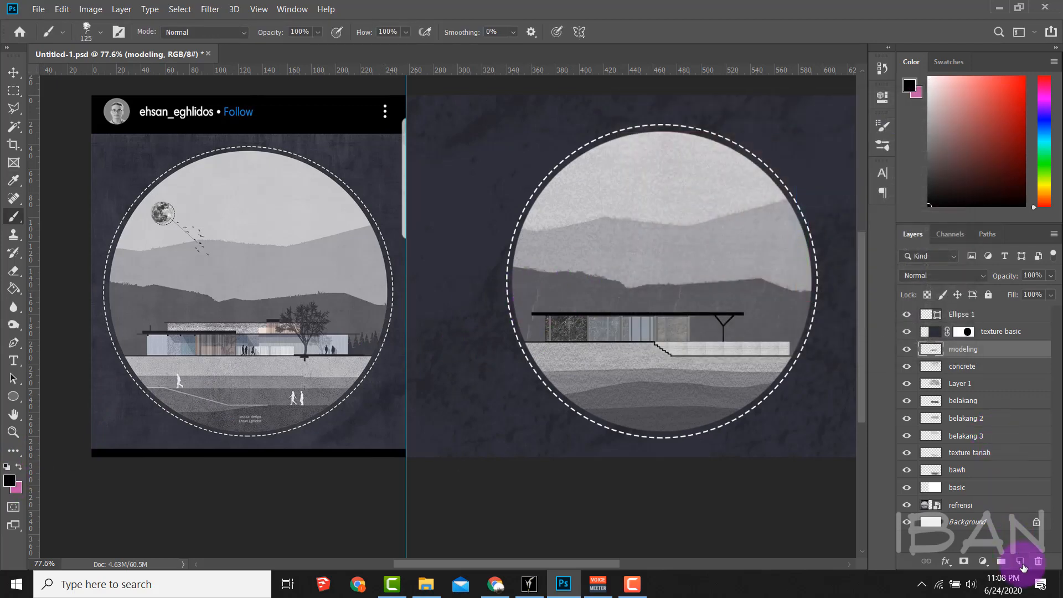
click(1022, 564)
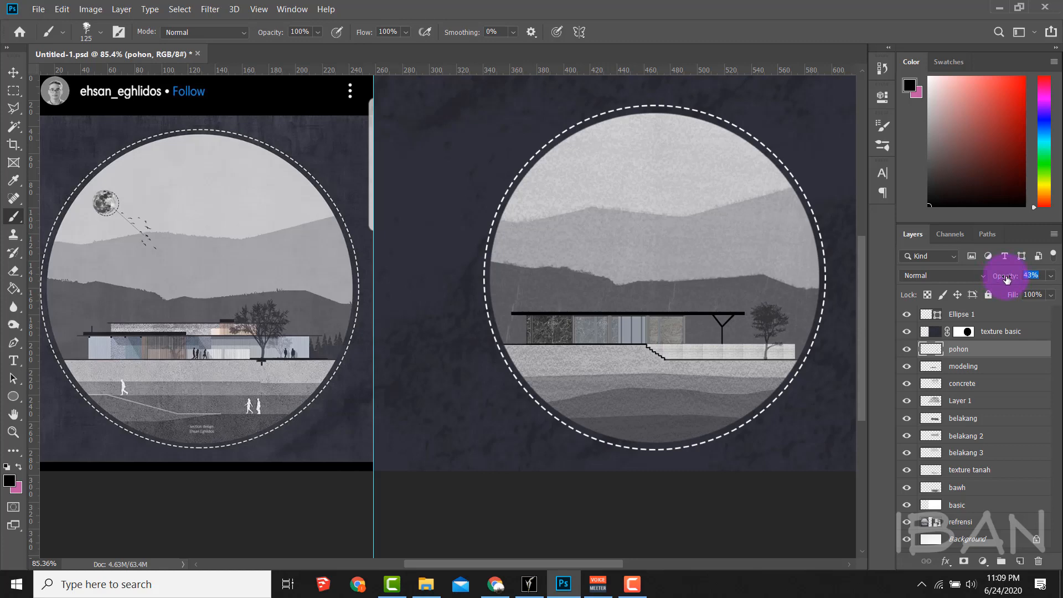
- On a new layer above pohon, fill a rectangular footing directly below the tree trunk with black, modeled on the reference tree
scroll(272, 354, up, 5)
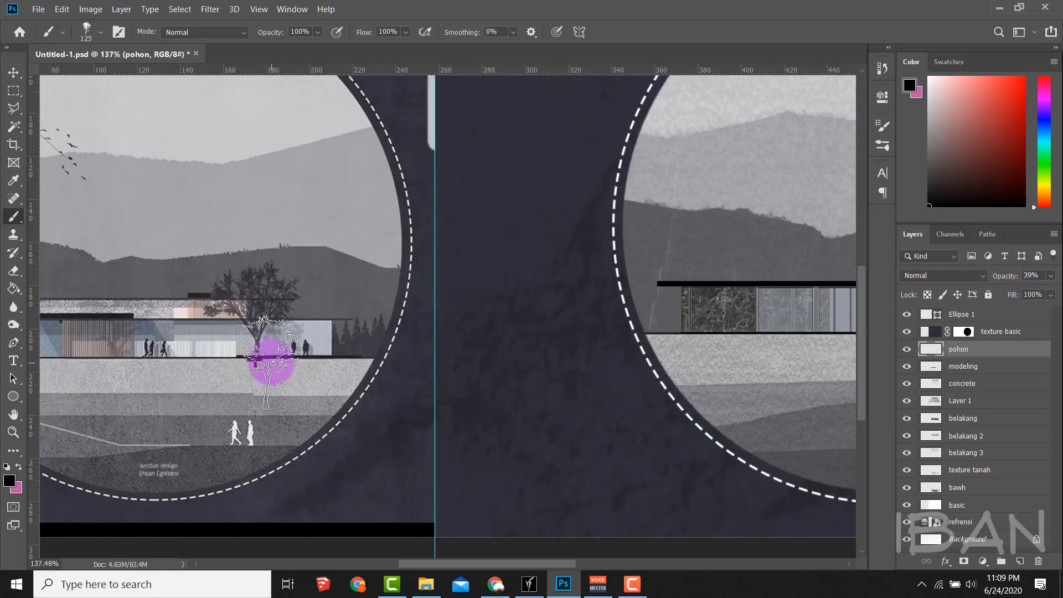
click(14, 90)
scroll(243, 296, down, 1)
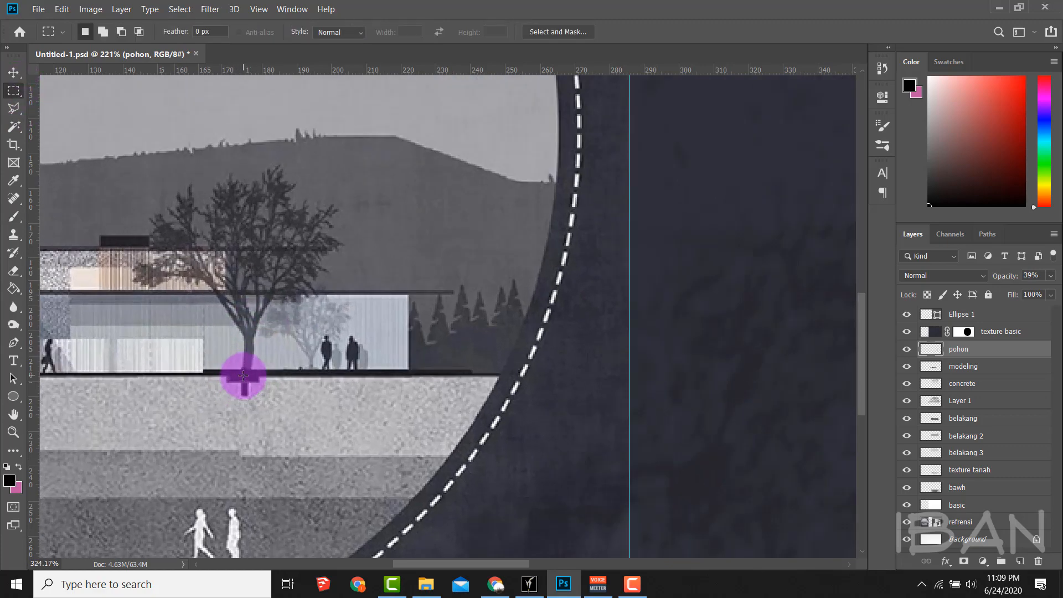
scroll(242, 373, up, 2)
scroll(208, 373, down, 5)
scroll(152, 362, down, 1)
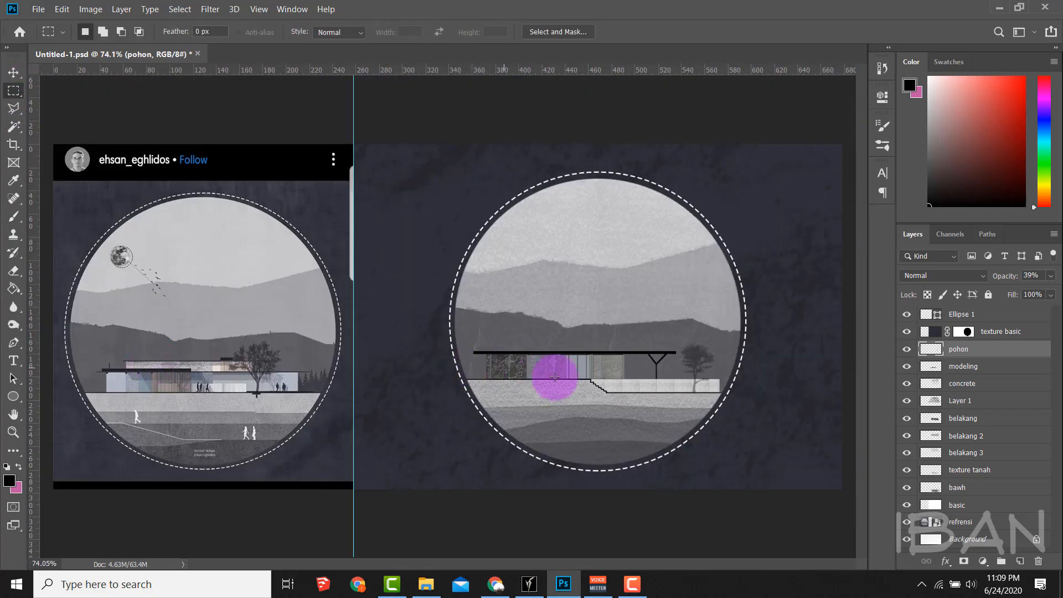
scroll(553, 366, up, 7)
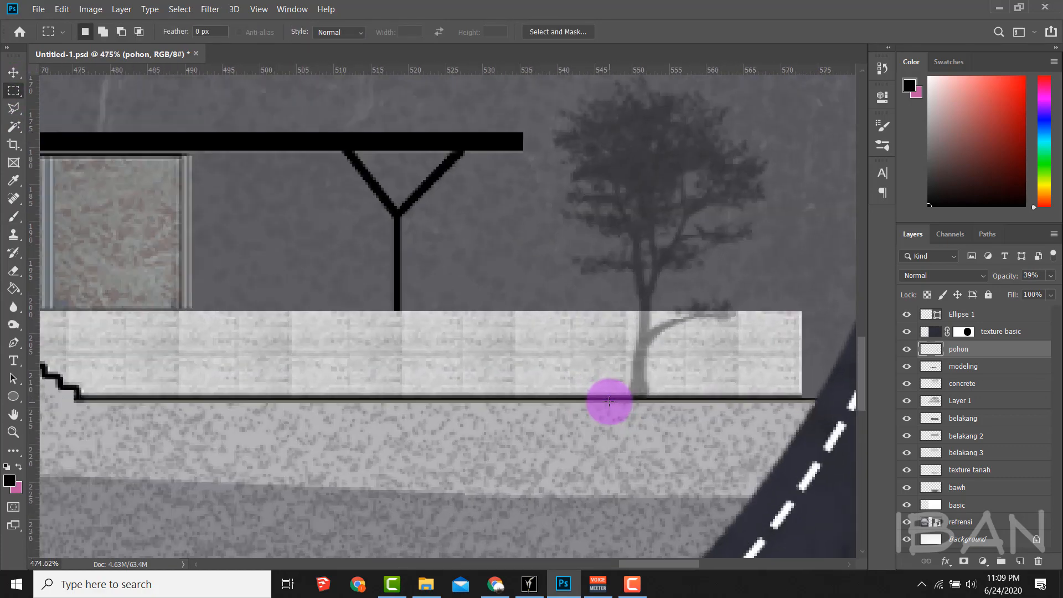
drag(608, 397, 677, 422)
key(g)
scroll(637, 415, up, 3)
scroll(670, 297, down, 2)
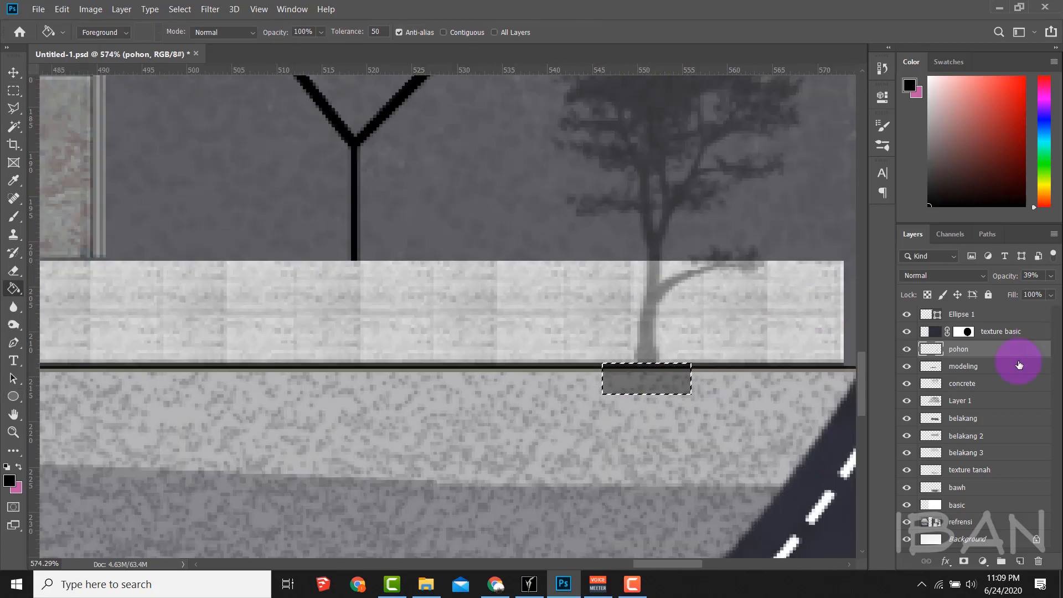
click(1020, 561)
click(645, 382)
scroll(688, 409, down, 3)
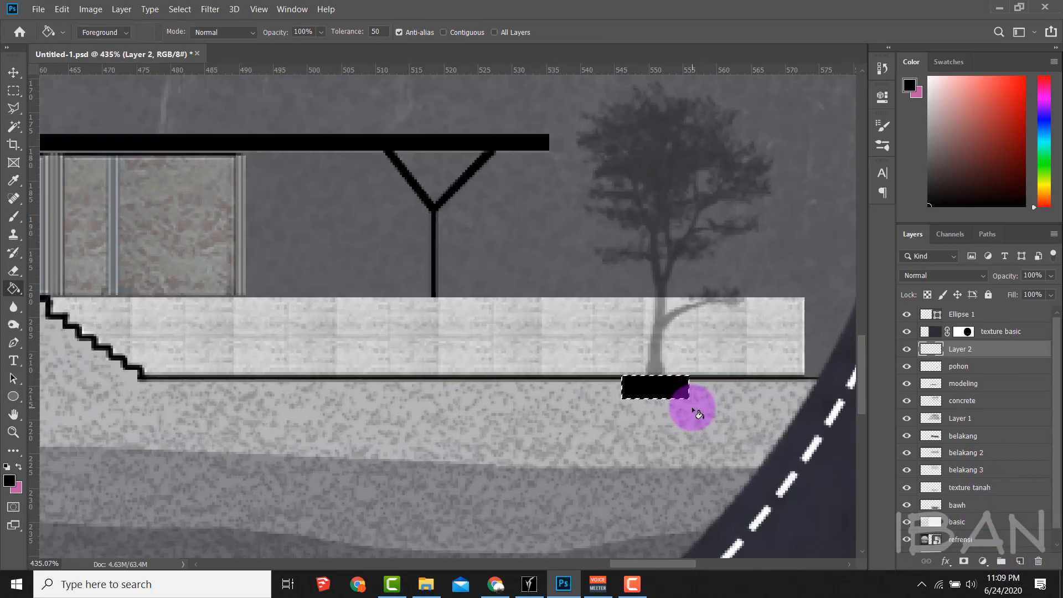
- Add a small black square centered beneath the tree's rectangular footing
scroll(641, 392, up, 4)
key(ctrl+d)
key(r)
key(g)
click(662, 404)
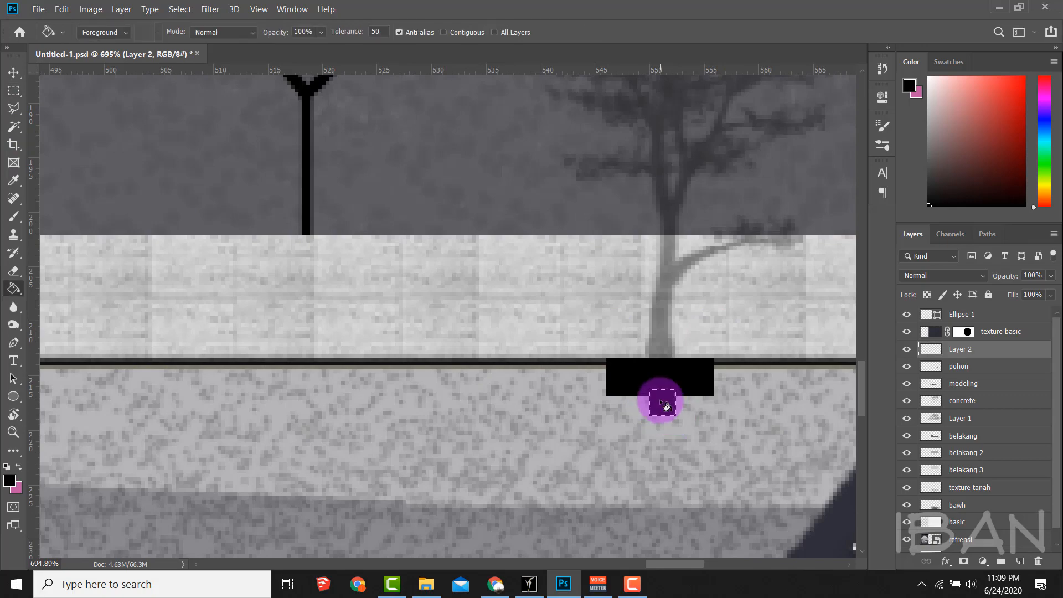
scroll(720, 377, down, 5)
scroll(637, 399, up, 4)
- On the modeling layer, select the strip along the ground line beneath the concrete wall and fill it with black
click(959, 366)
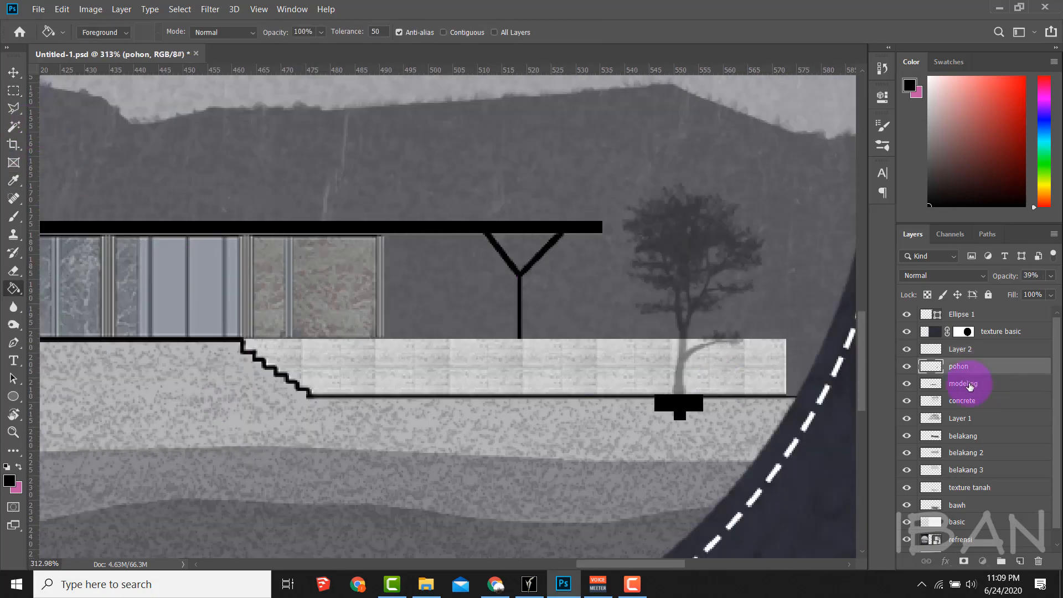
click(963, 383)
key(m)
mouse_move(309, 393)
mouse_down()
mouse_move(884, 394)
mouse_move(802, 398)
mouse_up()
scroll(750, 387, up, 4)
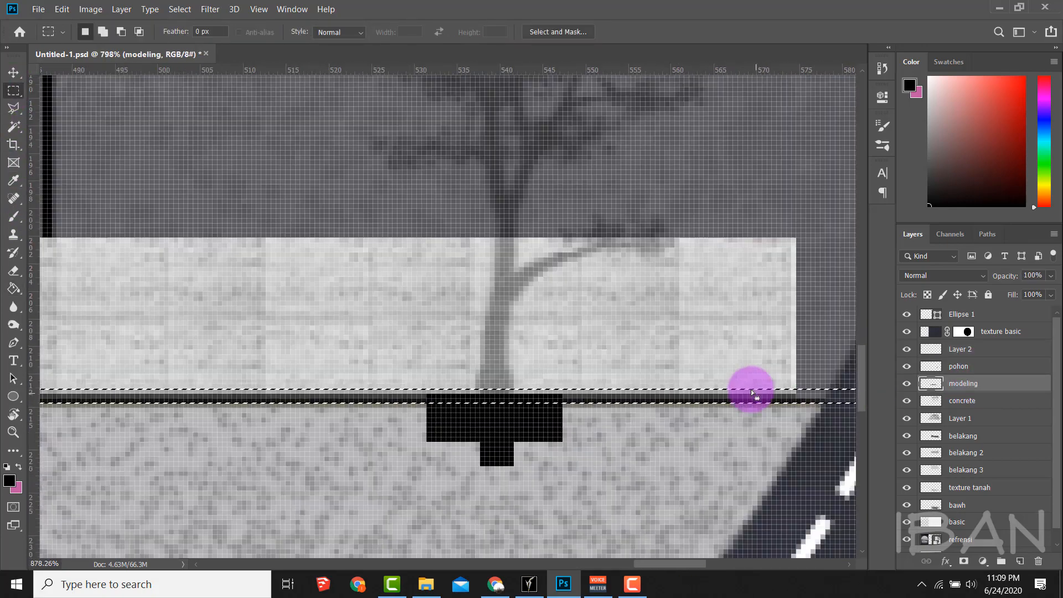
key(g)
click(9, 481)
click(615, 349)
click(923, 119)
click(427, 399)
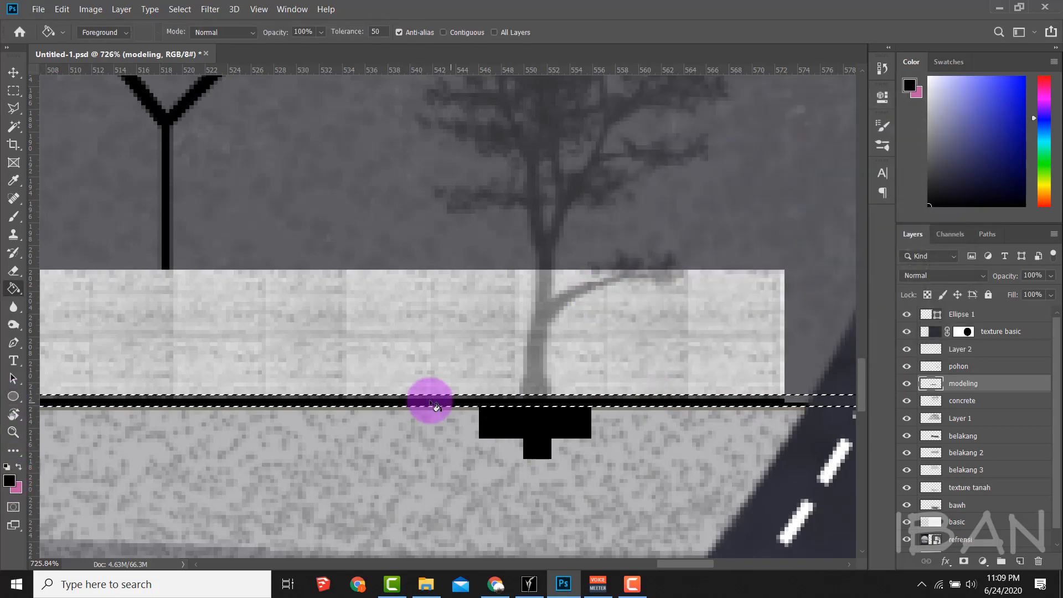
scroll(637, 404, down, 5)
scroll(660, 402, up, 5)
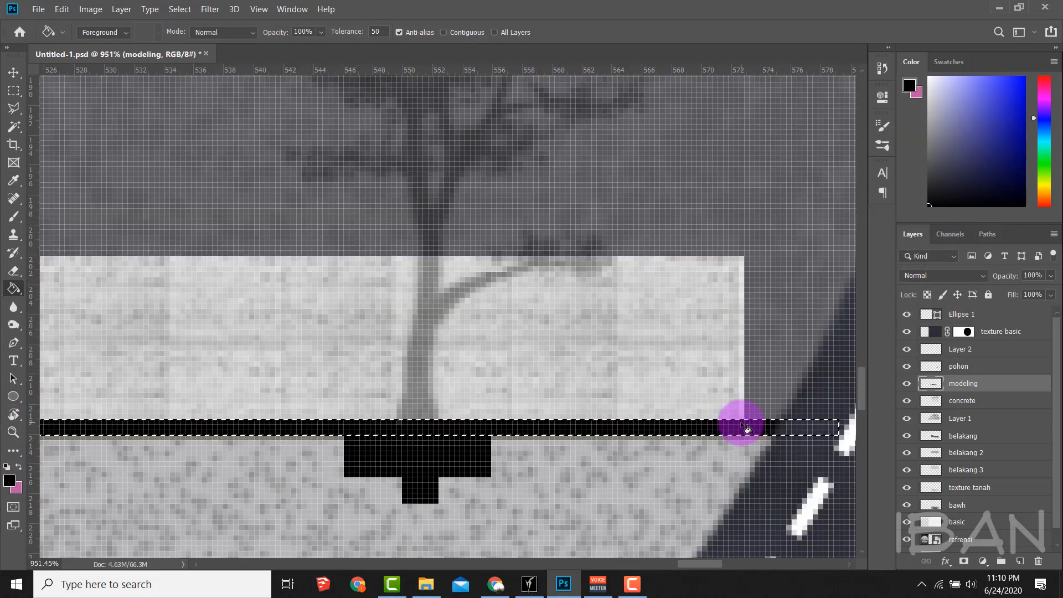
scroll(687, 429, down, 4)
key(ctrl+d)
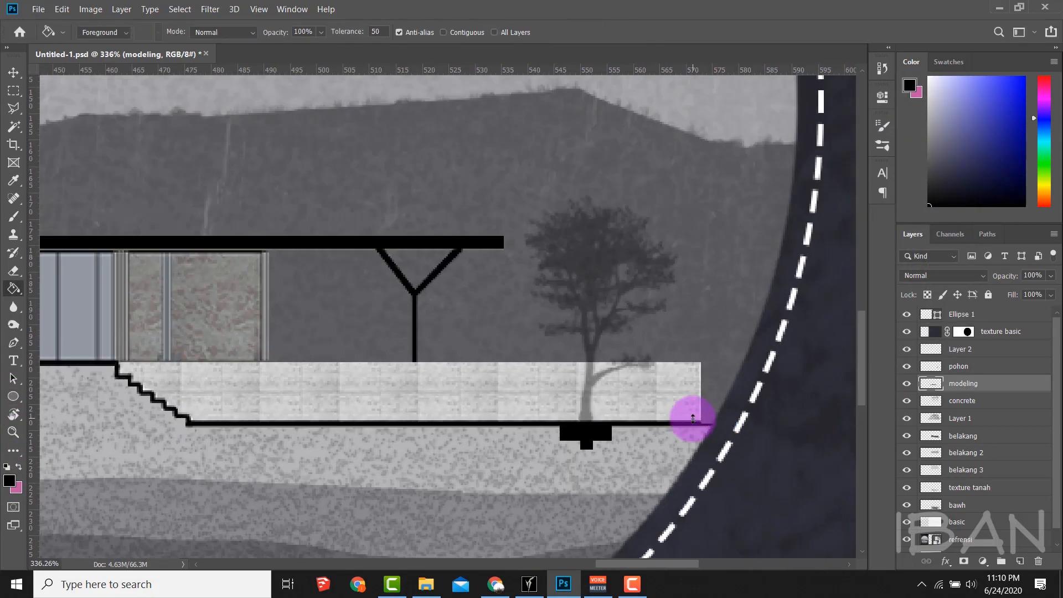
- Fill the light edge below the lower ground line black, from the foot of the stairs to the circle's right edge
key(m)
scroll(166, 427, up, 5)
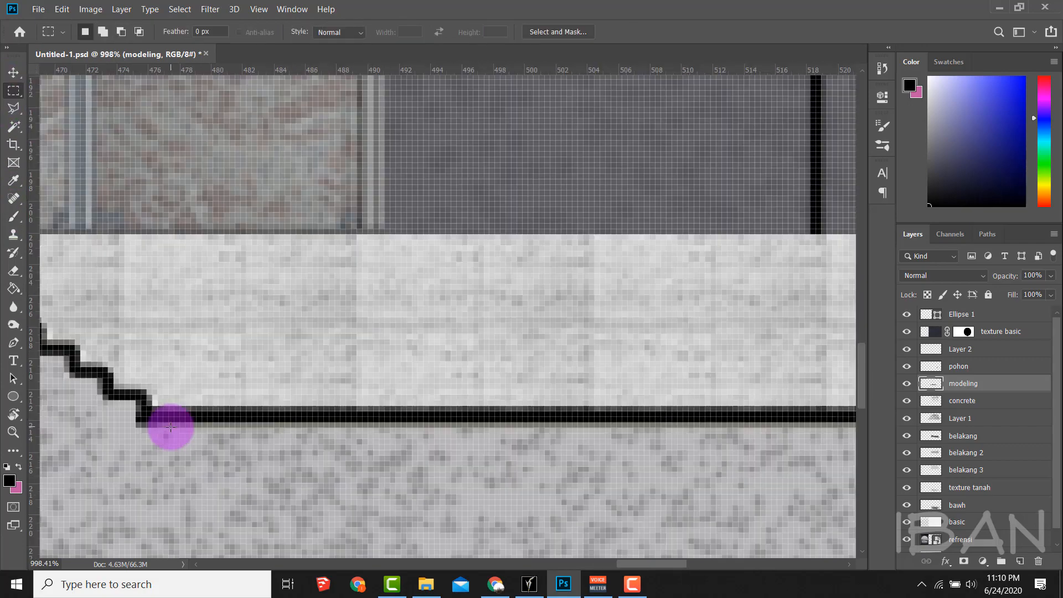
mouse_move(171, 427)
mouse_down()
mouse_move(1053, 366)
mouse_move(678, 414)
mouse_move(703, 427)
mouse_up()
key(g)
click(670, 423)
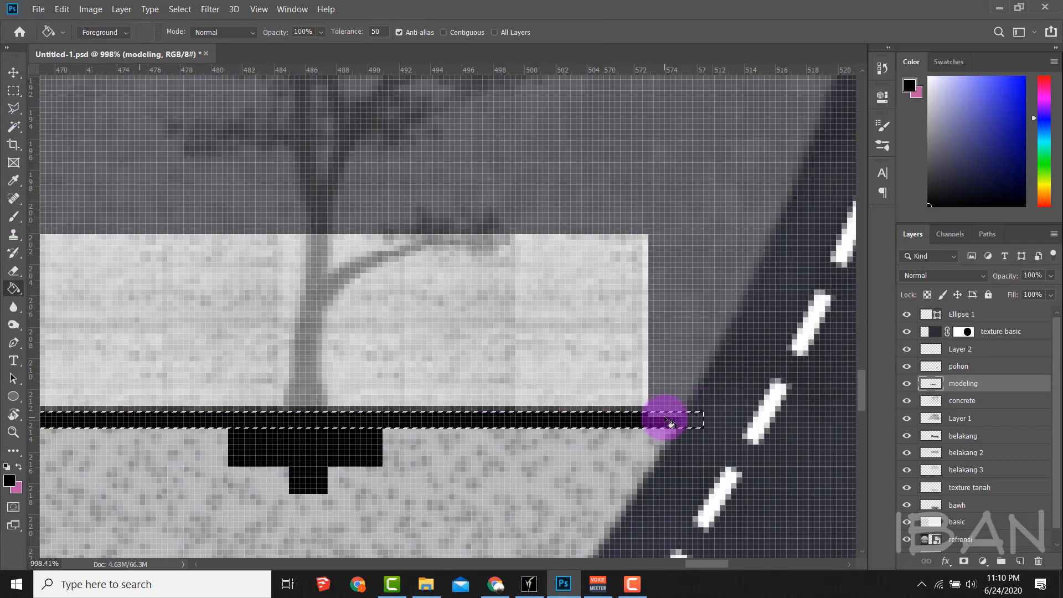
scroll(678, 424, down, 10)
key(ctrl+d)
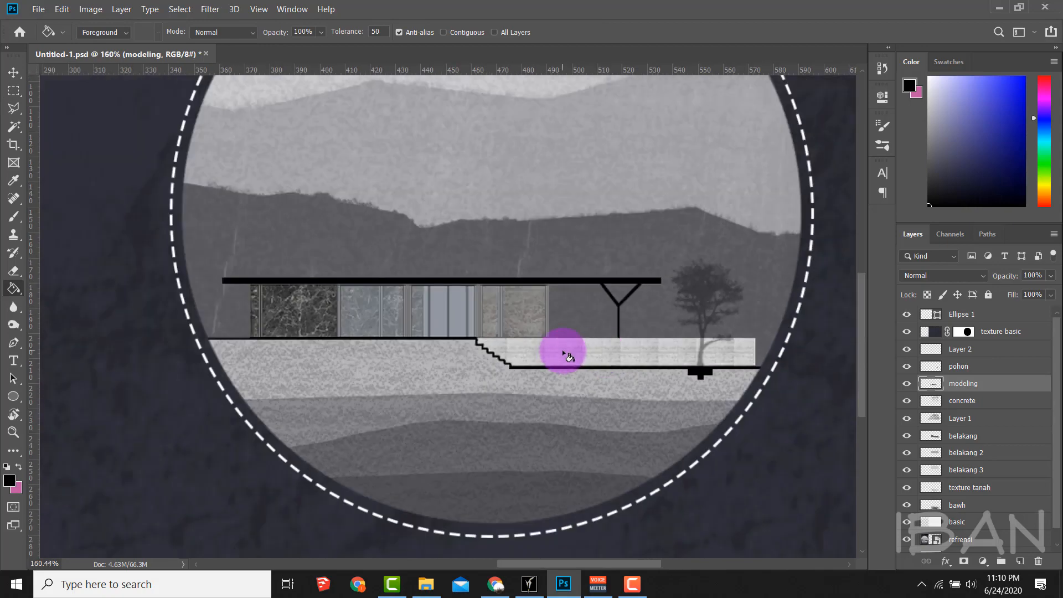
- Switch the brush from the maple tree to a bare-branched tree tip at 45 px
scroll(563, 351, up, 2)
scroll(566, 399, down, 4)
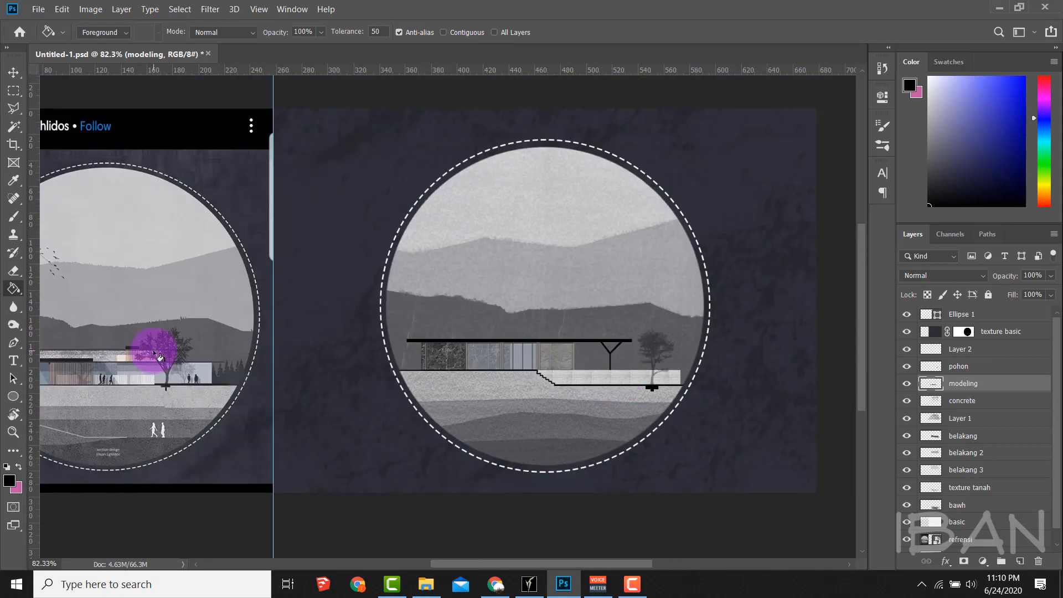
scroll(158, 356, up, 3)
scroll(166, 357, down, 2)
scroll(166, 357, up, 3)
key(b)
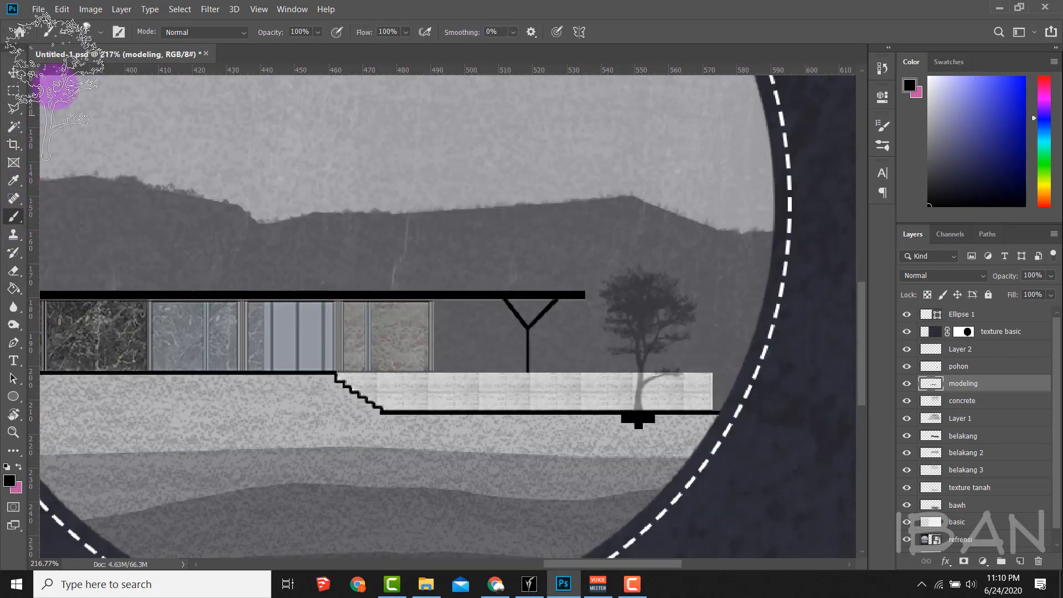
right_click(55, 83)
double_click(94, 242)
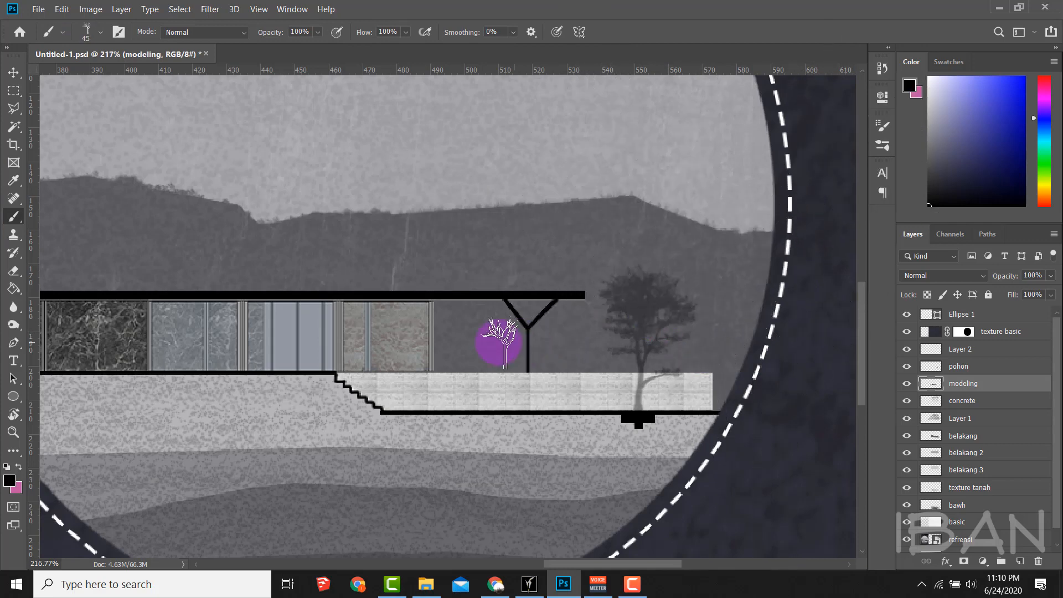
- On the pohon layer, stamp a faint bare tree at 50 px and a smaller one beside it, between the house and the Y-shaped column
scroll(479, 347, up, 1)
key(])
click(942, 370)
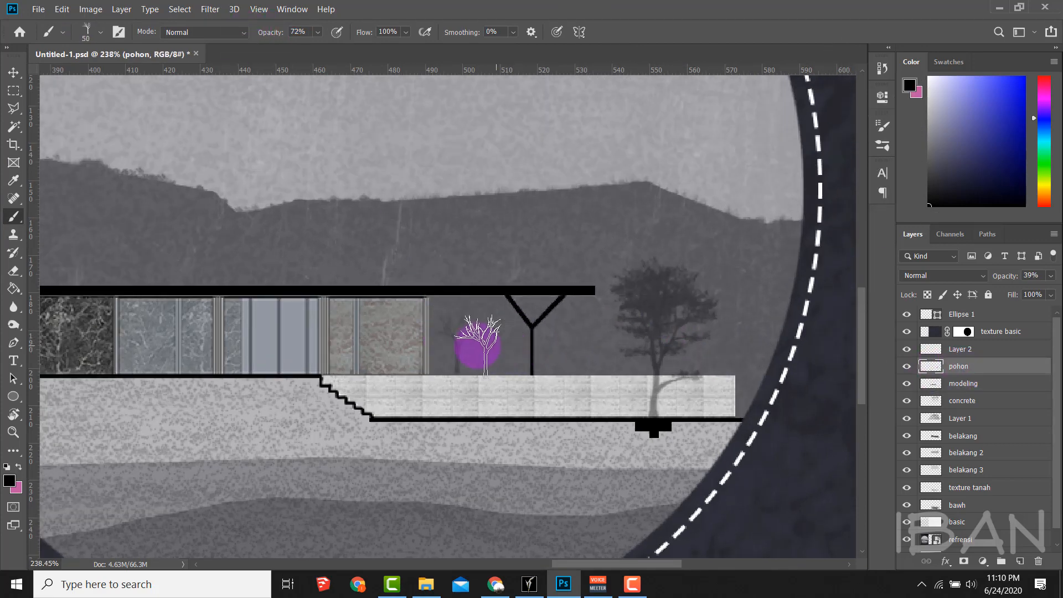
click(458, 346)
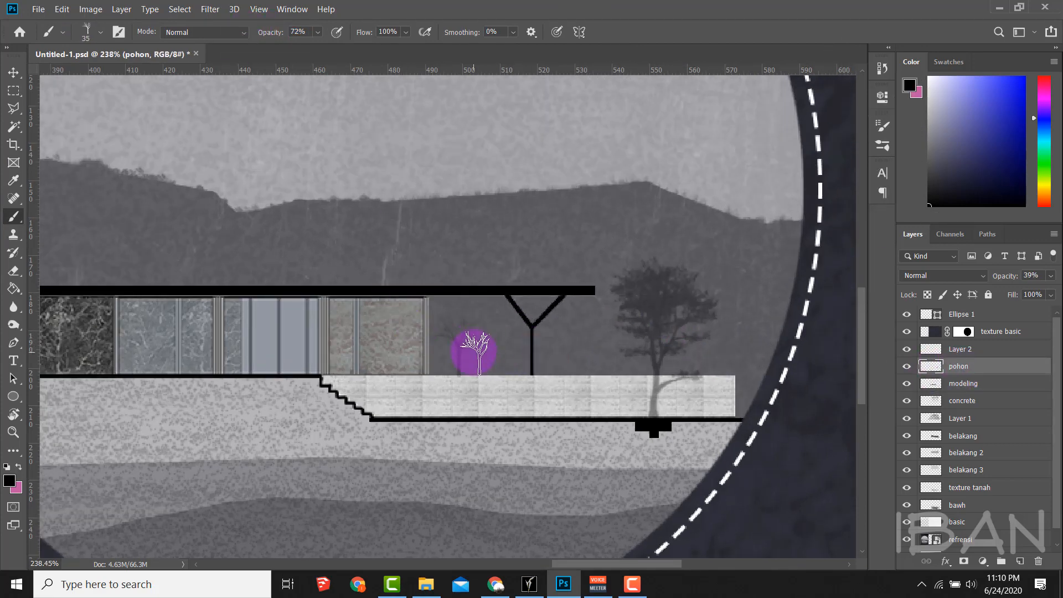
scroll(498, 349, down, 3)
scroll(107, 100, up, 2)
- Try a broad-canopy tree brush at 250 px on the pohon layer, stamping it over the glazed part of the house
right_click(107, 100)
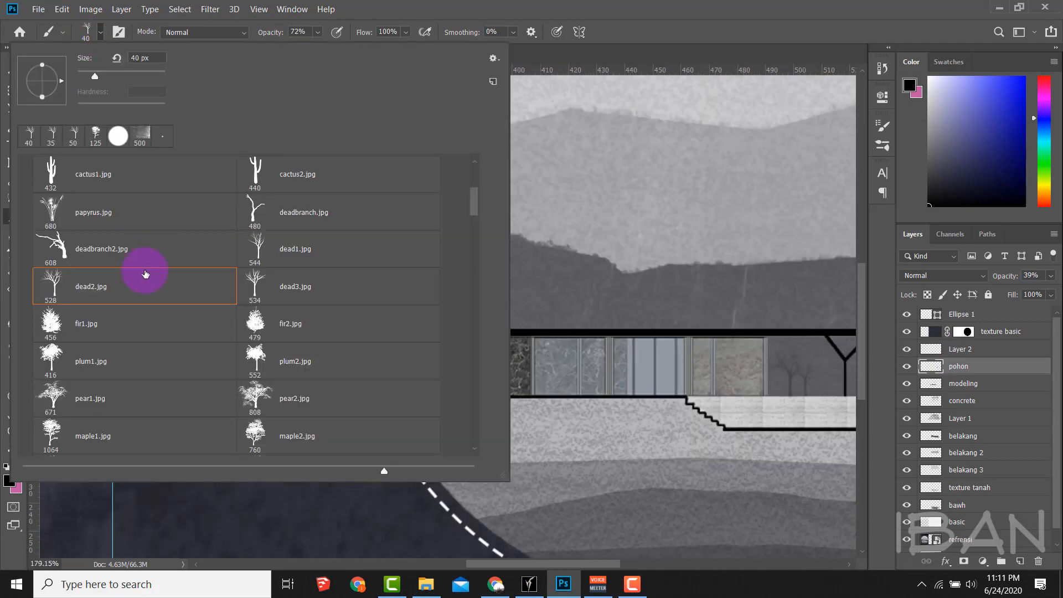
scroll(143, 273, down, 2)
scroll(92, 369, down, 3)
click(107, 337)
key(Return)
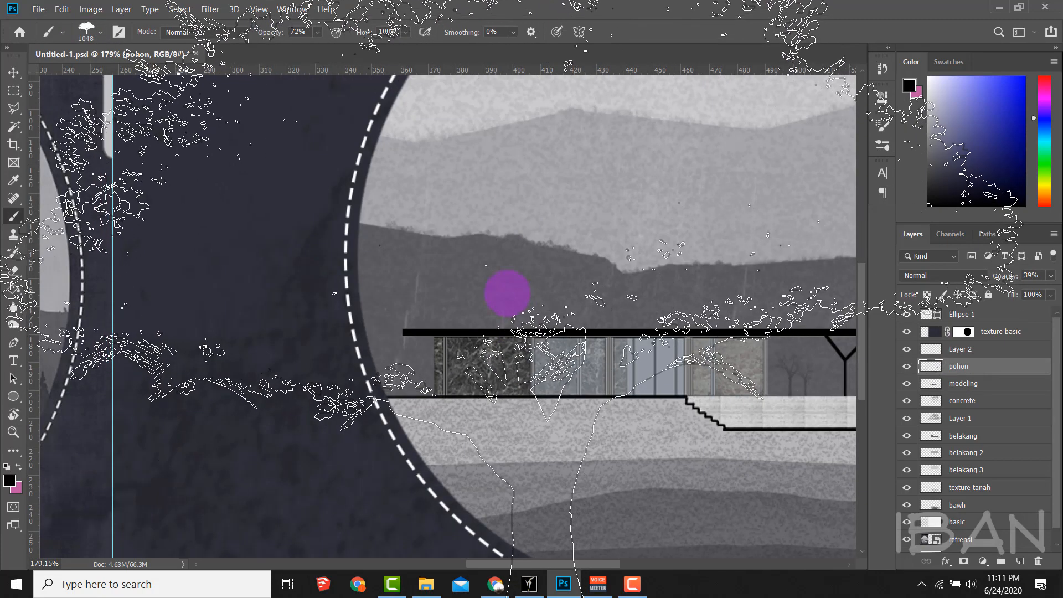
scroll(546, 388, down, 3)
scroll(498, 324, up, 2)
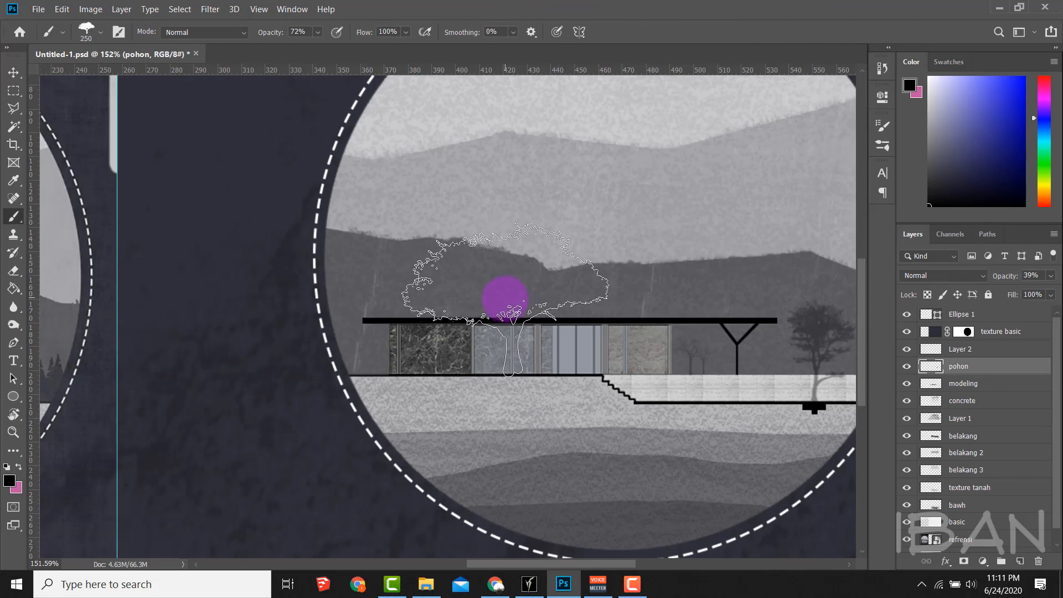
click(498, 322)
- Try to delete the broad-canopy tree with a rectangular selection around its trunk area
key(m)
drag(574, 399, 426, 318)
scroll(416, 304, down, 2)
scroll(415, 304, up, 1)
key(v)
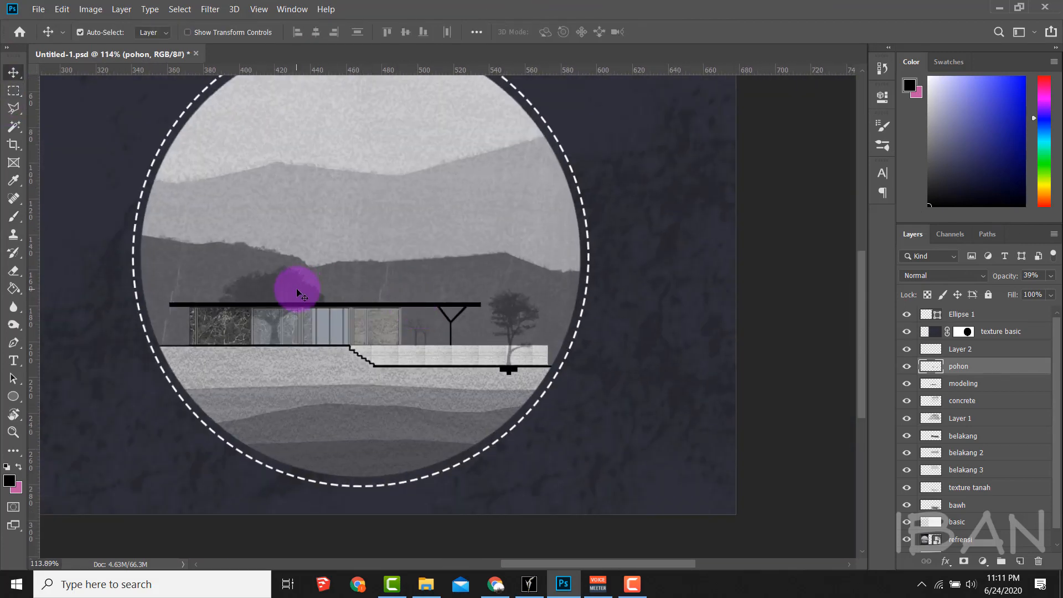
key(Delete)
- Reduce the broad-canopy brush to 175 px and undo the deletion of the pohon layer together with the large tree stamp
key(b)
right_click(209, 290)
scroll(281, 332, down, 1)
double_click(280, 345)
scroll(601, 282, down, 3)
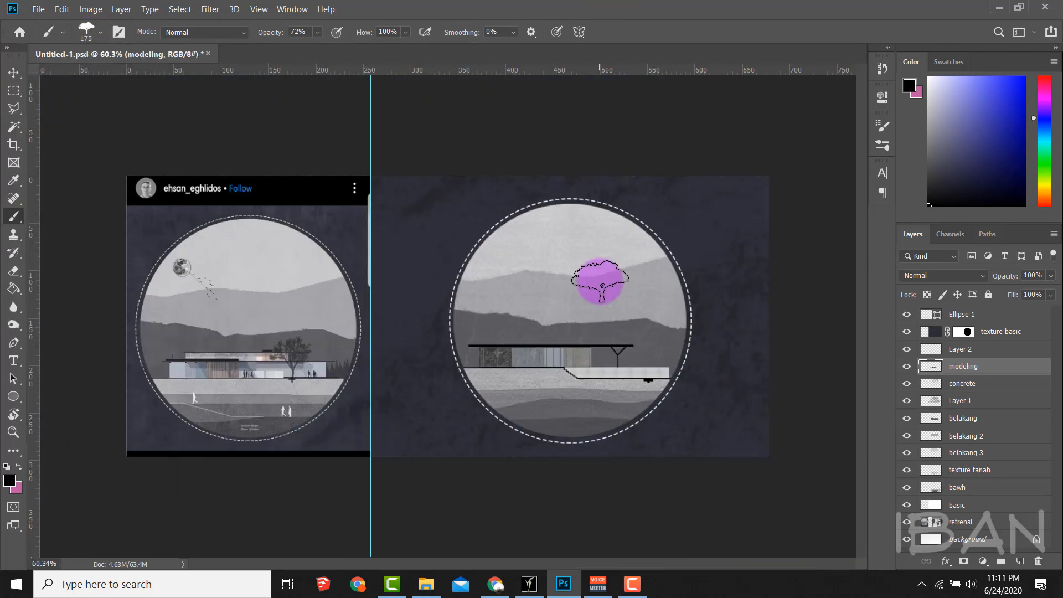
scroll(601, 282, up, 2)
key(ctrl+z)
scroll(631, 358, up, 1)
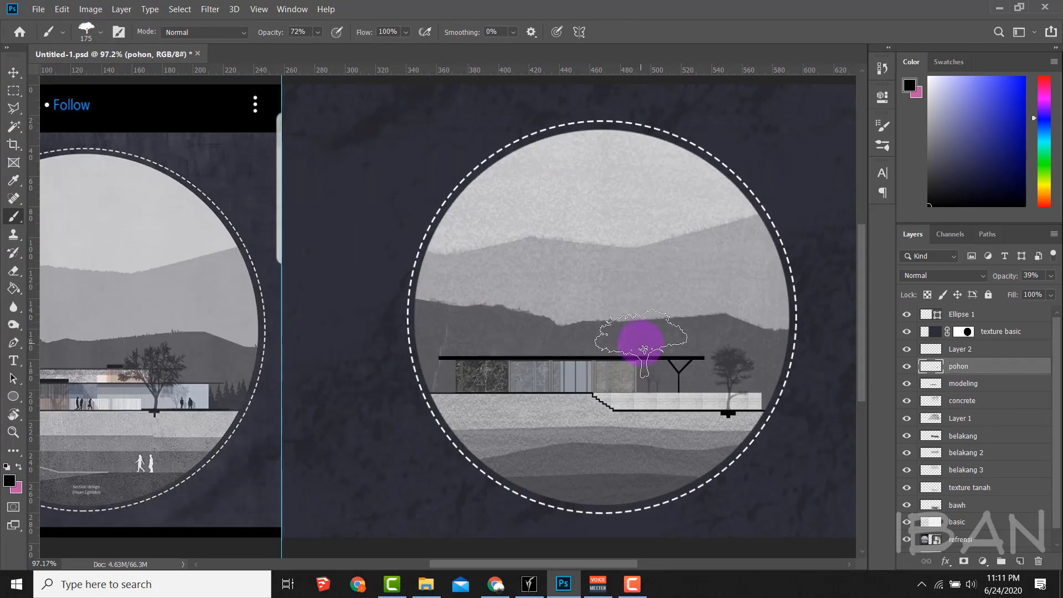
- Pick a single standing-person tip from the 20 People Brushes set and reduce it to 200 px
scroll(644, 348, down, 2)
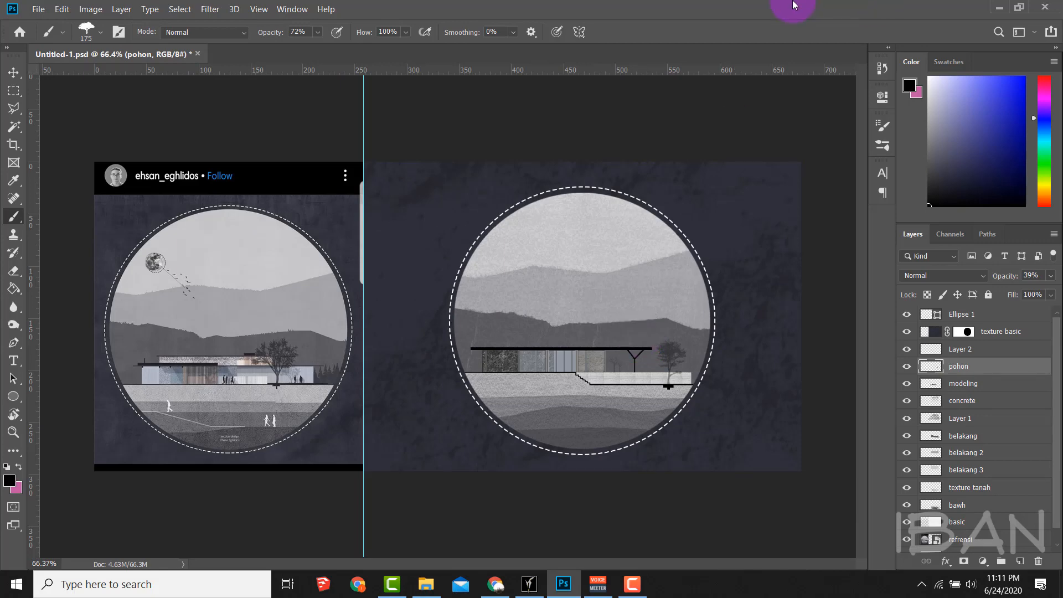
scroll(225, 363, up, 4)
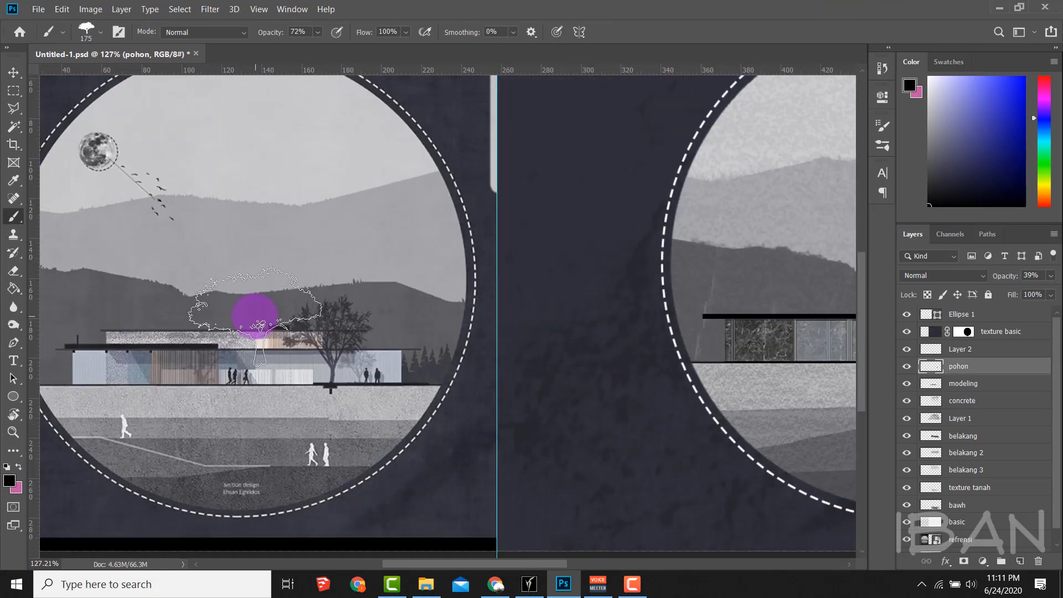
scroll(246, 322, down, 4)
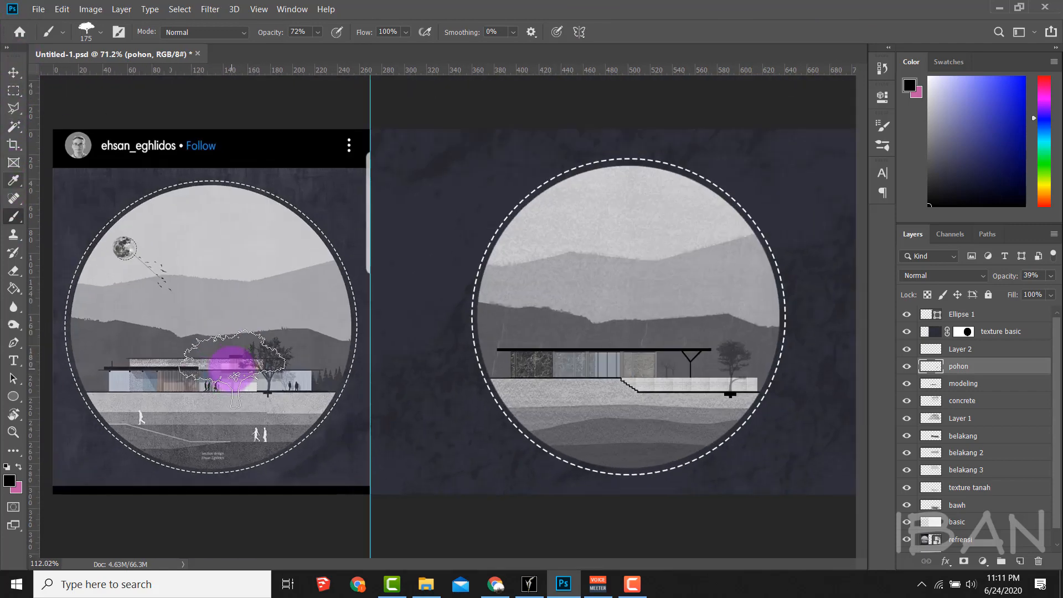
scroll(228, 360, up, 5)
scroll(229, 350, down, 5)
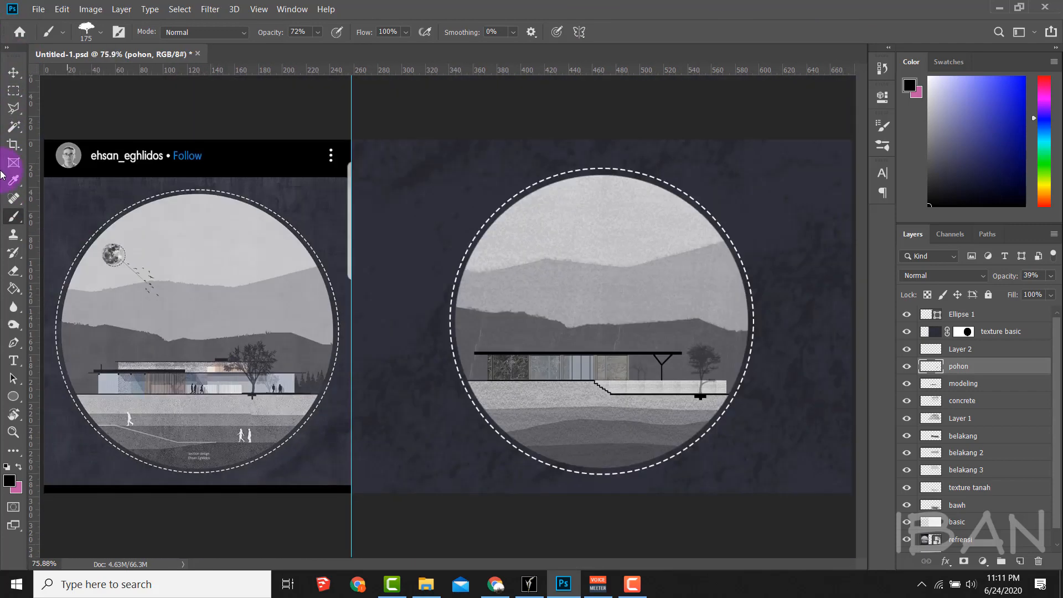
click(14, 233)
click(12, 217)
right_click(31, 215)
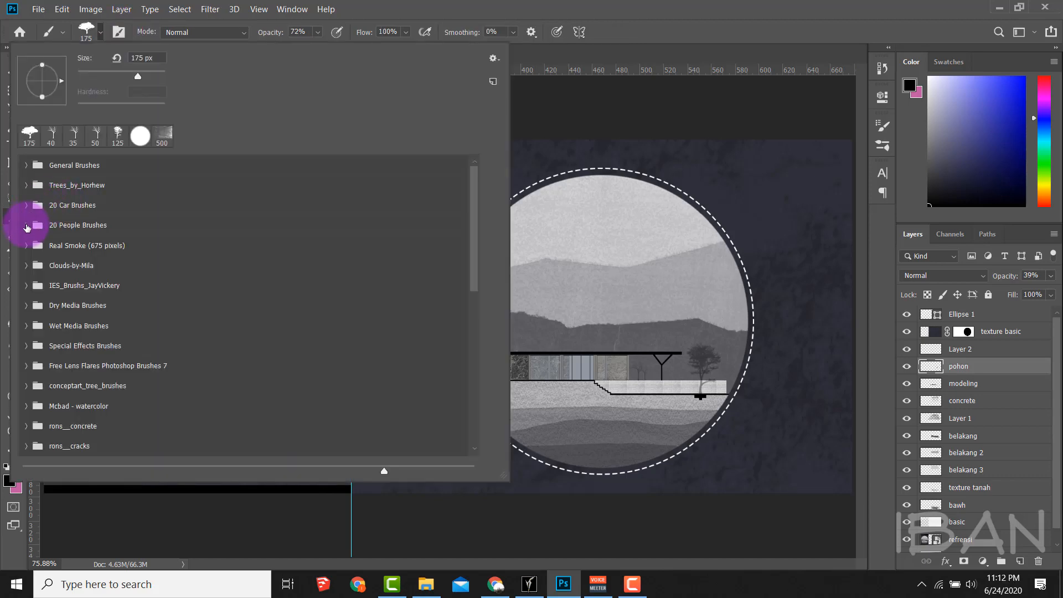
click(26, 226)
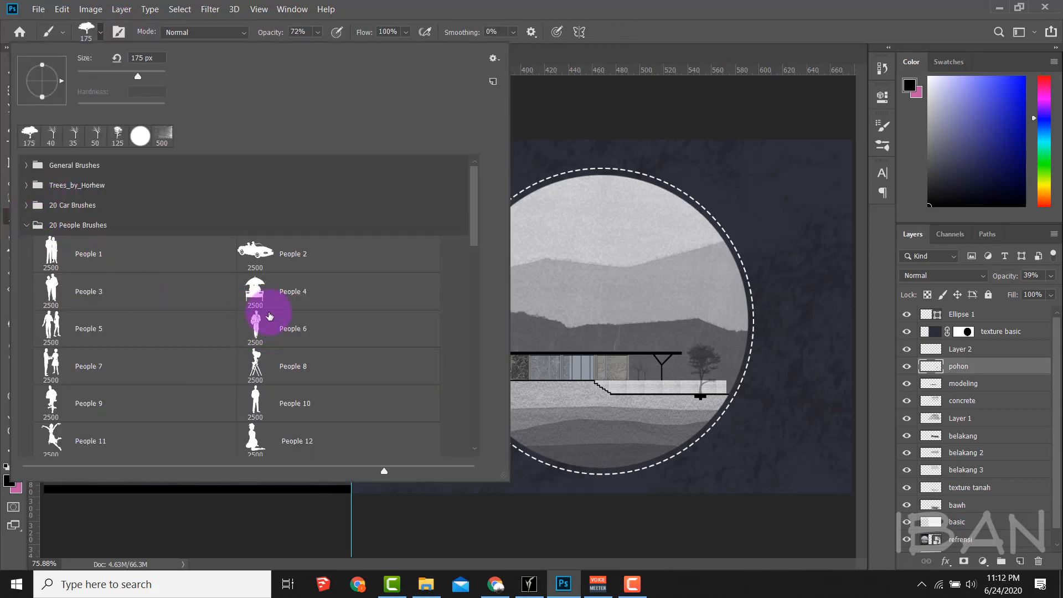
click(546, 225)
key(bracketleft)
key(bracketleft)
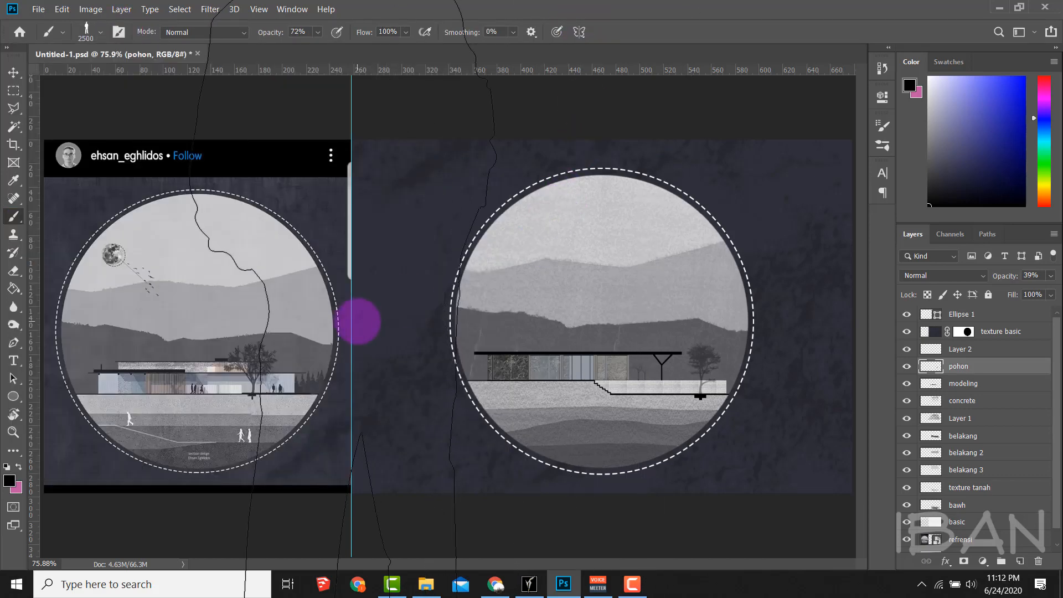
key(bracketleft)
key(bracketleft)
key(bracketleft)
key(bracketleft)
key(bracketleft)
key(bracketleft)
key(bracketleft)
key(bracketleft)
key(bracketleft)
key(bracketleft)
key(bracketleft)
key(bracketleft)
key(bracketleft)
key(bracketleft)
key(bracketleft)
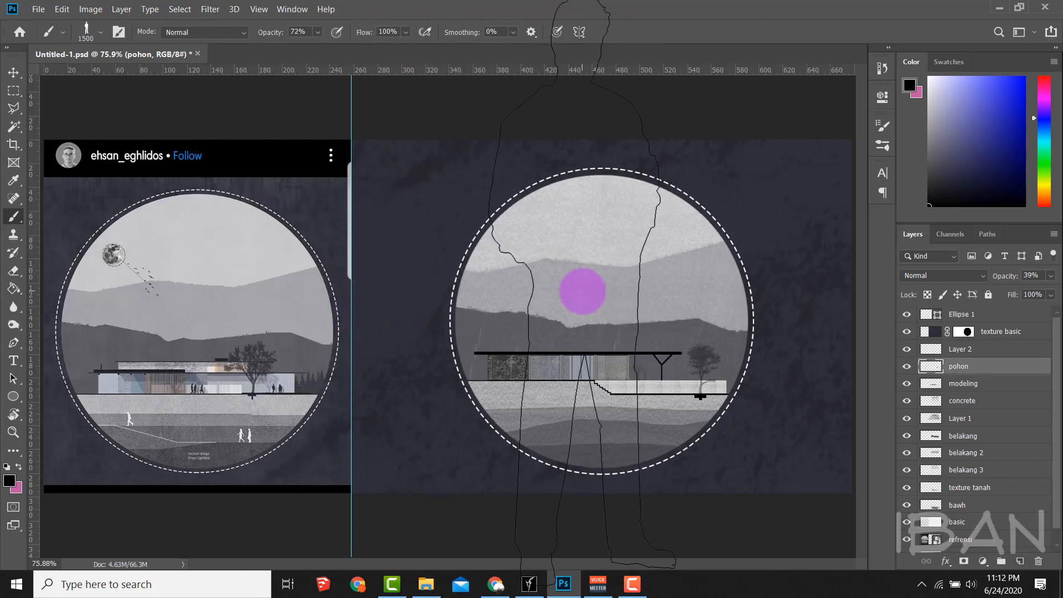
key(bracketleft)
key(bracketleft)
key(bracketleft)
key(bracketleft)
key(bracketleft)
key(bracketleft)
key(bracketleft)
key(bracketleft)
key(bracketleft)
key(bracketleft)
key(bracketleft)
key(bracketleft)
key(bracketleft)
key(bracketleft)
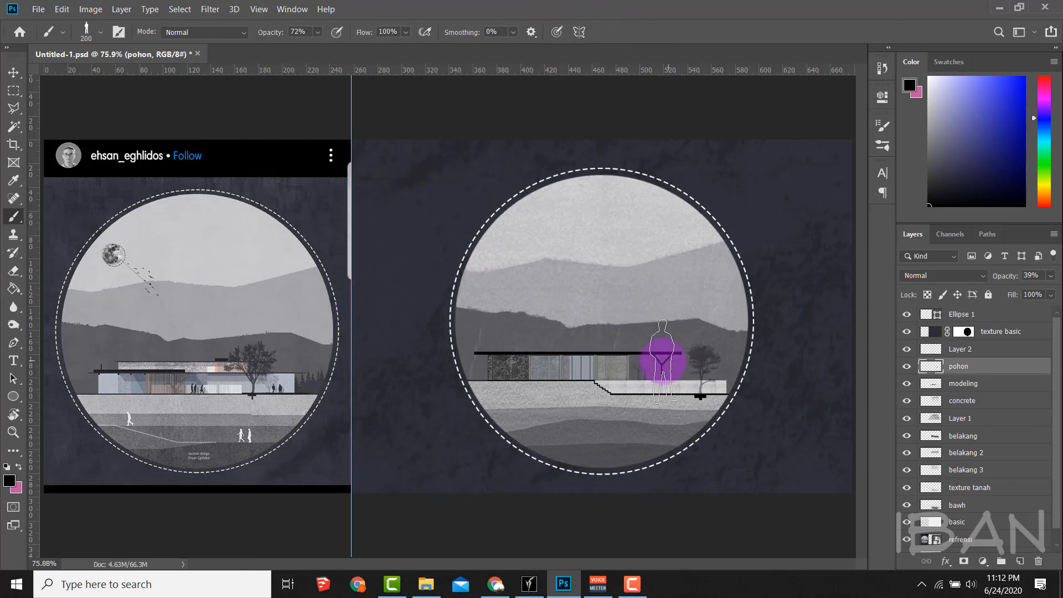
- Create a new layer above pohon and name it orang
scroll(672, 361, up, 5)
key(ctrl+shift+alt+n)
double_click(961, 365)
text(orang)
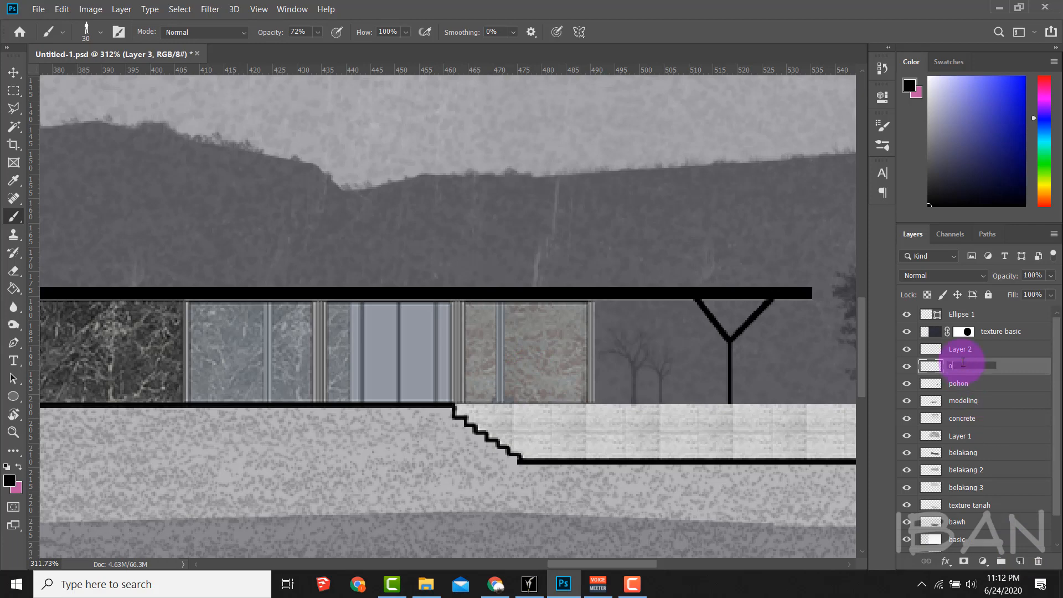
key(Return)
- Try stamping a standing person at 35 px and 100% opacity in the brick-toned bay, with a fainter 40% copy, and undo it
drag(269, 32, 309, 59)
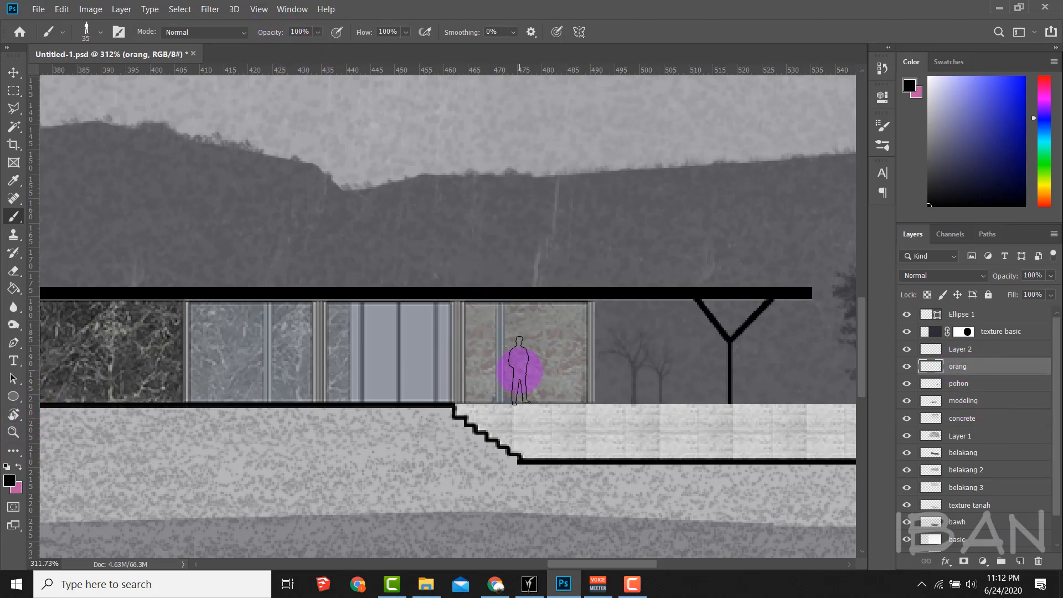
click(520, 370)
scroll(591, 360, down, 3)
scroll(588, 360, up, 5)
scroll(547, 384, down, 2)
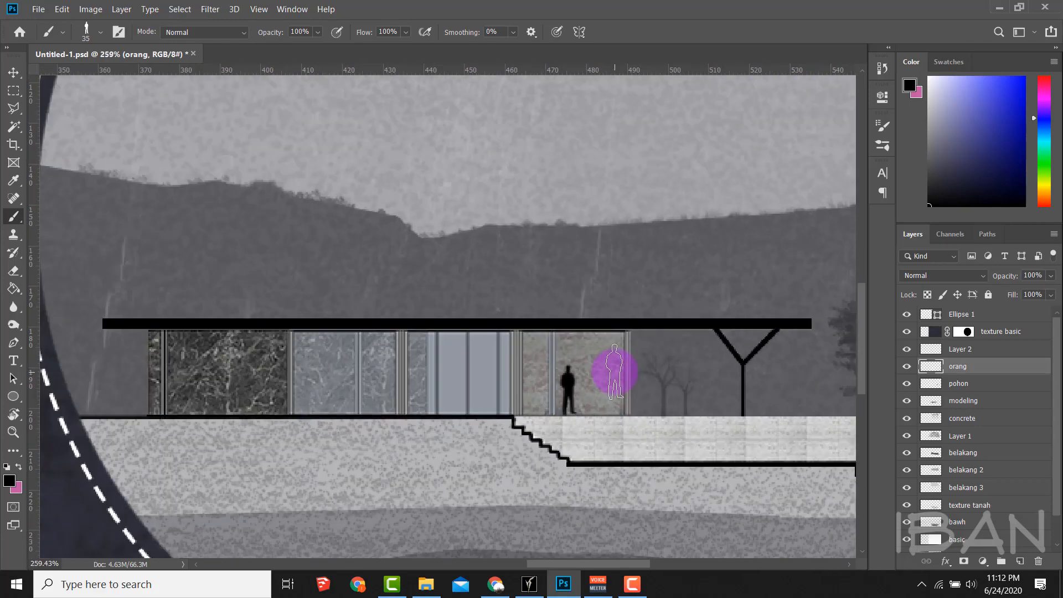
scroll(613, 368, up, 3)
key(bracketright)
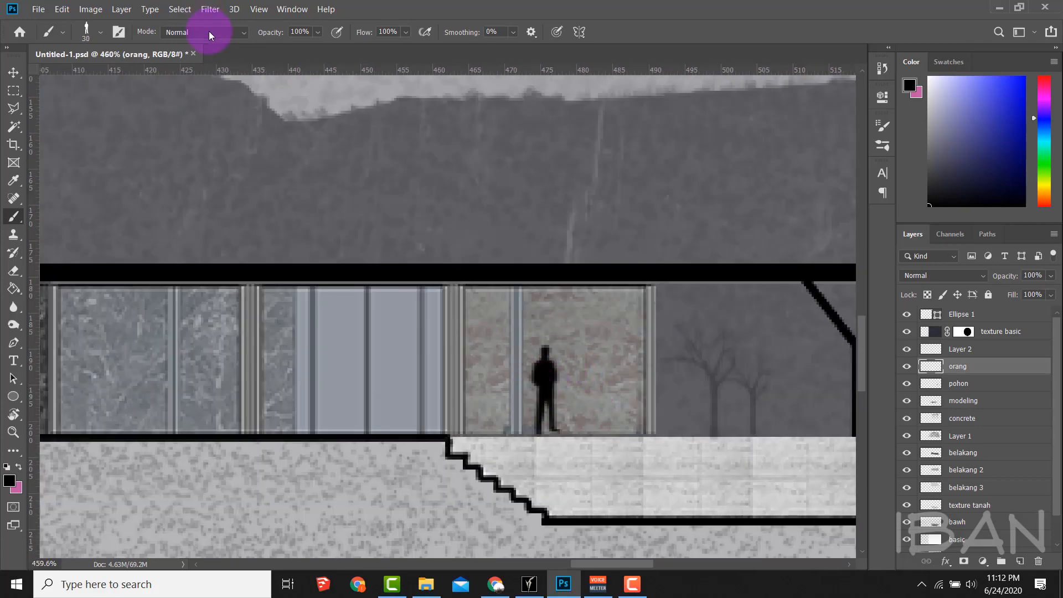
scroll(648, 349, down, 3)
scroll(648, 349, up, 4)
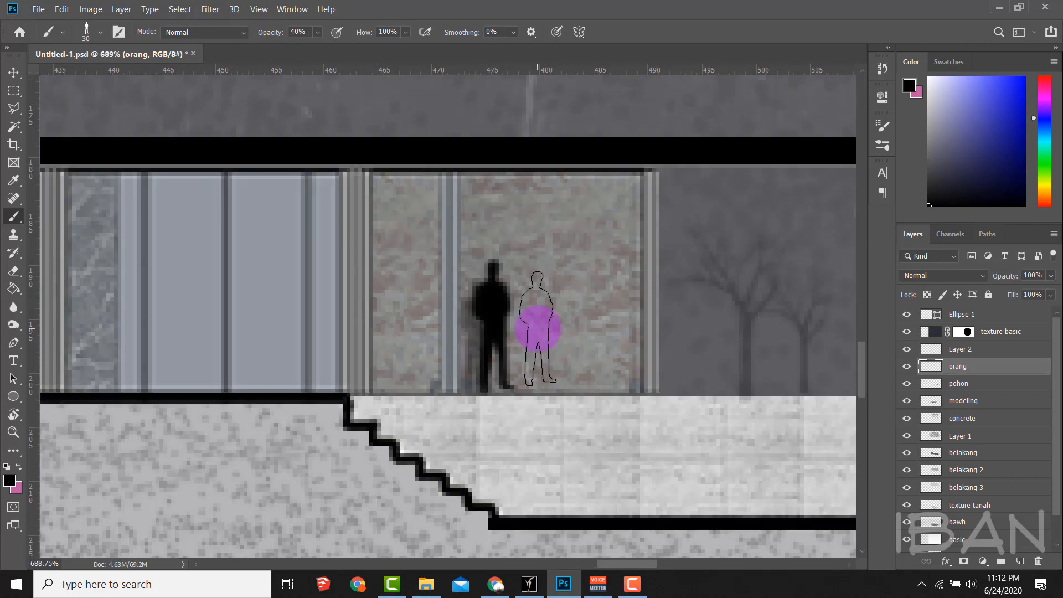
key(ctrl+z)
- Stamp the standing person at 35 px and 100% opacity in the brick-toned bay, then lower the brush opacity to 36%
drag(267, 33, 310, 33)
key(bracketright)
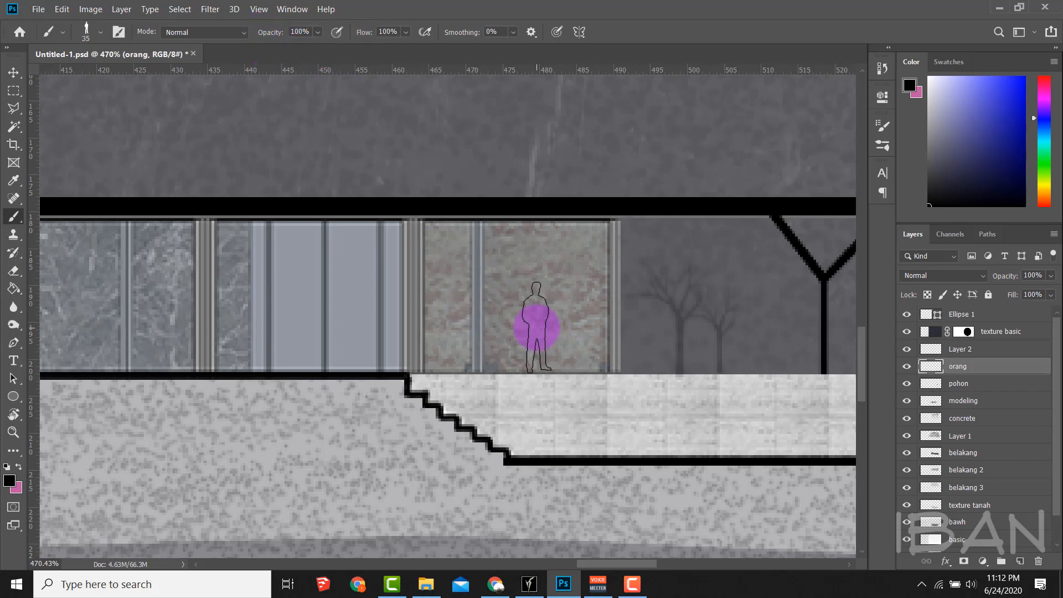
click(533, 324)
key(bracketleft)
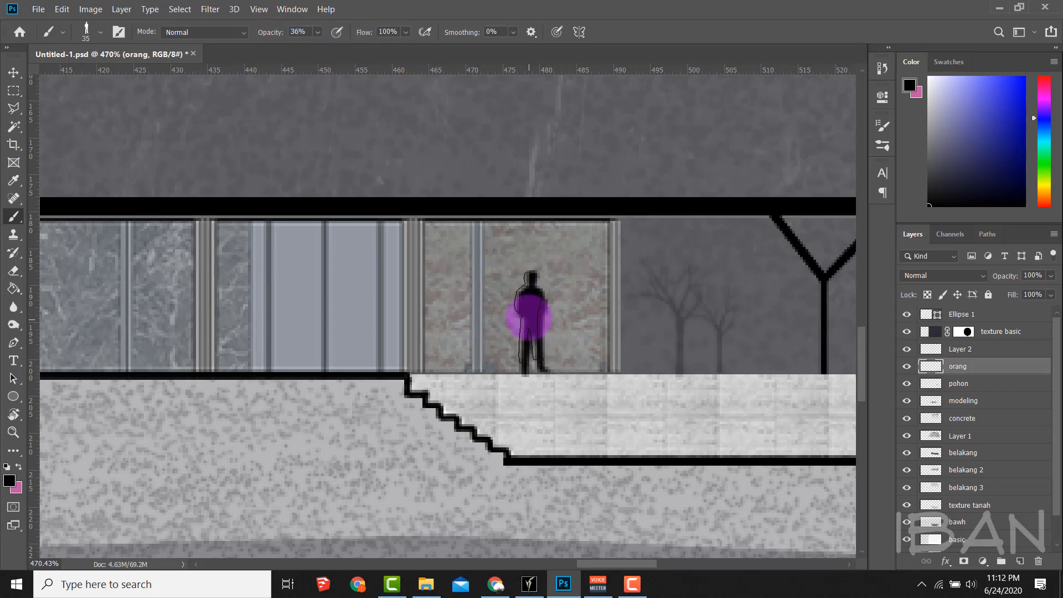
scroll(563, 311, down, 5)
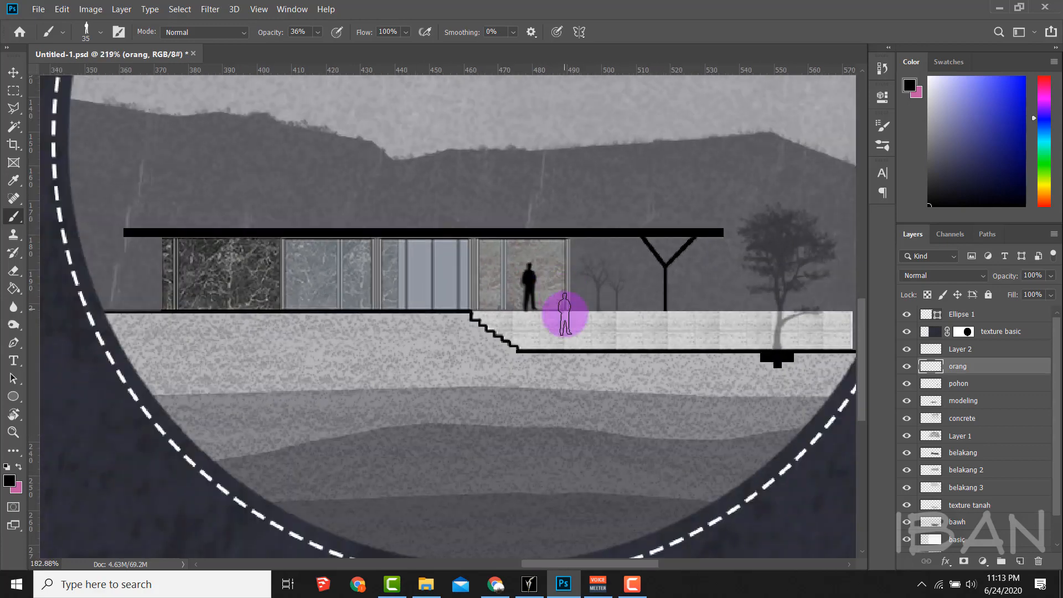
- Switch the brush to the People 5 couple tip and reduce it to 70 px
click(87, 33)
click(88, 38)
scroll(598, 315, up, 2)
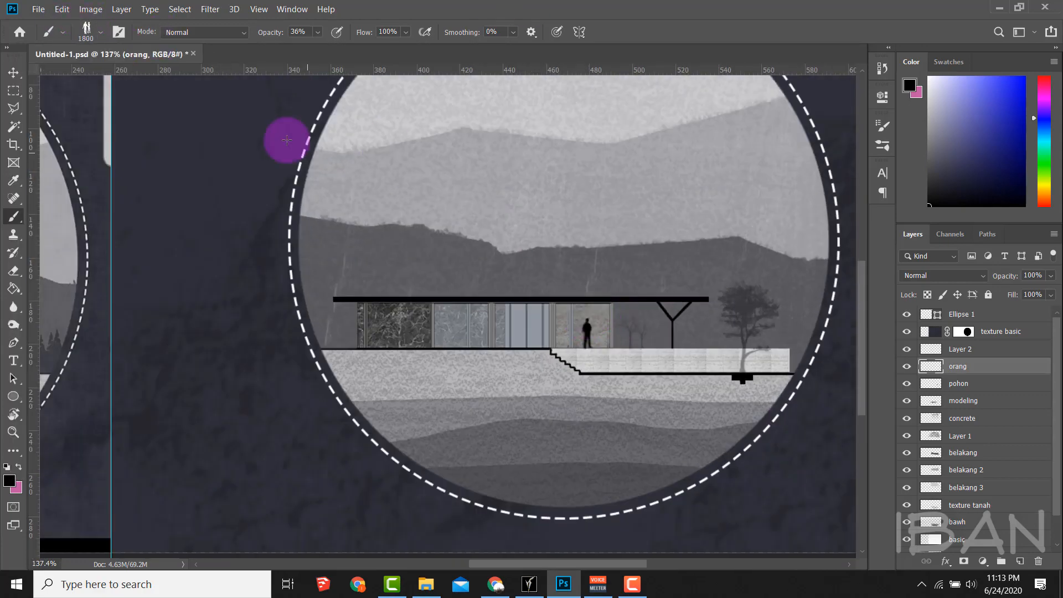
scroll(460, 256, down, 2)
key(bracketleft)
key(bracketleft)
key(bracketleft)
key(bracketleft)
key(bracketleft)
scroll(637, 355, up, 4)
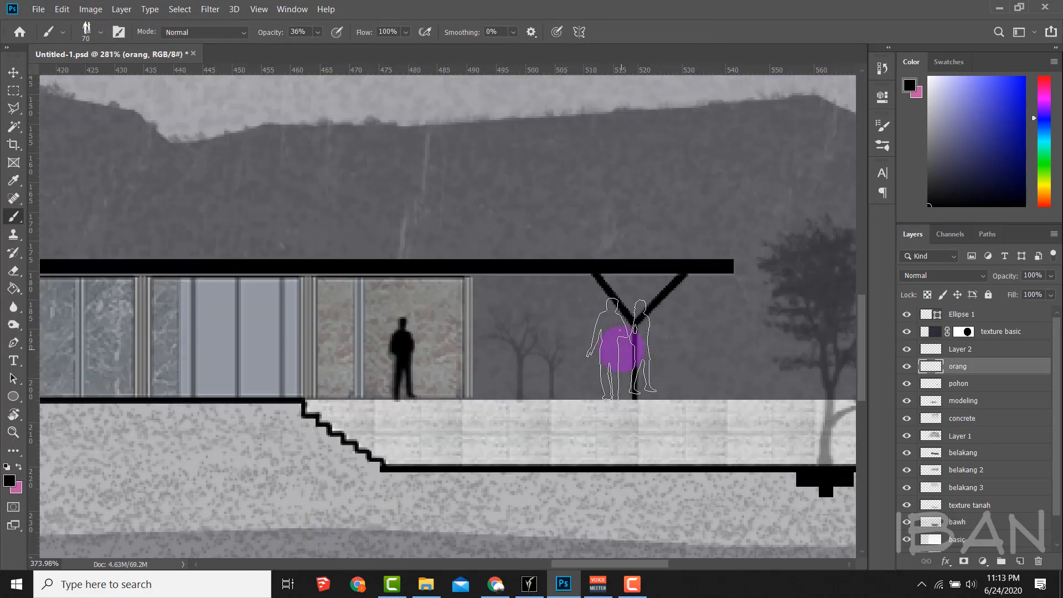
- Try stamping the couple at 36% opacity in the grey-blue glazed bay beside the dark marble panel
scroll(686, 360, down, 3)
scroll(475, 368, up, 3)
key(bracketright)
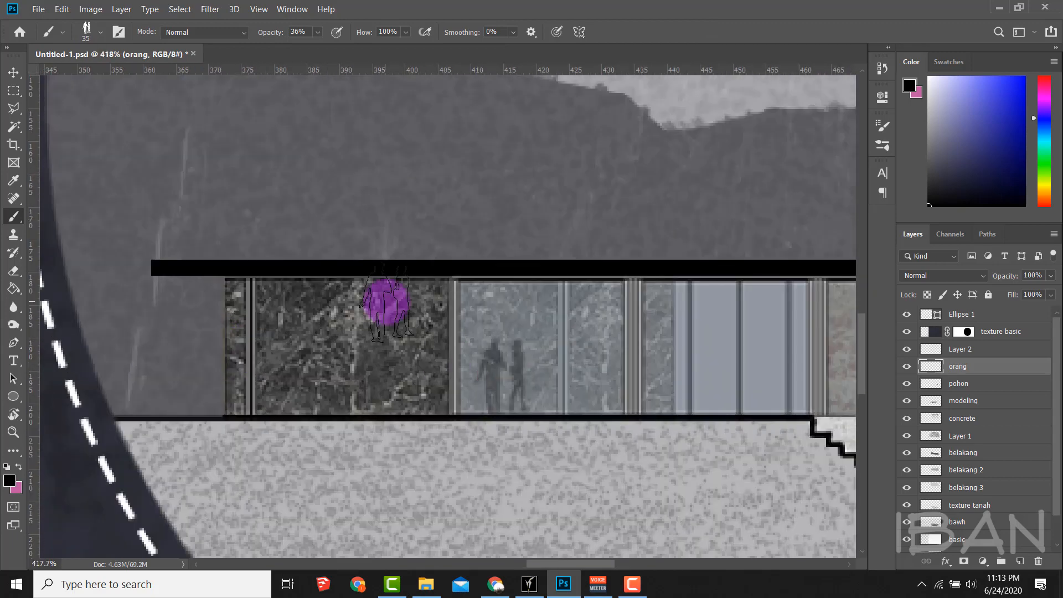
- Stamp the couple at 45 px and 100% opacity in the grey-blue glazed bay, then set the brush opacity to 31%
key(0)
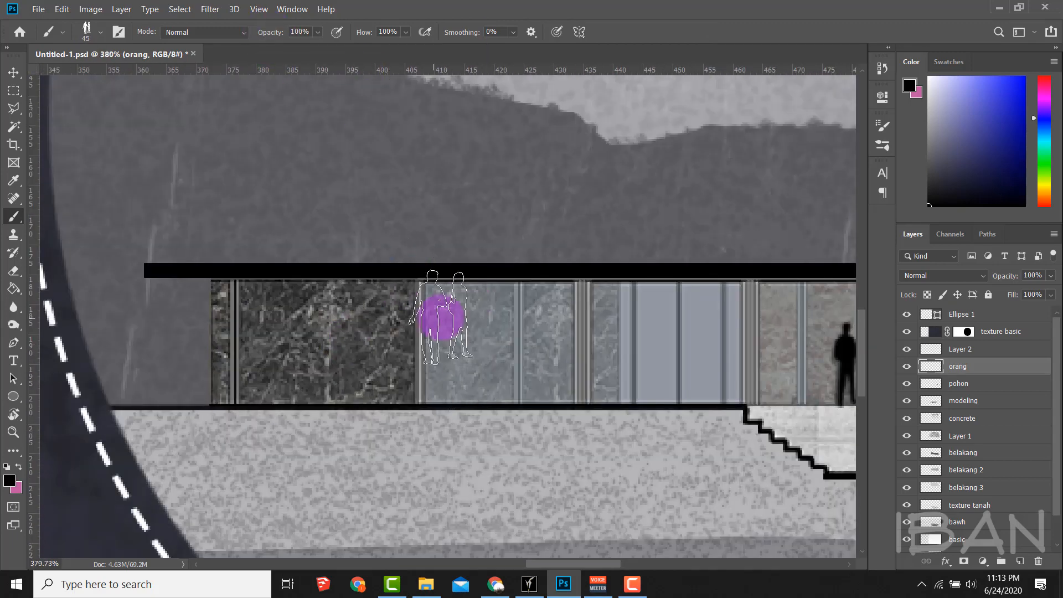
click(465, 363)
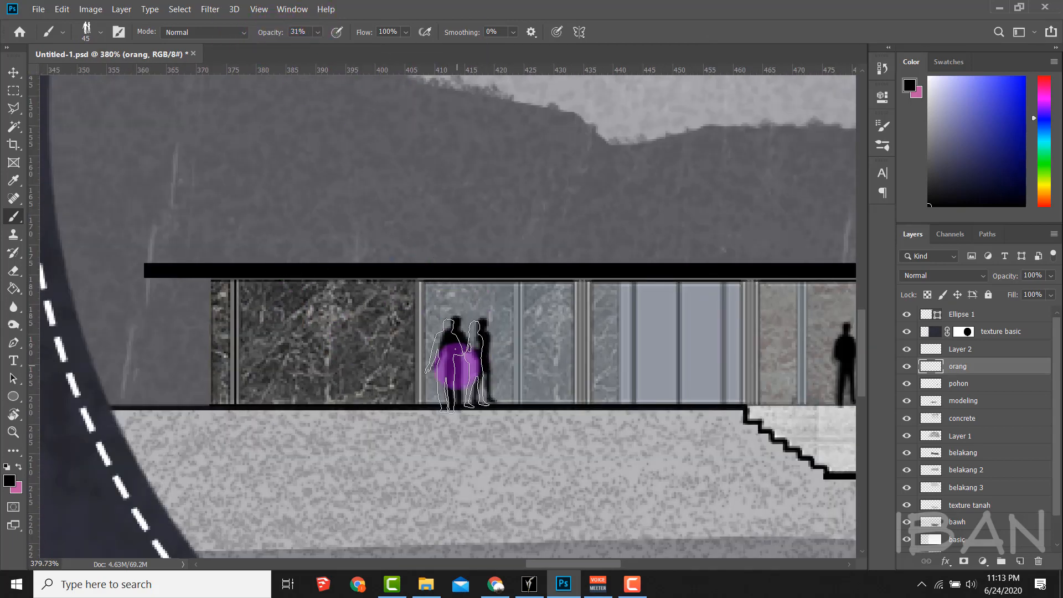
scroll(565, 361, down, 5)
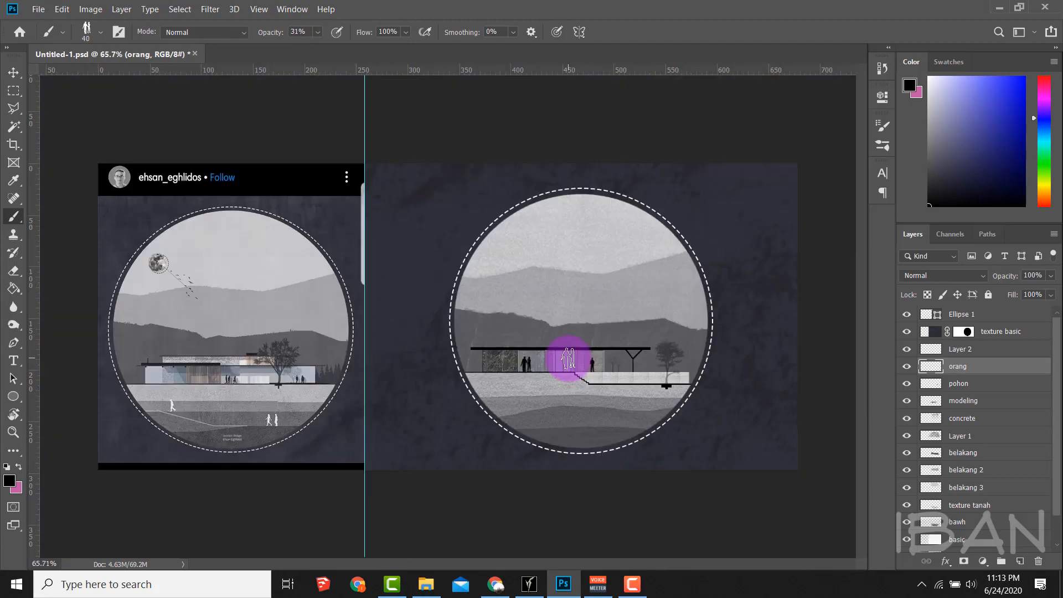
scroll(453, 360, up, 2)
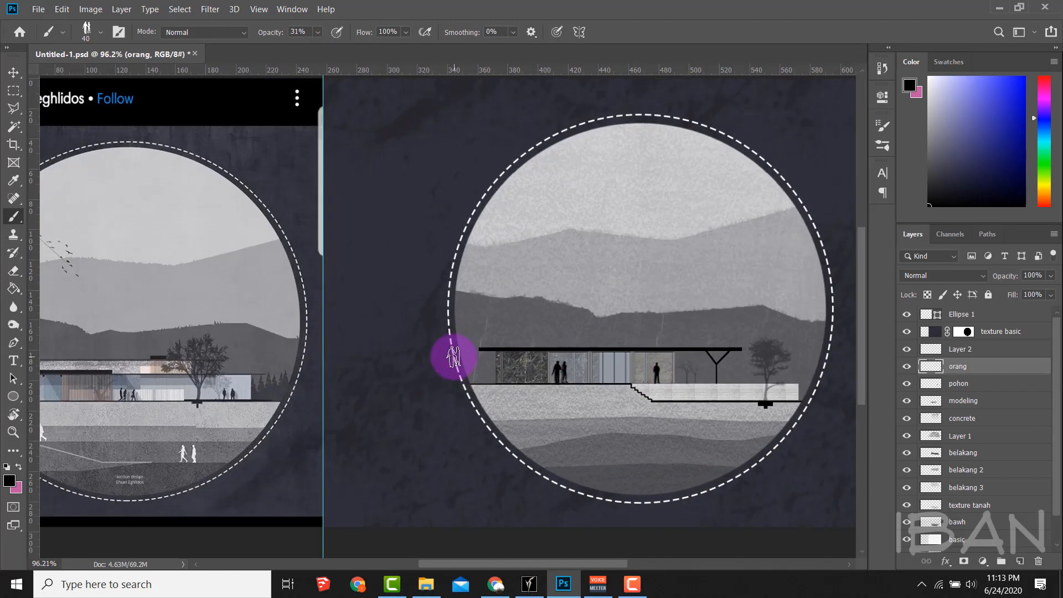
- Switch the brush to the People 7 tip and reduce it to 30 px
scroll(629, 367, up, 4)
click(86, 29)
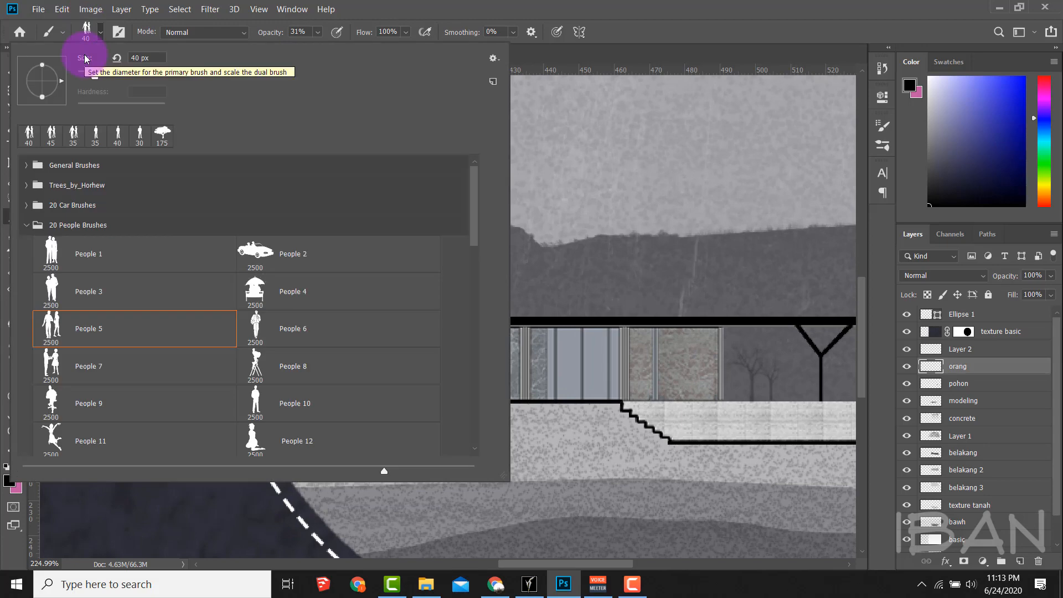
double_click(111, 360)
scroll(660, 423, down, 3)
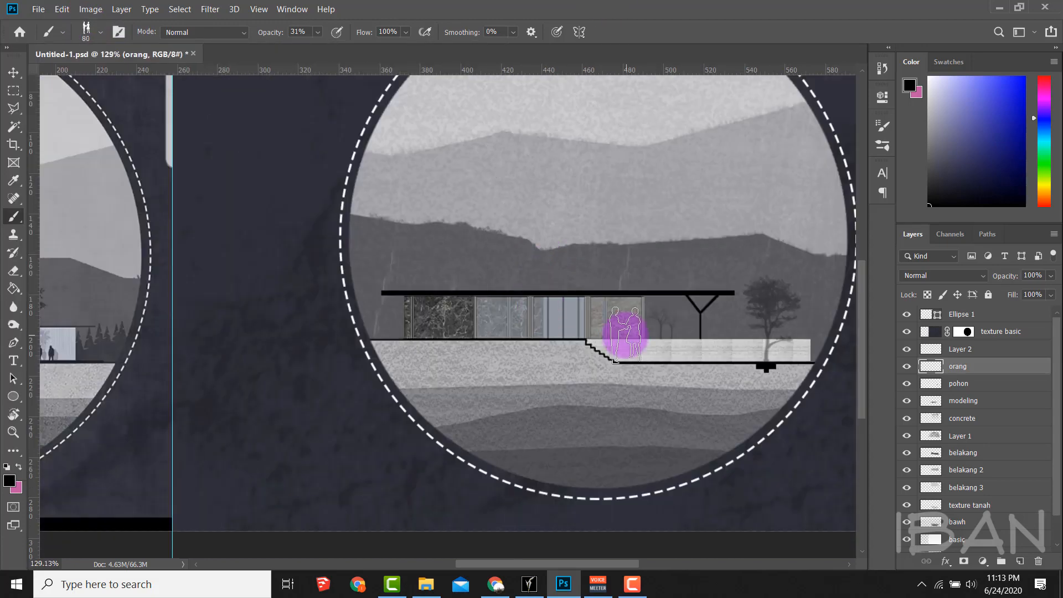
scroll(623, 335, up, 4)
key(bracketleft)
key(bracketleft)
key(bracketleft)
key(bracketleft)
key(bracketleft)
key(bracketleft)
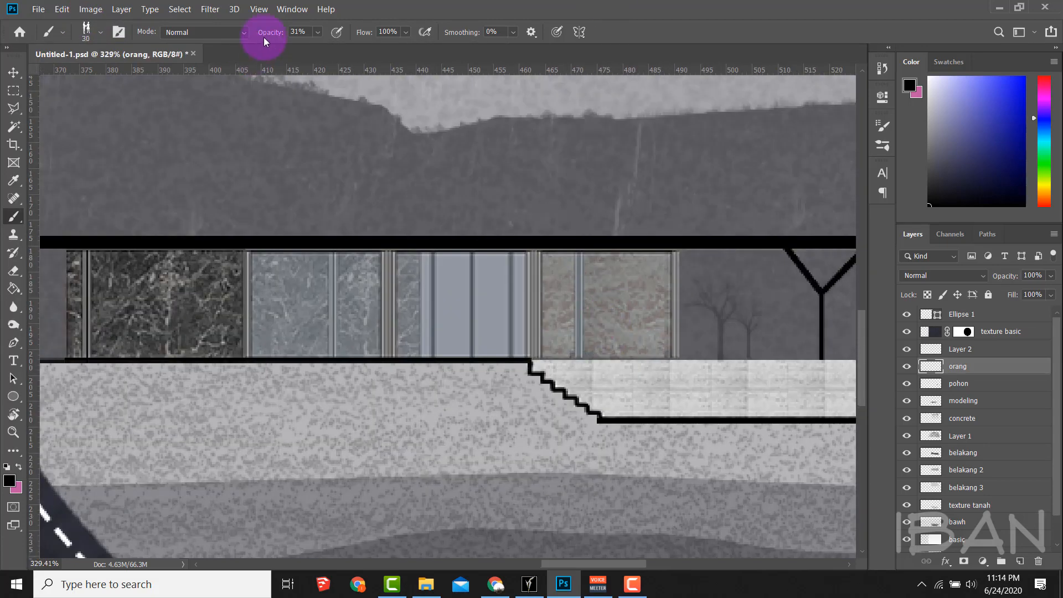
- Stamp the People 7 couple at 100% opacity in the plain blue-grey glazed bay, then set the brush opacity to 32%
key(0)
click(479, 332)
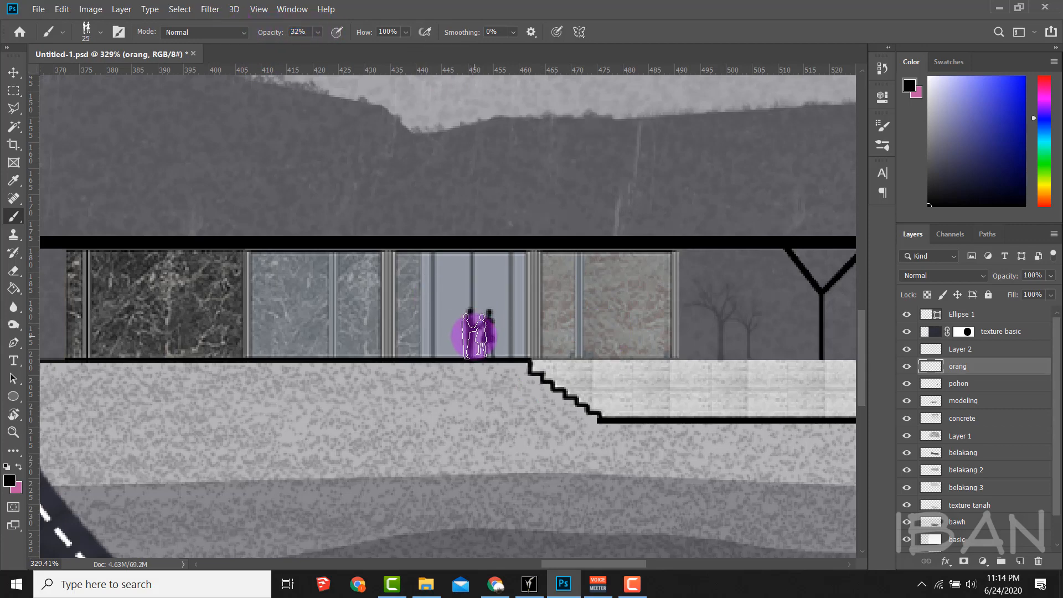
scroll(587, 301, down, 3)
- Switch the brush to the People 14 tip and reduce it to 30 px
click(86, 31)
scroll(310, 325, down, 2)
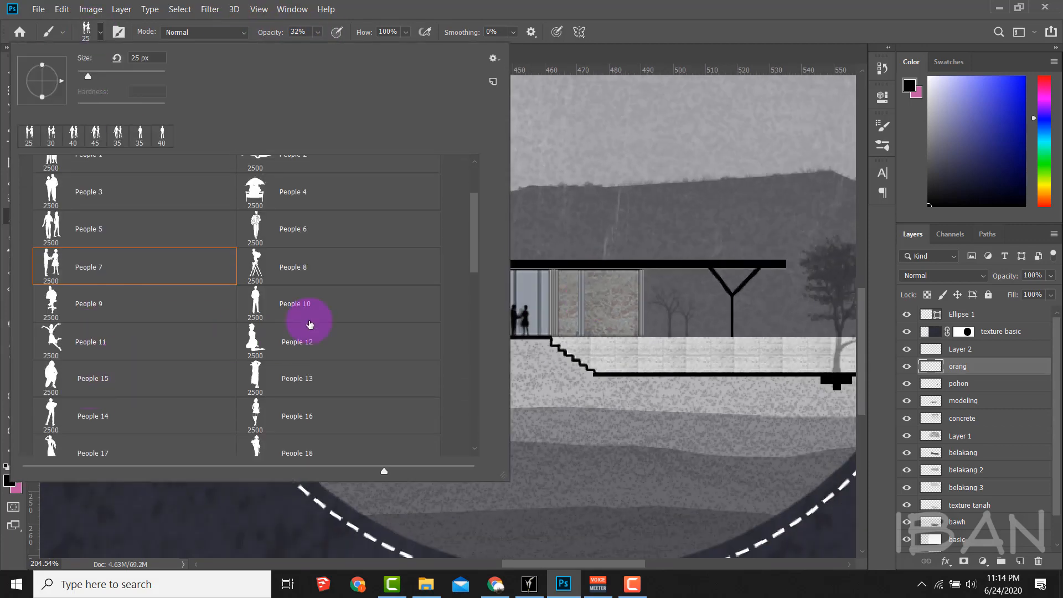
click(293, 222)
scroll(266, 368, down, 1)
double_click(88, 398)
scroll(659, 343, up, 2)
key(bracketleft)
key(bracketleft)
key(bracketleft)
key(bracketleft)
key(bracketleft)
key(bracketleft)
key(bracketleft)
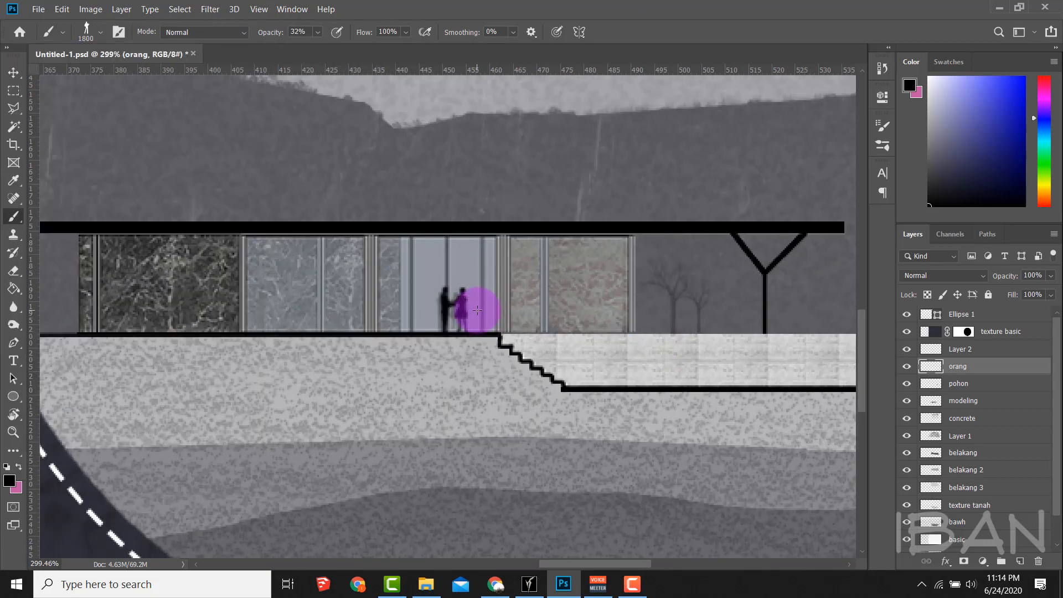
- Stamp the single figure at 100% opacity just left of the Y-shaped column, then set the brush opacity to 37%
scroll(477, 310, up, 1)
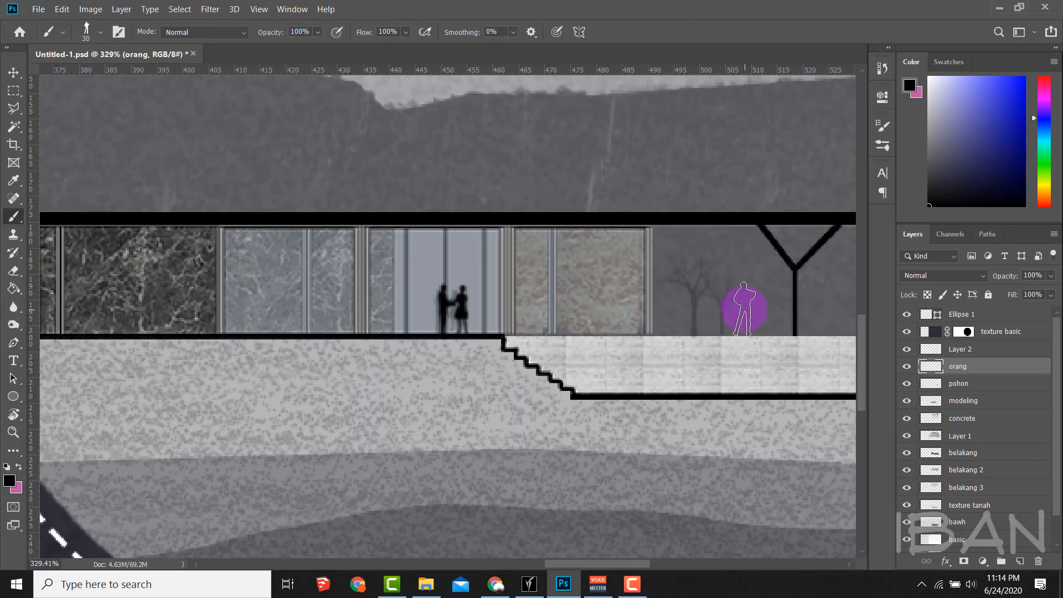
scroll(739, 310, up, 3)
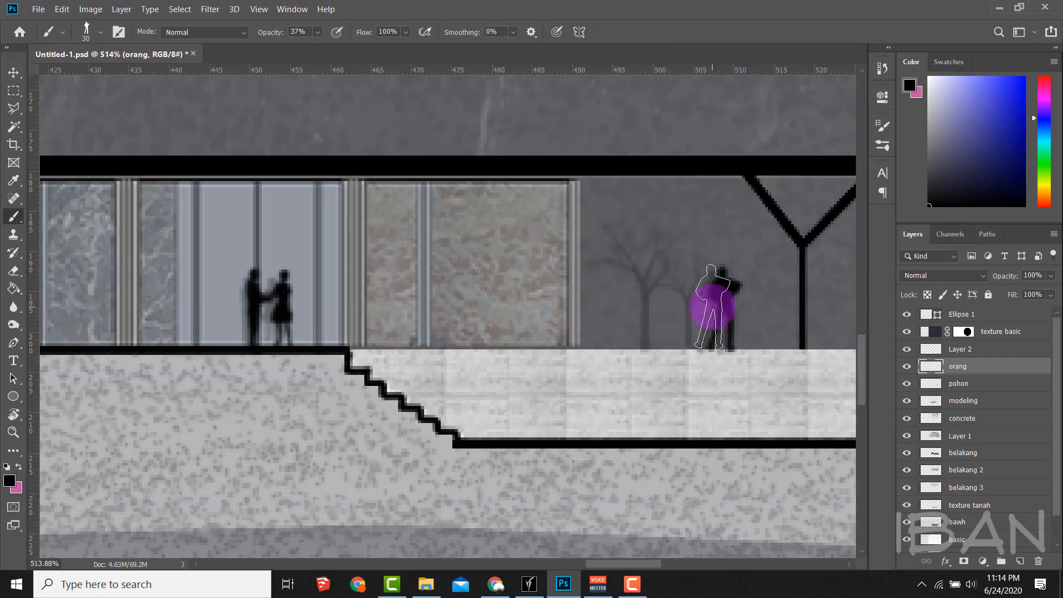
scroll(664, 241, down, 15)
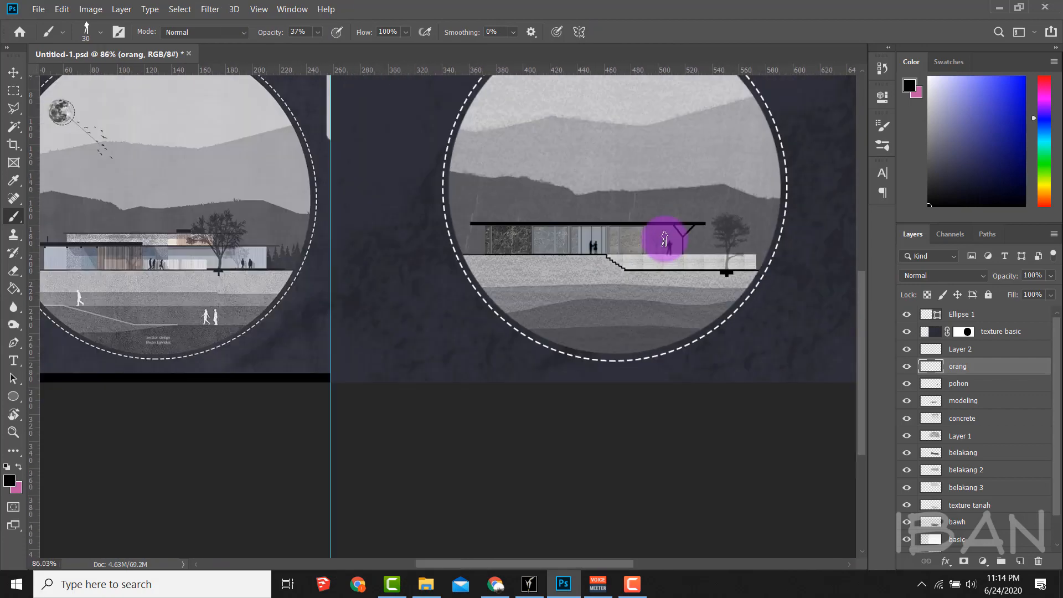
- Switch the brush to the People 20 tip and reduce it to 60 px
click(87, 28)
scroll(410, 317, down, 1)
drag(474, 275, 474, 311)
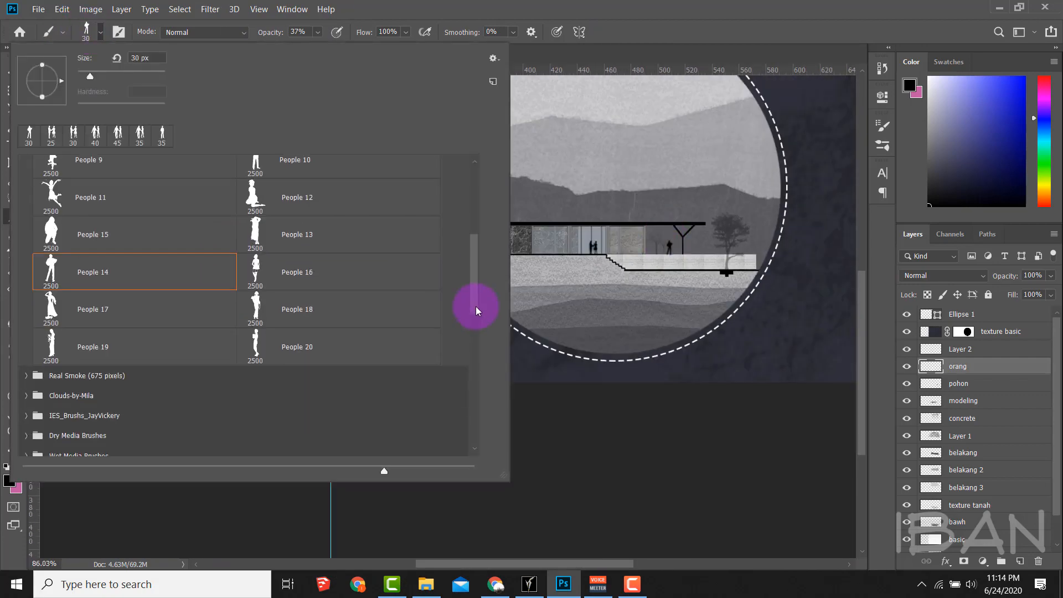
scroll(140, 361, up, 4)
click(37, 208)
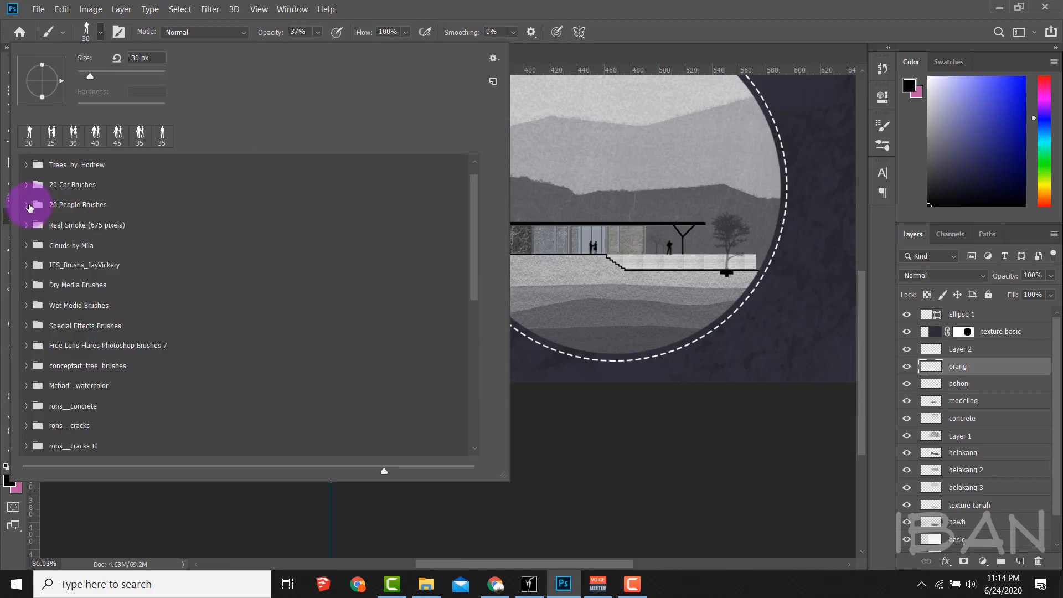
click(38, 208)
scroll(432, 261, down, 5)
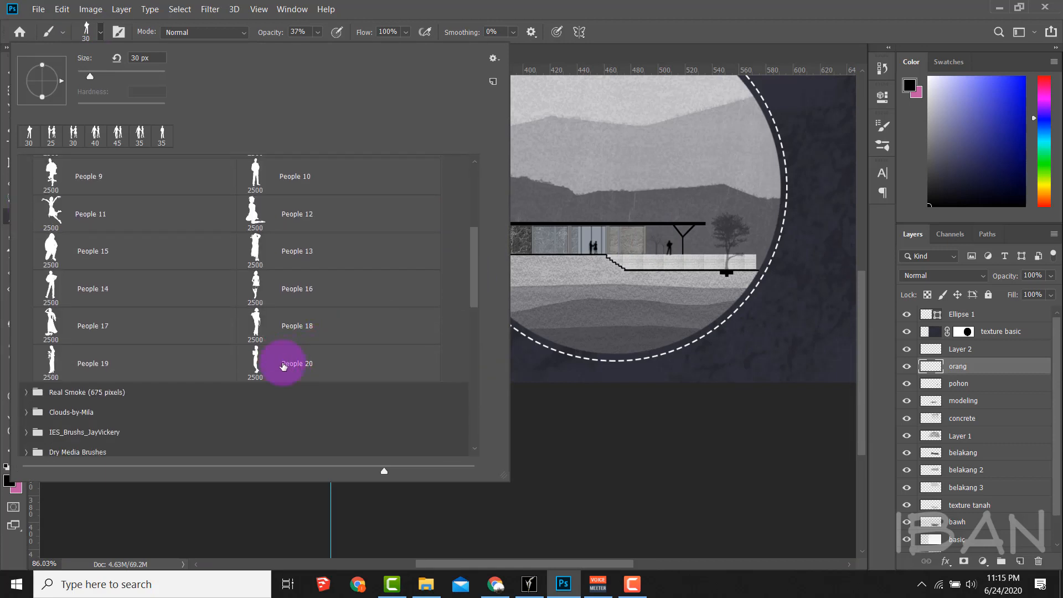
double_click(283, 366)
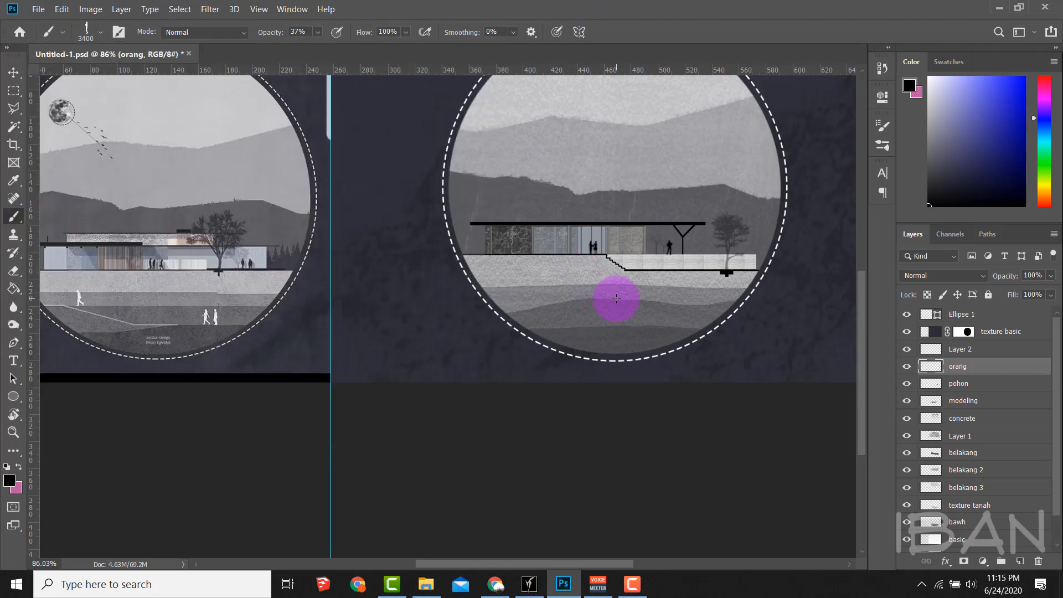
key(bracketleft)
key(bracketleft)
key(bracketleft)
key(bracketleft)
key(bracketleft)
- Set the foreground color to white, ffffff
click(9, 481)
drag(637, 153, 551, 69)
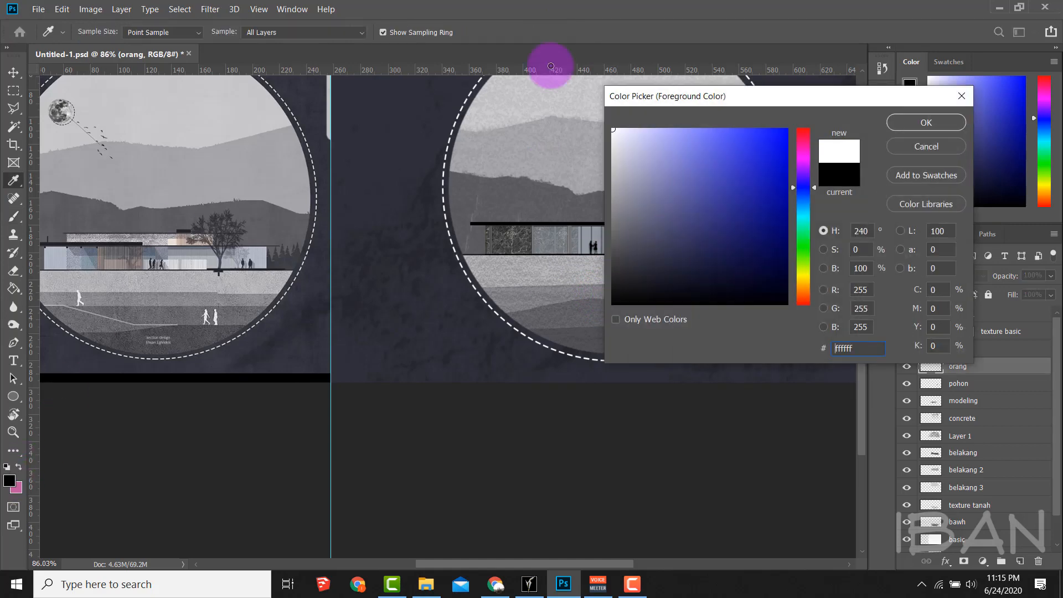
click(936, 122)
- Stamp the white People 20 figure at 100% opacity on the dark lower ground, then lower the brush opacity to 7%
scroll(664, 301, up, 3)
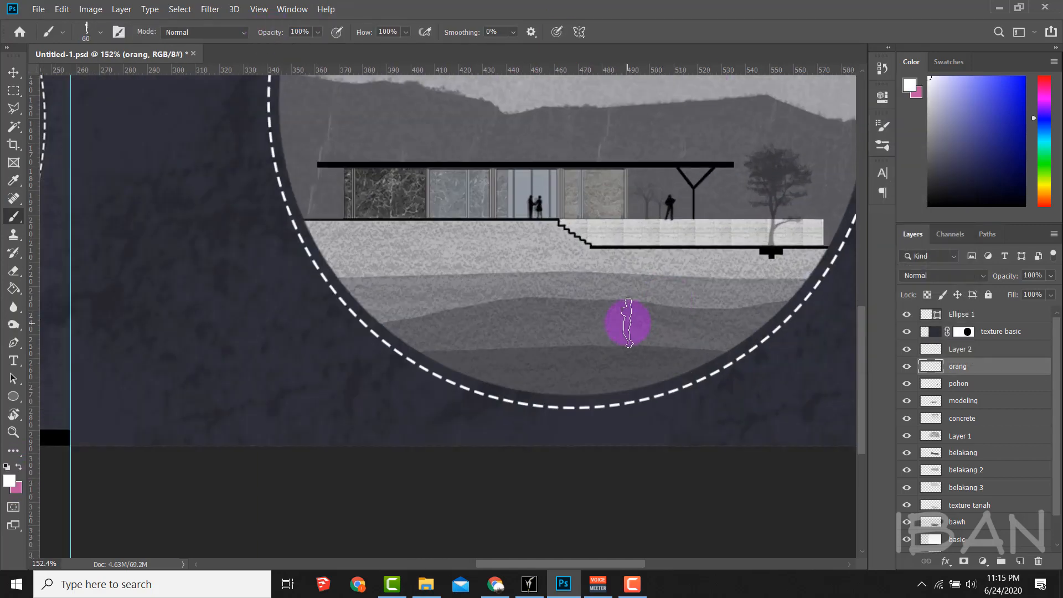
drag(271, 32, 254, 34)
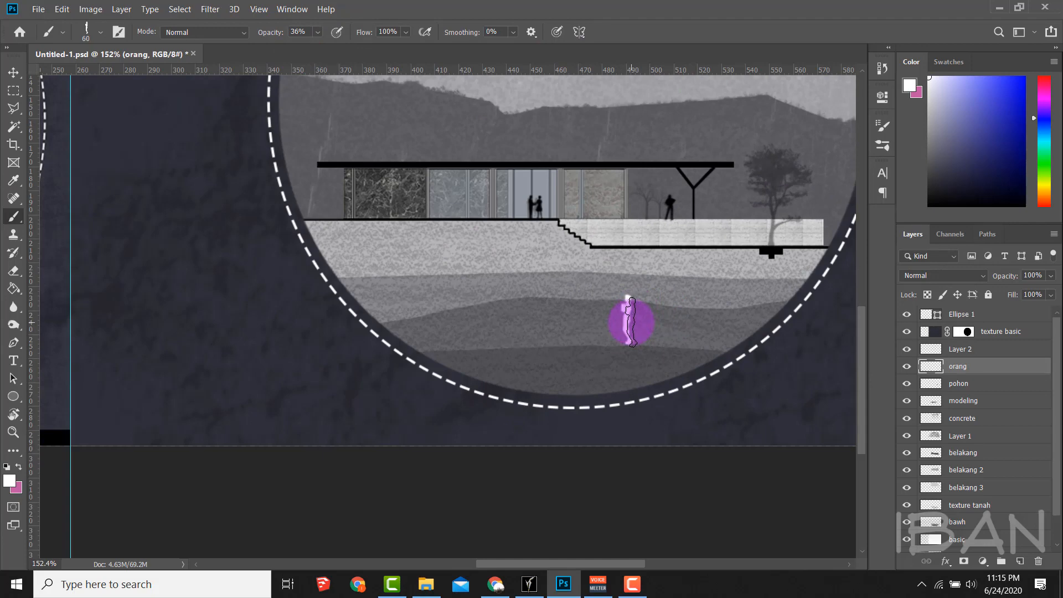
scroll(644, 309, up, 4)
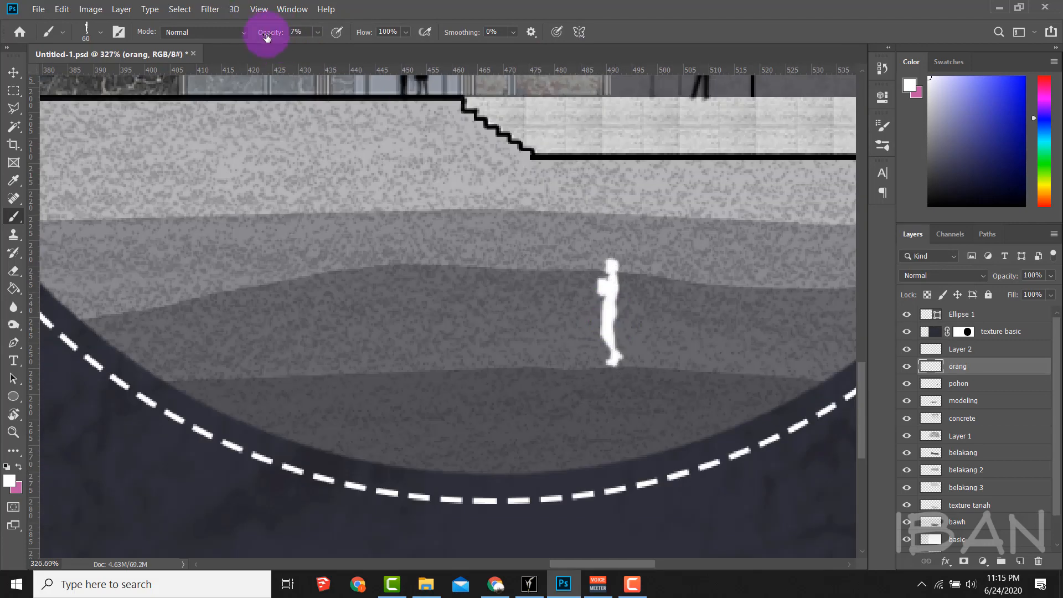
key(ctrl+0)
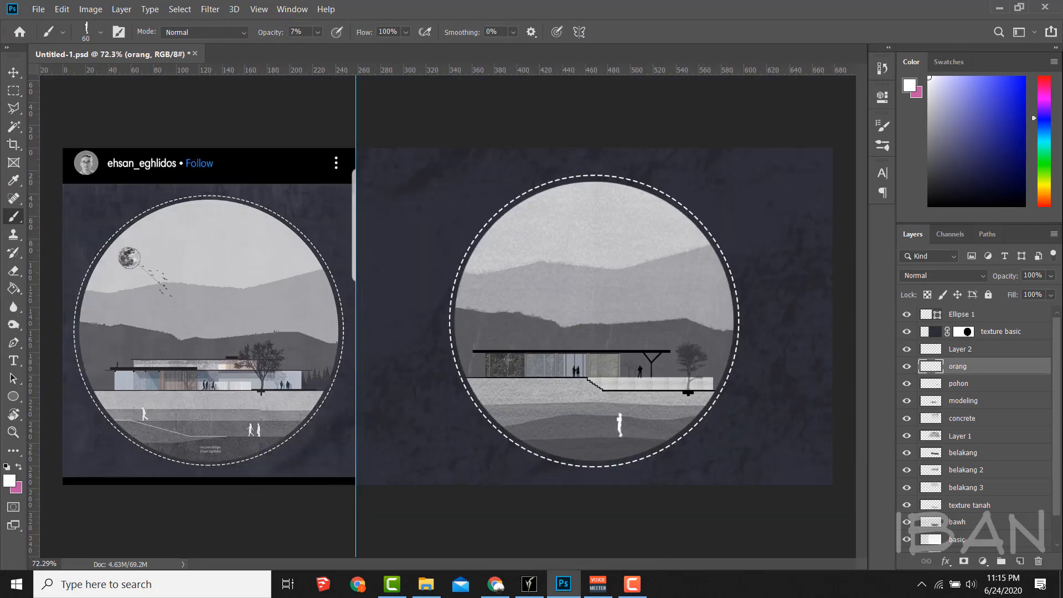
right_click(406, 263)
mouse_move(473, 274)
mouse_down()
mouse_move(467, 225)
mouse_move(451, 218)
mouse_up()
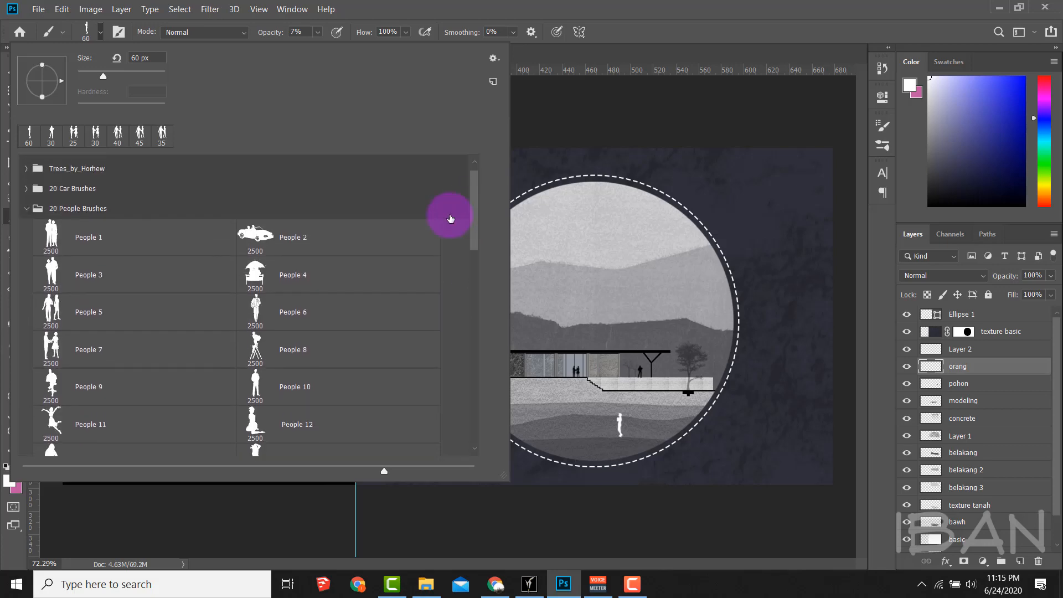
click(151, 278)
scroll(123, 382, down, 2)
key(Return)
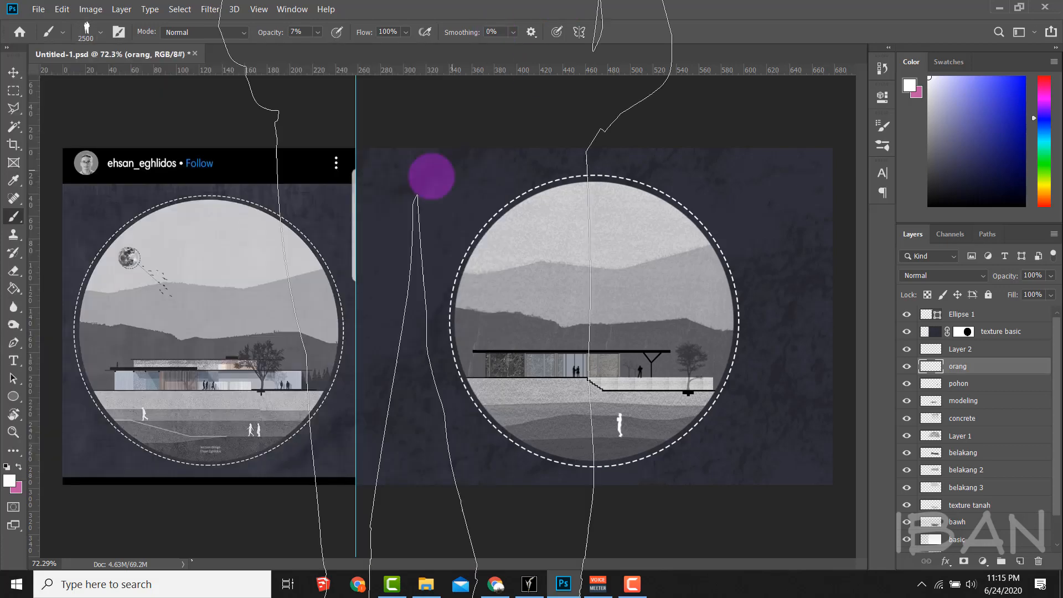
right_click(13, 221)
click(9, 481)
click(909, 114)
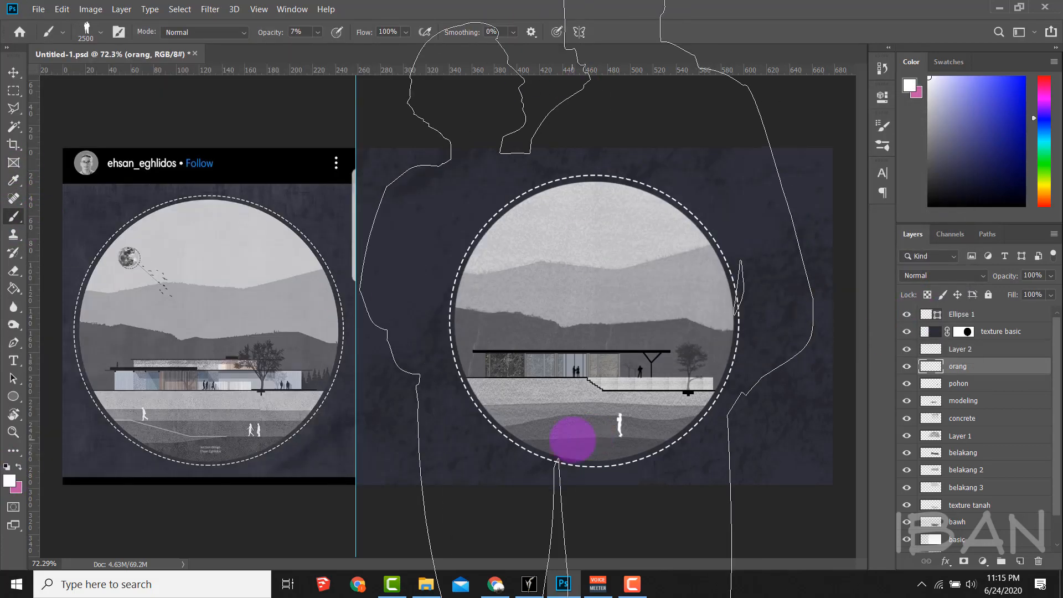
key(ctrl+plus)
- Replace the people tip with a small round brush tip at 5 px
click(86, 32)
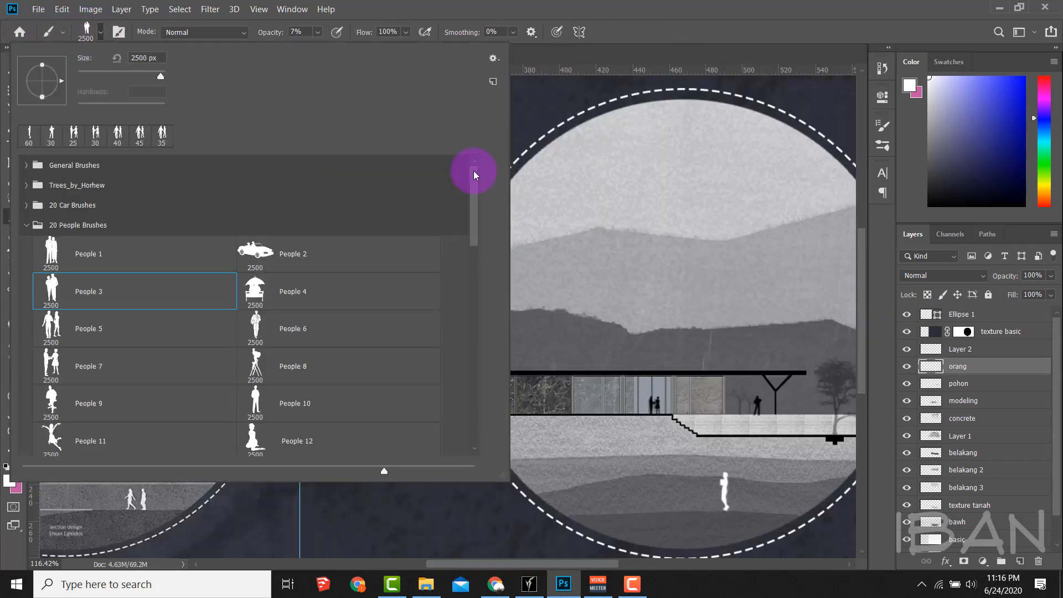
click(209, 185)
double_click(209, 195)
scroll(468, 235, down, 2)
scroll(468, 236, down, 1)
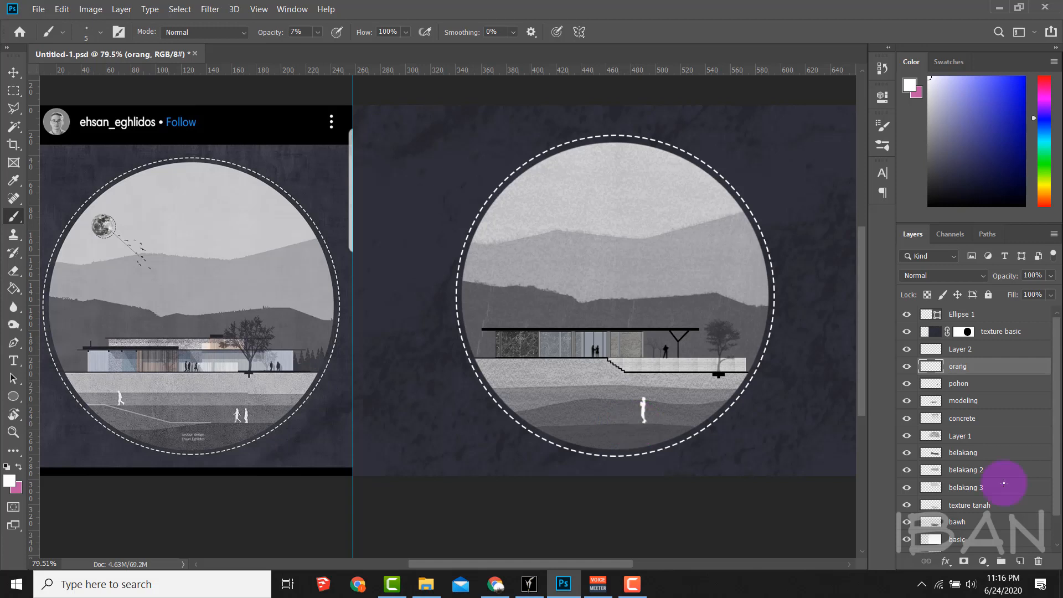
- Add a layer named jalan putih directly beneath Layer 2 and set the brush opacity to 100%
click(931, 350)
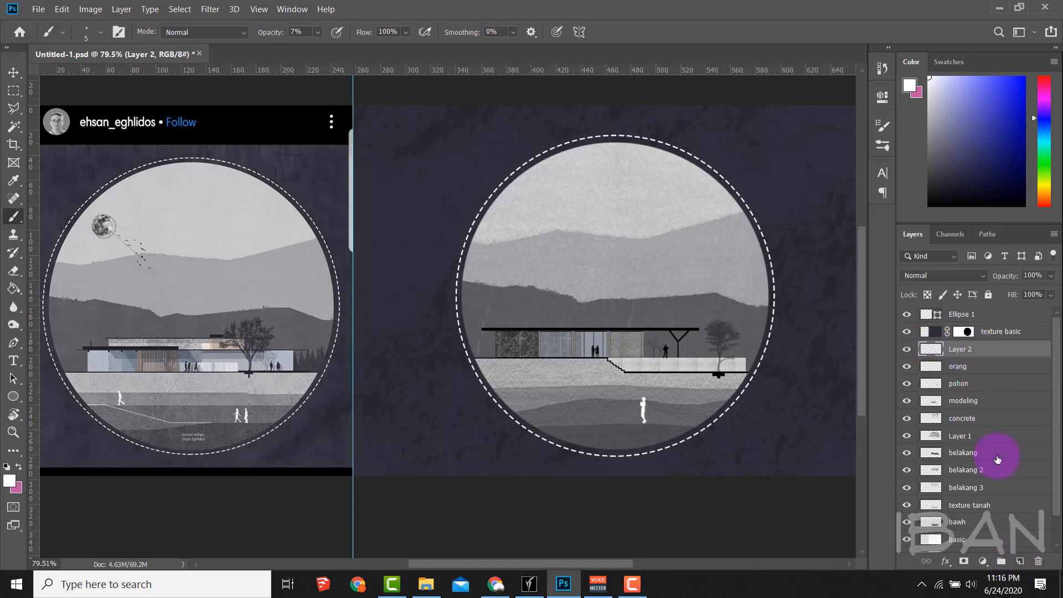
key(ctrl+shift+alt+n)
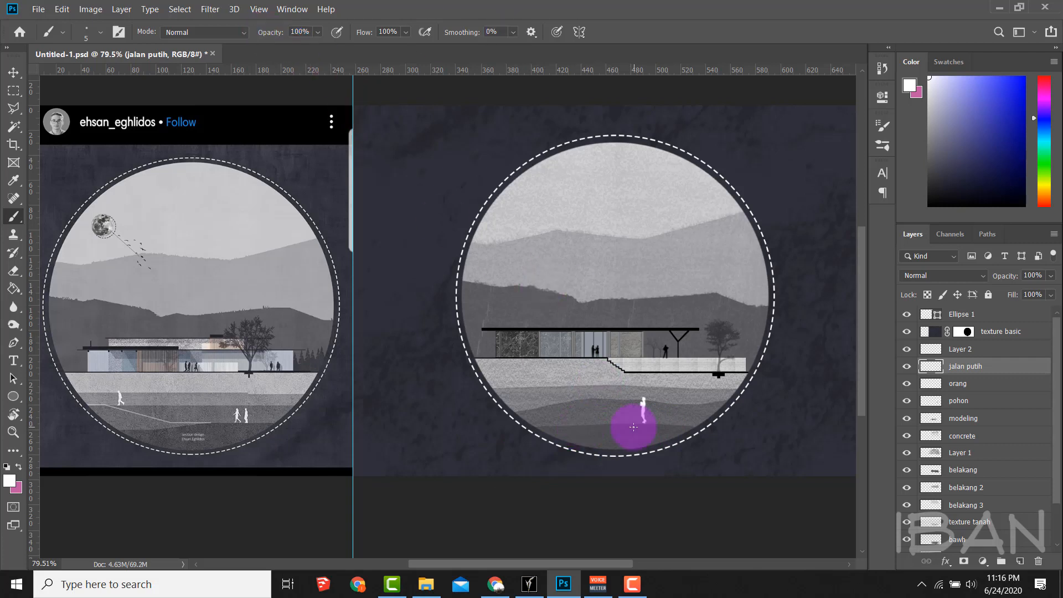
- Draw a bent white path line at 4 px from the white figure to the circle's left edge and set its layer opacity to 28%
key(ctrl+z)
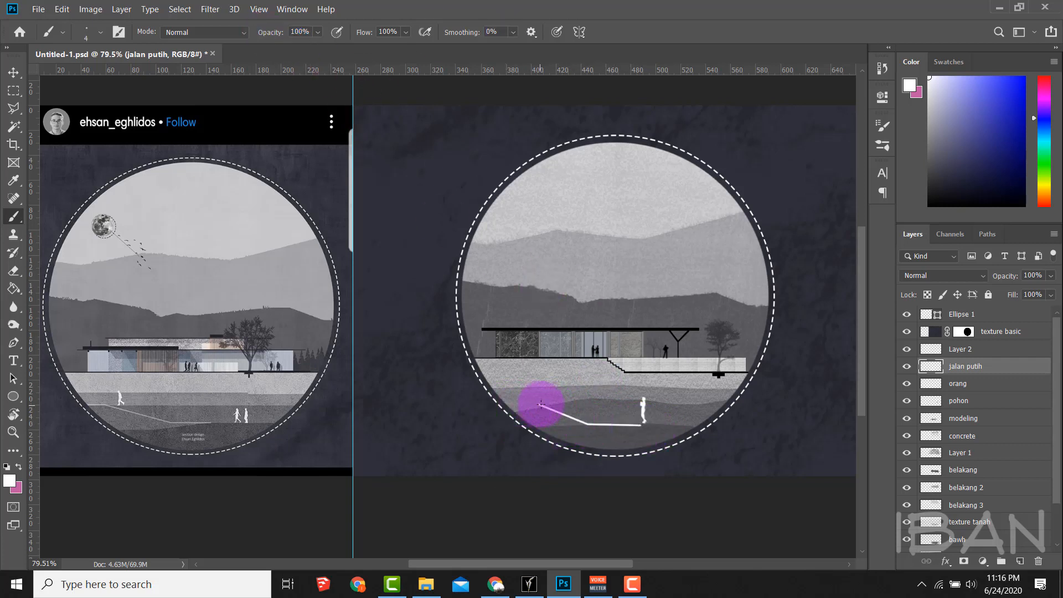
scroll(486, 404, up, 5)
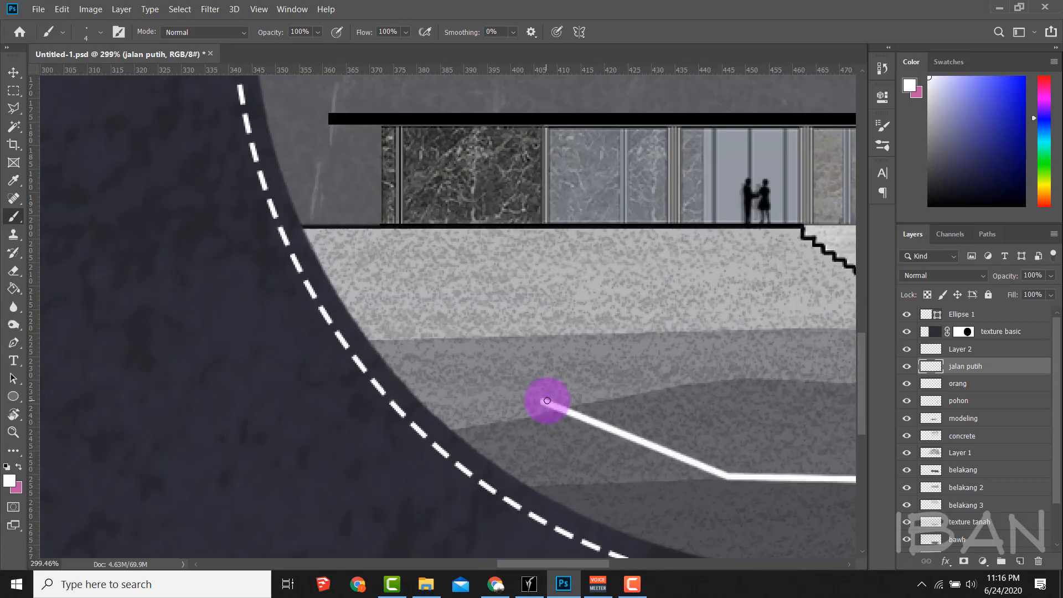
scroll(308, 372, down, 6)
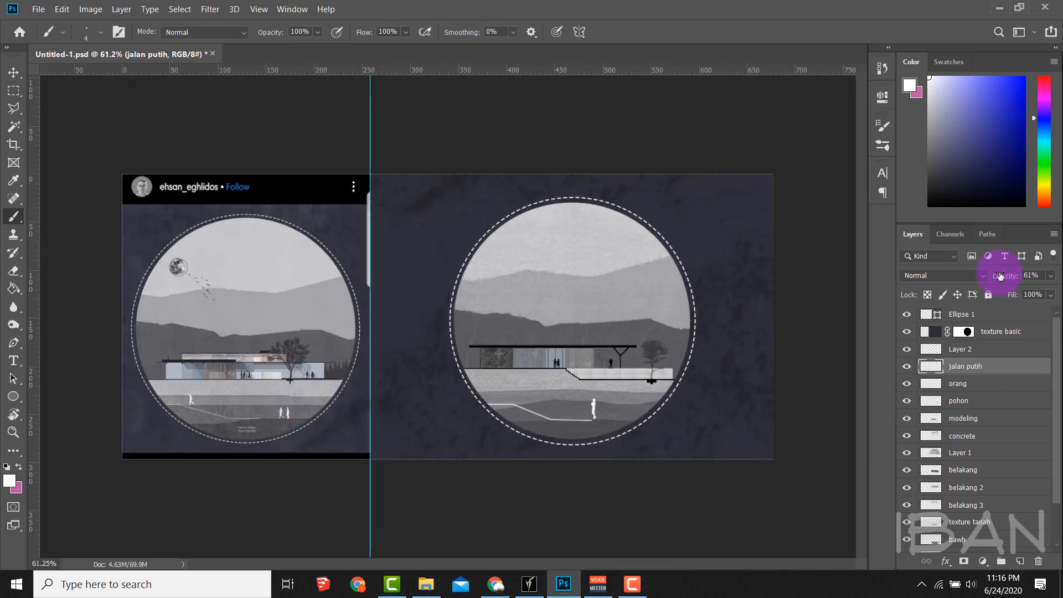
drag(1004, 280, 1002, 281)
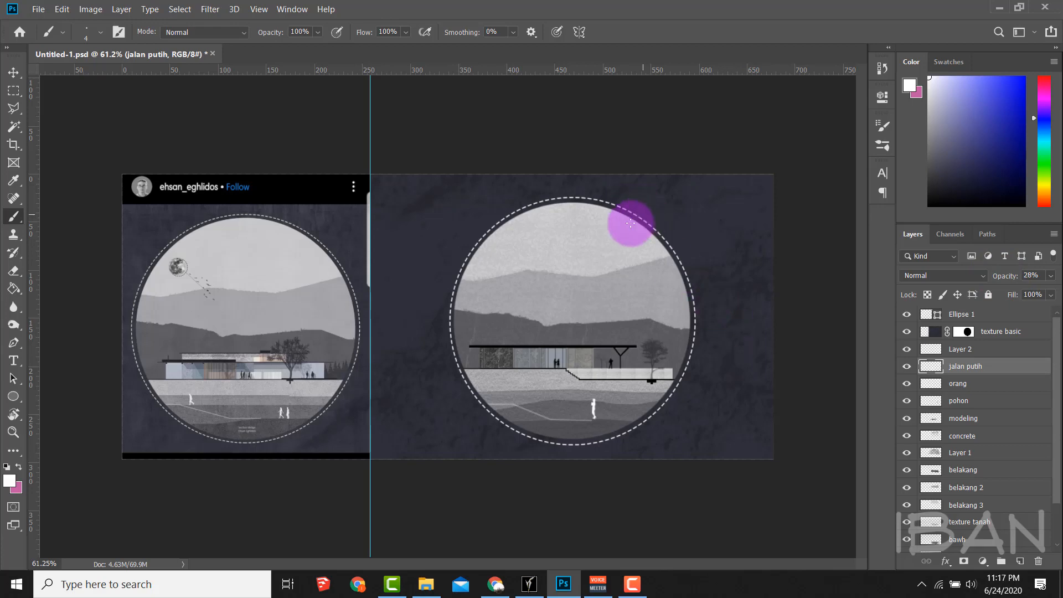
- Check the moon in the reference, then bring the moon_PNG51 image from the project folder in File Explorer into the Photoshop document
scroll(157, 304, up, 5)
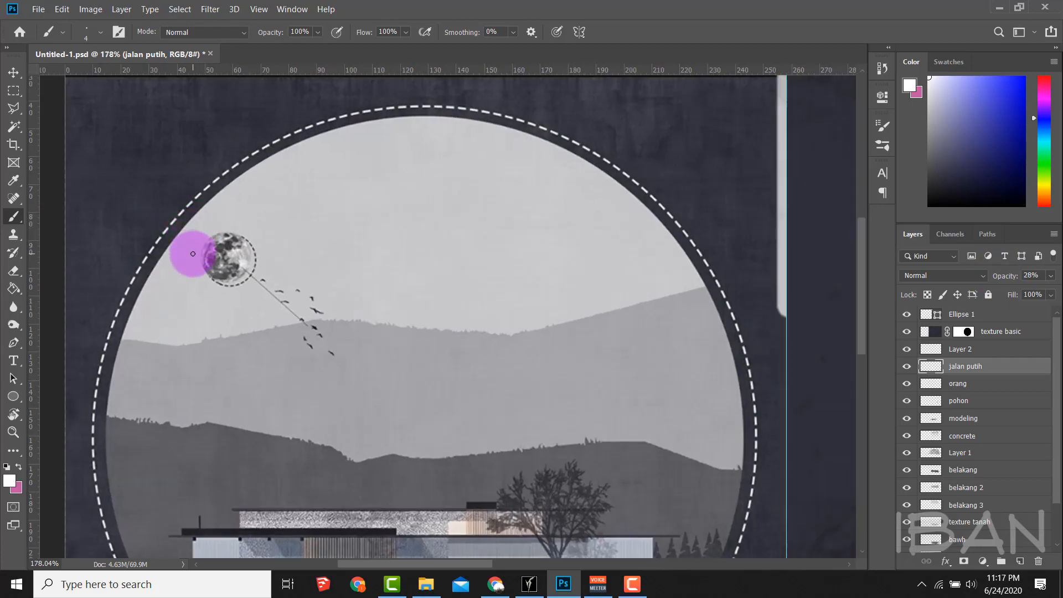
scroll(193, 254, down, 5)
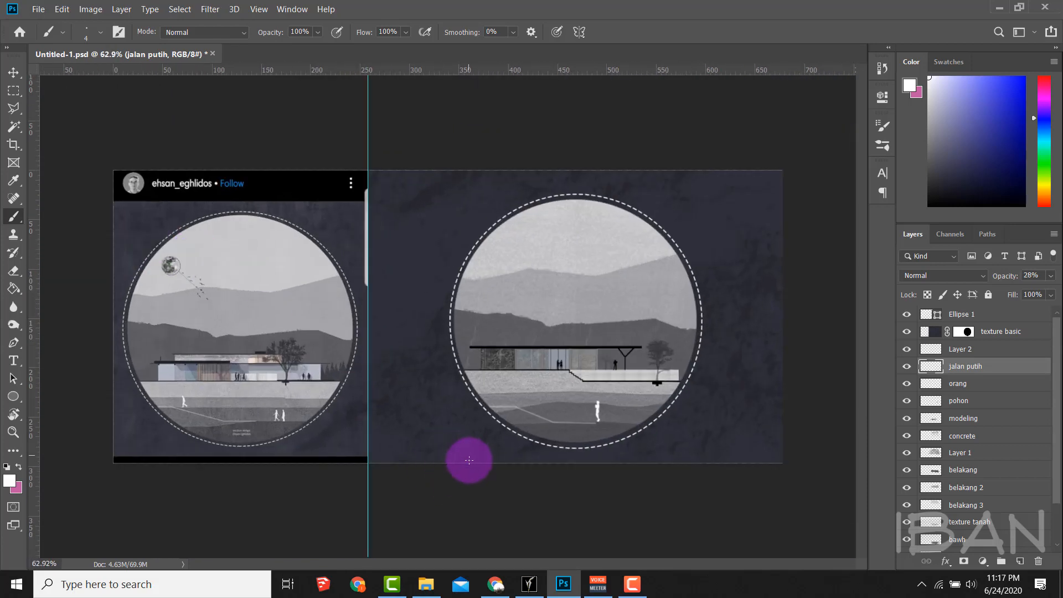
key(alt+Tab)
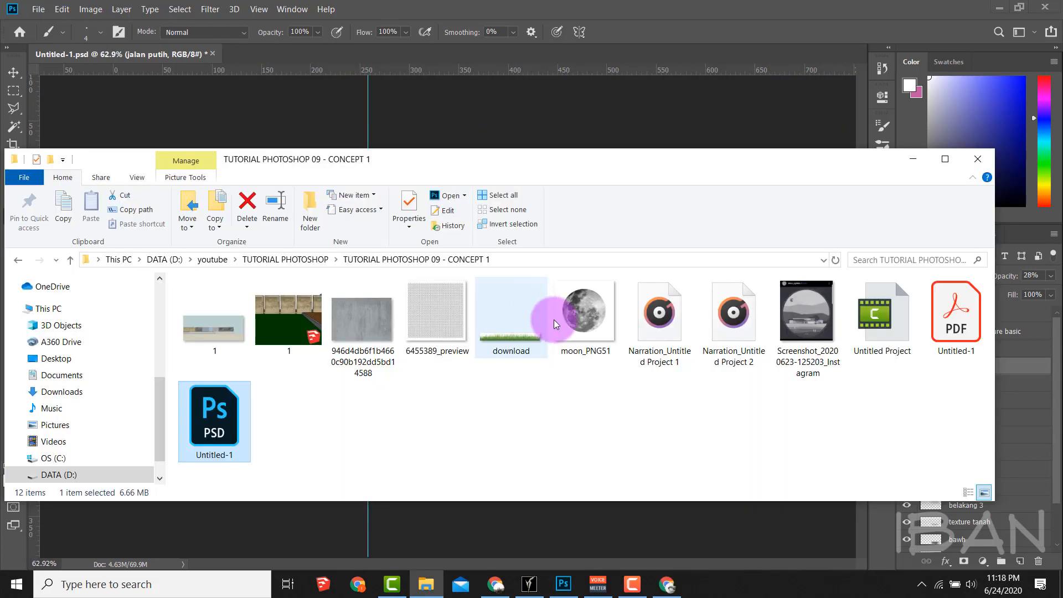
drag(583, 317, 536, 116)
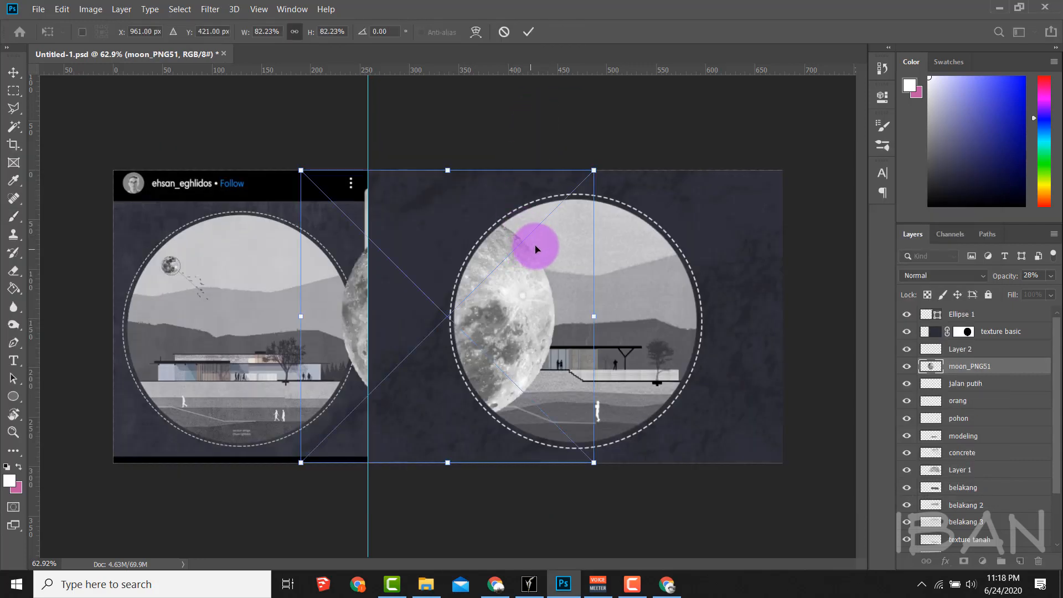
- Scale the moon down to a small disc in the upper-left sky of the new circle and set its layer opacity to 100%
drag(674, 184, 503, 361)
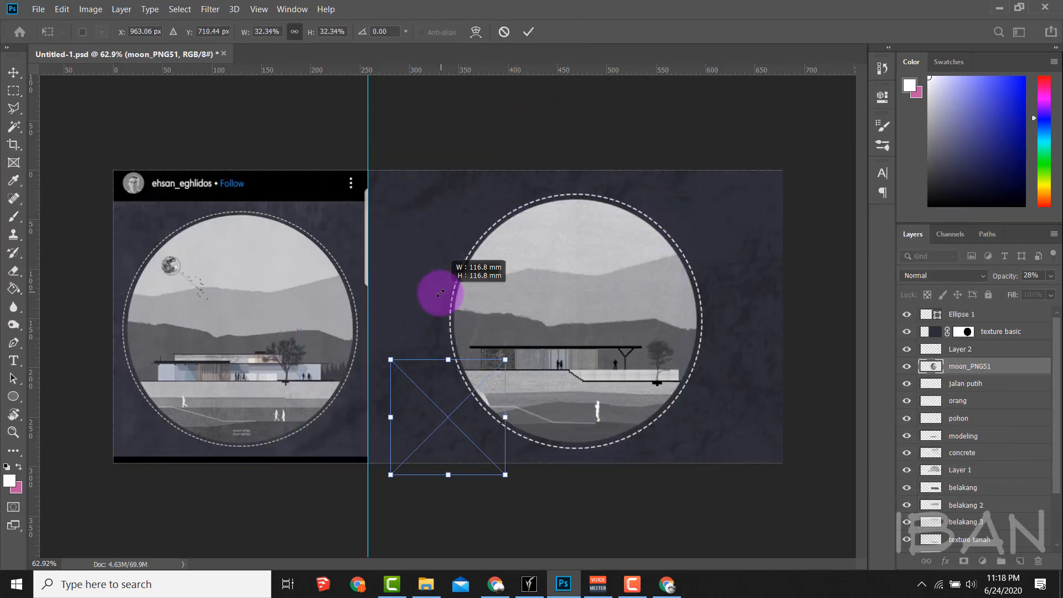
drag(464, 404, 538, 256)
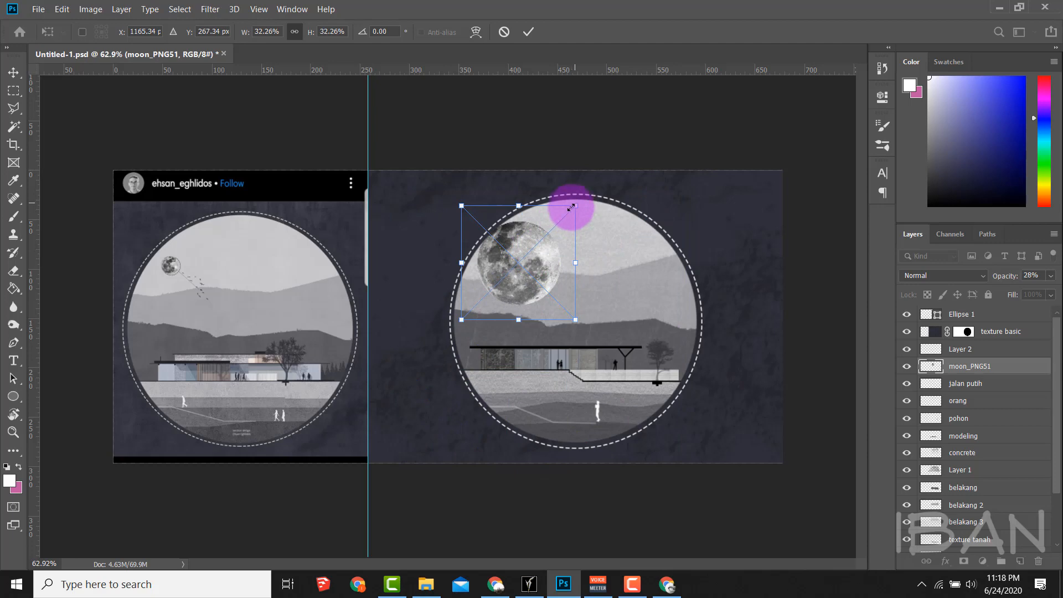
drag(572, 207, 512, 237)
scroll(533, 245, up, 2)
scroll(527, 220, down, 1)
key(Return)
scroll(512, 237, up, 5)
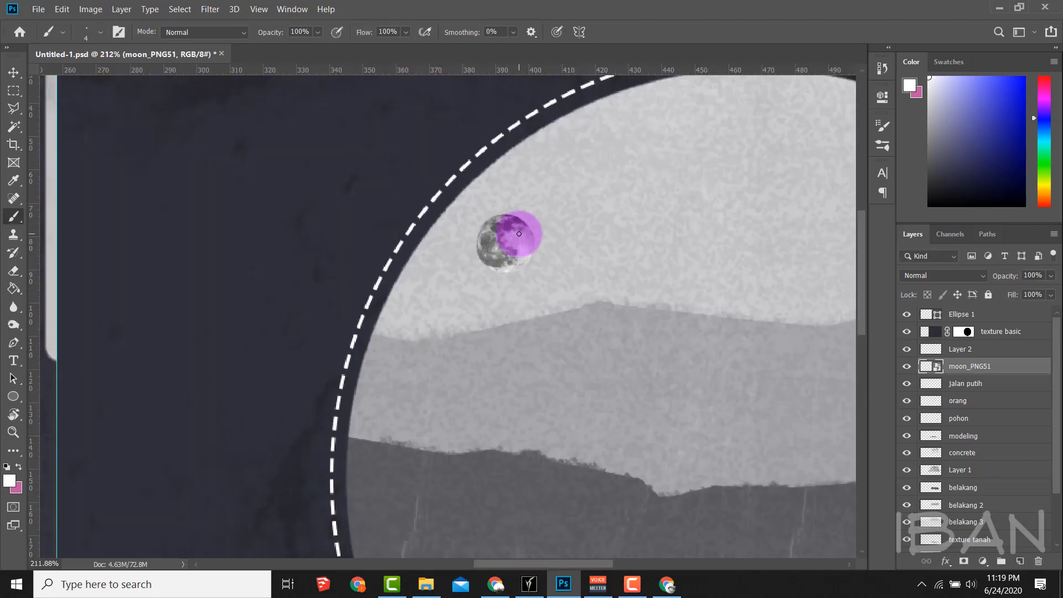
- Rasterize the moon_PNG51 layer
right_click(986, 366)
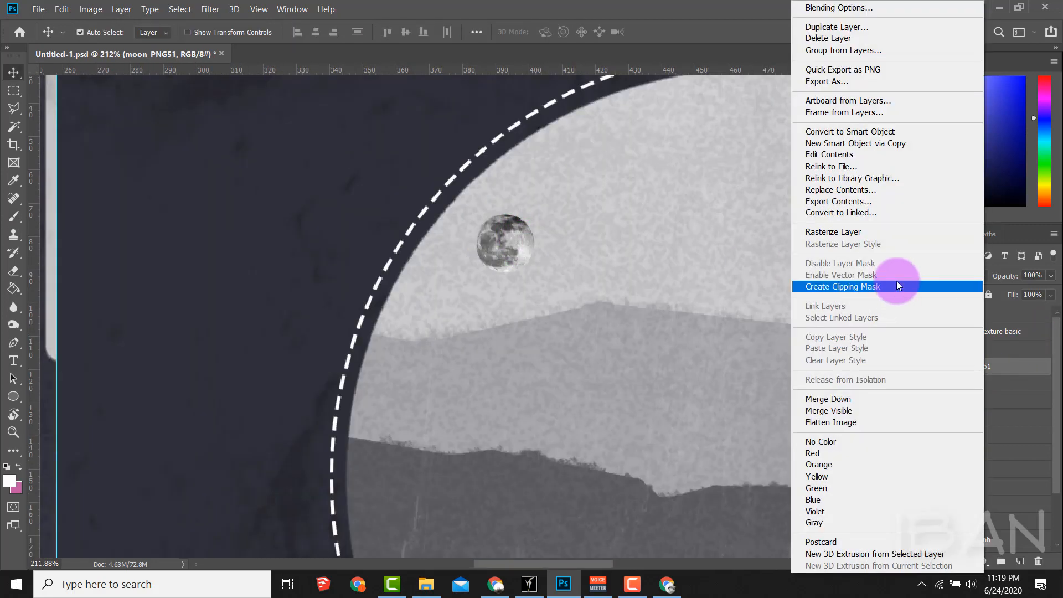
click(880, 232)
scroll(556, 302, down, 5)
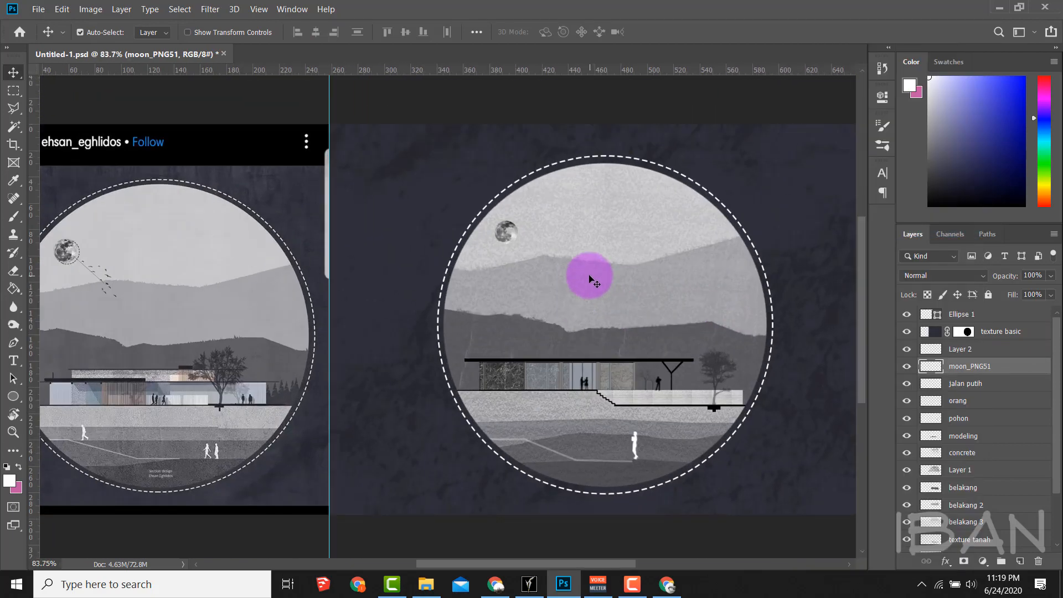
- Lower the moon layer's brightness to about -40 and raise its contrast to about 17 with Brightness/Contrast
scroll(658, 282, down, 2)
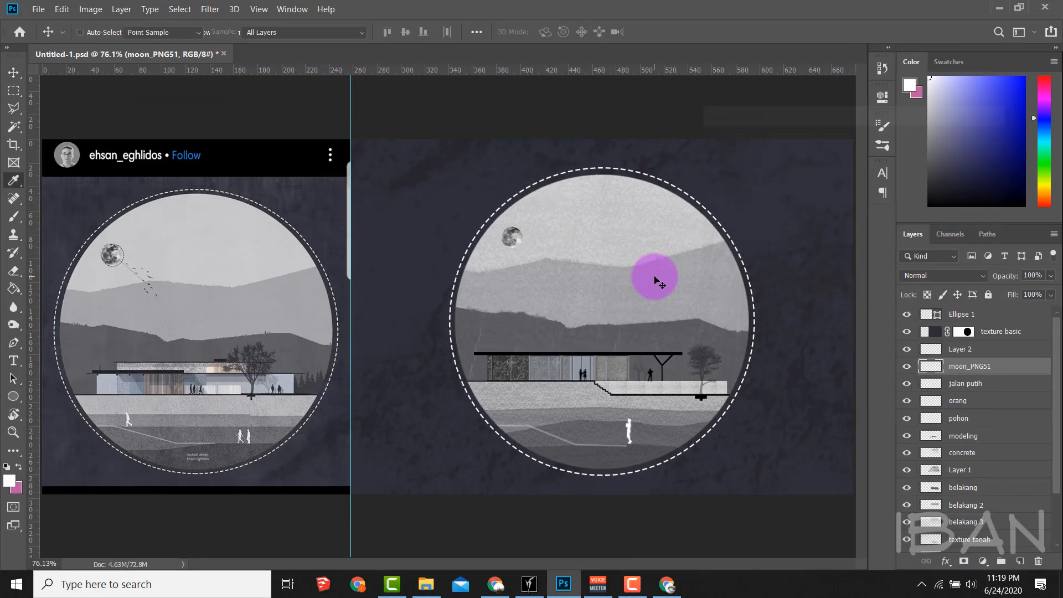
key(ctrl+u)
click(977, 161)
click(90, 9)
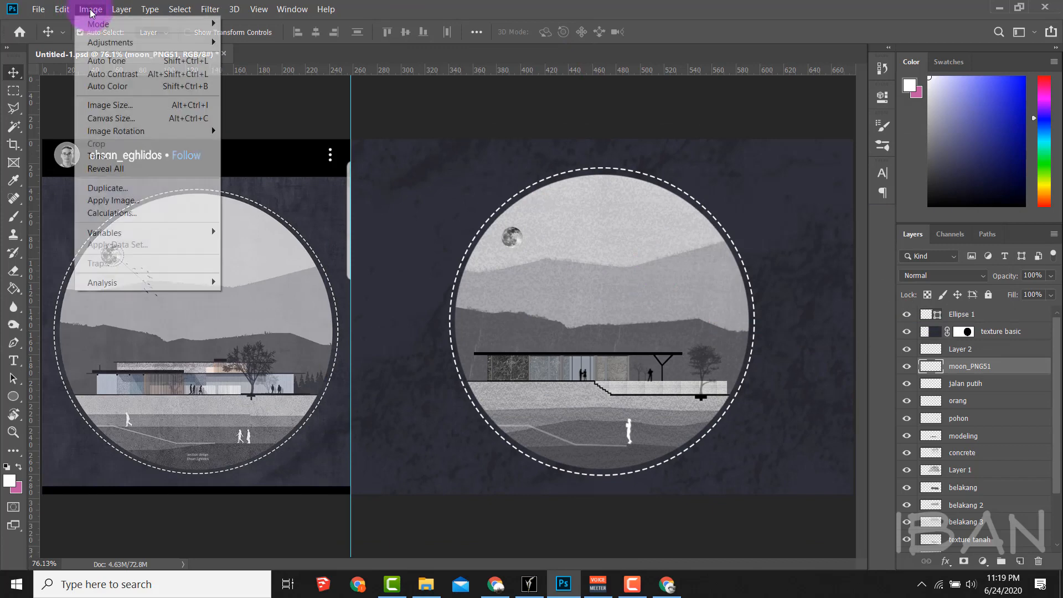
mouse_move(139, 42)
click(295, 43)
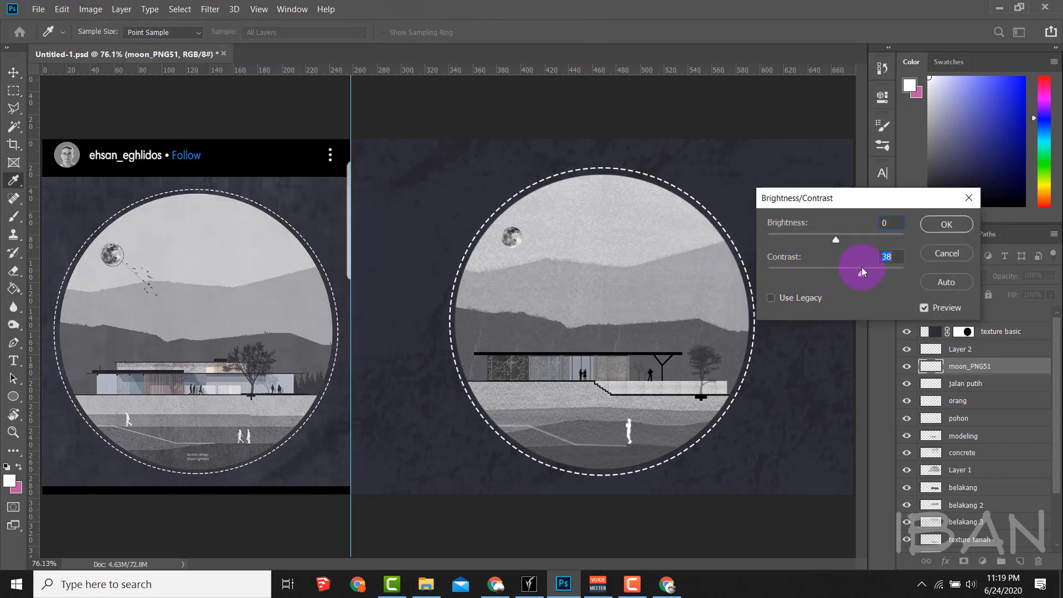
click(835, 241)
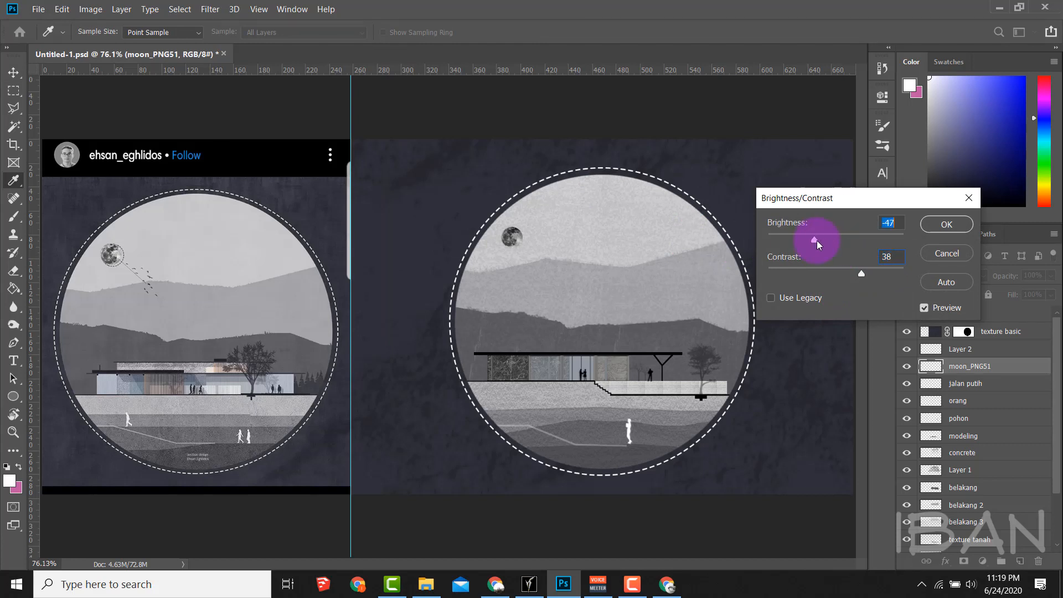
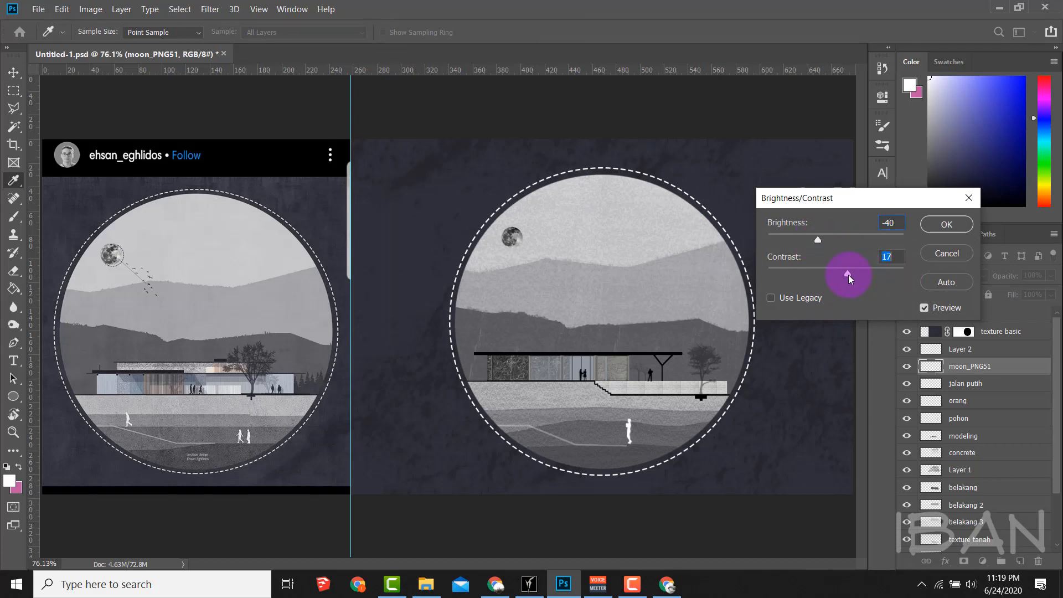
click(925, 225)
- Draw an unfilled circular ellipse shape about 51 px across with a black stroke, overlapping the moon
drag(524, 280, 47, 422)
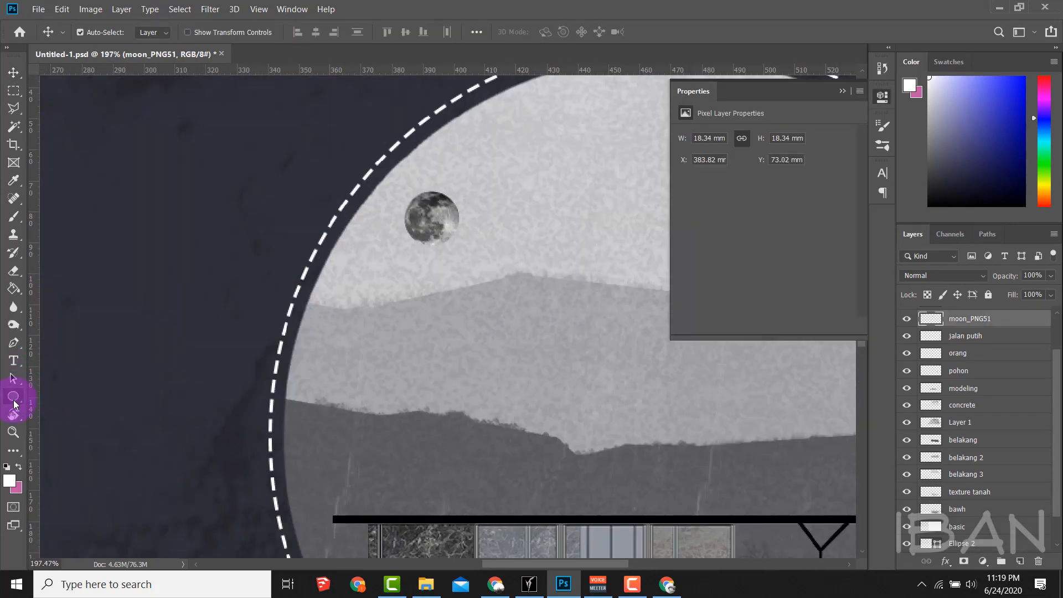
click(487, 193)
mouse_move(487, 194)
mouse_down()
mouse_move(427, 201)
mouse_move(487, 252)
mouse_move(478, 218)
mouse_up()
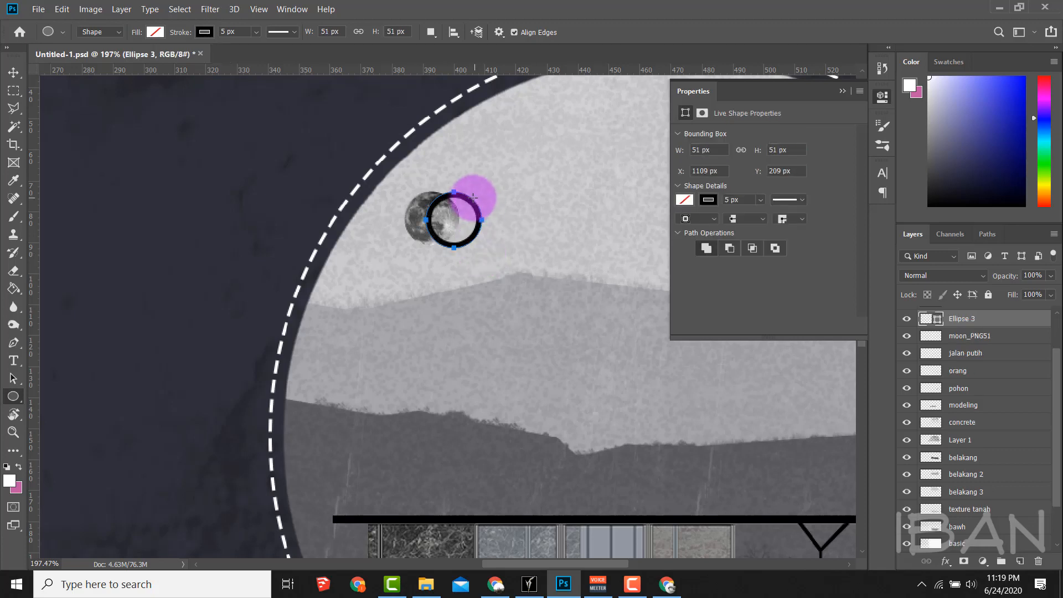
- Give the new ellipse a dashed stroke style and set its stroke width to 2 px
click(732, 199)
click(781, 201)
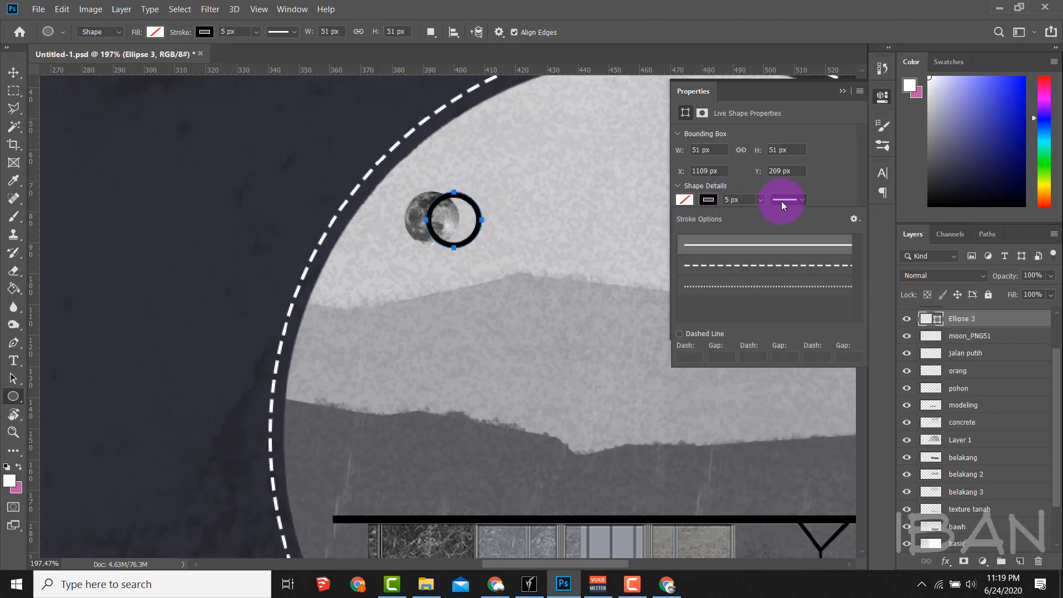
click(761, 280)
click(761, 266)
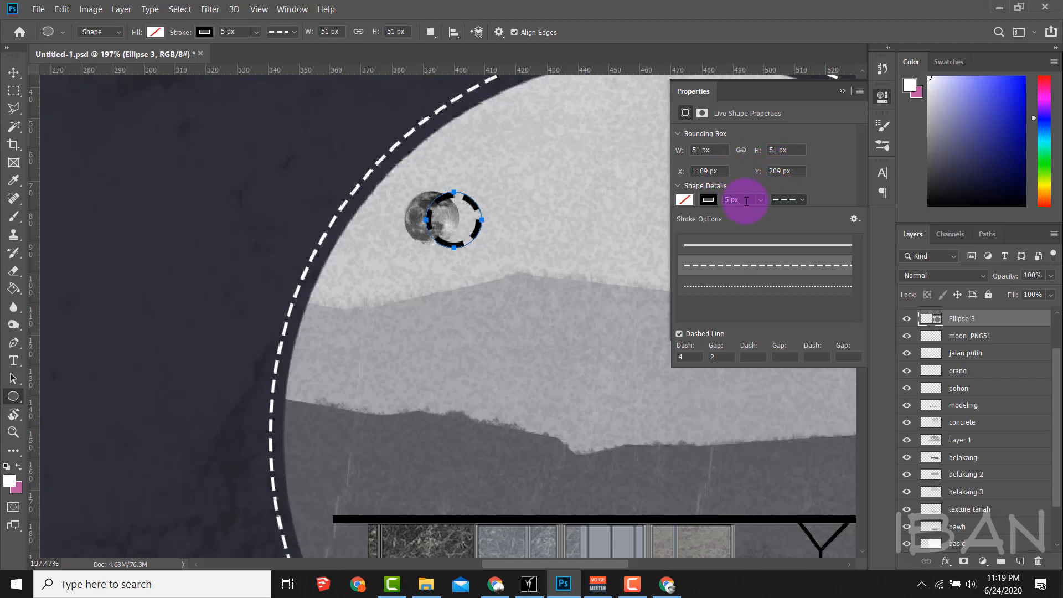
click(721, 202)
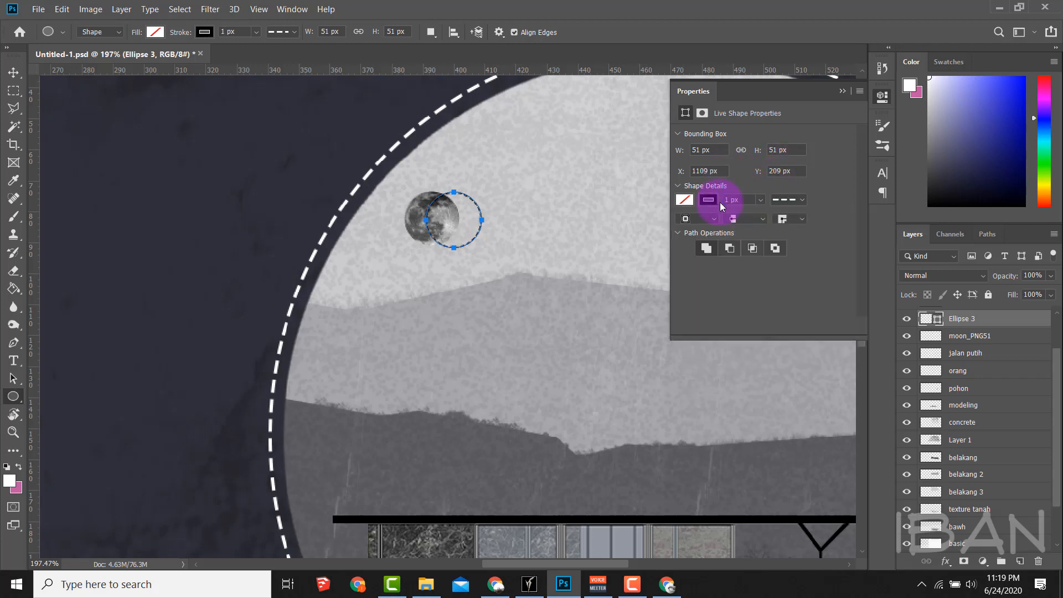
click(720, 202)
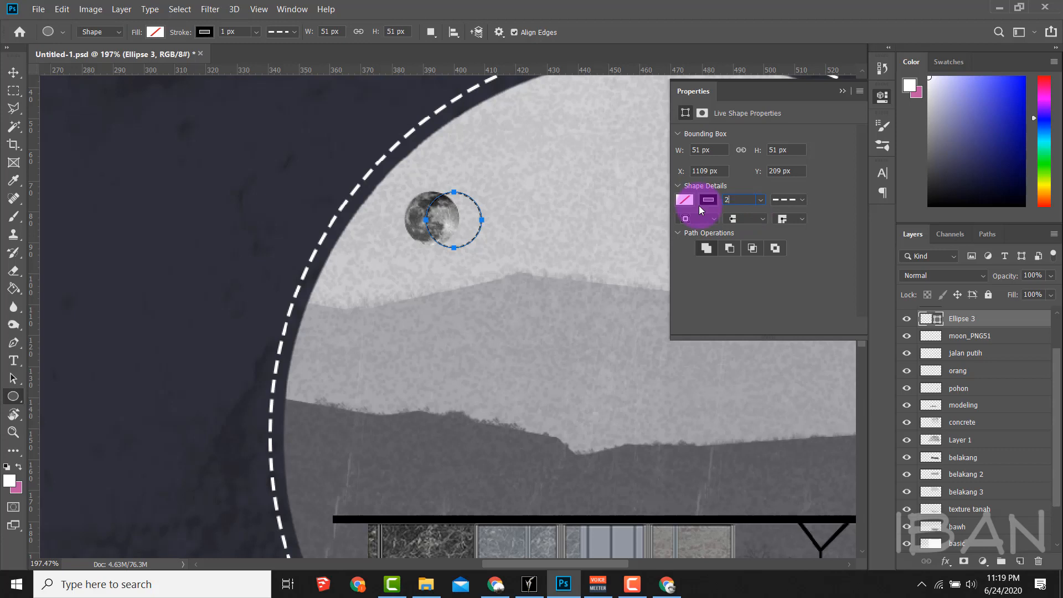
- Place the Ellipse 3 layer beneath the moon_PNG51 layer and shift the ring so it peeks out at the moon's lower right
key(ctrl+plus)
drag(973, 311, 969, 337)
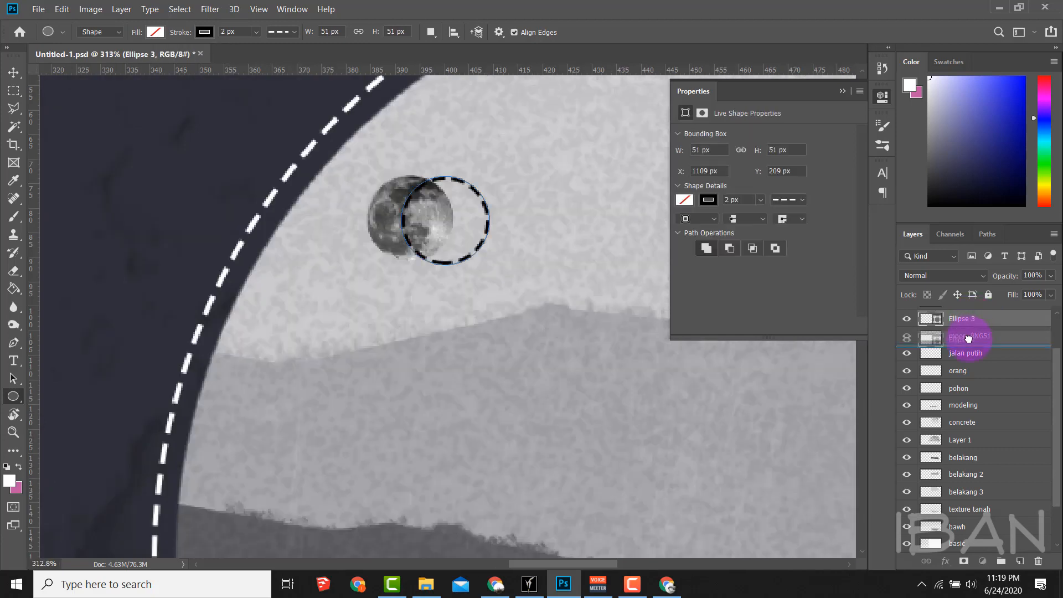
key(ctrl+t)
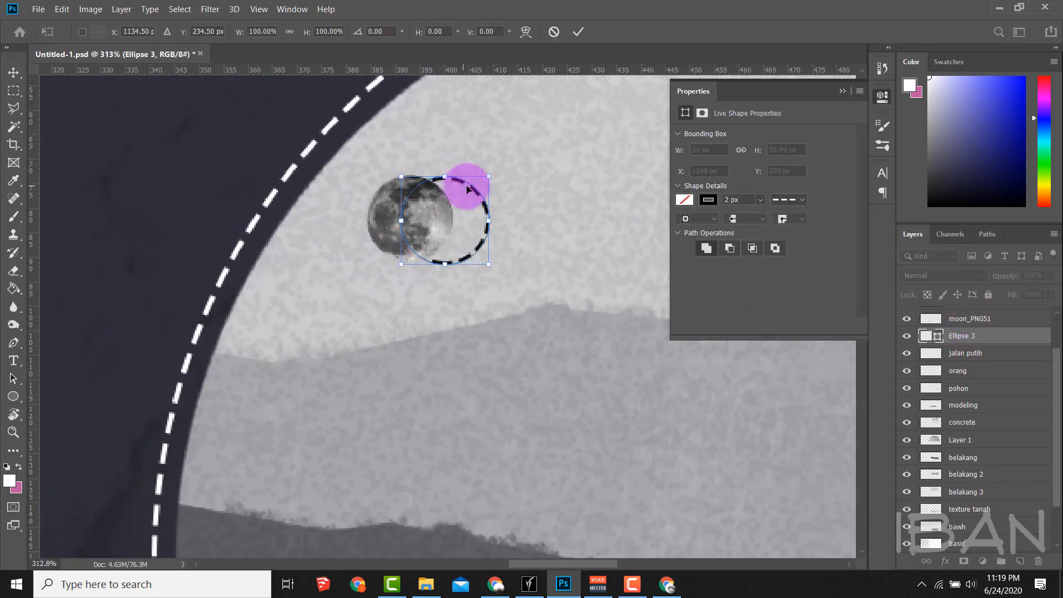
drag(468, 184, 455, 215)
- Apply the ring's new position and set its stroke width to 1.5 px
click(739, 209)
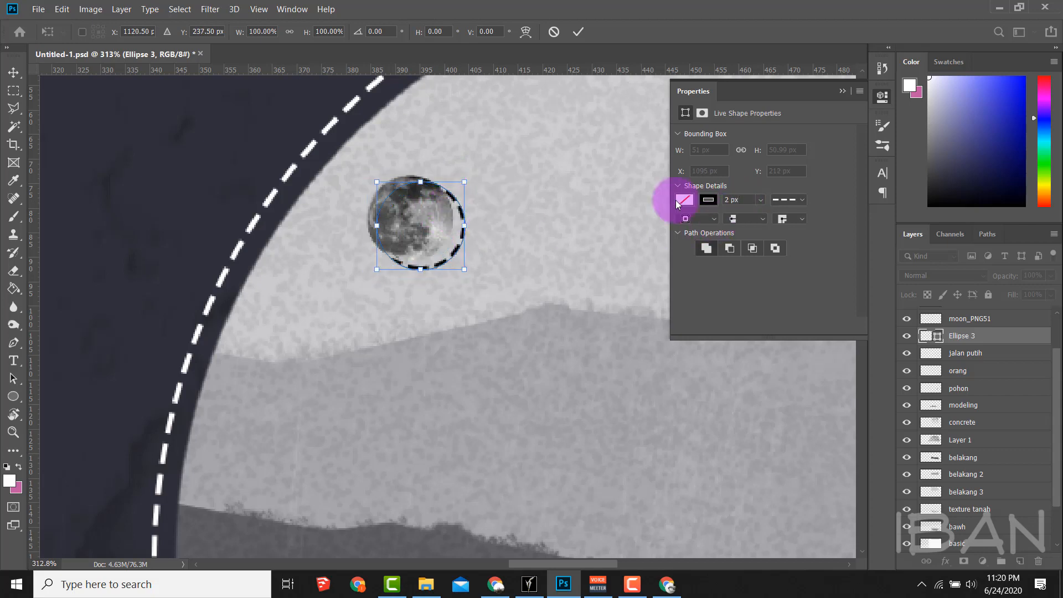
click(765, 200)
click(745, 202)
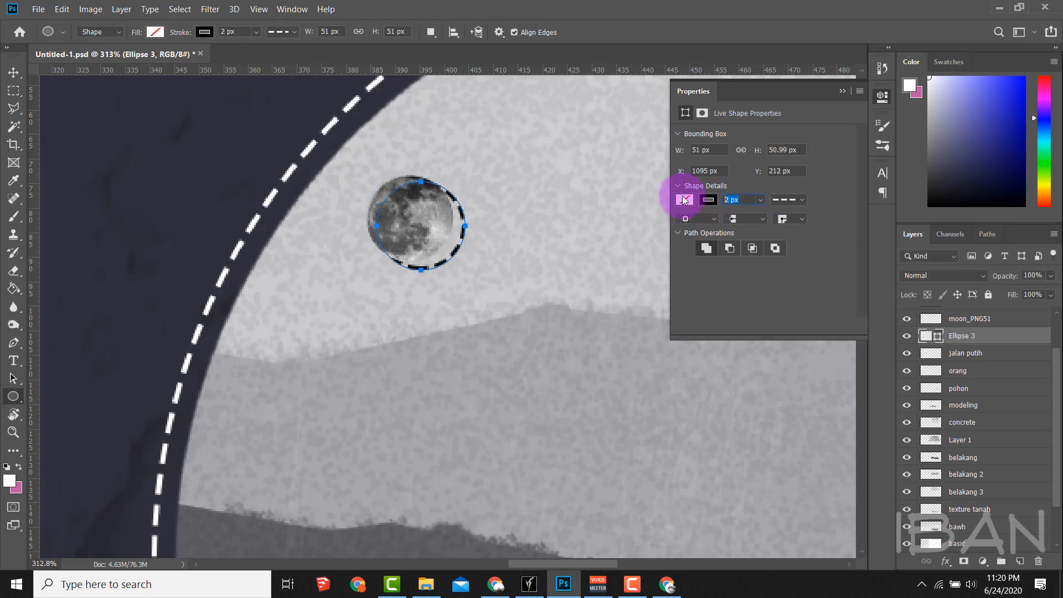
click(685, 201)
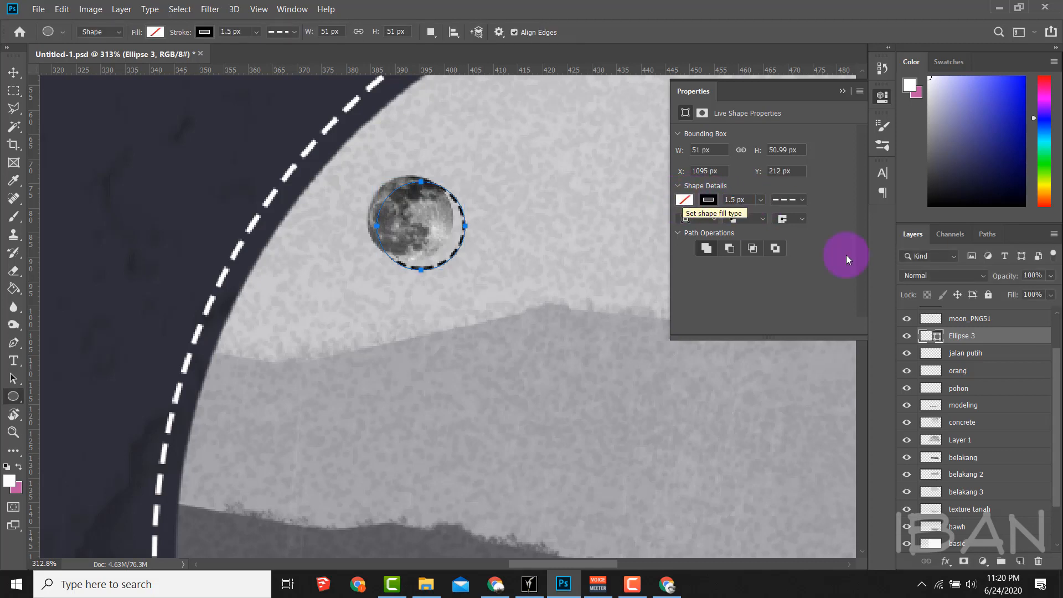
- Compare the dashed ring with the reference moon and set the Ellipse 3 layer's opacity to 54%
click(965, 352)
scroll(554, 242, down, 5)
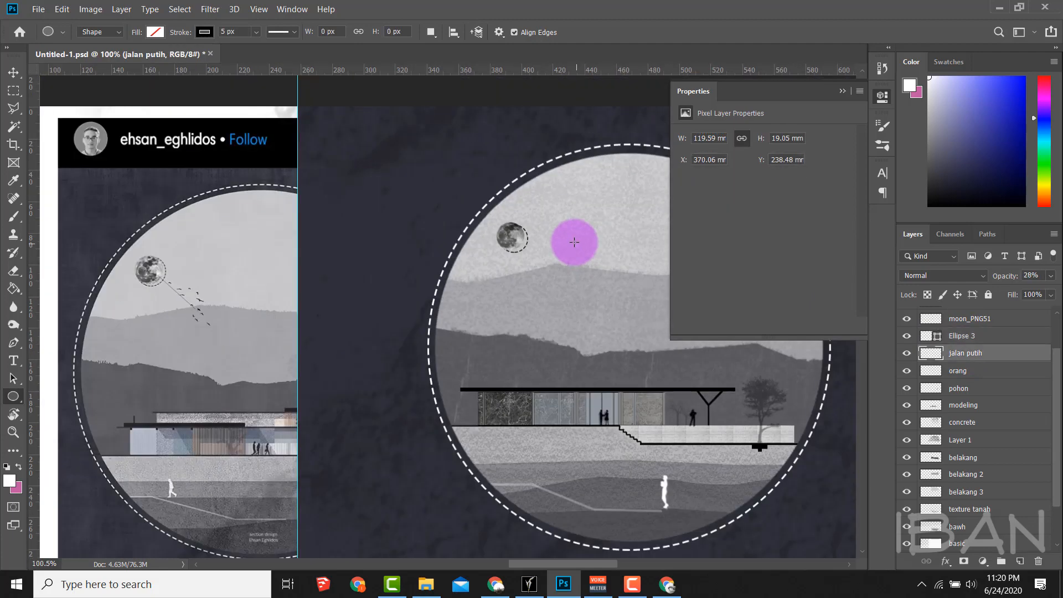
scroll(574, 242, up, 2)
scroll(185, 273, up, 5)
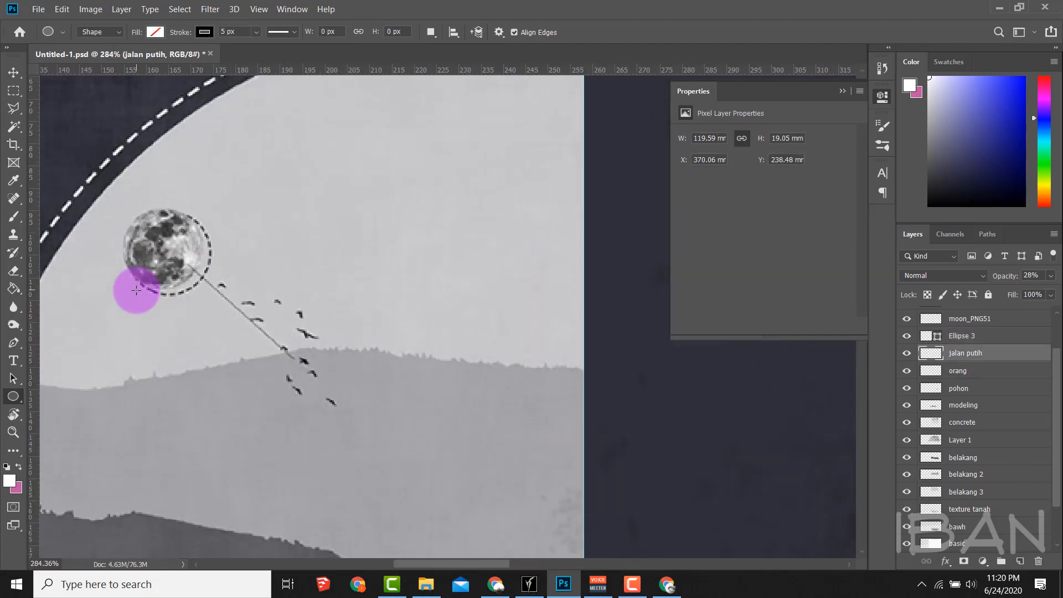
scroll(136, 289, down, 5)
scroll(562, 240, up, 6)
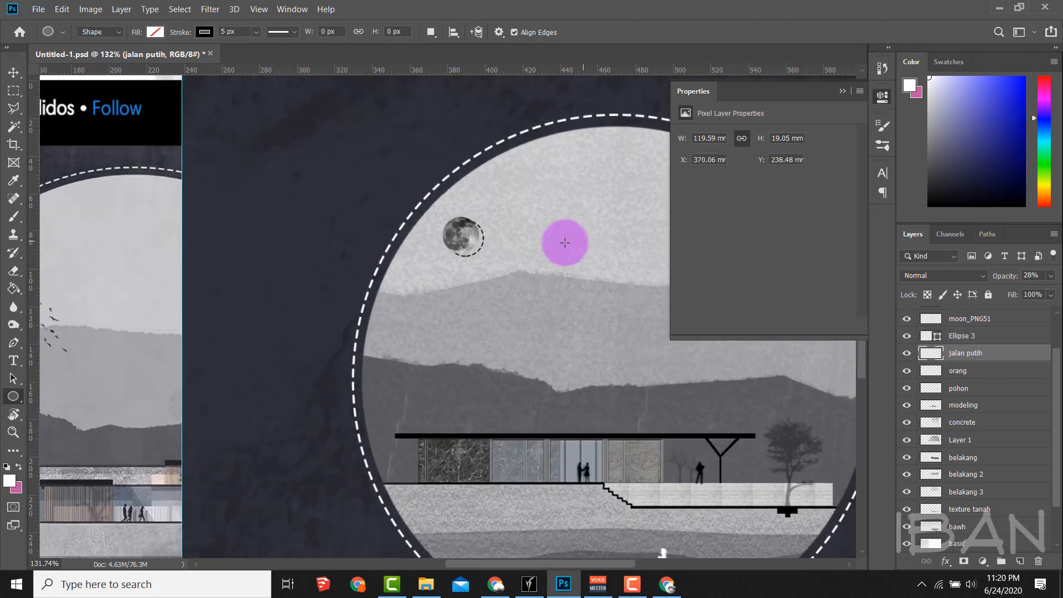
drag(474, 249, 480, 252)
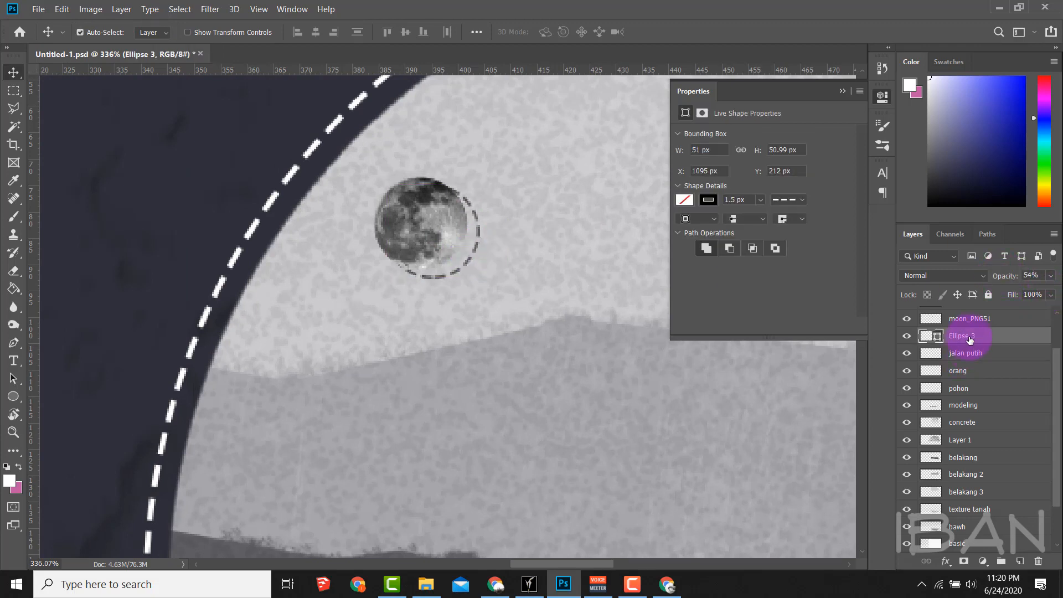
- Add a new layer above the moon_PNG51 layer and name it garis bulan
click(978, 318)
key(b)
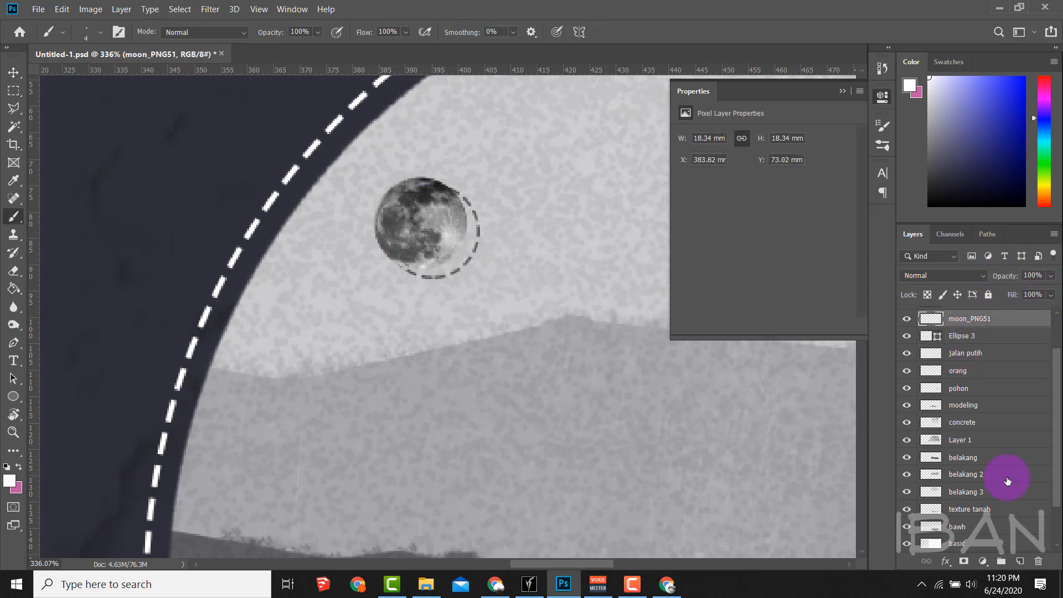
click(1022, 559)
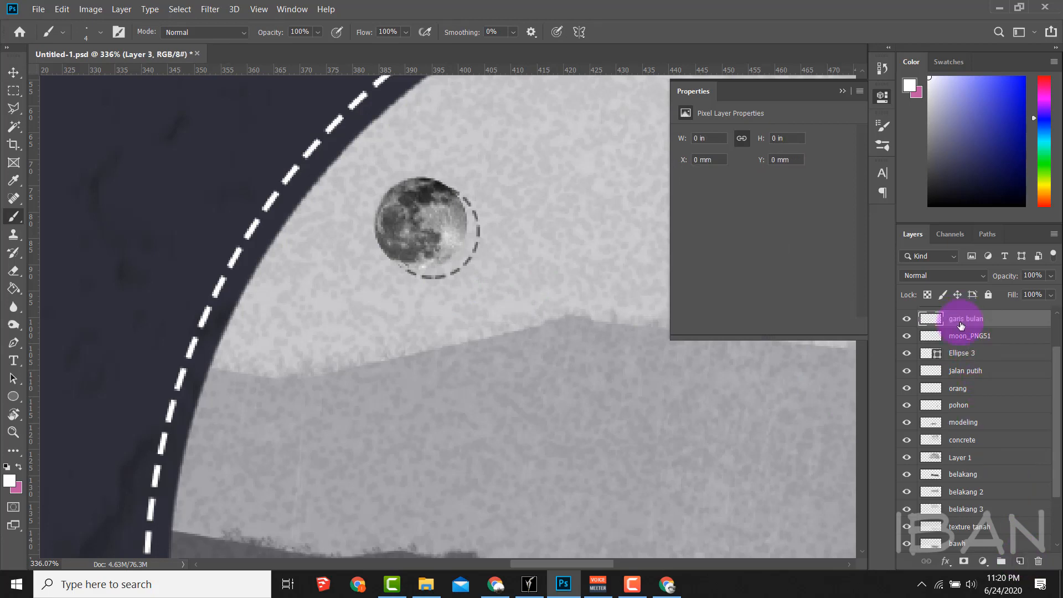
- Paint a straight white line from the moon diagonally down over the far mountain with a 1 px brush at 99% opacity
scroll(425, 268, down, 2)
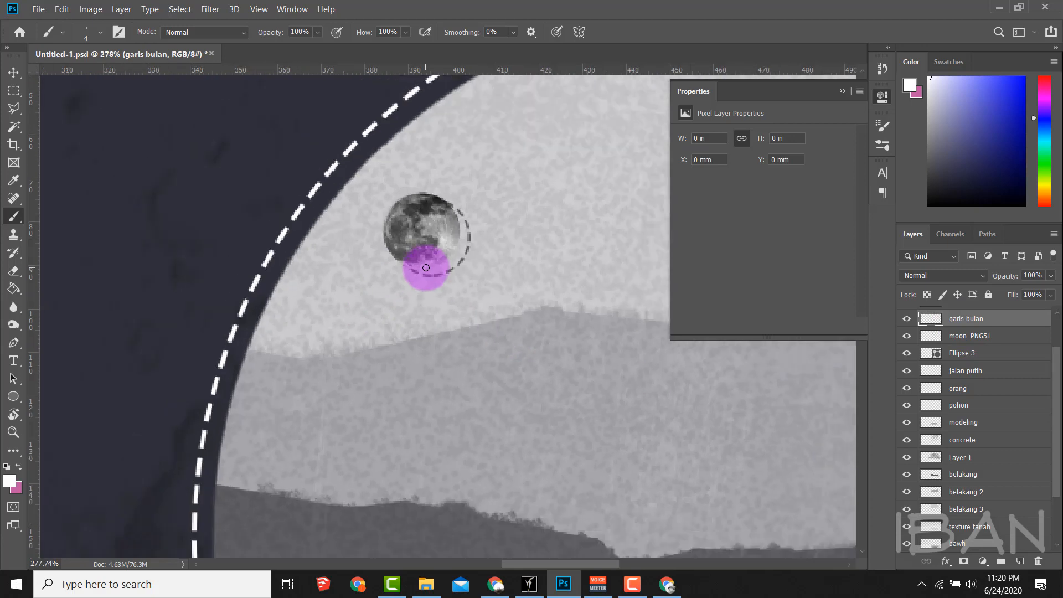
key(9)
key(9)
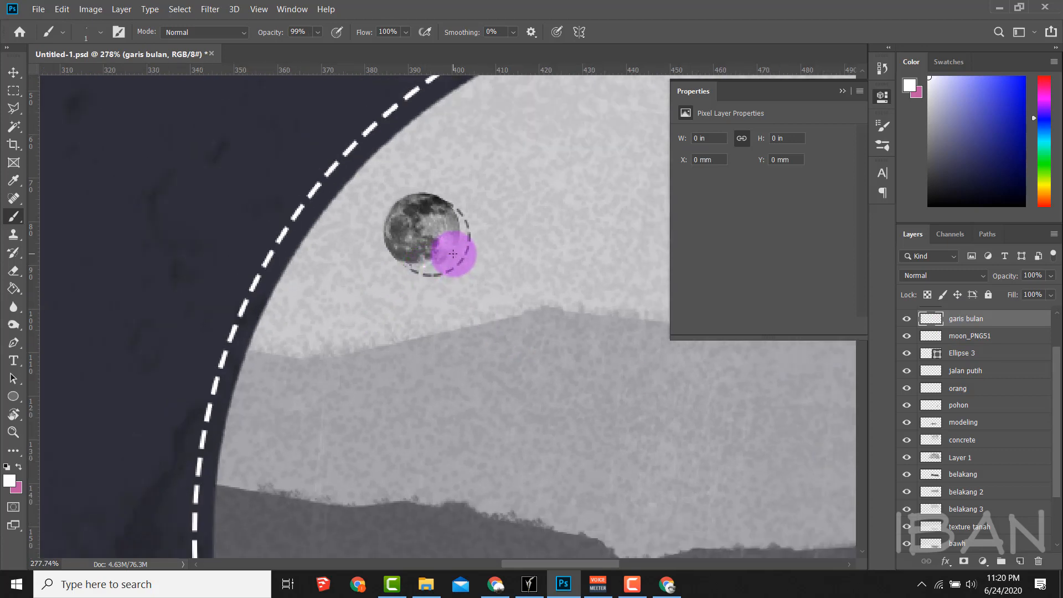
shift+click(622, 372)
scroll(602, 361, down, 12)
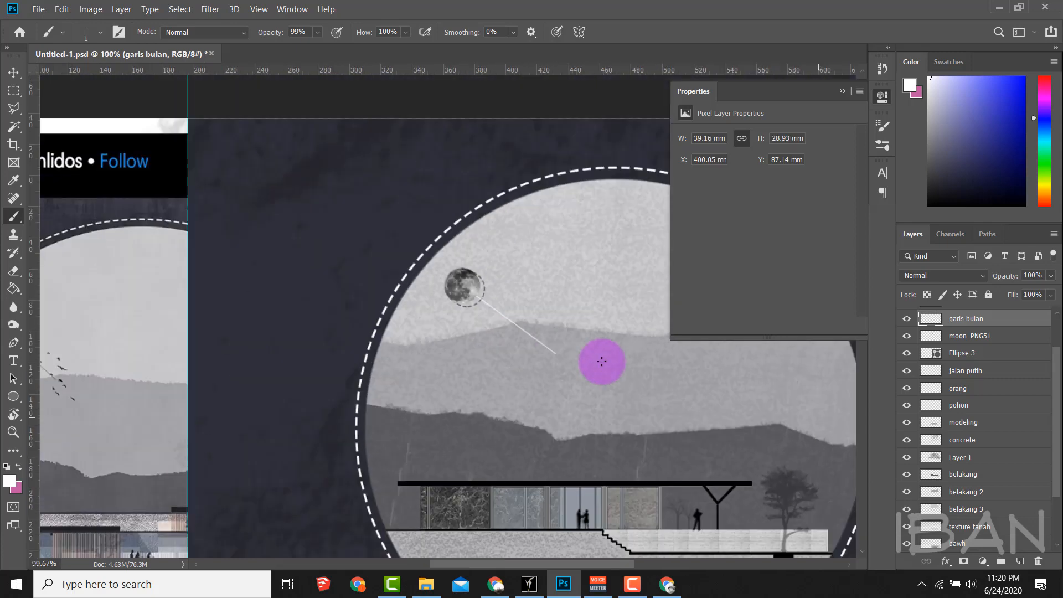
scroll(602, 361, up, 3)
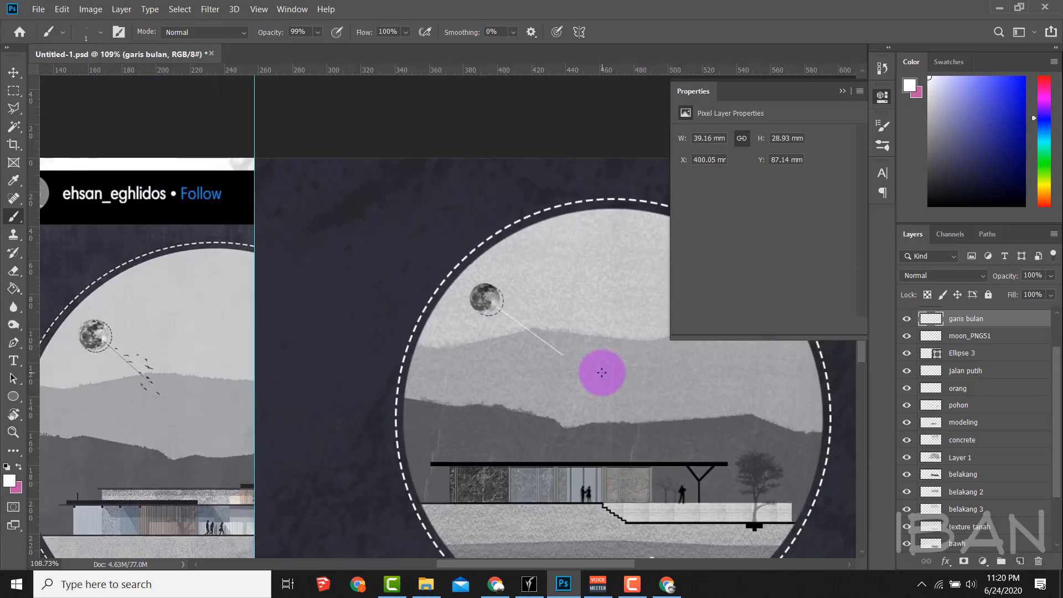
scroll(613, 339, down, 1)
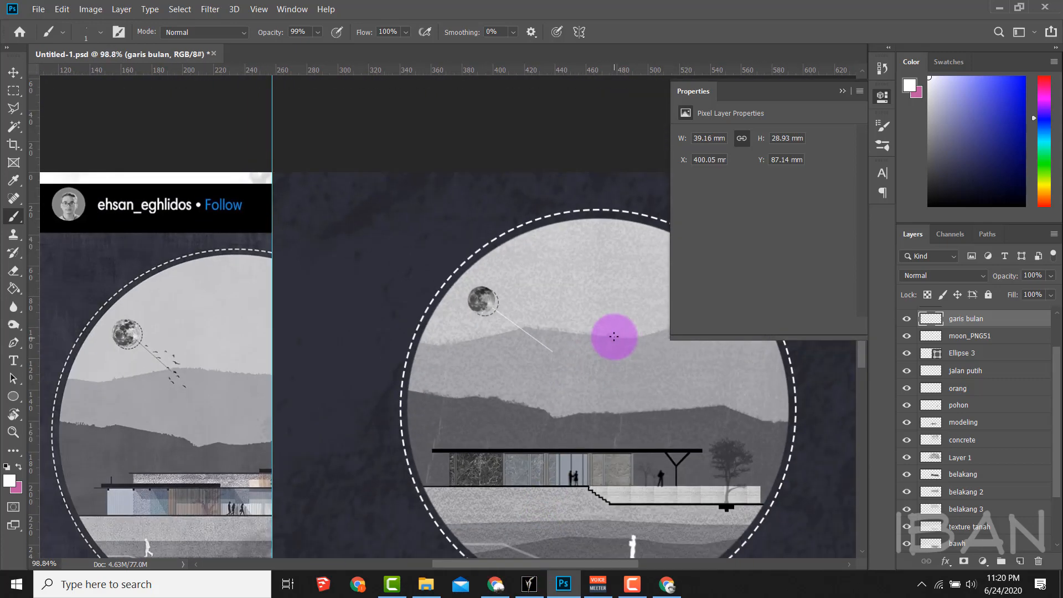
- Bring the birds image named unnamed from the project folder in File Explorer into the Photoshop document, placing it over the sky near the moon
click(667, 585)
click(426, 584)
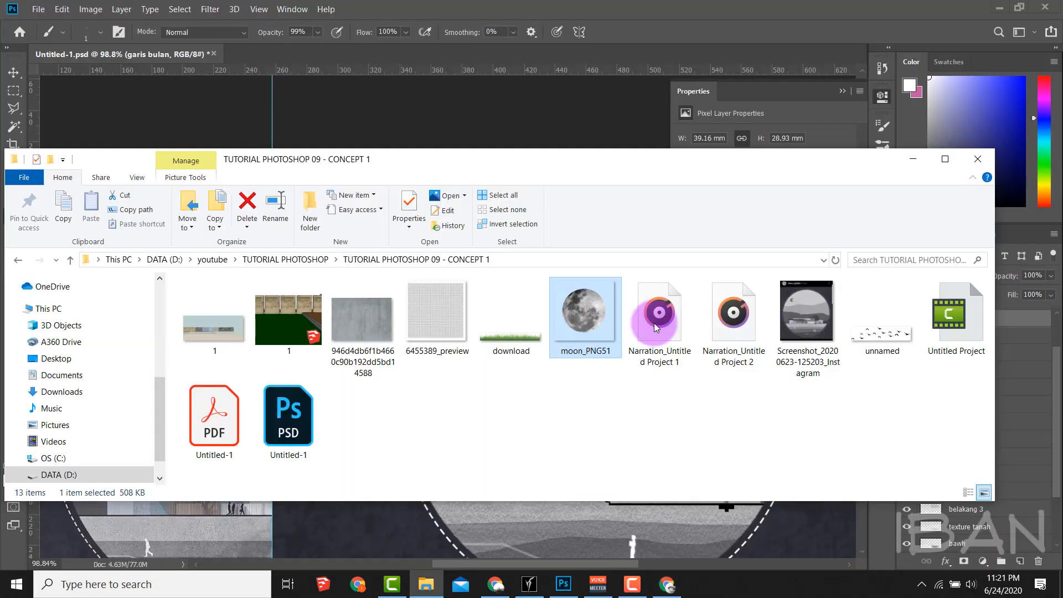
click(882, 332)
drag(882, 339, 648, 500)
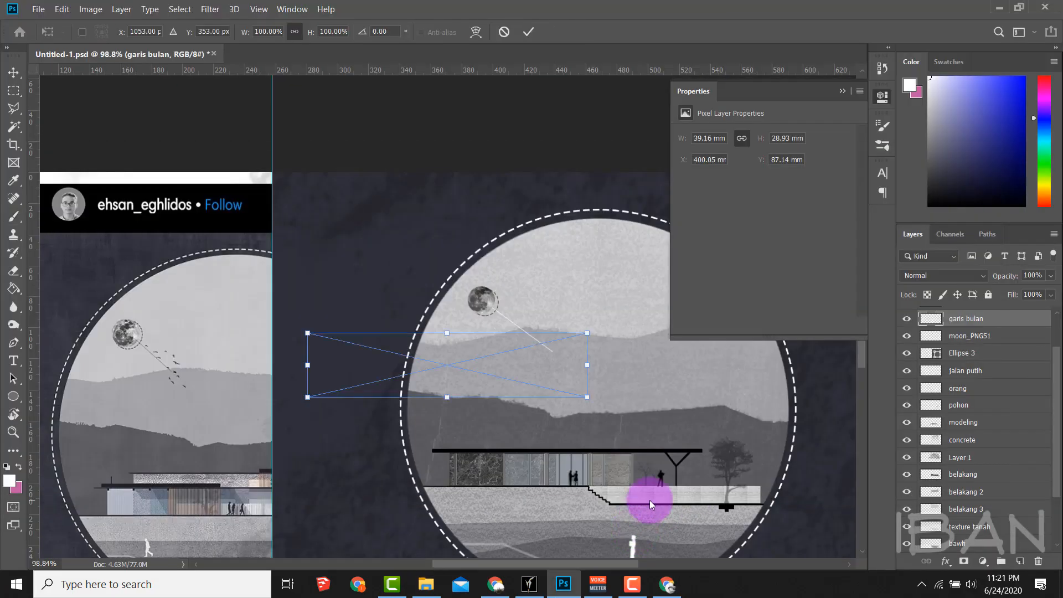
drag(532, 366, 612, 332)
key(Return)
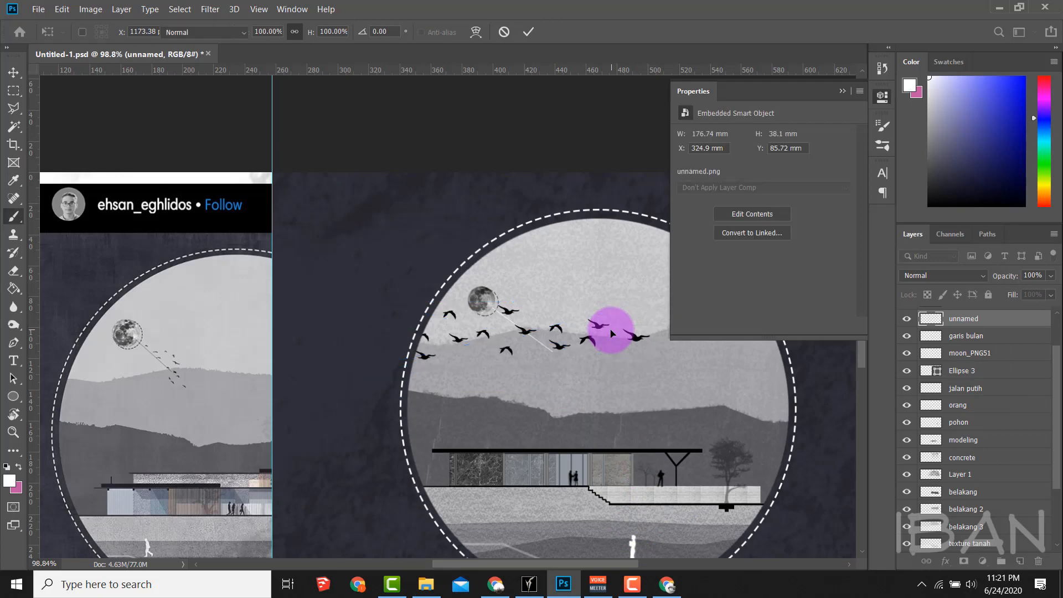
- Turn the birds white by raising their lightness to the maximum with Hue/Saturation
key(ctrl+u)
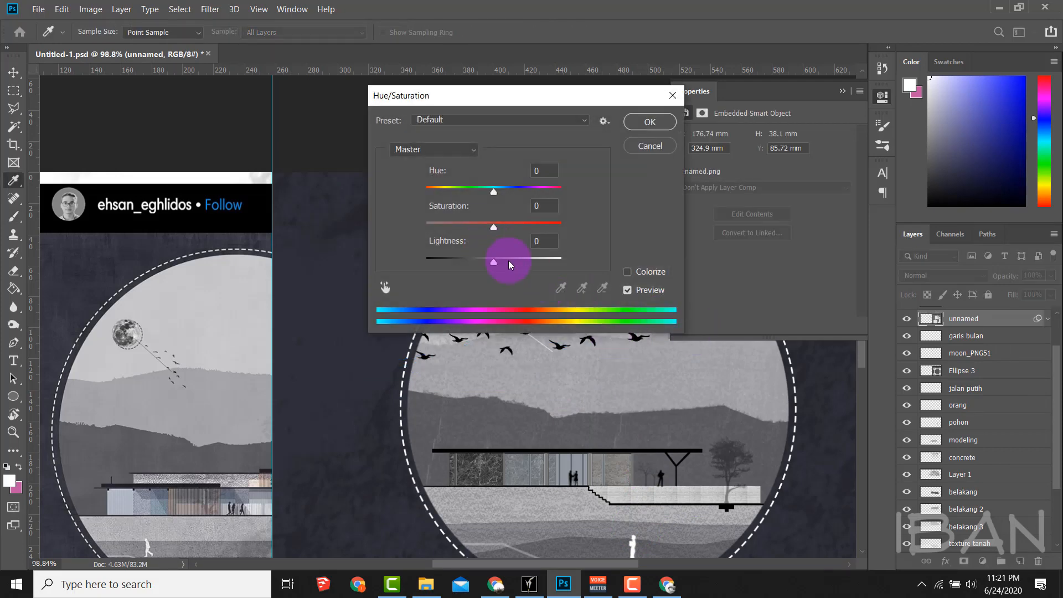
drag(508, 260, 564, 258)
click(649, 121)
- Dismiss the smart filter notice and rasterize the birds layer named unnamed
scroll(584, 301, up, 2)
key(ctrl+t)
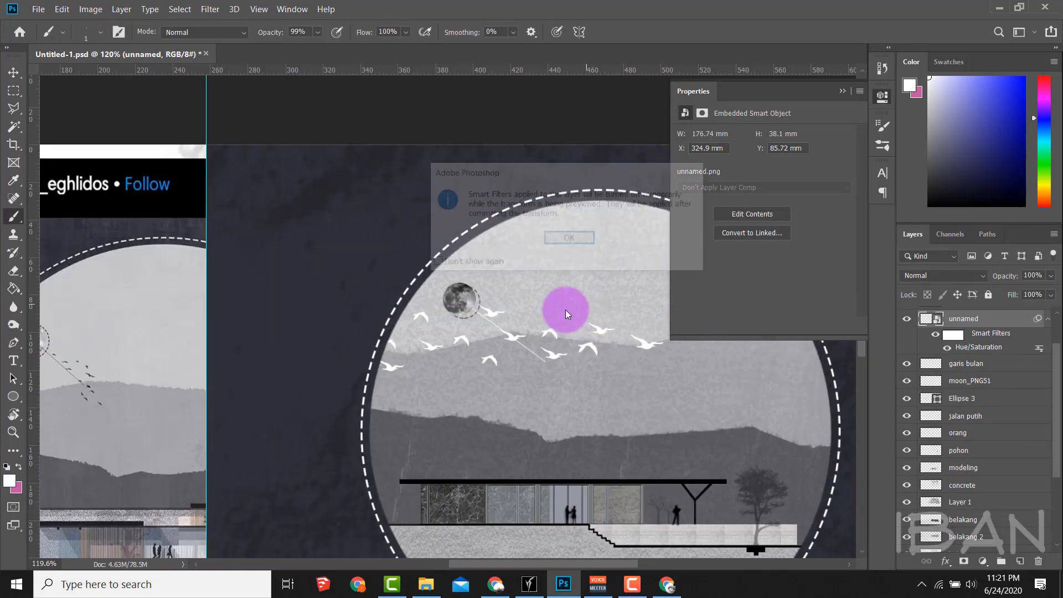
click(559, 242)
drag(986, 340, 969, 324)
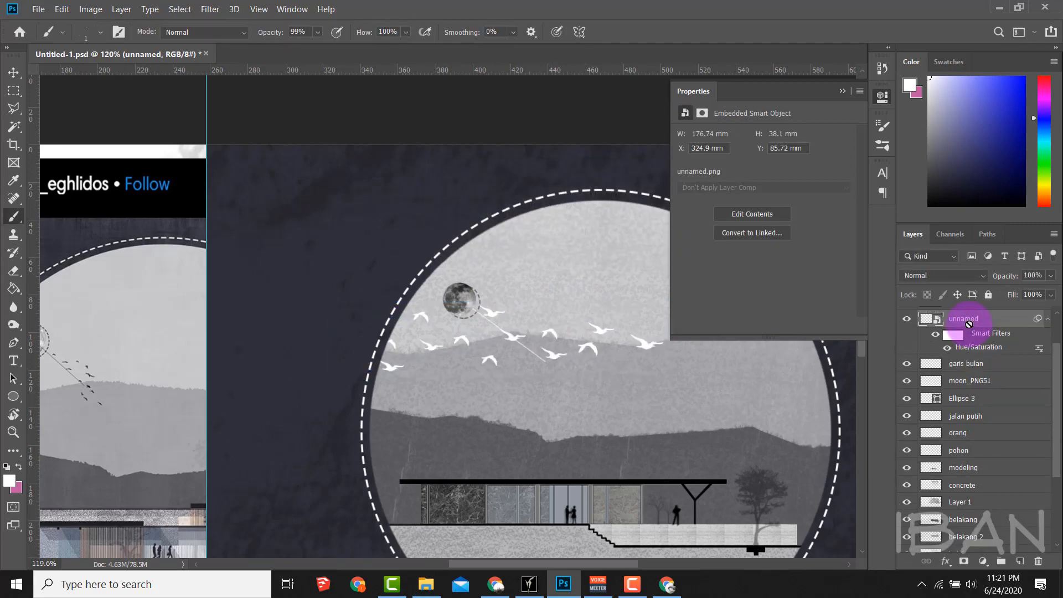
right_click(969, 319)
click(825, 232)
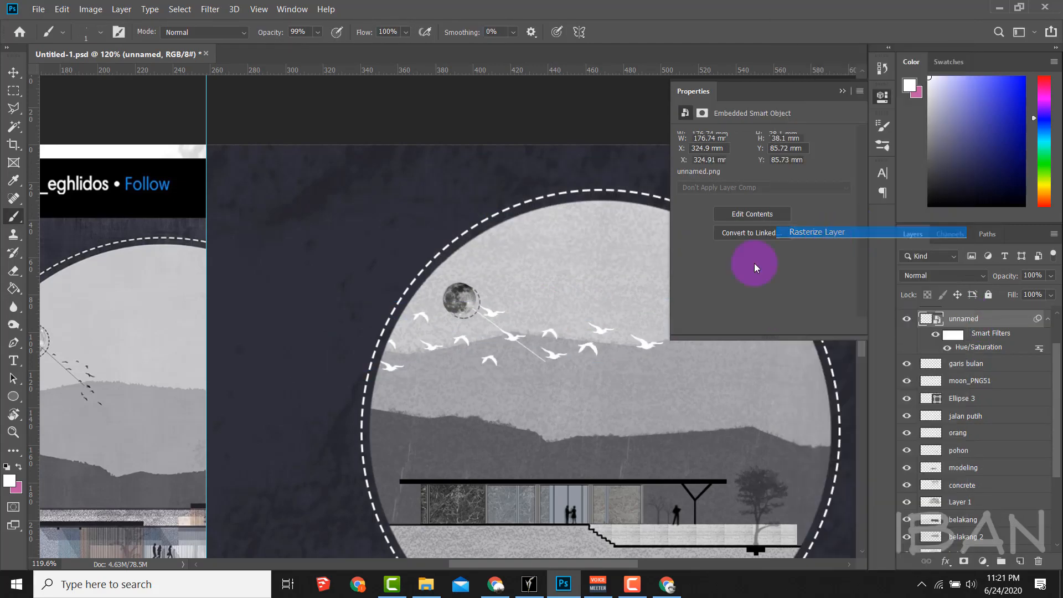
- Scale the flock of birds down to about 69 by 15 mm and position it around the lower end of the moon's line
key(ctrl+t)
mouse_move(331, 302)
mouse_down()
mouse_move(563, 360)
mouse_move(546, 339)
mouse_move(572, 349)
mouse_move(594, 334)
mouse_move(548, 364)
mouse_move(586, 368)
mouse_move(580, 373)
mouse_move(589, 352)
mouse_up()
scroll(545, 366, up, 2)
key(Return)
key(b)
scroll(589, 352, up, 3)
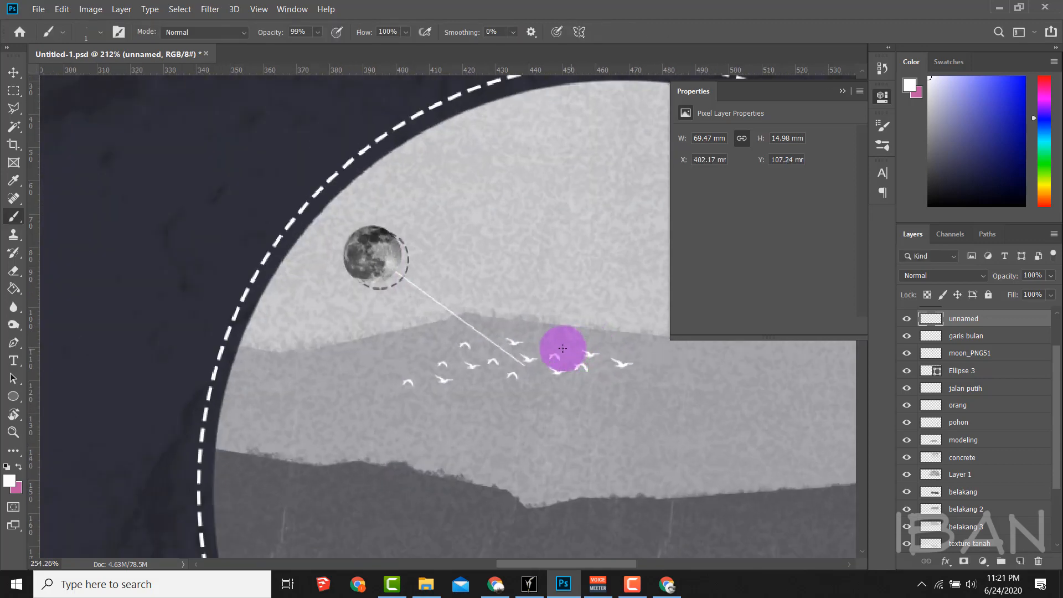
- Erase several individual birds from the flock on the unnamed layer, including the rightmost one, to thin it out
key(e)
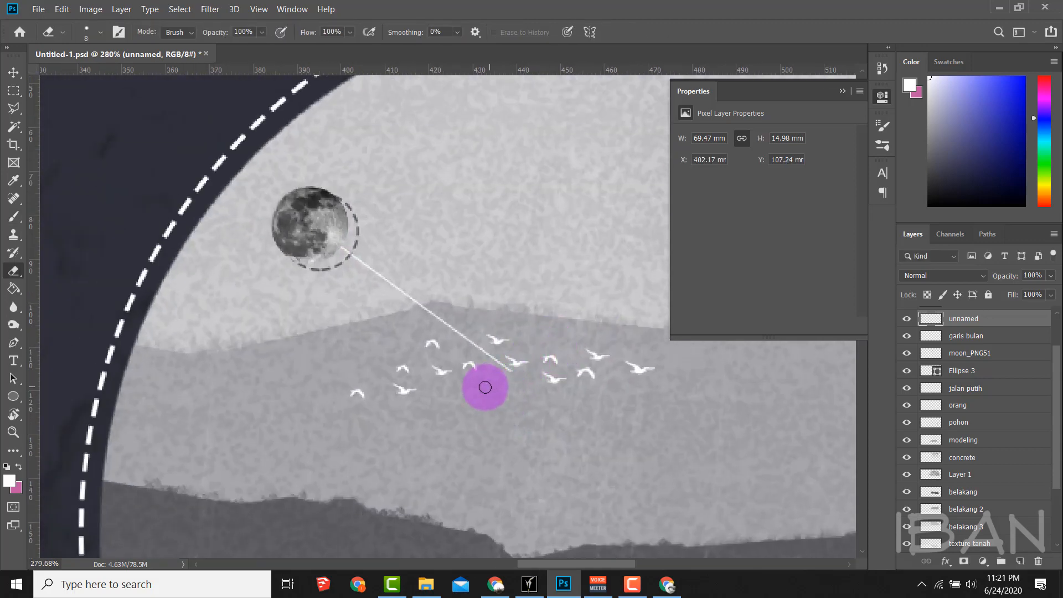
drag(408, 368, 423, 351)
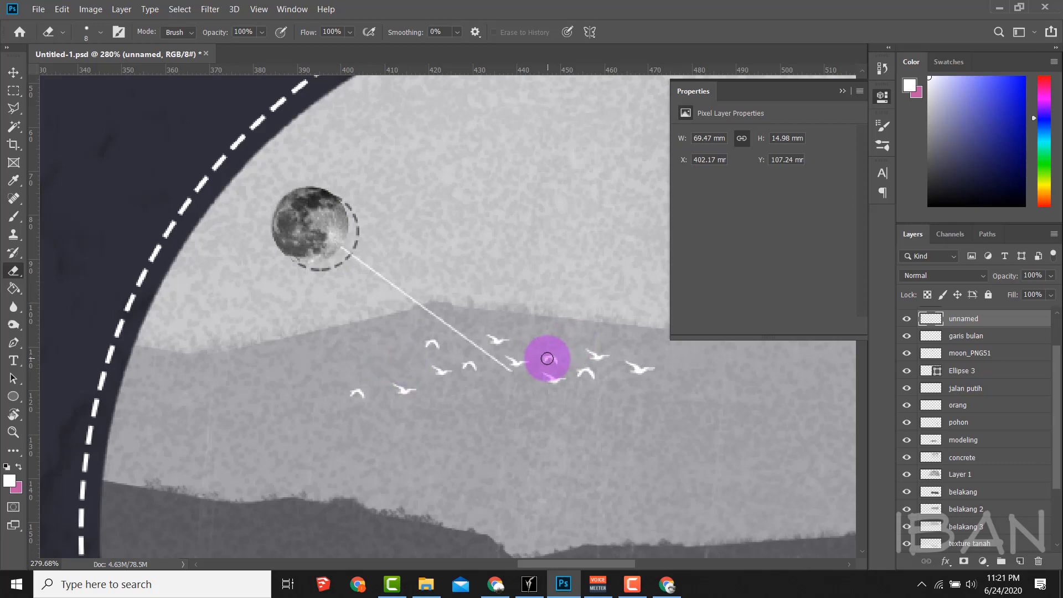
drag(504, 338, 482, 333)
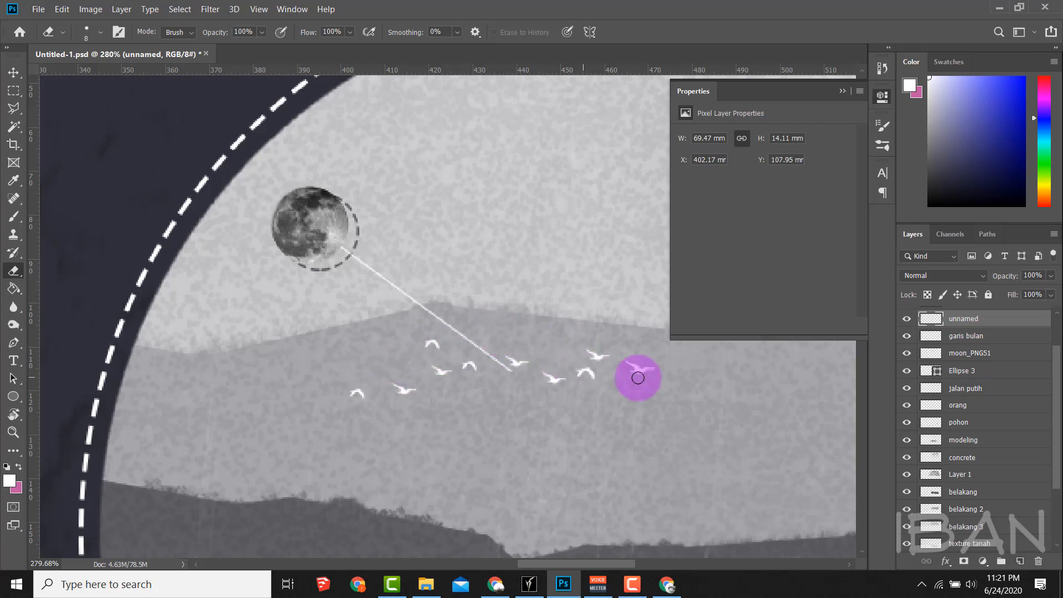
scroll(493, 316, down, 10)
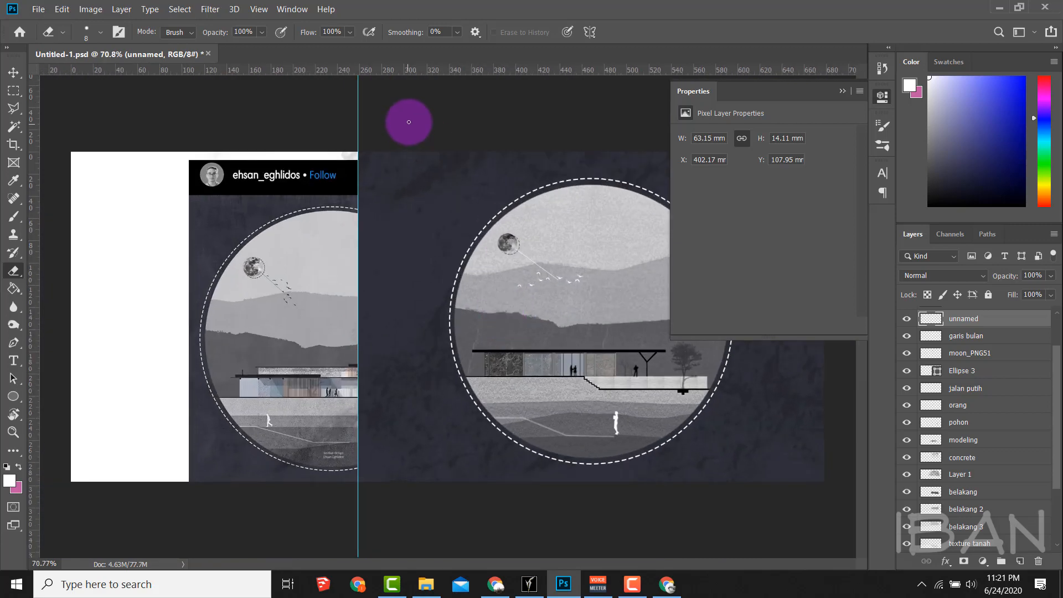
- Soften the texture of Layer 1 over the sky with the Eraser at 46% opacity and brush size 200
key(v)
mouse_move(581, 231)
mouse_down()
mouse_move(557, 239)
mouse_move(605, 252)
mouse_move(598, 213)
mouse_up()
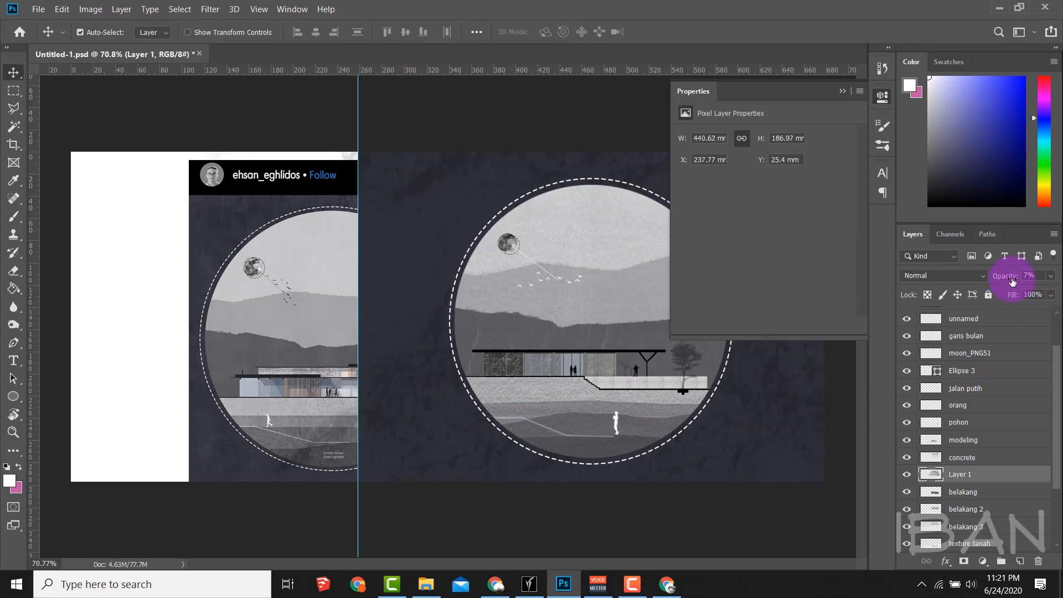
scroll(446, 314, down, 1)
key(e)
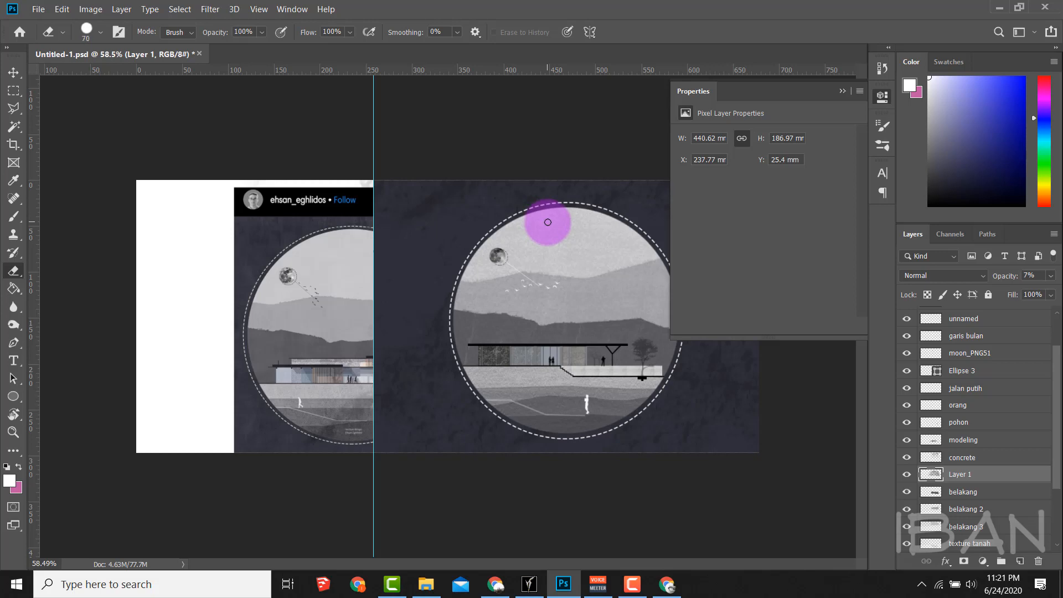
key(bracketright)
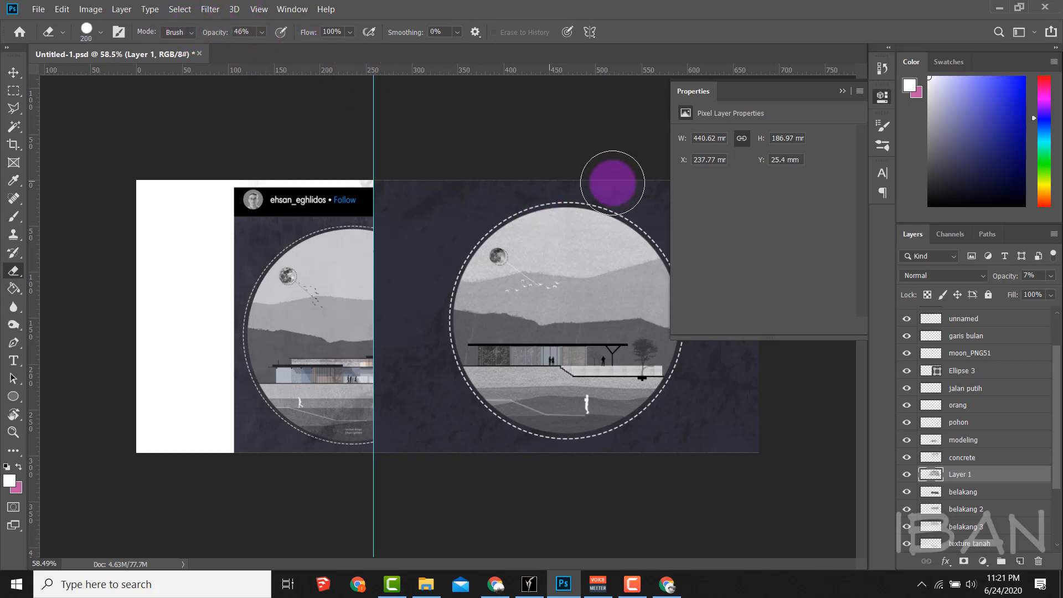
scroll(581, 249, up, 3)
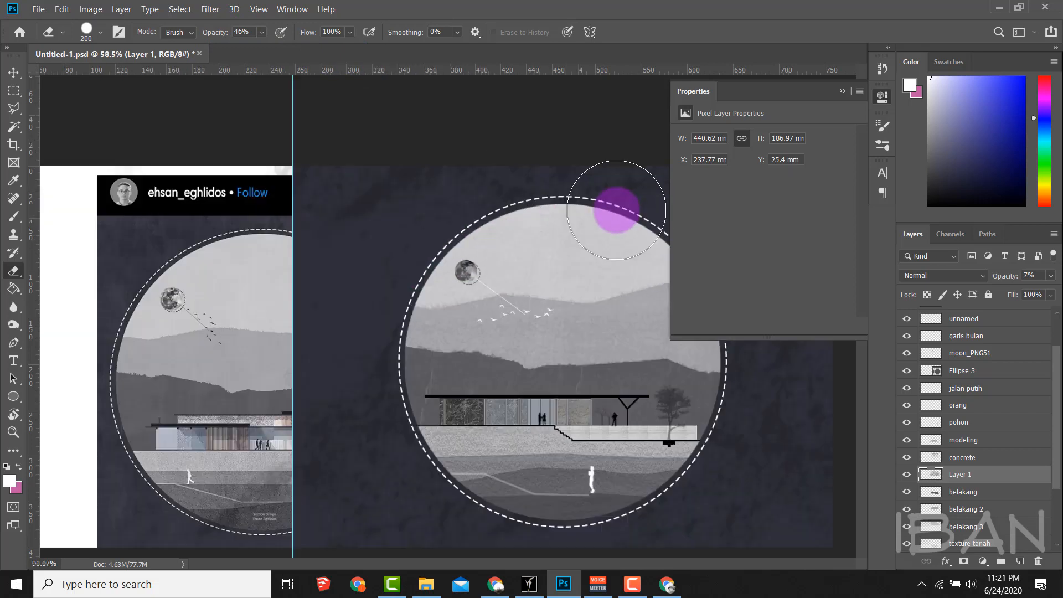
scroll(321, 325, down, 2)
scroll(591, 237, down, 1)
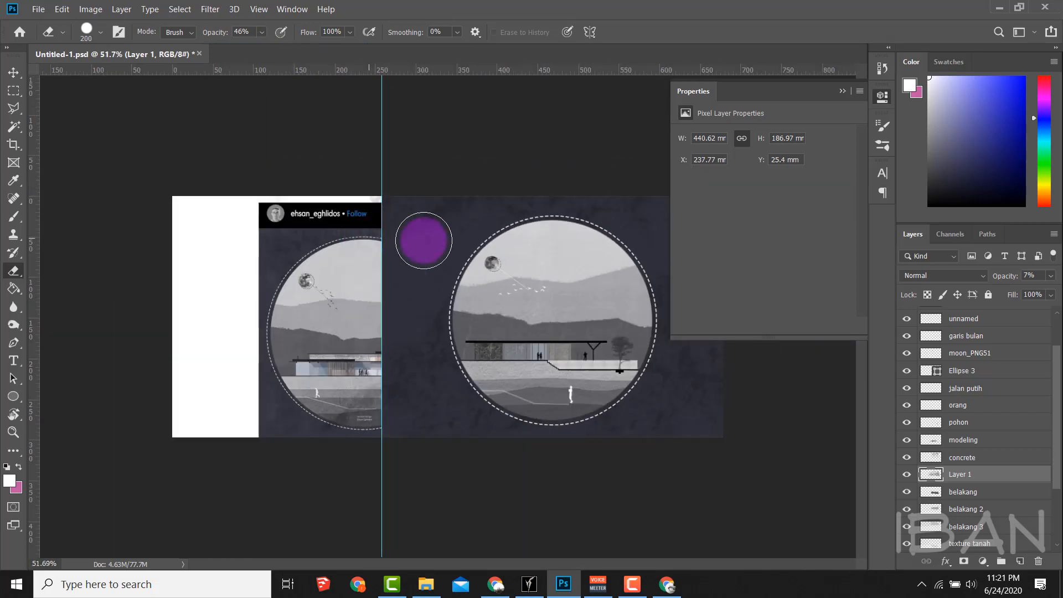
- Fade Layer 1's texture across a wider area of sky and mountains using an eraser brush of size 500
key(bracketright)
key(bracketright)
key(bracketright)
key(bracketright)
scroll(511, 198, up, 2)
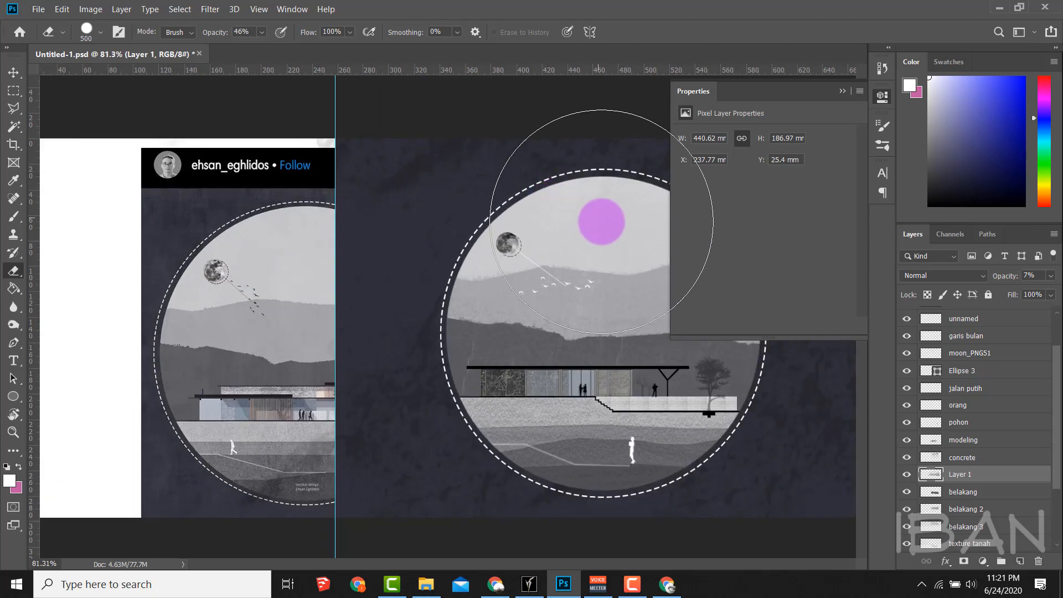
scroll(406, 206, down, 4)
scroll(501, 199, up, 1)
- Refine the fading of Layer 1's sky texture with the eraser brush reduced to size 250
key(bracketleft)
key(bracketleft)
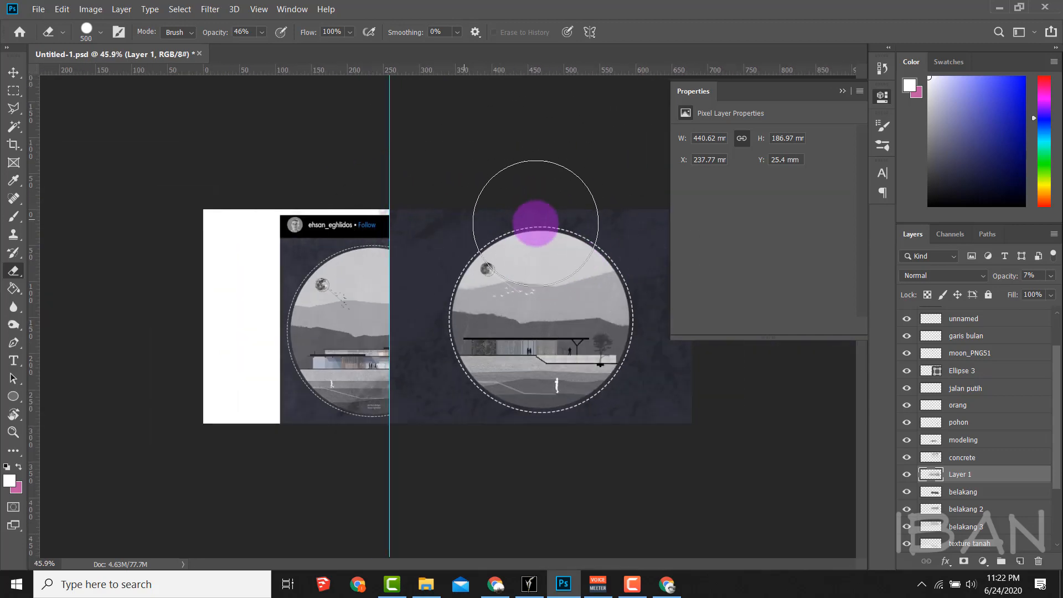
scroll(531, 205, up, 2)
scroll(503, 185, down, 2)
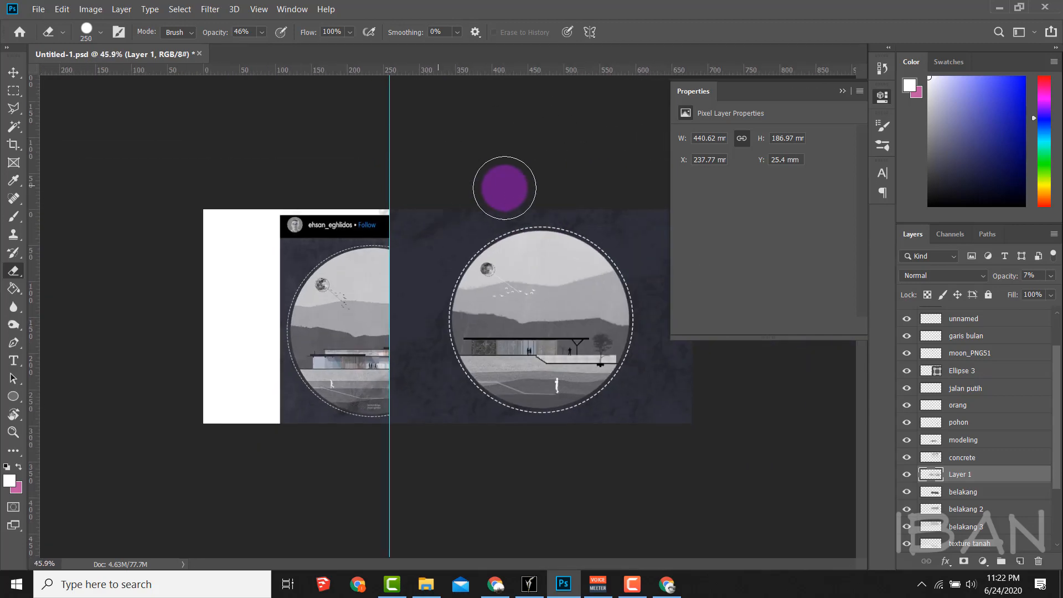
scroll(585, 209, up, 1)
key(bracketleft)
scroll(570, 221, up, 3)
scroll(575, 206, down, 2)
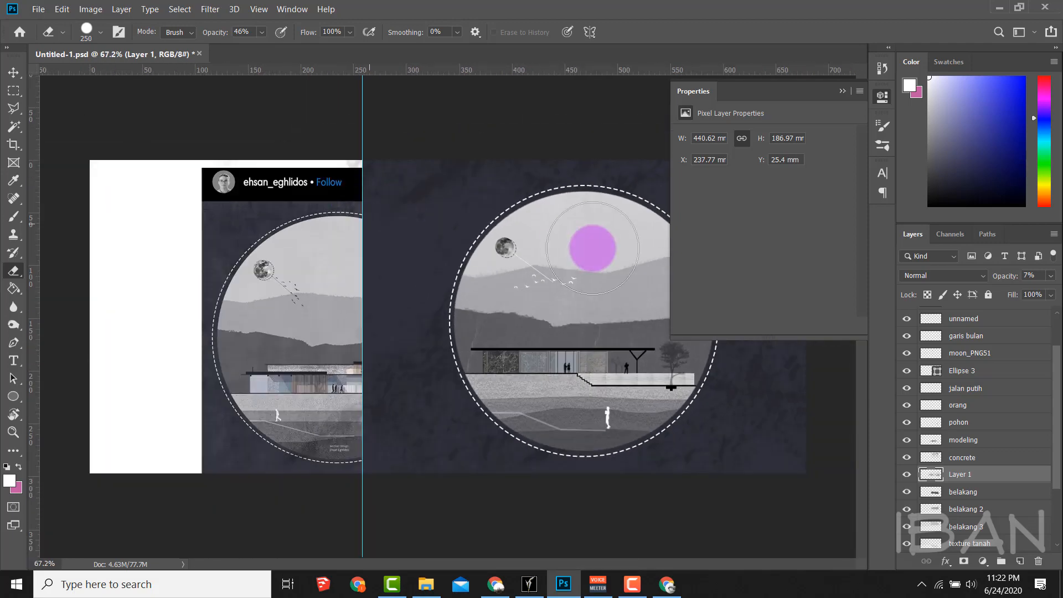
- Select the concrete layer and fade its texture over the sky with the size 250 Eraser at 46% opacity
key(v)
scroll(589, 261, up, 2)
click(574, 268)
scroll(439, 227, down, 2)
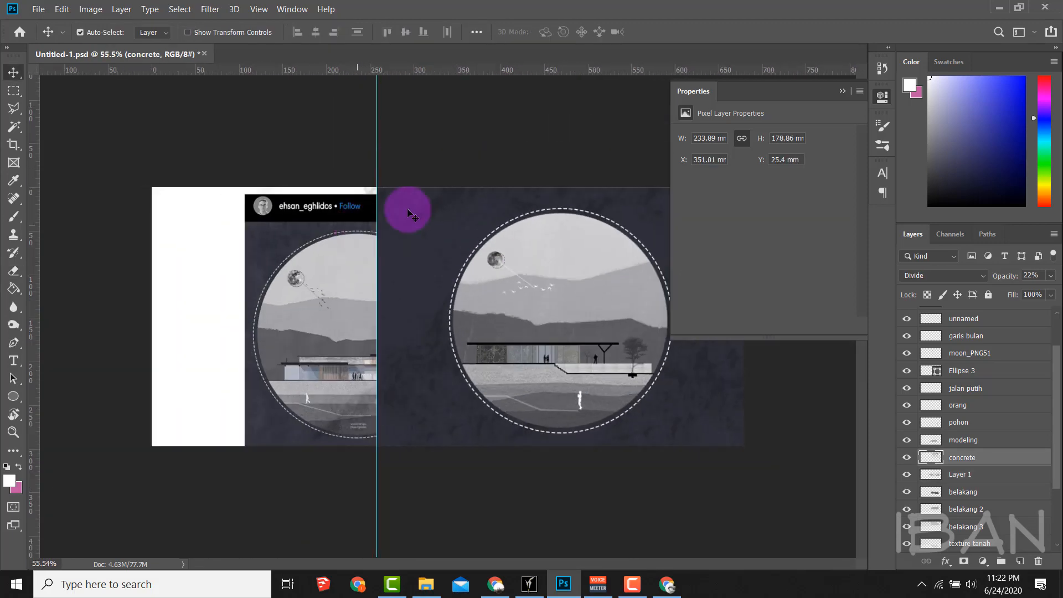
key(e)
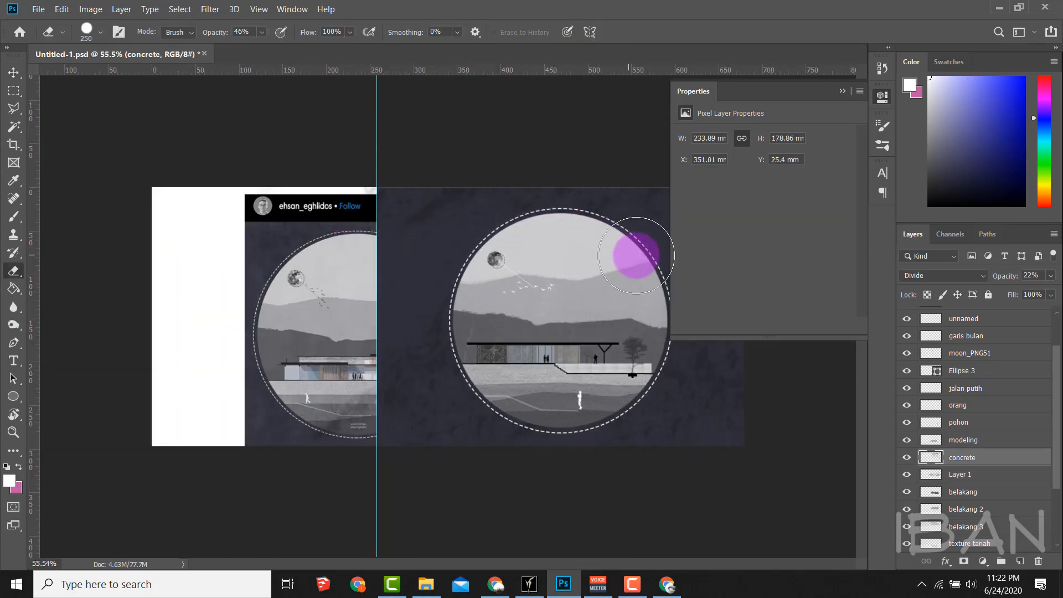
scroll(554, 233, up, 2)
scroll(374, 233, down, 1)
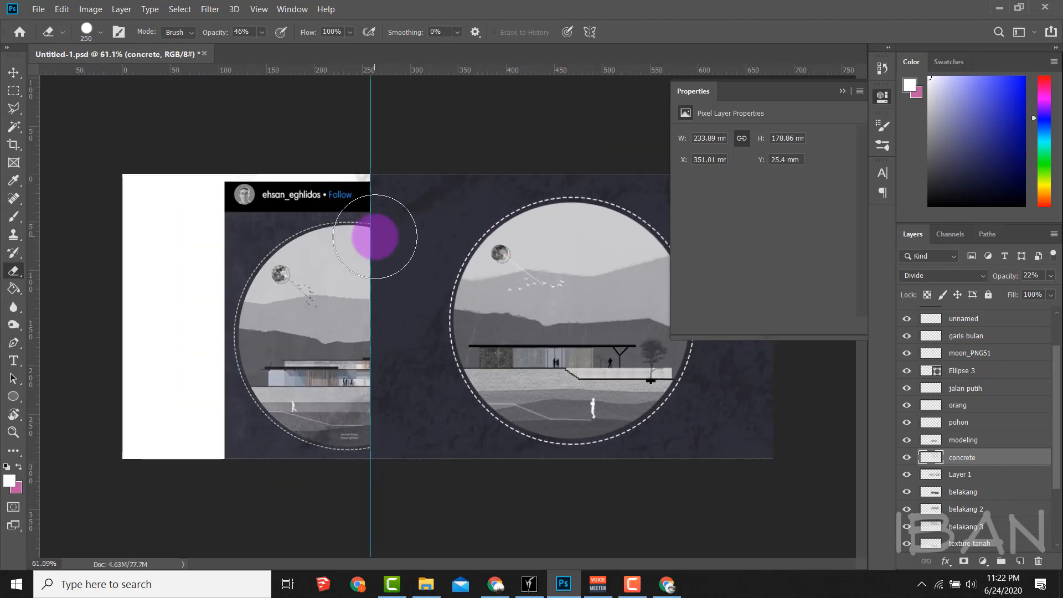
- Isolate the white standing figure on the orang layer and scale it down to about 76%, keeping its feet by the path's end
key(v)
scroll(566, 392, up, 3)
click(584, 426)
scroll(629, 430, up, 3)
mouse_move(629, 427)
mouse_down()
mouse_move(613, 427)
mouse_move(636, 435)
mouse_up()
key(ctrl+z)
click(14, 91)
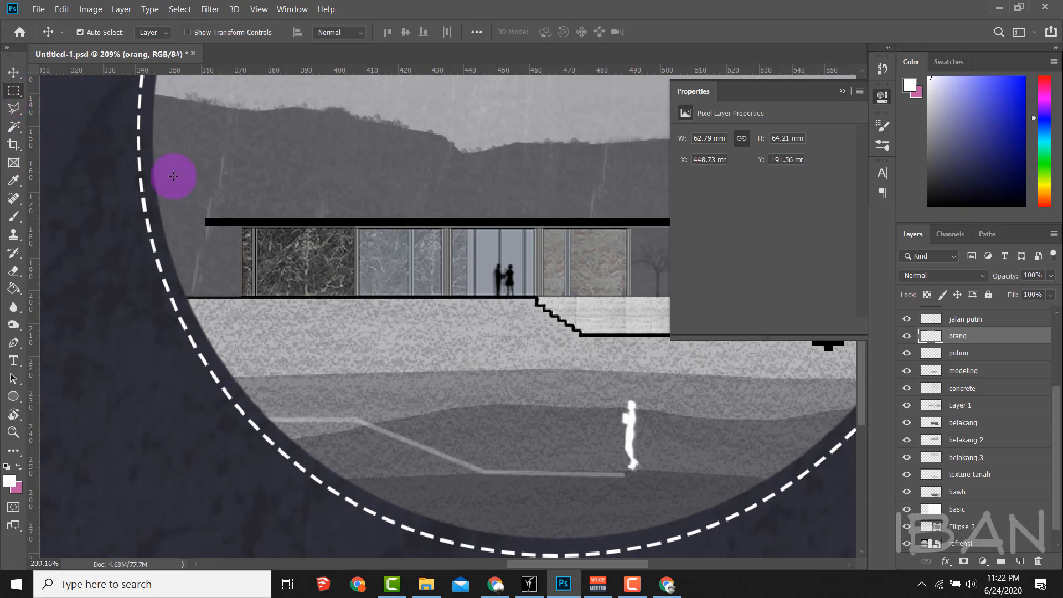
drag(608, 388, 660, 486)
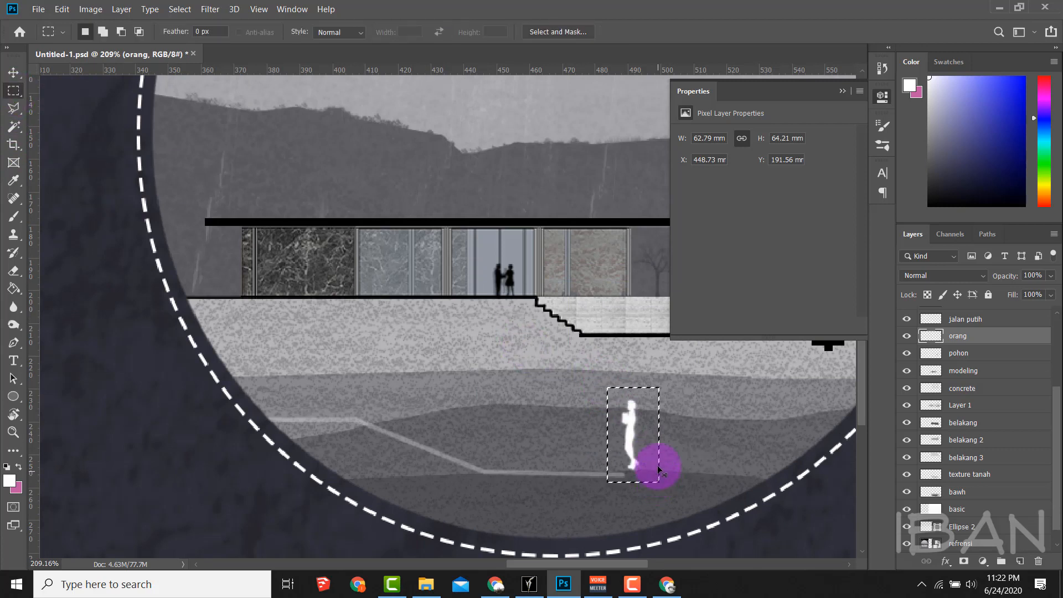
key(ctrl+t)
drag(657, 388, 641, 405)
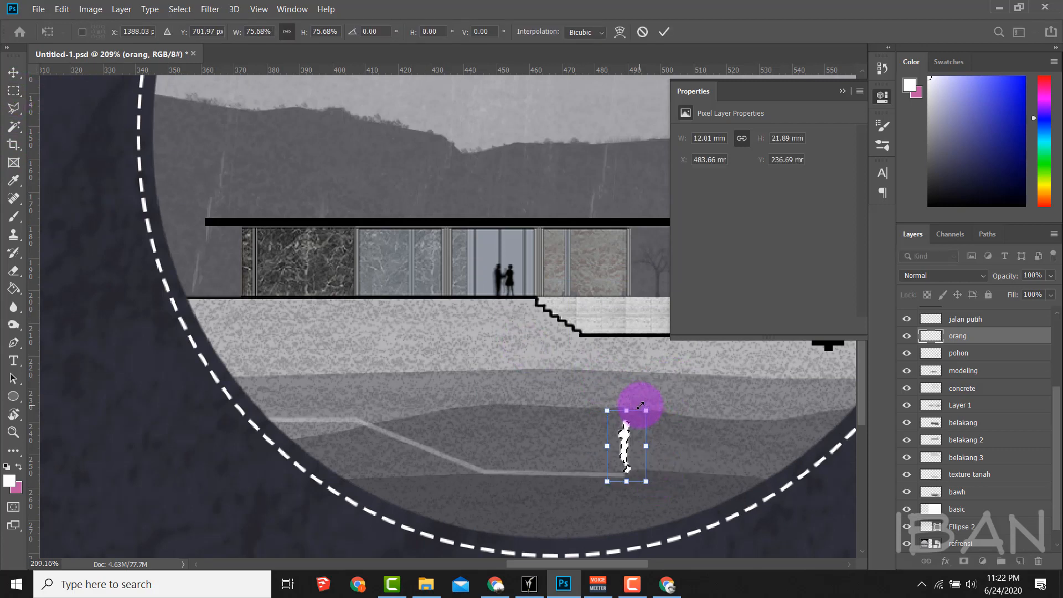
key(Return)
key(ctrl+d)
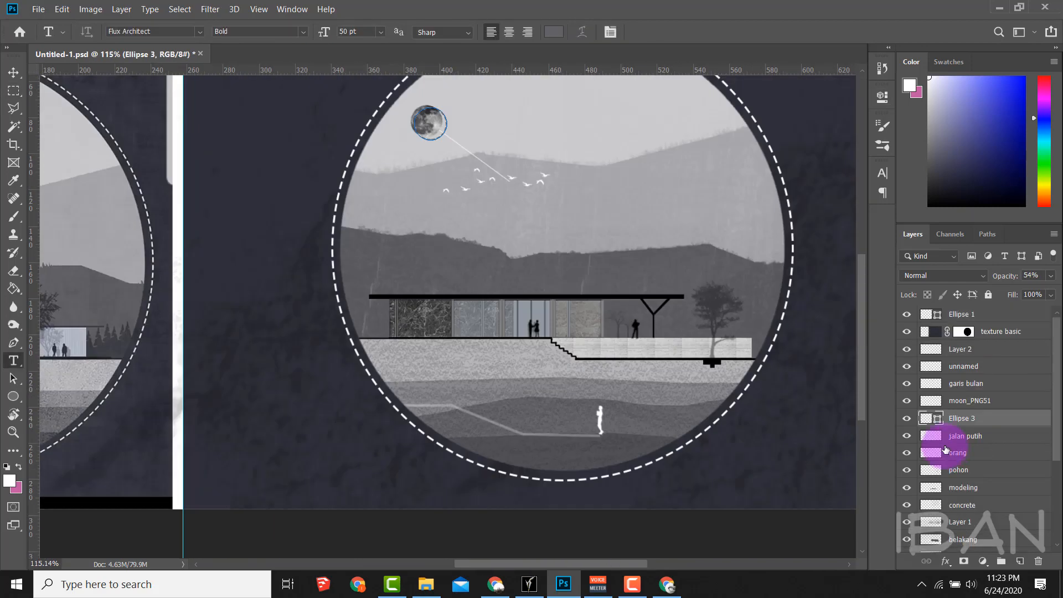
- Add the text IBAN ARTWORK on two lines near the lower edge of the circle, above the unnamed layer
click(990, 372)
scroll(537, 451, up, 1)
click(537, 453)
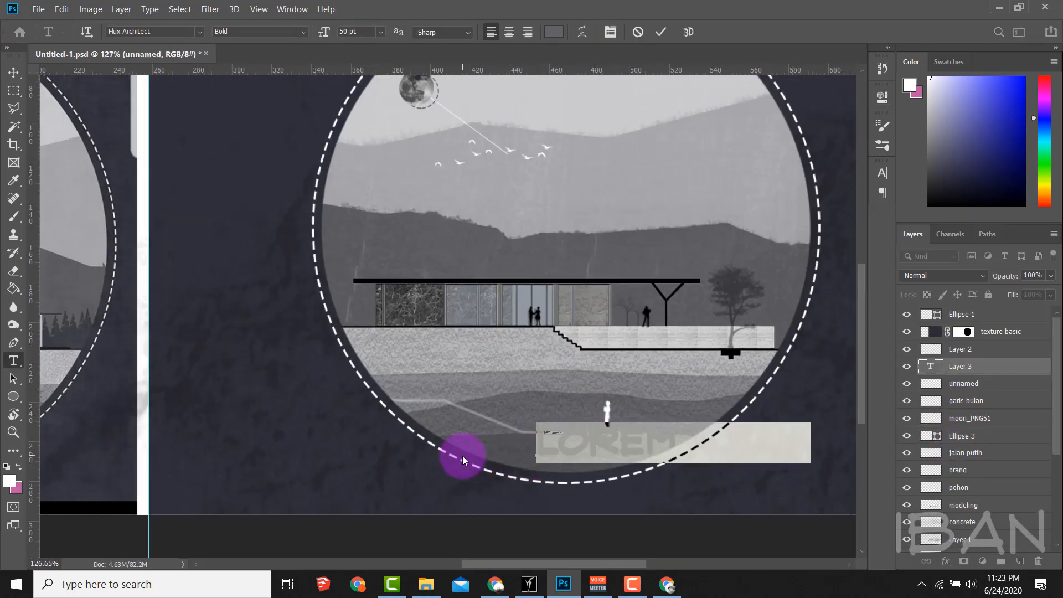
text(IBAN)
- Set the IBAN ARTWORK text's colour to white (ffffff) and its size to 12 pt
key(ctrl+a)
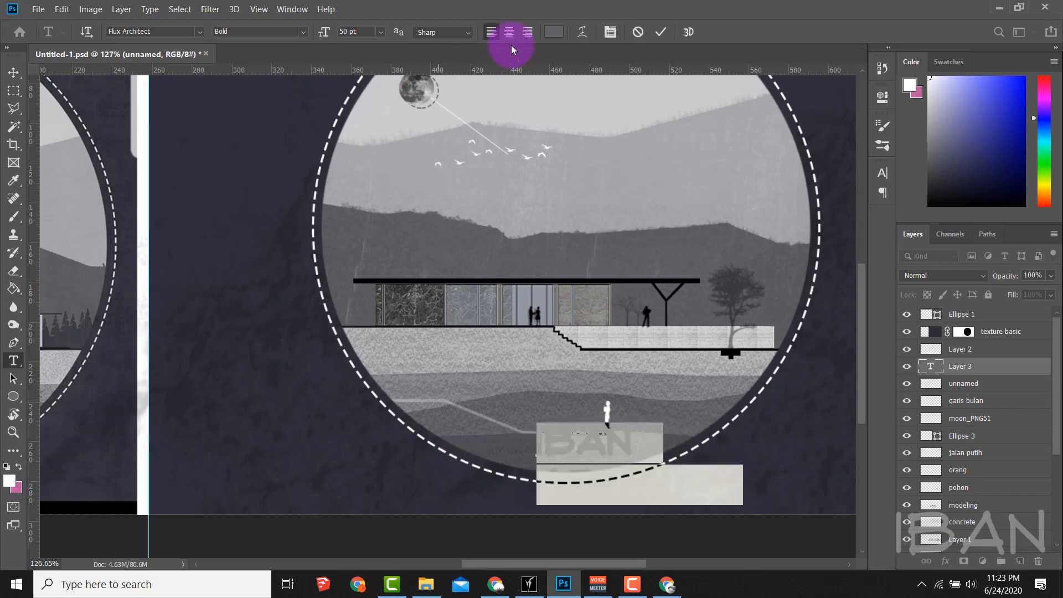
click(552, 32)
text(ffffff)
click(930, 123)
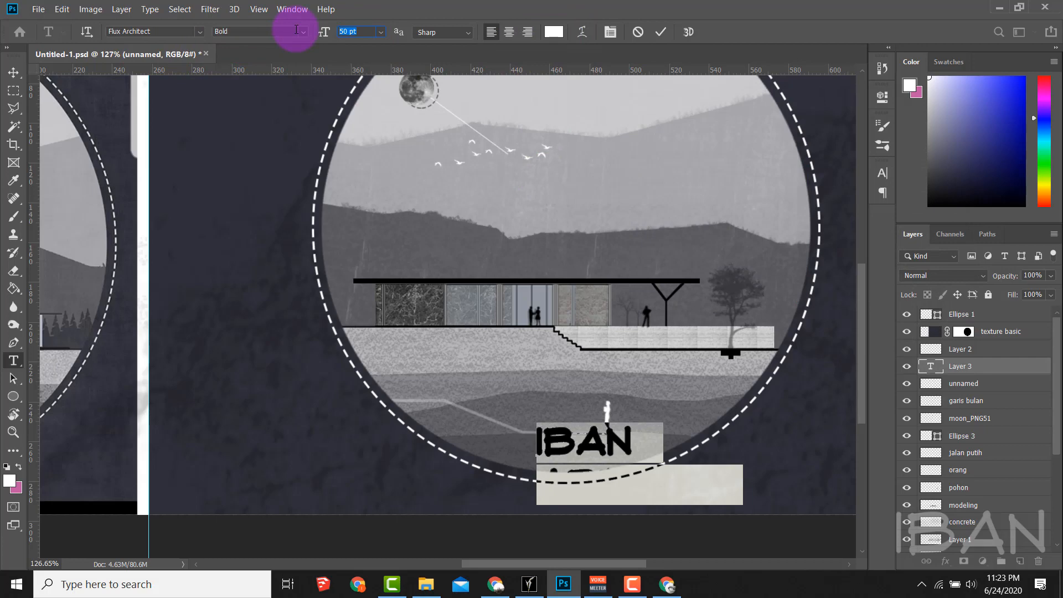
key(Return)
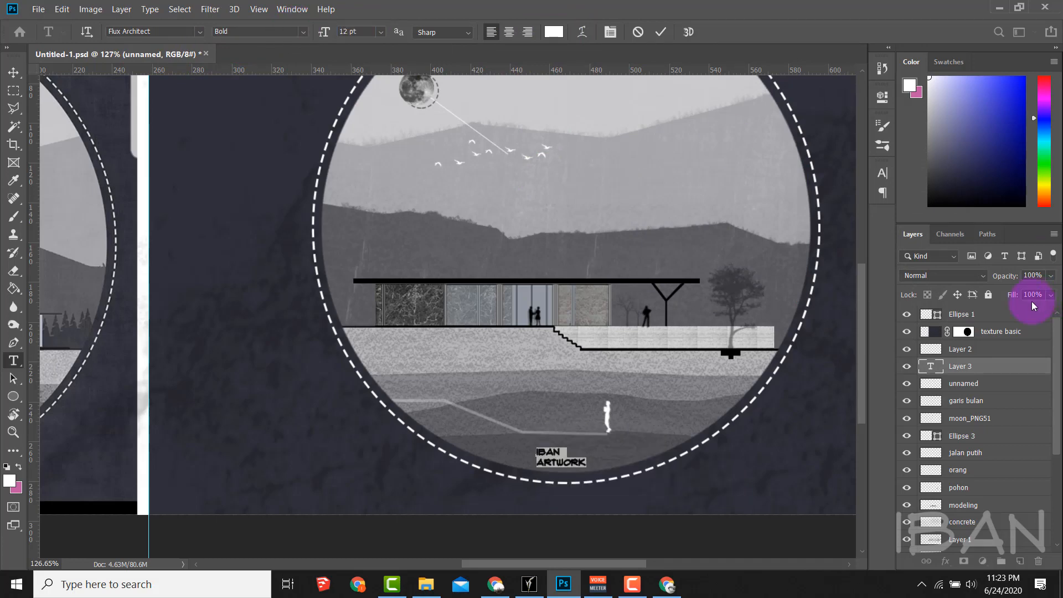
- Change the IBAN ARTWORK text's font to Calibri Light and nudge the text slightly right beneath the white figure
click(160, 31)
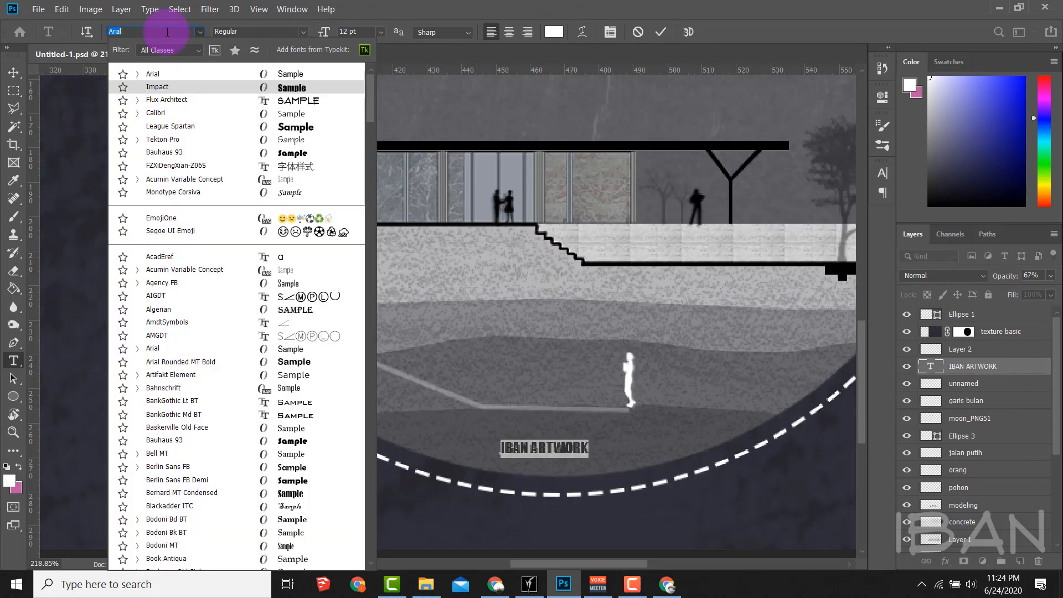
text(calibri)
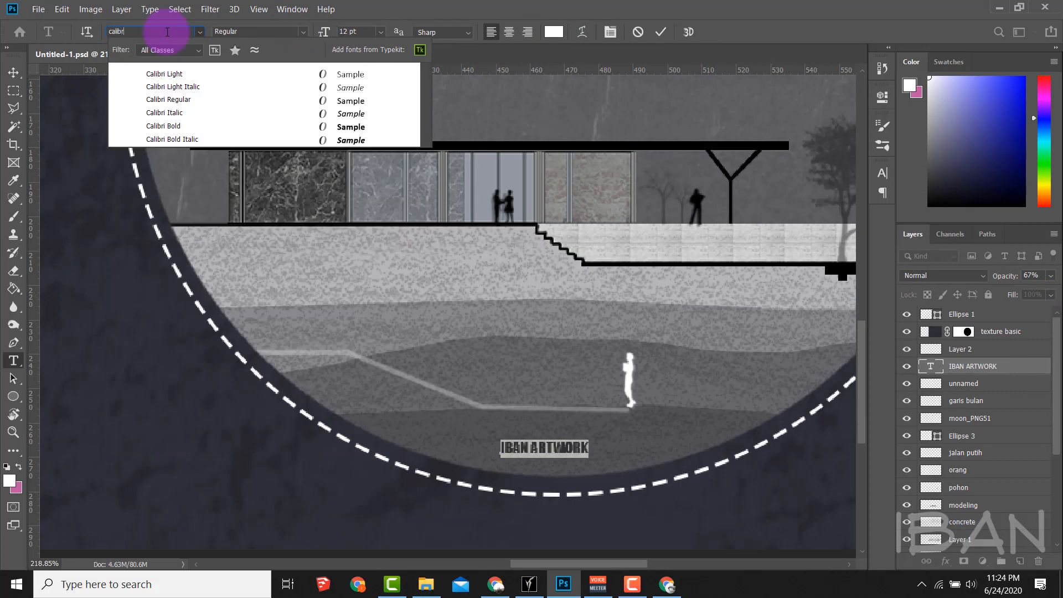
click(273, 74)
click(1036, 382)
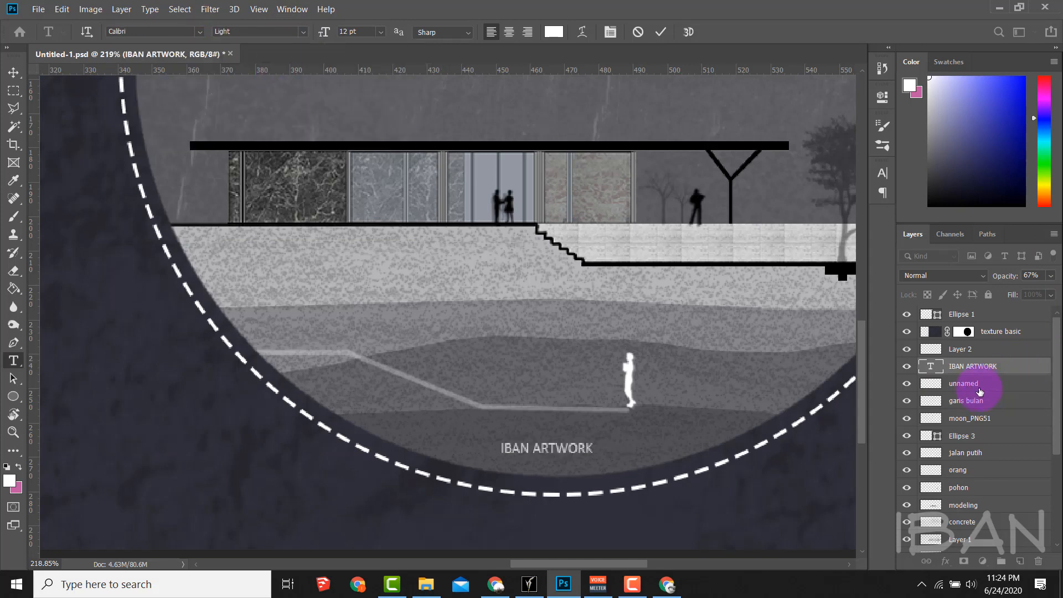
scroll(606, 404, down, 2)
scroll(606, 404, down, 2)
drag(600, 434, 609, 436)
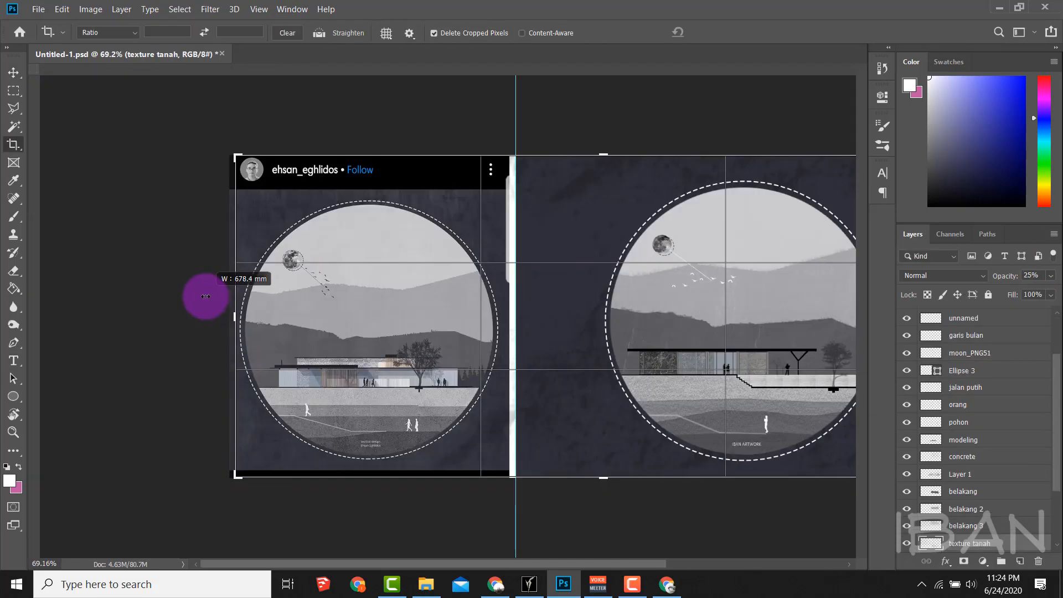
- Crop the canvas at the vertical guide to remove the reference image and keep only the recreated circular illustration
drag(205, 296, 345, 292)
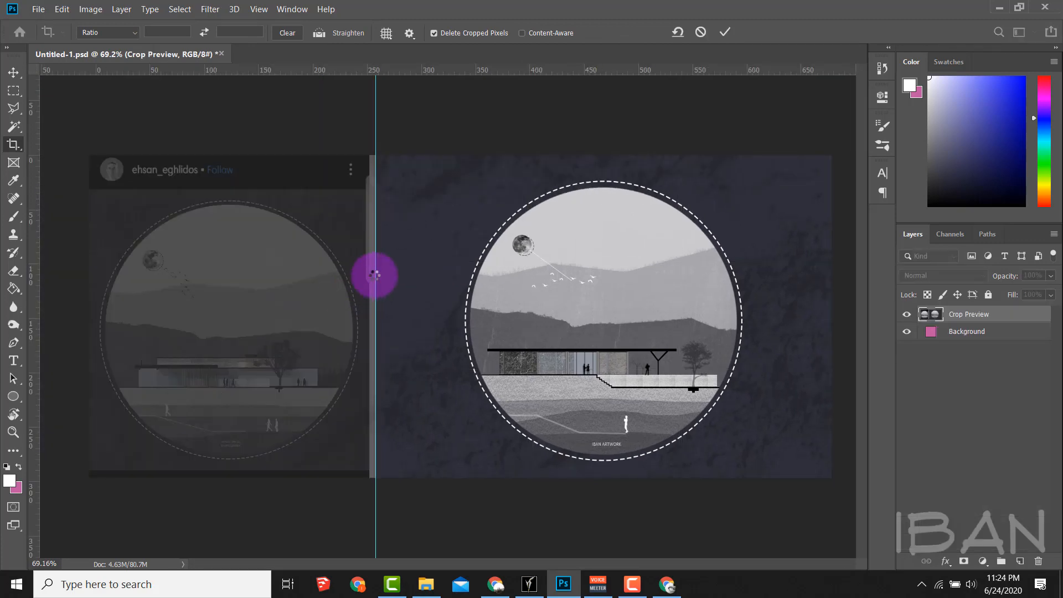
key(Return)
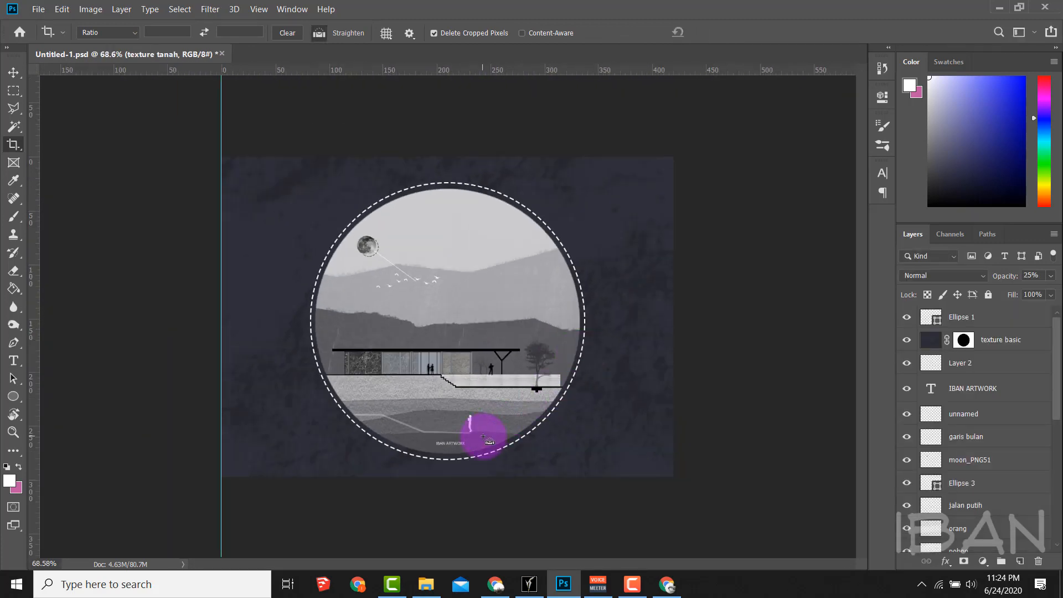